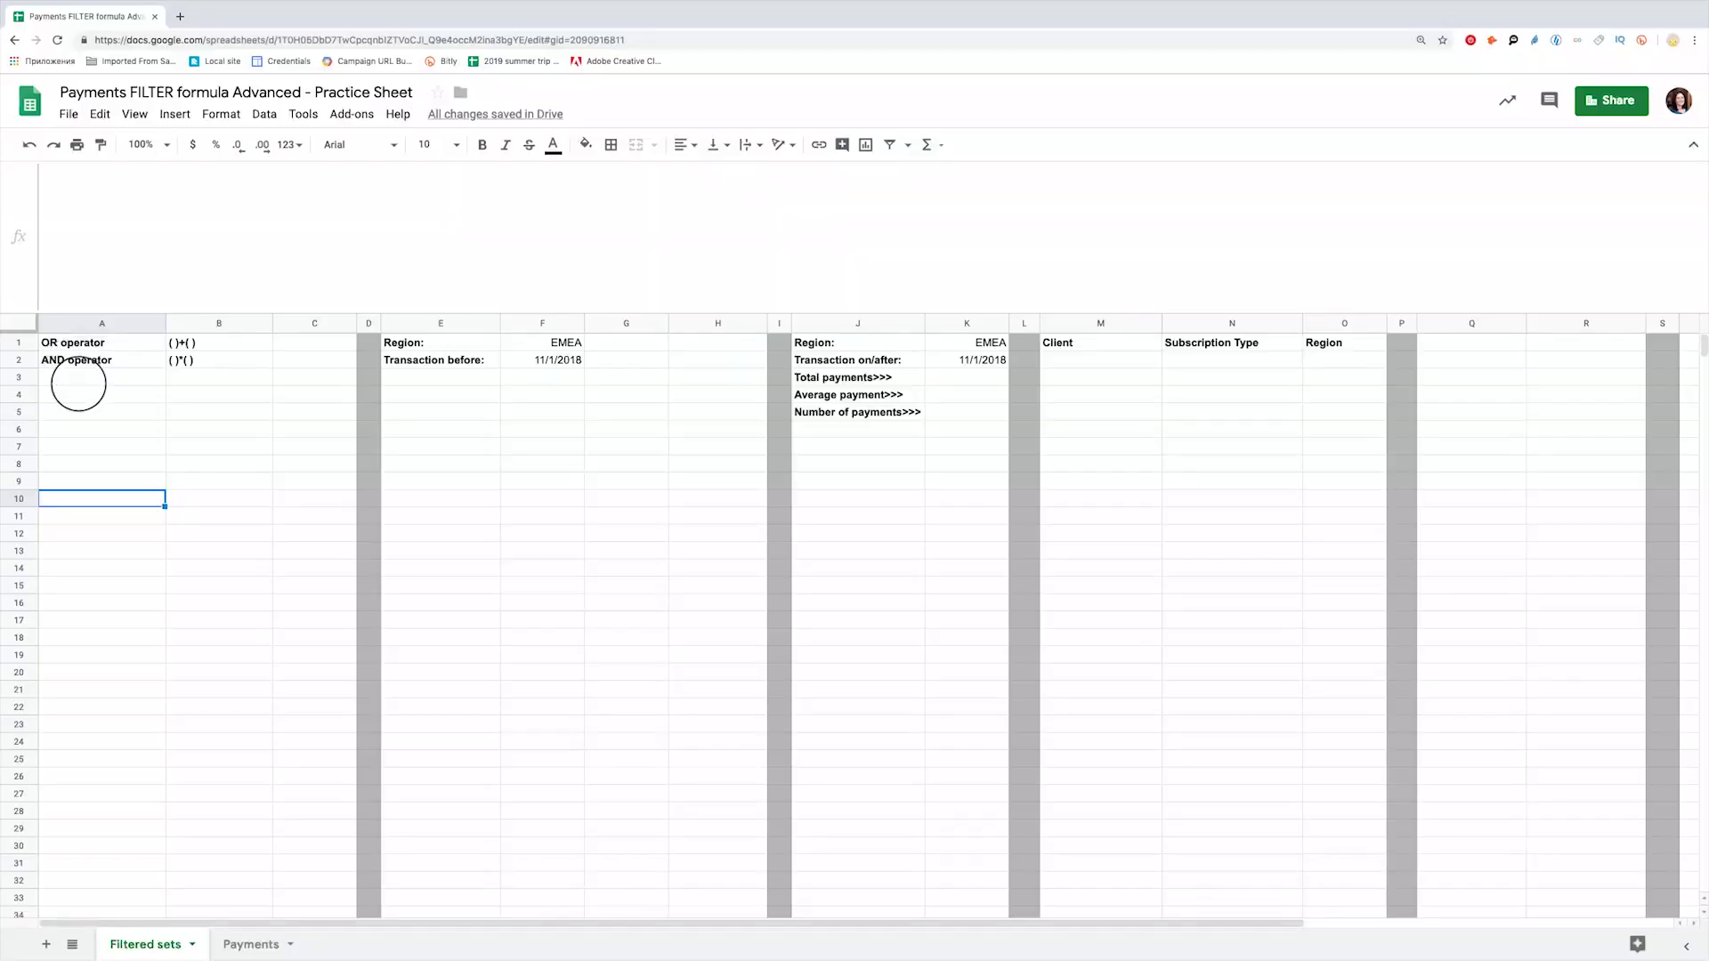
Enter =FILTER(Payments!A2:C,Payments!C2:C="EMEA") in A3 to list the ten EMEA payment rows.
{"action": "left_click", "coordinate": [76, 379]}
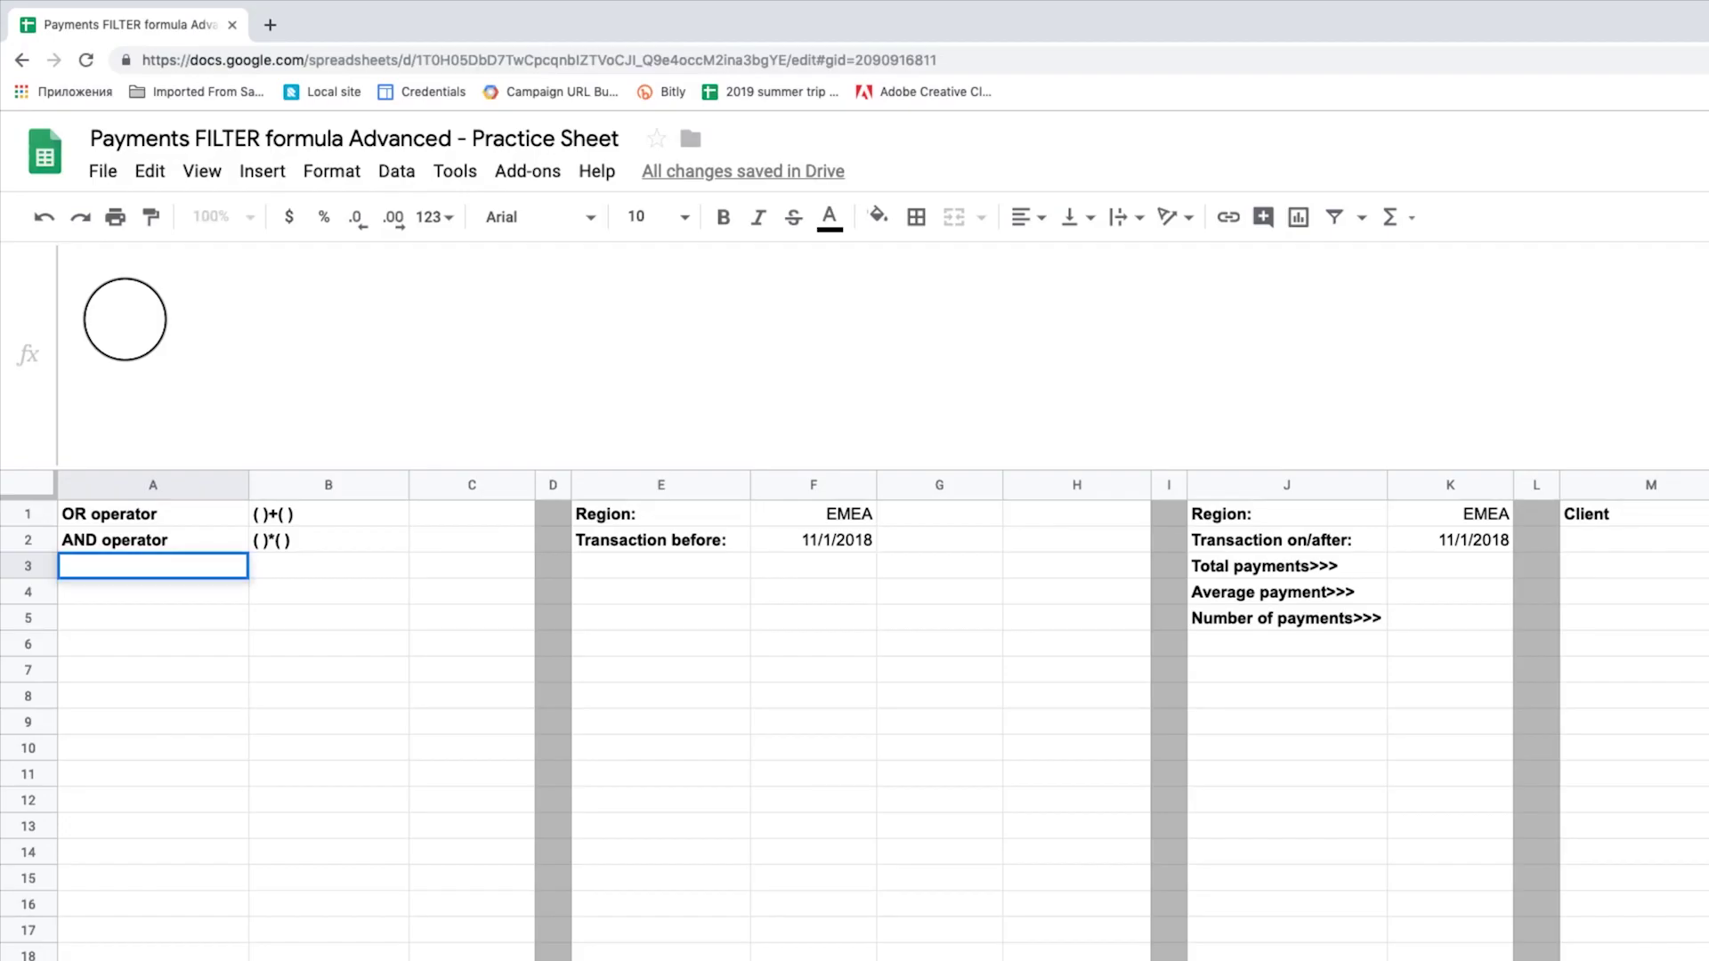
{"action": "type", "text": "=FILTER("}
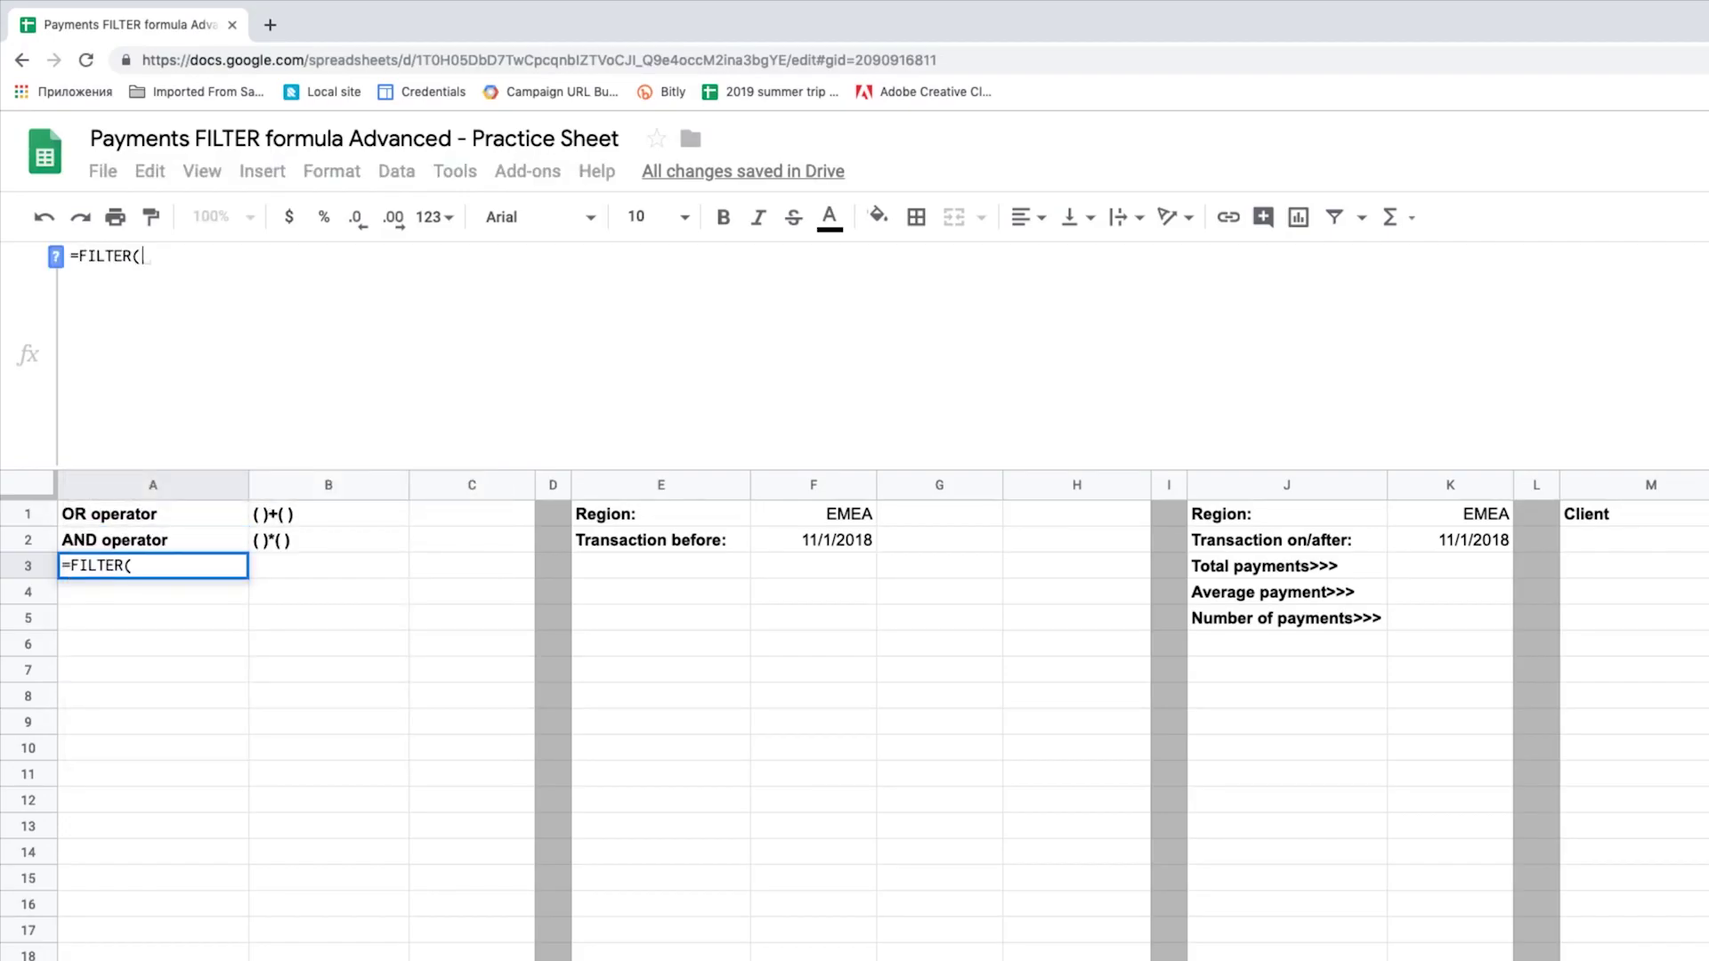
{"action": "type", "text": "Payments!A2:C,"}
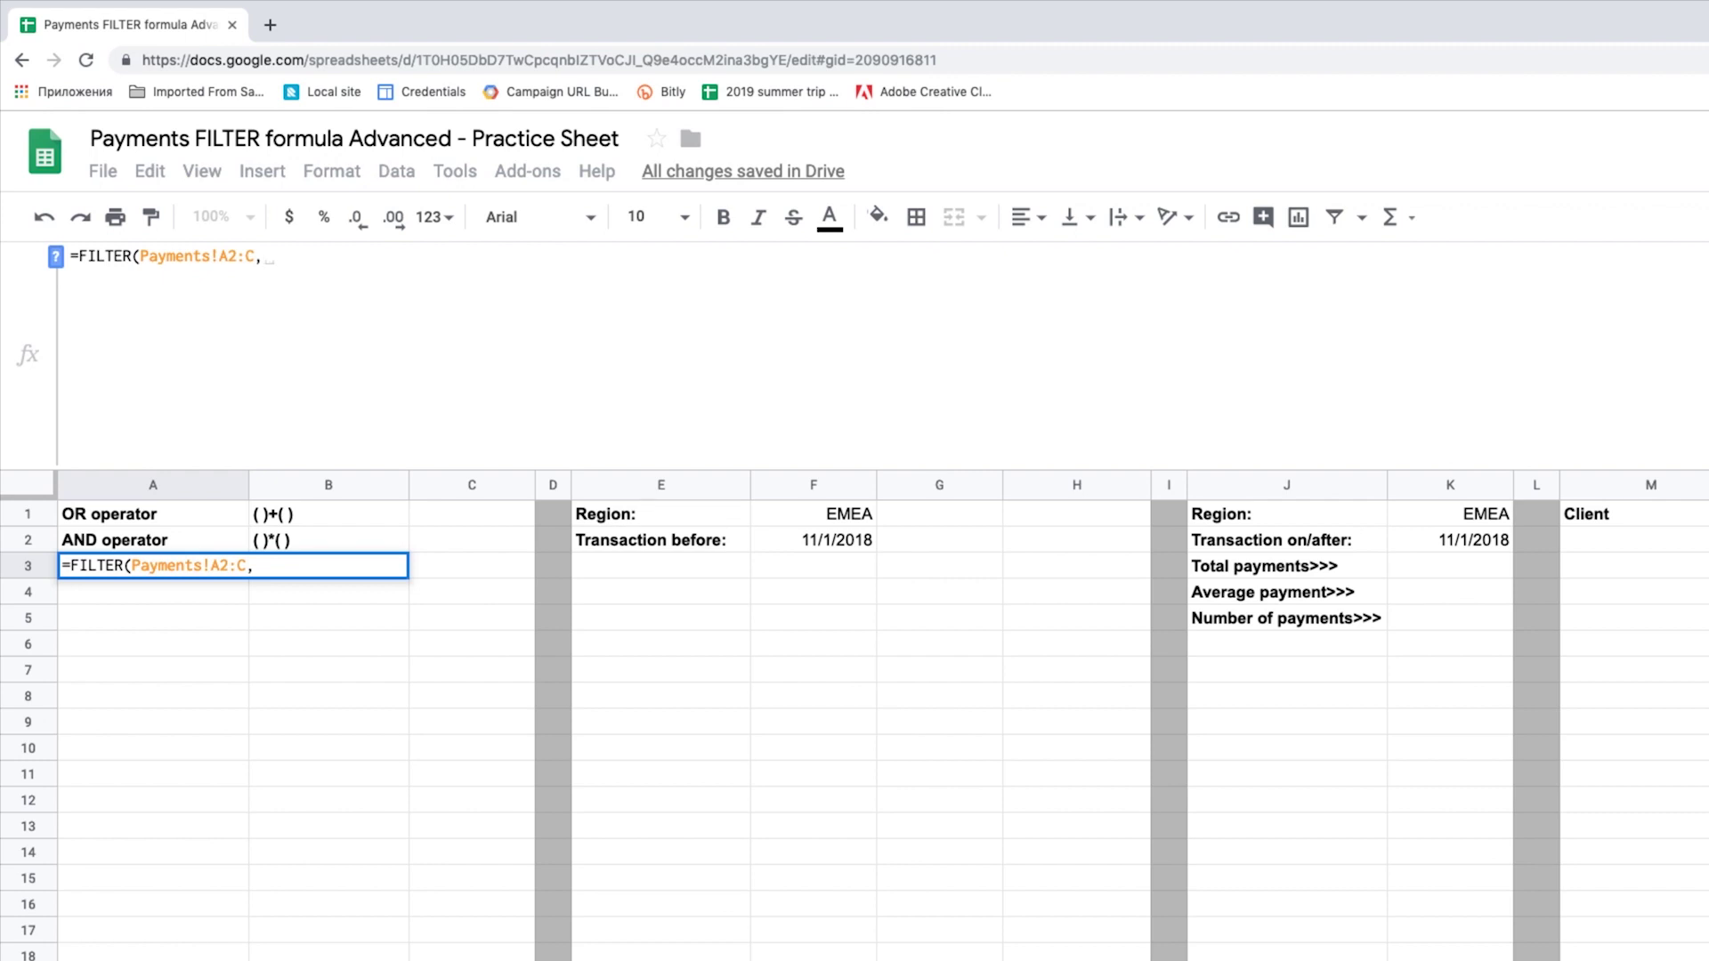
{"action": "type", "text": "Payments!C2"}
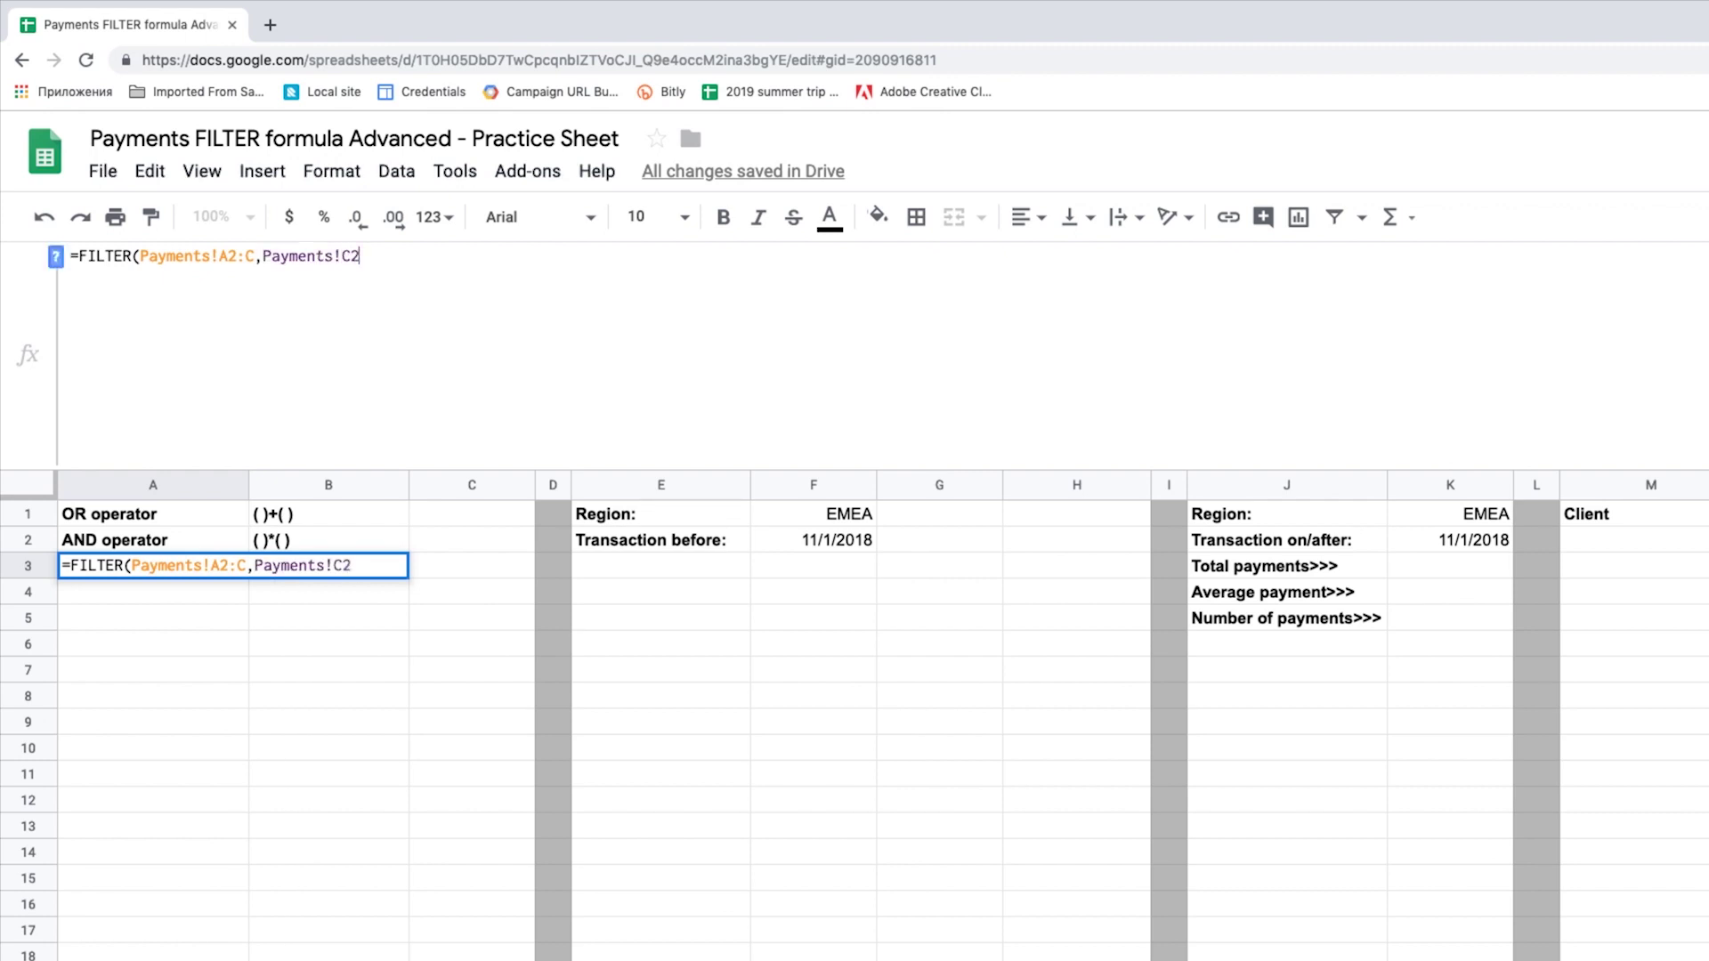
{"action": "type", "text": ":C=\"EMEA\")"}
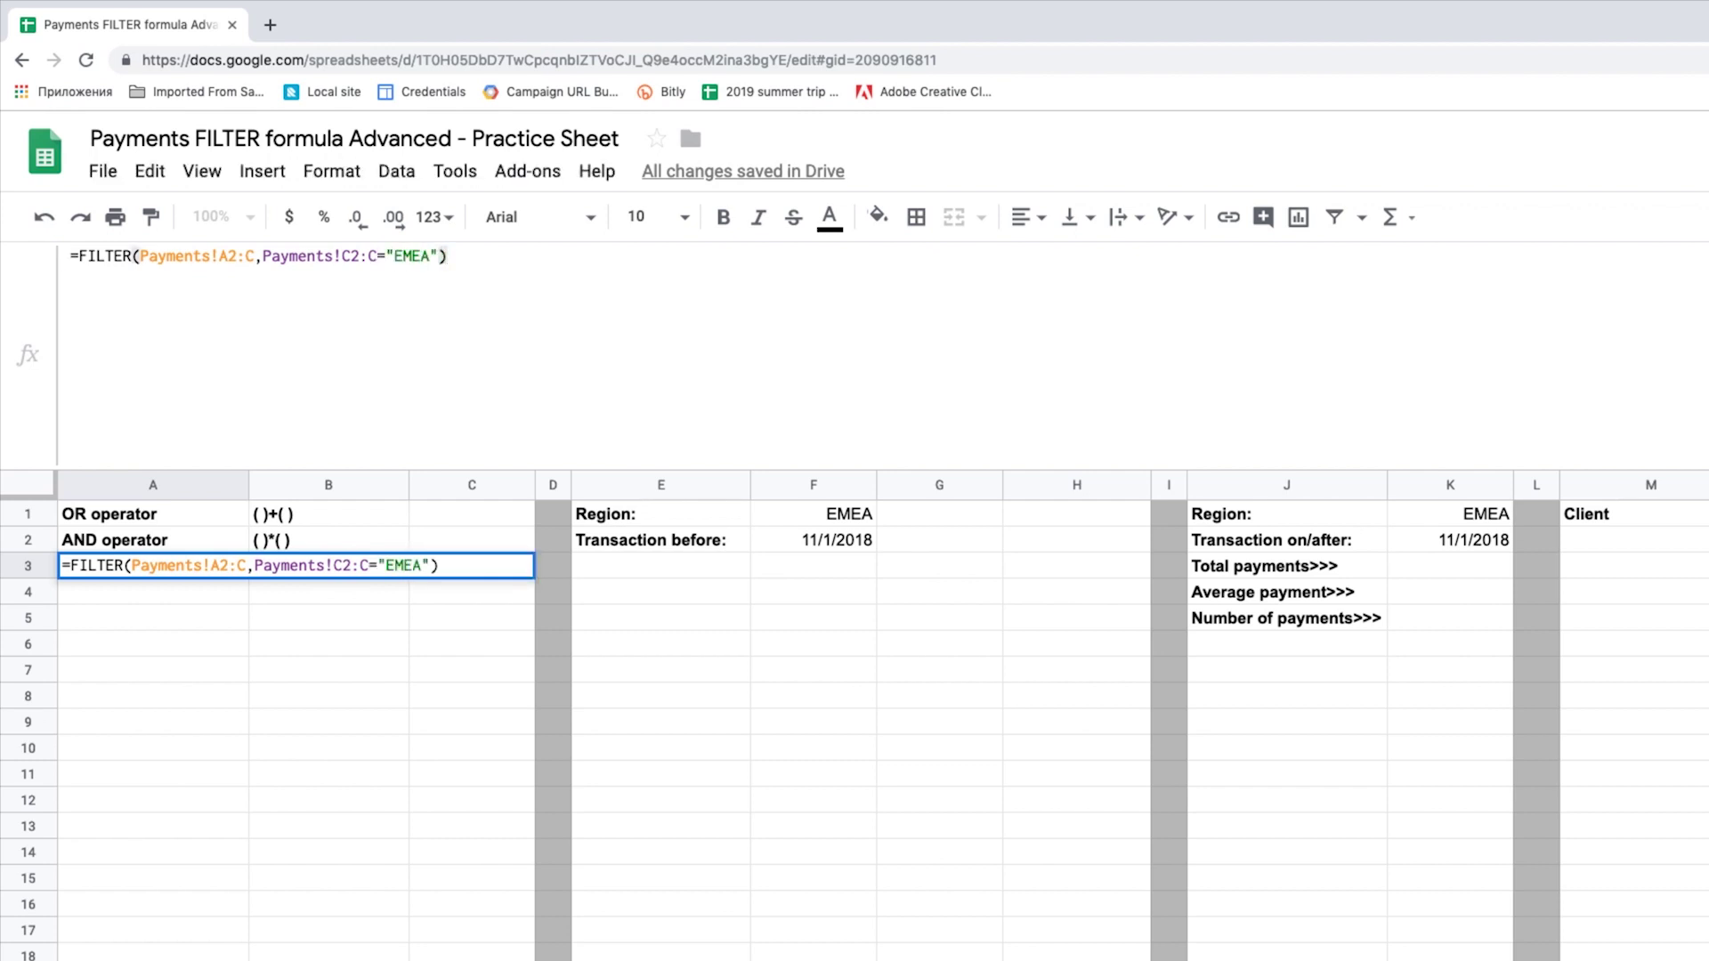
{"action": "key", "text": "Return"}
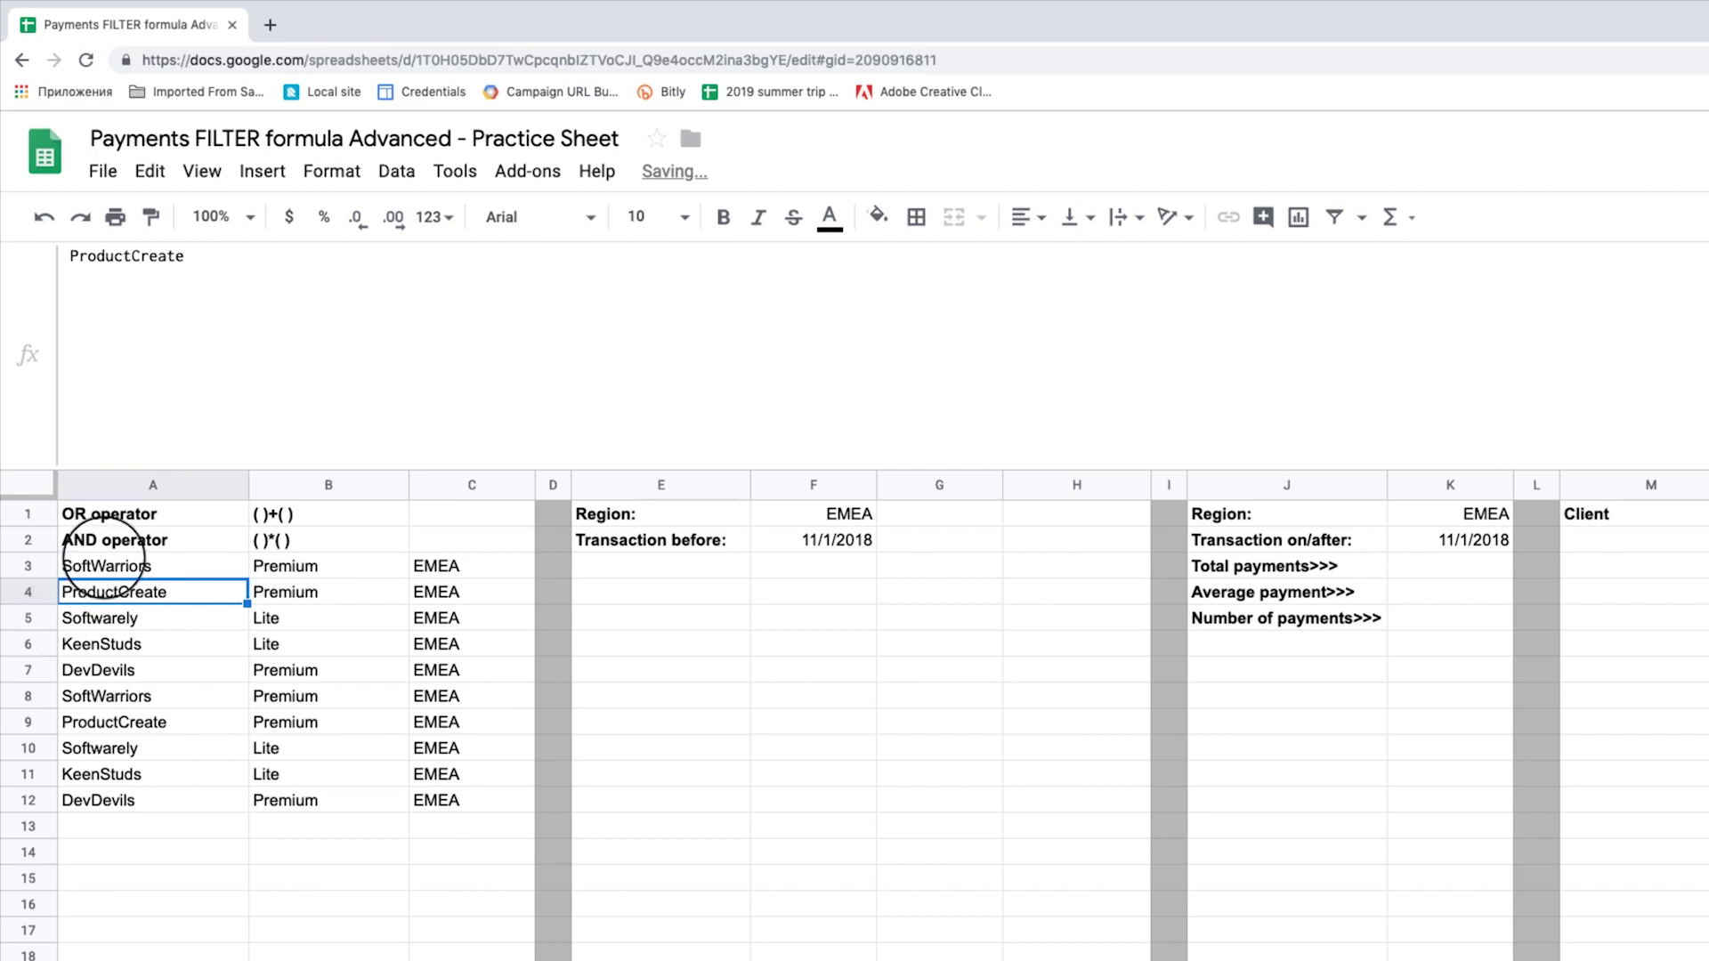
Change the A3 condition to (Payments!C2:C="EMEA")+(Payments!C2:C="Africa"), adding the Truva row.
{"action": "left_click", "coordinate": [104, 565]}
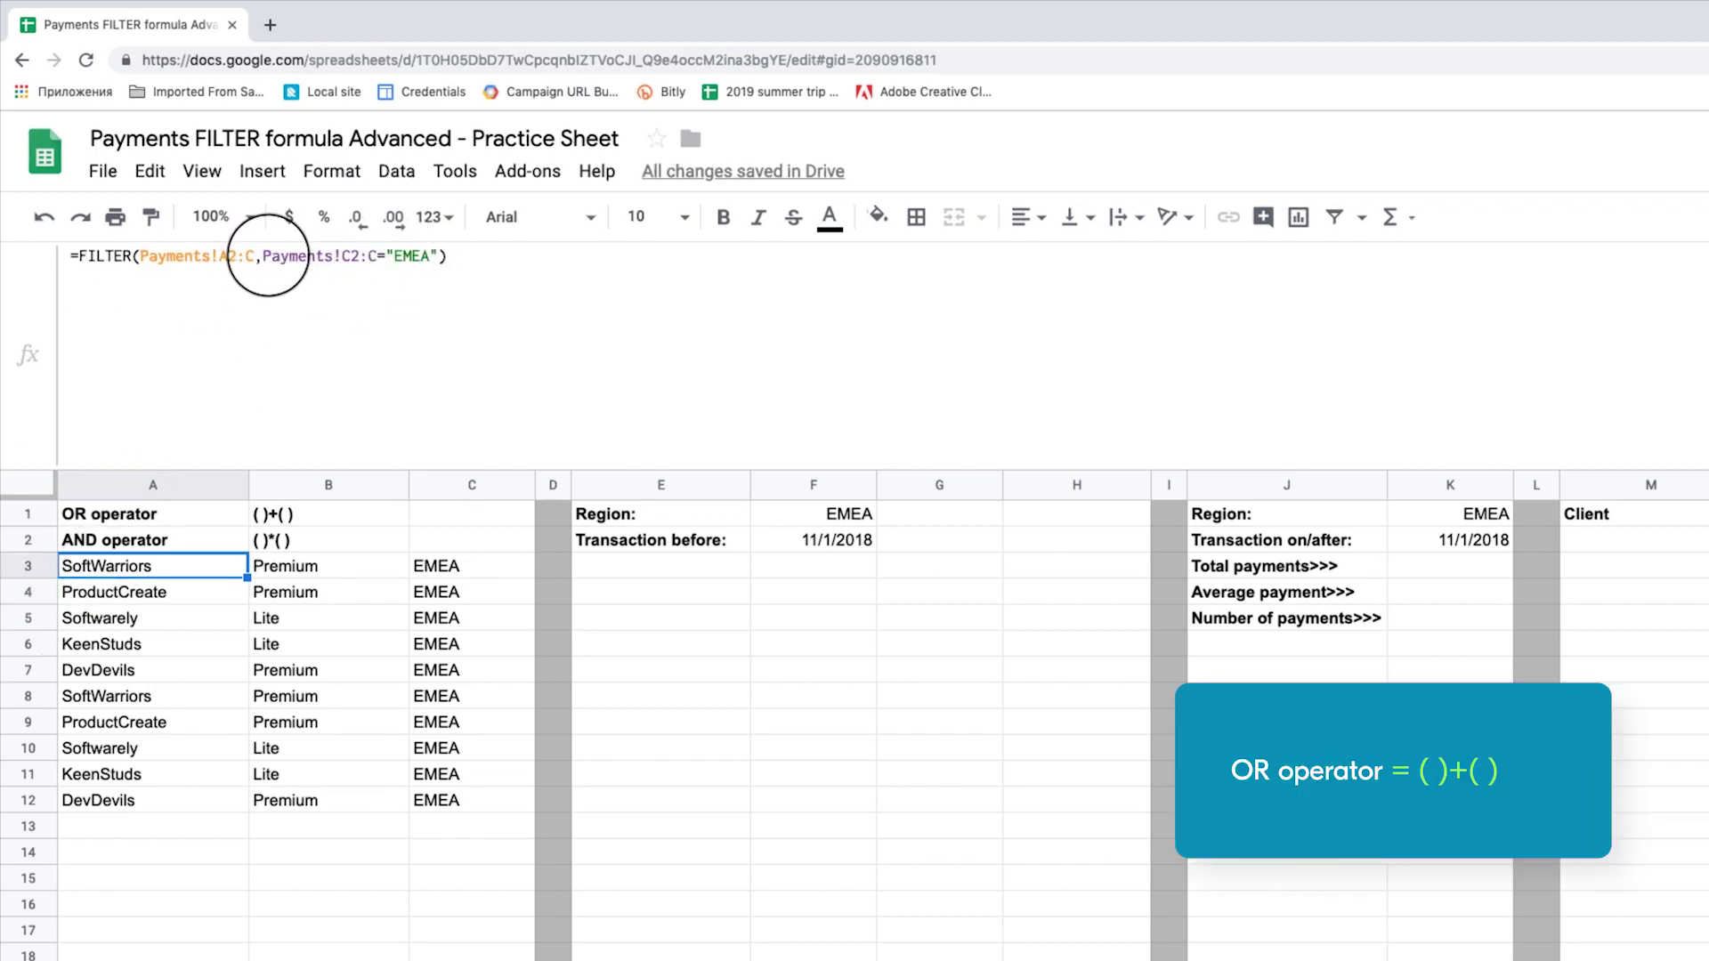
{"action": "left_click", "coordinate": [440, 256]}
{"action": "type", "text": "+"}
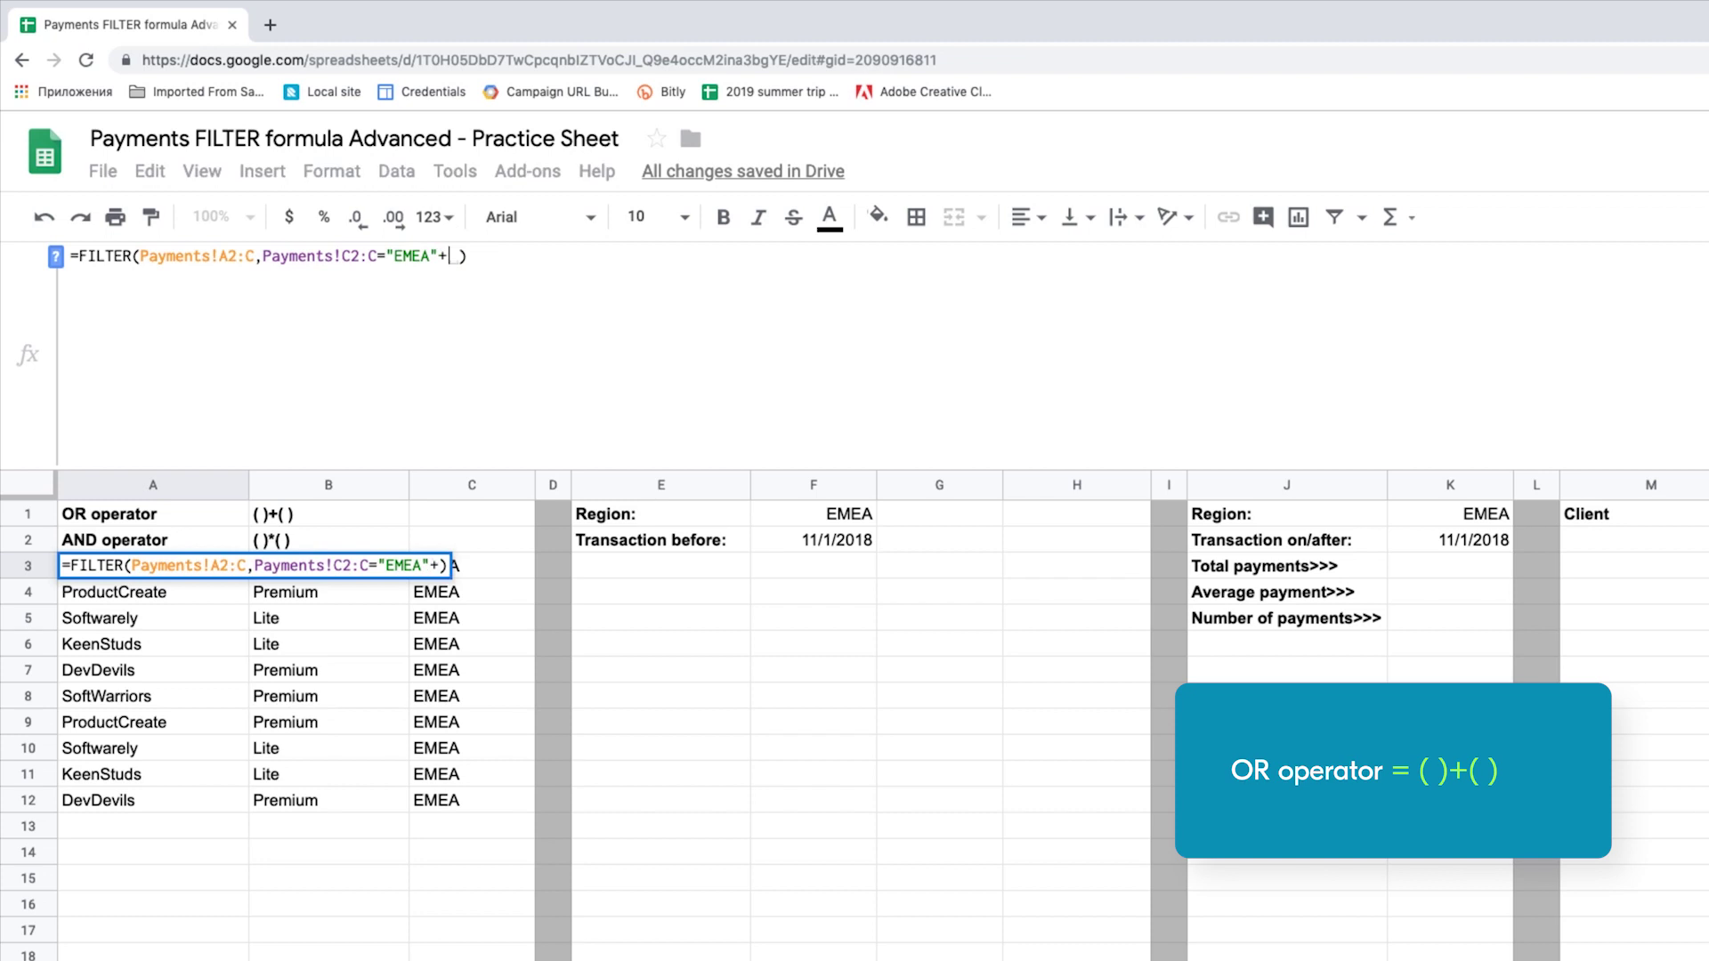
{"action": "type", "text": "Payments!C"}
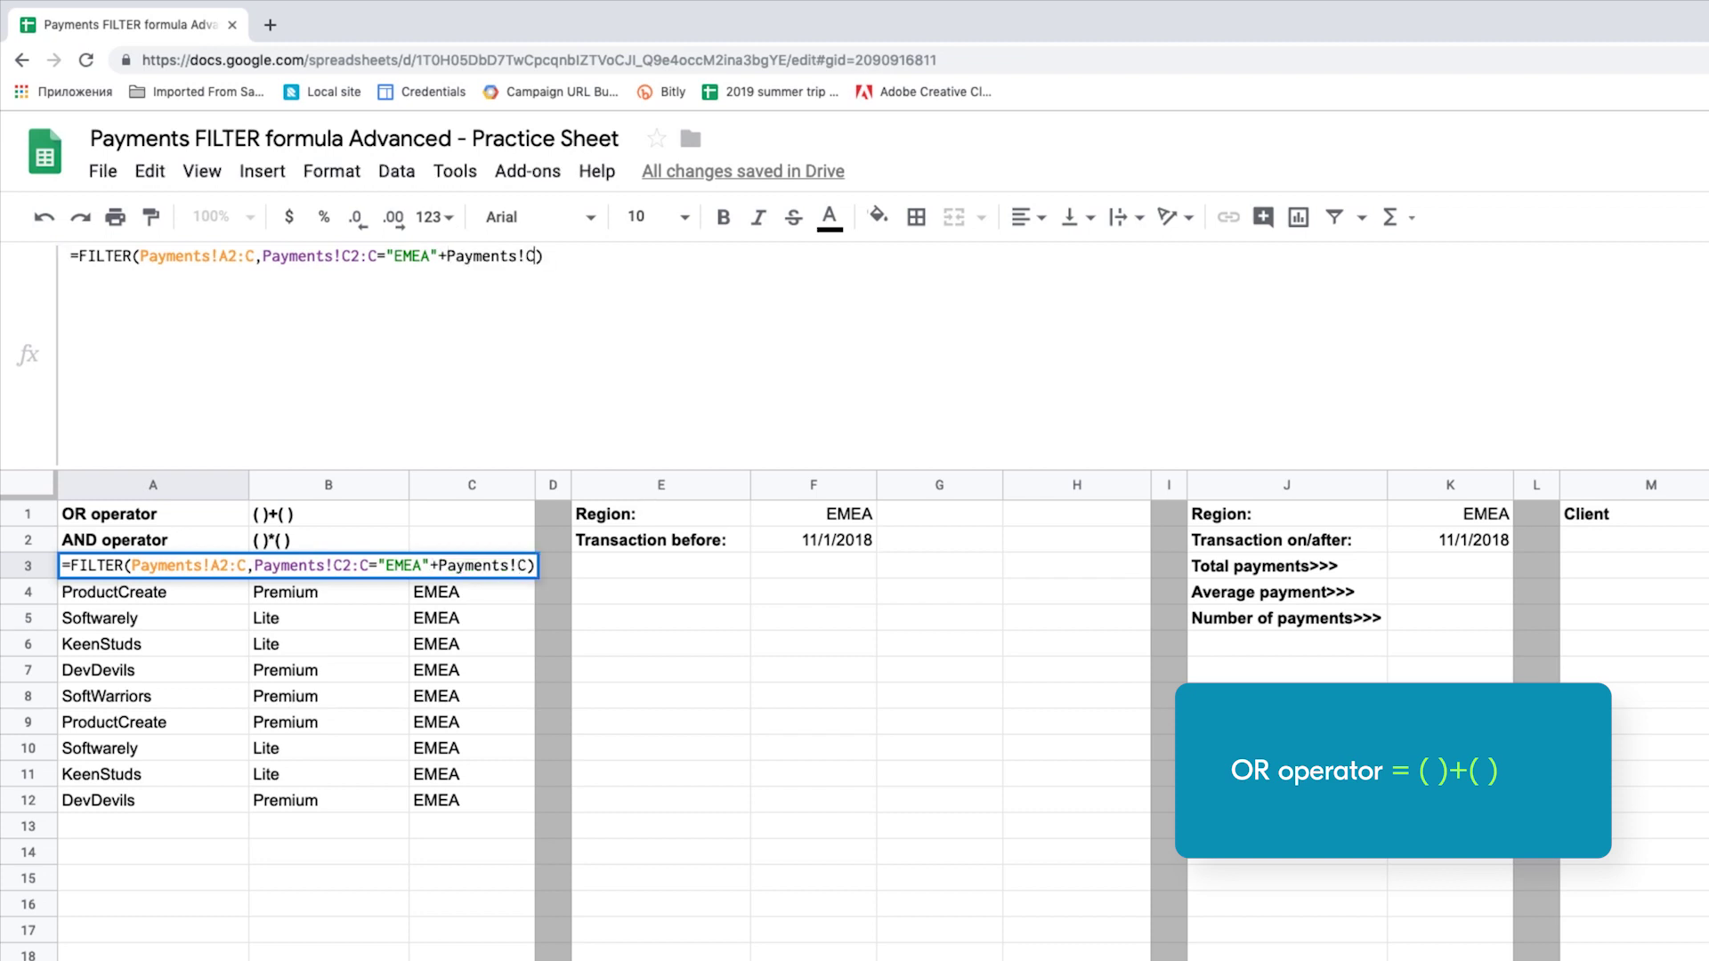
{"action": "type", "text": "2:C="}
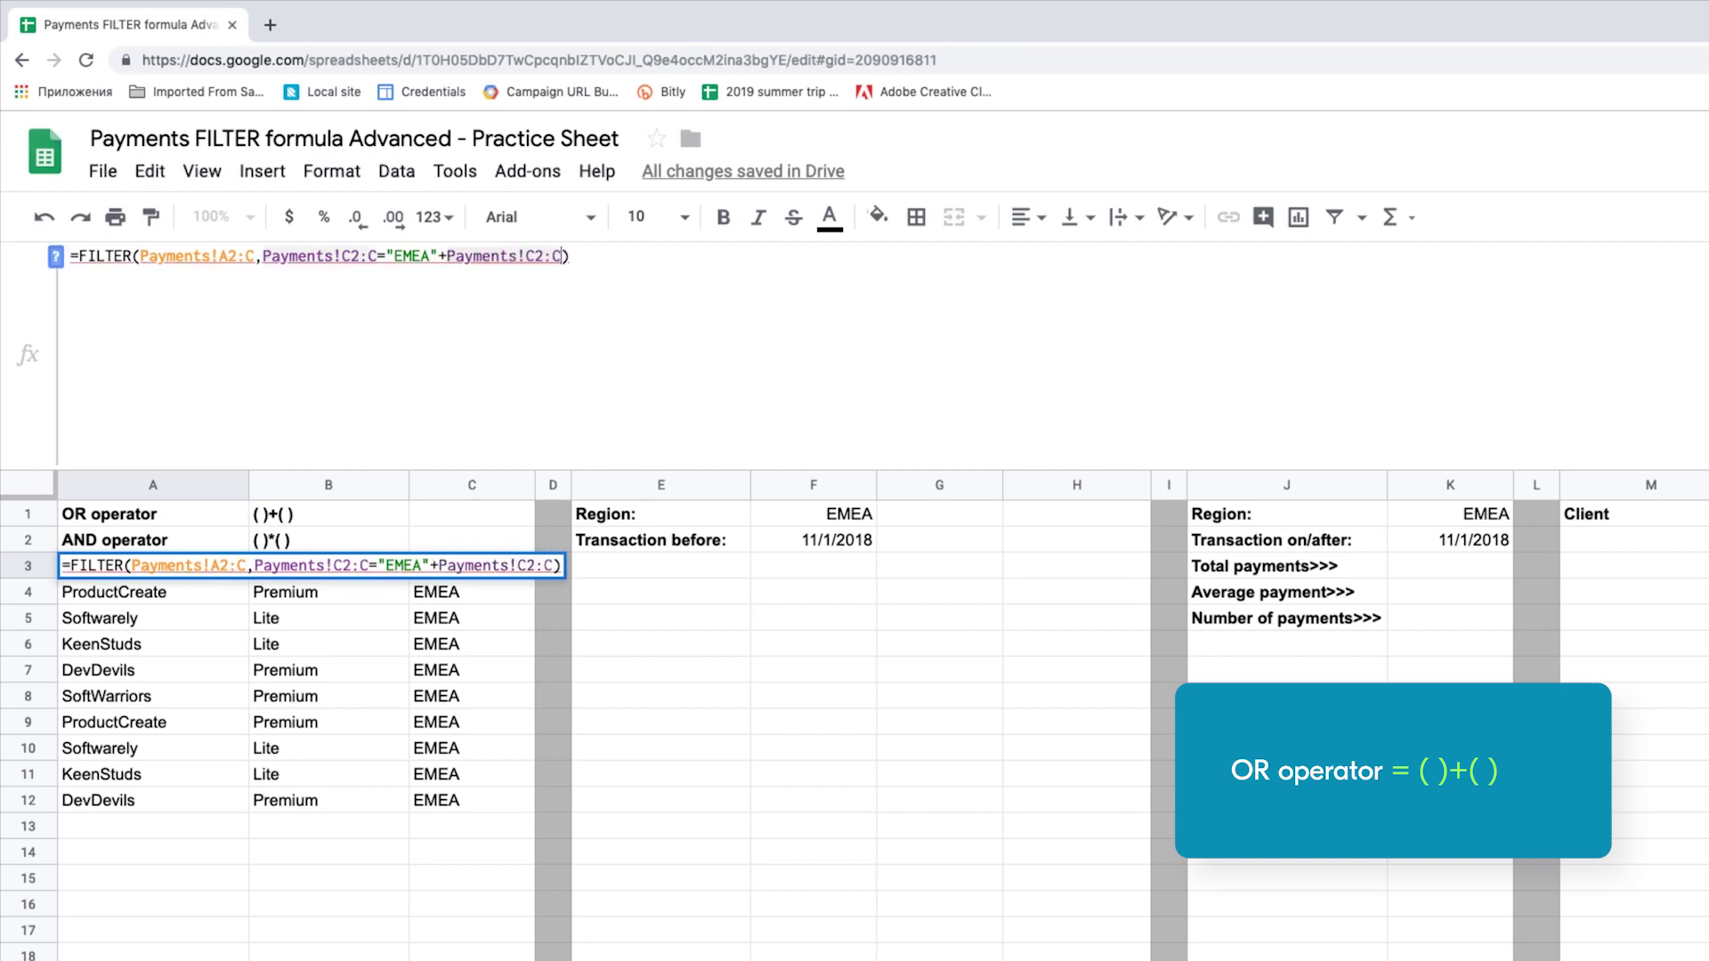
{"action": "type", "text": "\"Africa"}
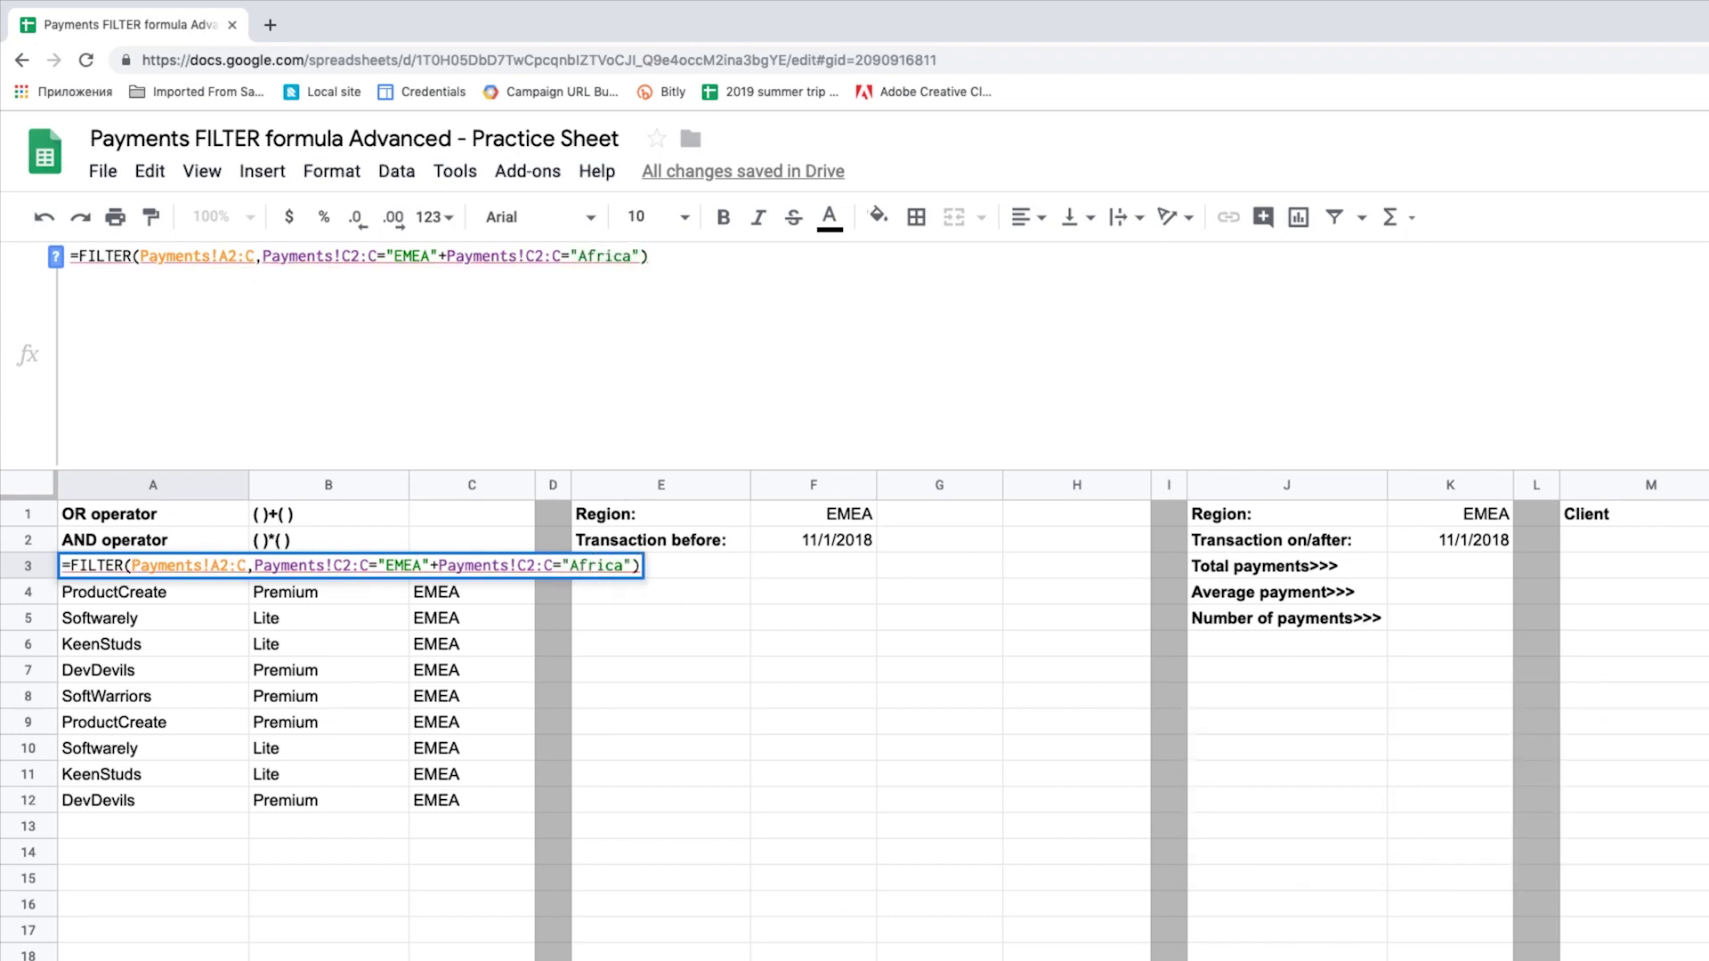
{"action": "type", "text": "\")"}
{"action": "left_click", "coordinate": [444, 256]}
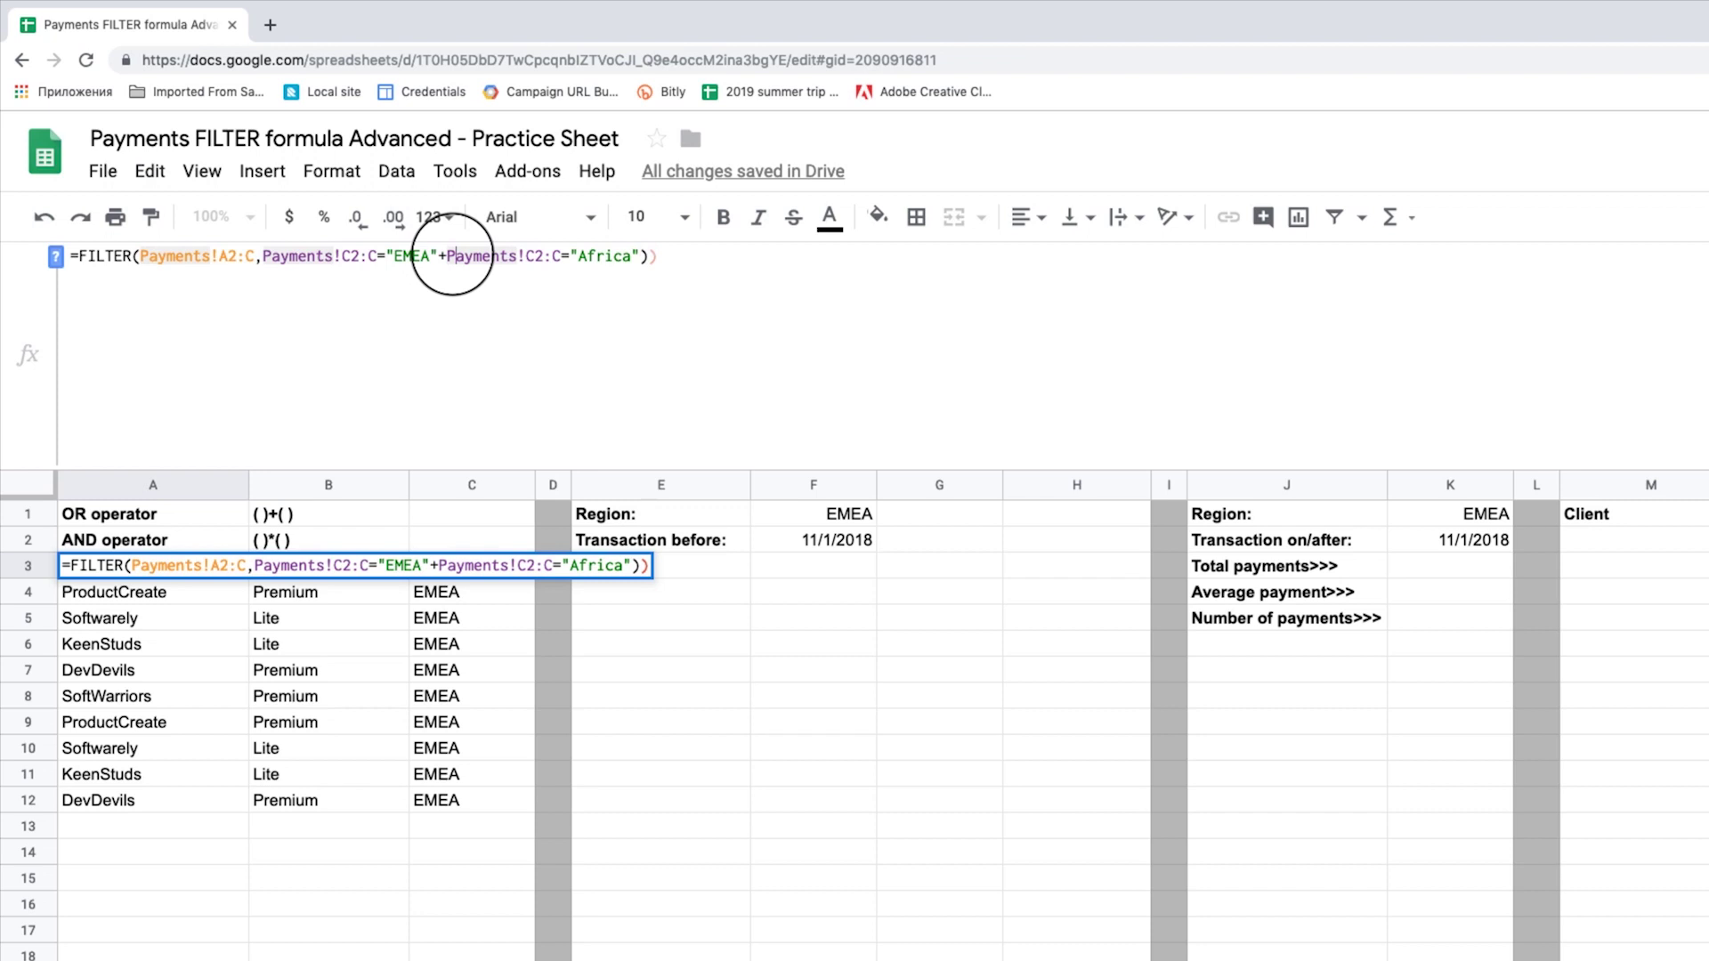
{"action": "type", "text": "("}
{"action": "left_click", "coordinate": [437, 255]}
{"action": "type", "text": ")"}
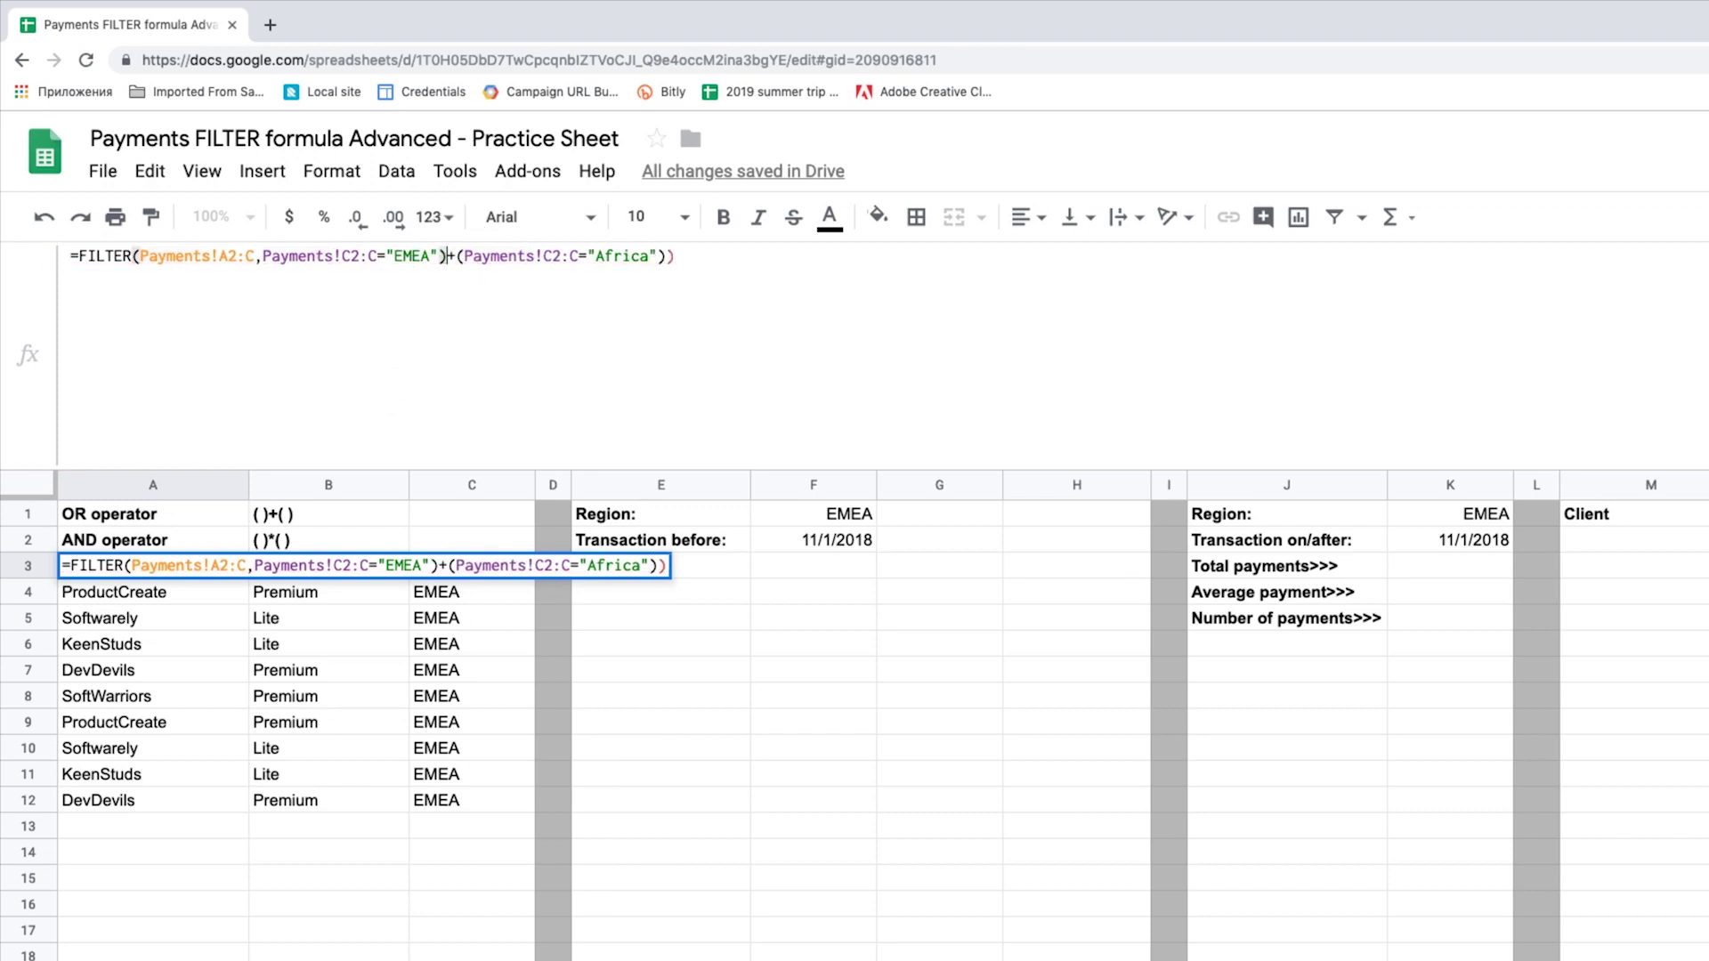
{"action": "left_click", "coordinate": [265, 255]}
{"action": "type", "text": "("}
{"action": "left_click", "coordinate": [698, 256]}
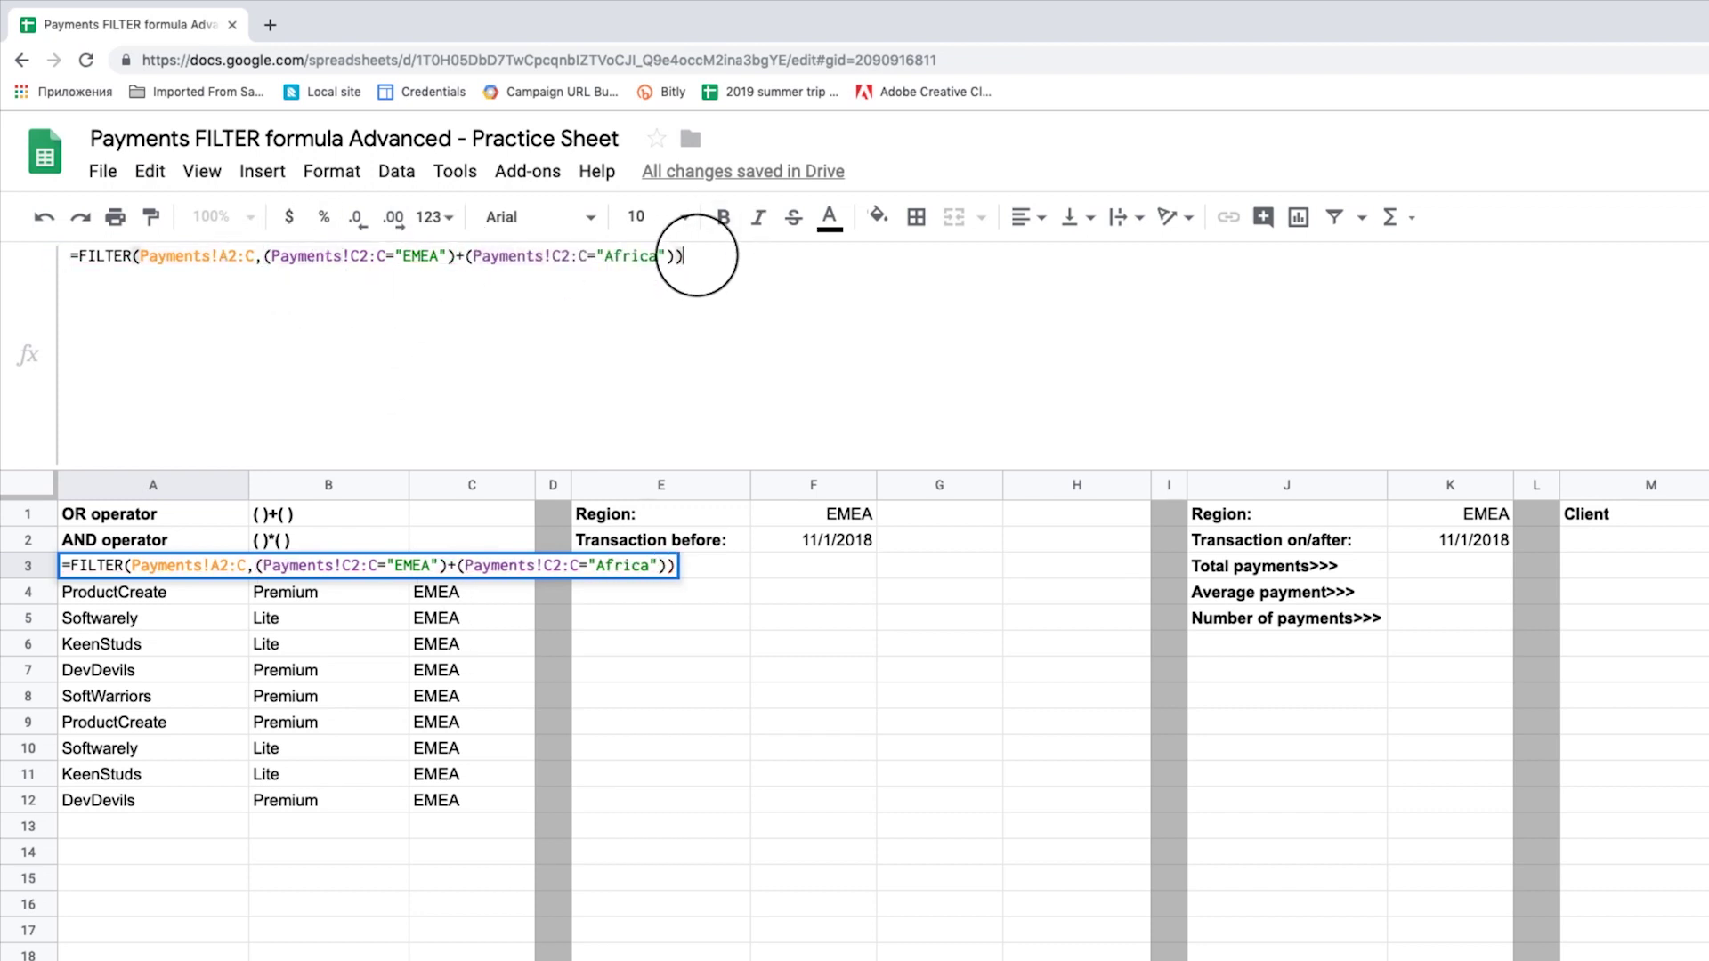
{"action": "key", "text": "Return"}
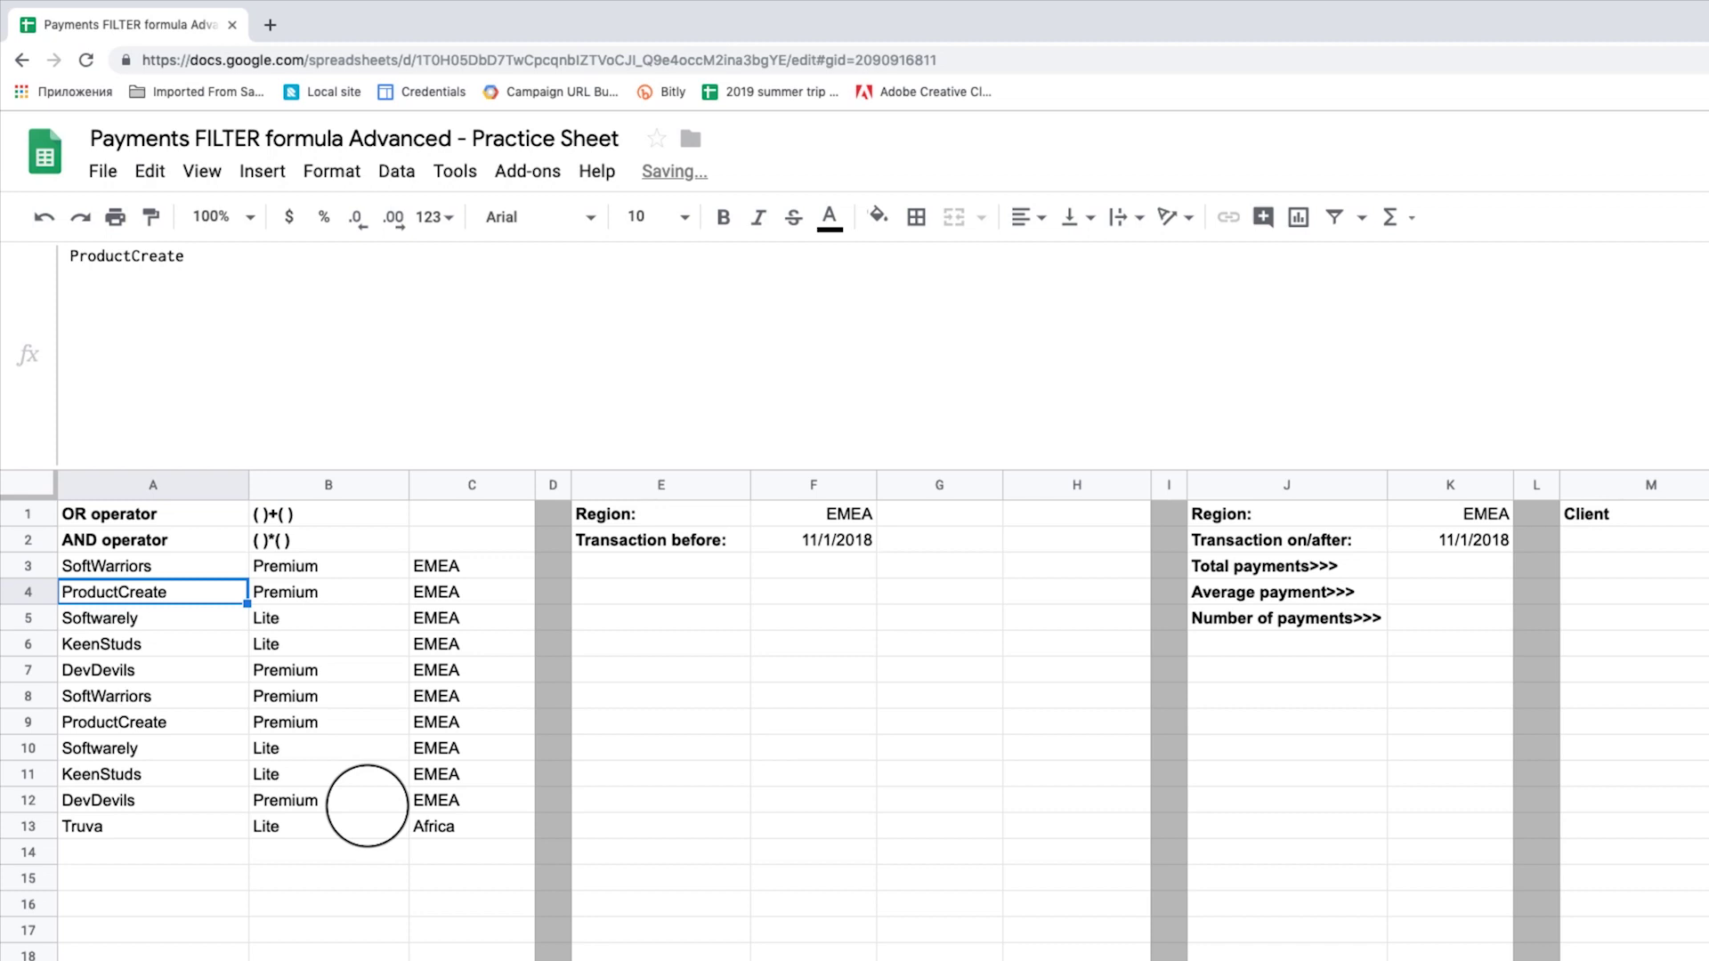
Wrap the A3 filter in UNIQUE beneath a {Payments!A1:C1; header row.
{"action": "left_click", "coordinate": [169, 568]}
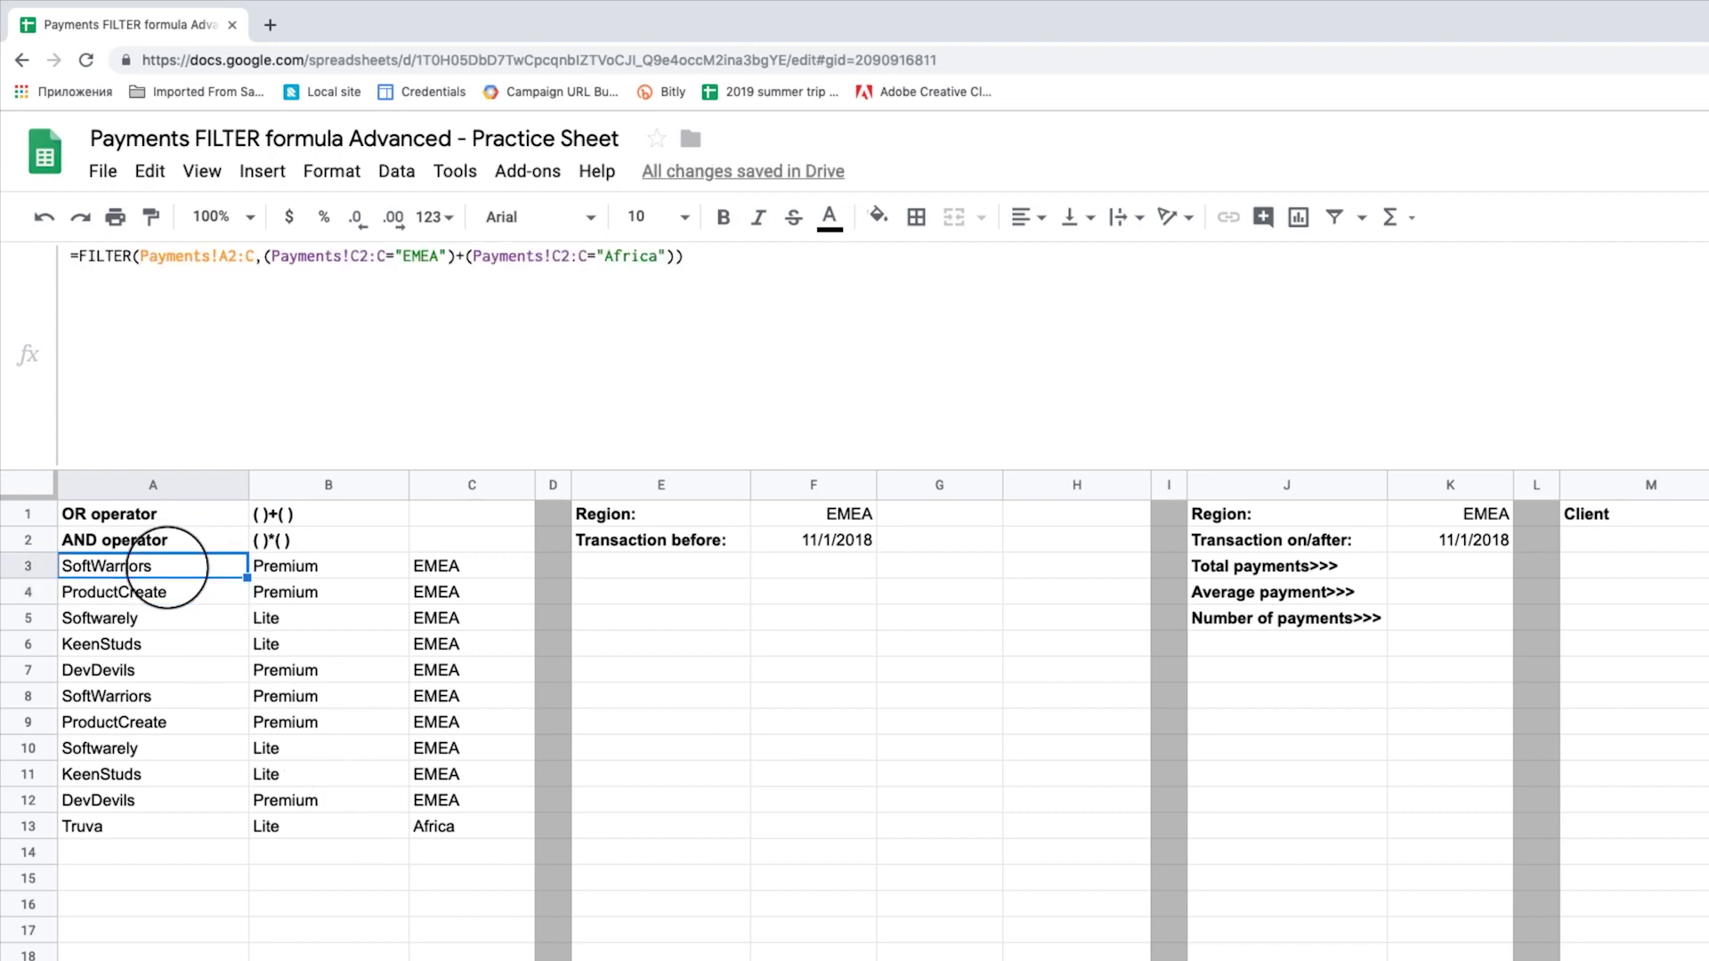
{"action": "left_click", "coordinate": [76, 257]}
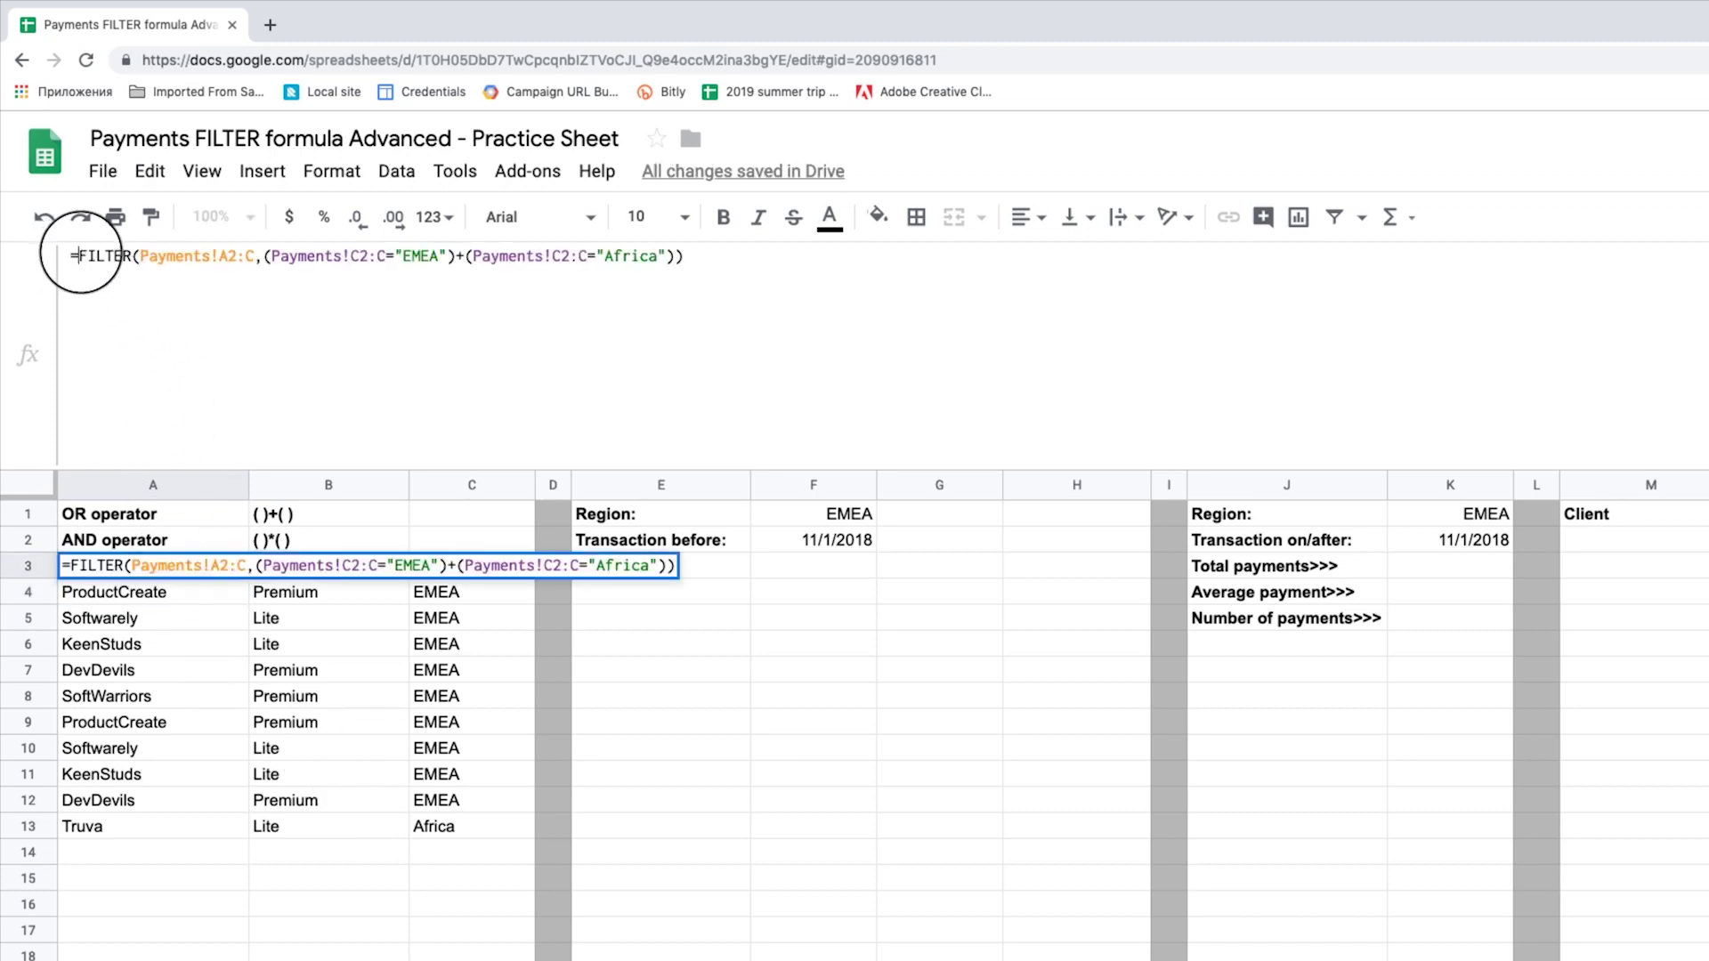
{"action": "type", "text": "("}
{"action": "left_click", "coordinate": [723, 255]}
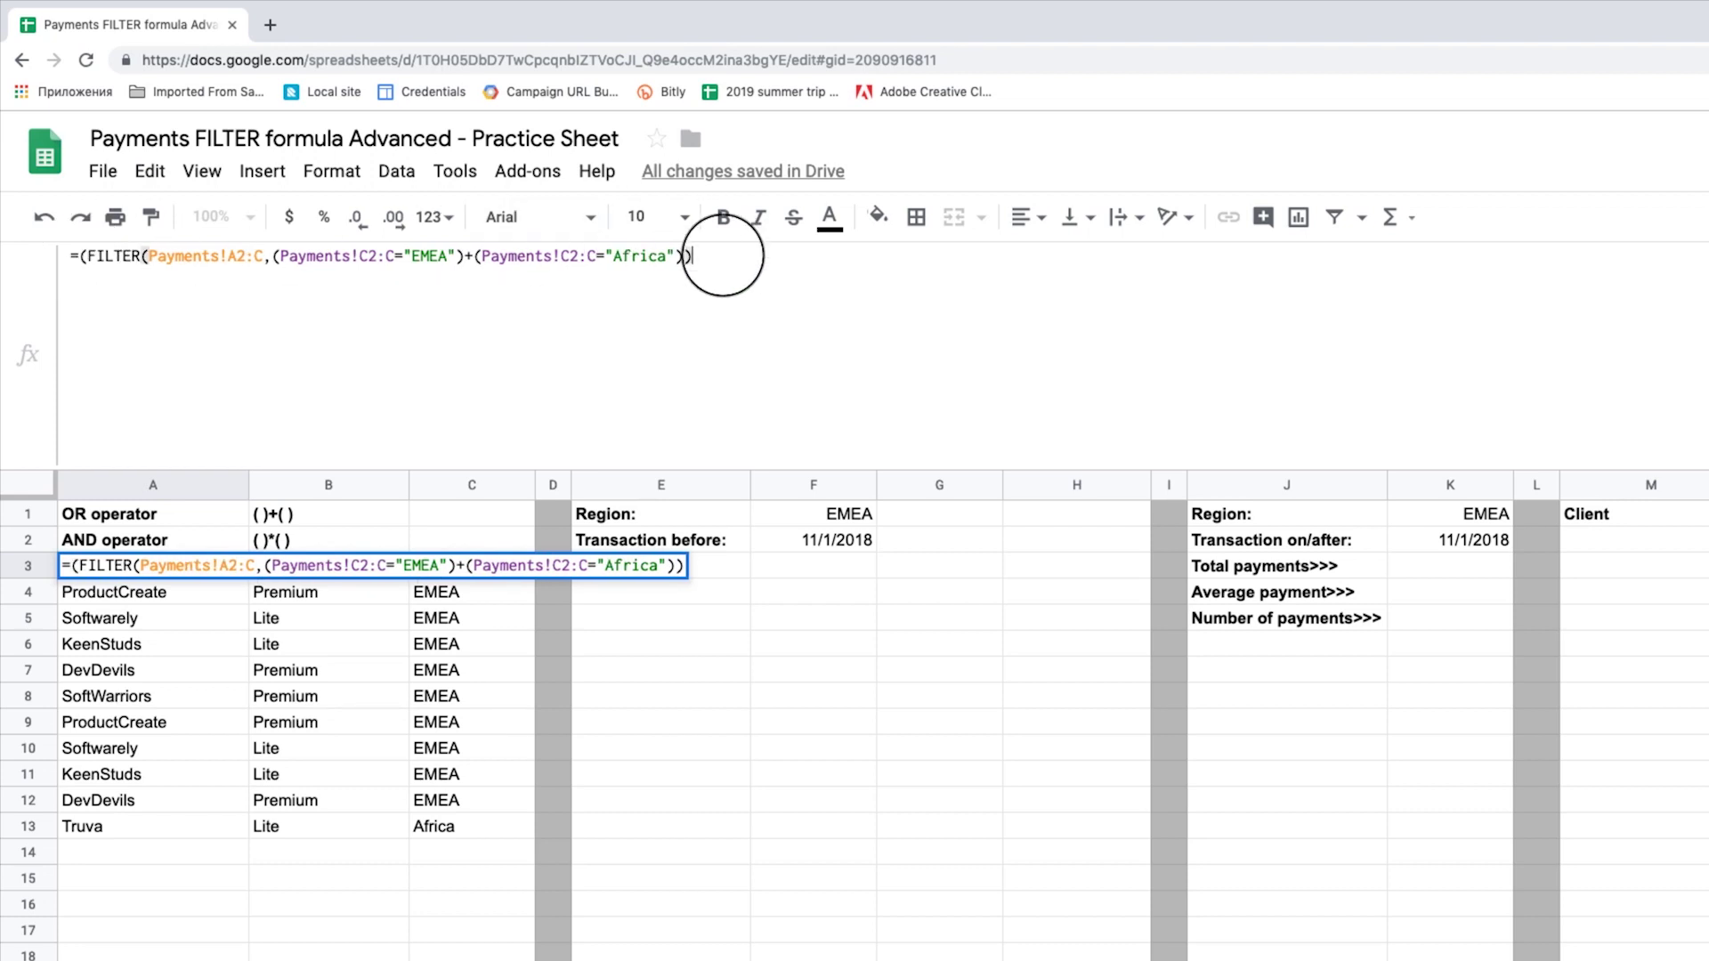
{"action": "type", "text": ")"}
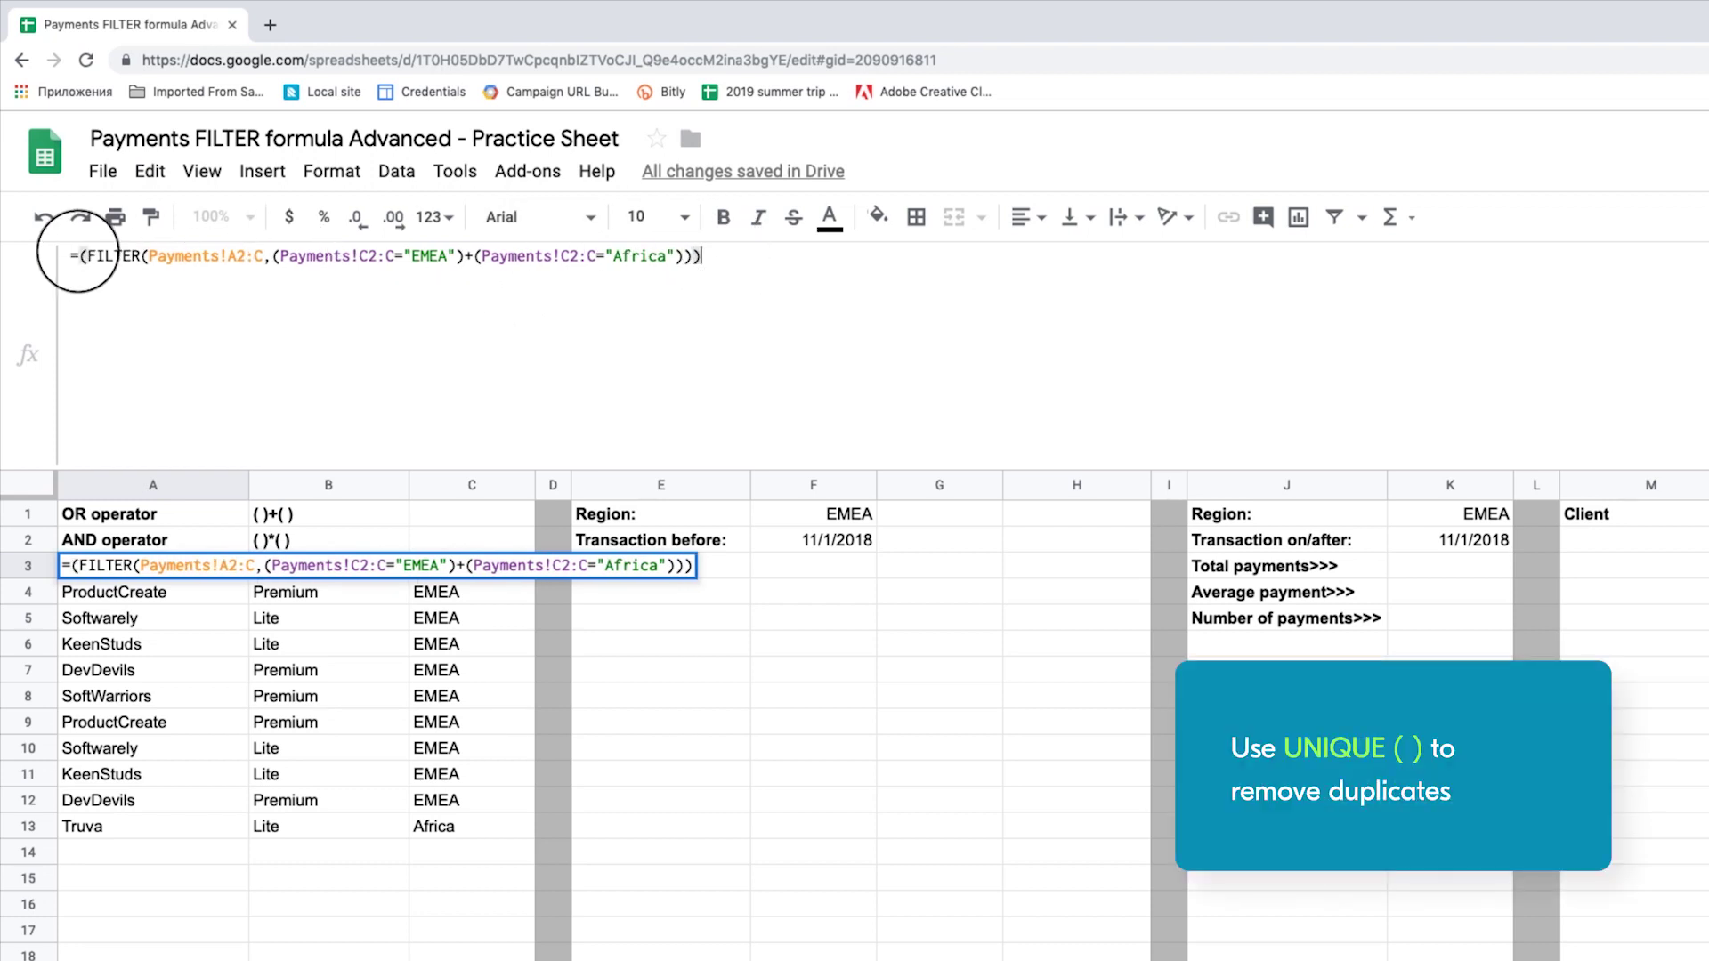
{"action": "left_click", "coordinate": [78, 255]}
{"action": "type", "text": "UNIQUE"}
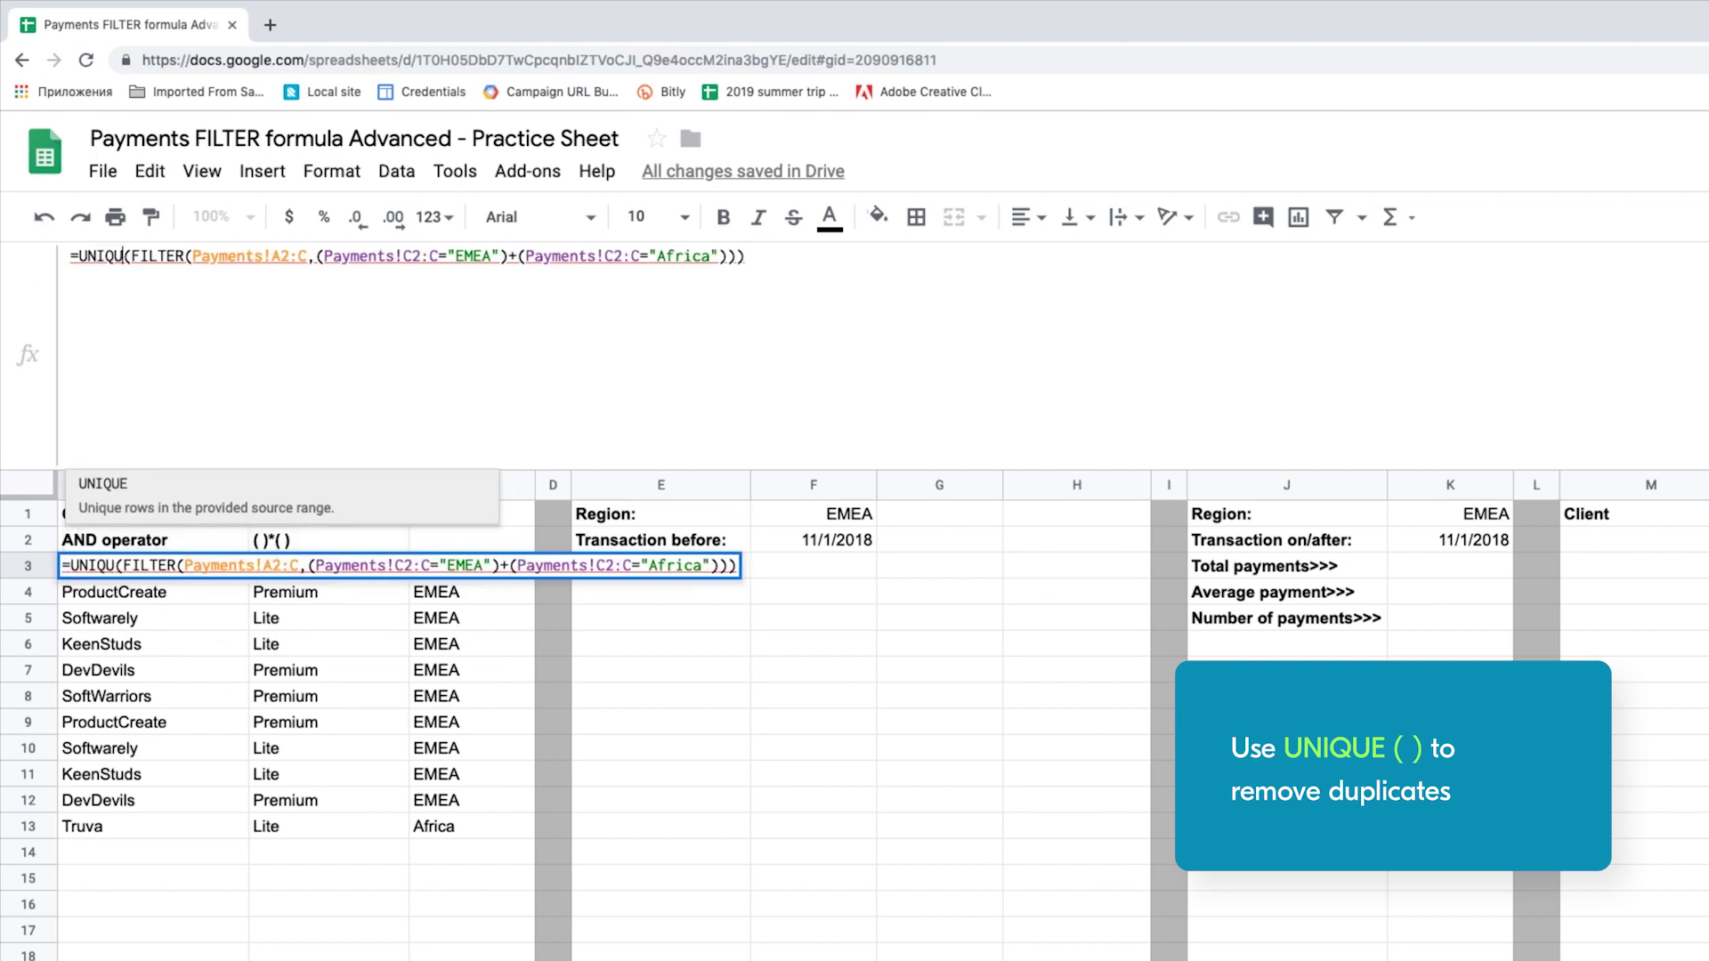
{"action": "left_click", "coordinate": [78, 255]}
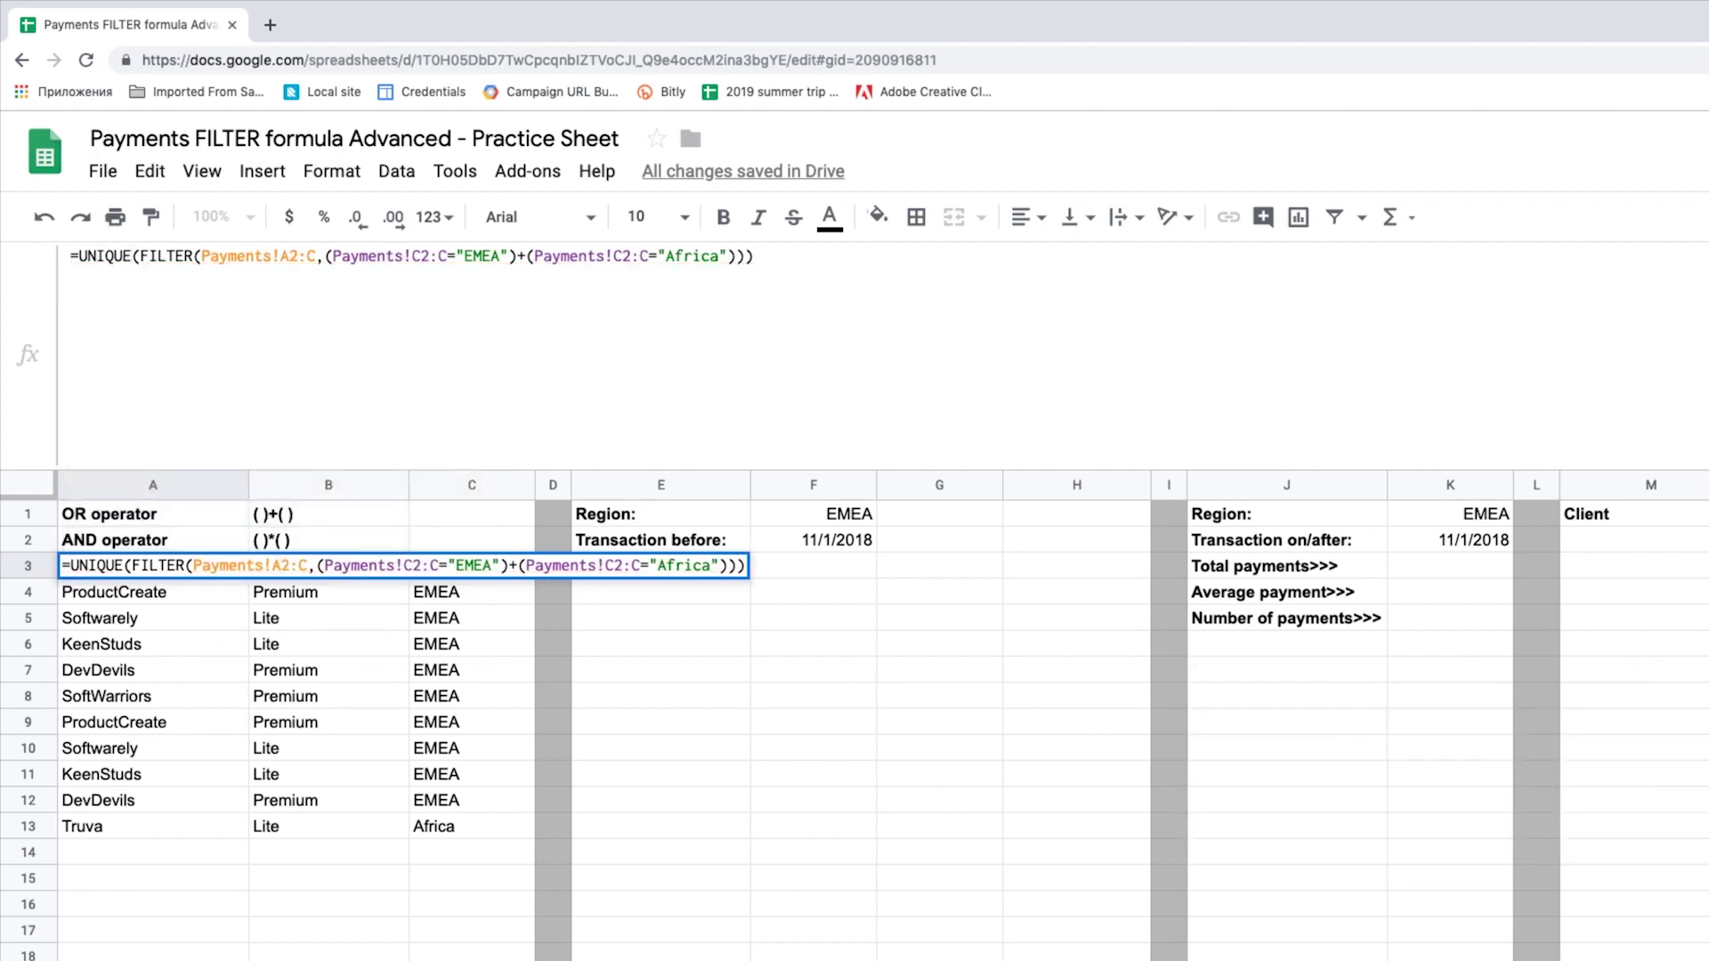
{"action": "type", "text": "{"}
{"action": "type", "text": "Payments!A1:C1"}
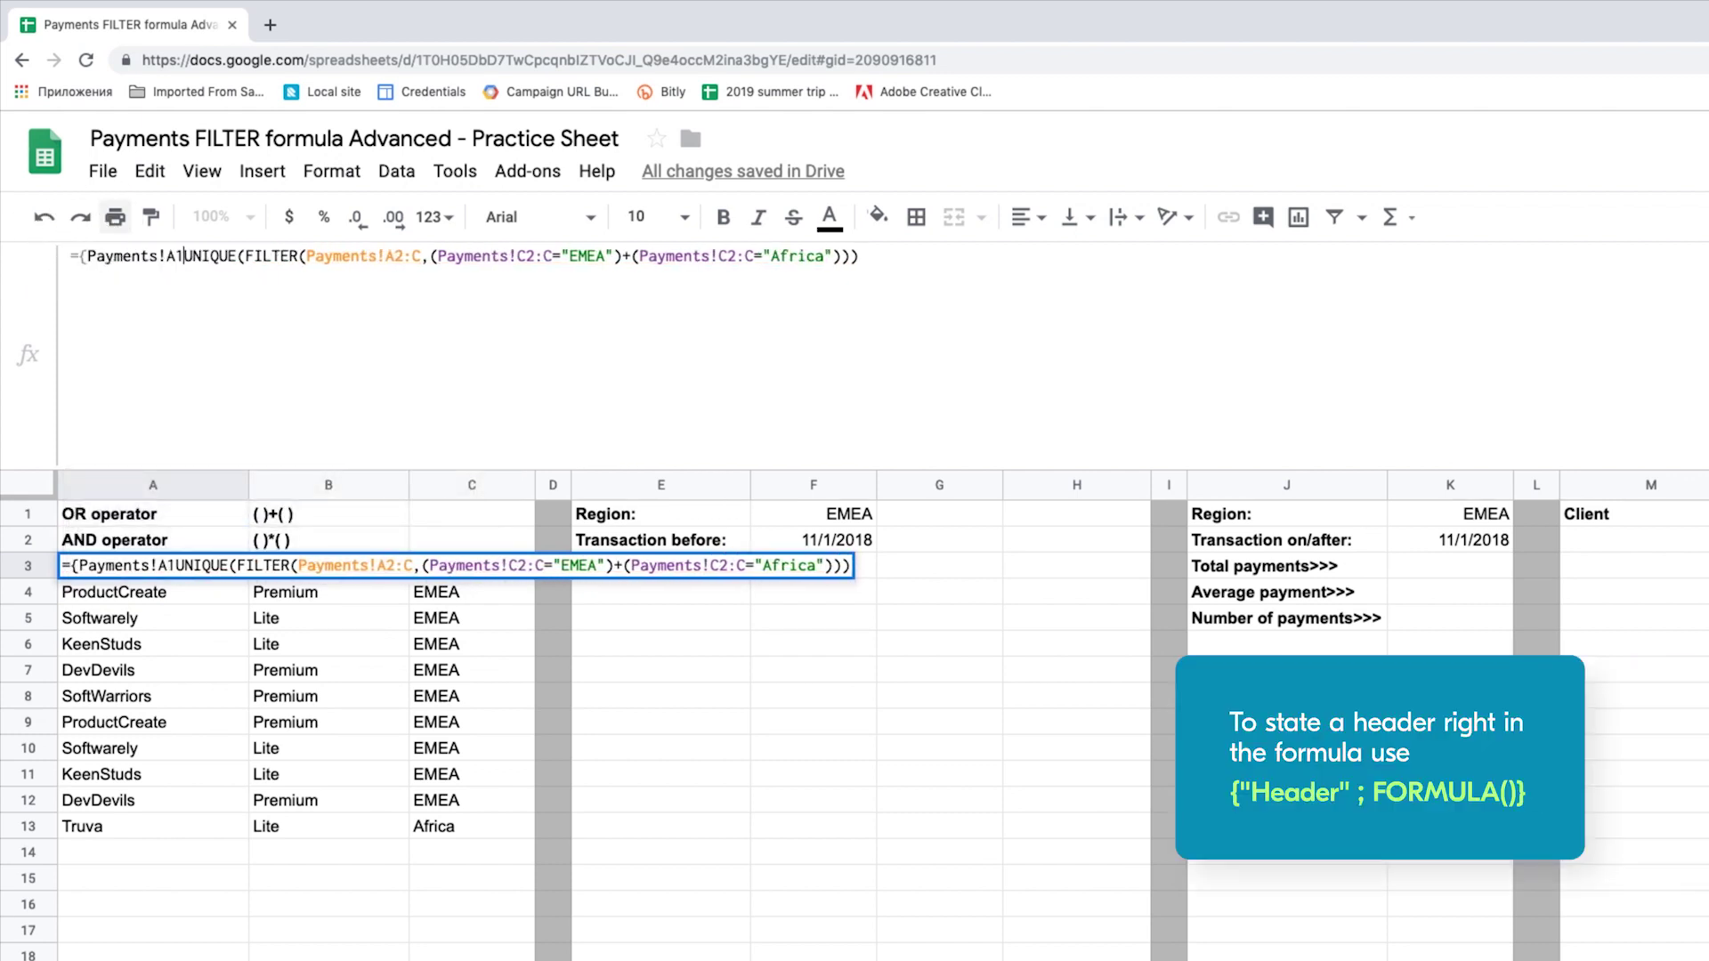
{"action": "type", "text": ";"}
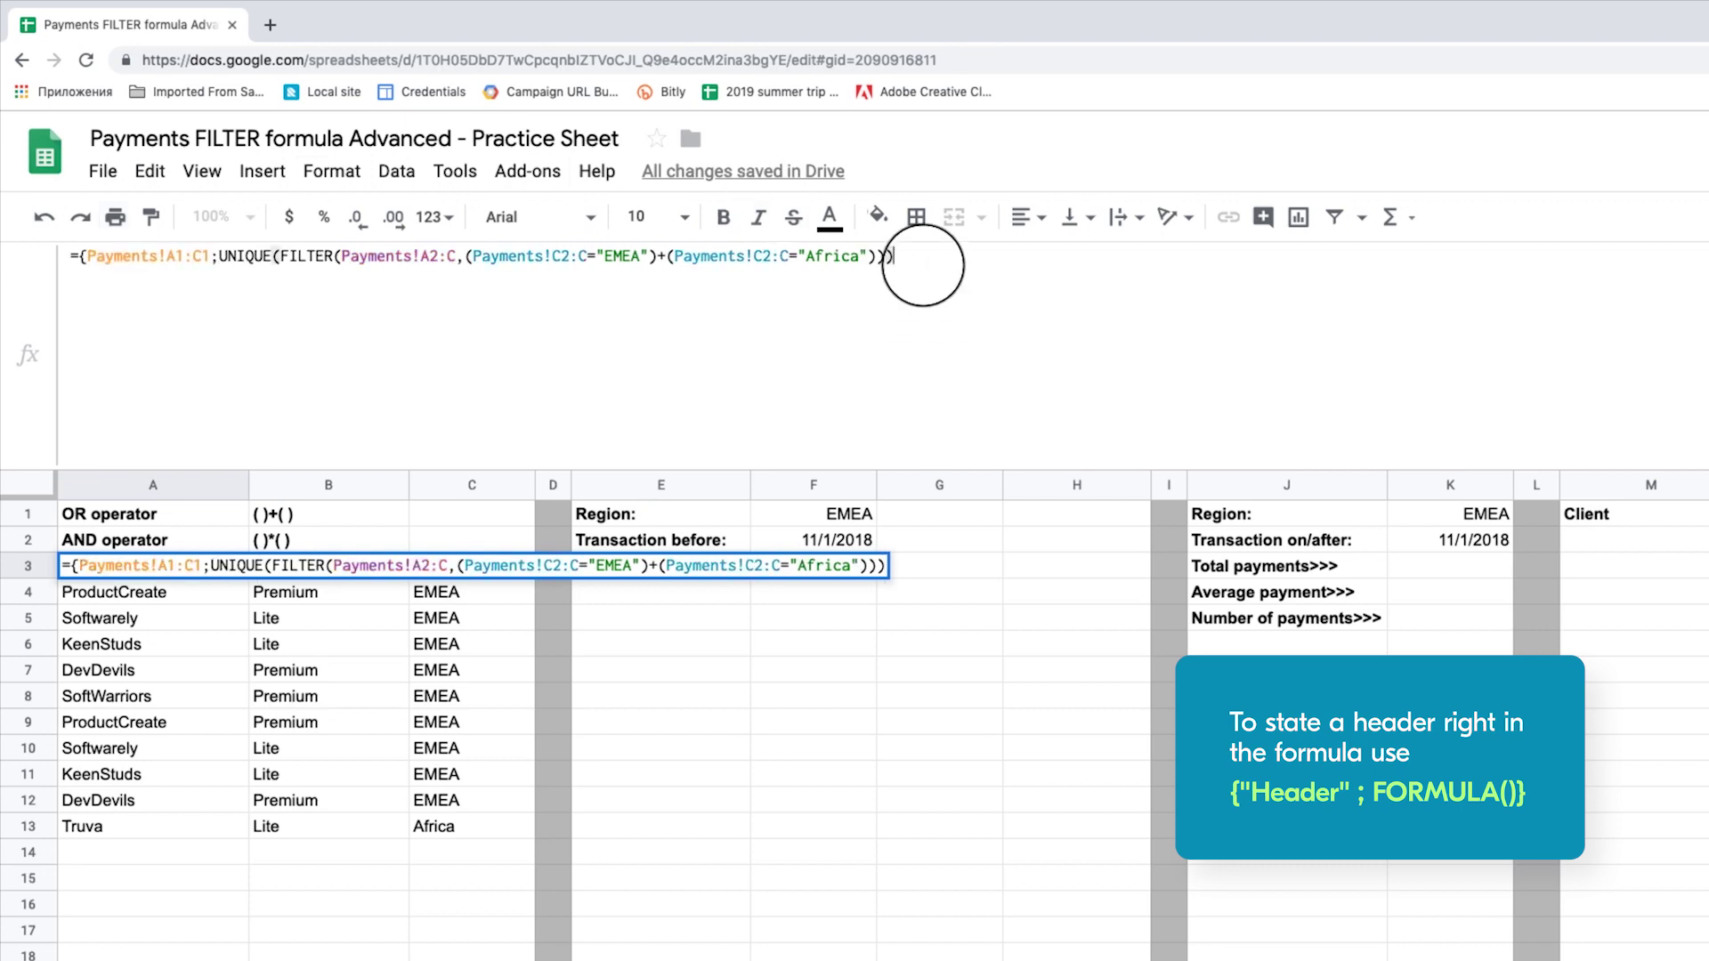
Split the formula onto separate lines for UNIQUE, FILTER, conditions and closing parentheses, then commit.
{"action": "key", "text": "ctrl+Return"}
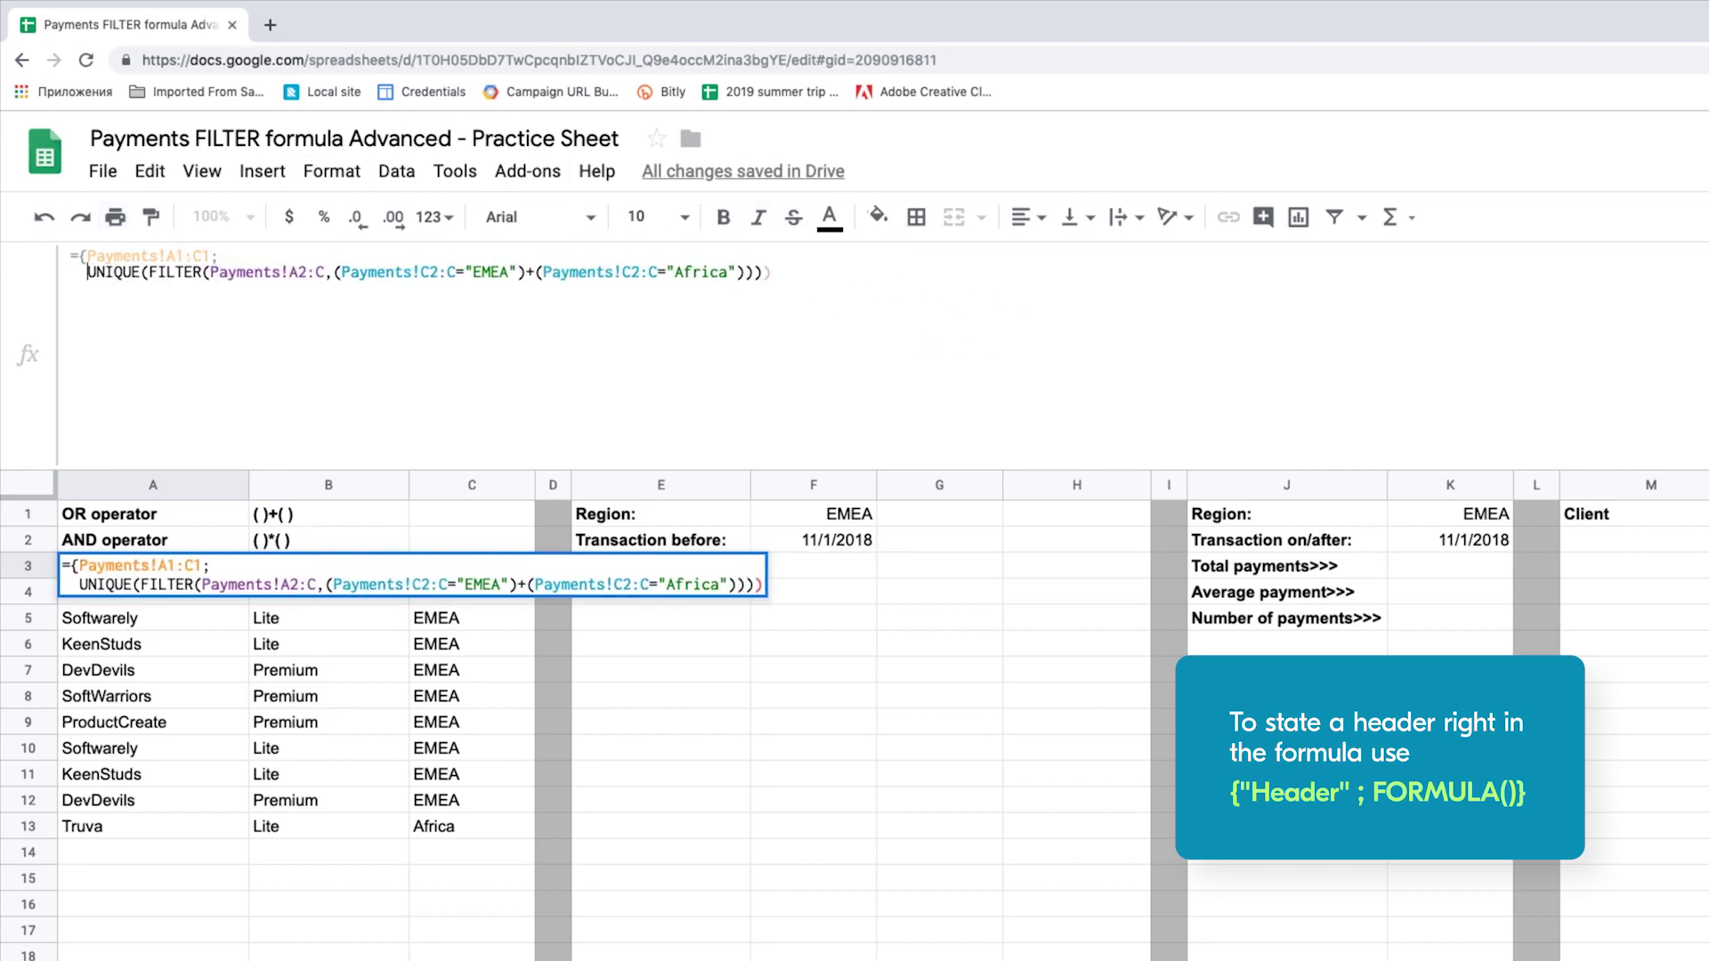
{"action": "left_click", "coordinate": [148, 272]}
{"action": "key", "text": "ctrl+Return"}
{"action": "left_click", "coordinate": [290, 289]}
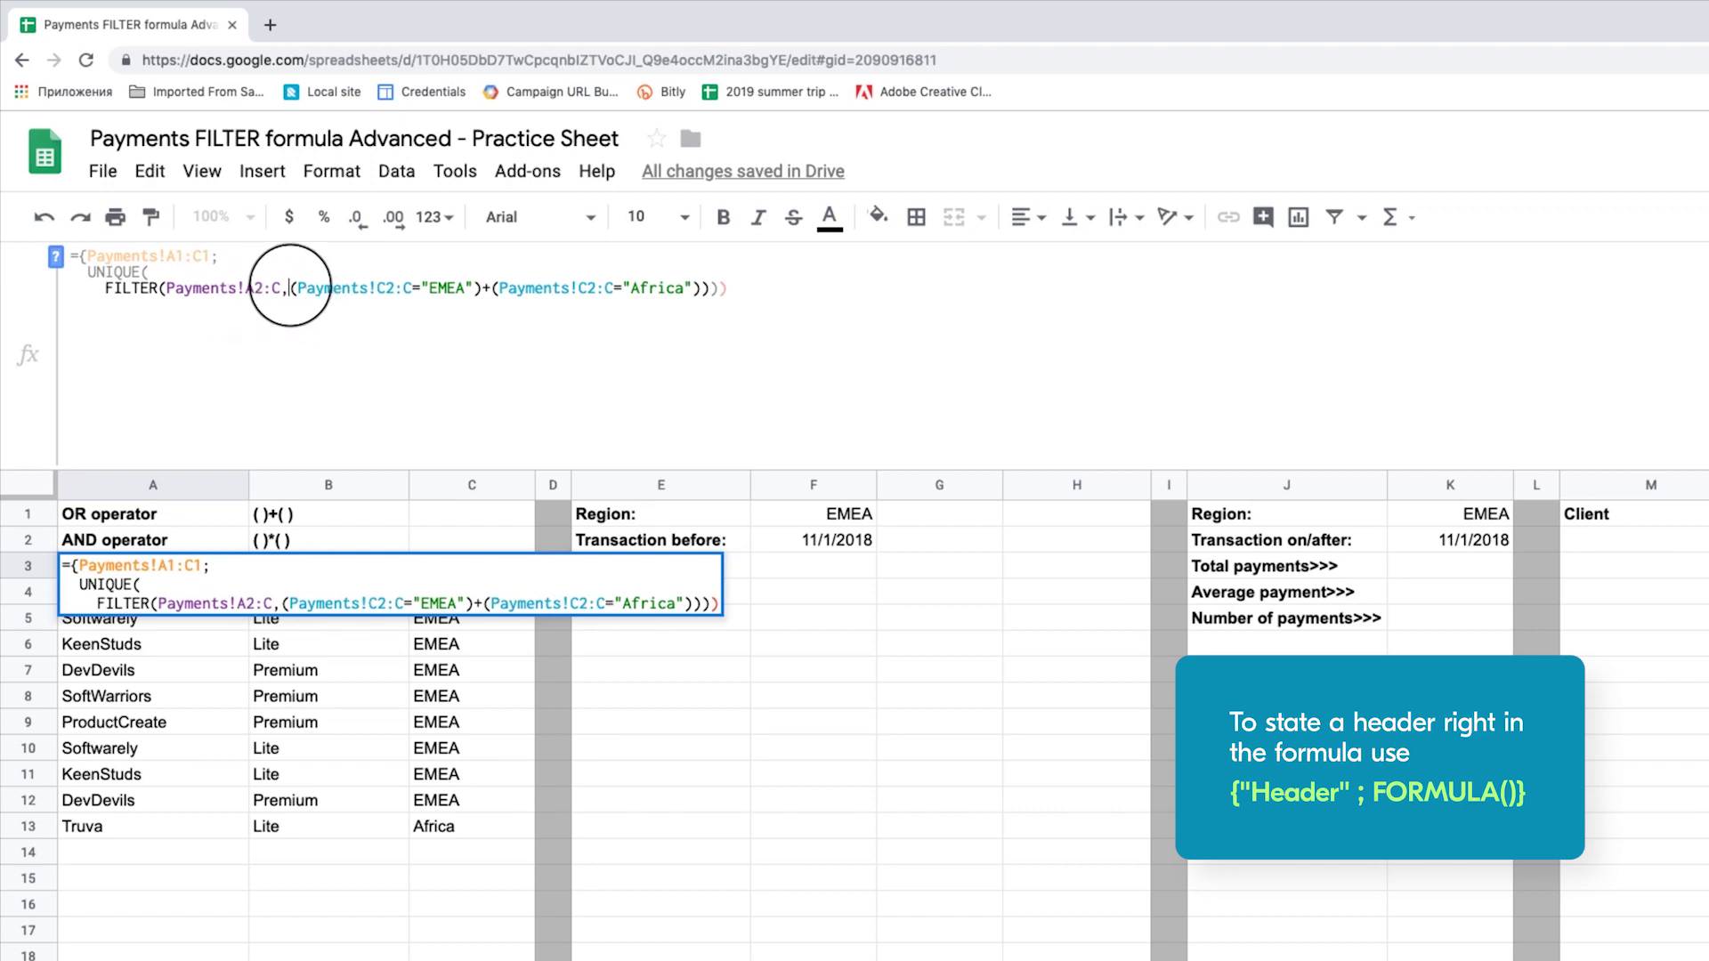
{"action": "key", "text": "ctrl+Return"}
{"action": "left_click", "coordinate": [532, 303]}
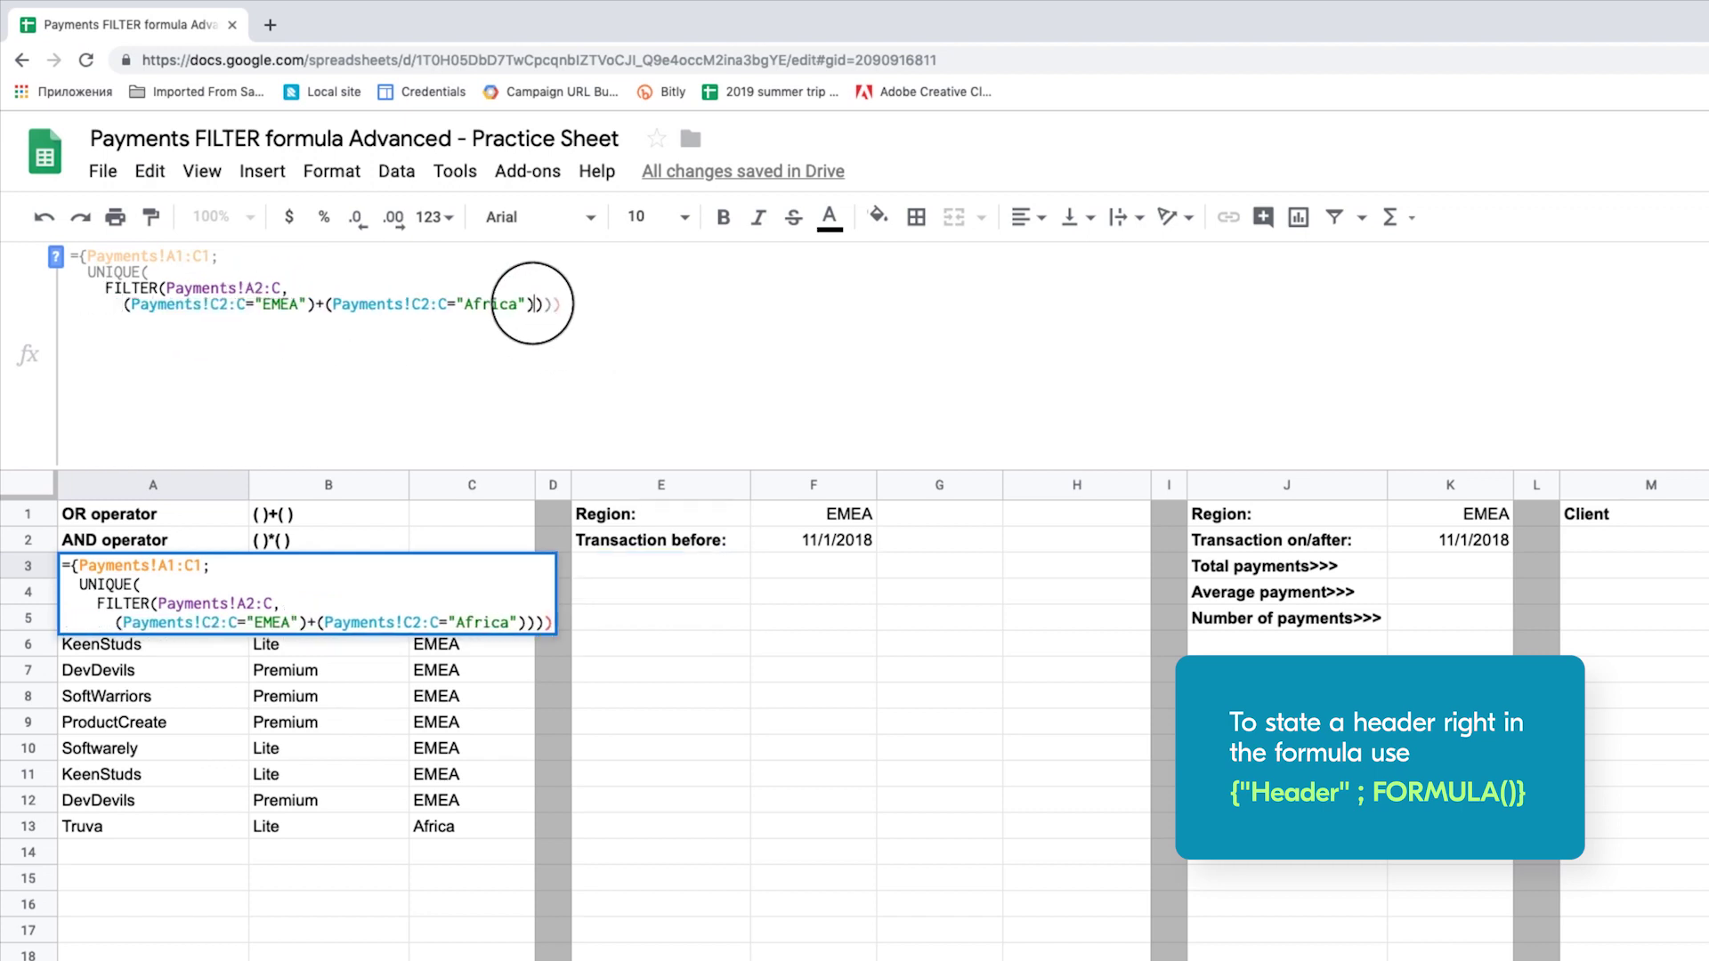
{"action": "key", "text": "ctrl+Return"}
{"action": "key", "text": "ctrl+Return"}
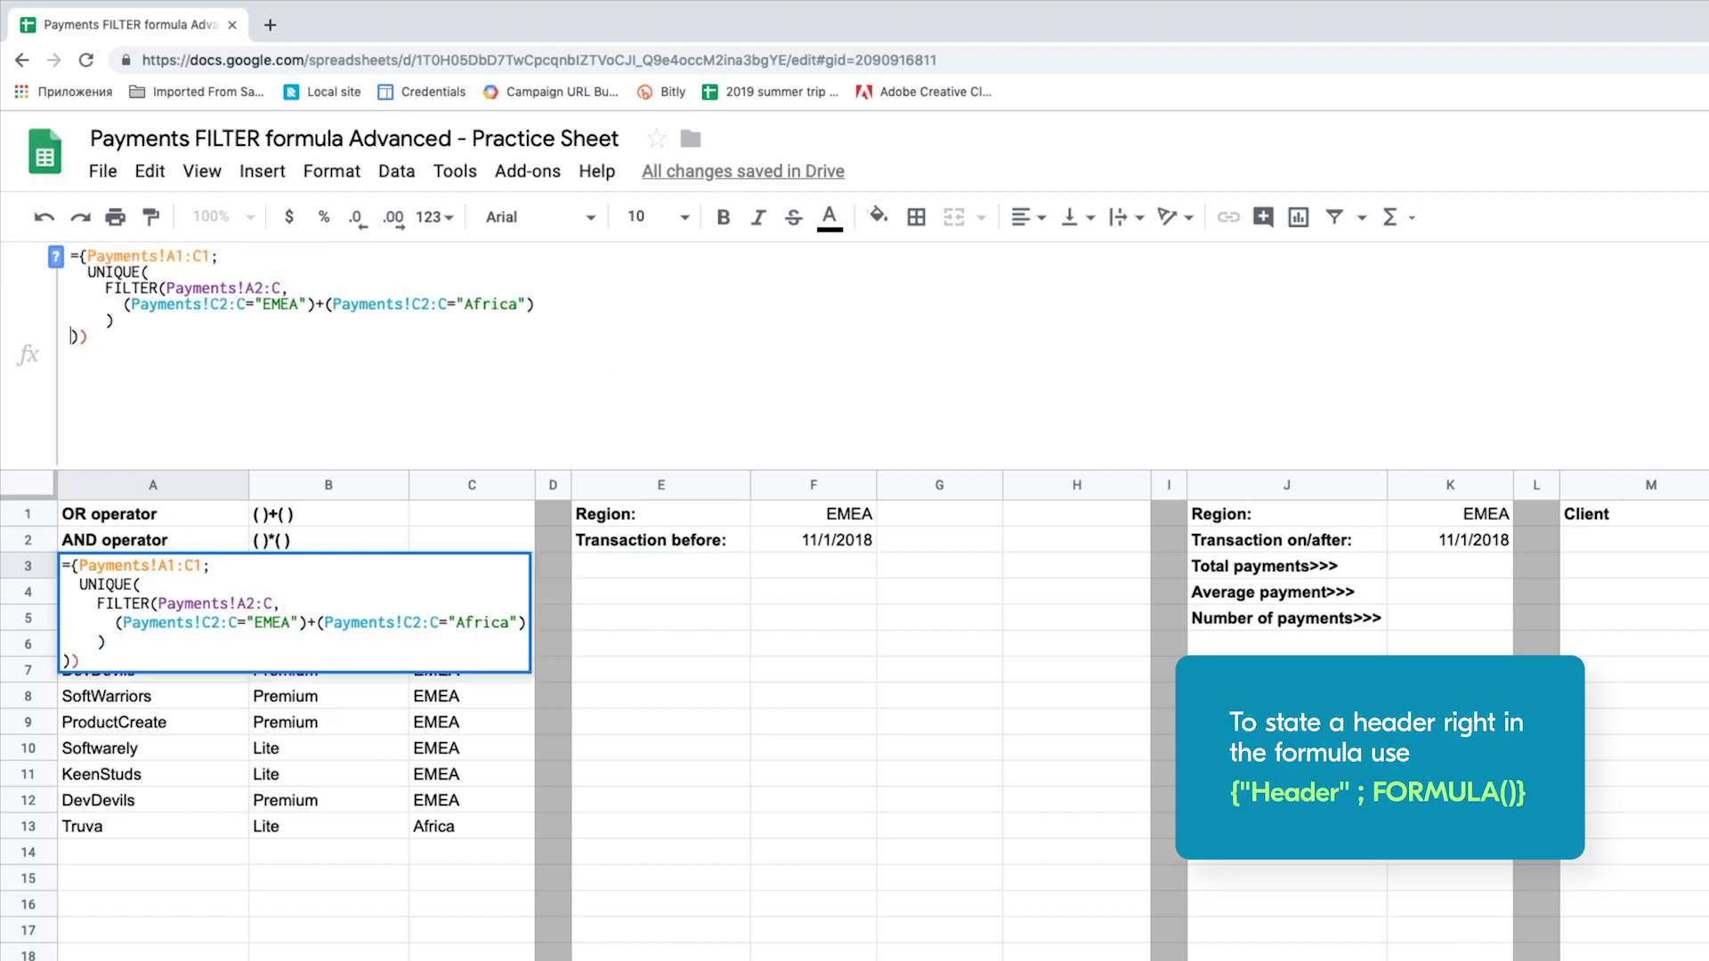
{"action": "key", "text": "ctrl+Return"}
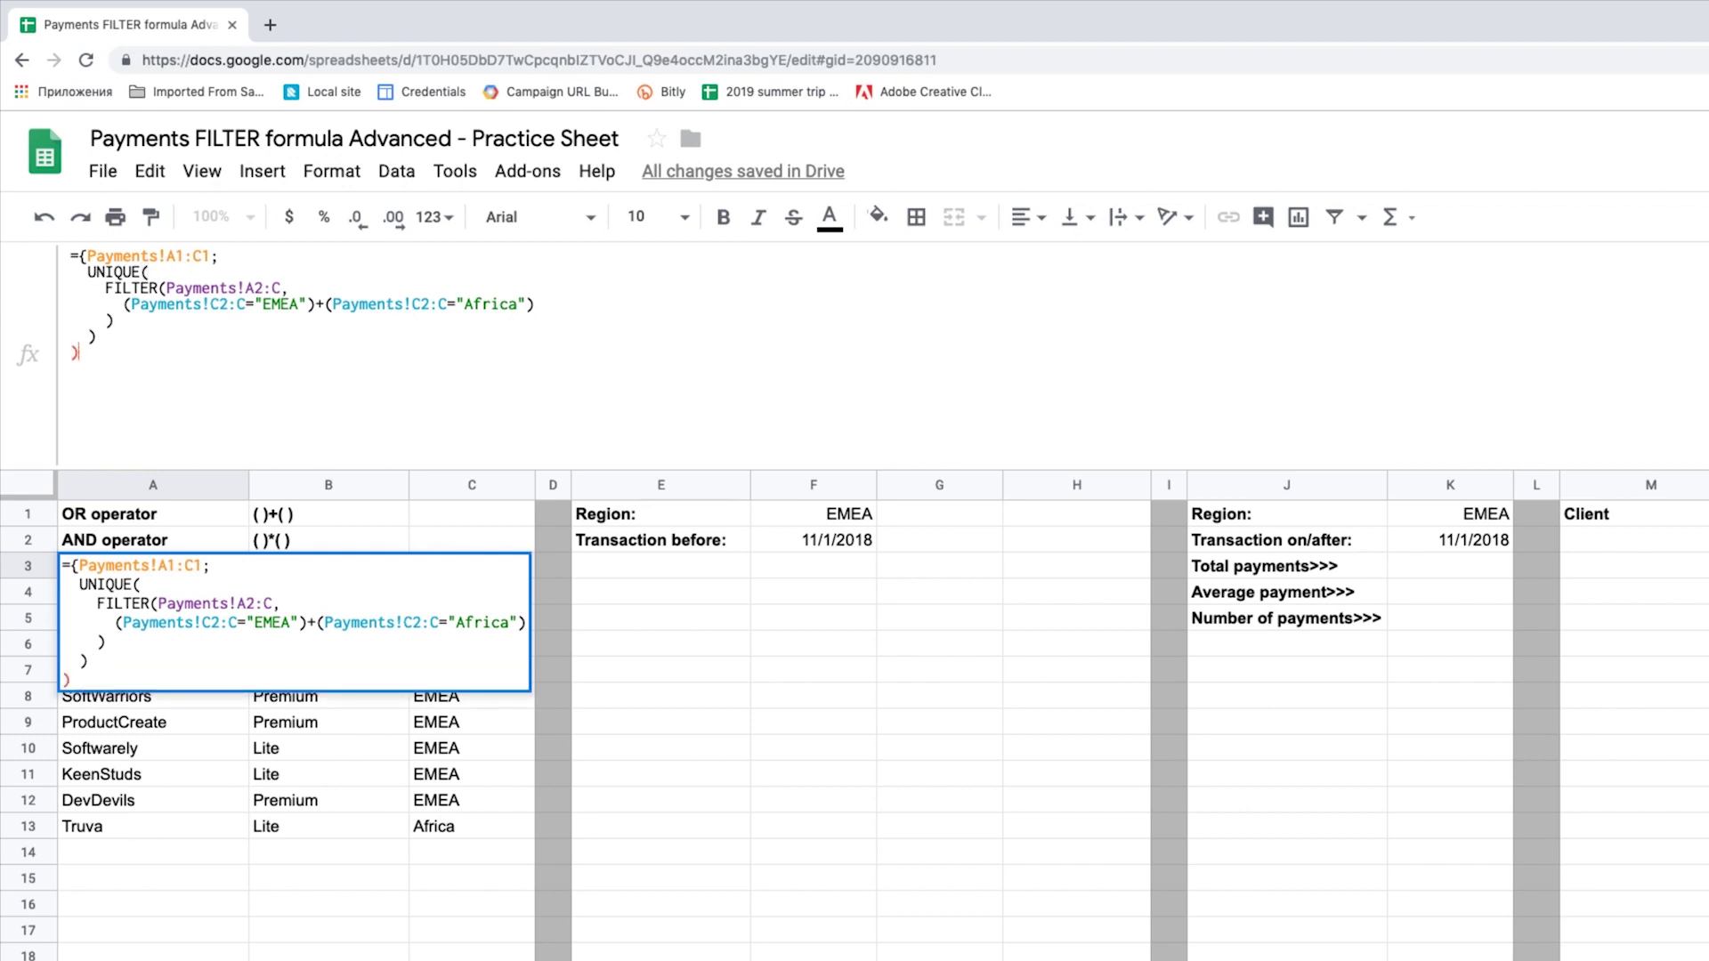
{"action": "key", "text": "Return"}
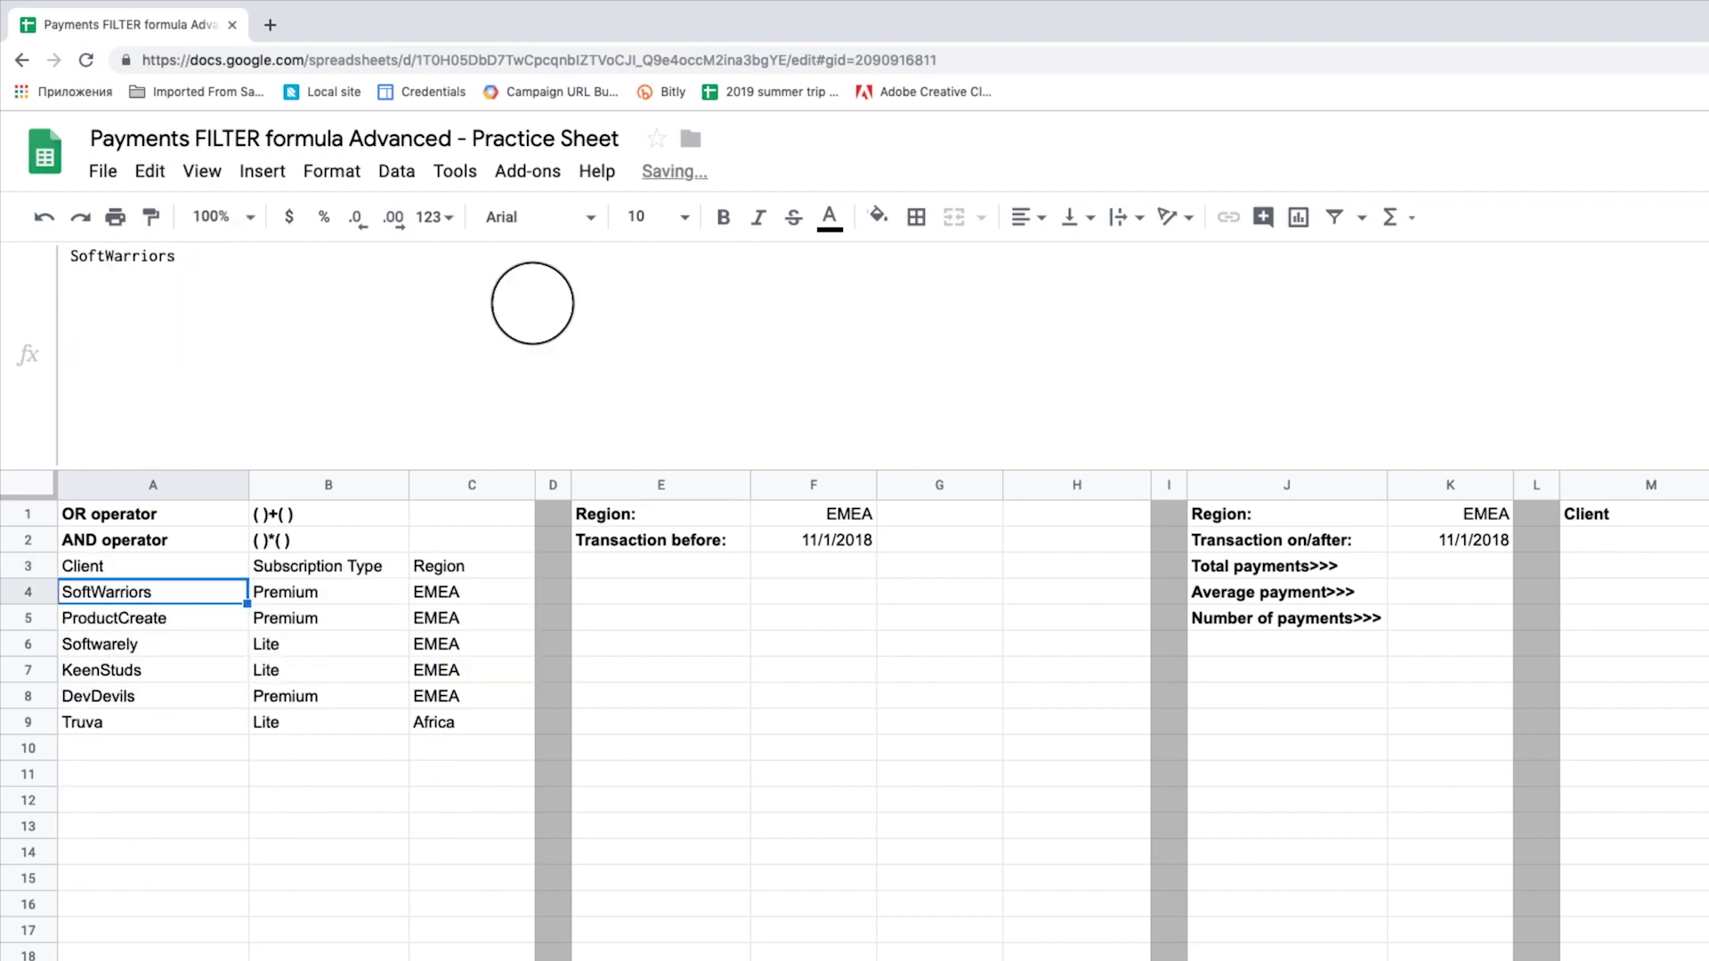
Add a Payments!B2:B="Premium" condition after the Africa condition in the A3 formula.
{"action": "left_click", "coordinate": [71, 378]}
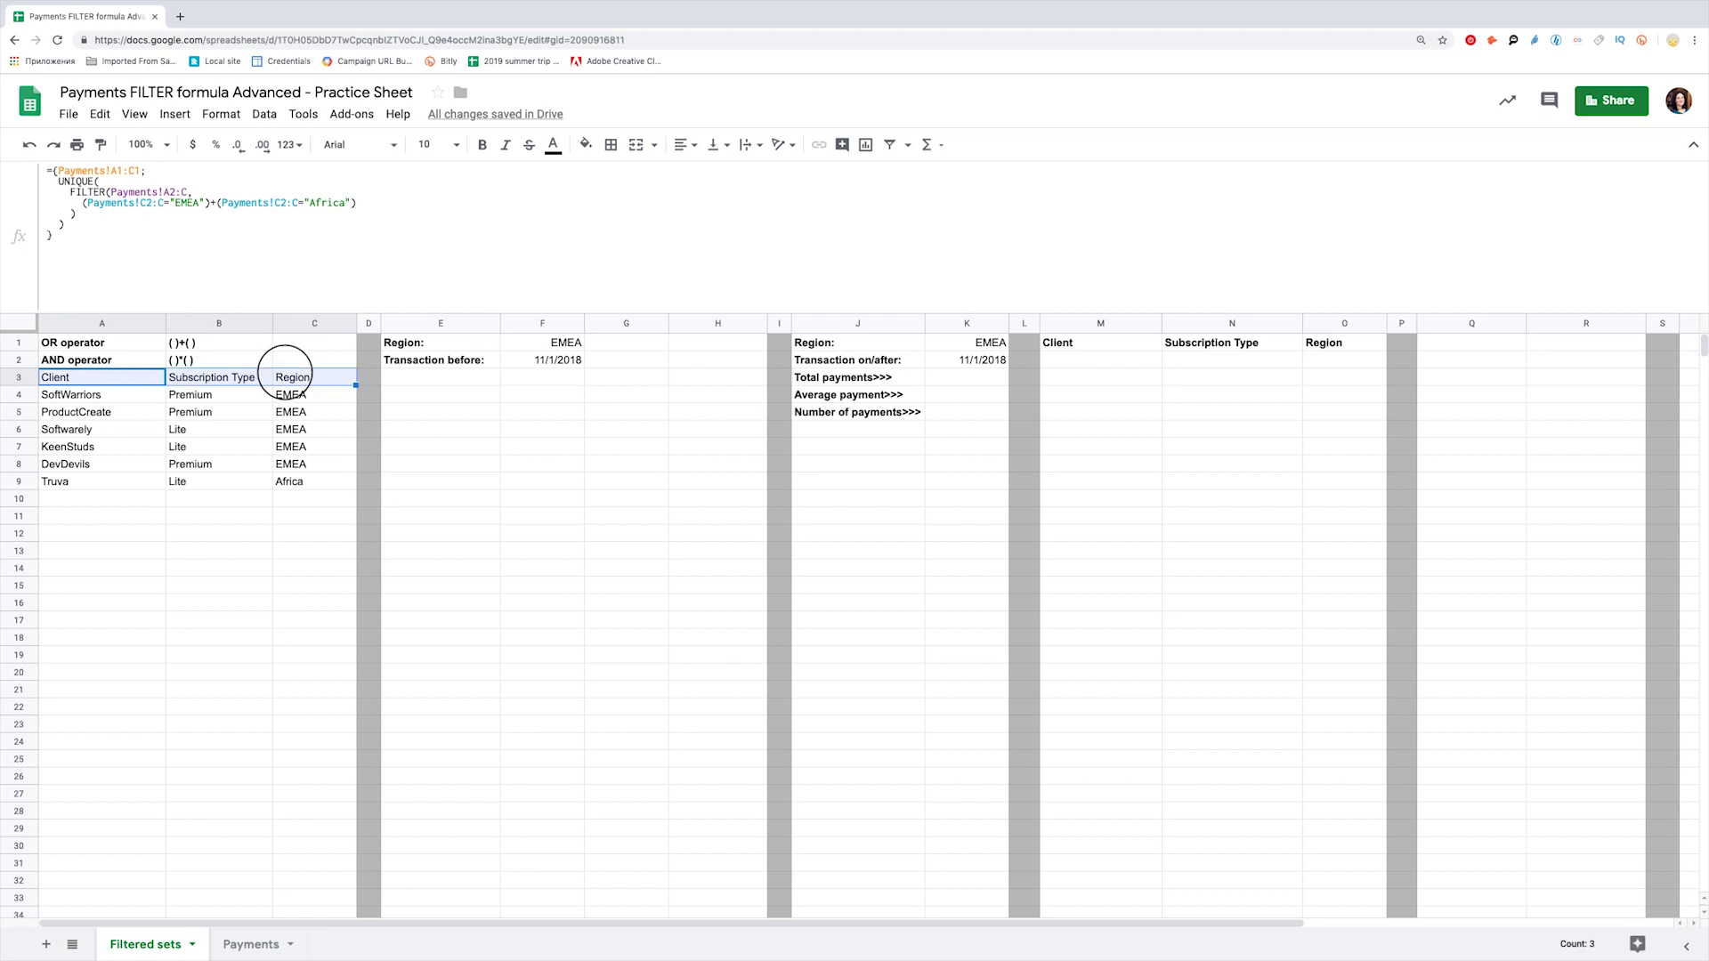
{"action": "left_click", "coordinate": [84, 391]}
{"action": "left_click", "coordinate": [116, 378]}
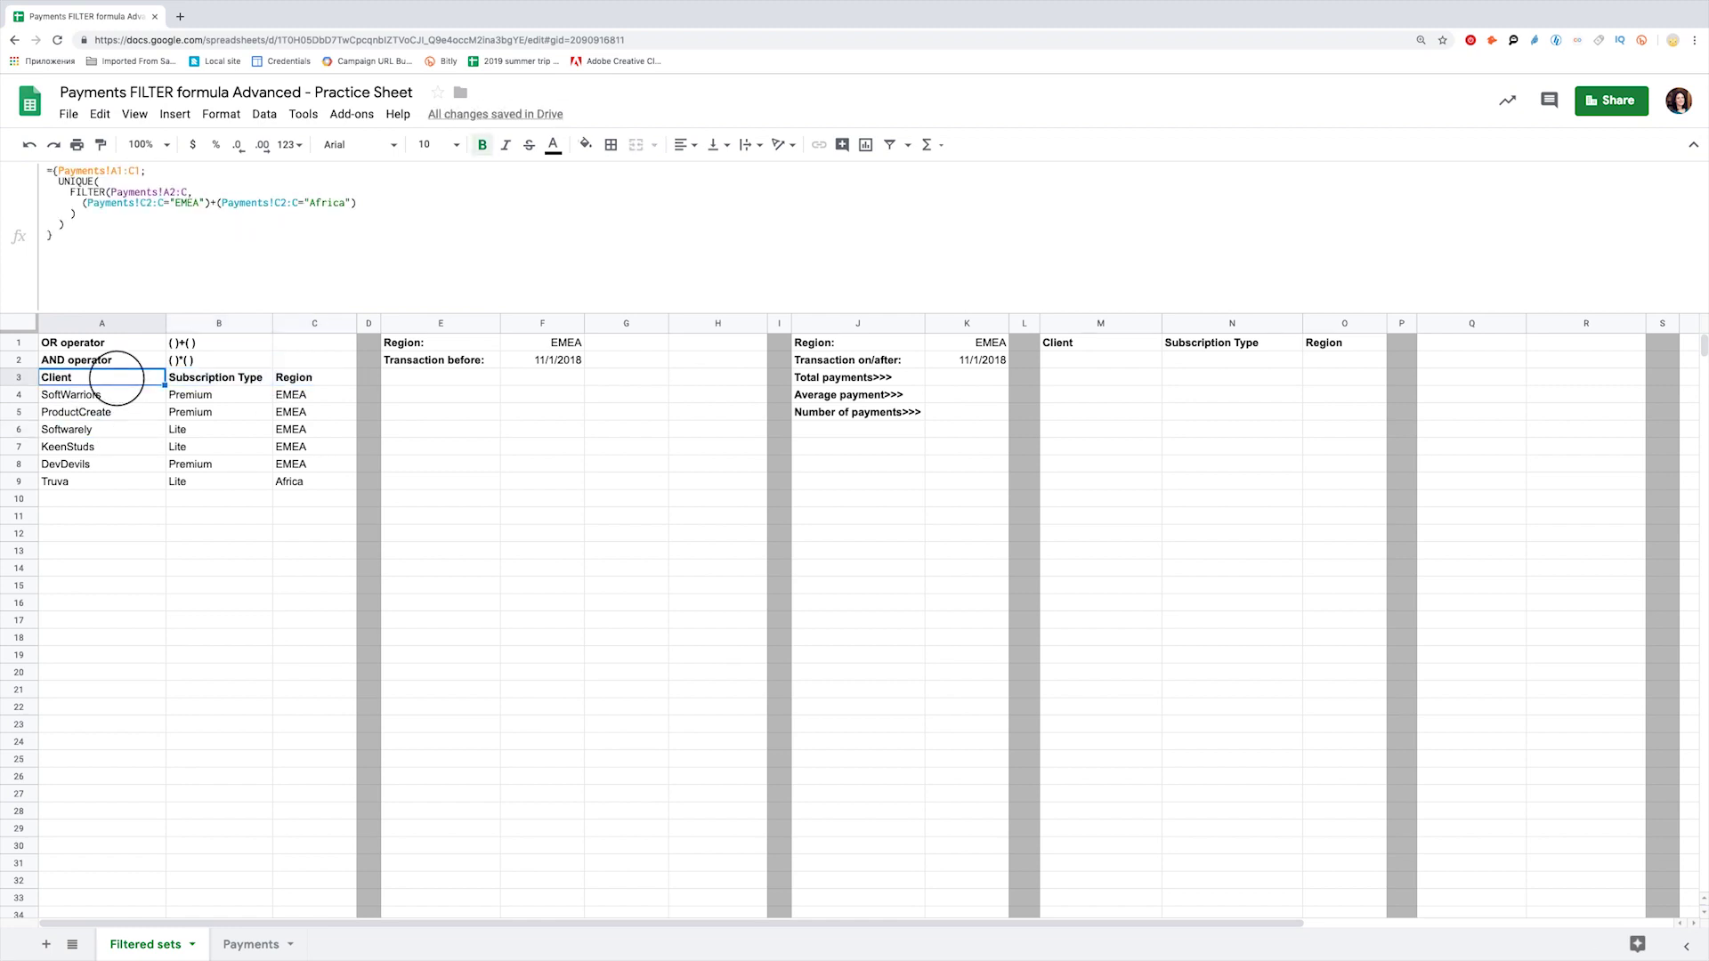
{"action": "left_click", "coordinate": [364, 204]}
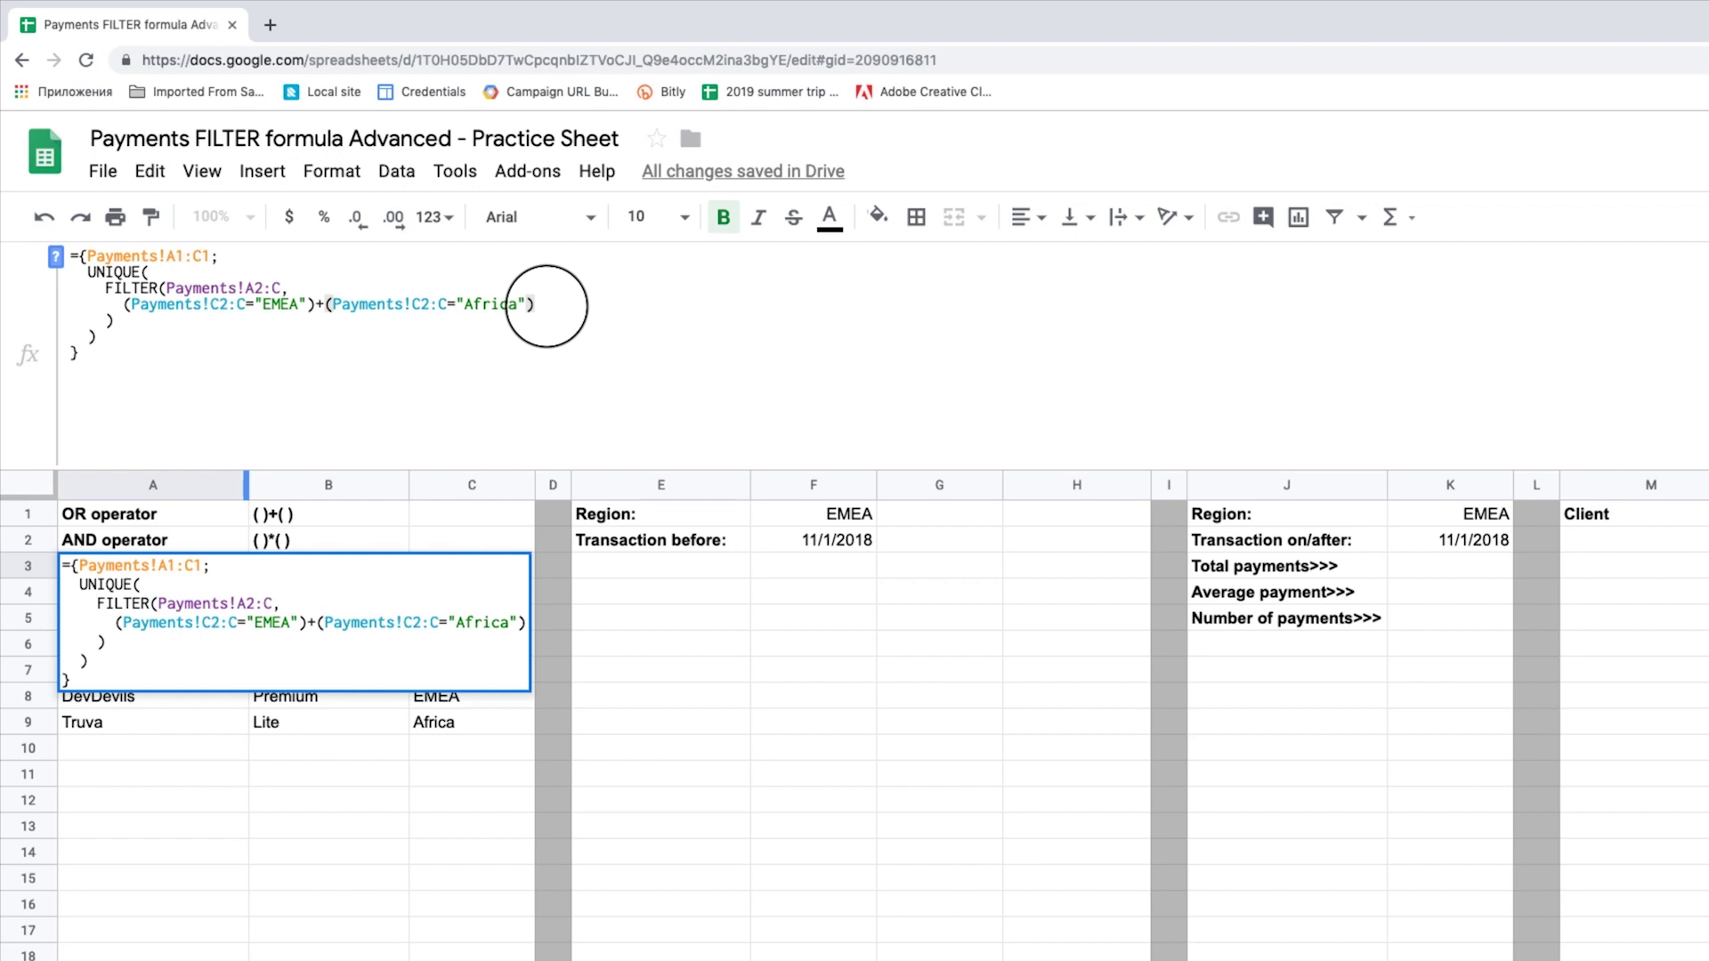
{"action": "type", "text": ",Payments!"}
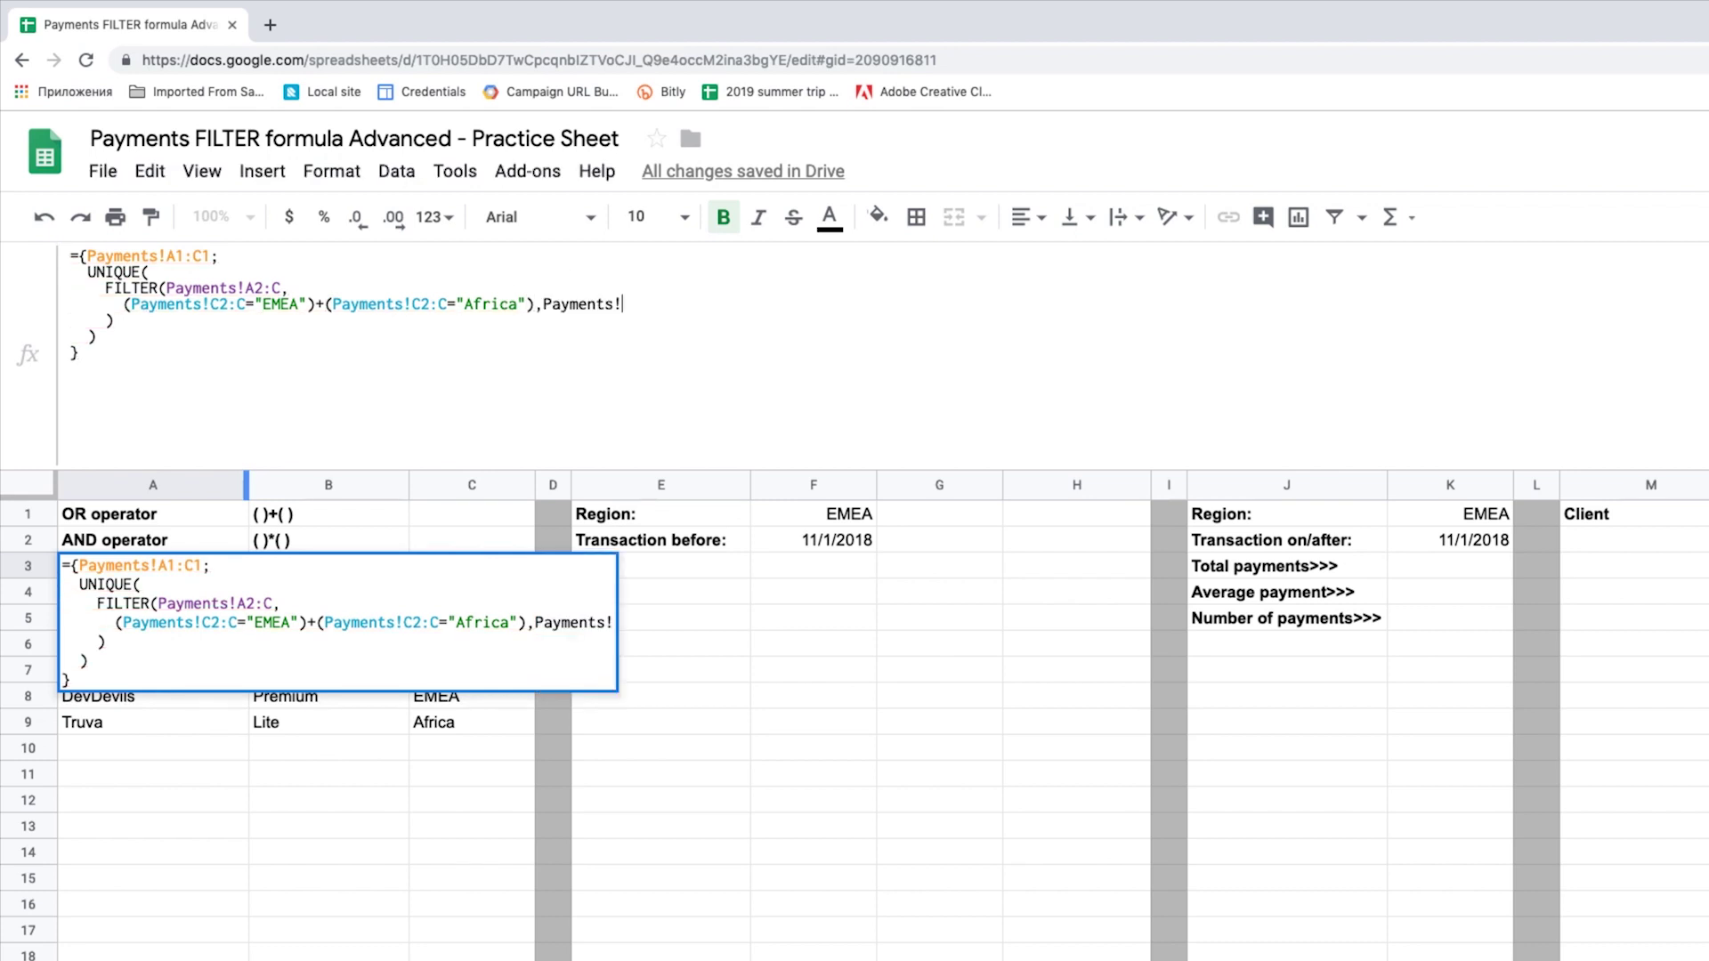
{"action": "type", "text": "B2"}
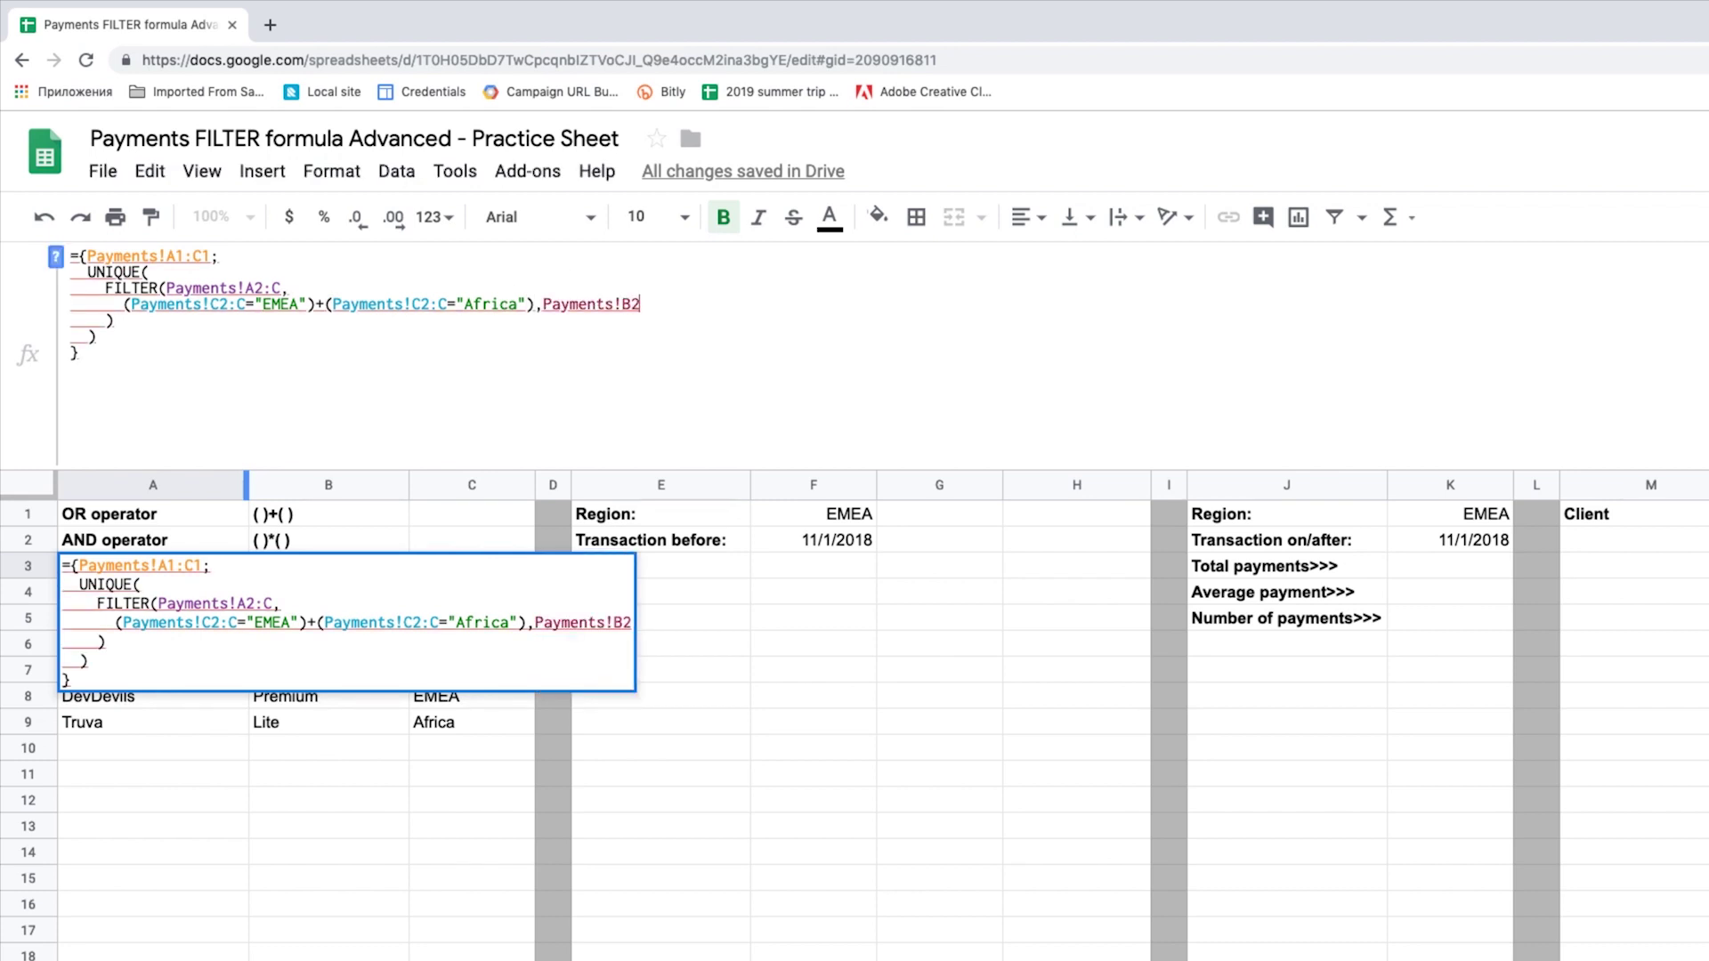
{"action": "type", "text": "B"}
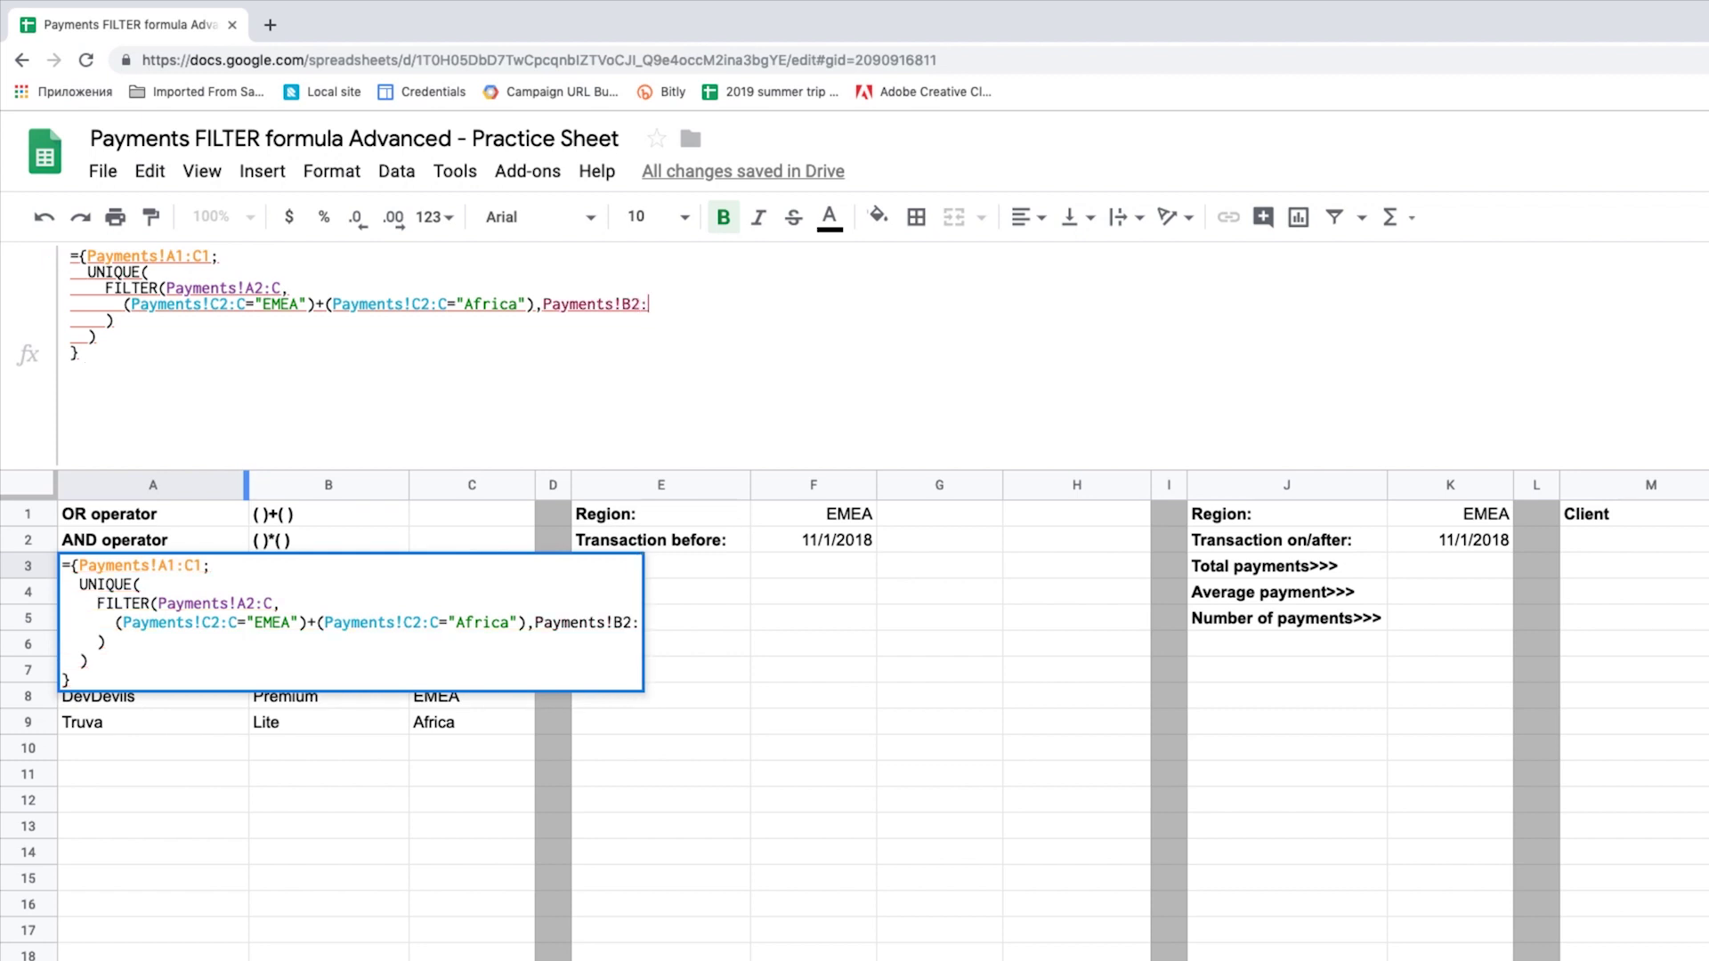
{"action": "key", "text": "BackSpace"}
{"action": "type", "text": ":B=\""}
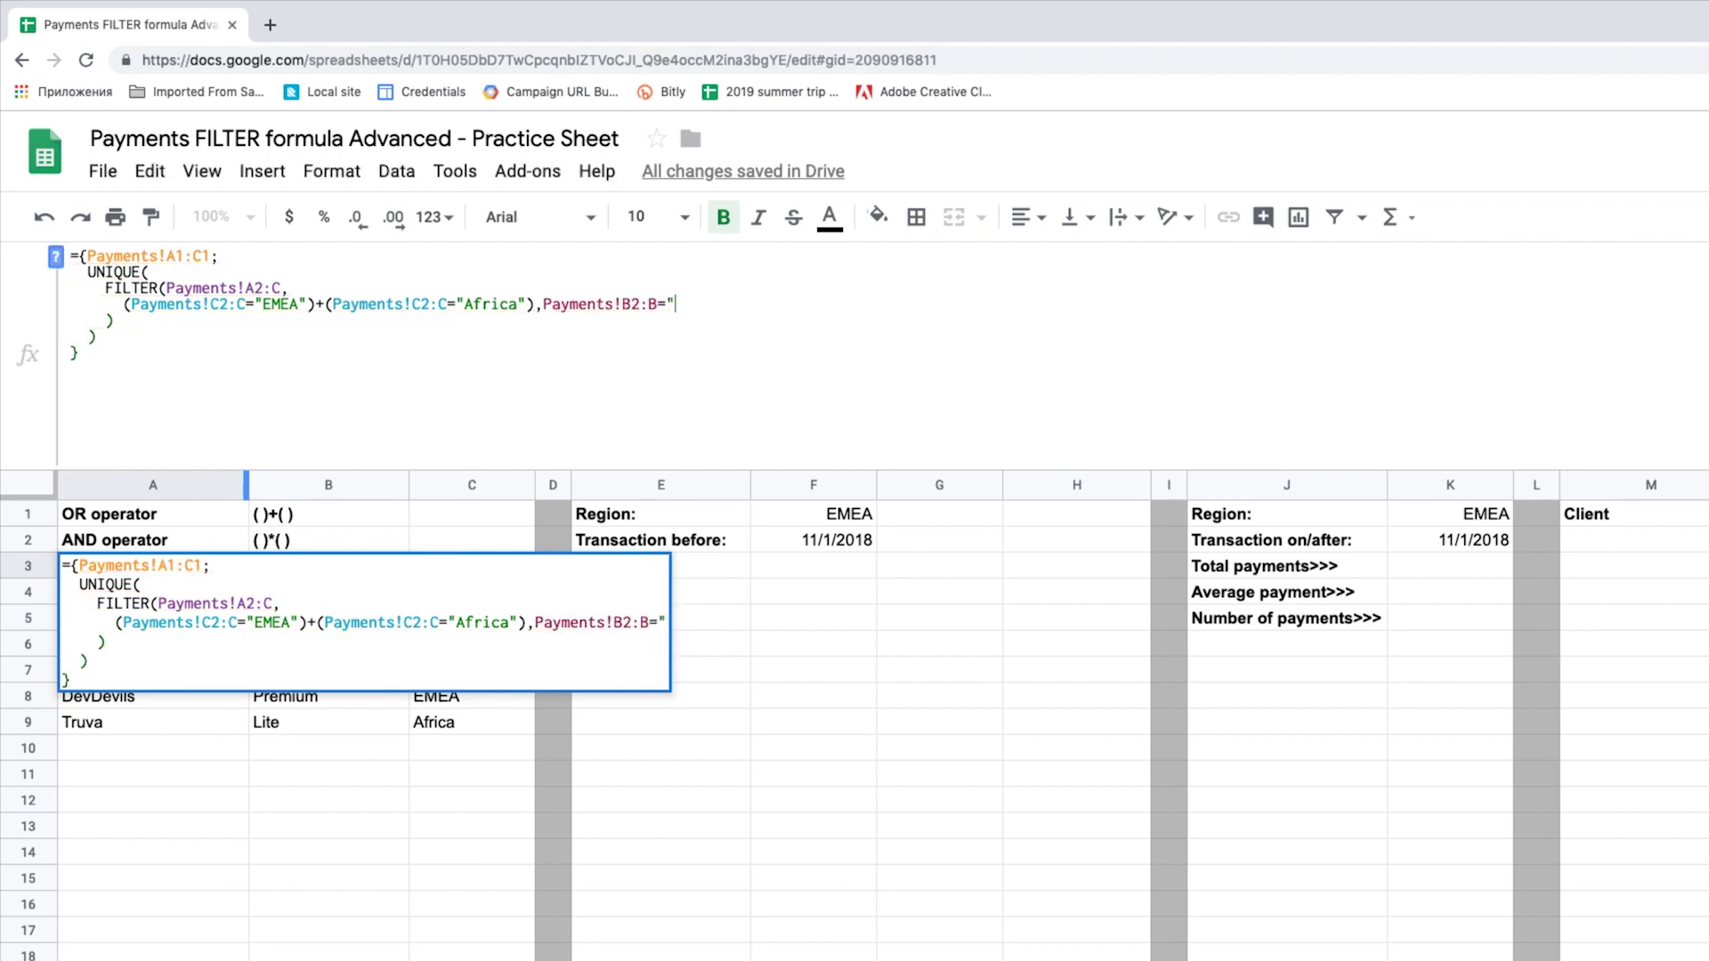
{"action": "type", "text": "Premium\""}
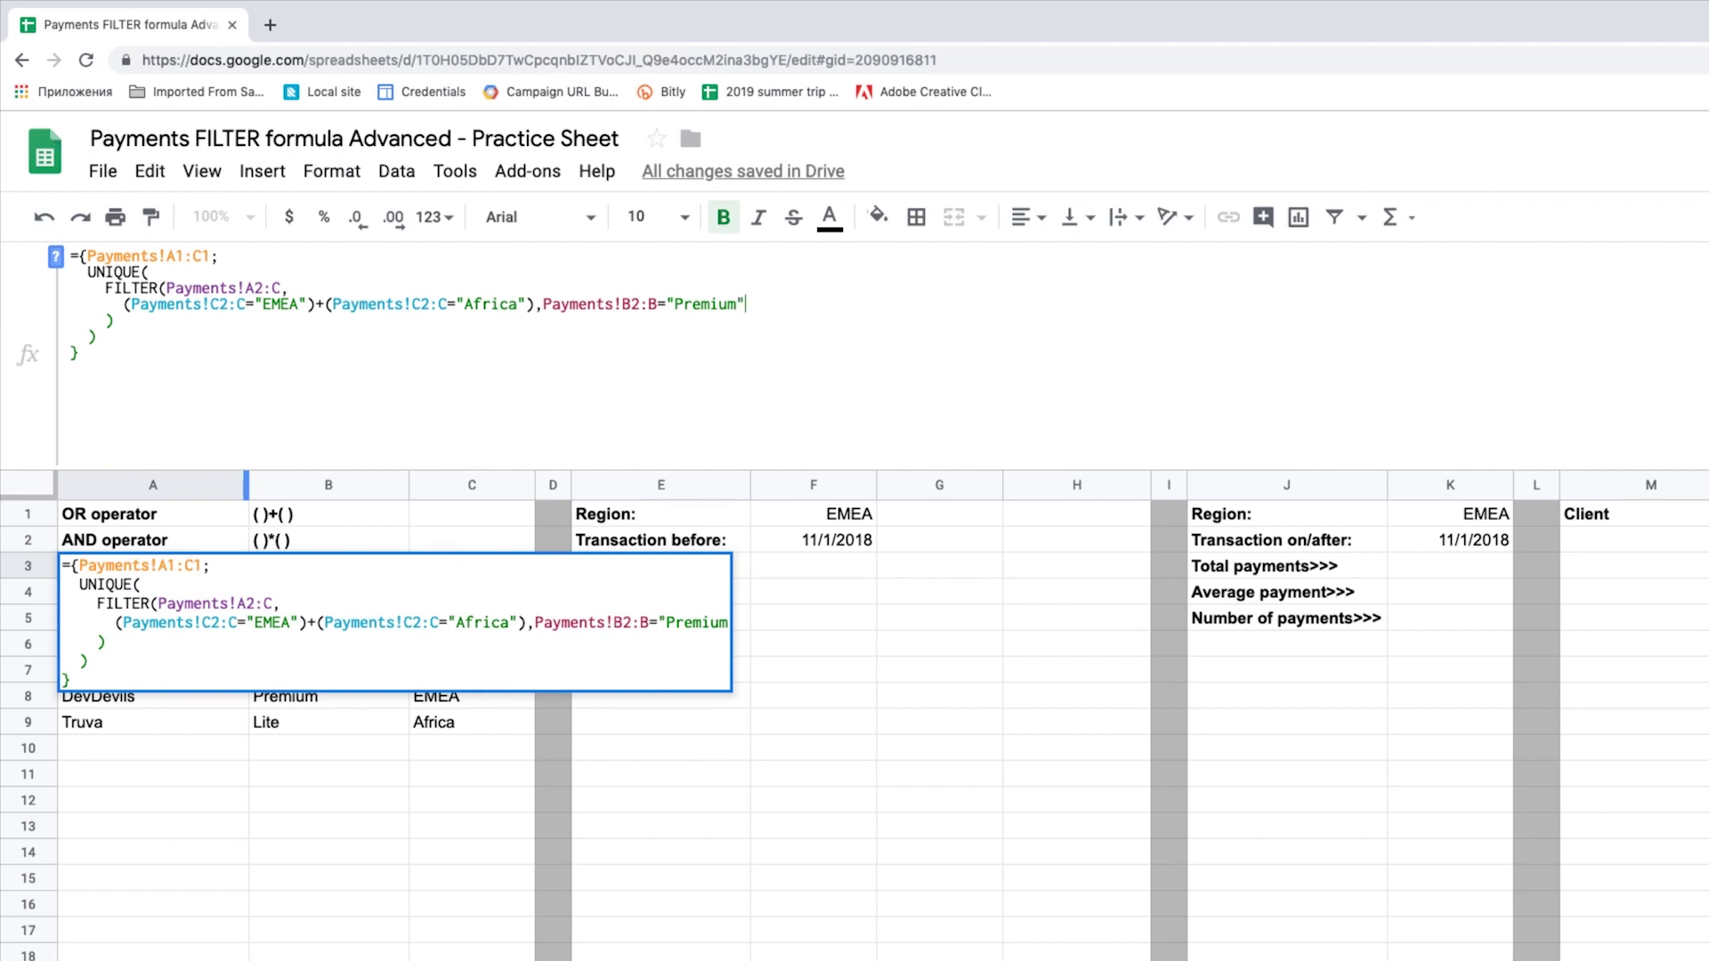
{"action": "type", "text": ")"}
Group the EMEA/Africa conditions in parentheses and multiply by the Premium condition, leaving three clients.
{"action": "left_click", "coordinate": [528, 305]}
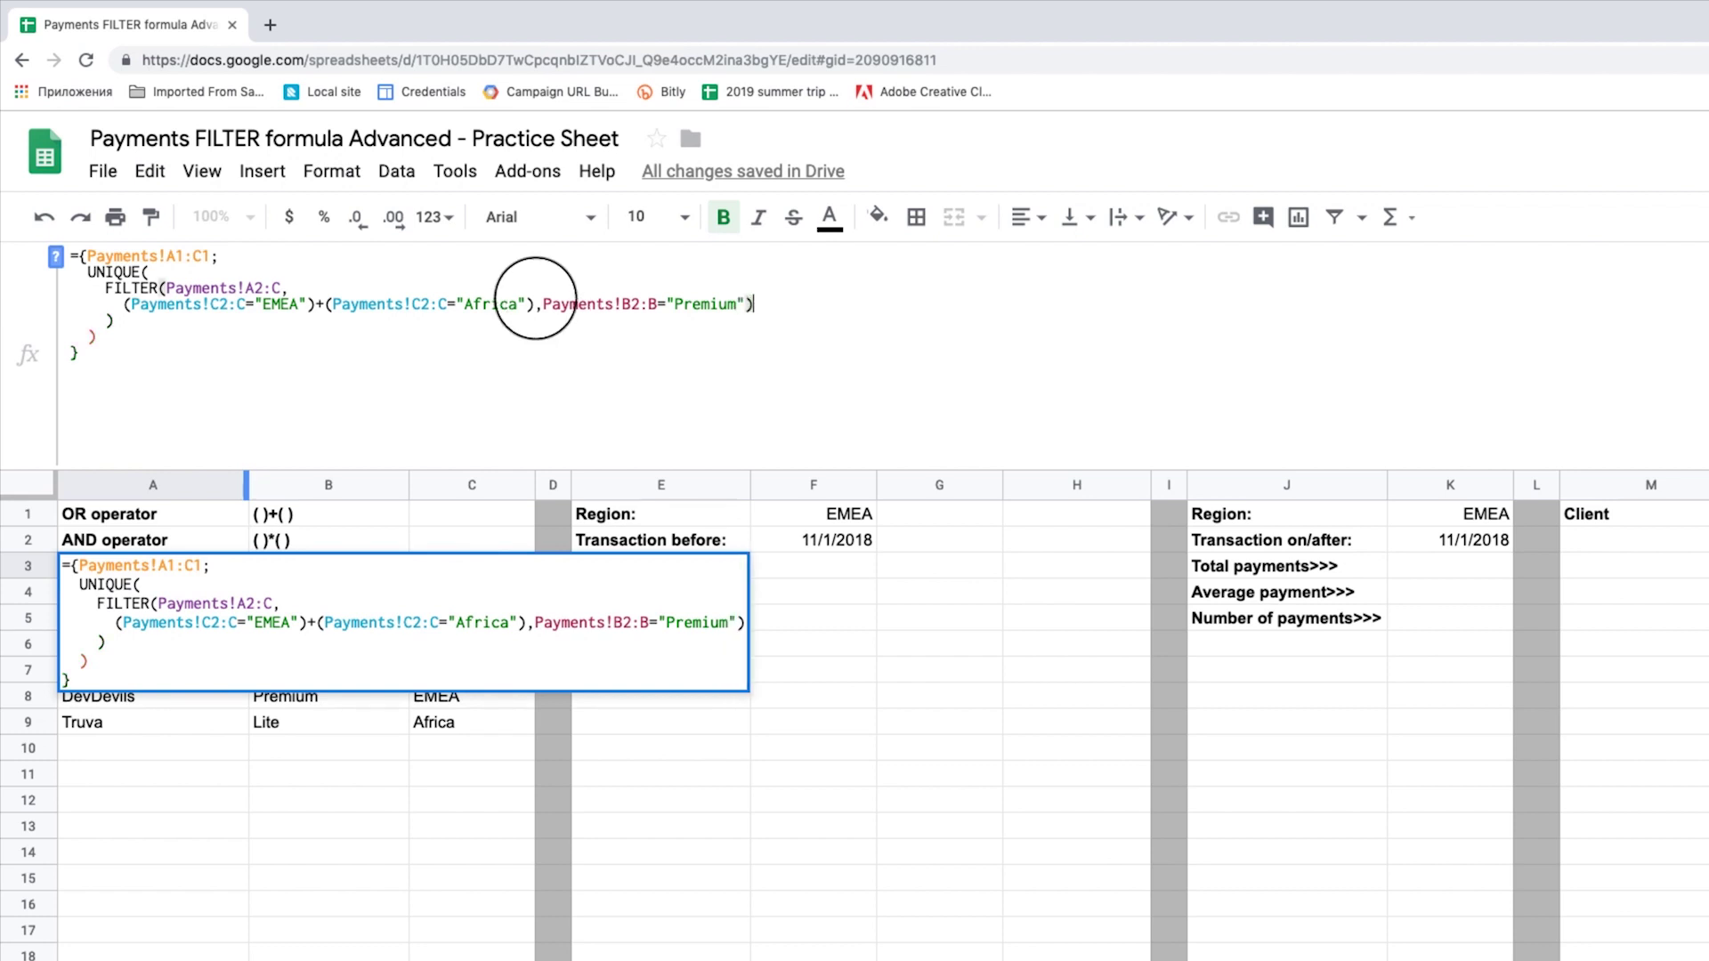
{"action": "key", "text": "Right"}
{"action": "key", "text": "Right"}
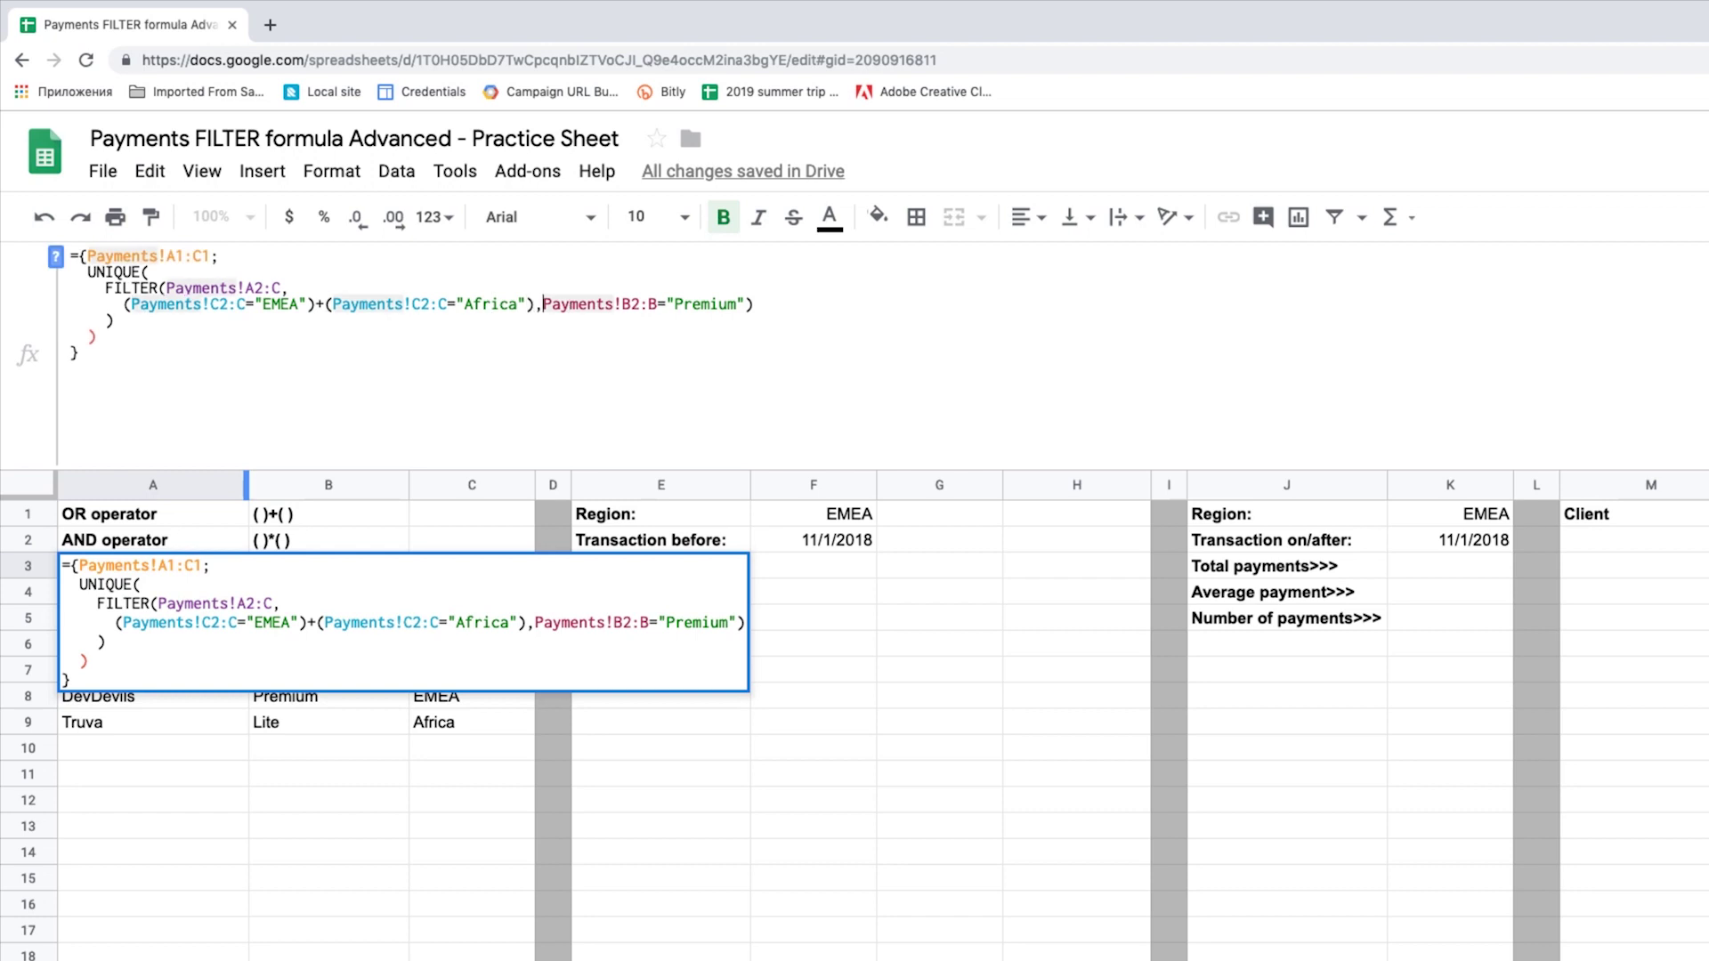
{"action": "type", "text": "("}
{"action": "left_click", "coordinate": [533, 305]}
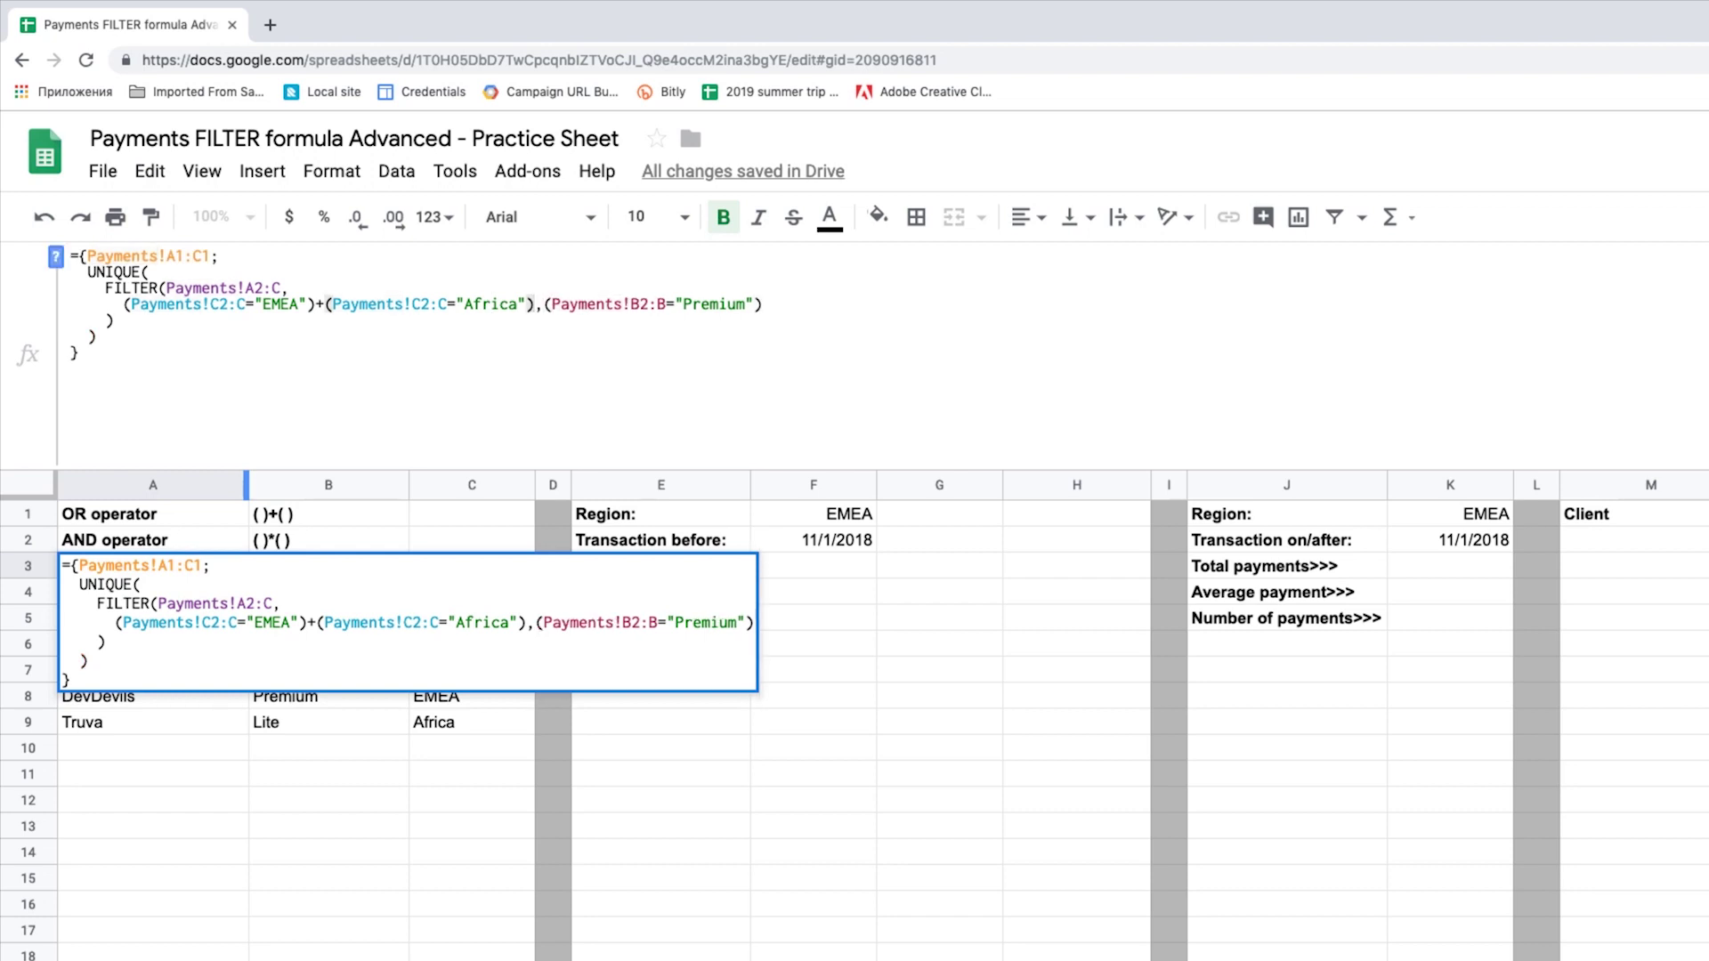
{"action": "type", "text": ")"}
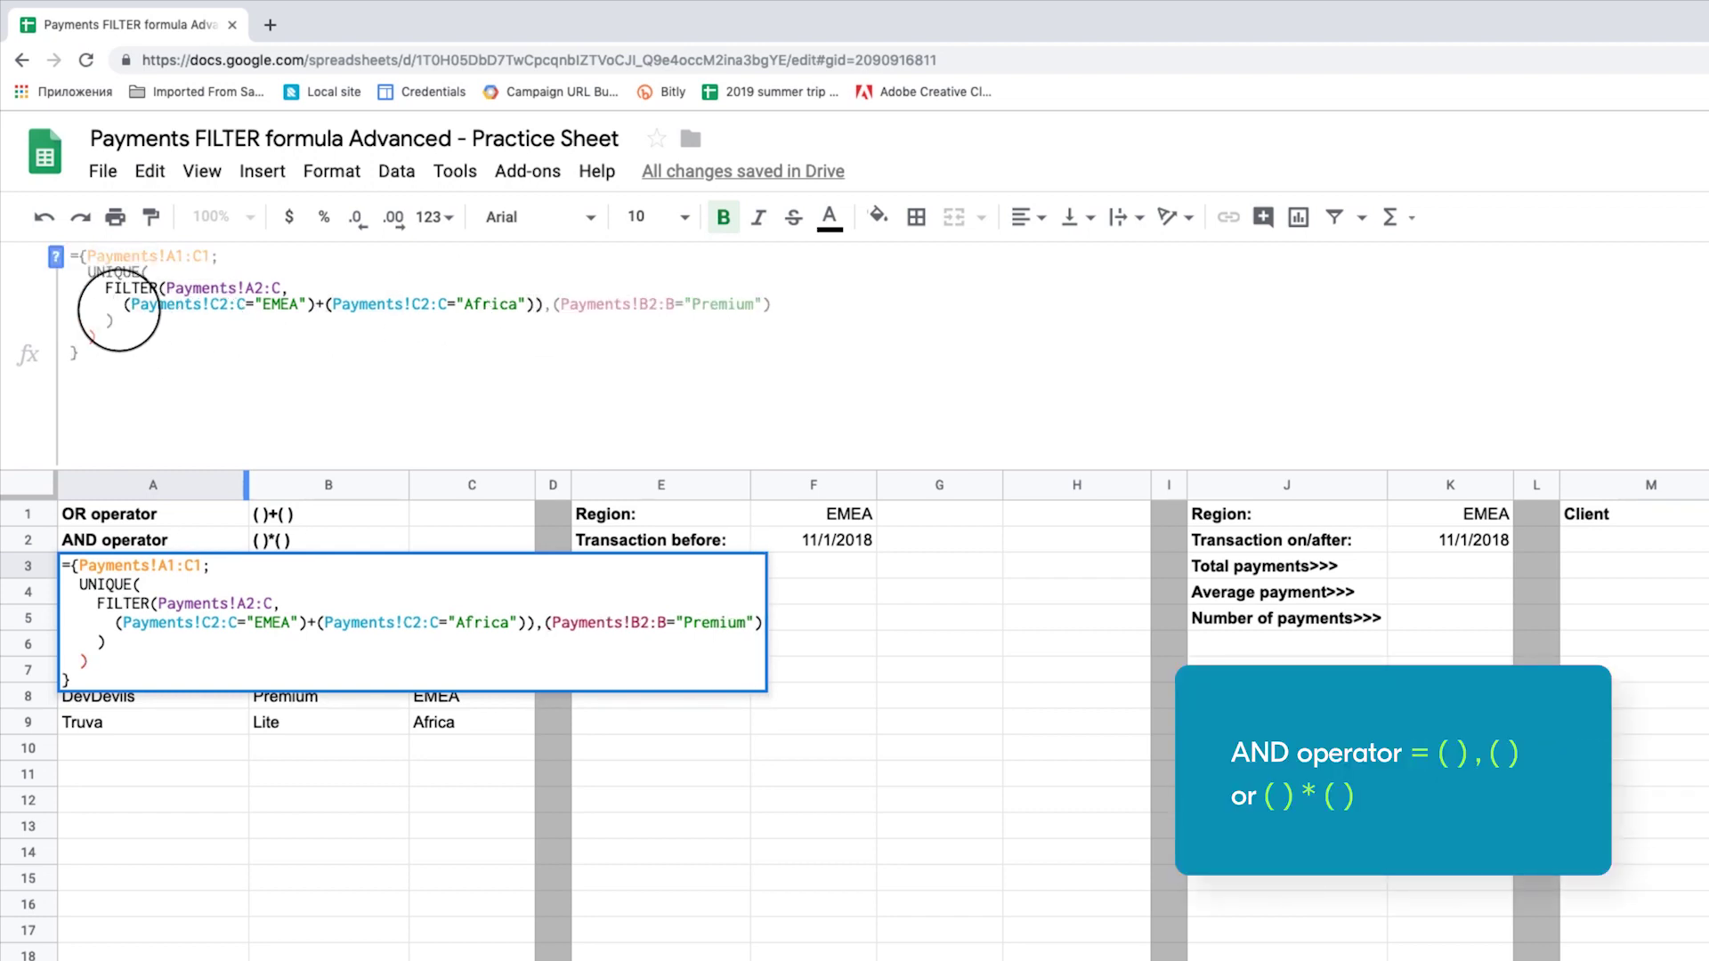
{"action": "left_click", "coordinate": [123, 305]}
{"action": "type", "text": "("}
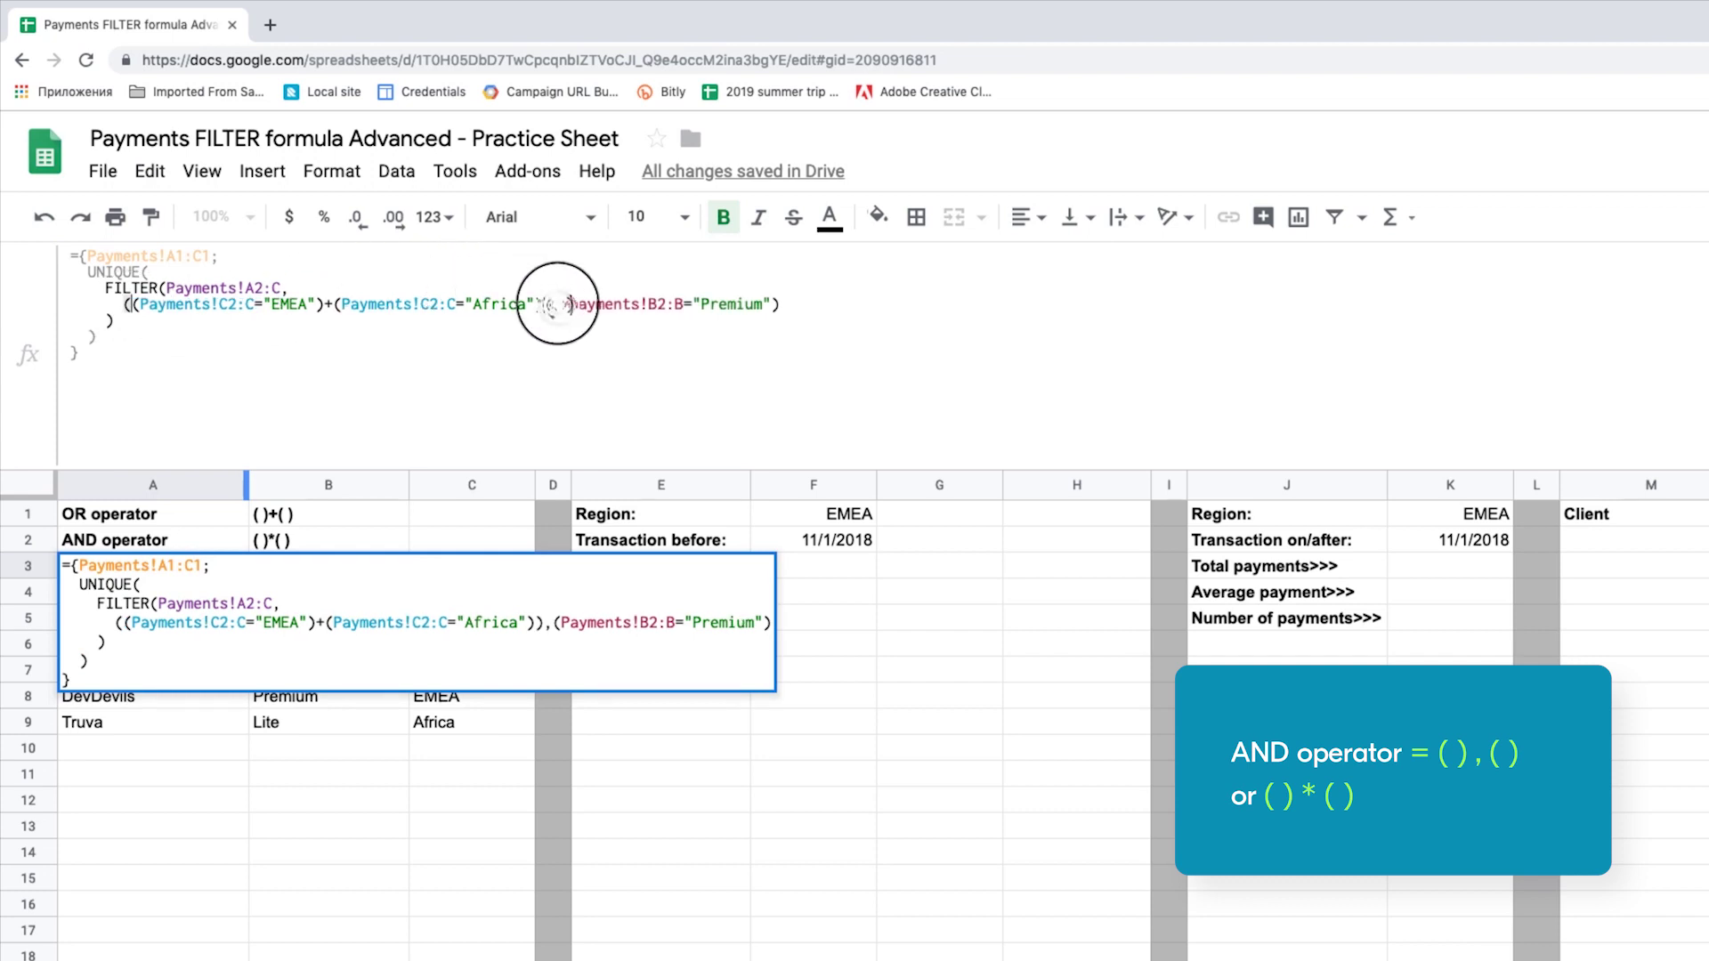
{"action": "left_click_drag", "start_coordinate": [558, 304], "coordinate": [550, 305]}
{"action": "type", "text": "*"}
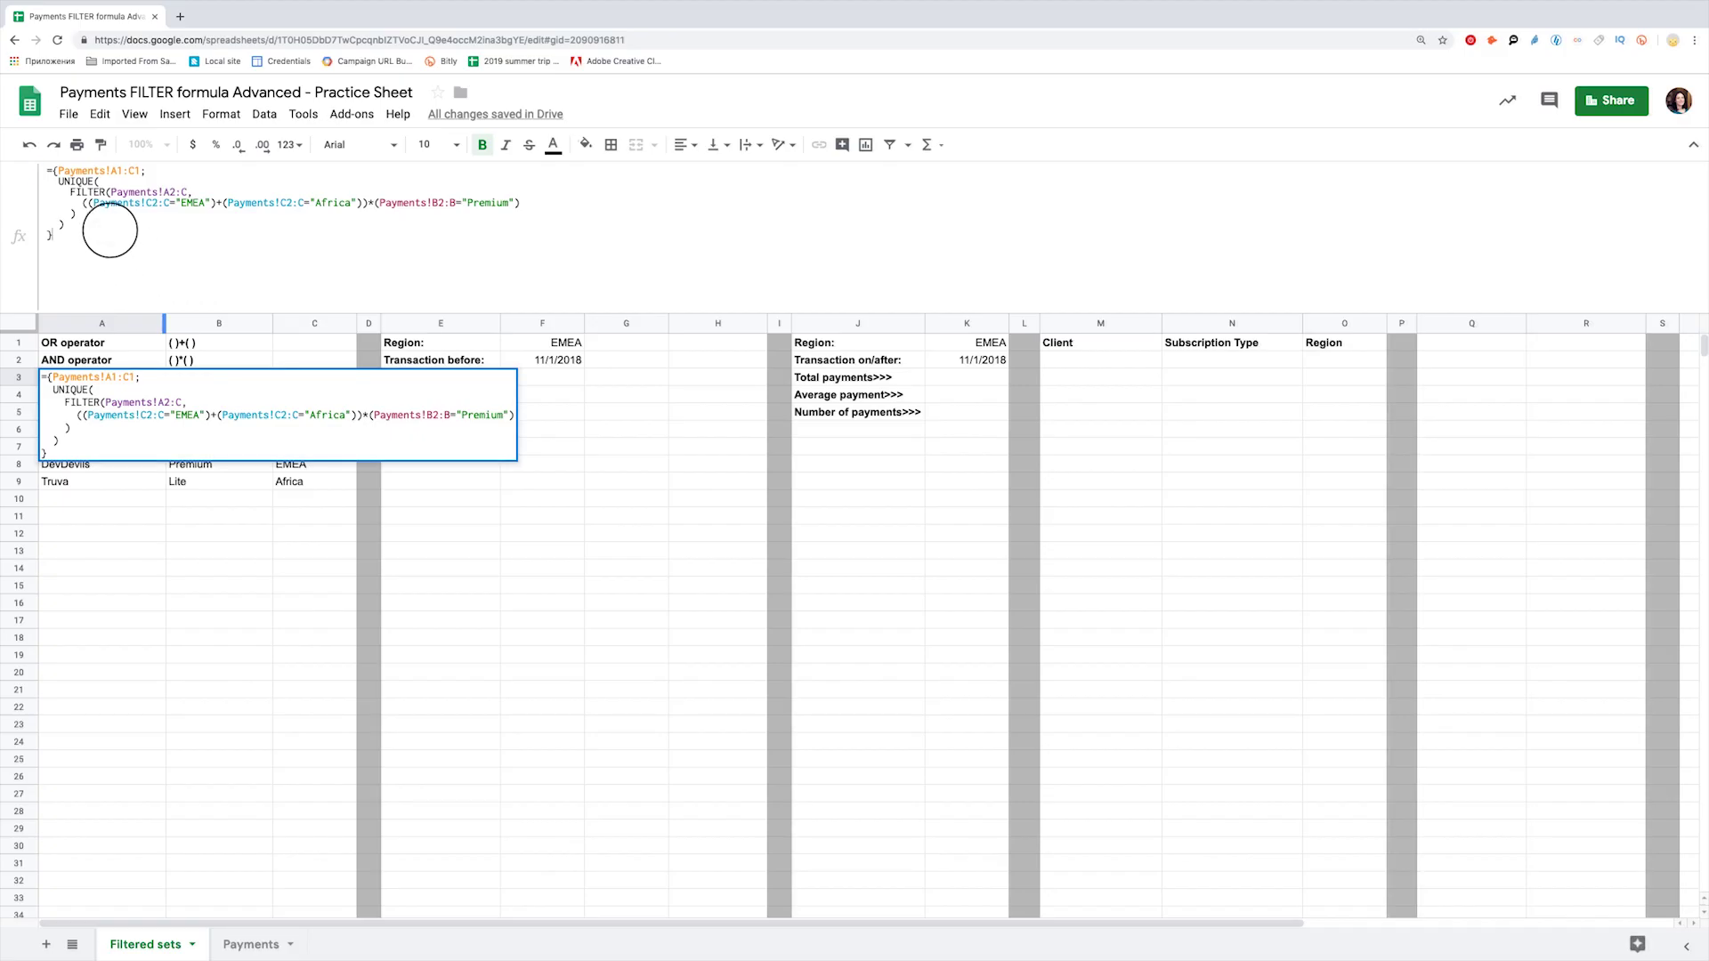
{"action": "key", "text": "Return"}
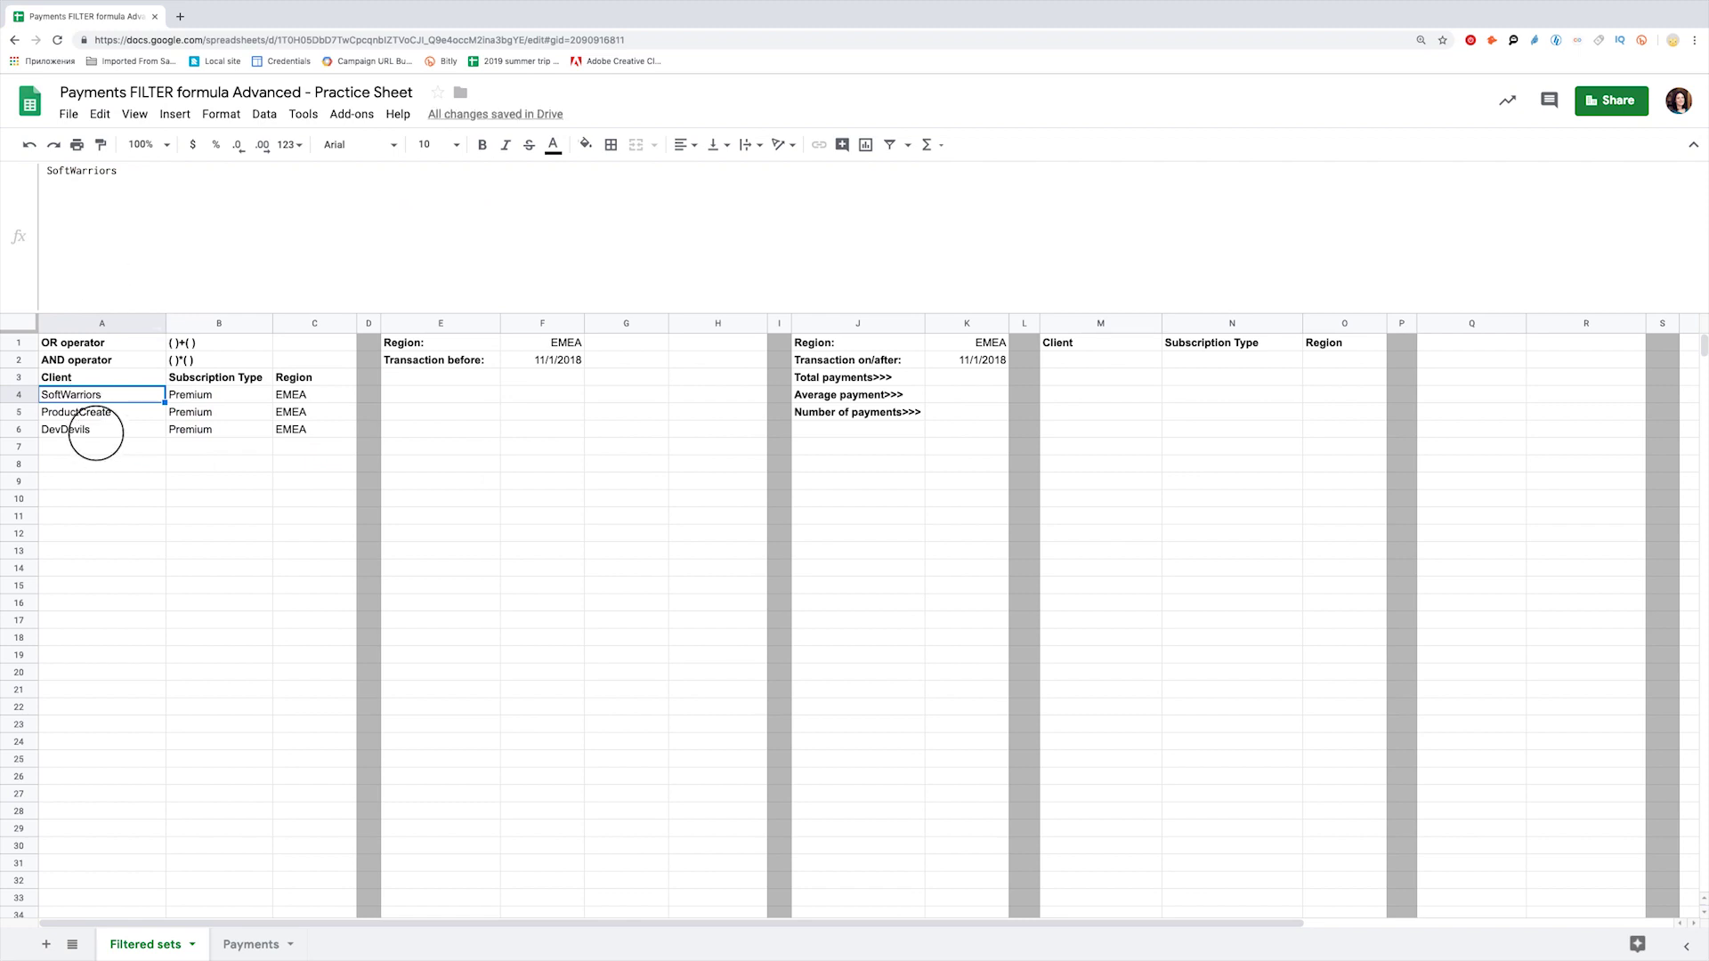
Select the filtered results in columns A–C down to the sheet's last row.
{"action": "left_click", "coordinate": [104, 375]}
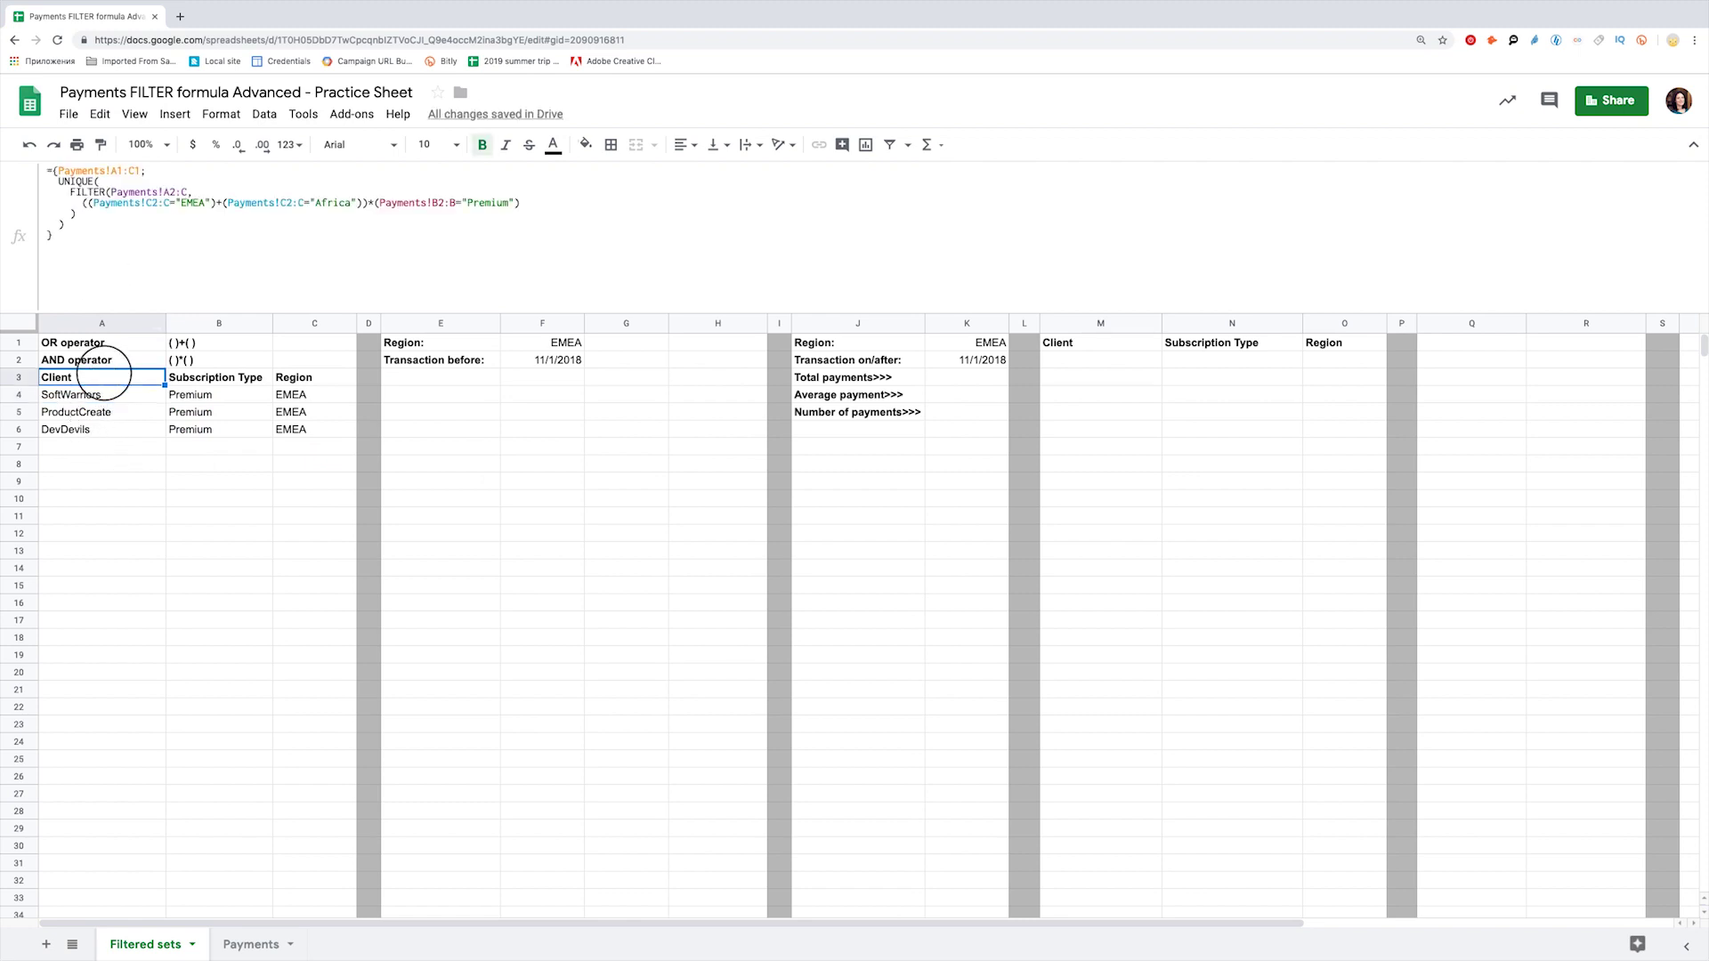
{"action": "left_click_drag", "start_coordinate": [105, 373], "coordinate": [279, 370]}
{"action": "key", "text": "ctrl+shift+Down"}
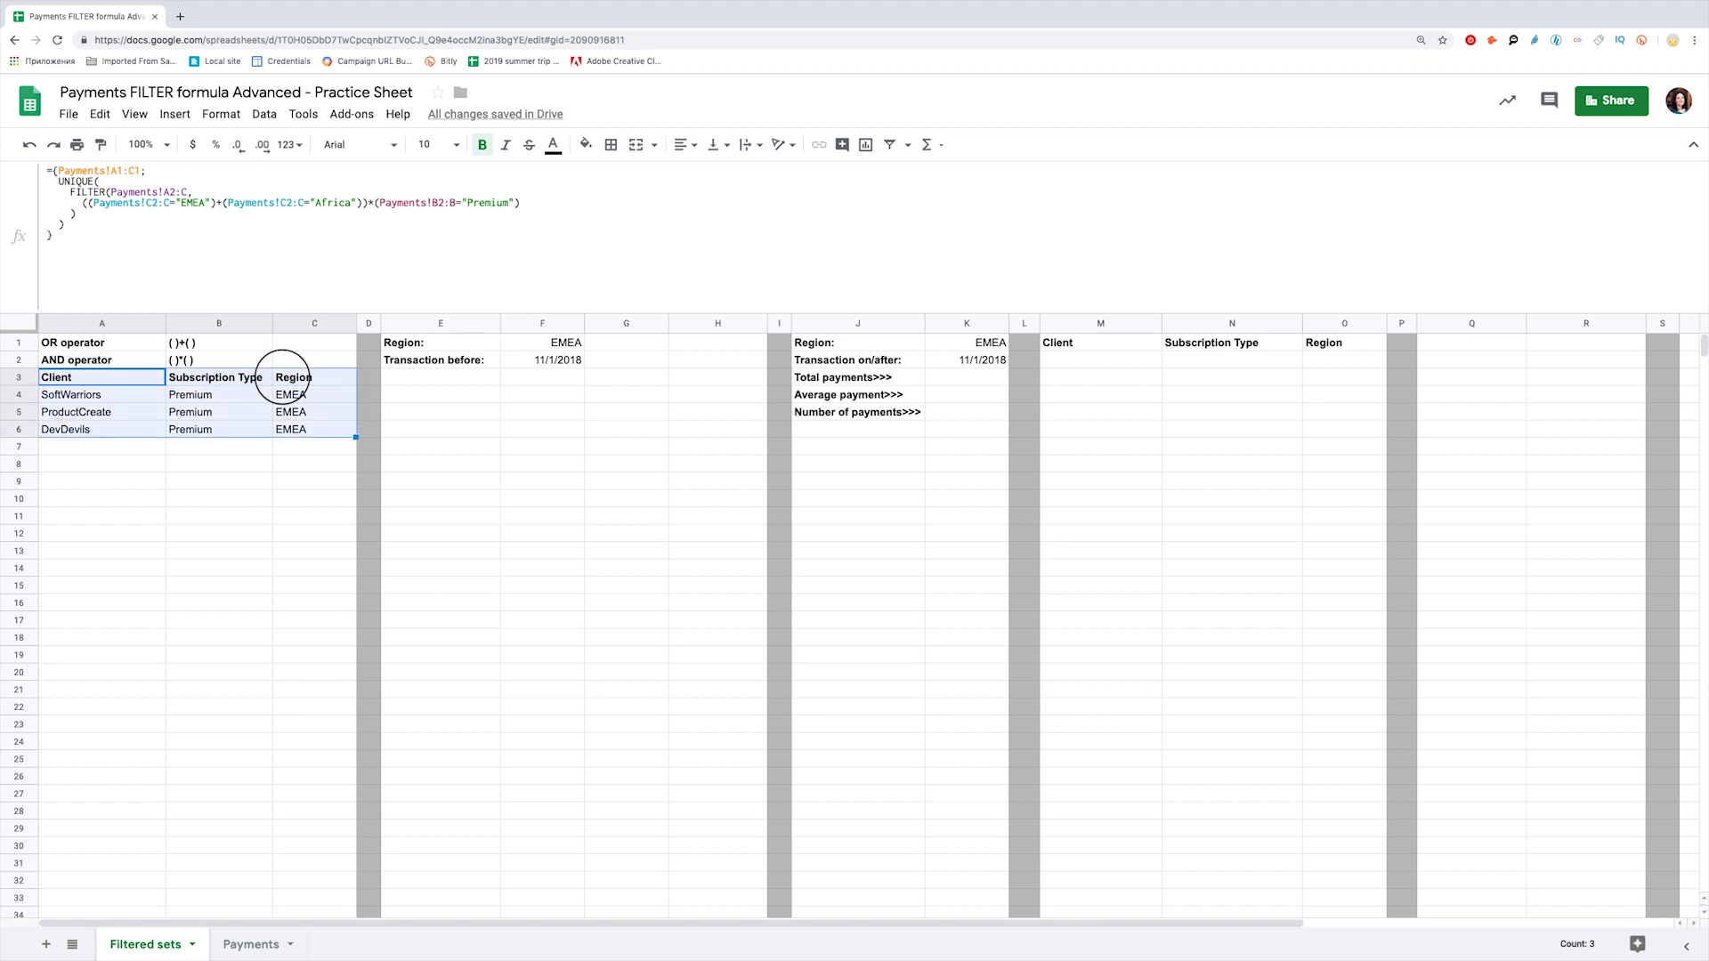
{"action": "key", "text": "ctrl+shift+Down"}
{"action": "scroll", "coordinate": [1640, 602], "scroll_direction": "up", "scroll_amount": 20}
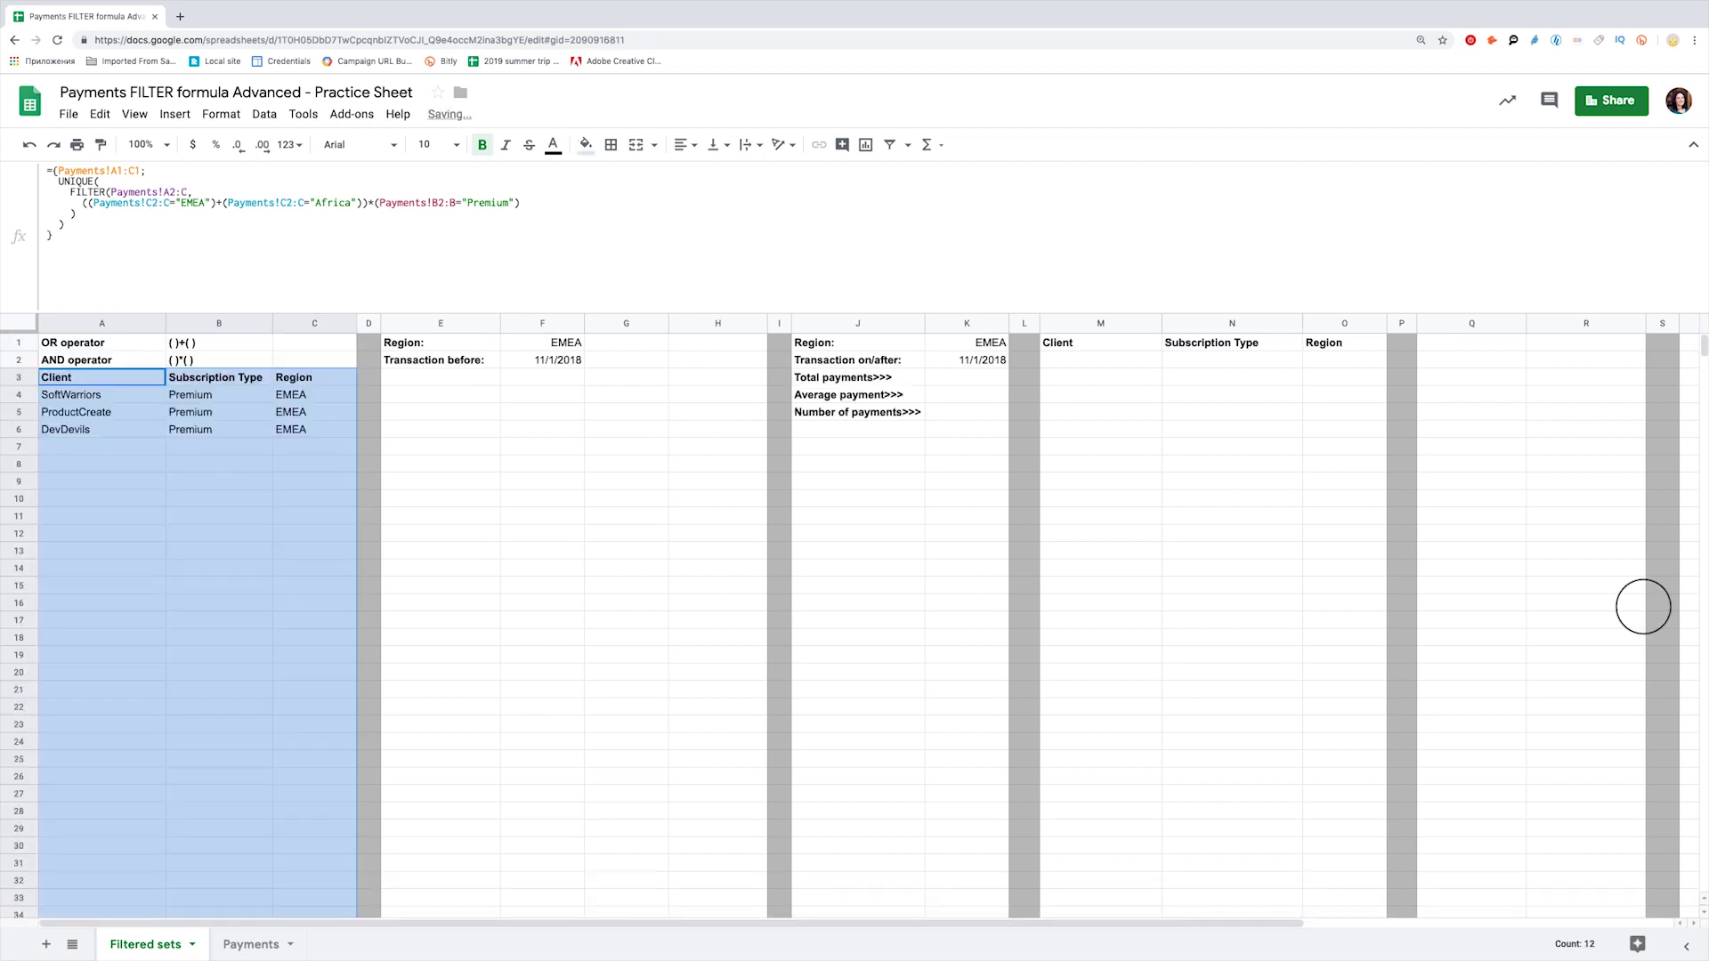
{"action": "left_click", "coordinate": [74, 389]}
{"action": "left_click", "coordinate": [72, 376]}
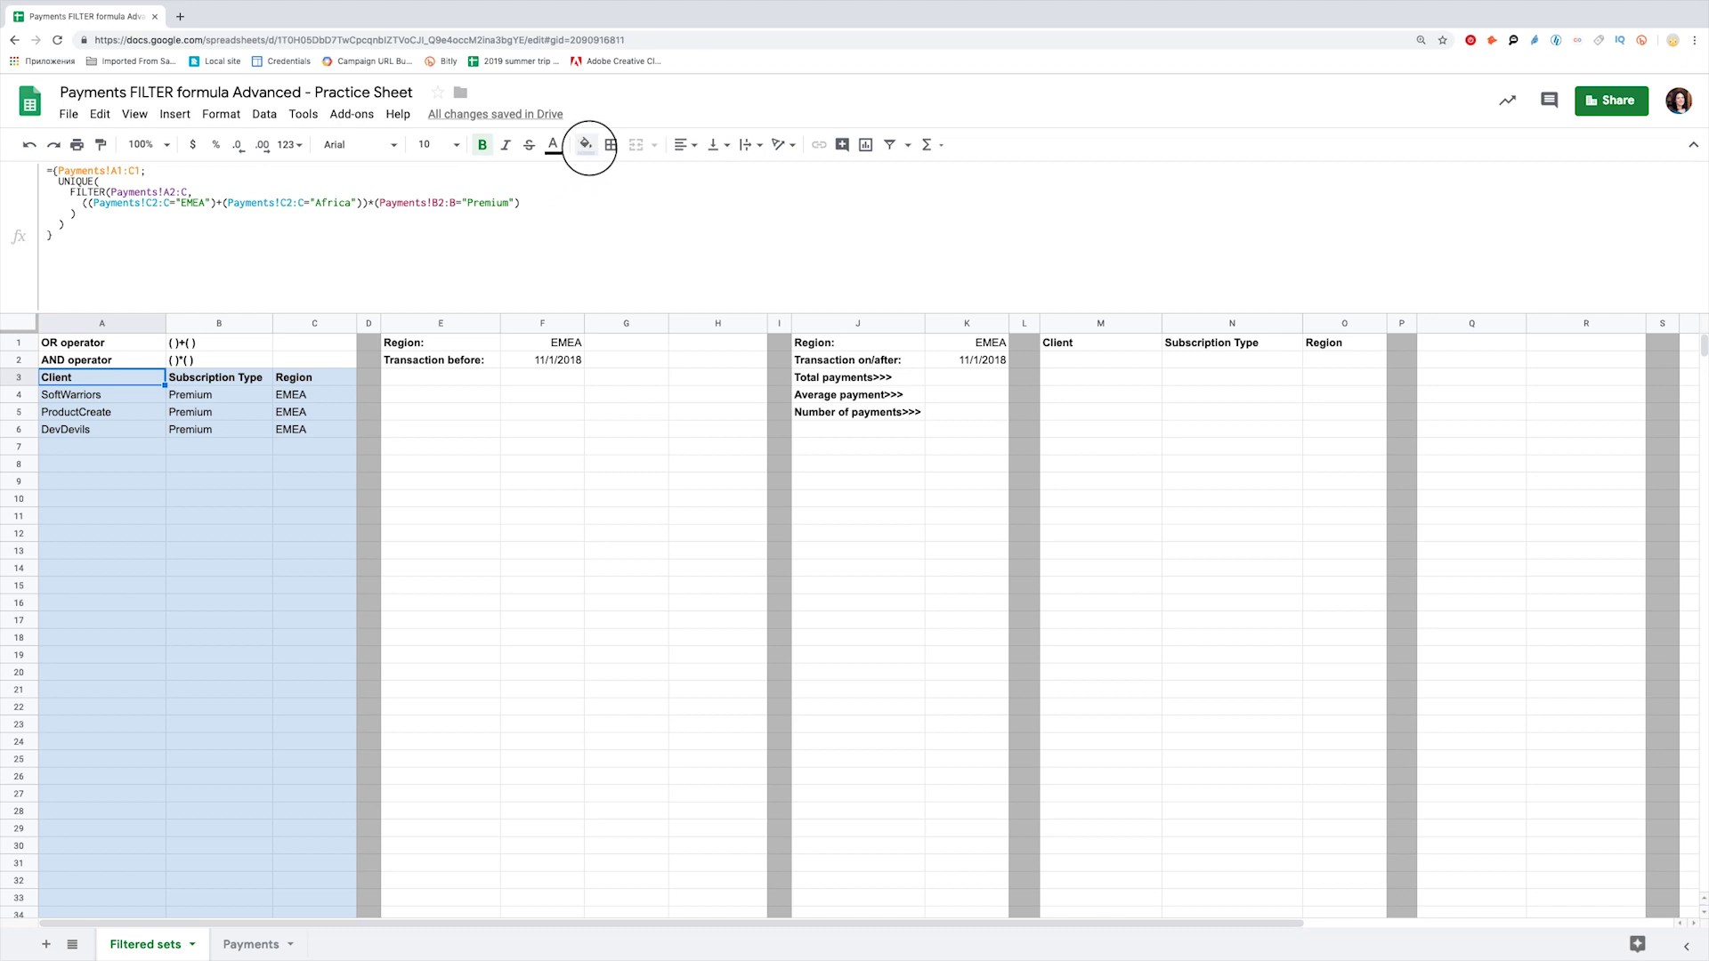
Apply a light blue fill to the results, with a darker blue Client header row.
{"action": "left_click", "coordinate": [586, 145]}
{"action": "left_click", "coordinate": [695, 254]}
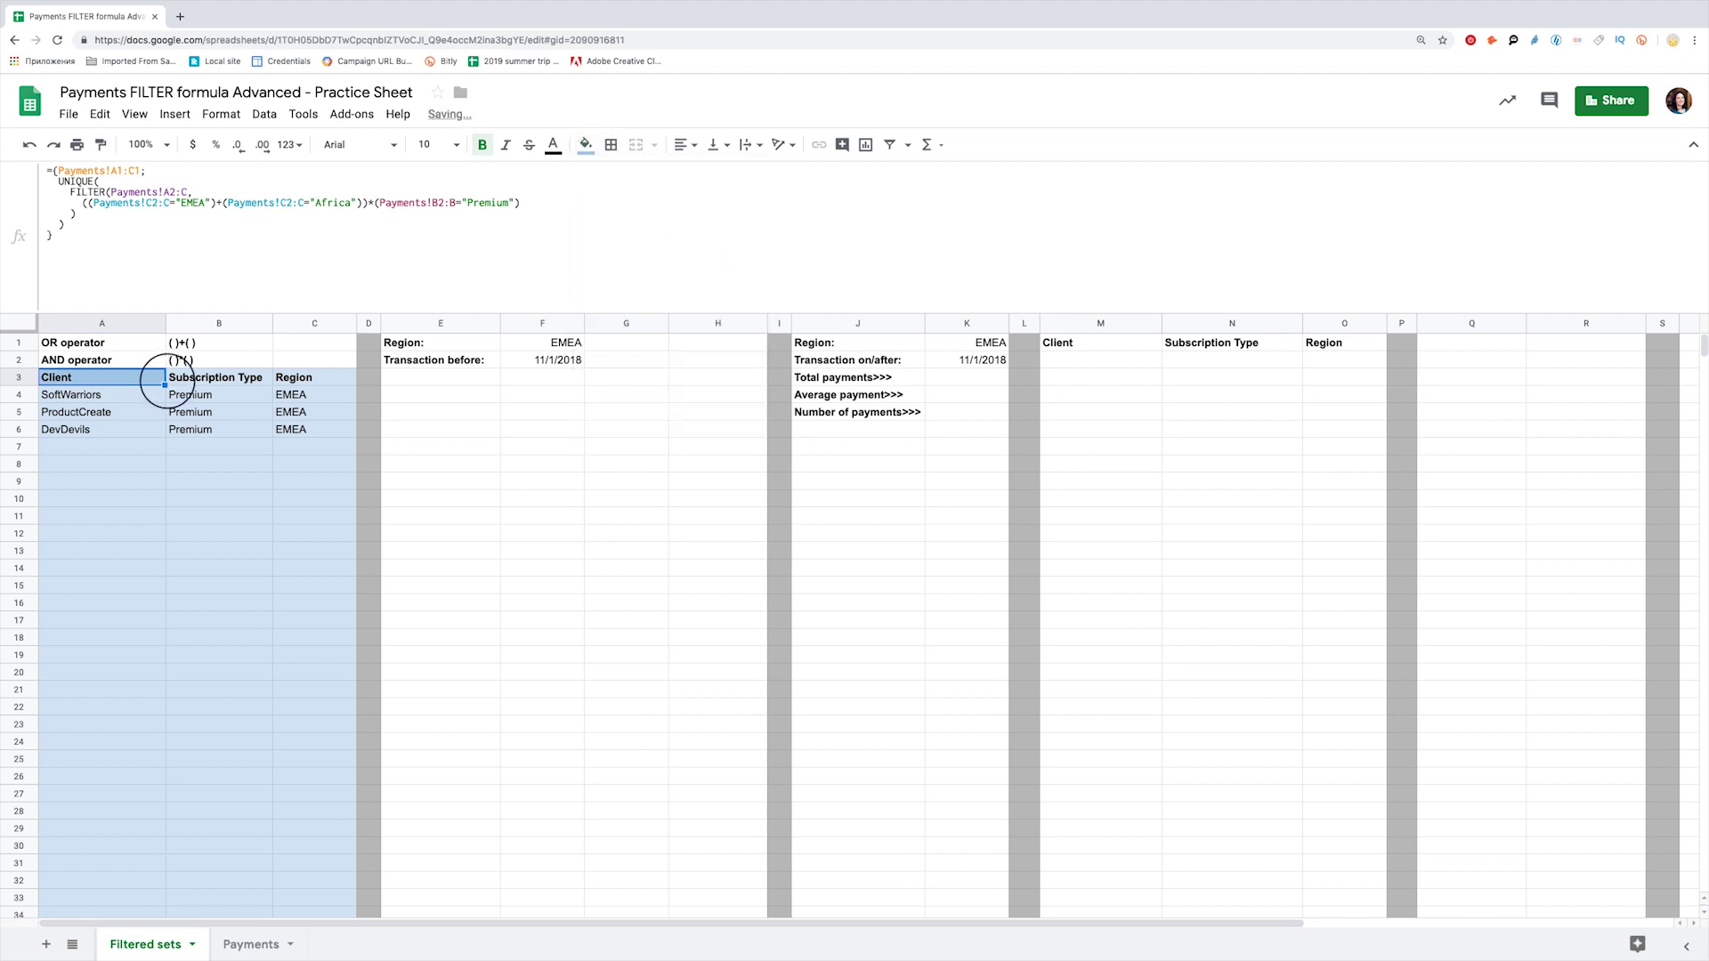
{"action": "left_click", "coordinate": [171, 378]}
{"action": "left_click", "coordinate": [365, 323]}
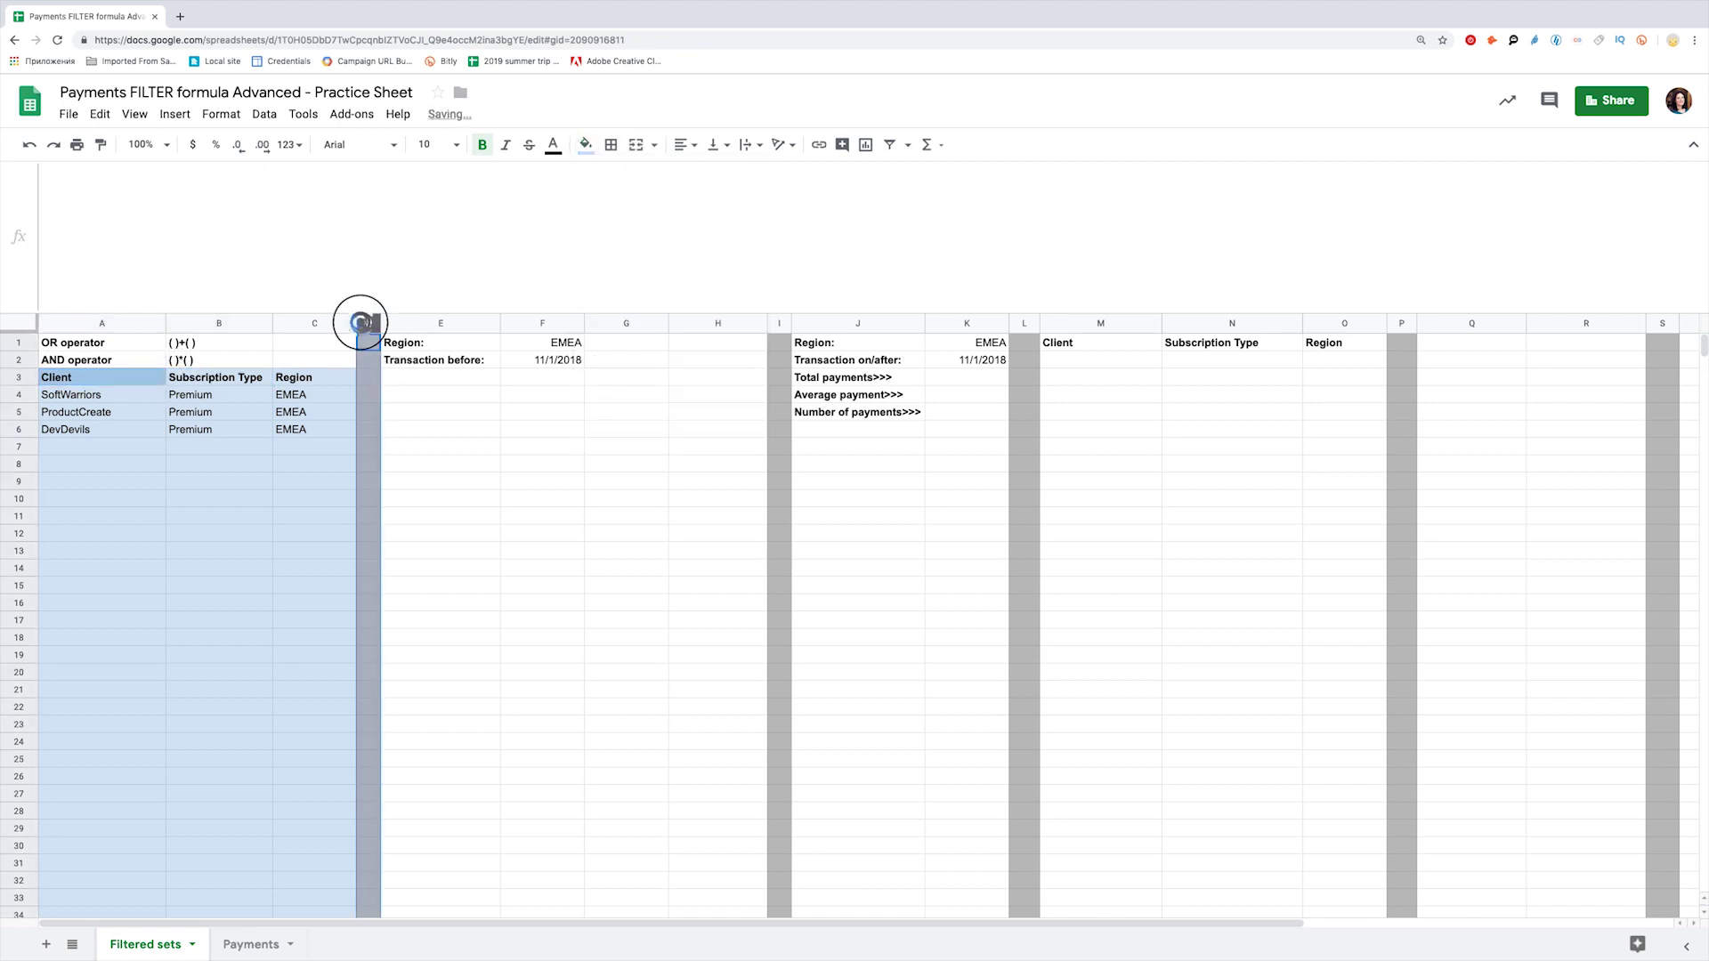
{"action": "left_click", "coordinate": [211, 408]}
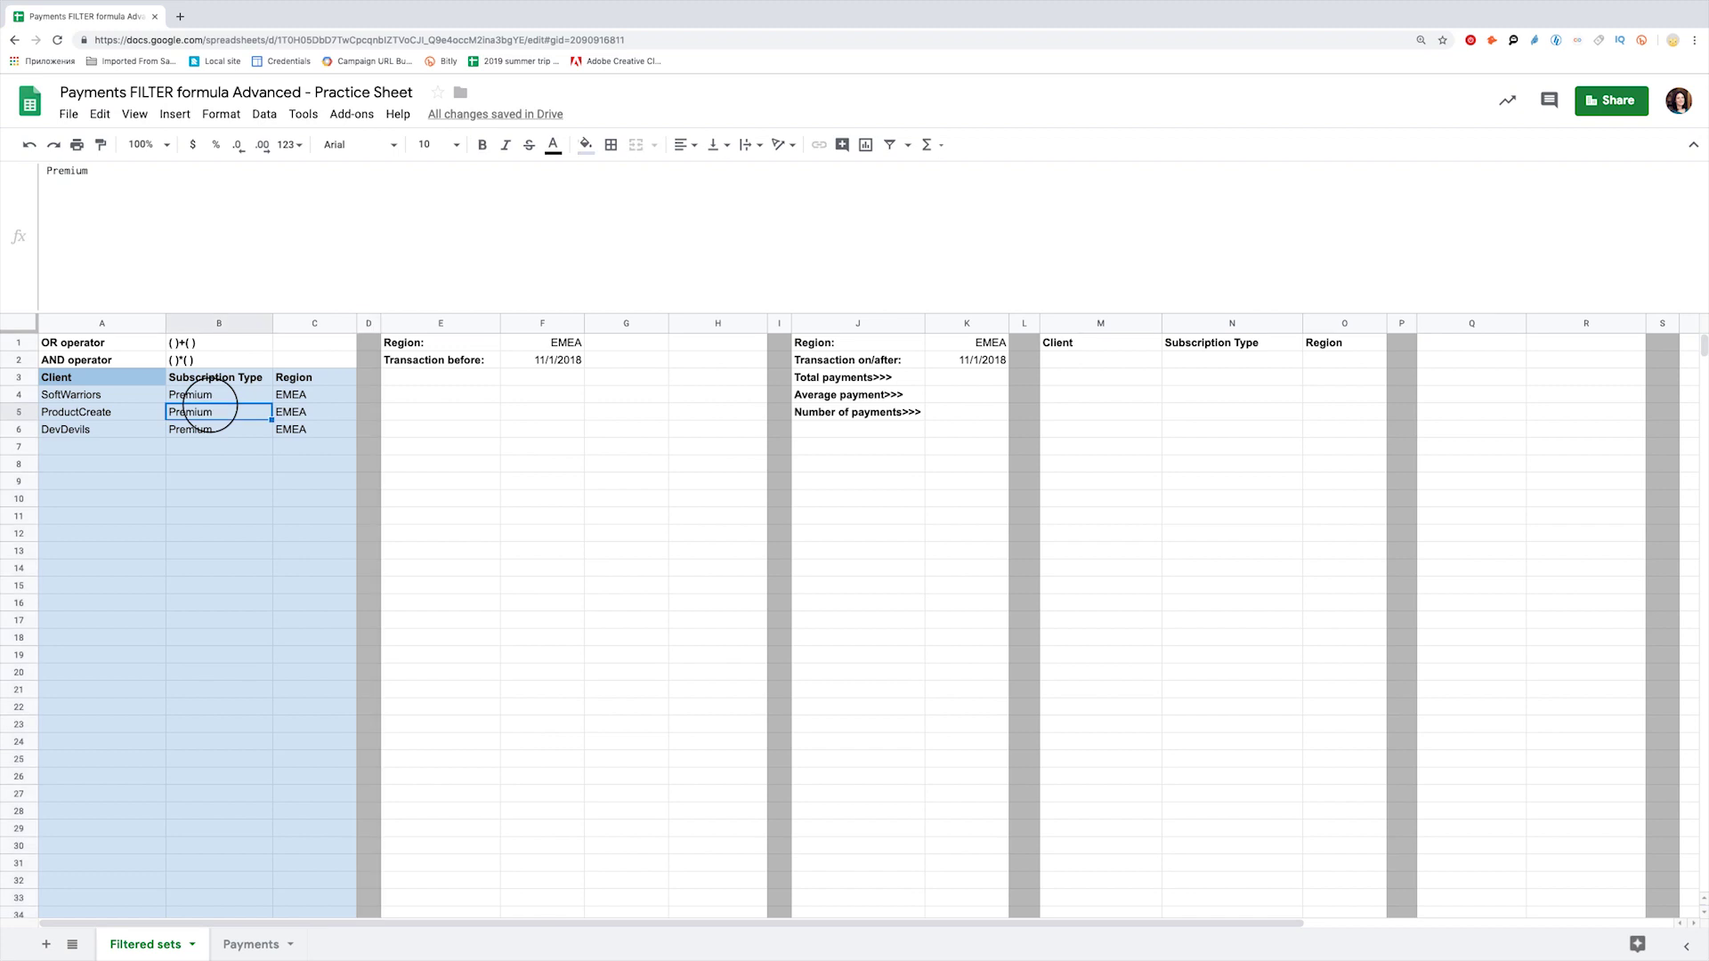
{"action": "left_click", "coordinate": [126, 381]}
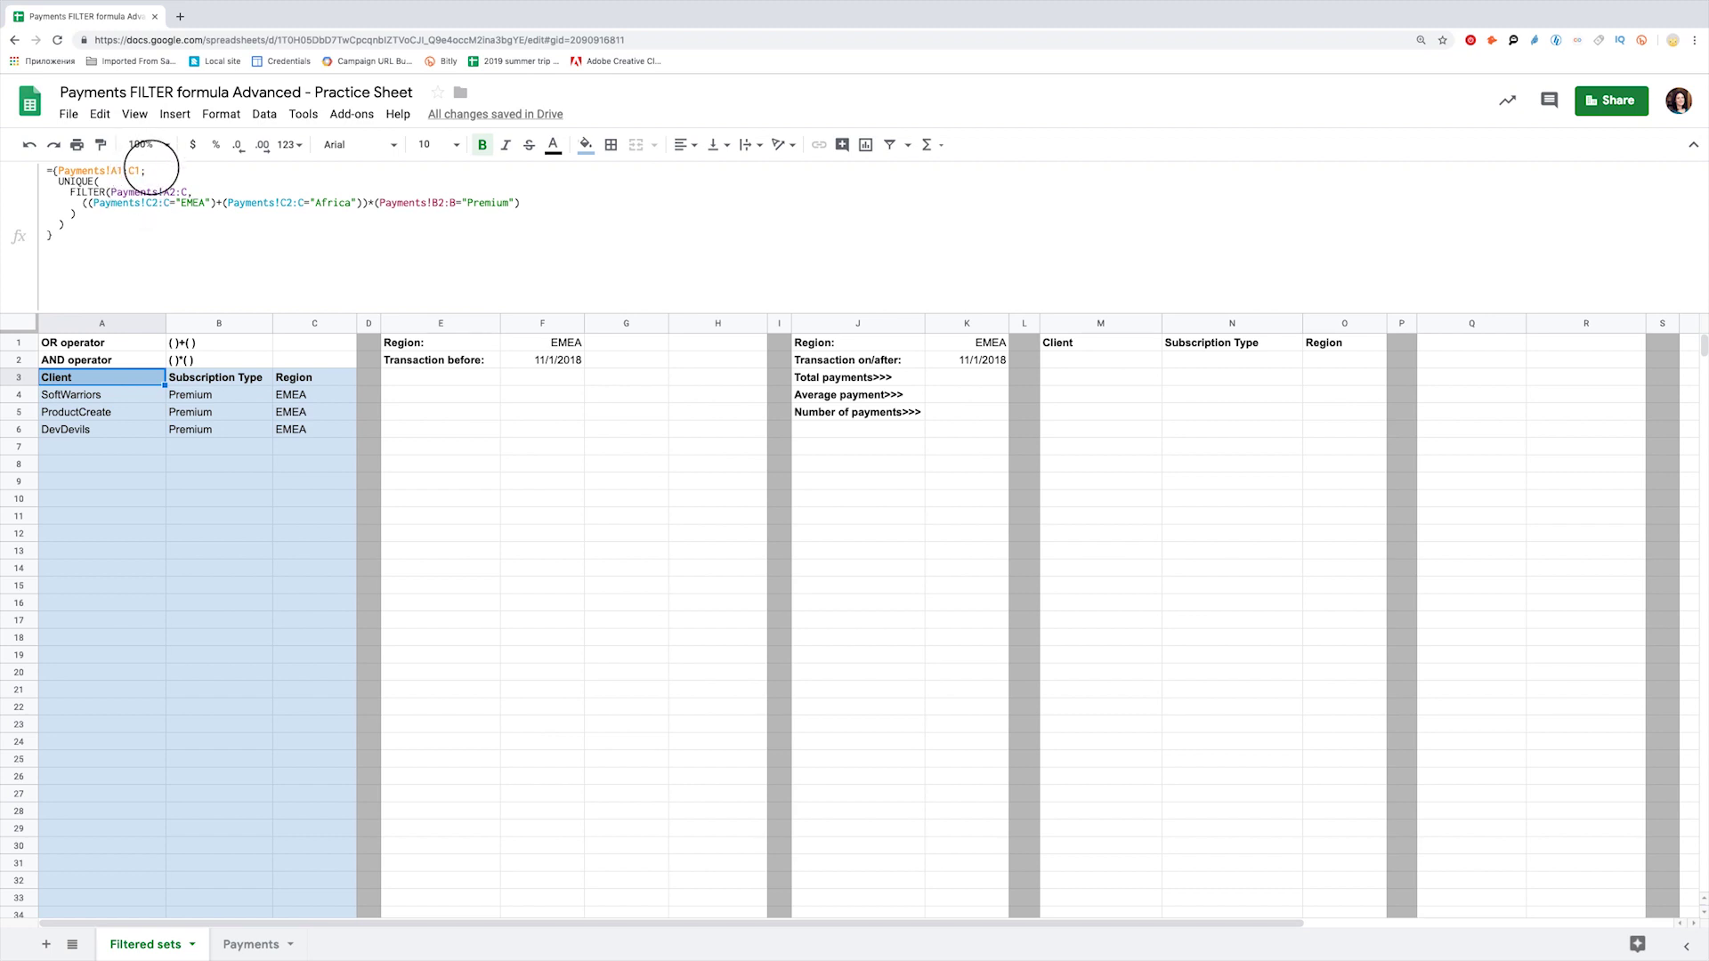
{"action": "left_click_drag", "start_coordinate": [145, 171], "coordinate": [57, 171]}
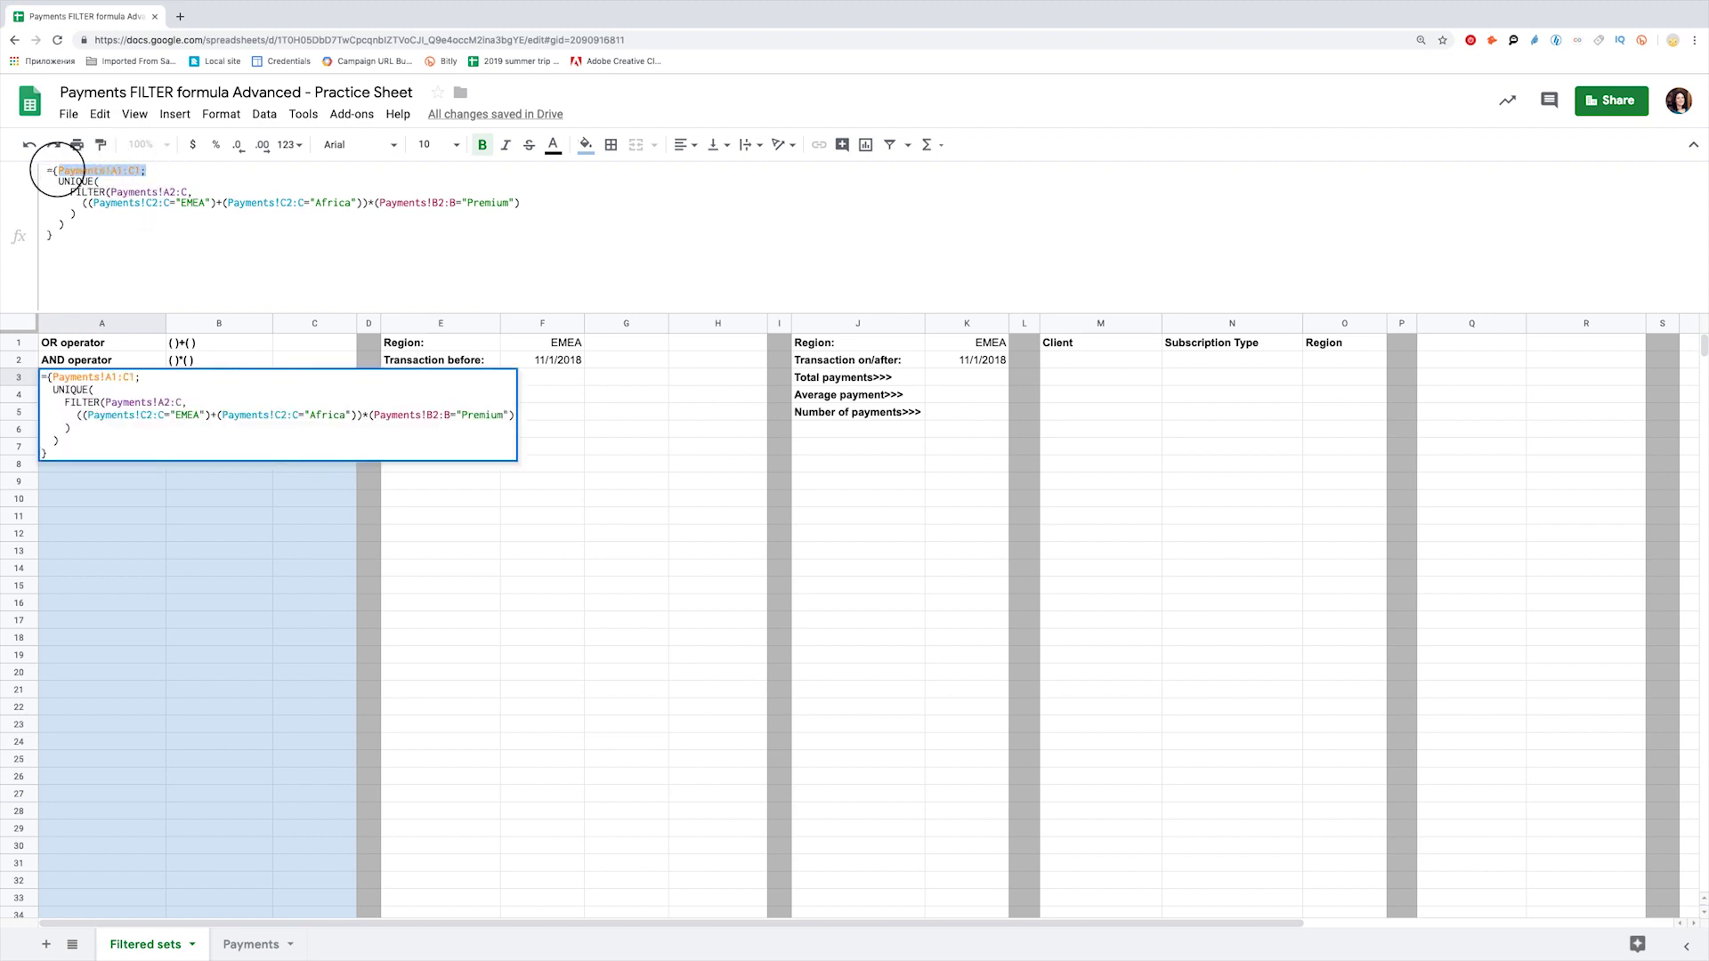
{"action": "left_click", "coordinate": [107, 187]}
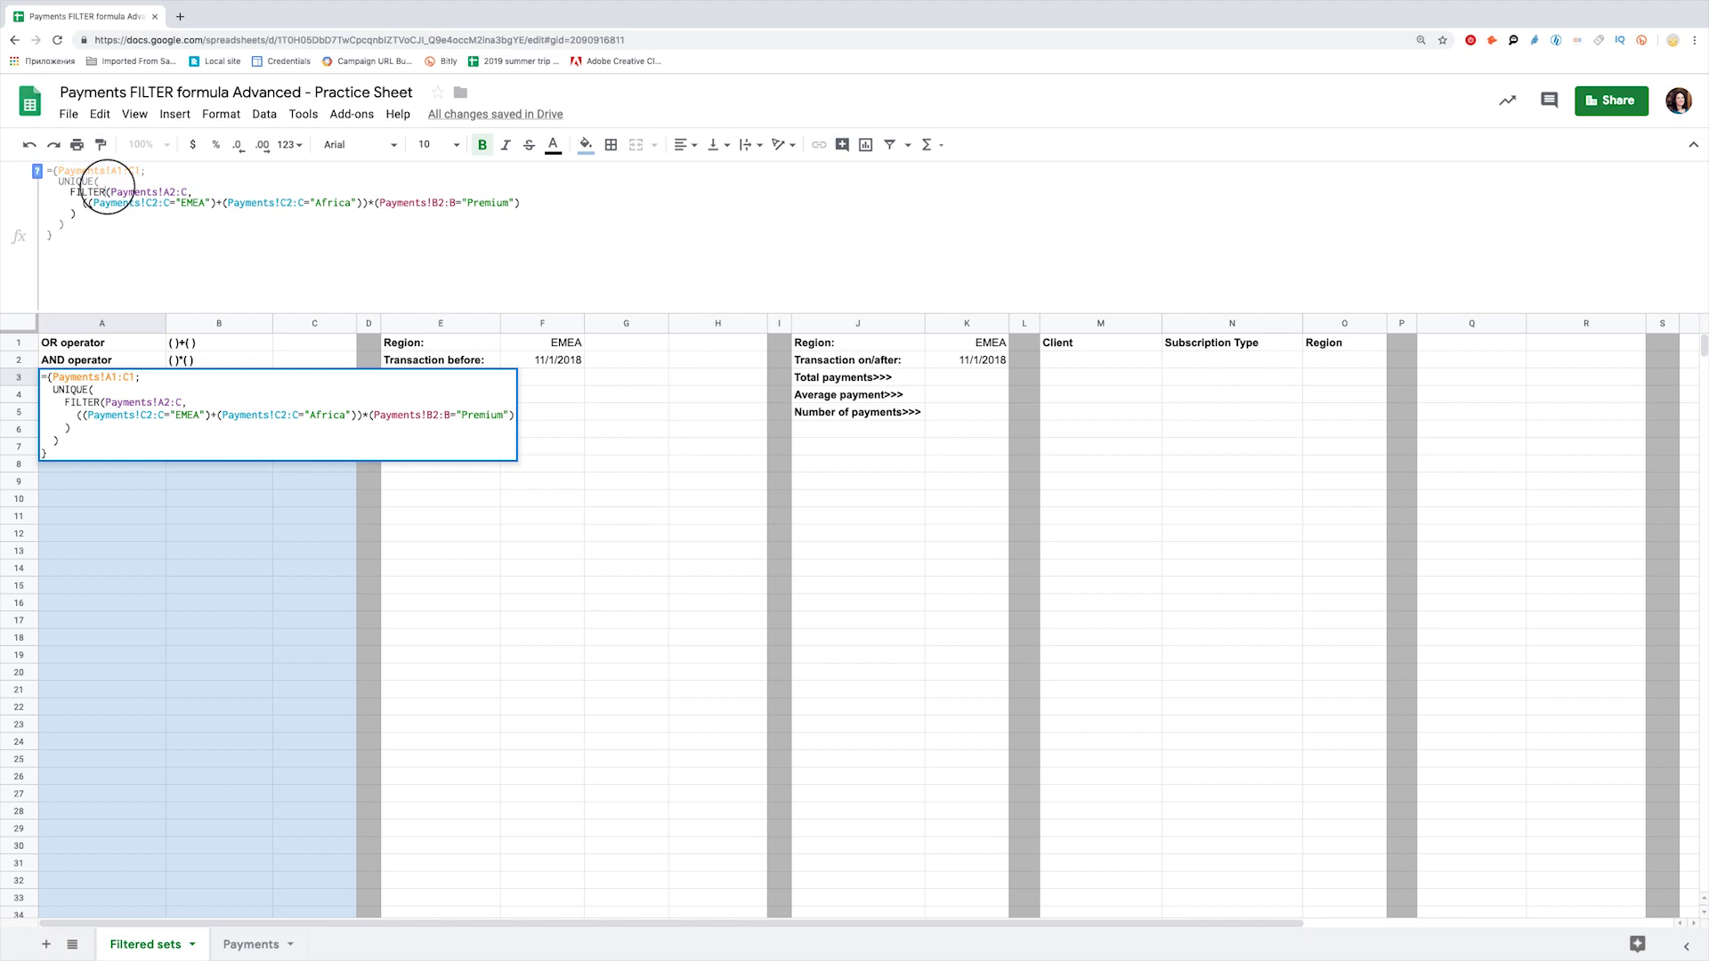
{"action": "left_click", "coordinate": [74, 214]}
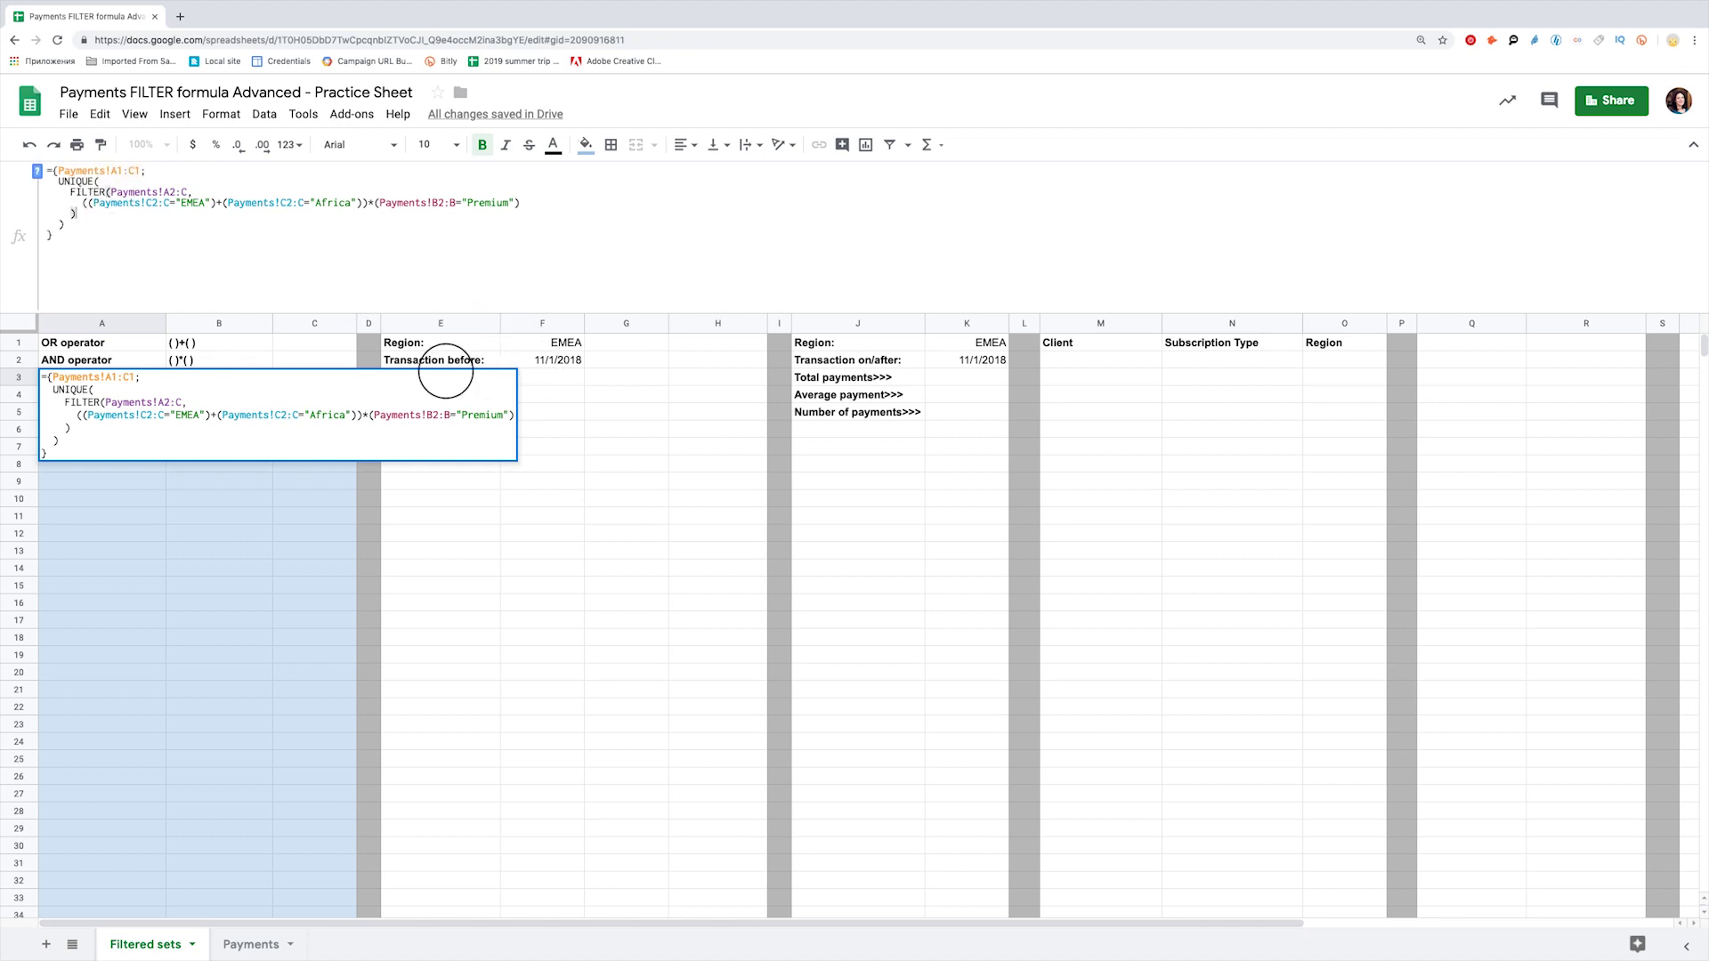
{"action": "left_click", "coordinate": [89, 237]}
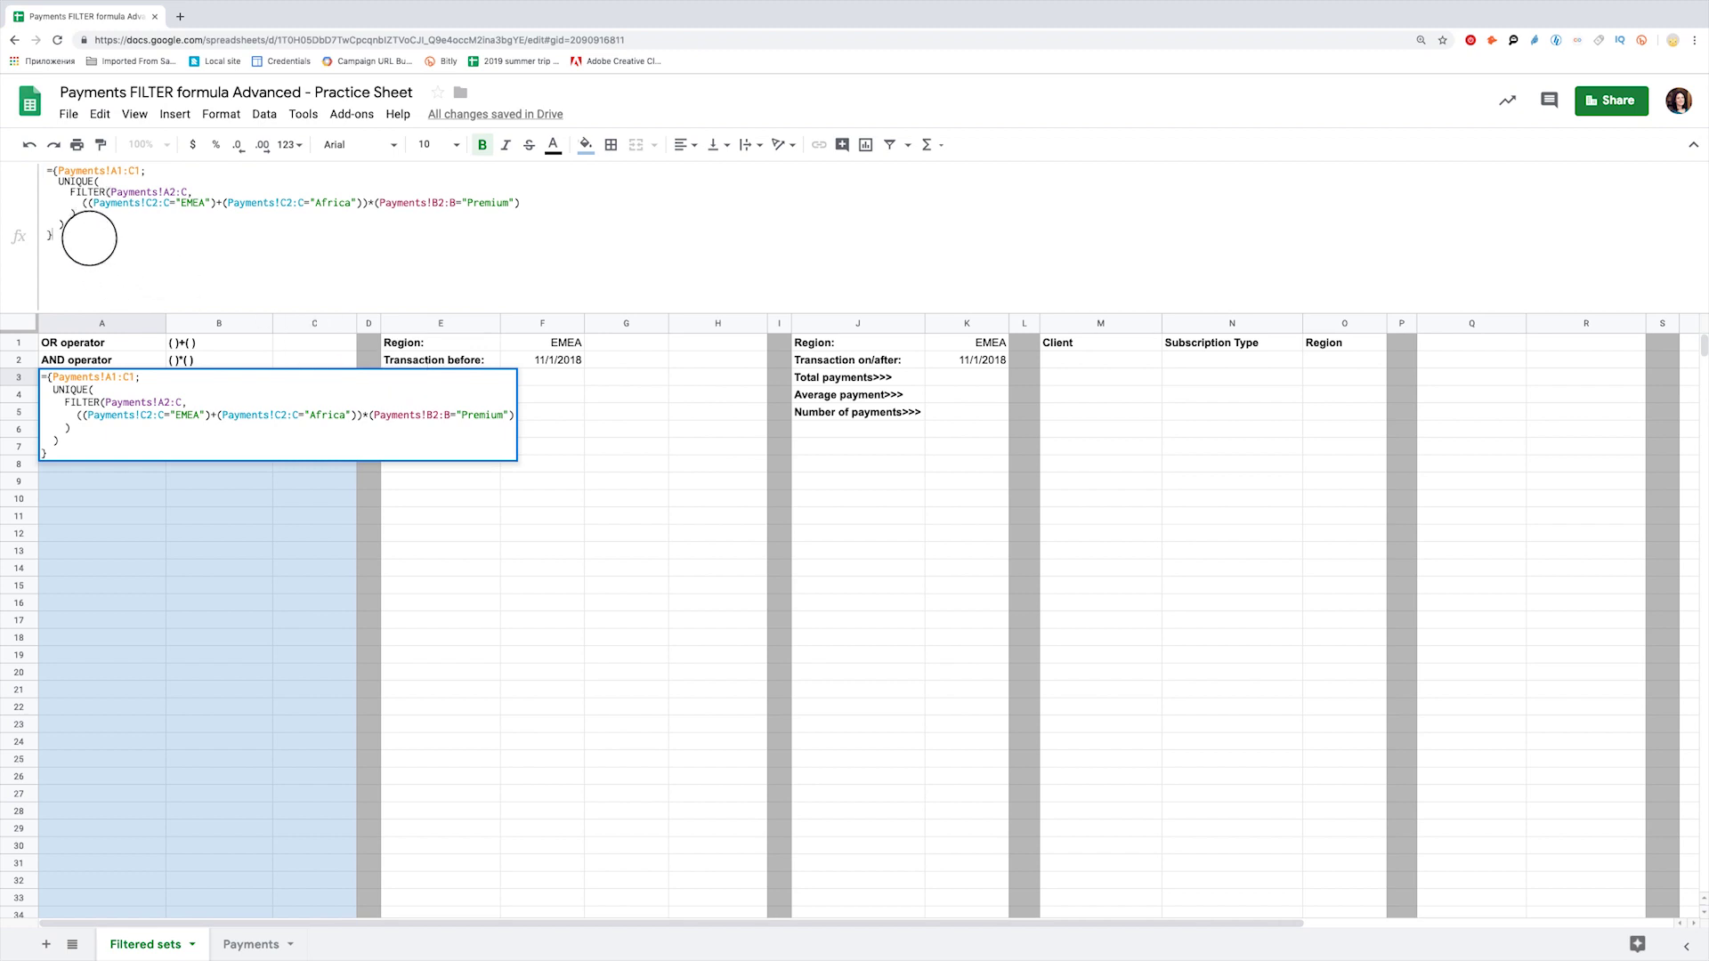
{"action": "key", "text": "Return"}
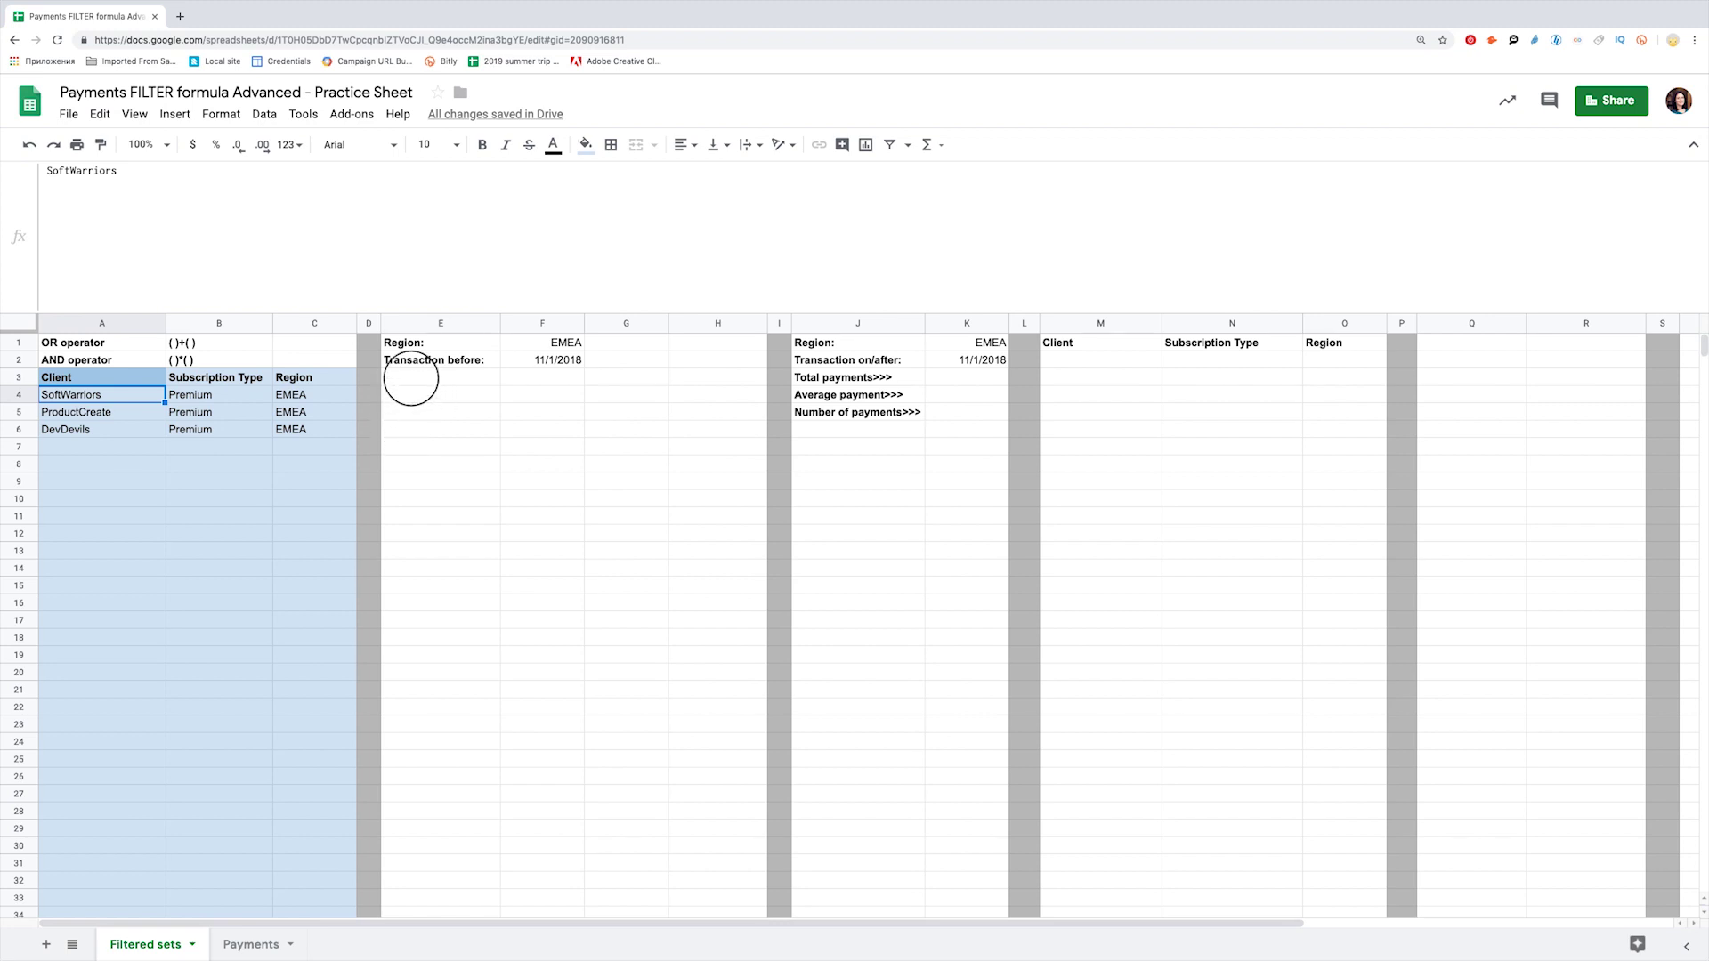
Start a new formula in cell E3 by typing =.
{"action": "left_click", "coordinate": [410, 378]}
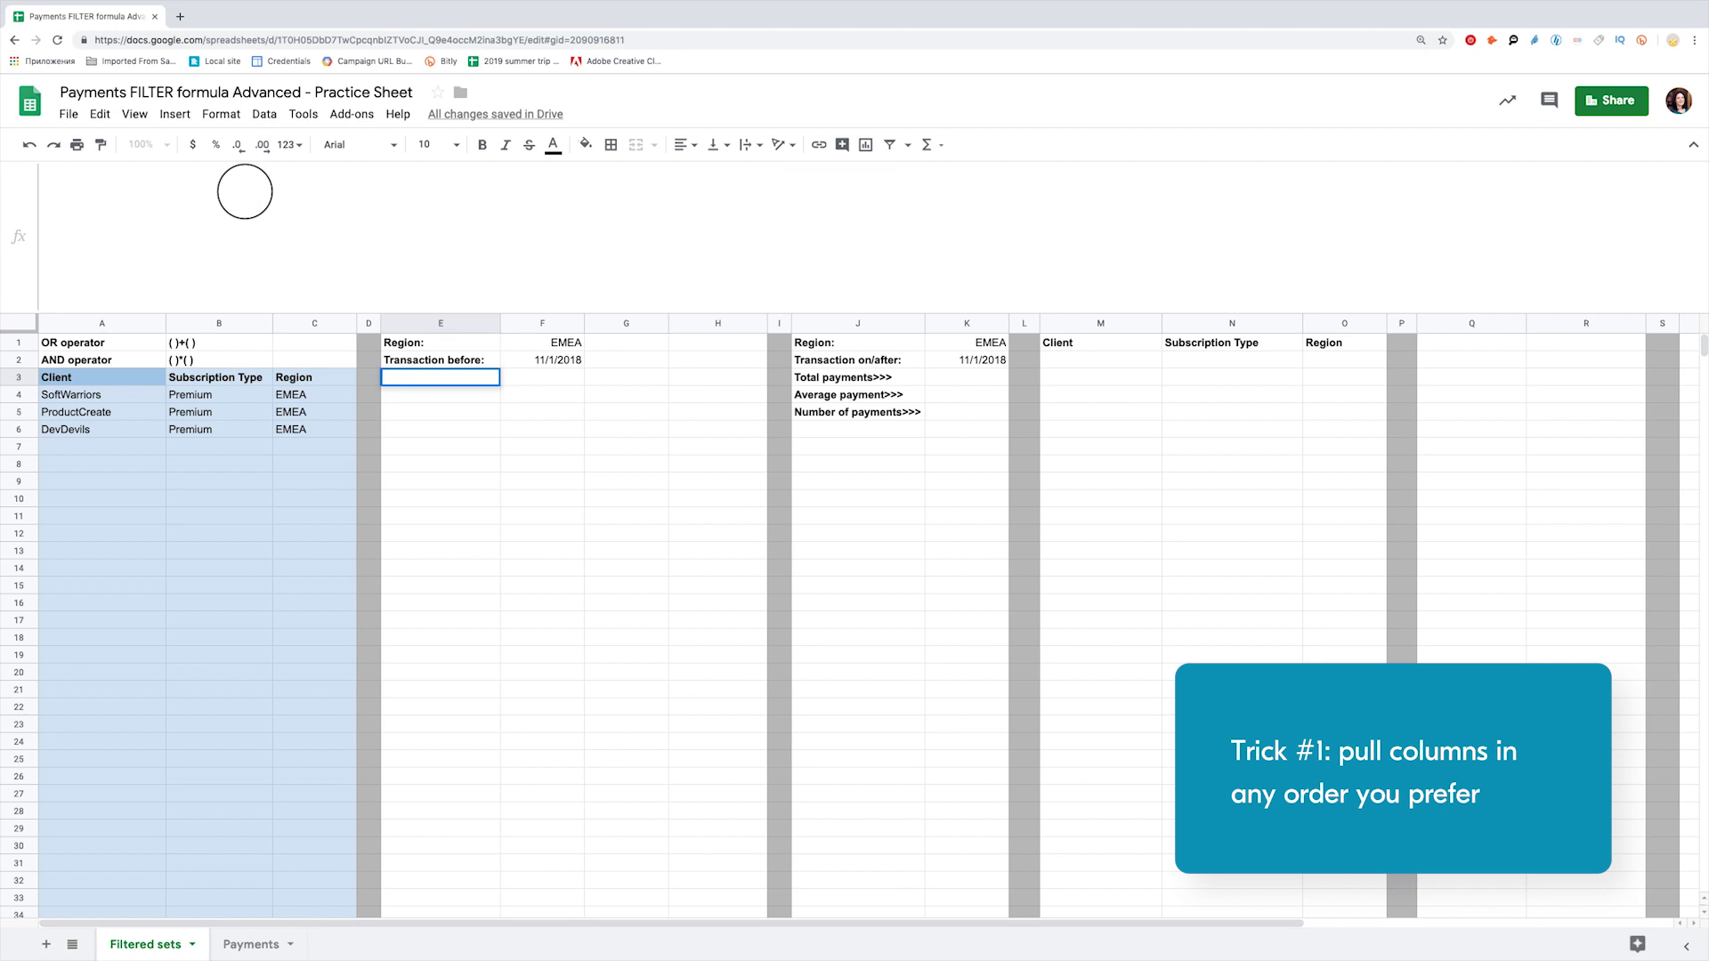
{"action": "type", "text": "={"}
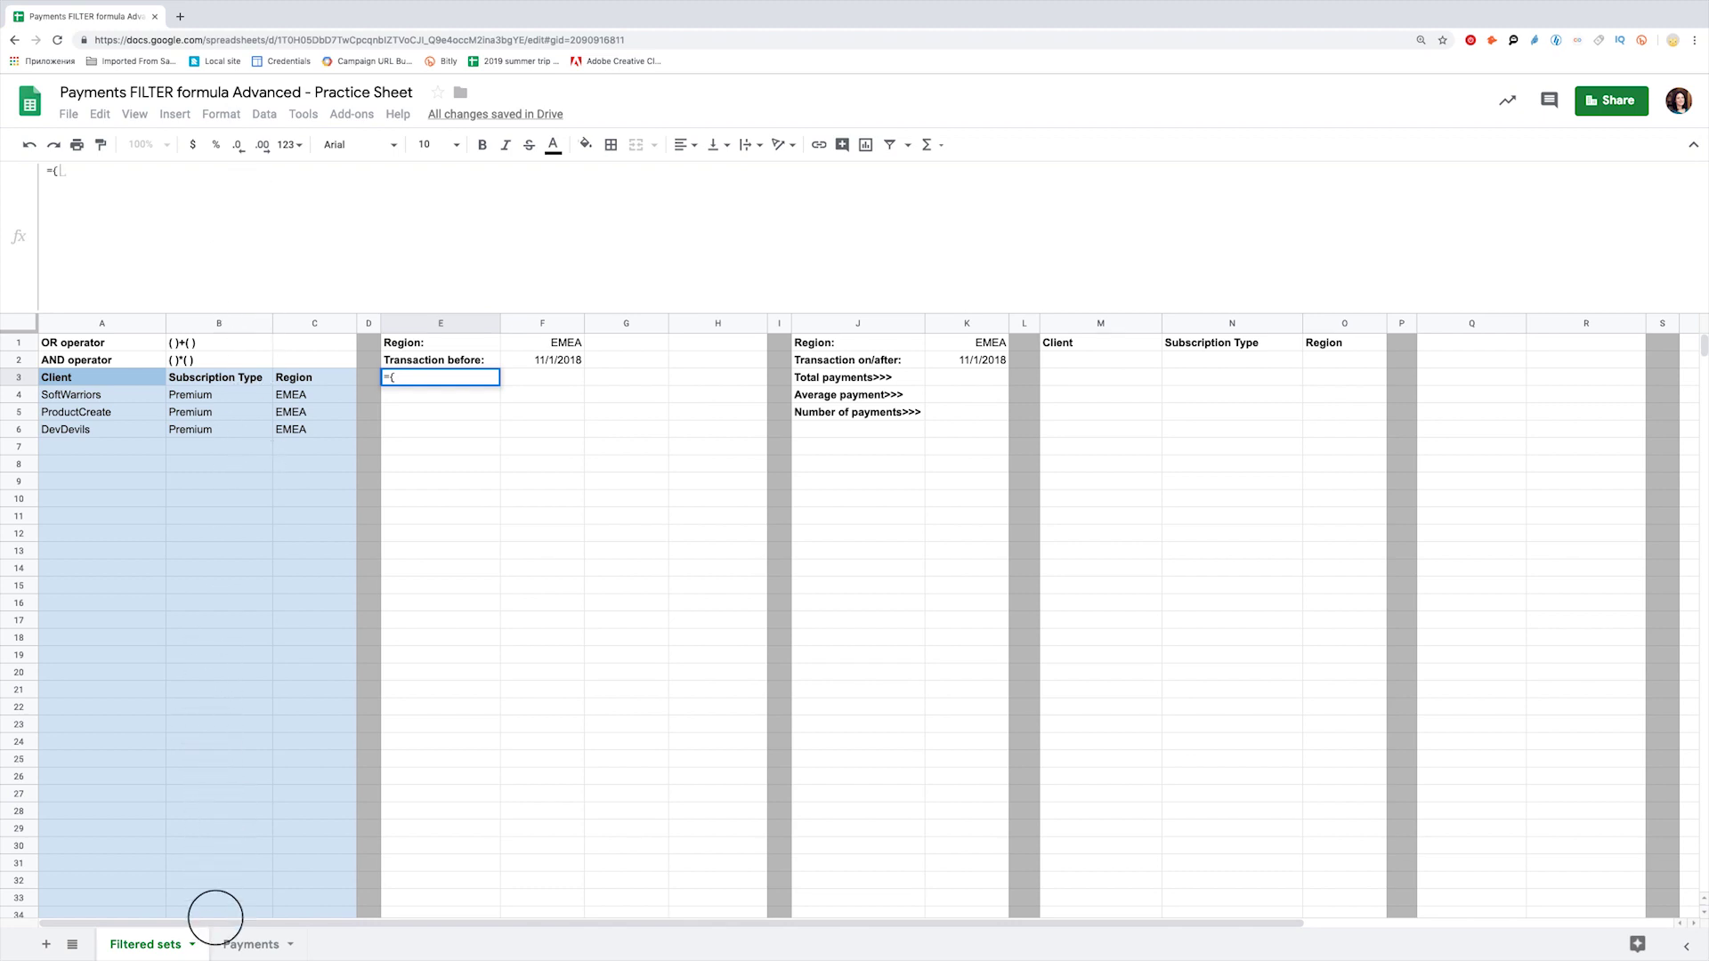
Reference Payments!A2:A and Payments!C2:C as the first entries of the E3 array.
{"action": "left_click", "coordinate": [230, 945]}
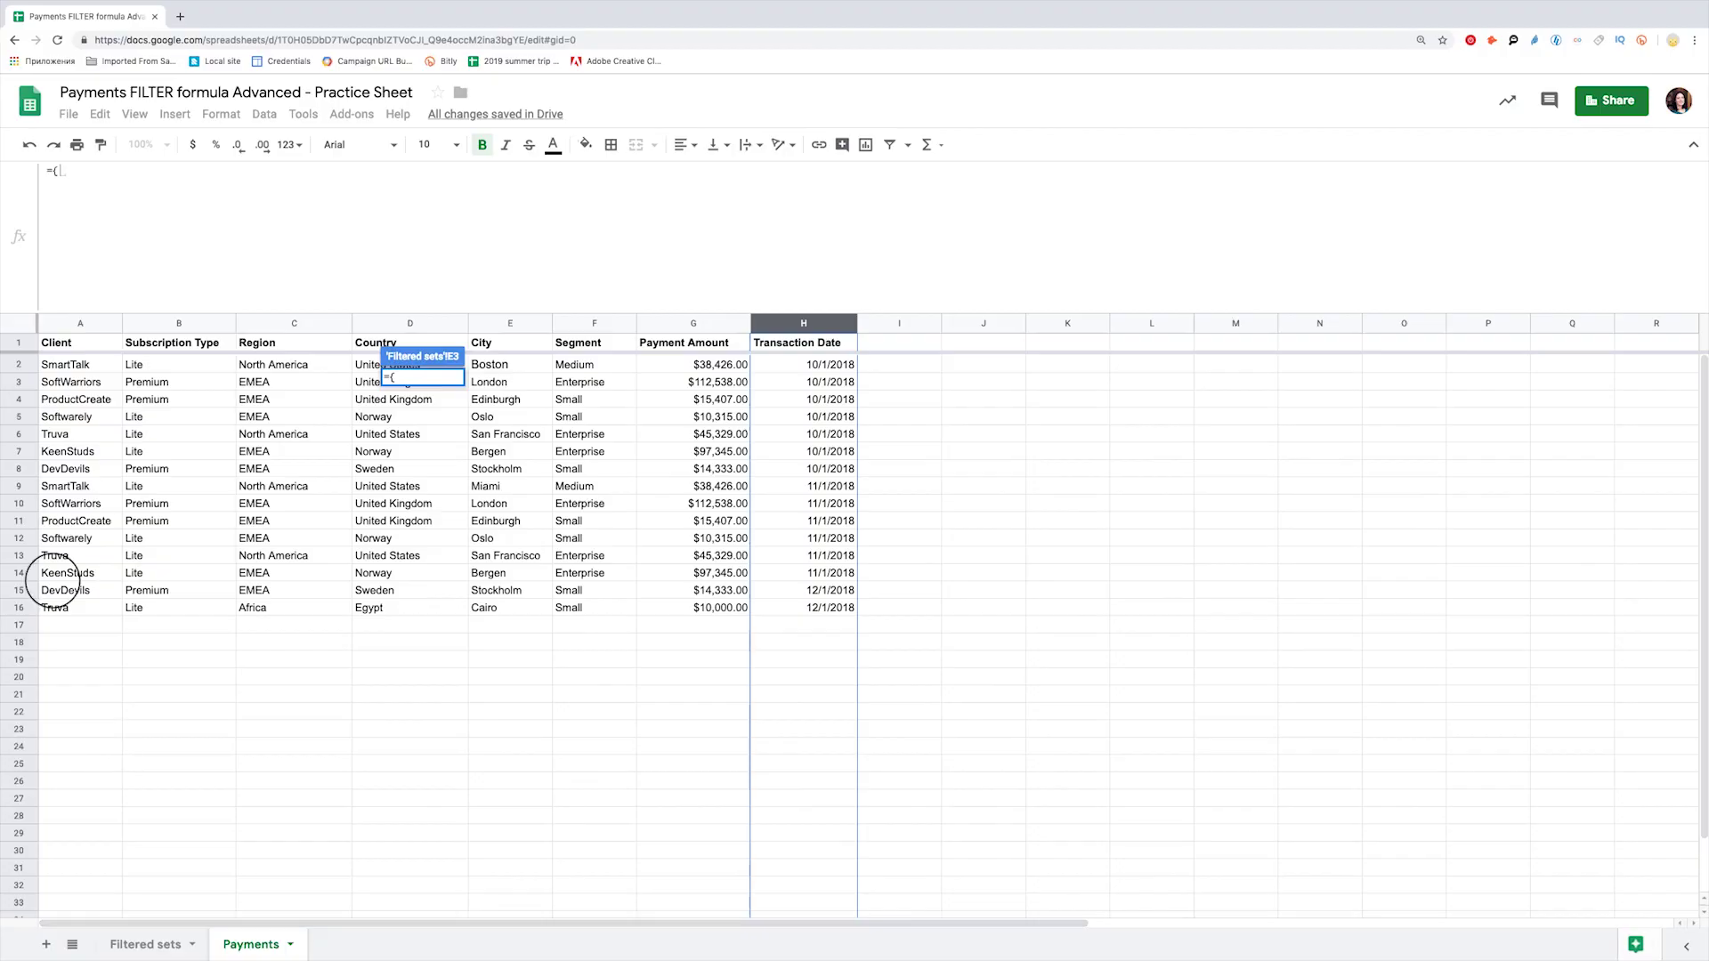
{"action": "left_click", "coordinate": [98, 492]}
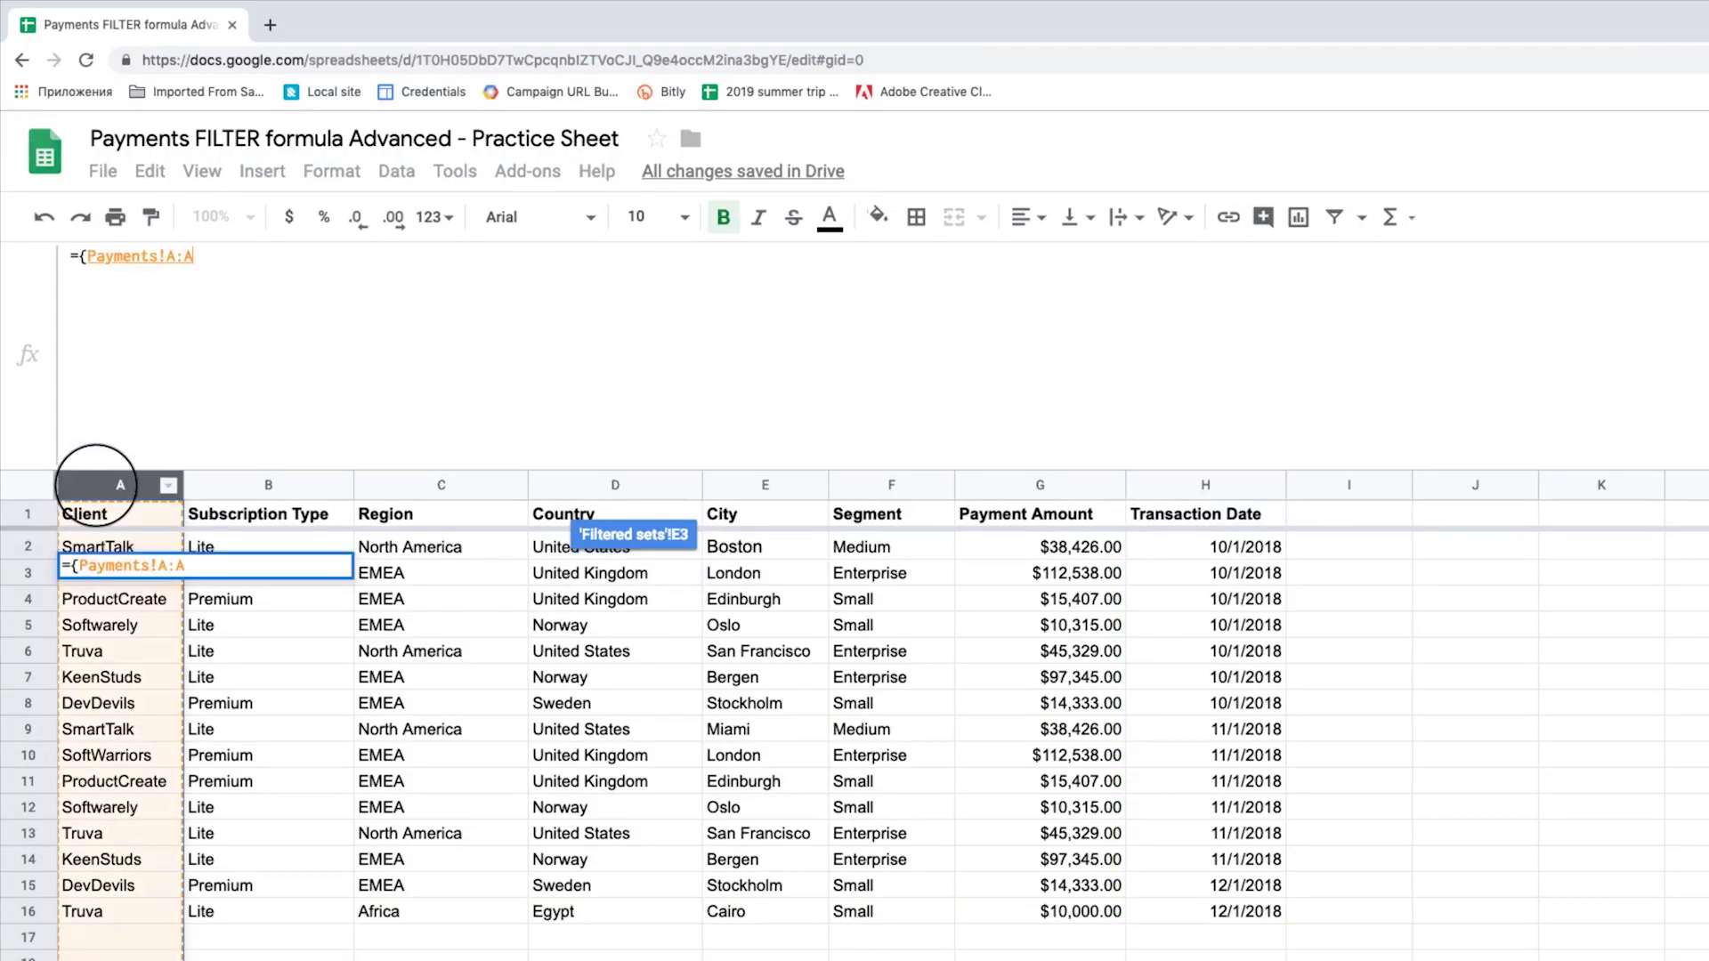
{"action": "type", "text": "2"}
{"action": "left_click", "coordinate": [210, 259]}
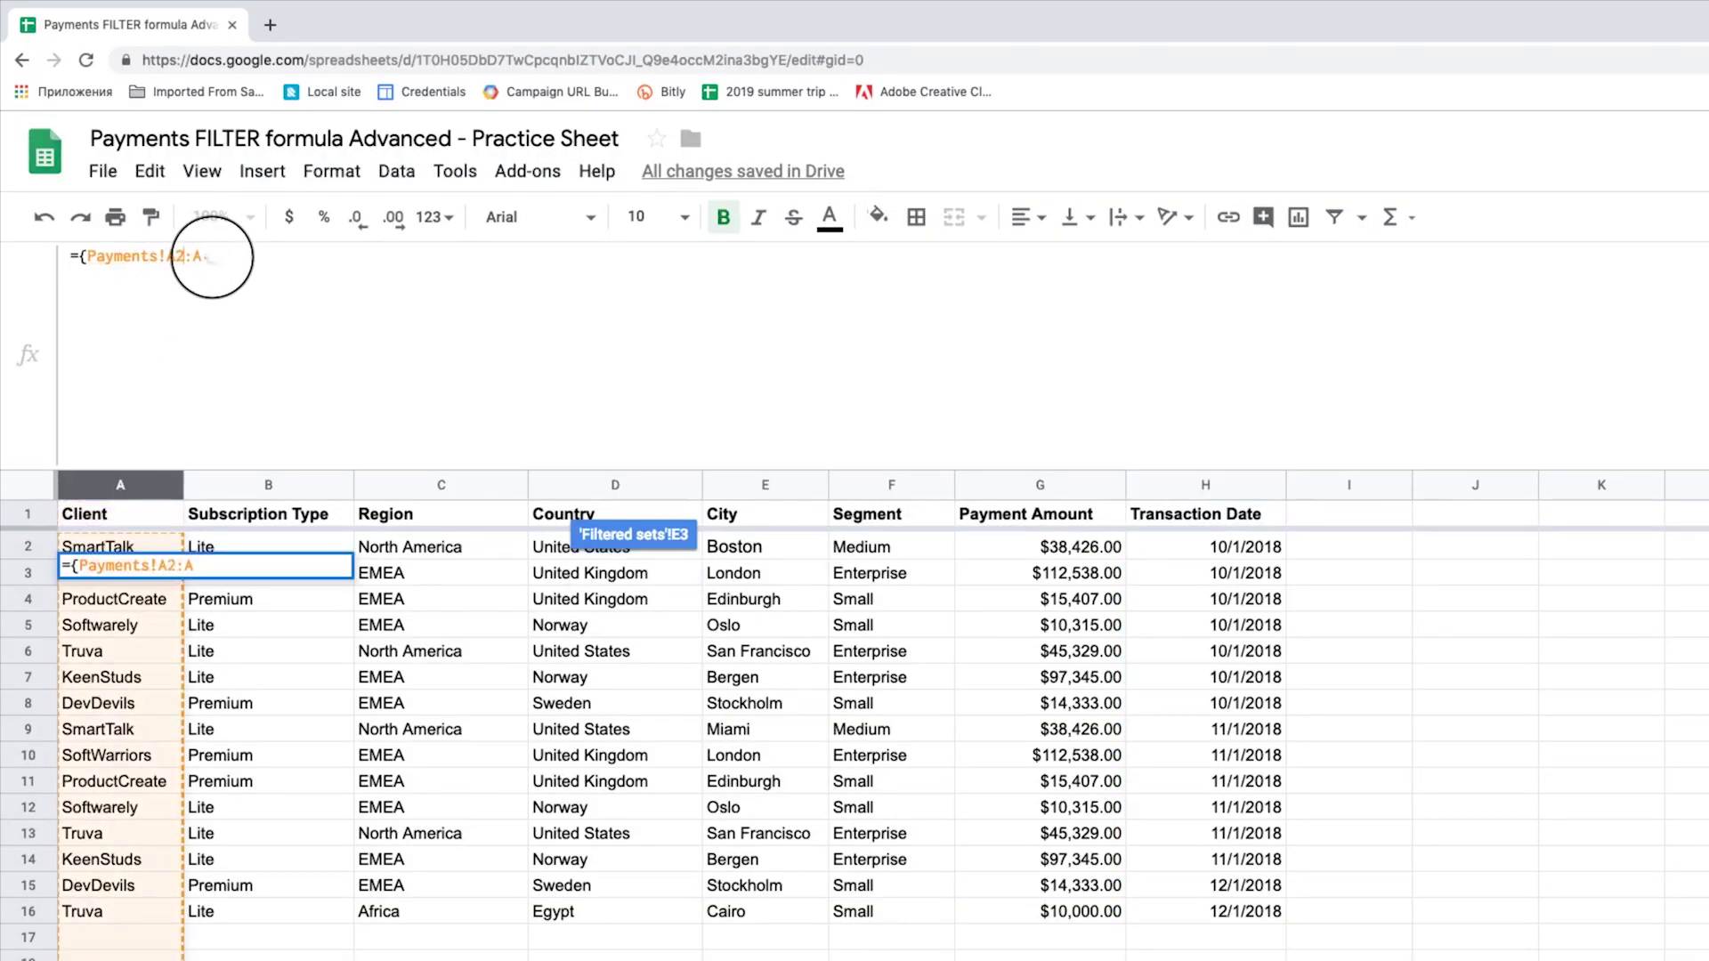
{"action": "type", "text": ","}
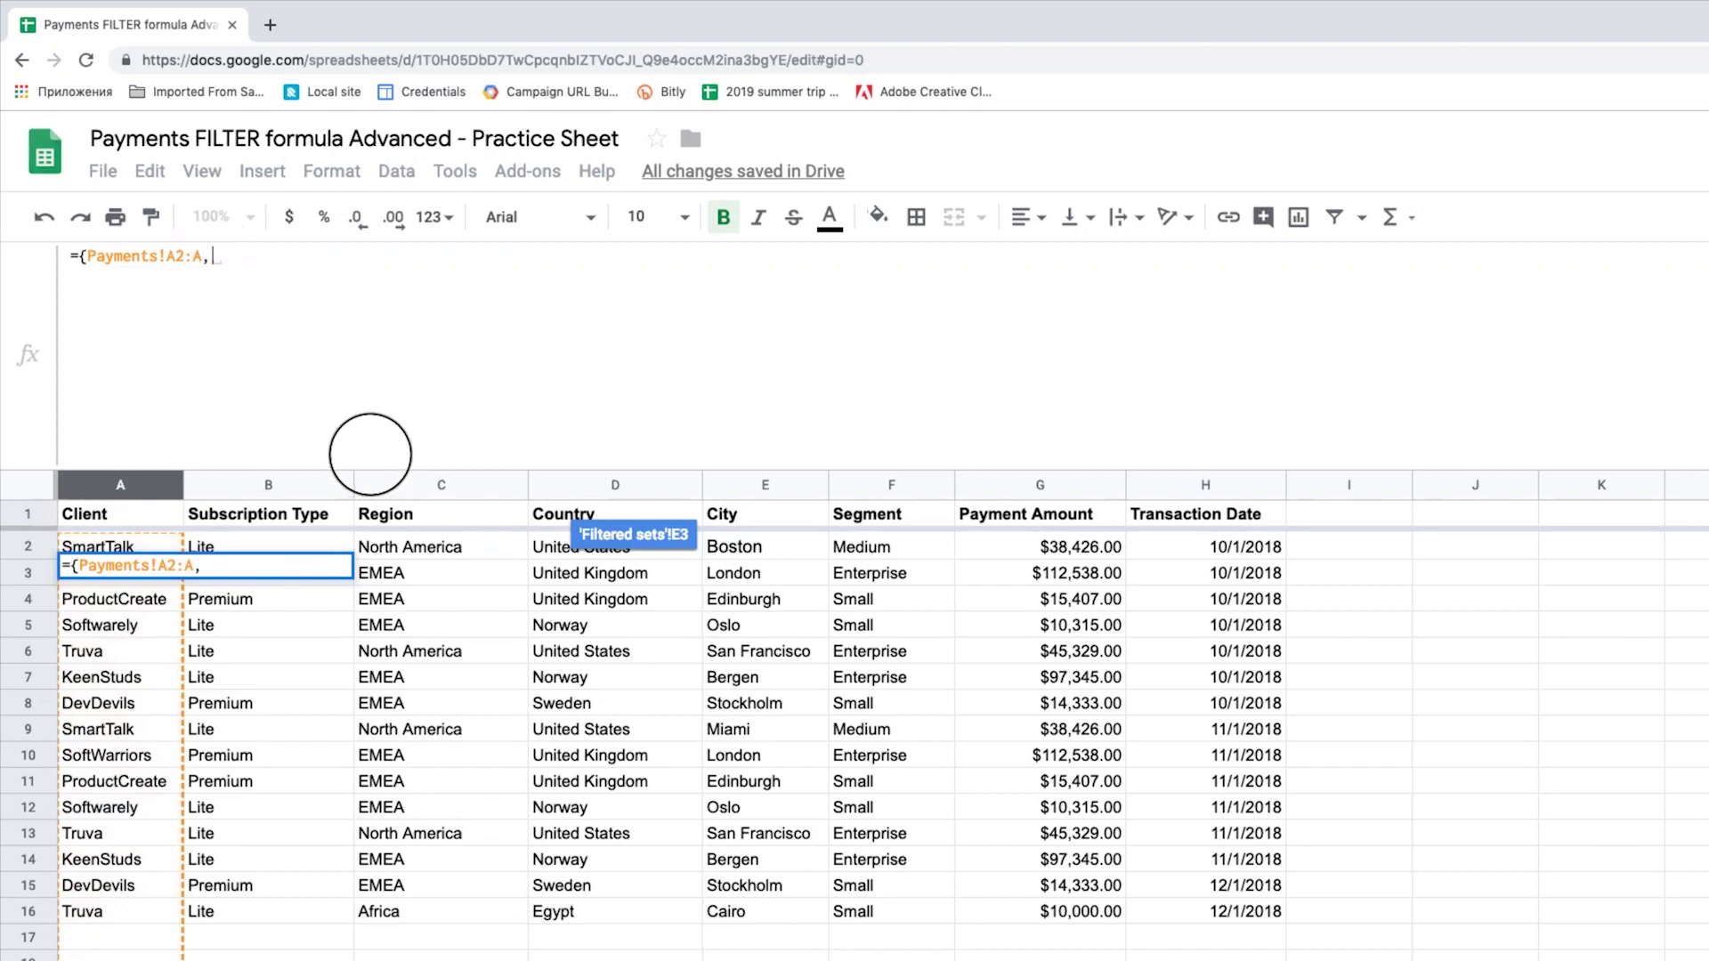
{"action": "left_click", "coordinate": [409, 487]}
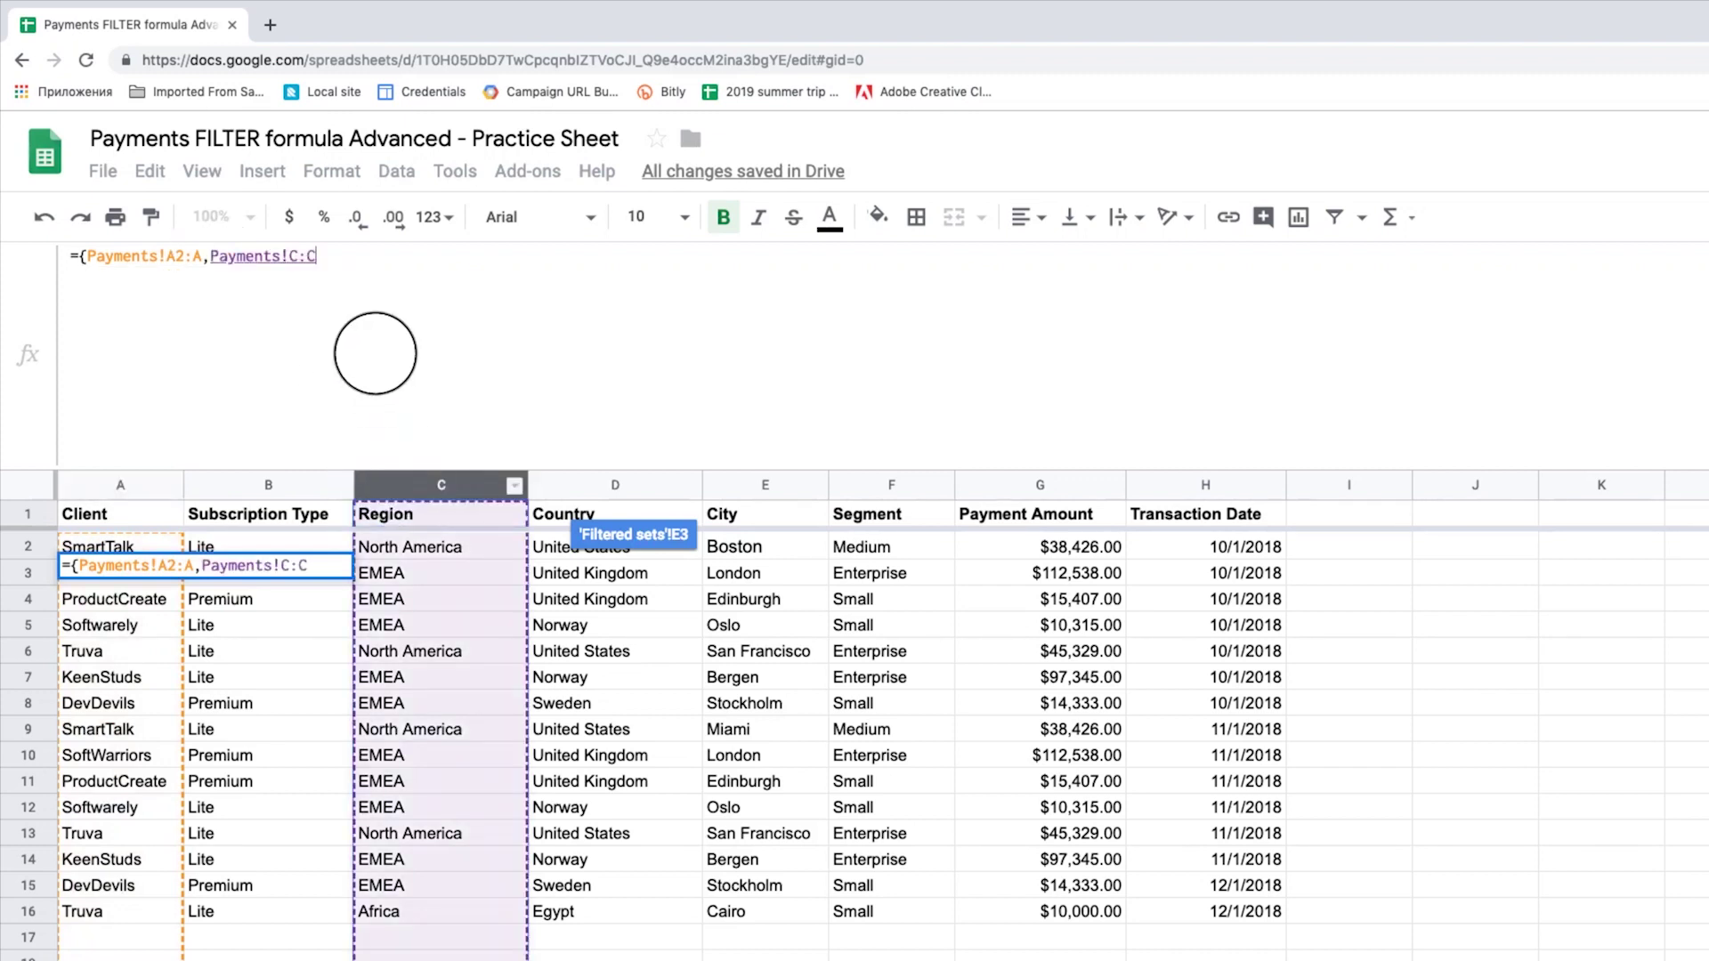
{"action": "left_click", "coordinate": [290, 257]}
{"action": "type", "text": "2"}
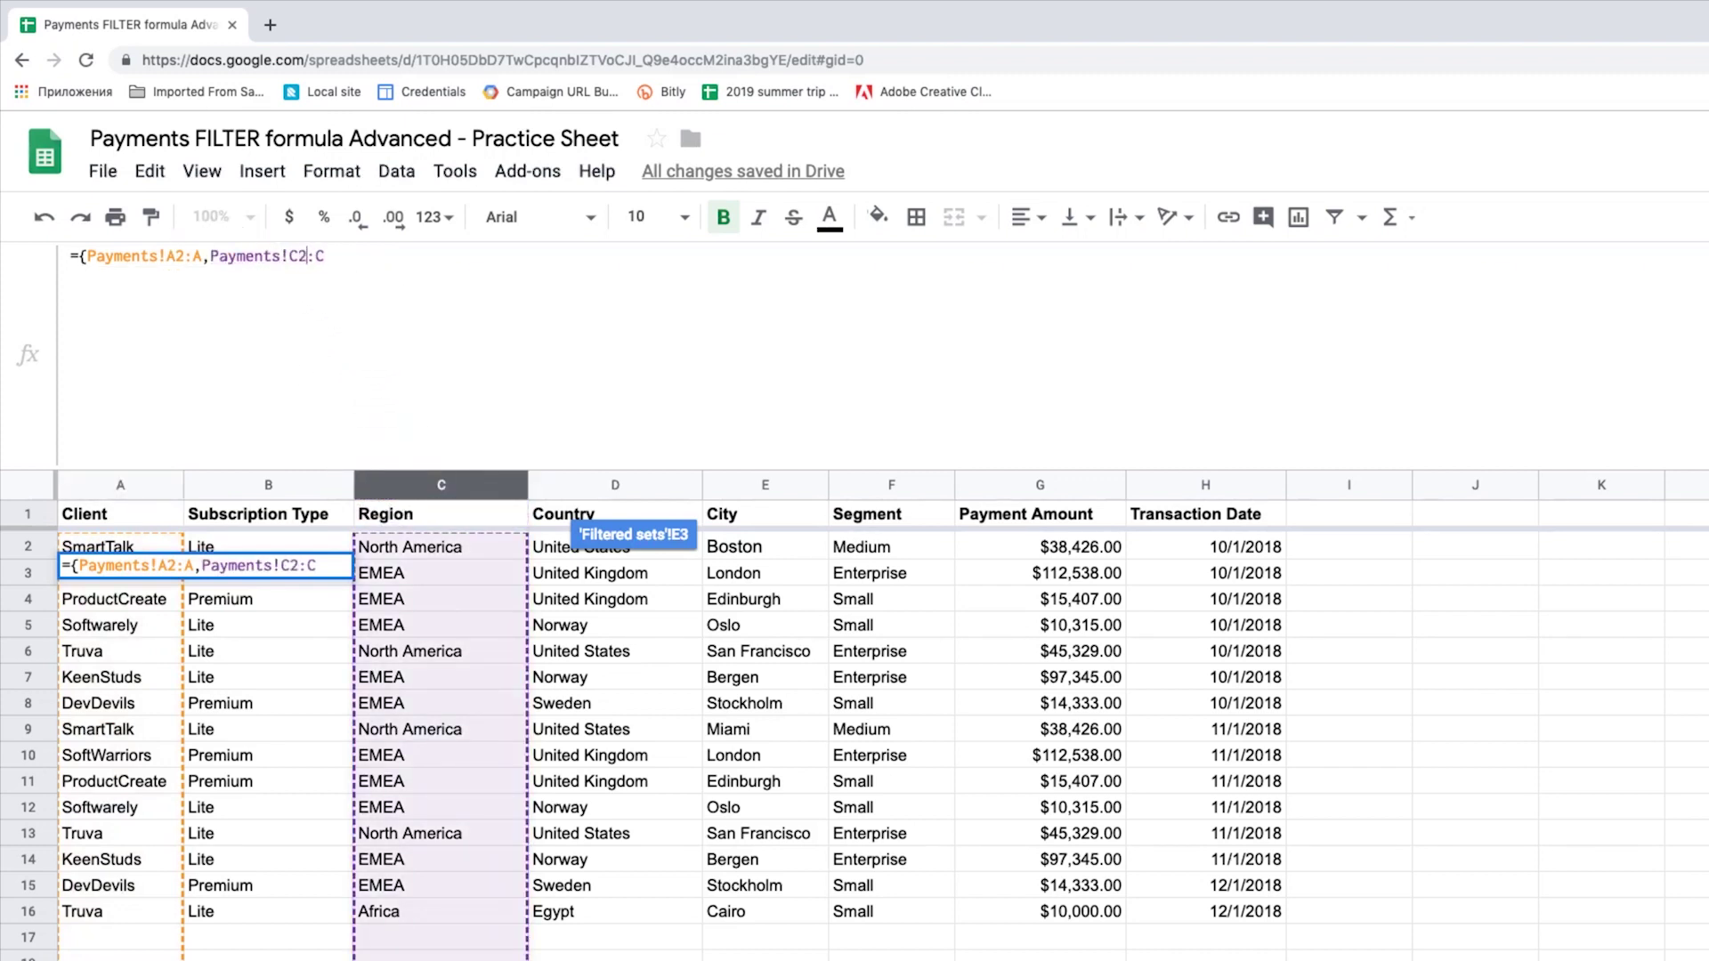
{"action": "left_click", "coordinate": [343, 265]}
{"action": "type", "text": ","}
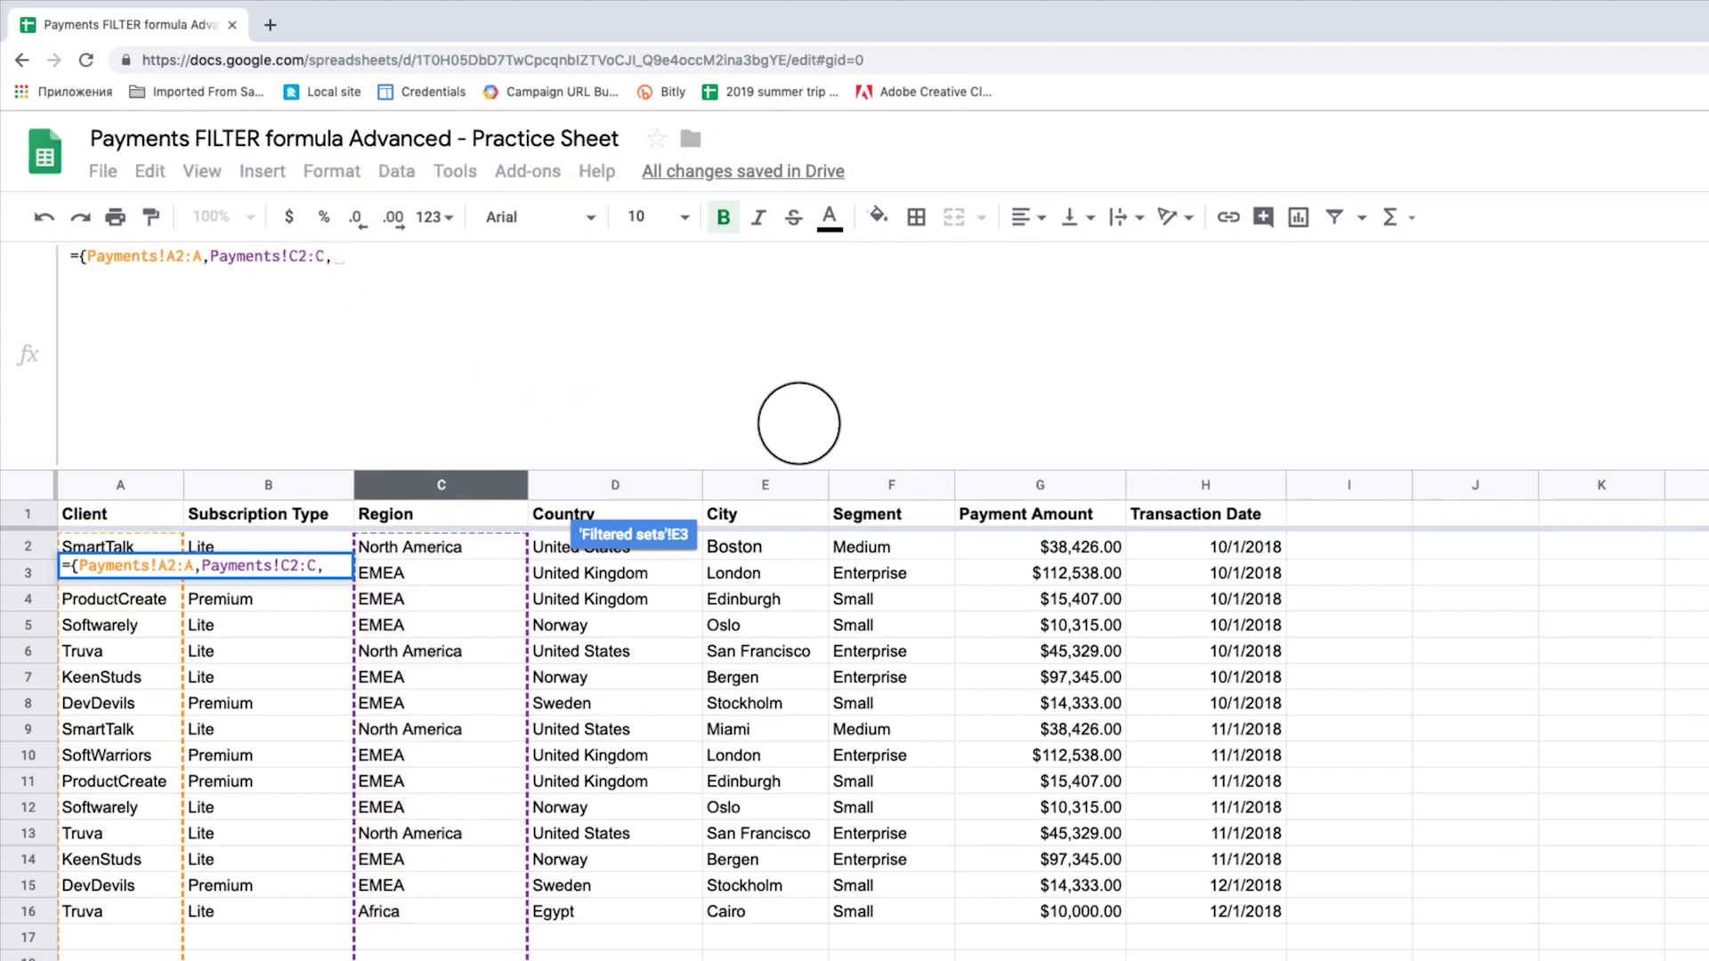
Add Payments!G2:G and Payments!H2:H, close the array, spilling 15 rows into E3:H17.
{"action": "left_click", "coordinate": [966, 485]}
{"action": "left_click", "coordinate": [416, 256]}
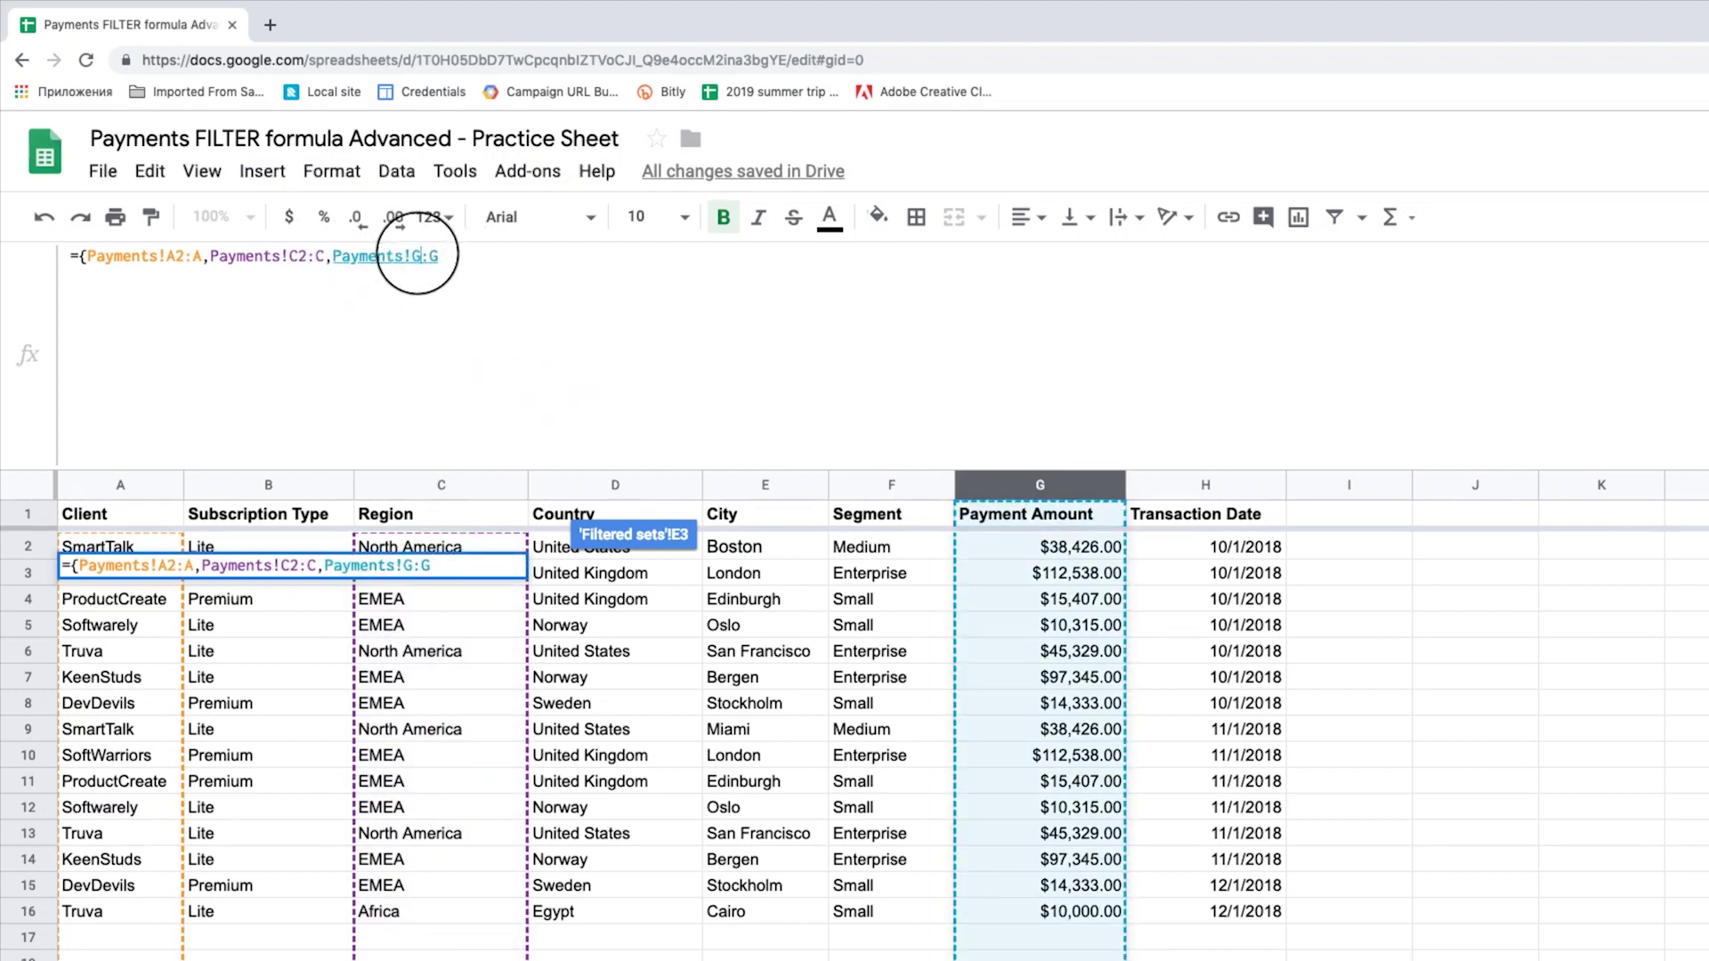
{"action": "type", "text": "2:A,"}
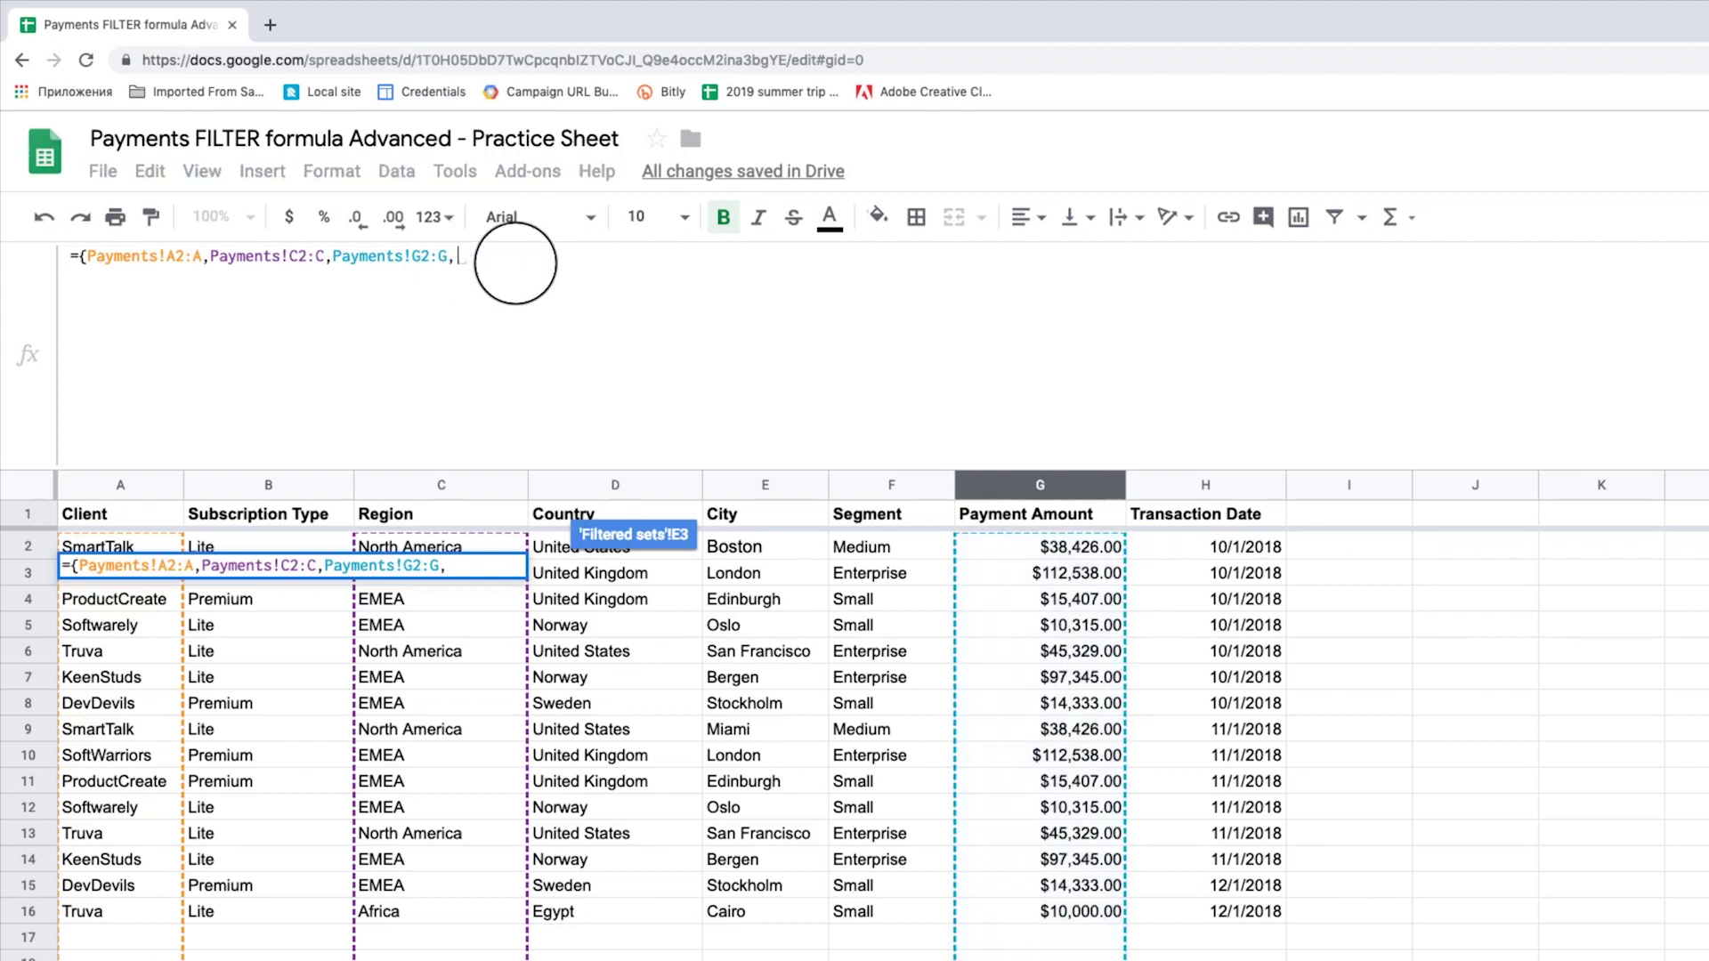
{"action": "left_click", "coordinate": [1205, 484]}
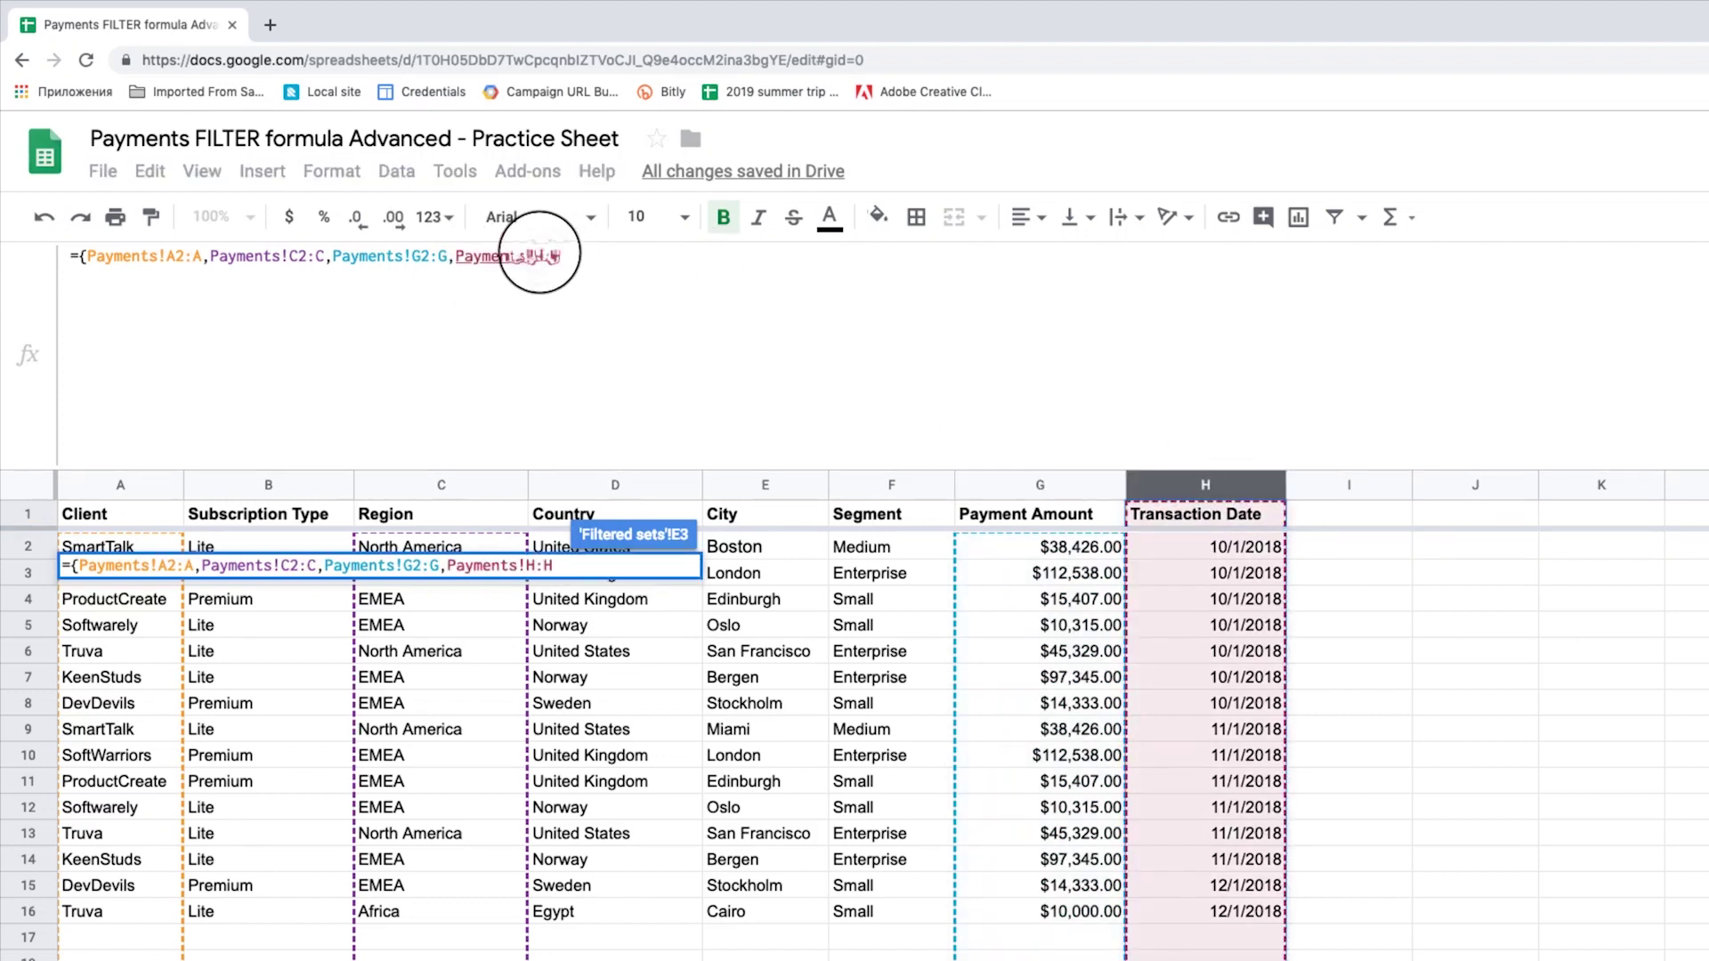
{"action": "left_click", "coordinate": [543, 257]}
{"action": "type", "text": "2:H"}
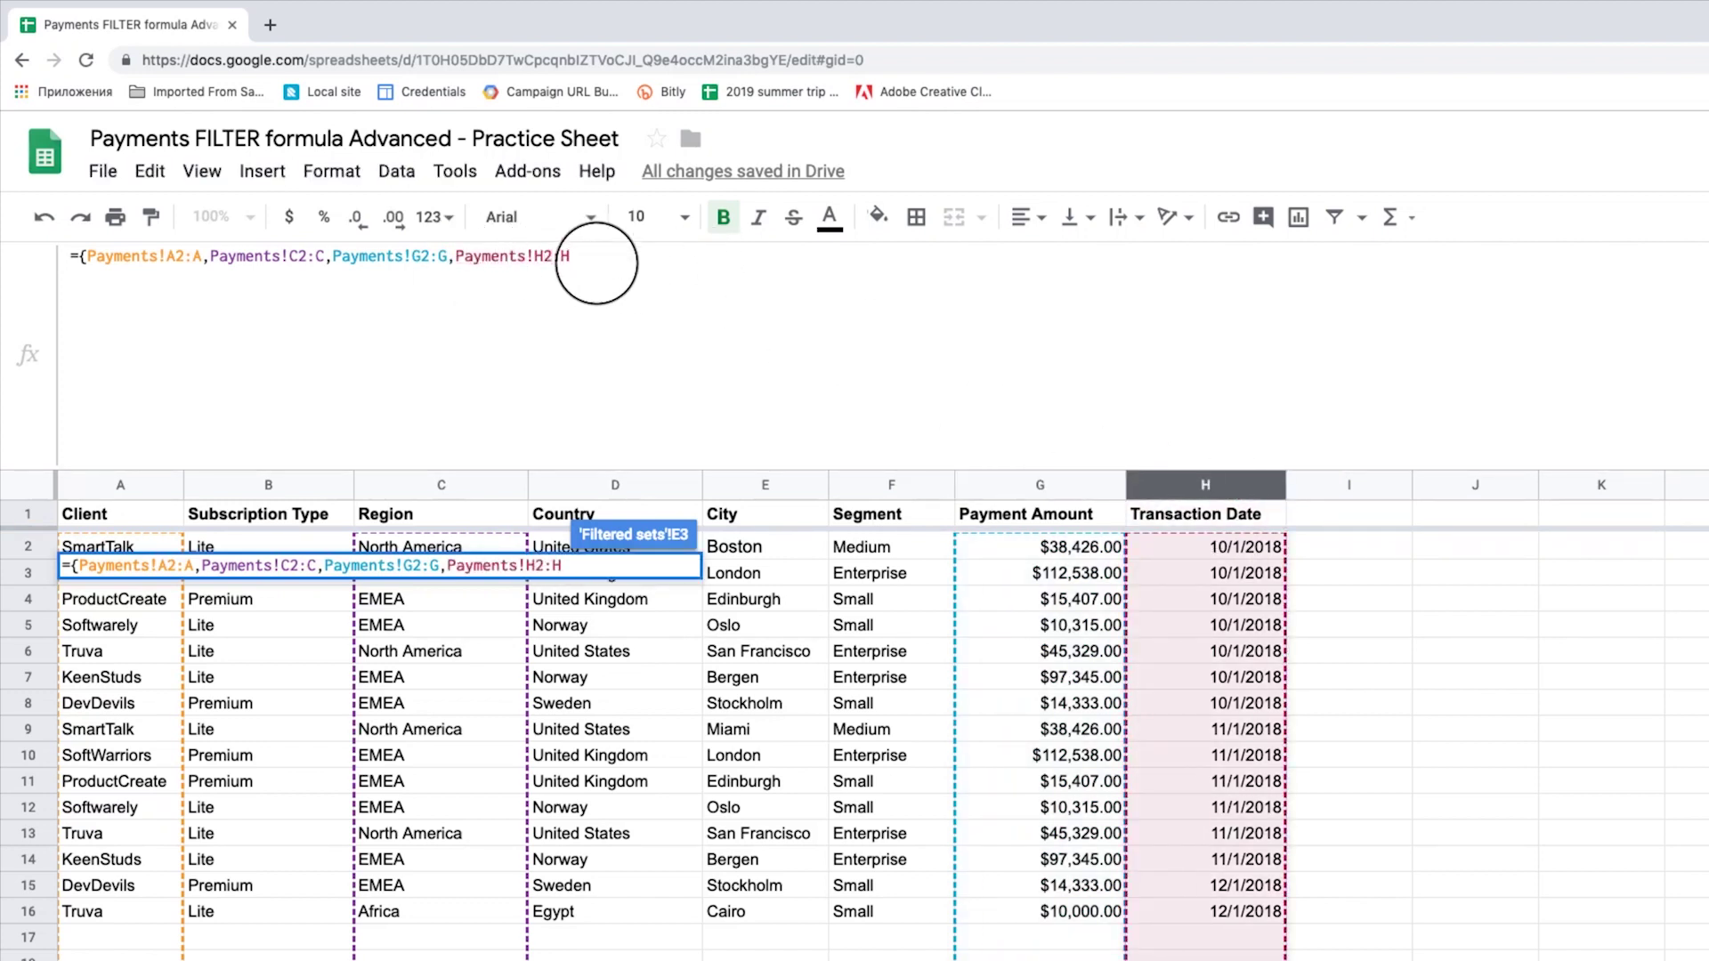
{"action": "type", "text": "}"}
{"action": "key", "text": "Return"}
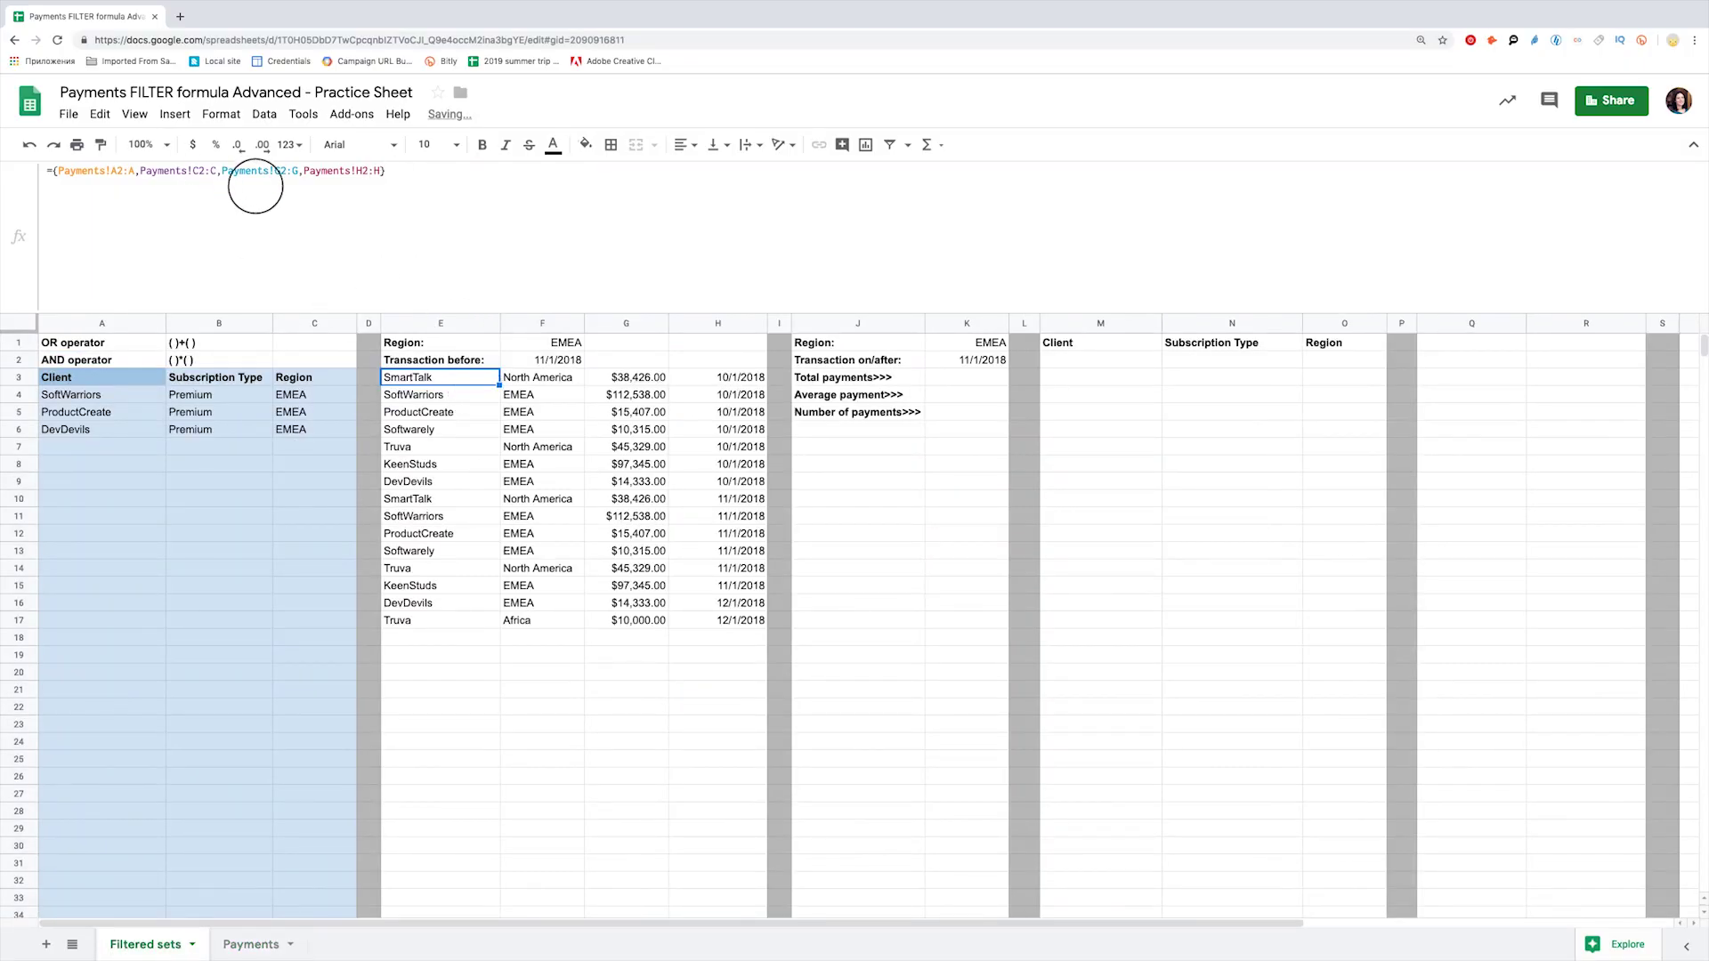
Move Payments!H2:H ahead of Payments!G2:G so dates land in G and amounts in H.
{"action": "double_click", "coordinate": [365, 170]}
{"action": "left_click_drag", "start_coordinate": [342, 170], "coordinate": [221, 172]}
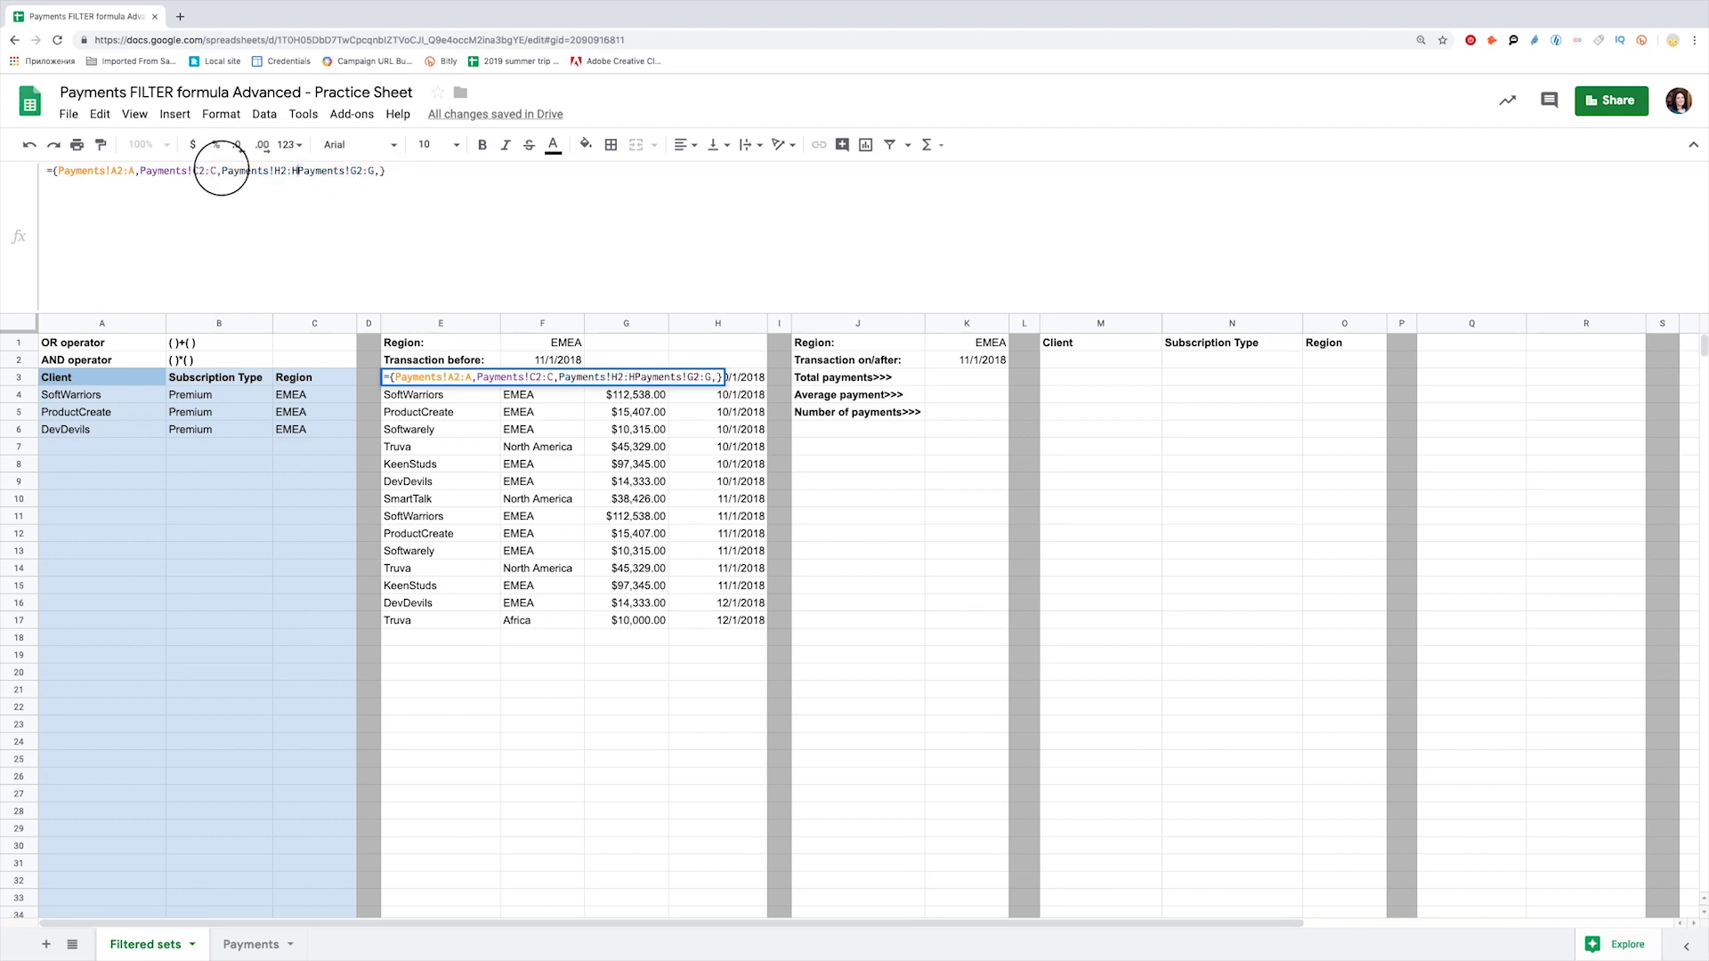
{"action": "type", "text": ","}
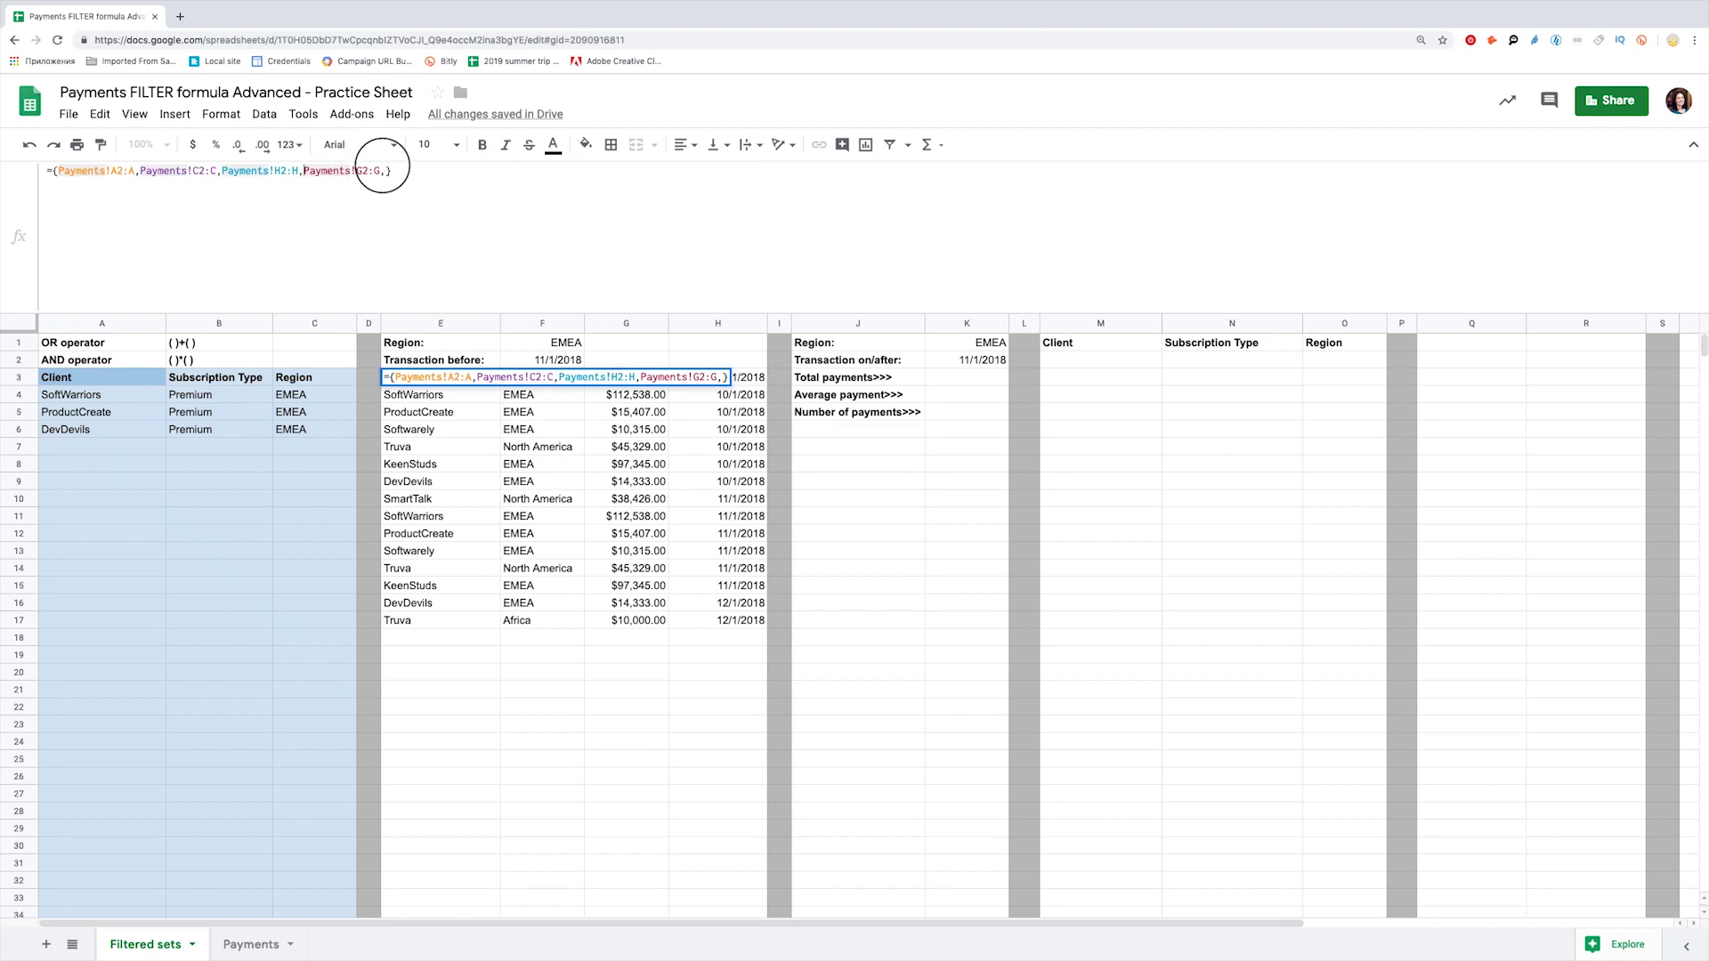
{"action": "left_click", "coordinate": [384, 171]}
{"action": "key", "text": "BackSpace"}
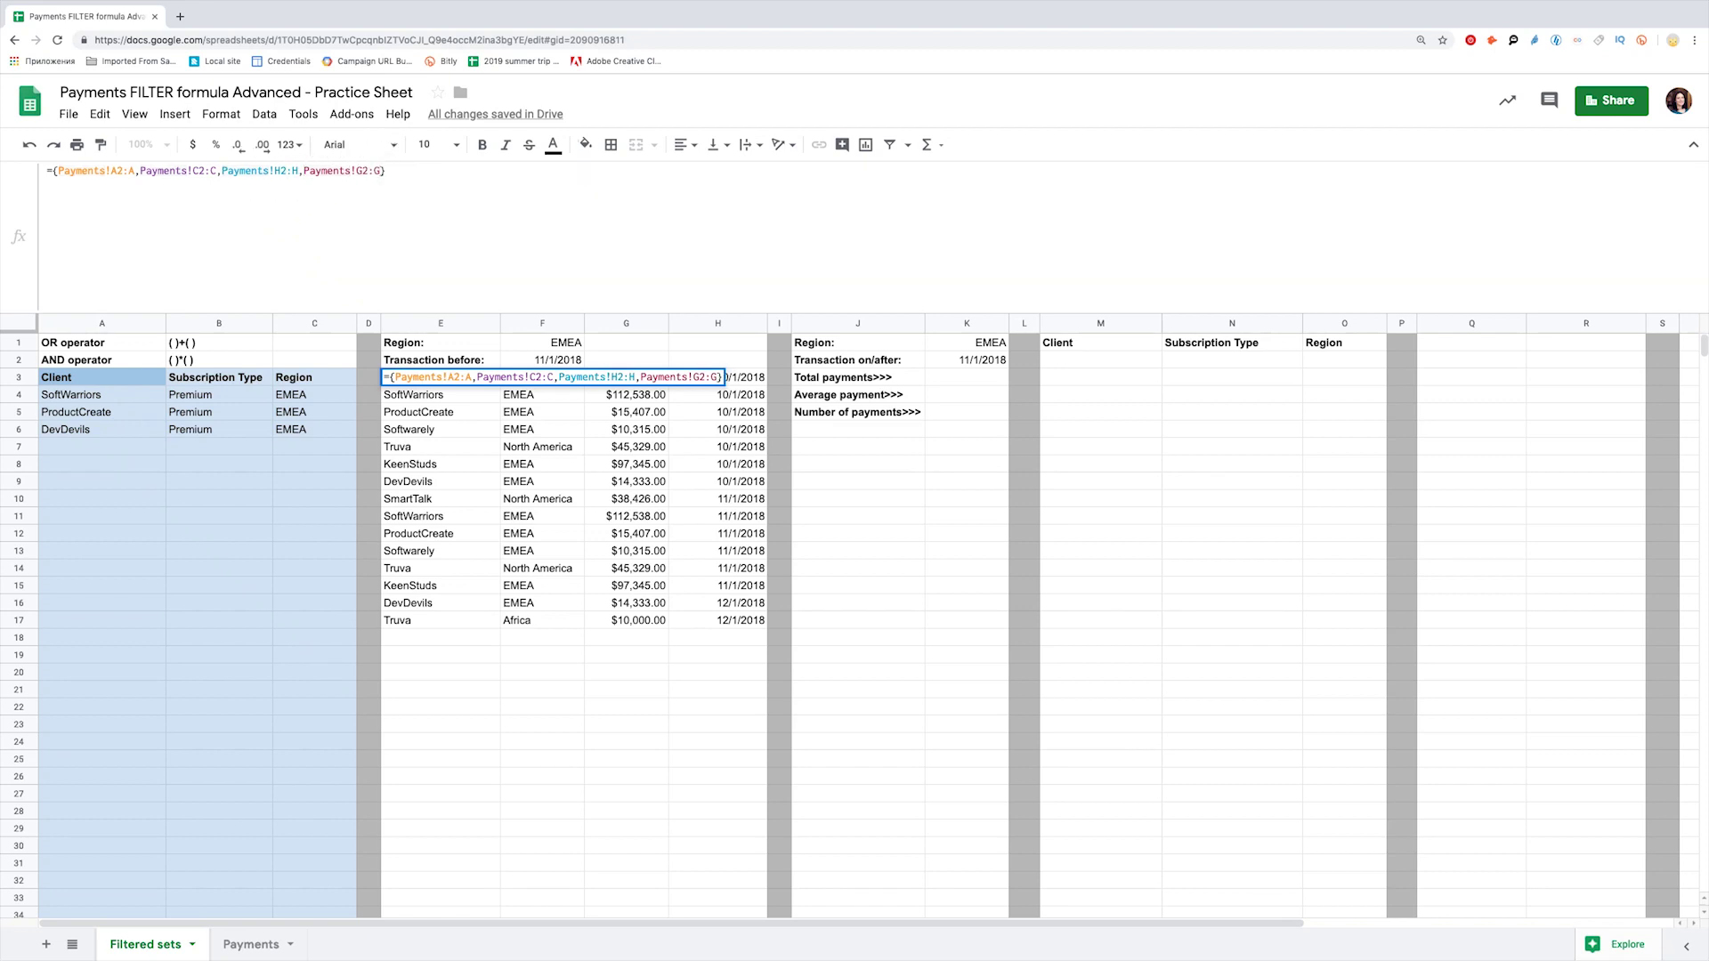
{"action": "key", "text": "Return"}
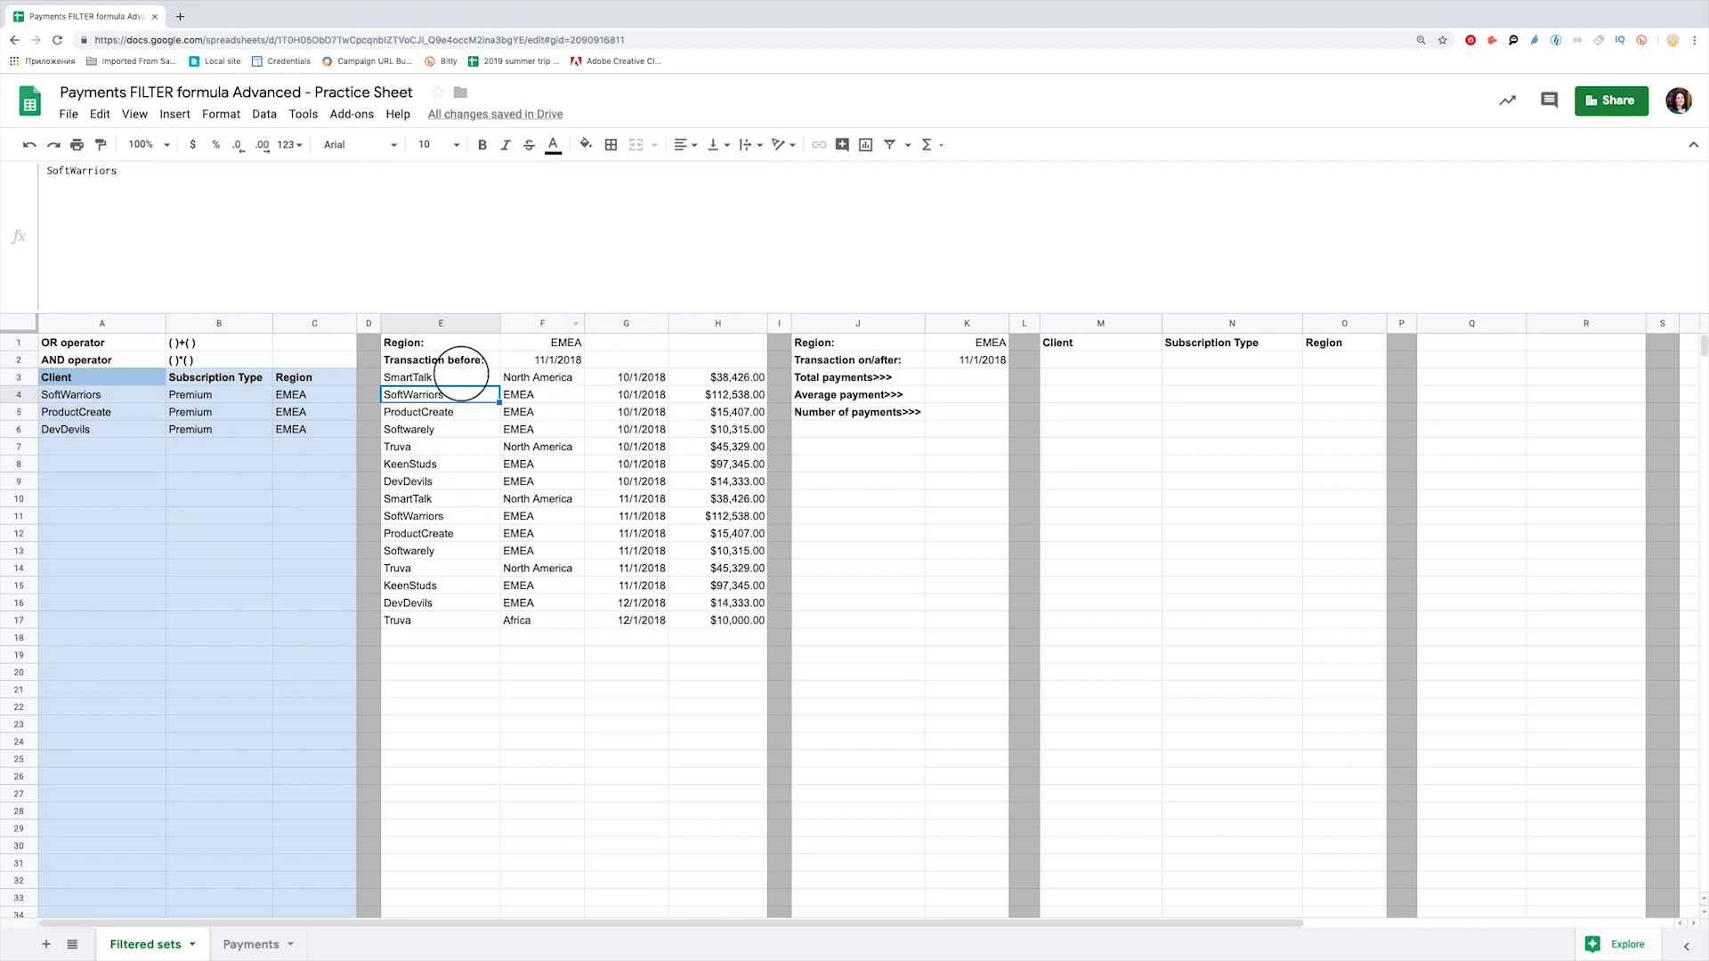
{"action": "left_click", "coordinate": [461, 374]}
Wrap the E3 array in FILTER with condition Payments!C2:C=F1, leaving ten EMEA rows.
{"action": "left_click", "coordinate": [57, 169]}
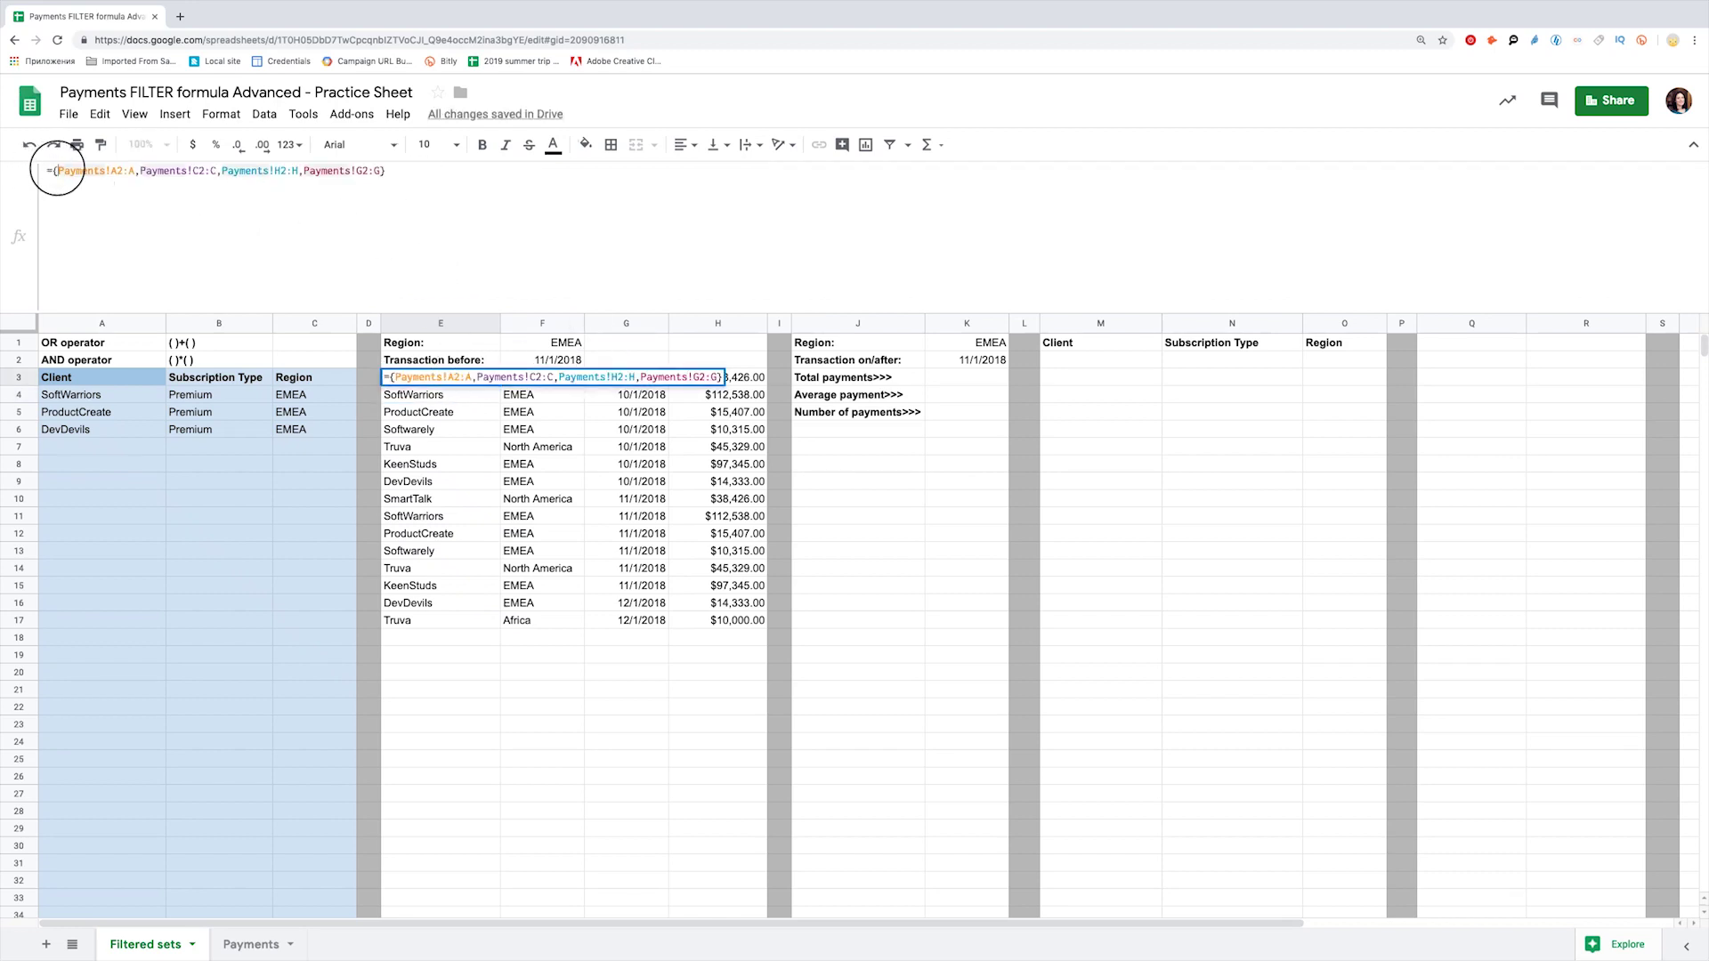
{"action": "type", "text": "FILTER("}
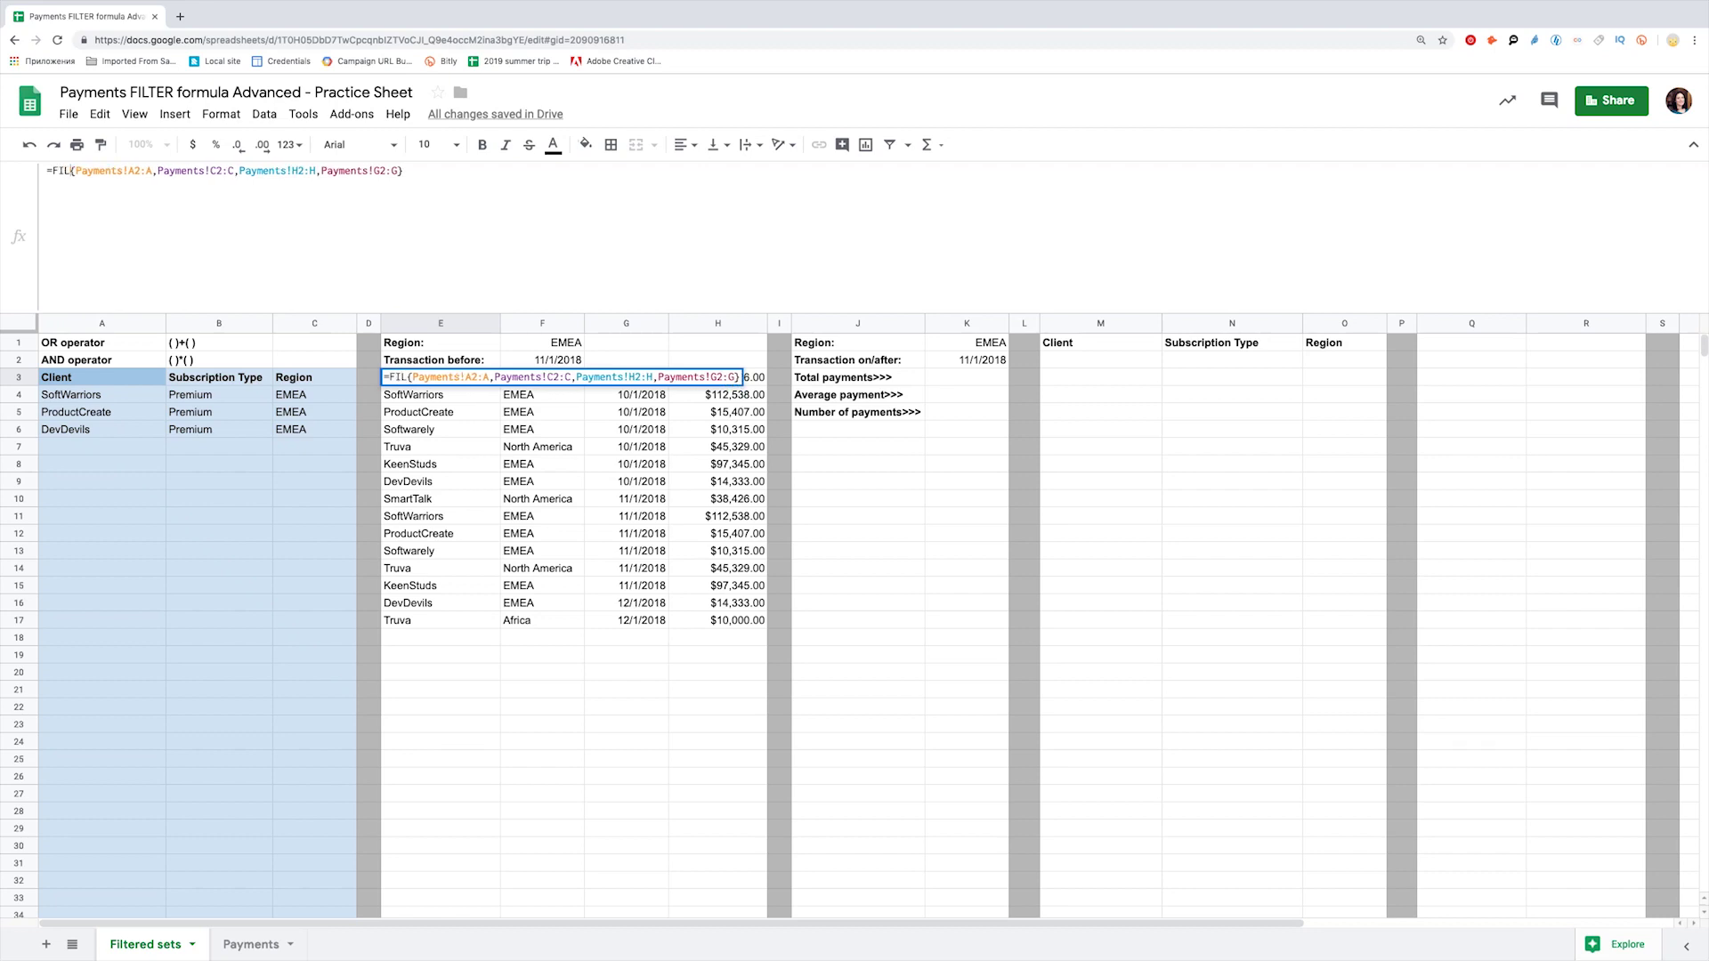
{"action": "key", "text": "ctrl+Return"}
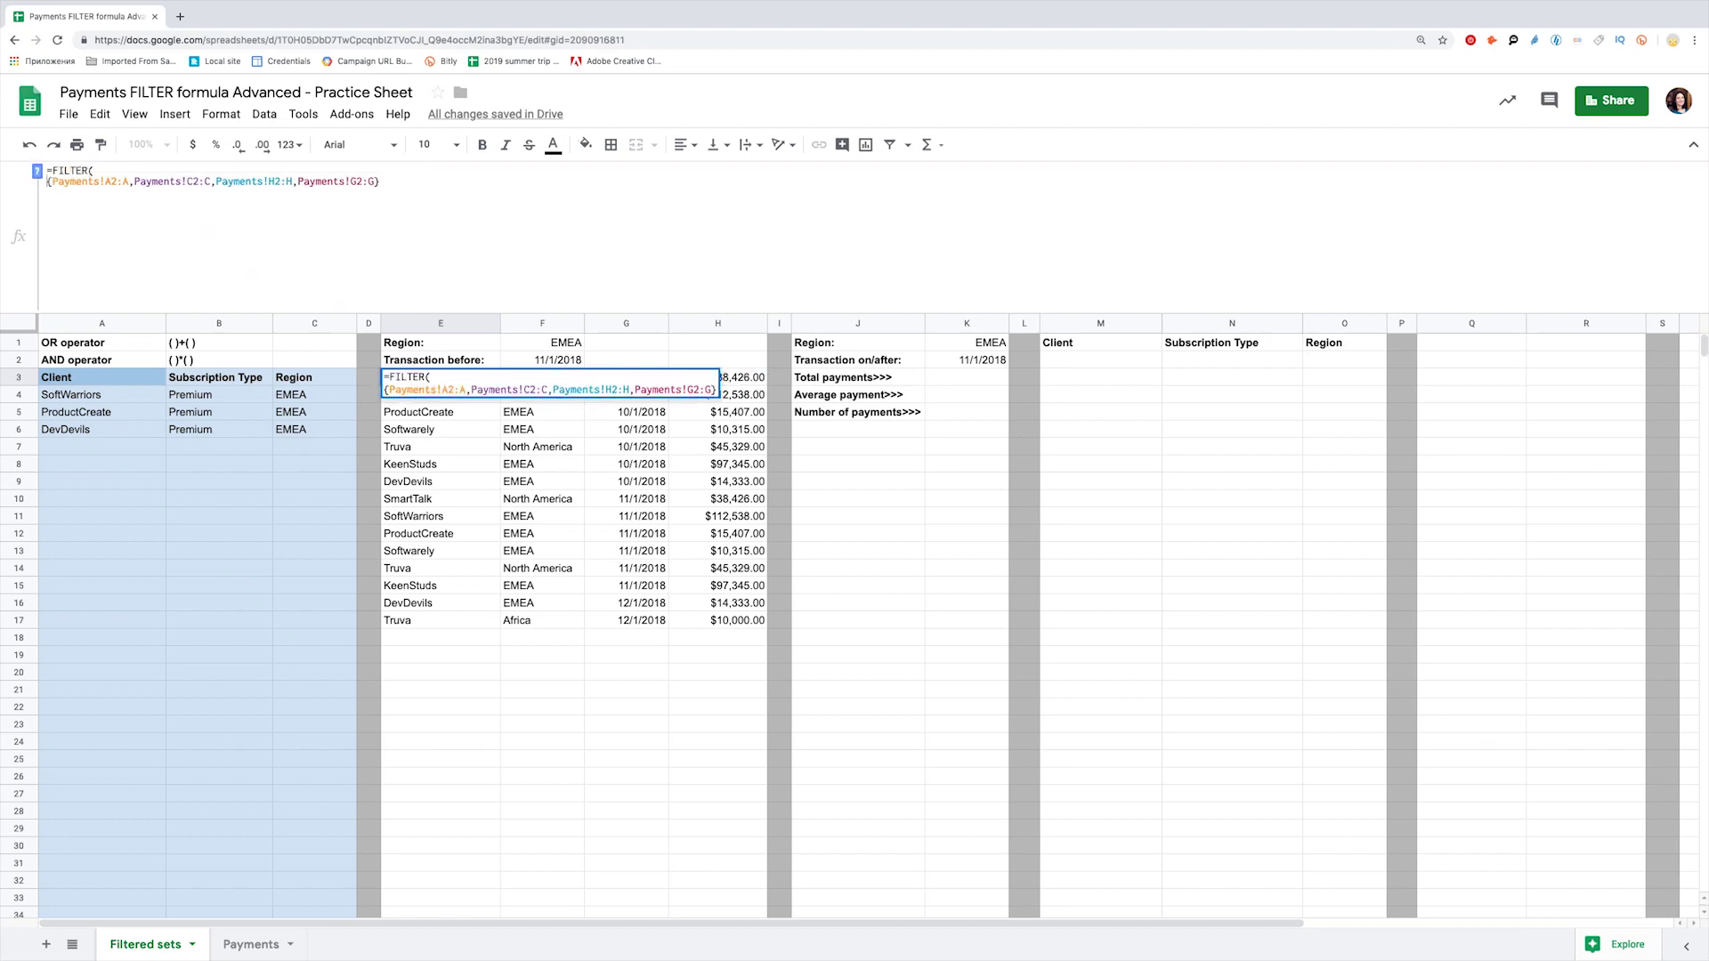
{"action": "left_click", "coordinate": [402, 181]}
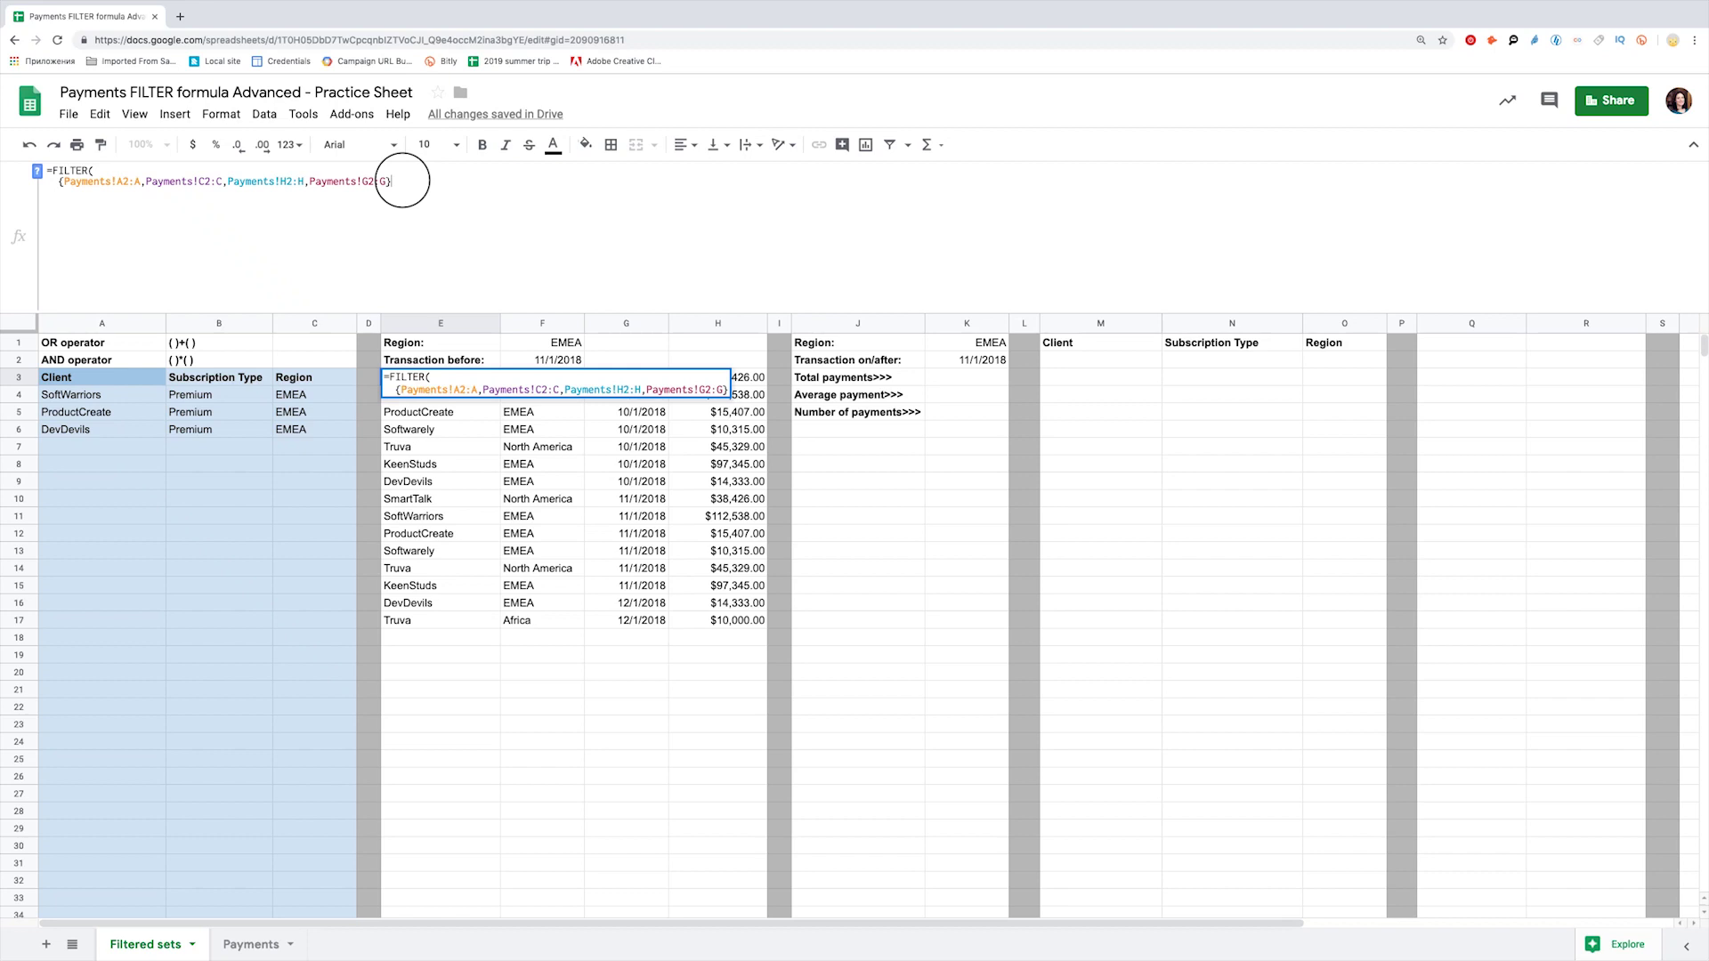
{"action": "type", "text": ","}
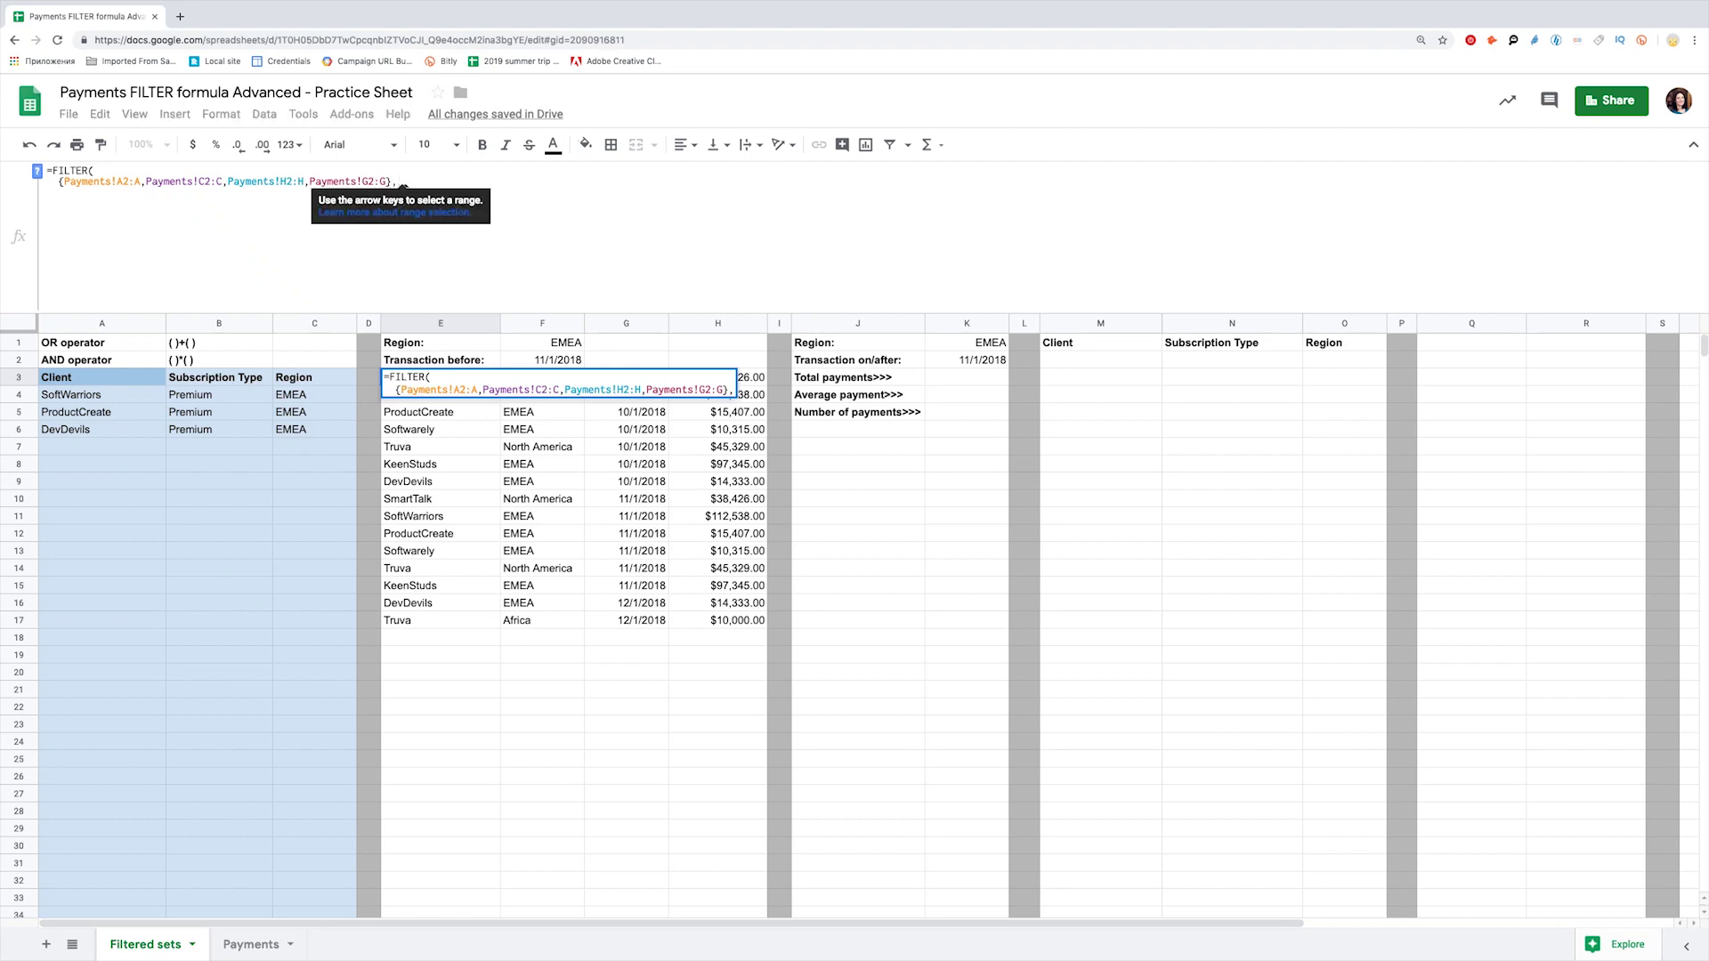
{"action": "key", "text": "ctrl+Return"}
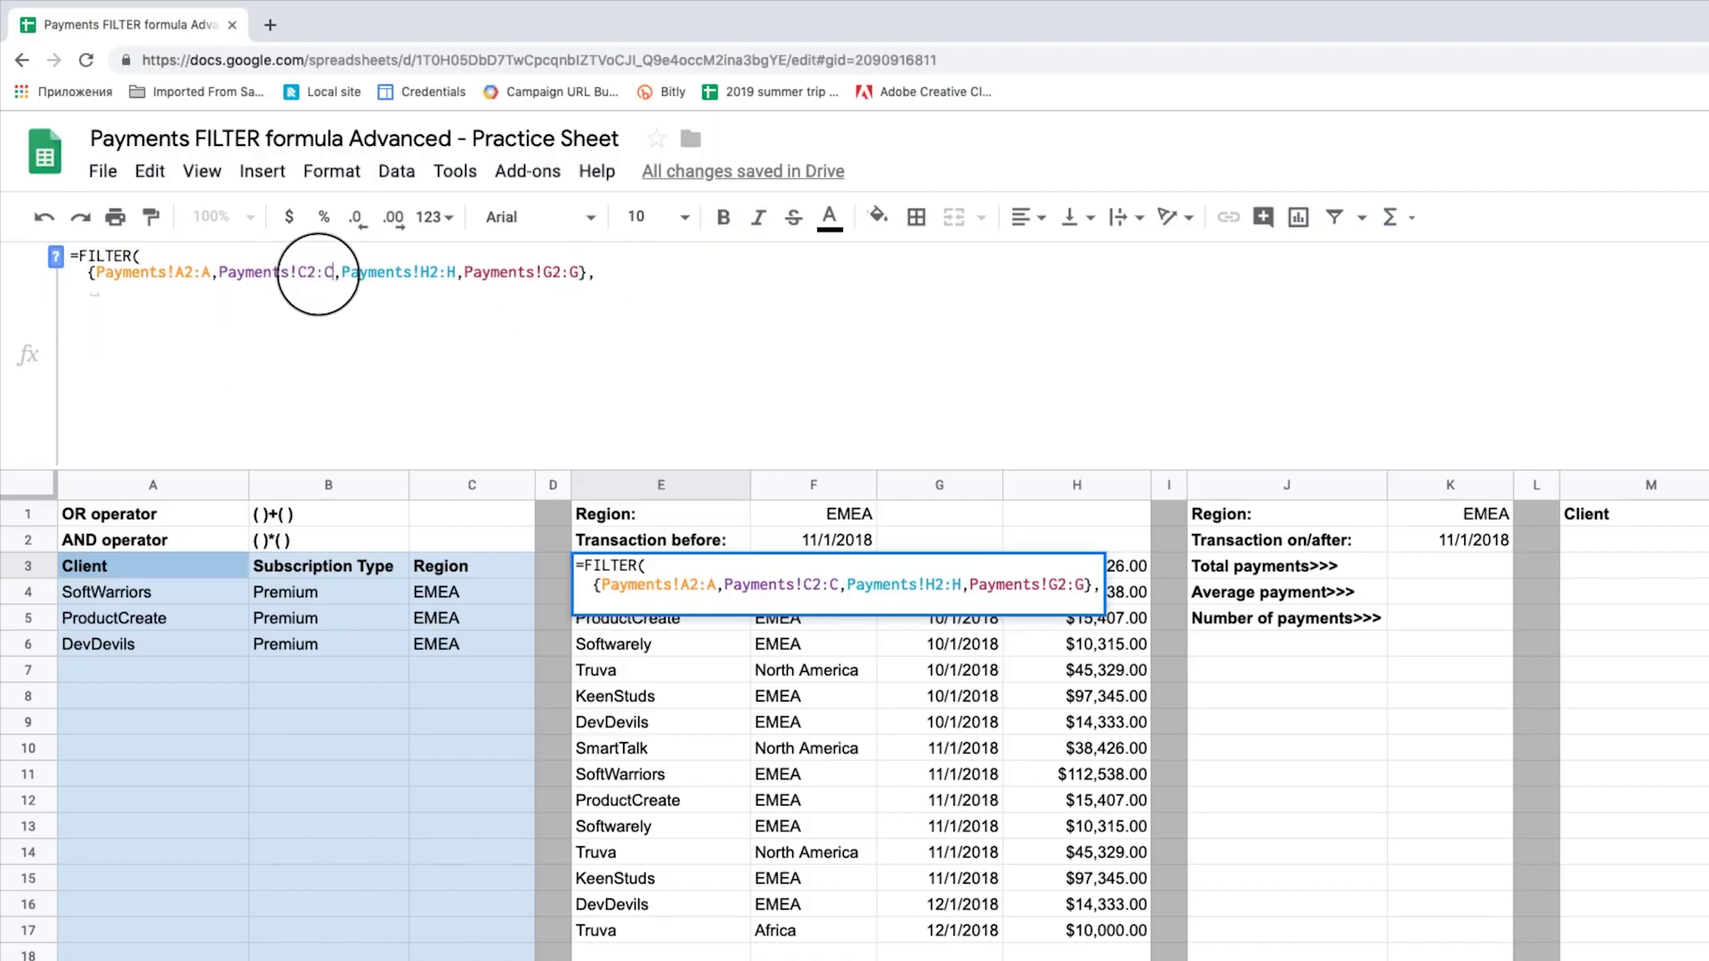
{"action": "left_click_drag", "start_coordinate": [333, 272], "coordinate": [221, 274]}
{"action": "key", "text": "super+c"}
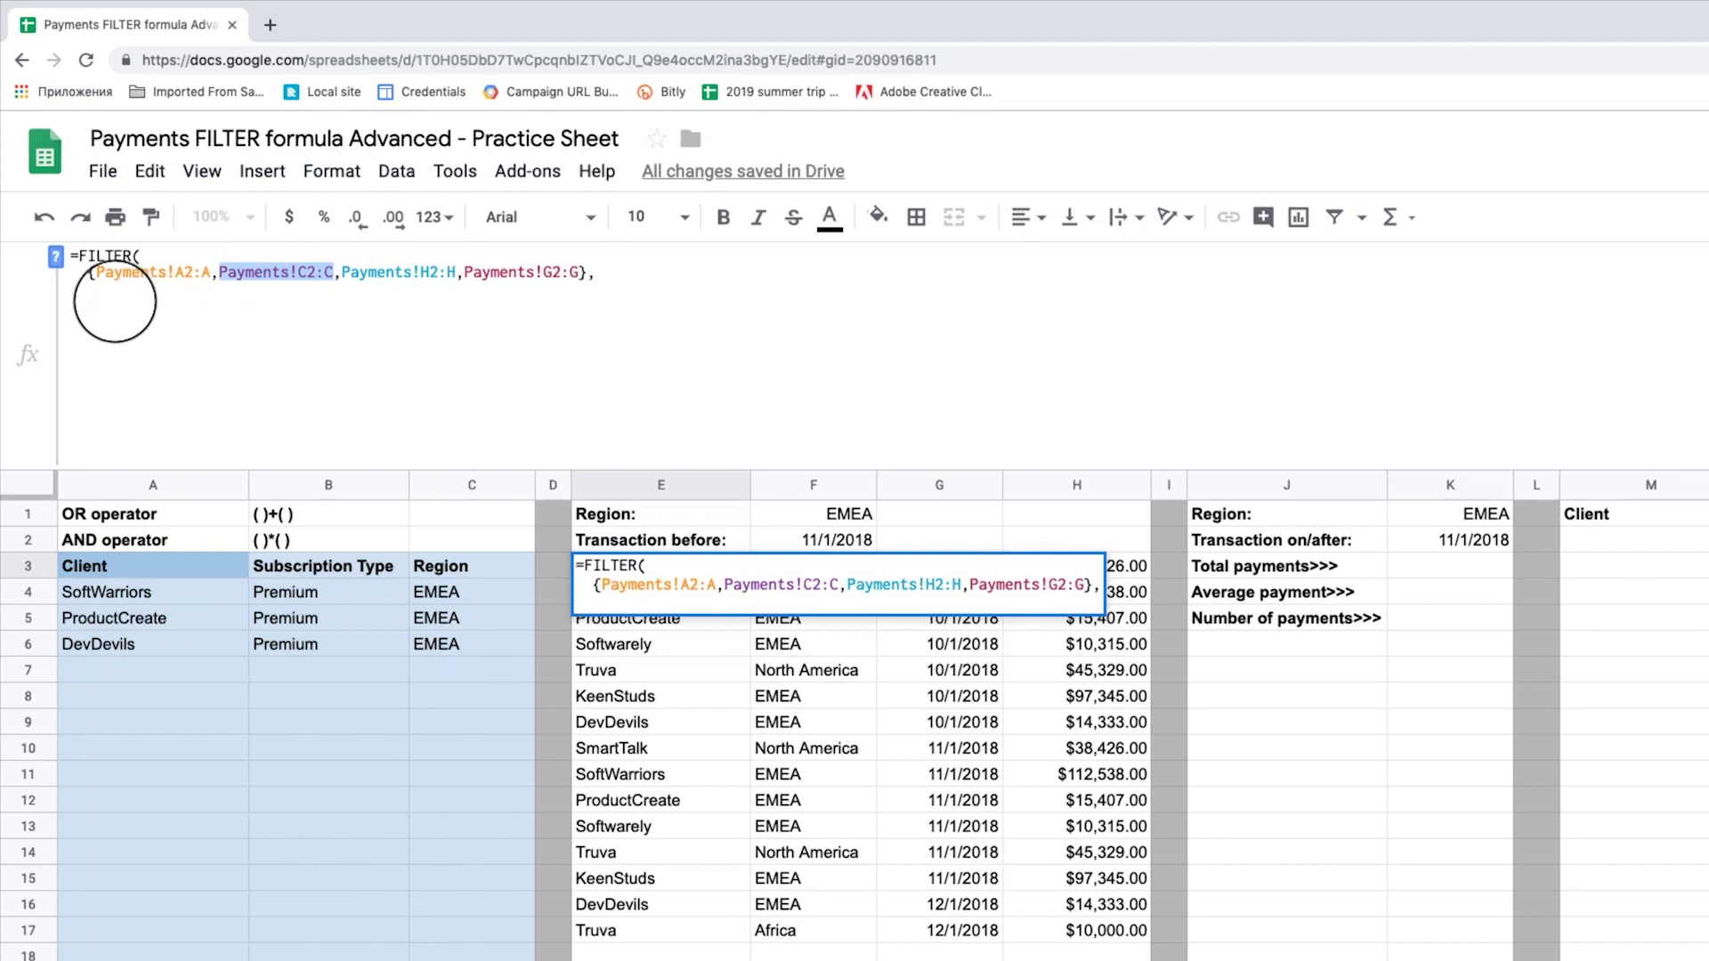
{"action": "left_click", "coordinate": [108, 295]}
{"action": "key", "text": "super+v"}
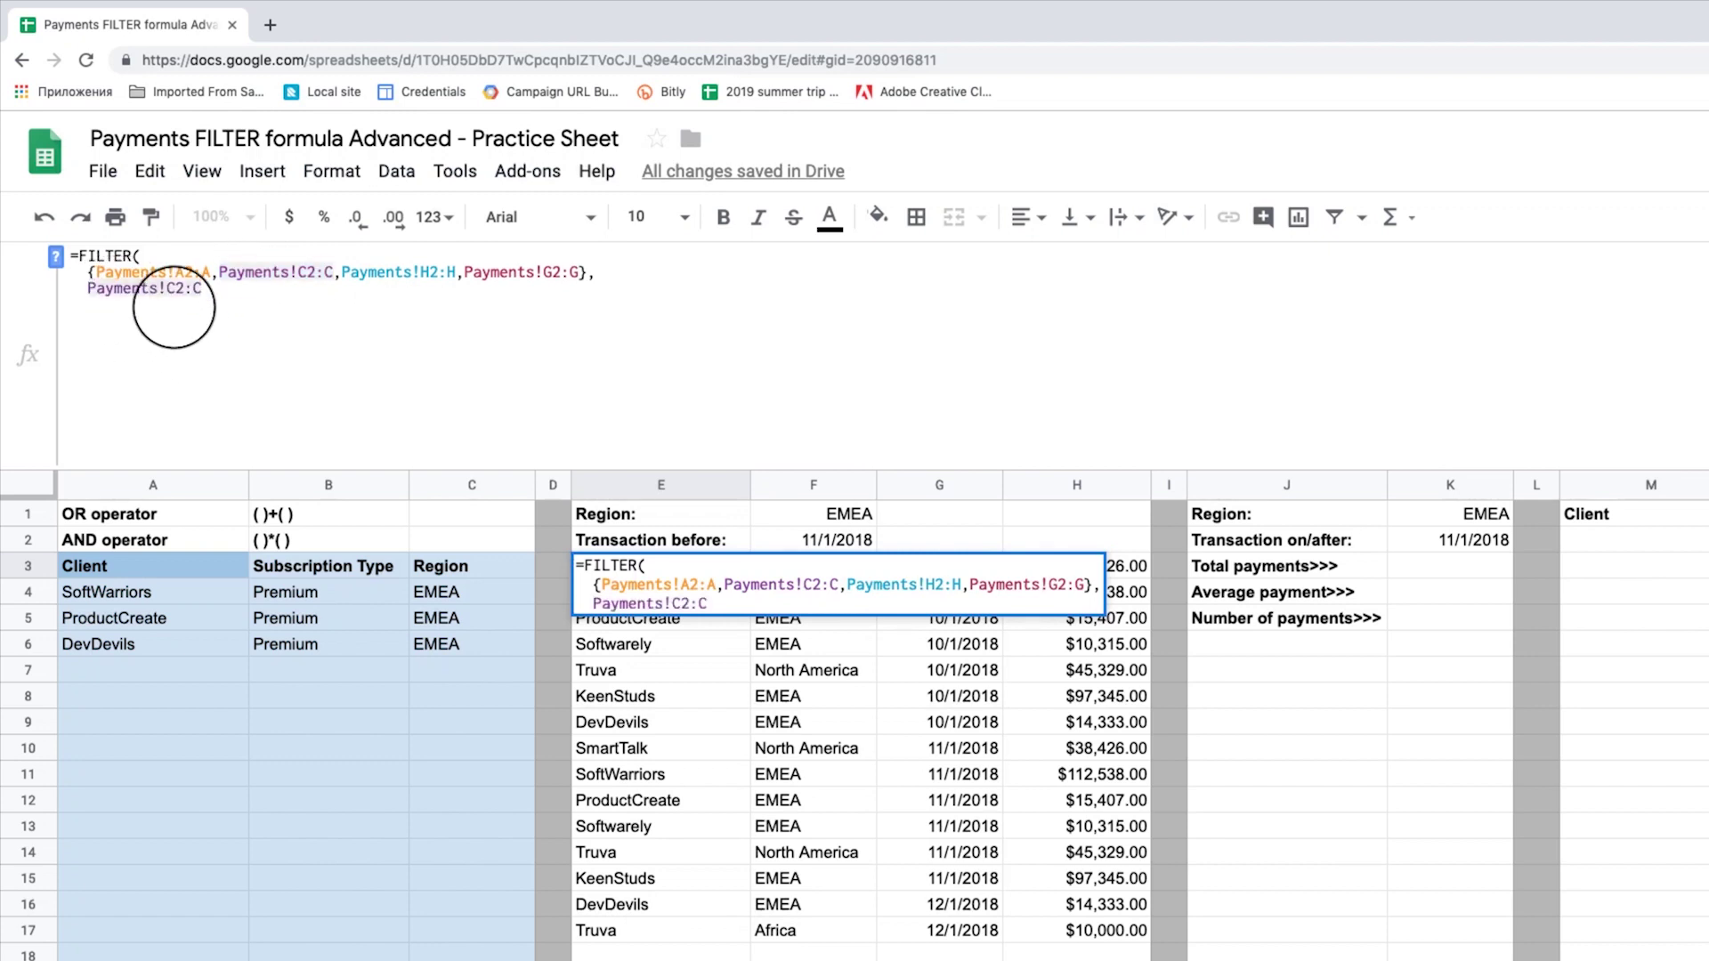
{"action": "type", "text": "="}
{"action": "left_click", "coordinate": [832, 514]}
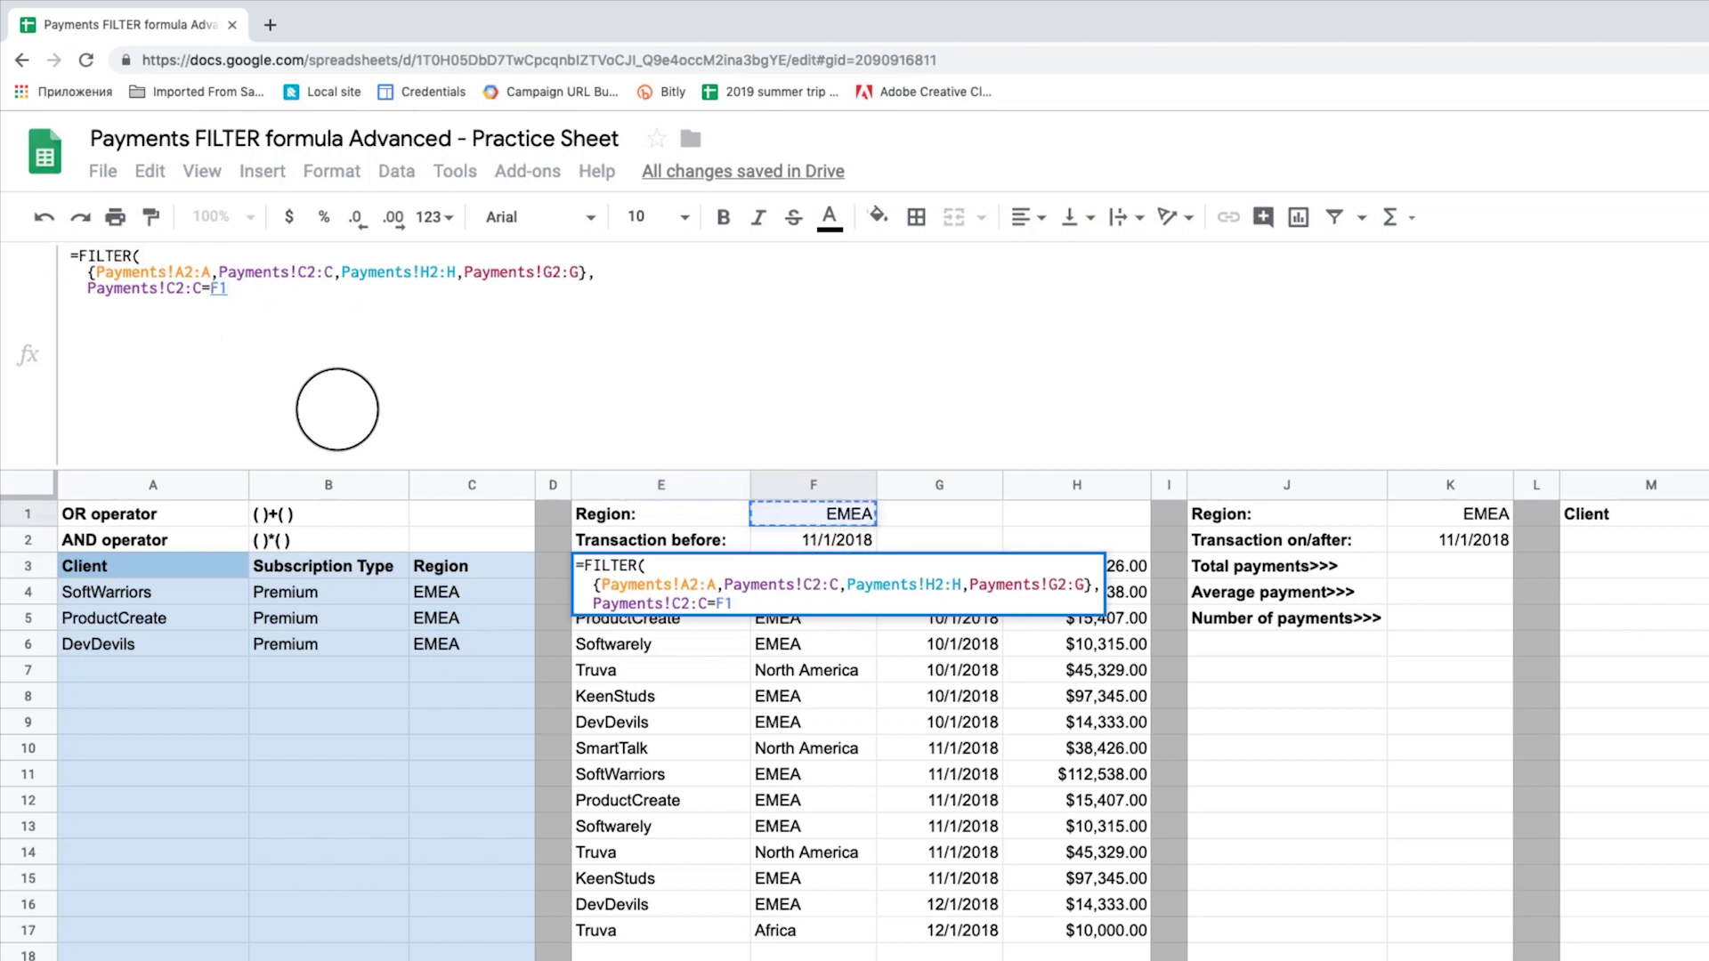
{"action": "key", "text": "Return"}
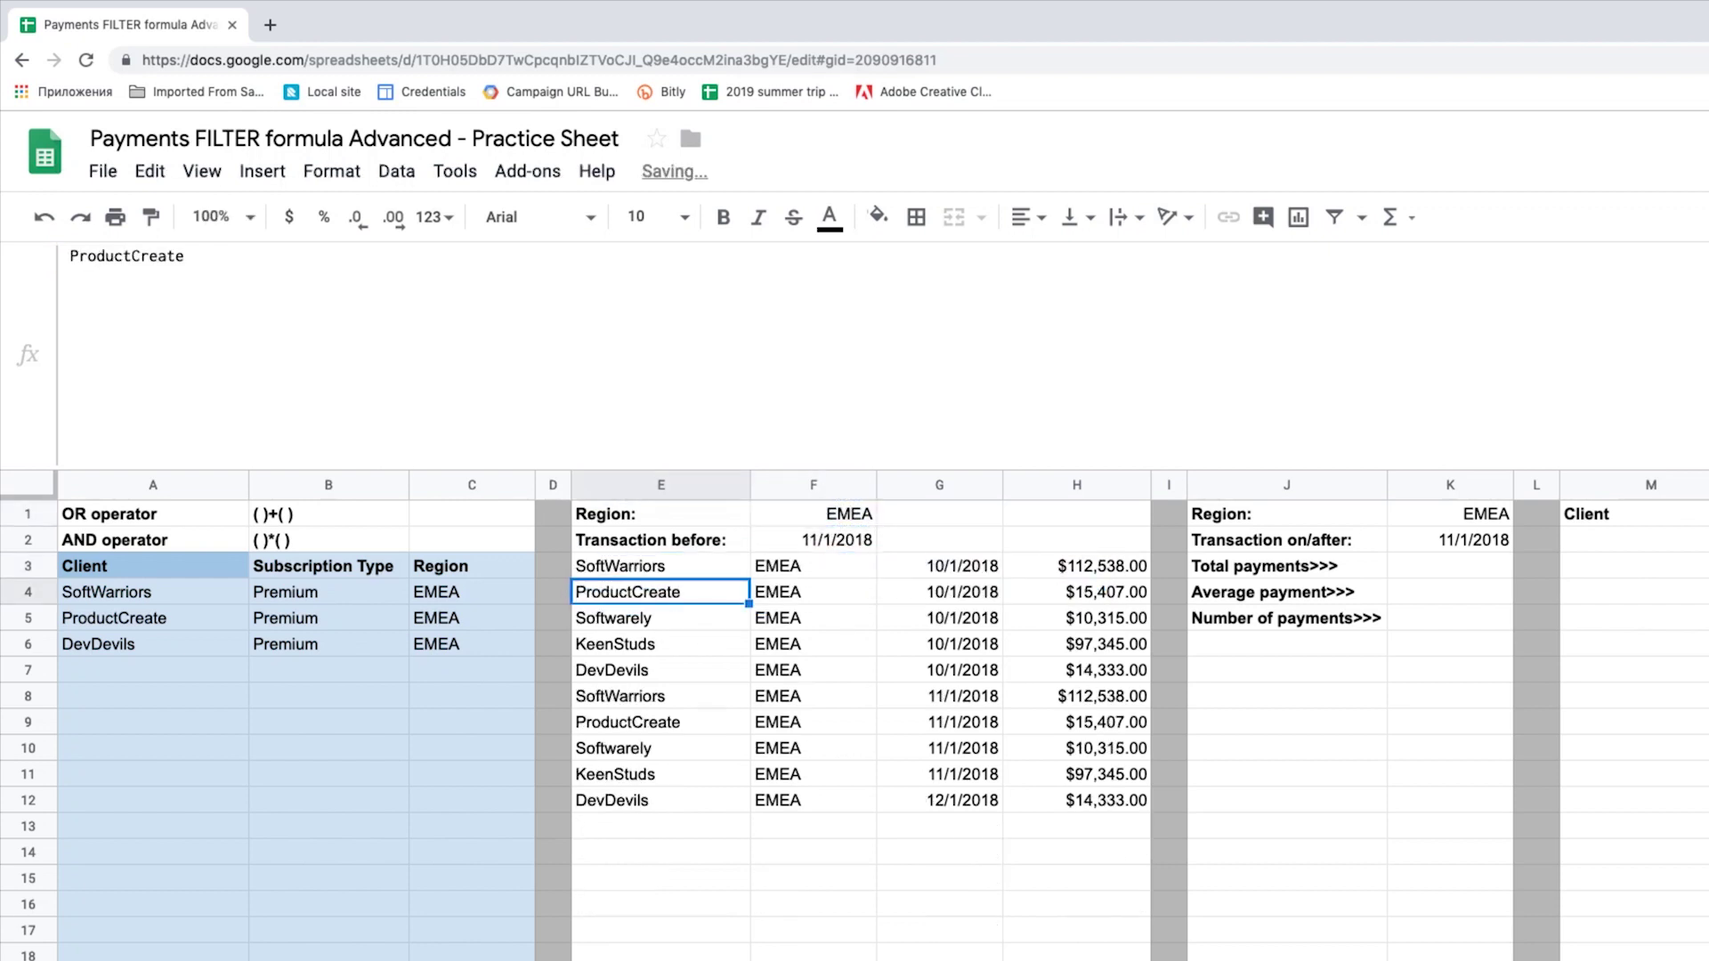
Enclose the E3 FILTER in outer braces and open a nested header array.
{"action": "left_click", "coordinate": [458, 376]}
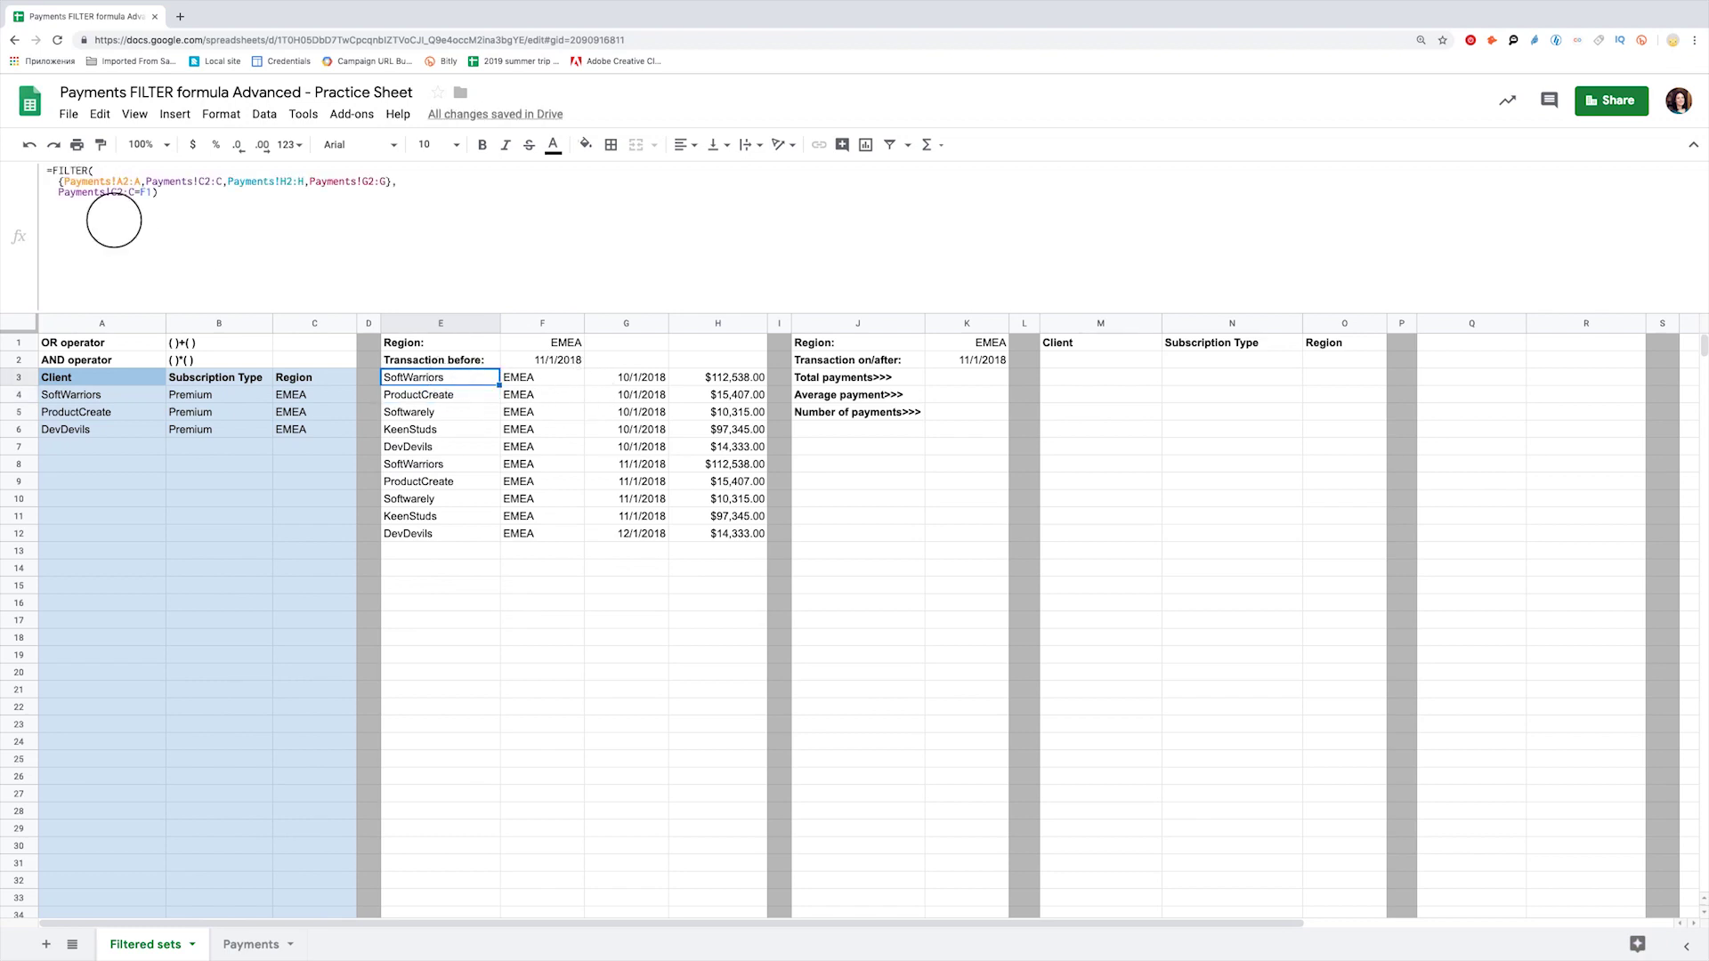
{"action": "left_click", "coordinate": [51, 170]}
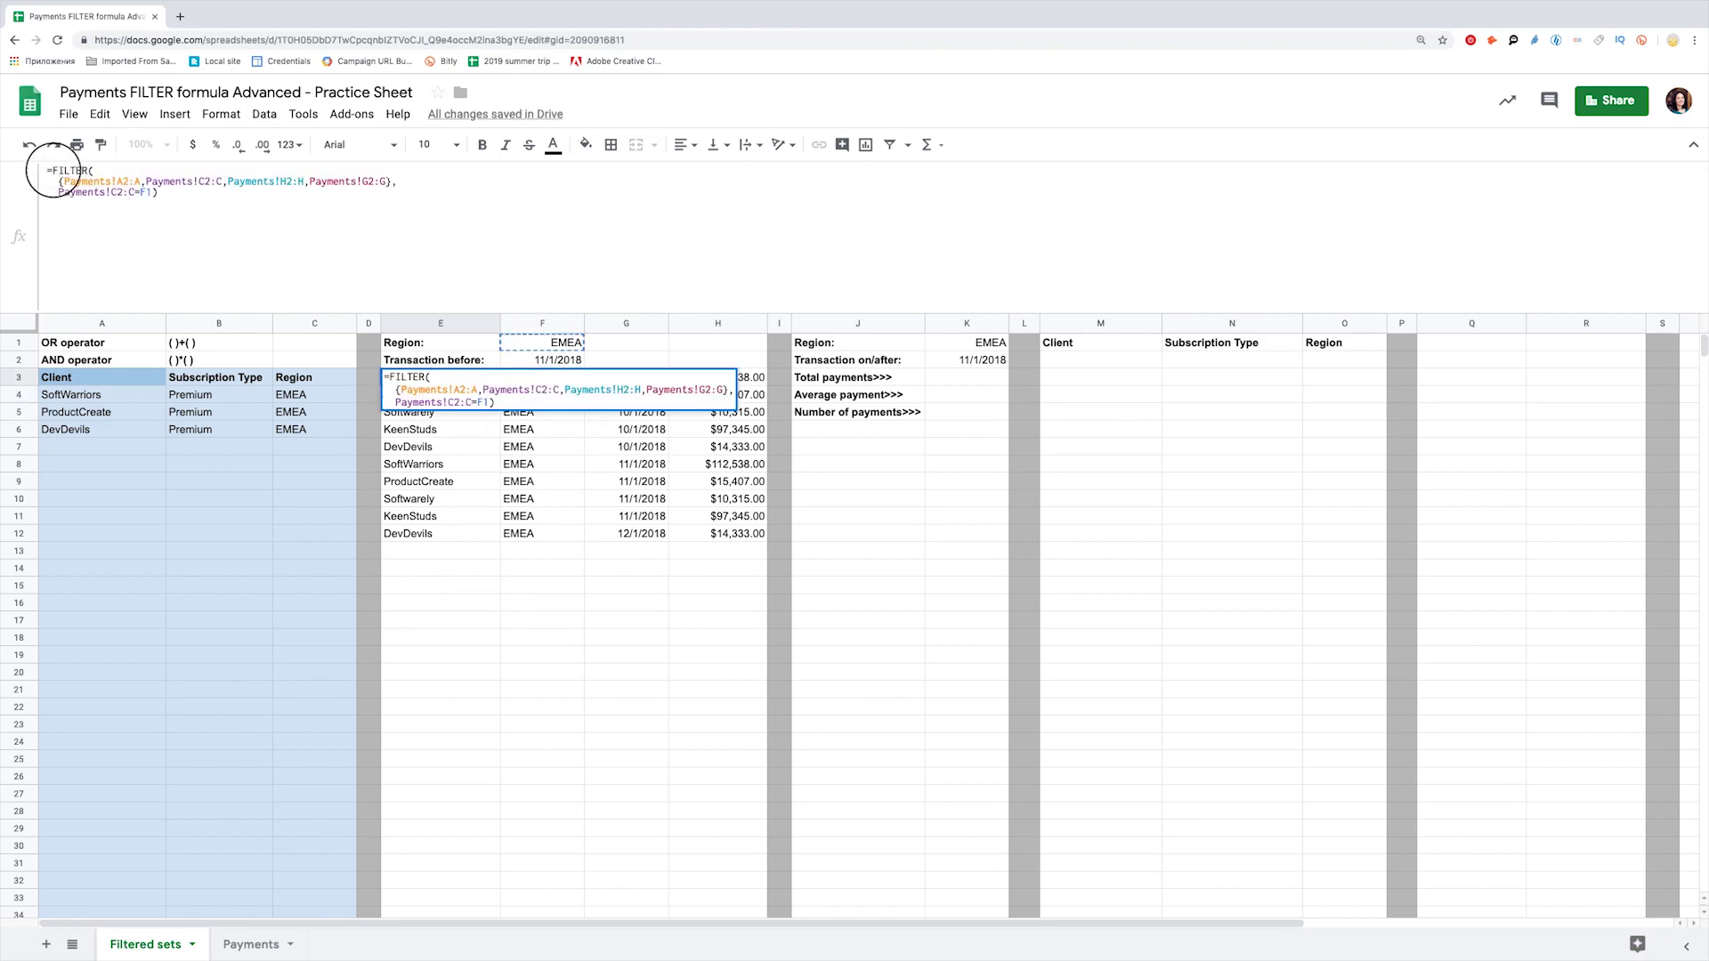
{"action": "type", "text": "{"}
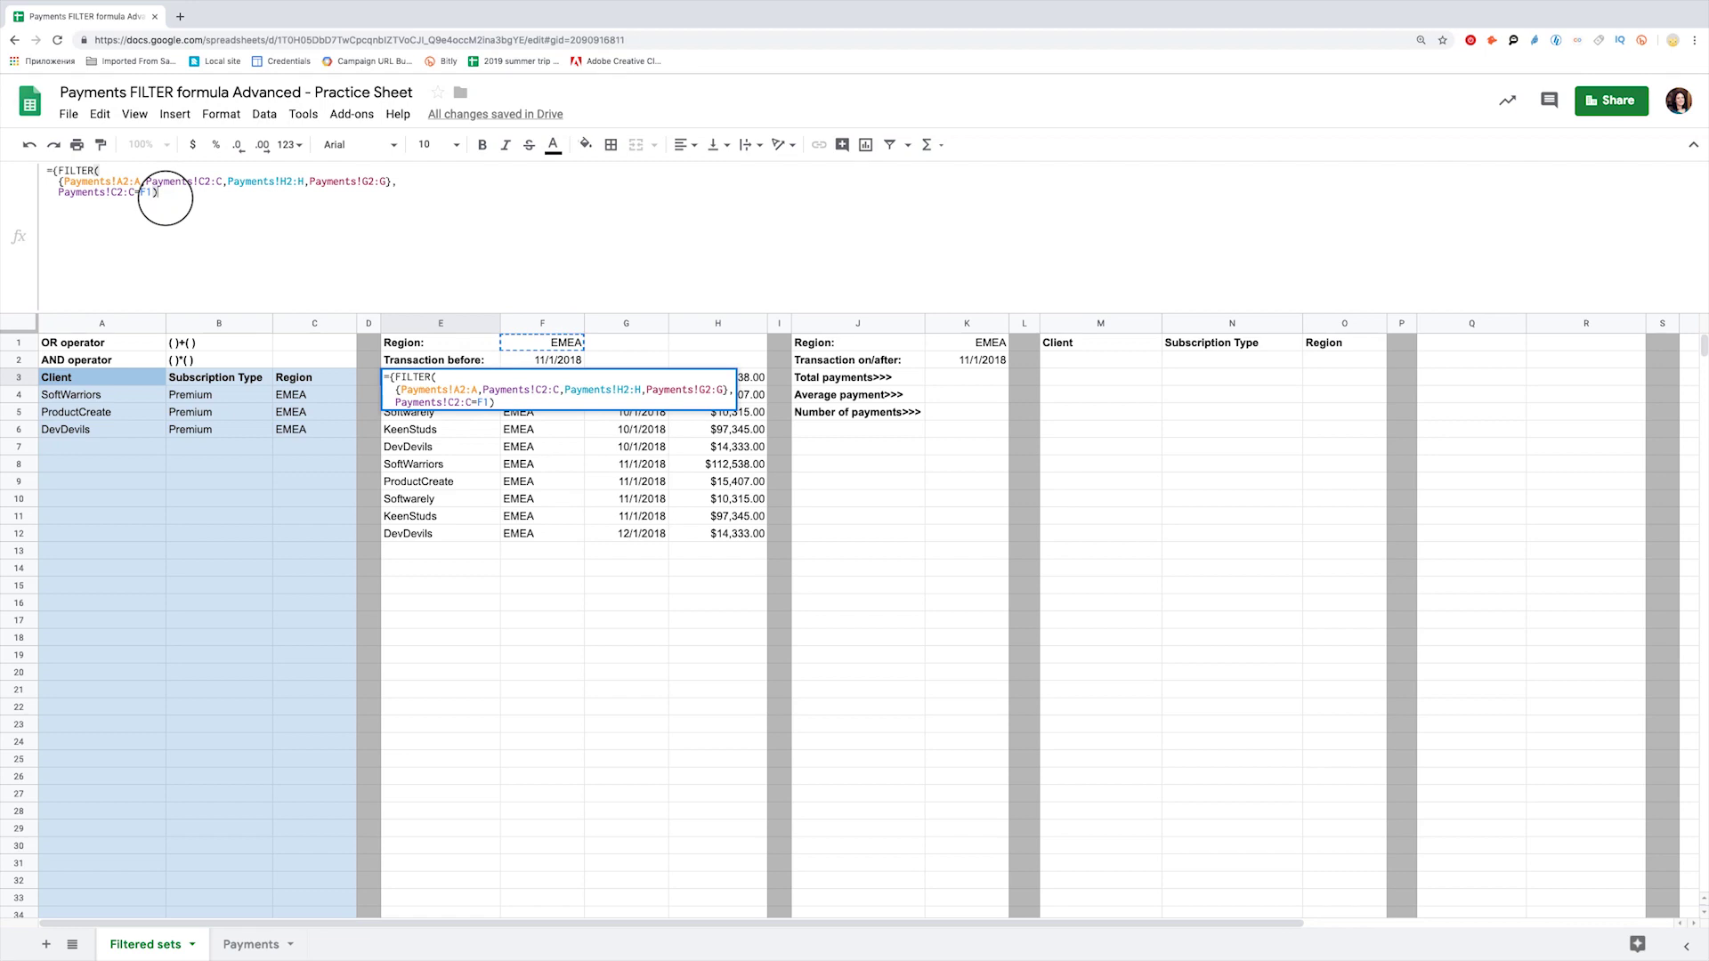
{"action": "left_click", "coordinate": [166, 197]}
{"action": "key", "text": "alt+Return"}
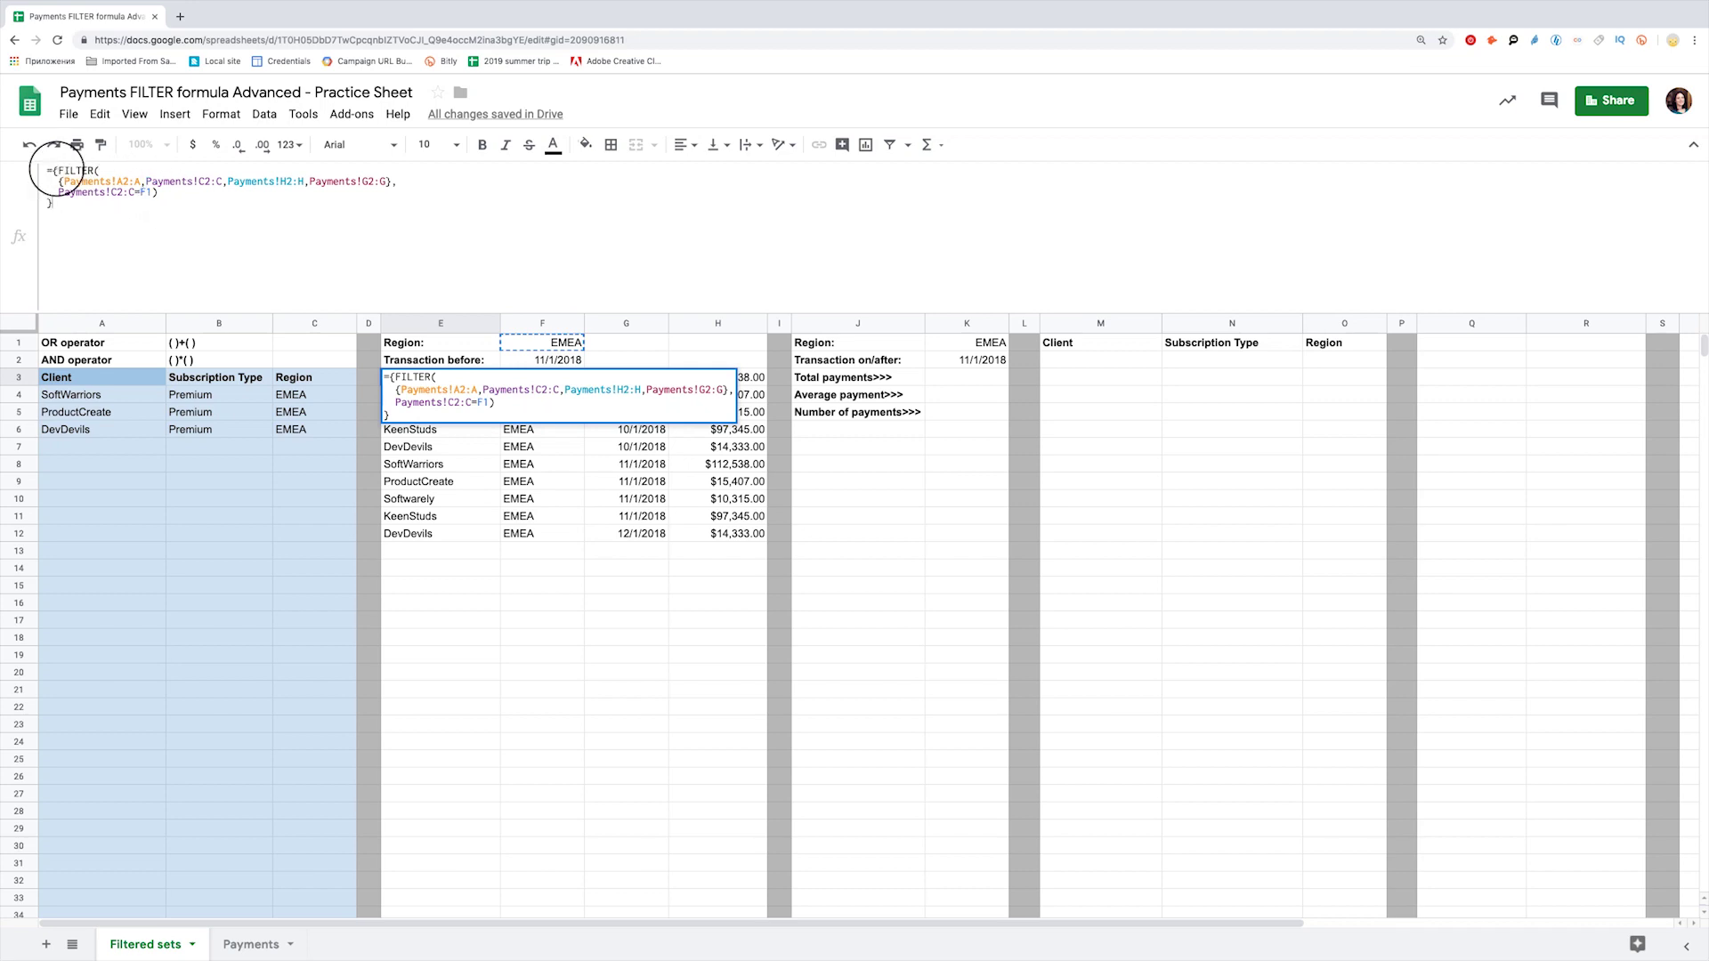
{"action": "left_click", "coordinate": [55, 170]}
{"action": "type", "text": "{"}
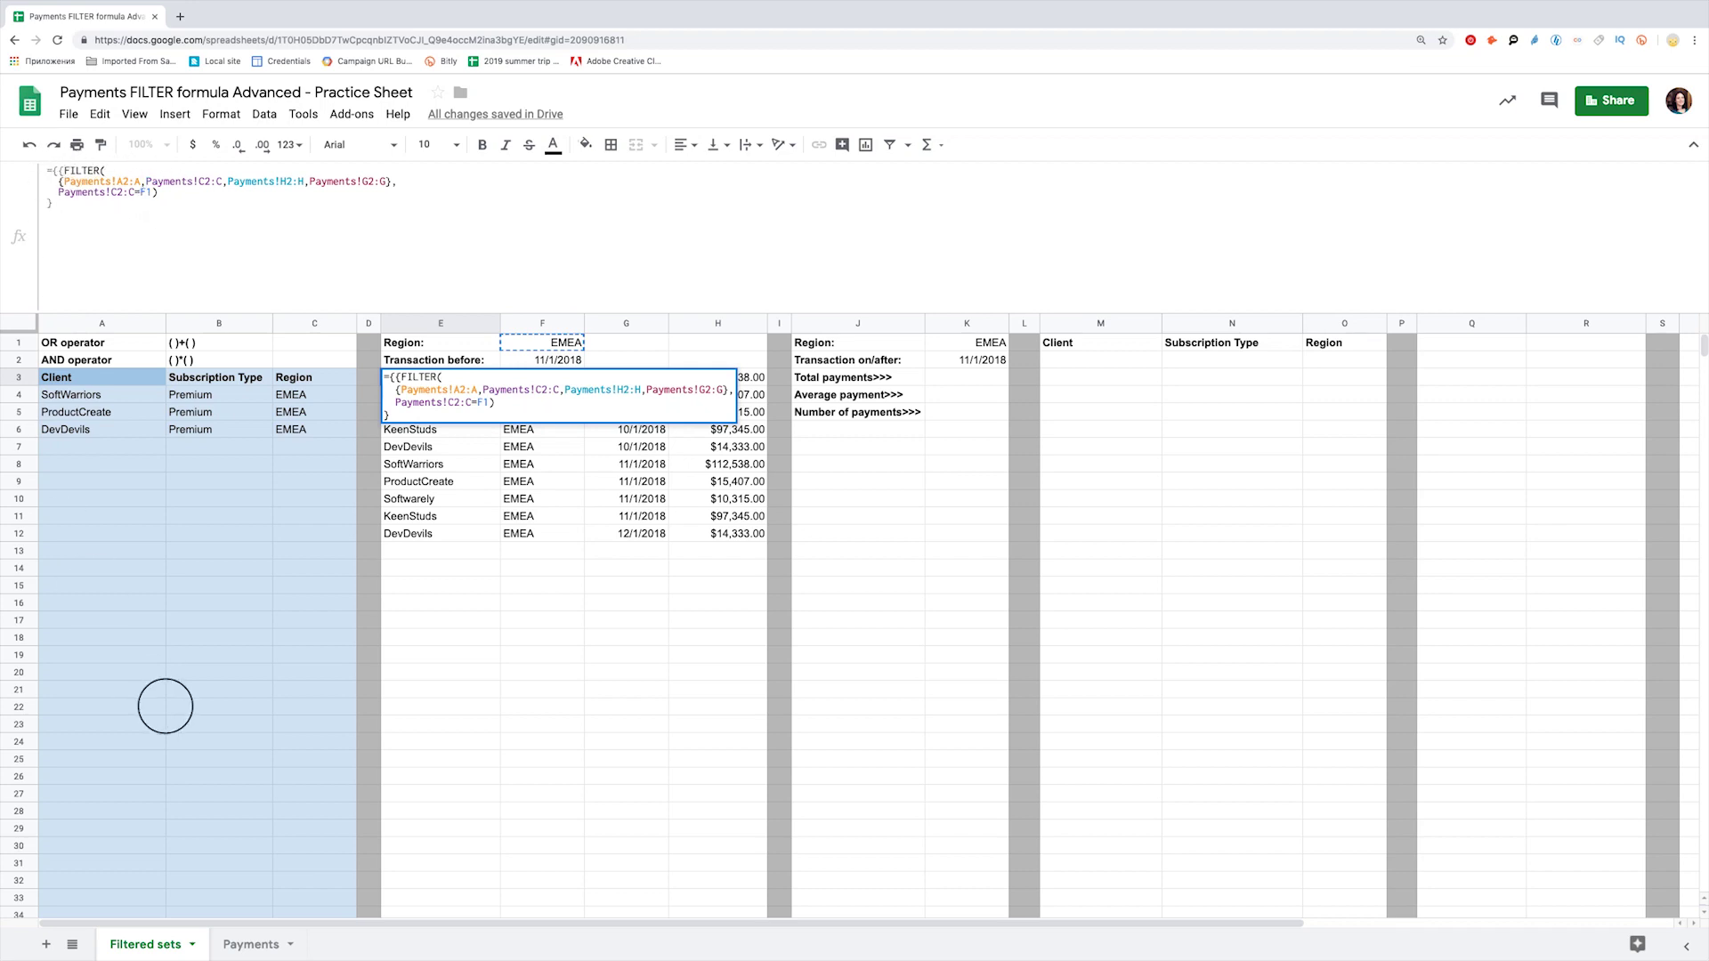
Add Payments headers A1, C1, H1, G1 above the EMEA rows and indent the lines.
{"action": "left_click", "coordinate": [236, 941]}
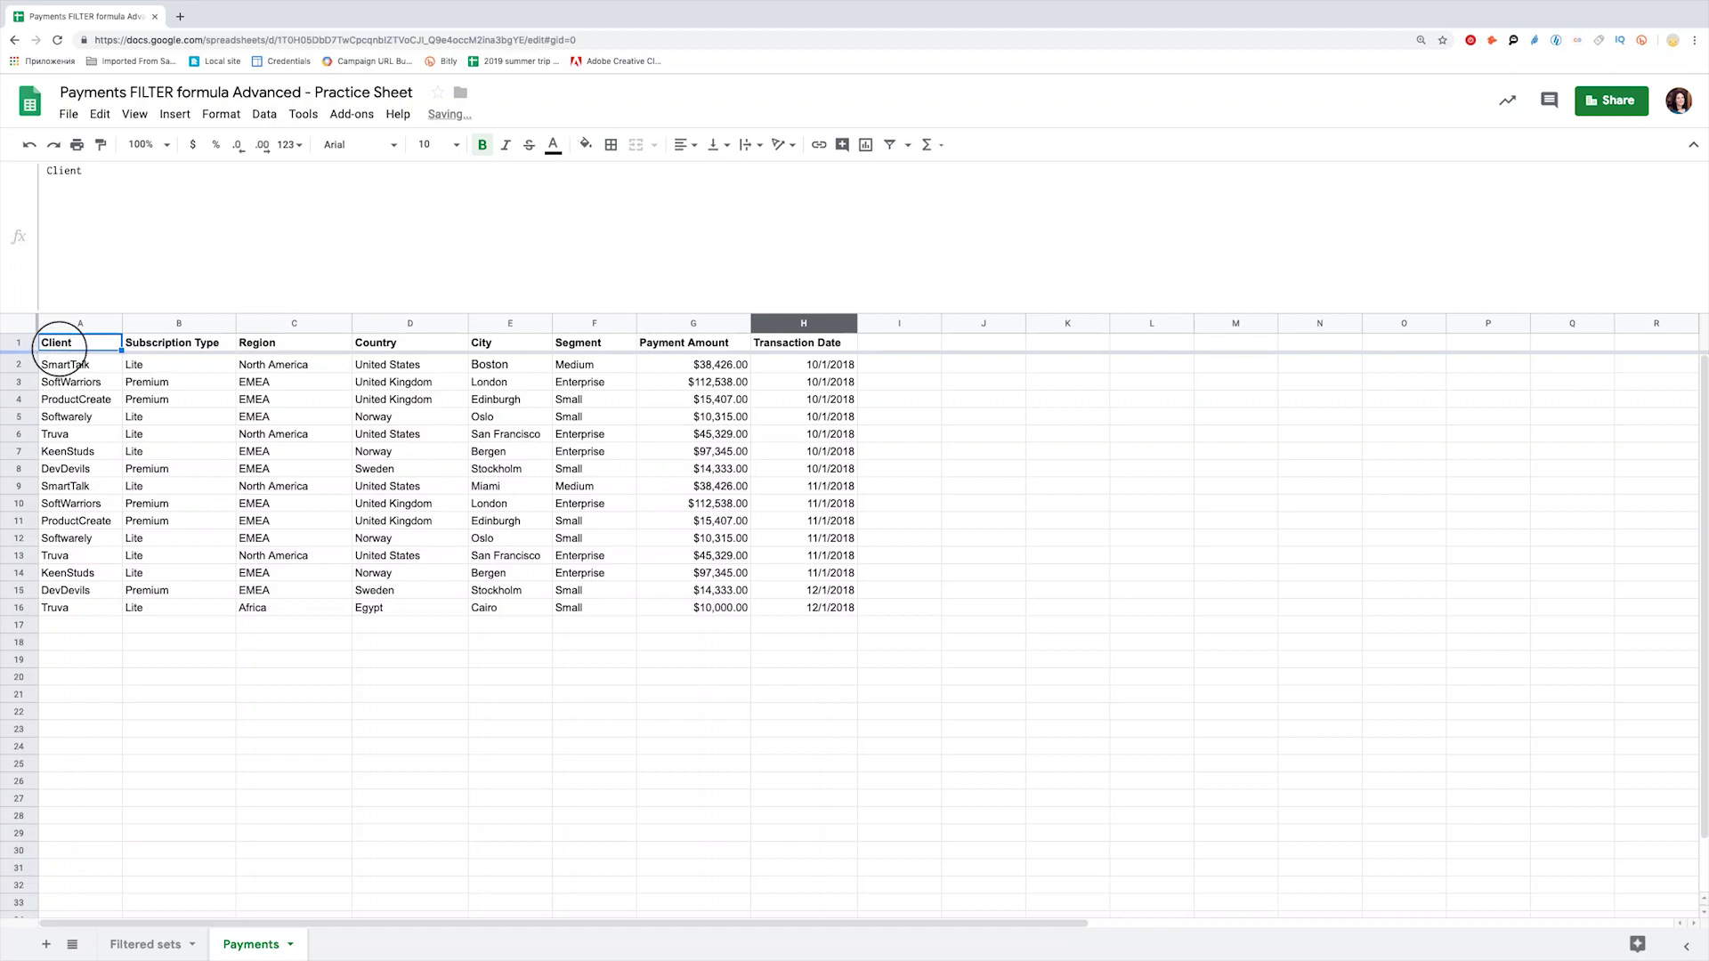
{"action": "left_click", "coordinate": [63, 340]}
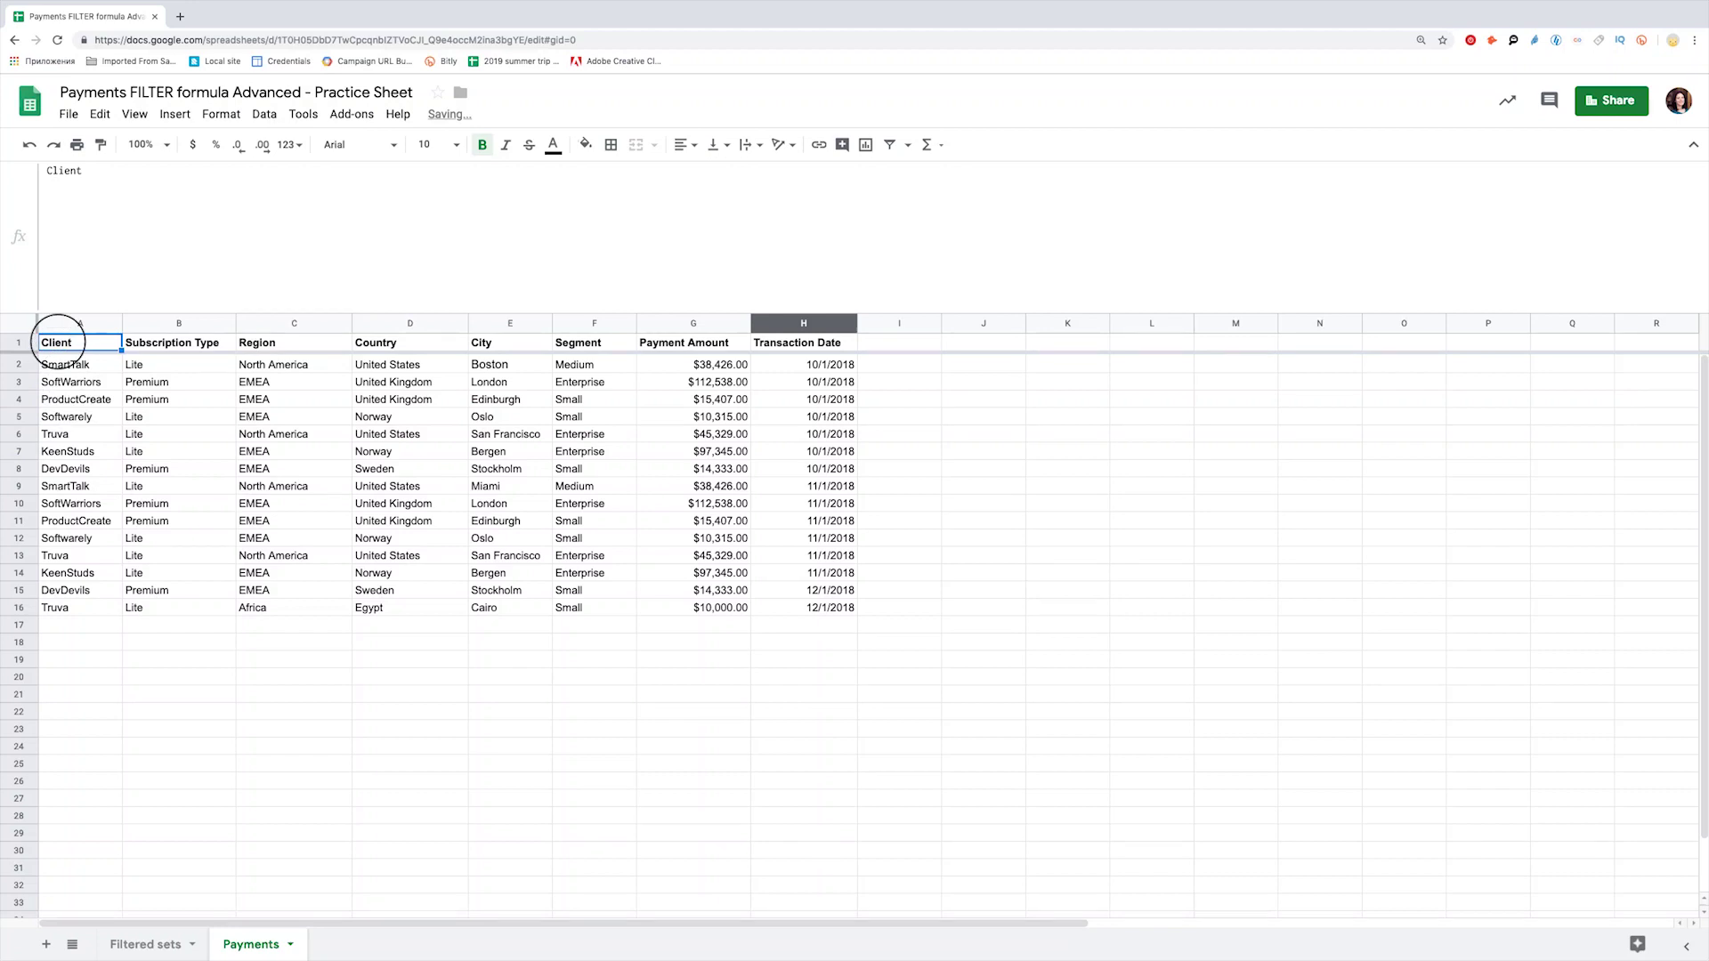
{"action": "left_click", "coordinate": [141, 942]}
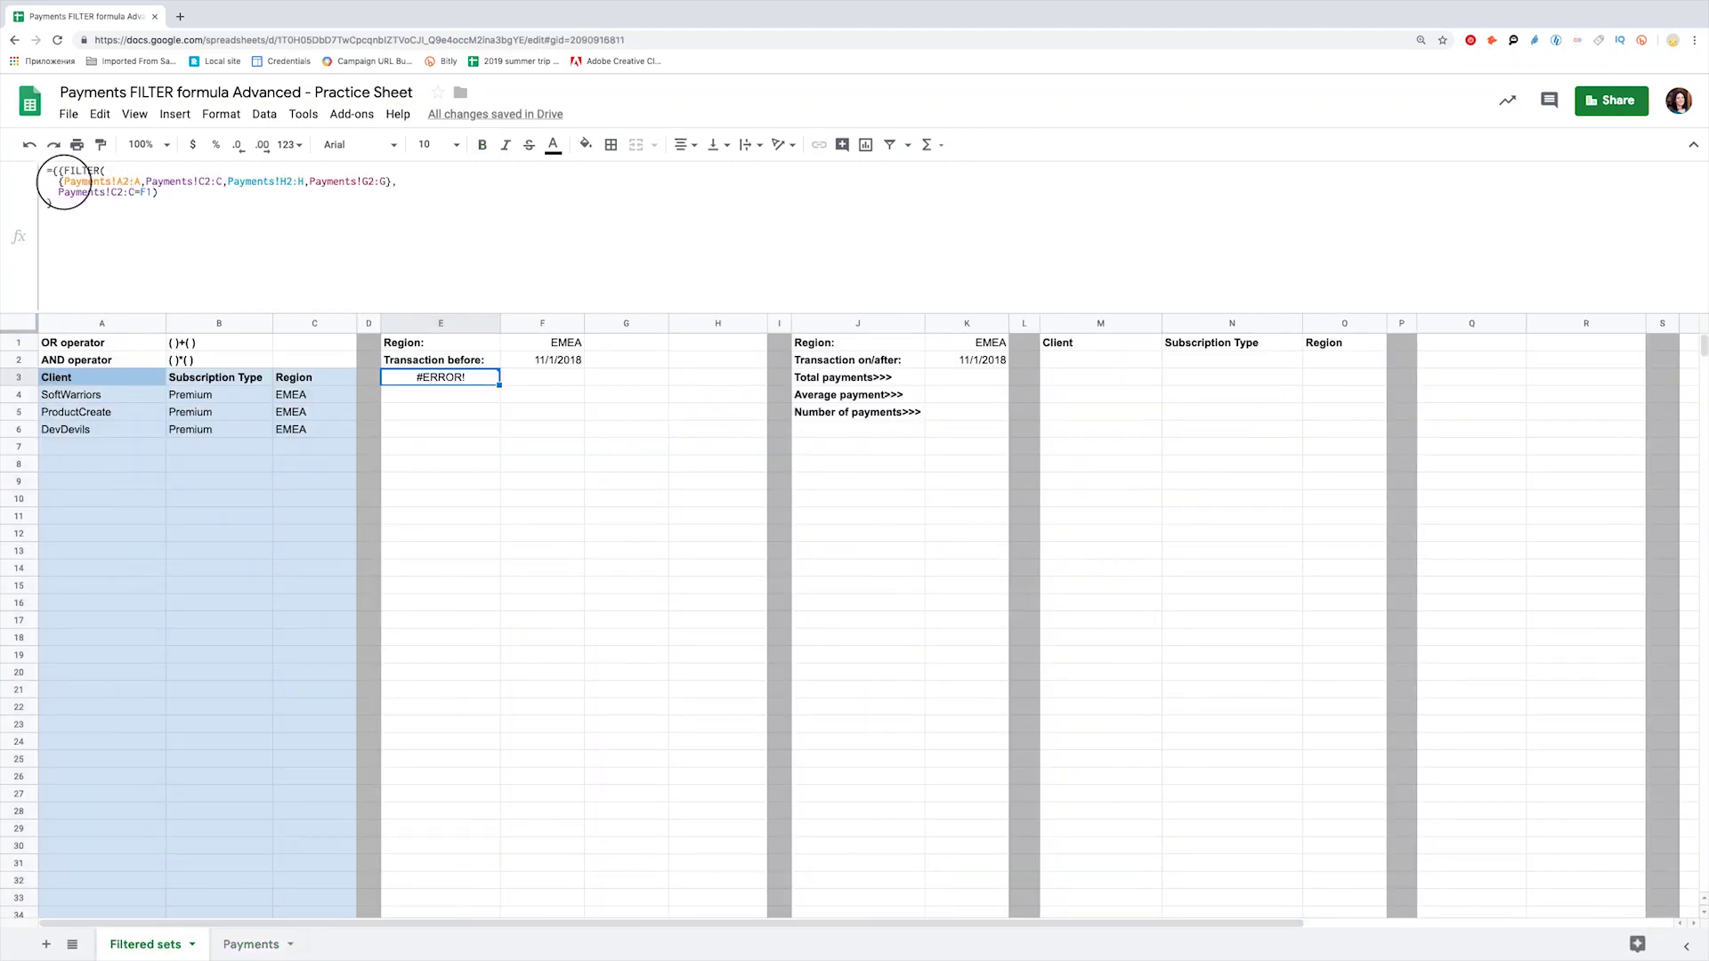
{"action": "left_click", "coordinate": [68, 176]}
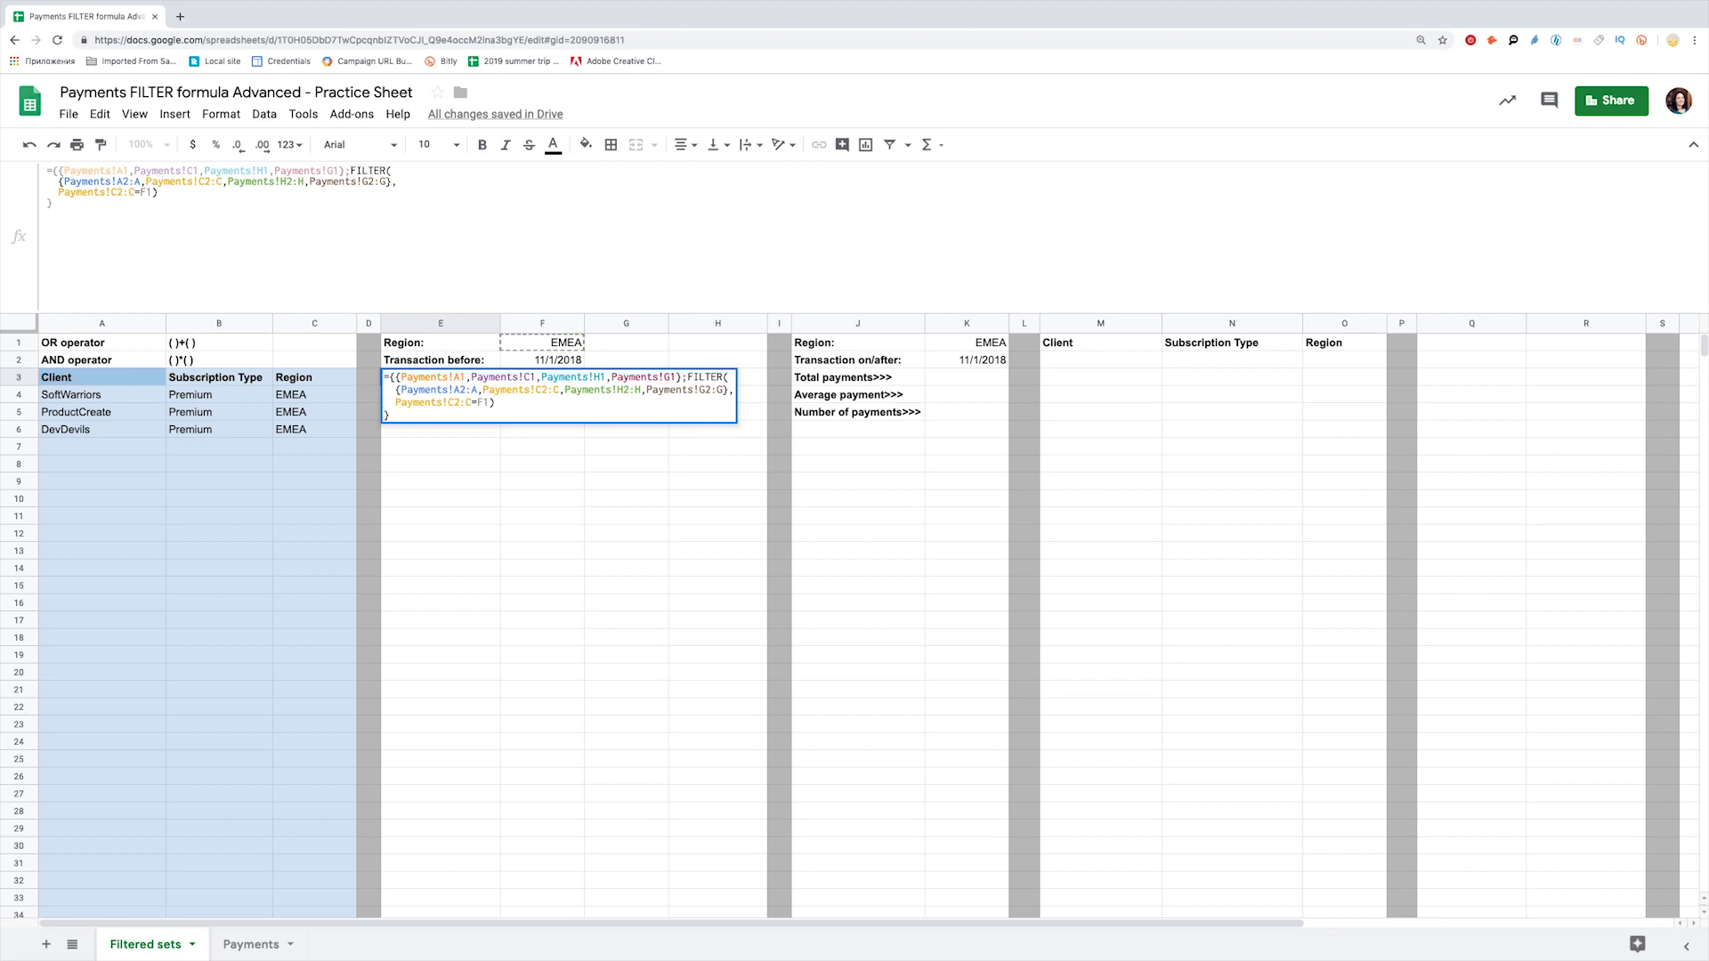
{"action": "key", "text": "ctrl+Return"}
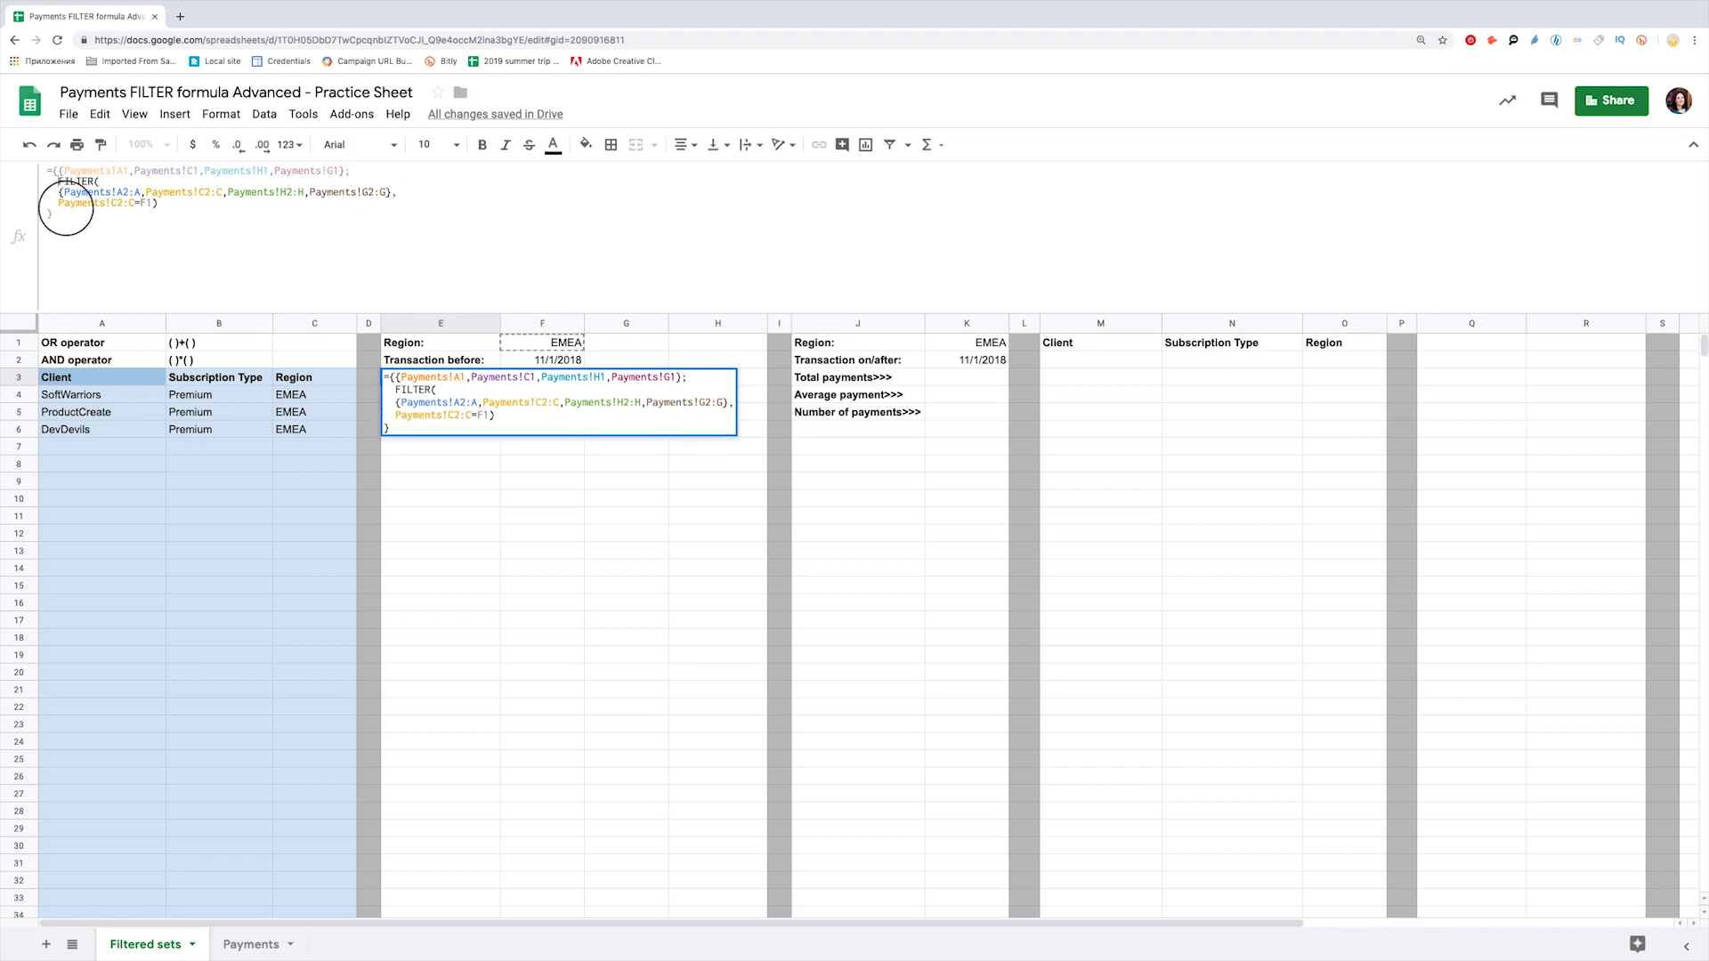
{"action": "left_click", "coordinate": [59, 193]}
{"action": "left_click", "coordinate": [59, 203]}
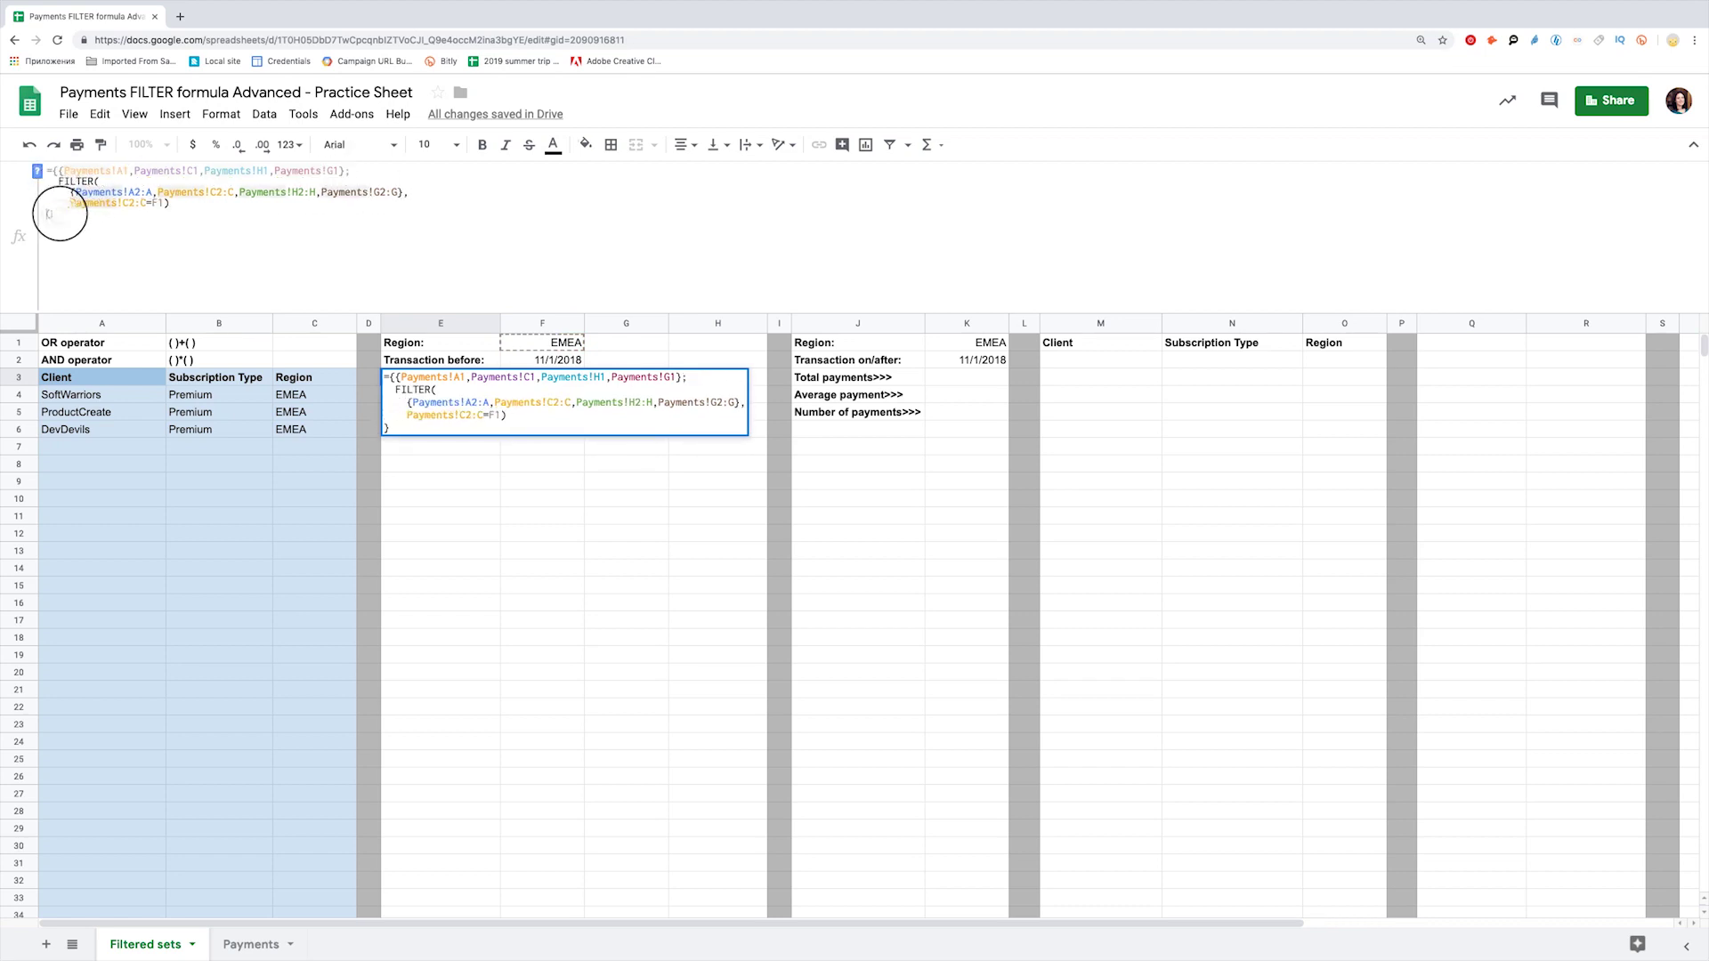
{"action": "key", "text": "Return"}
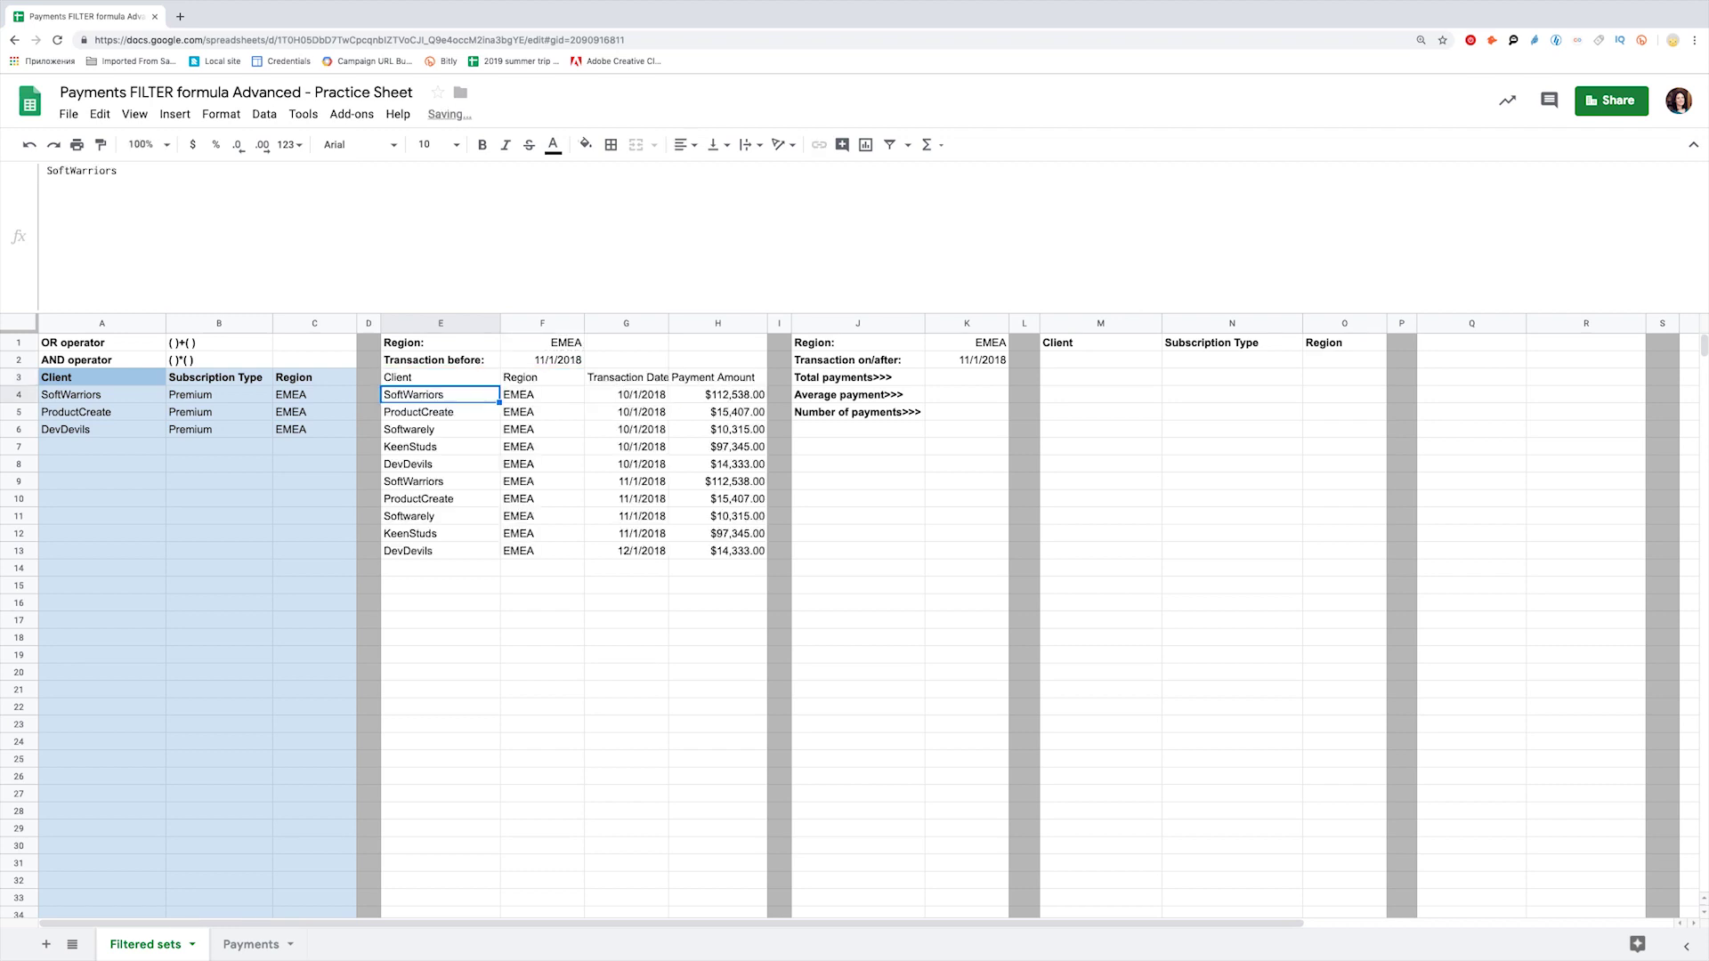
Bold the E3:H3 header row and fill columns E to H with light blue.
{"action": "left_click_drag", "start_coordinate": [418, 378], "coordinate": [699, 377]}
{"action": "key", "text": "ctrl+b"}
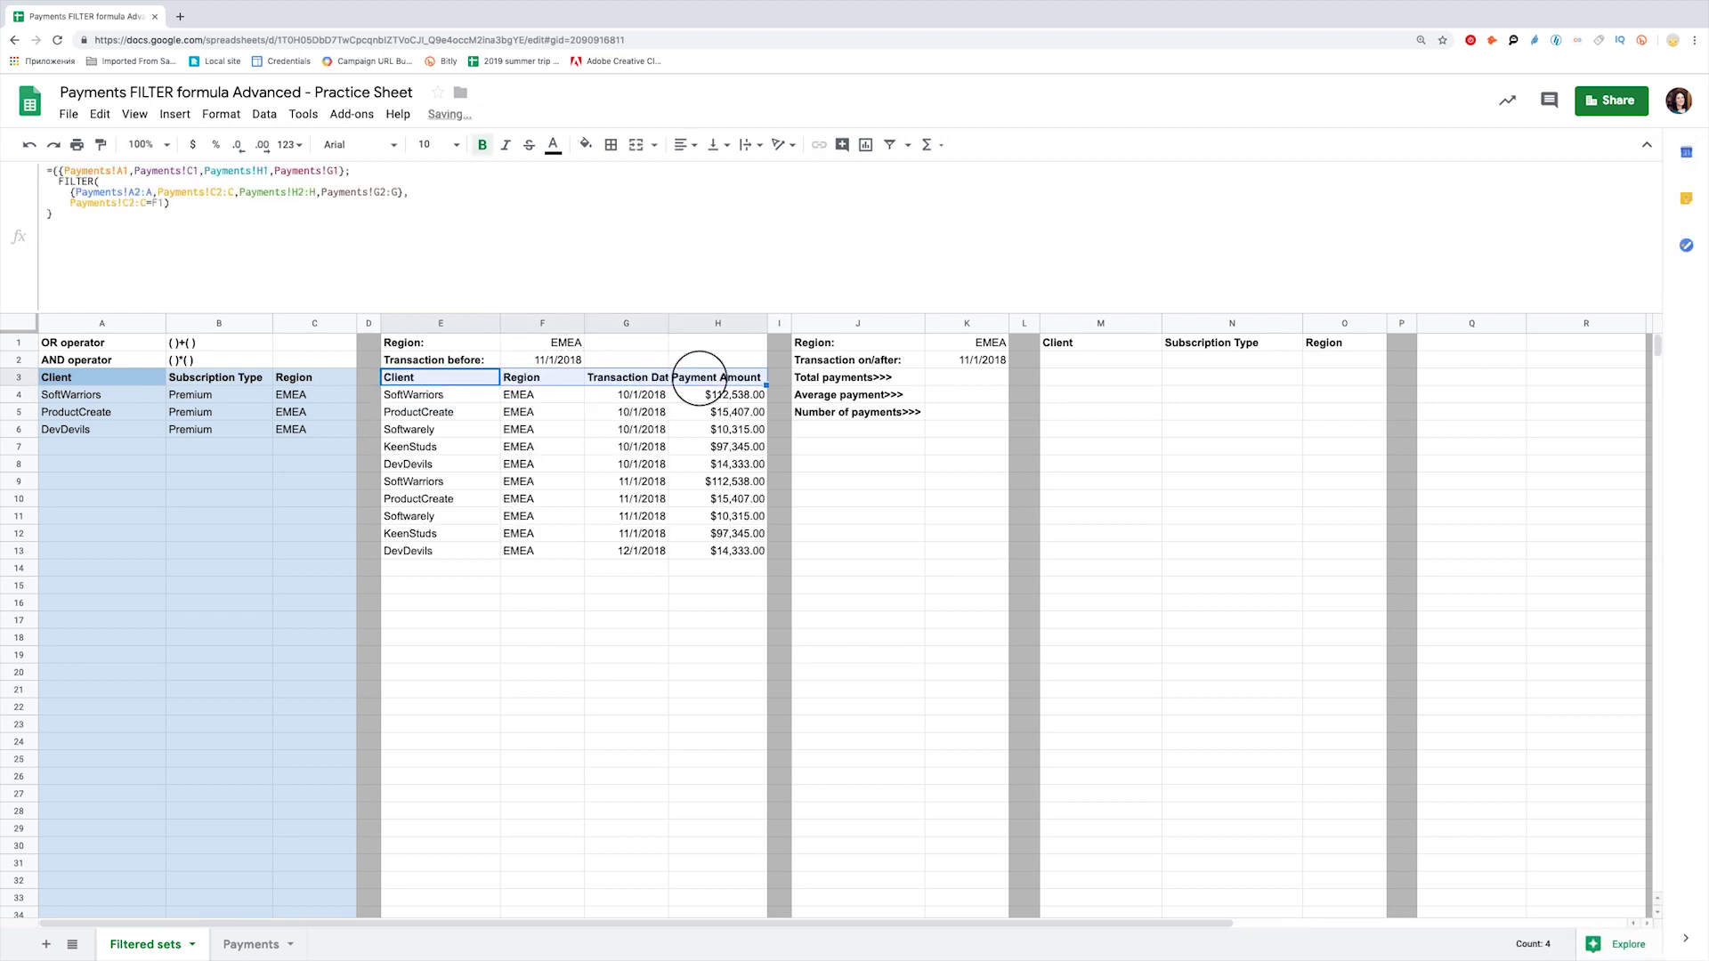
{"action": "key", "text": "ctrl+shift+Down"}
{"action": "key", "text": "ctrl+shift+Down"}
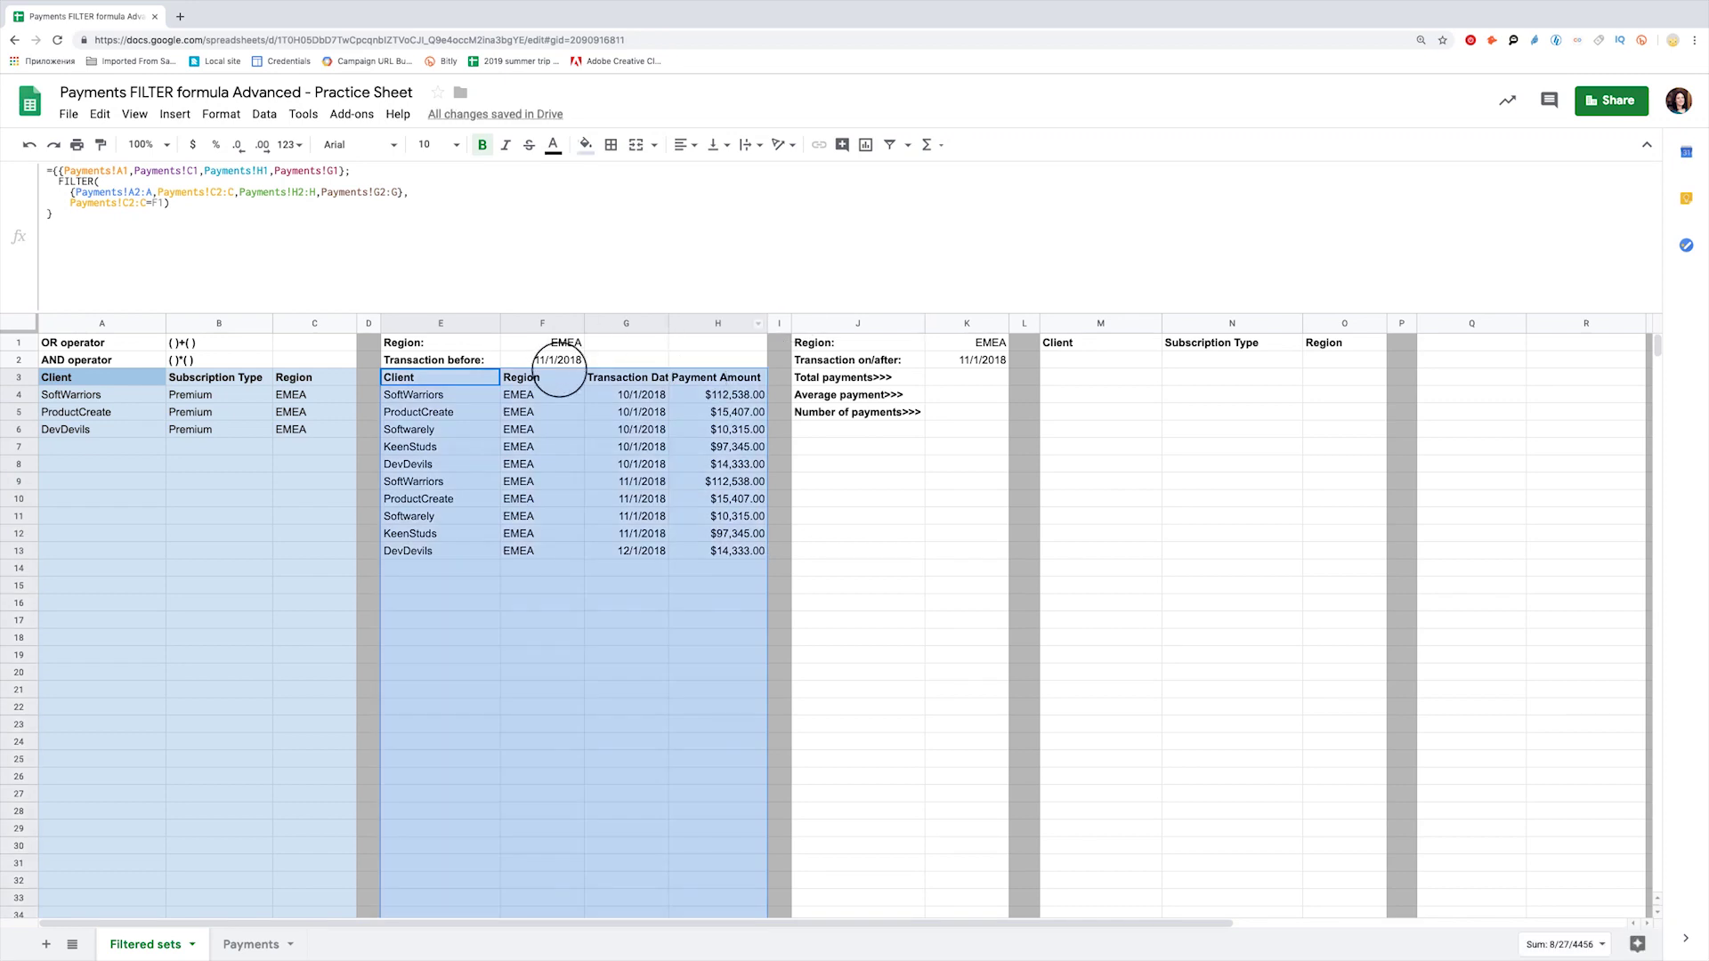
{"action": "left_click", "coordinate": [476, 379]}
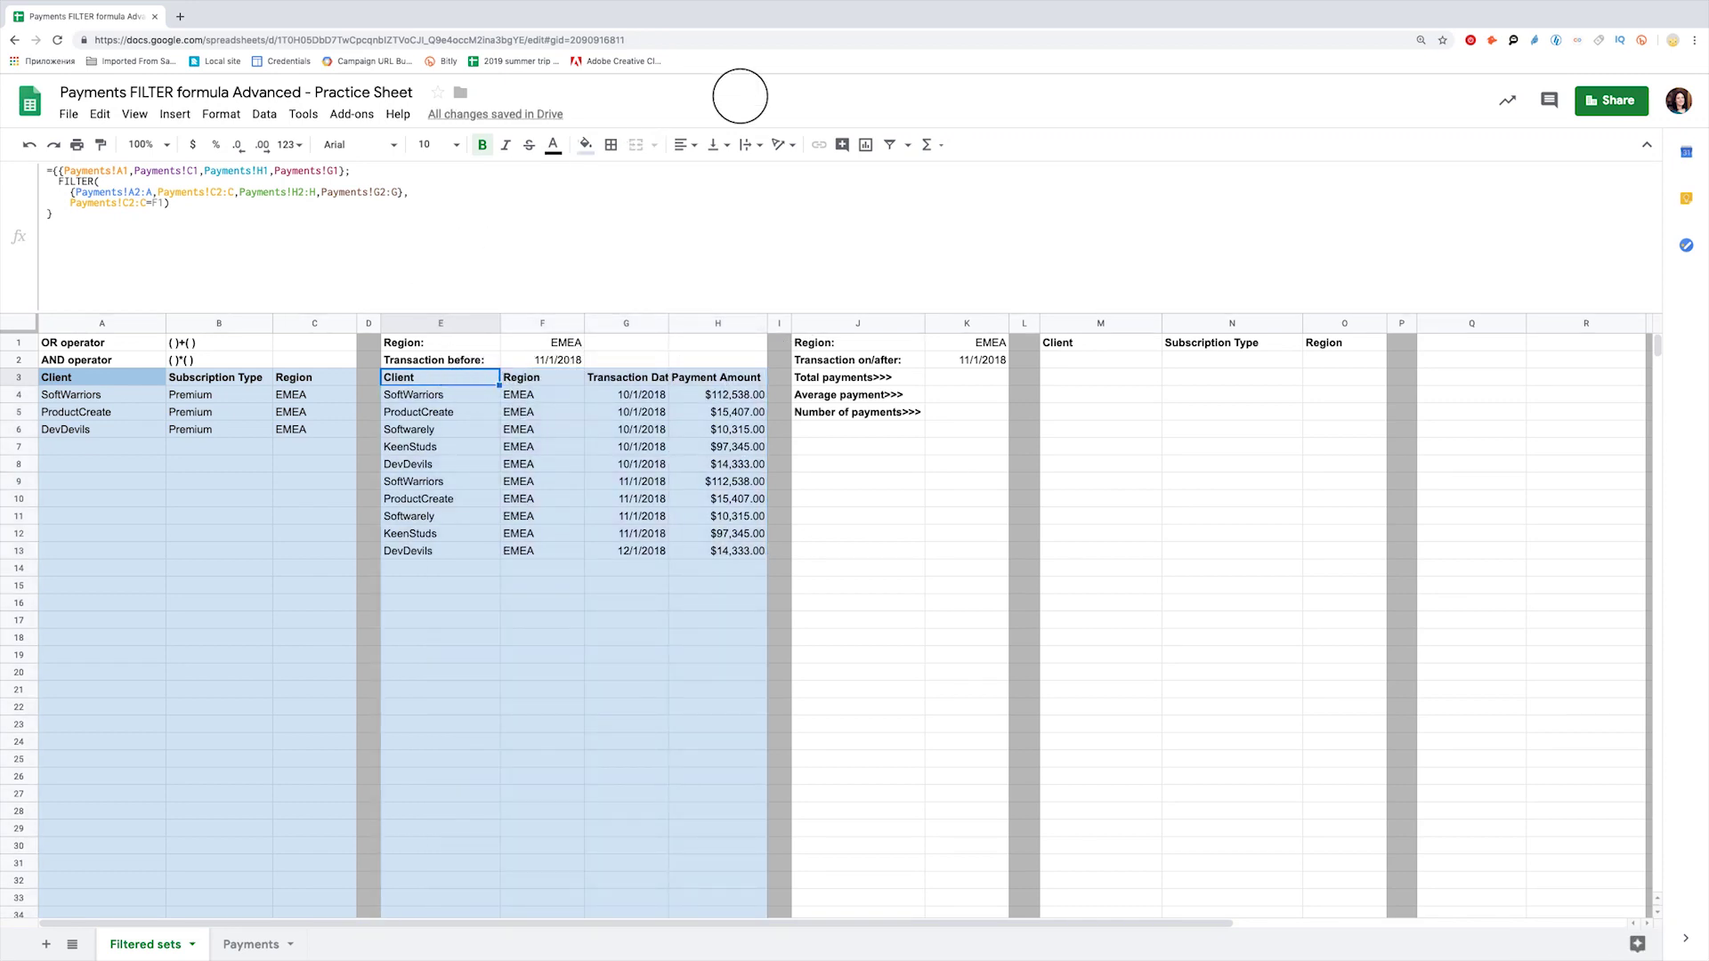
{"action": "left_click", "coordinate": [586, 145]}
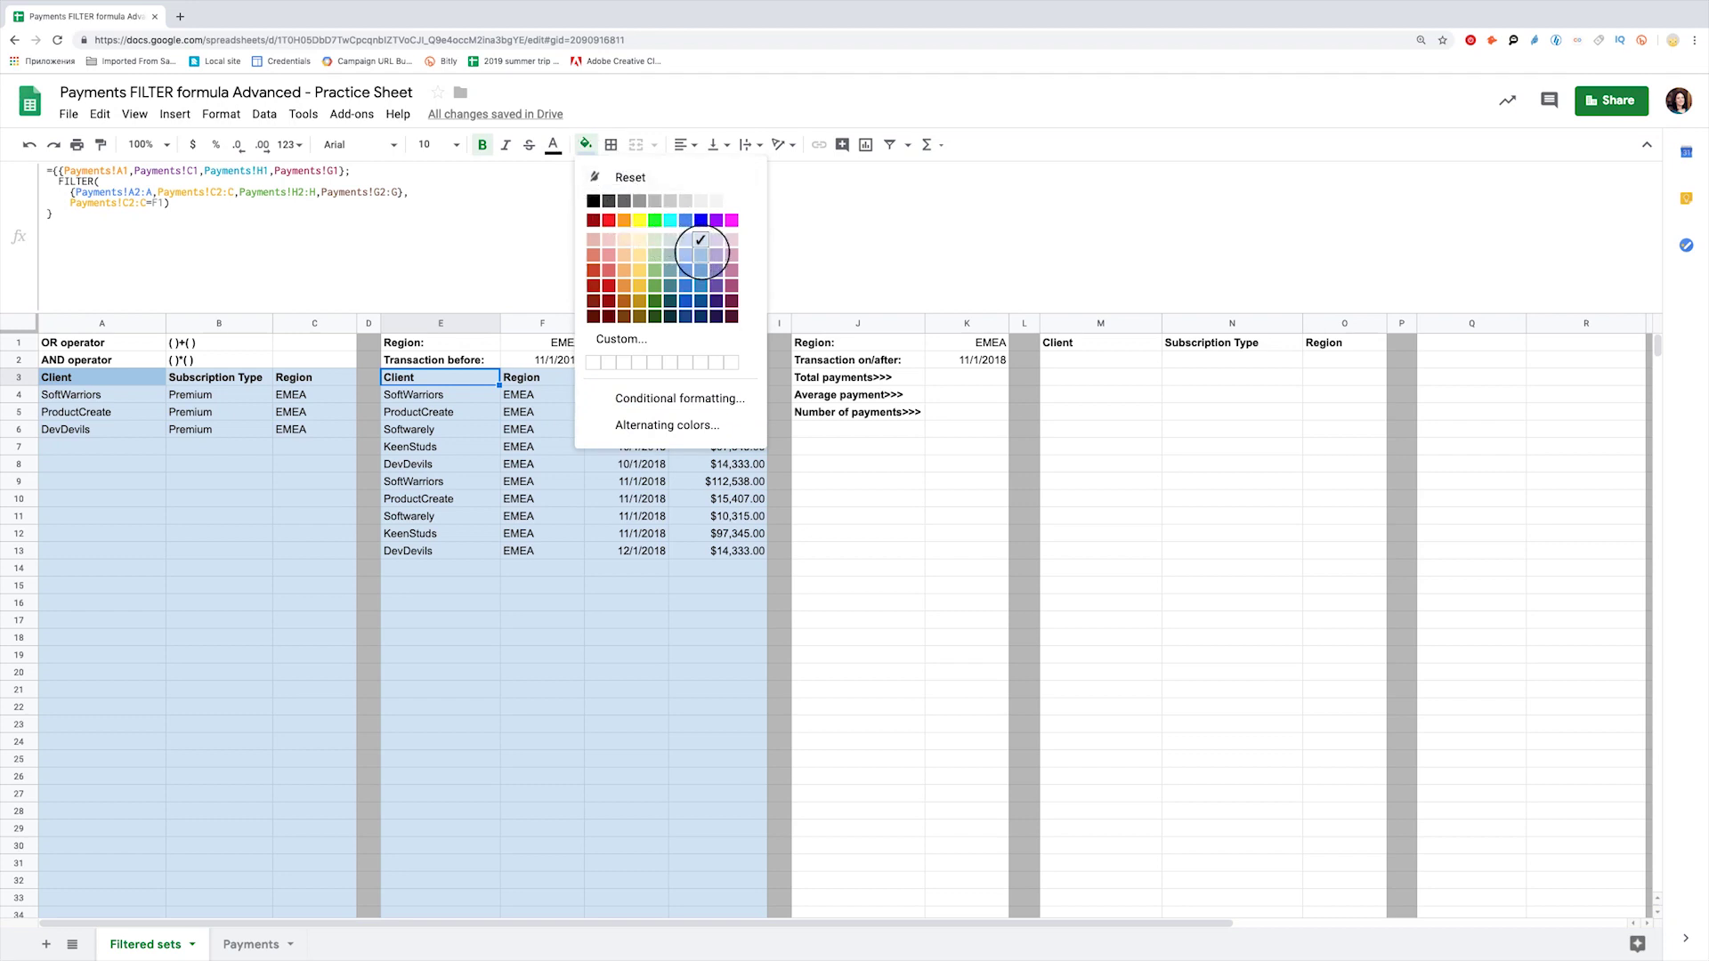
{"action": "left_click", "coordinate": [686, 254]}
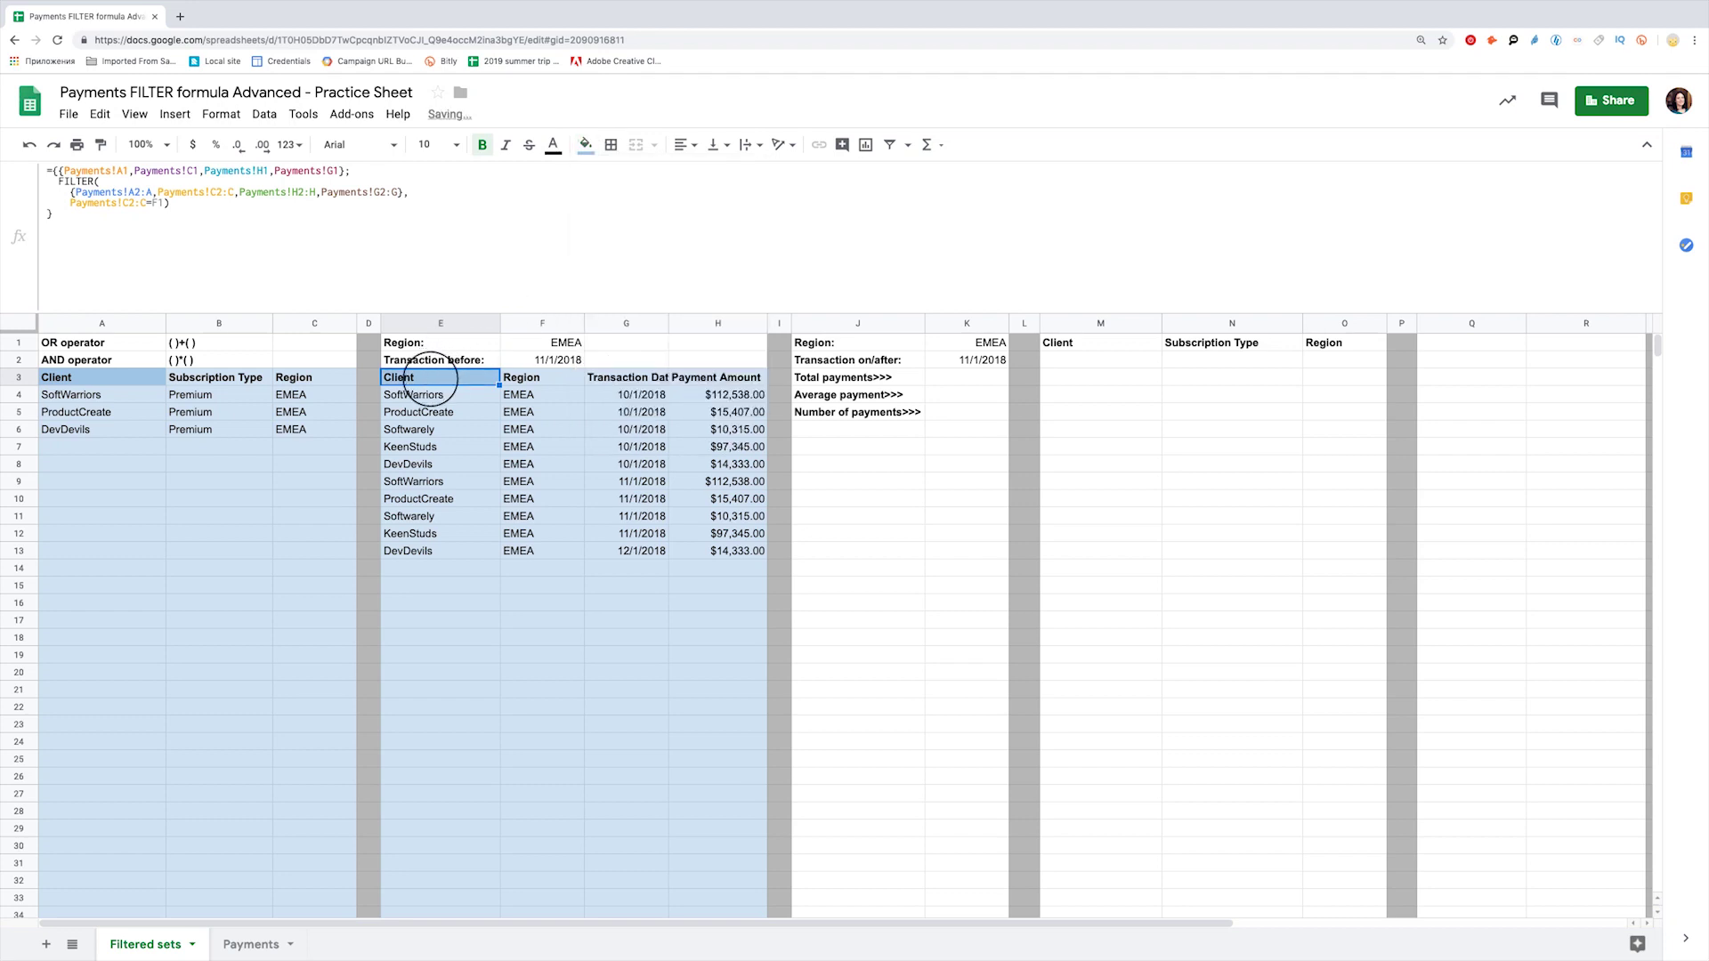
{"action": "left_click", "coordinate": [438, 400]}
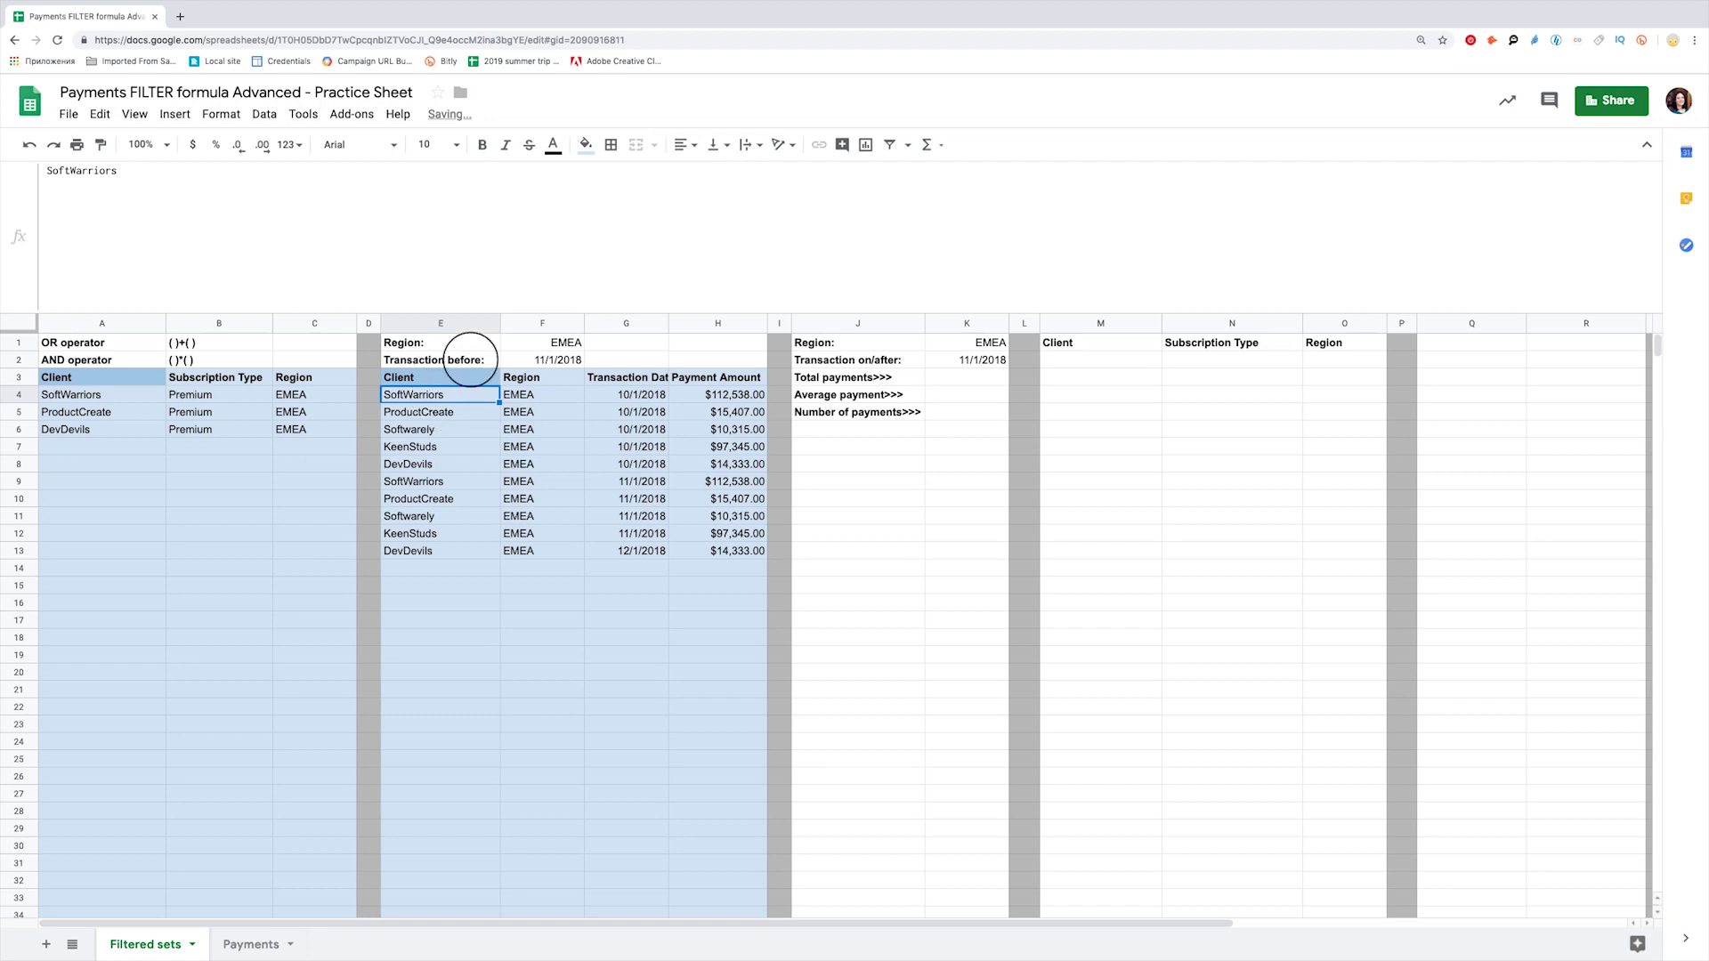
{"action": "left_click", "coordinate": [526, 359]}
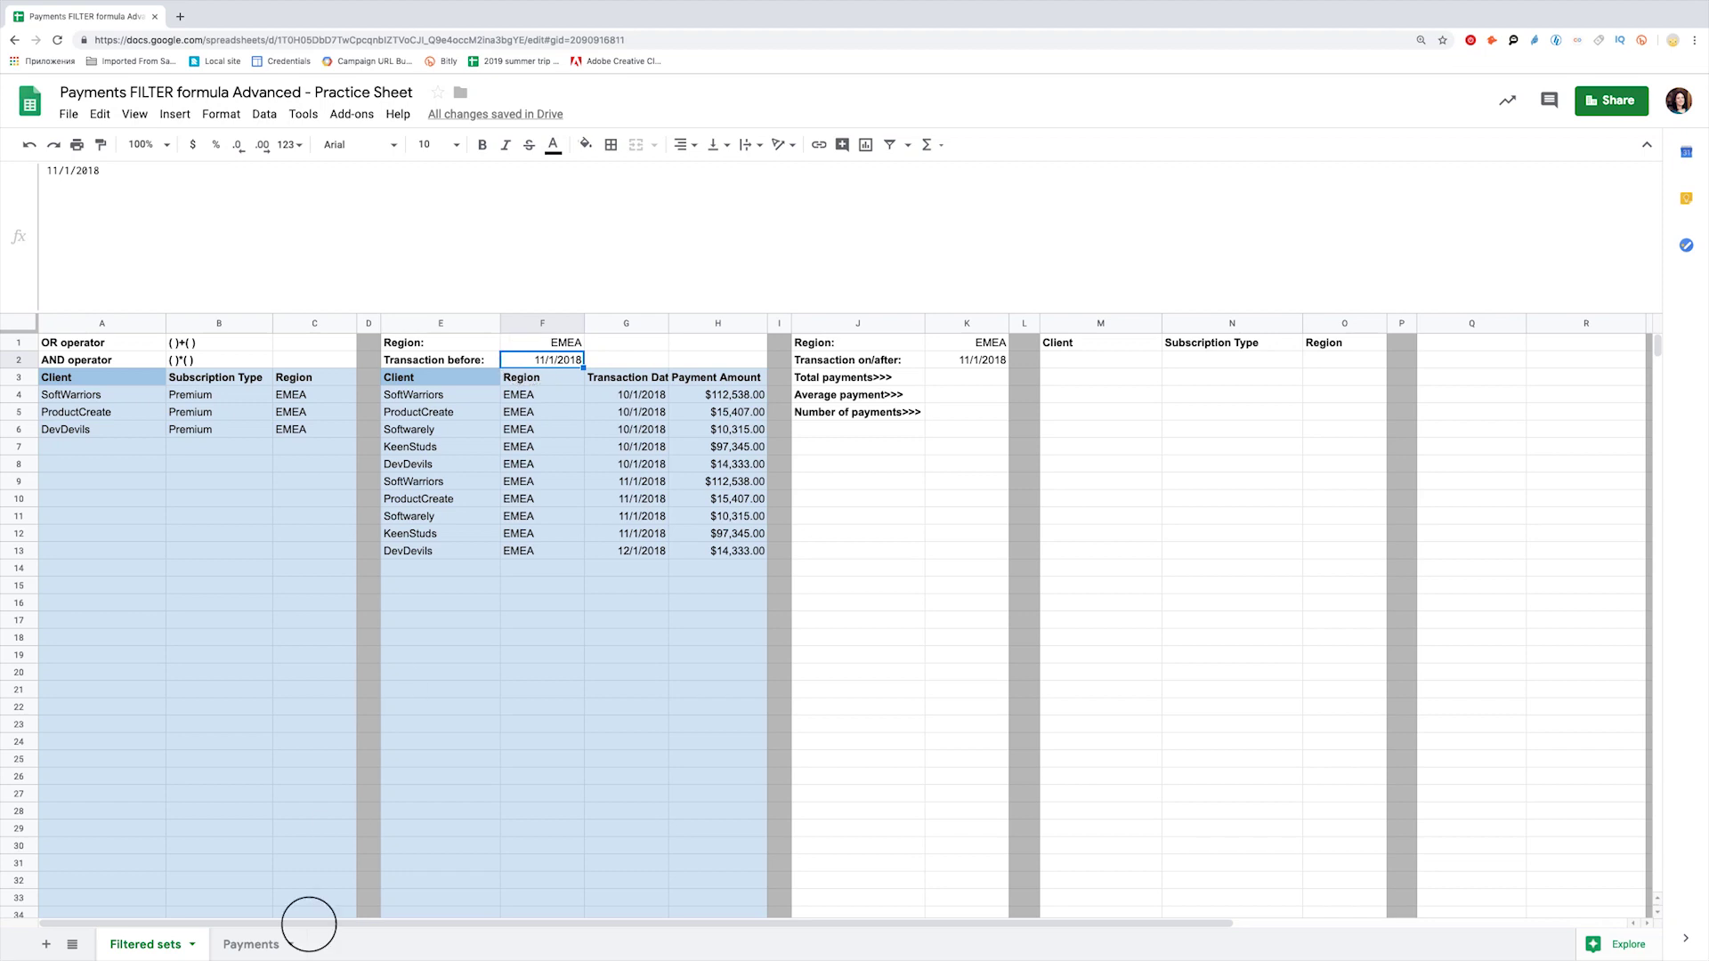
{"action": "left_click", "coordinate": [254, 944]}
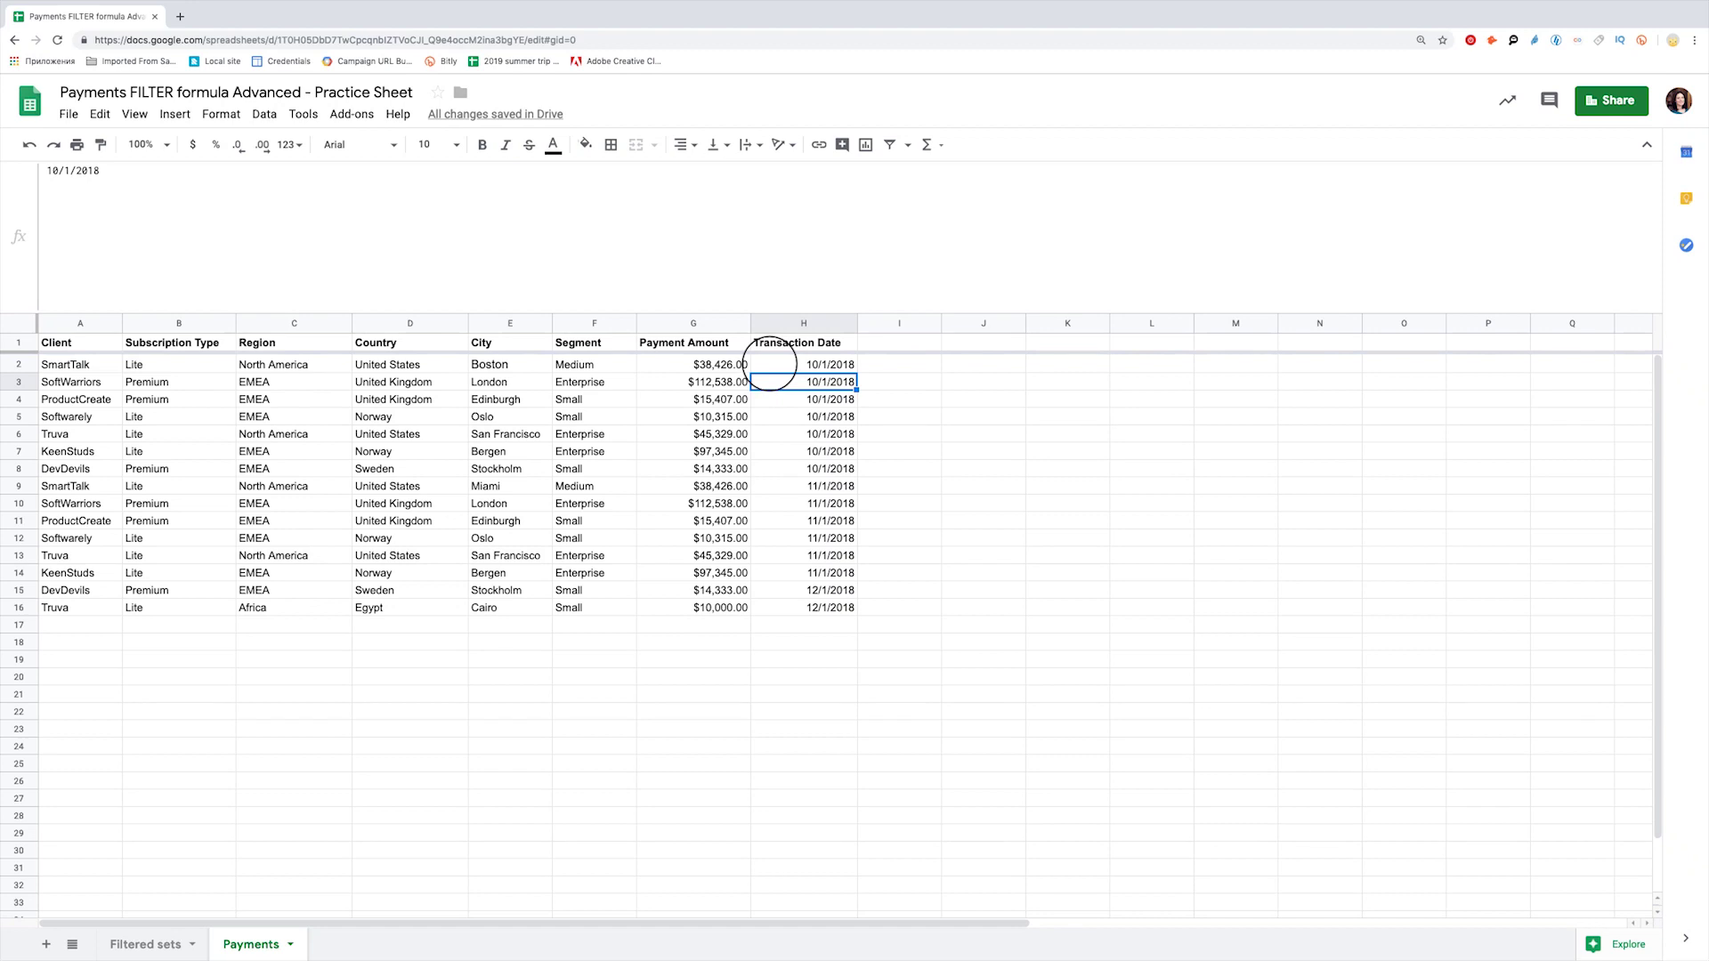
{"action": "left_click", "coordinate": [770, 364]}
{"action": "key", "text": "ctrl+shift+Down"}
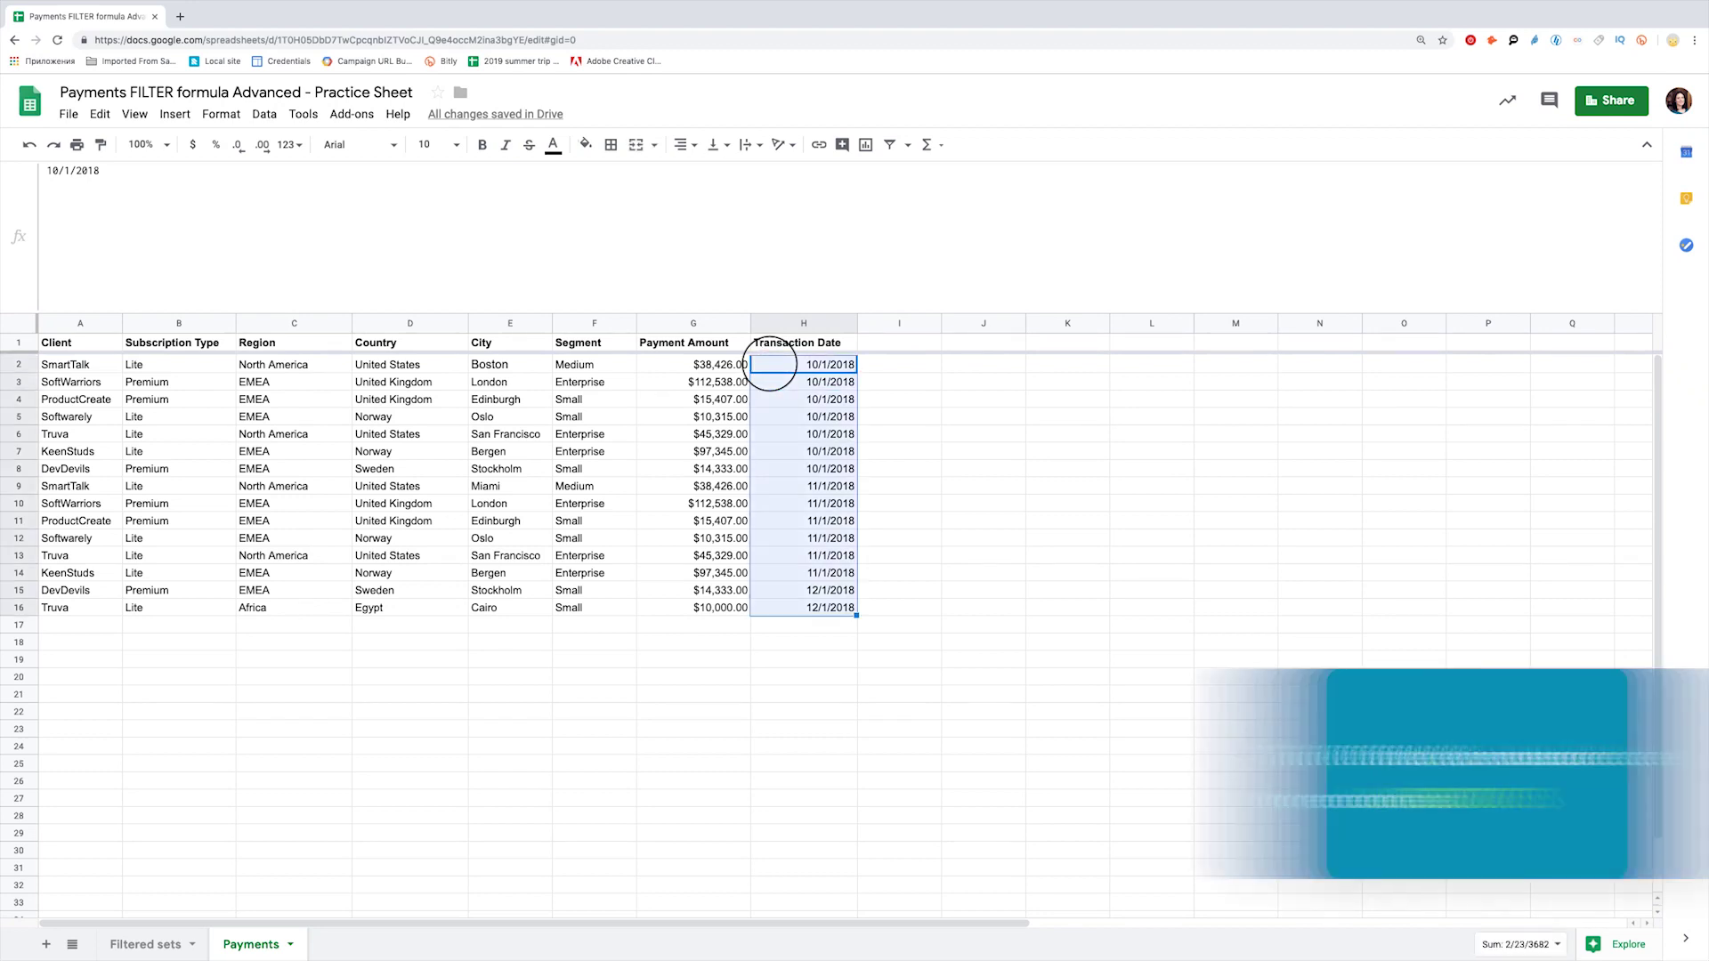
{"action": "left_click", "coordinate": [216, 114]}
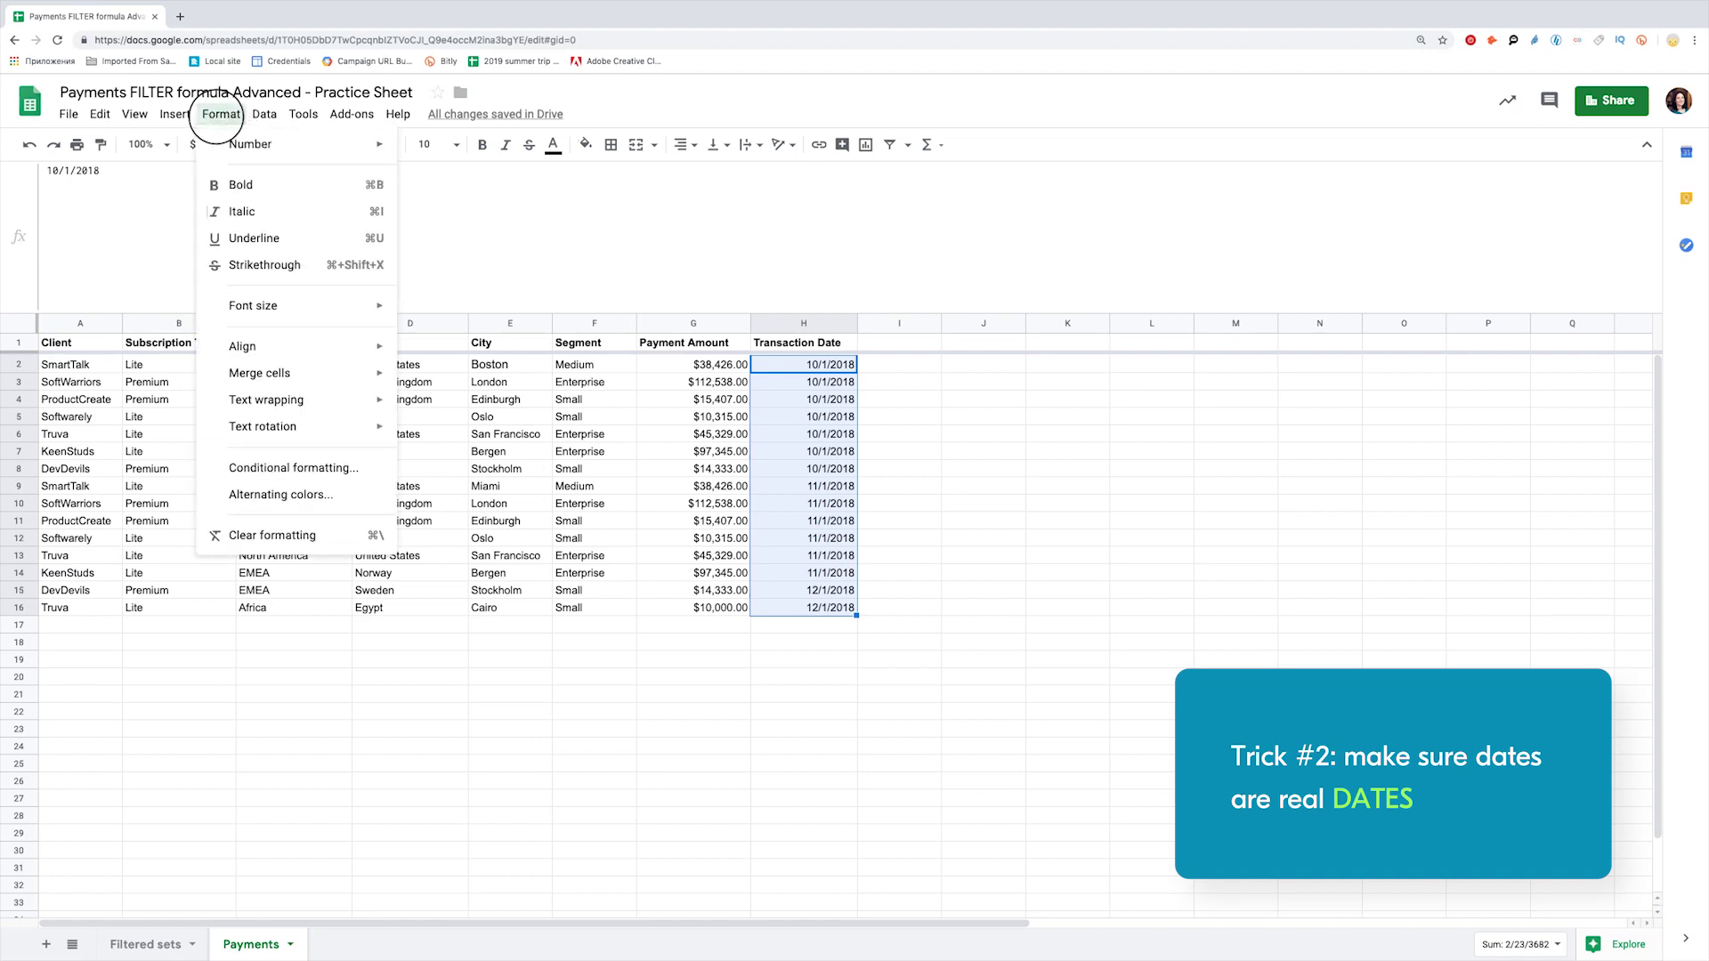
{"action": "mouse_move", "coordinate": [237, 144]}
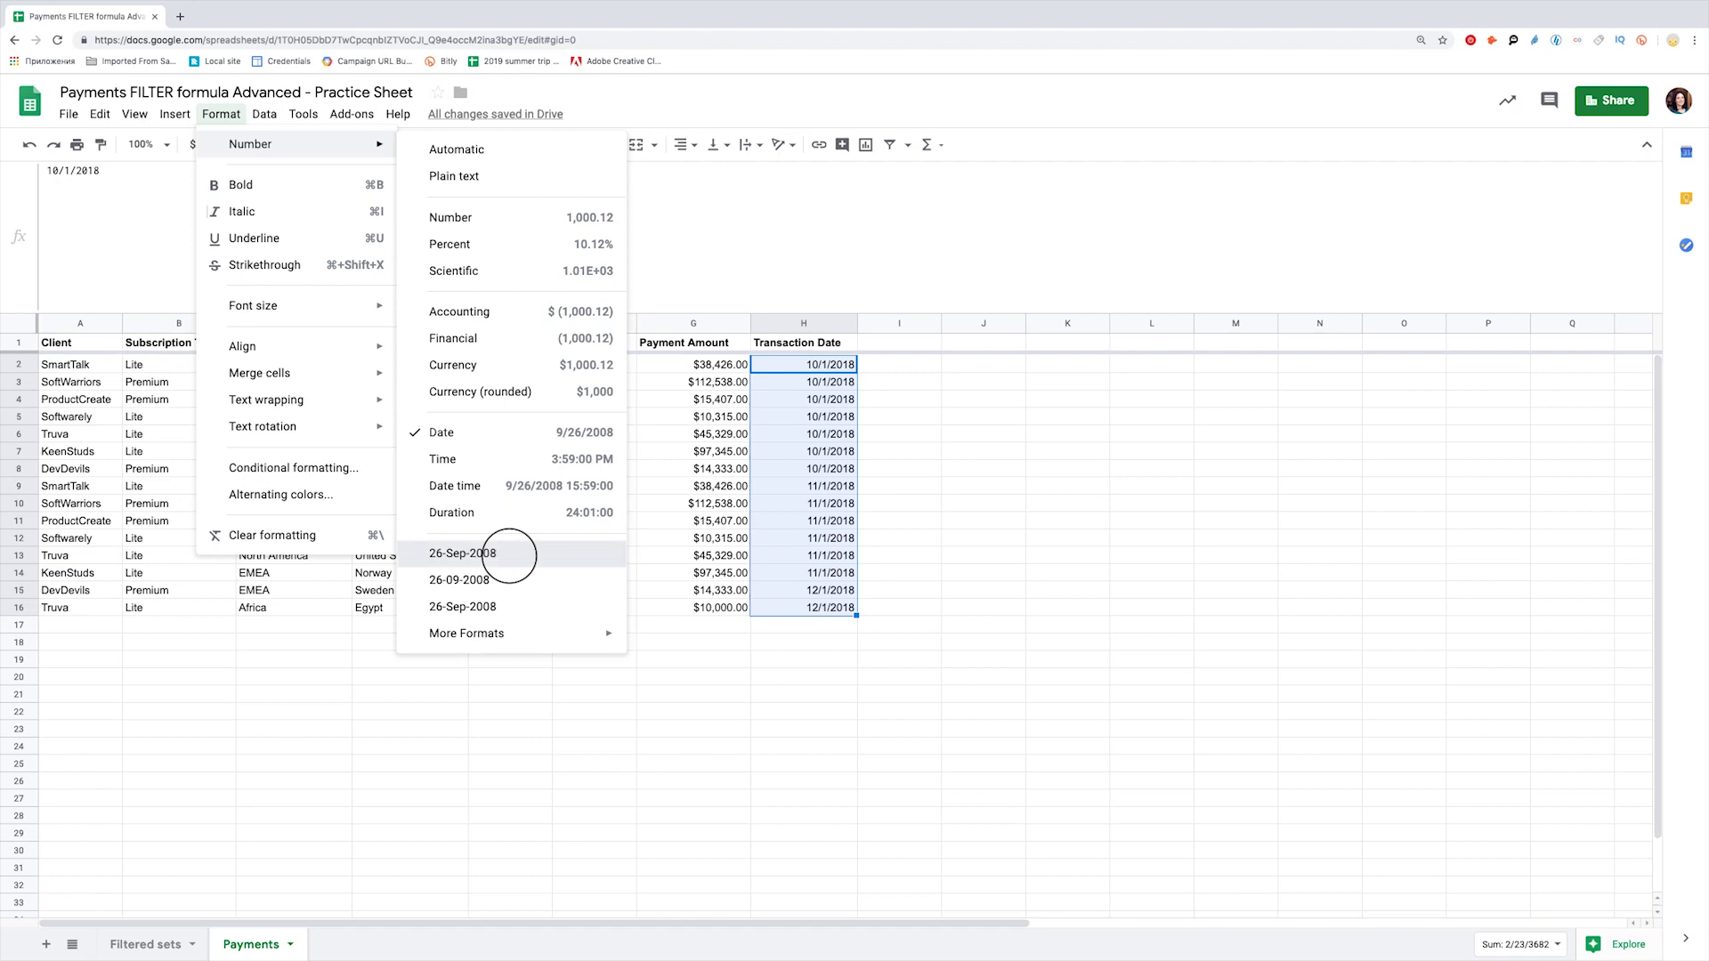
{"action": "left_click", "coordinate": [463, 554]}
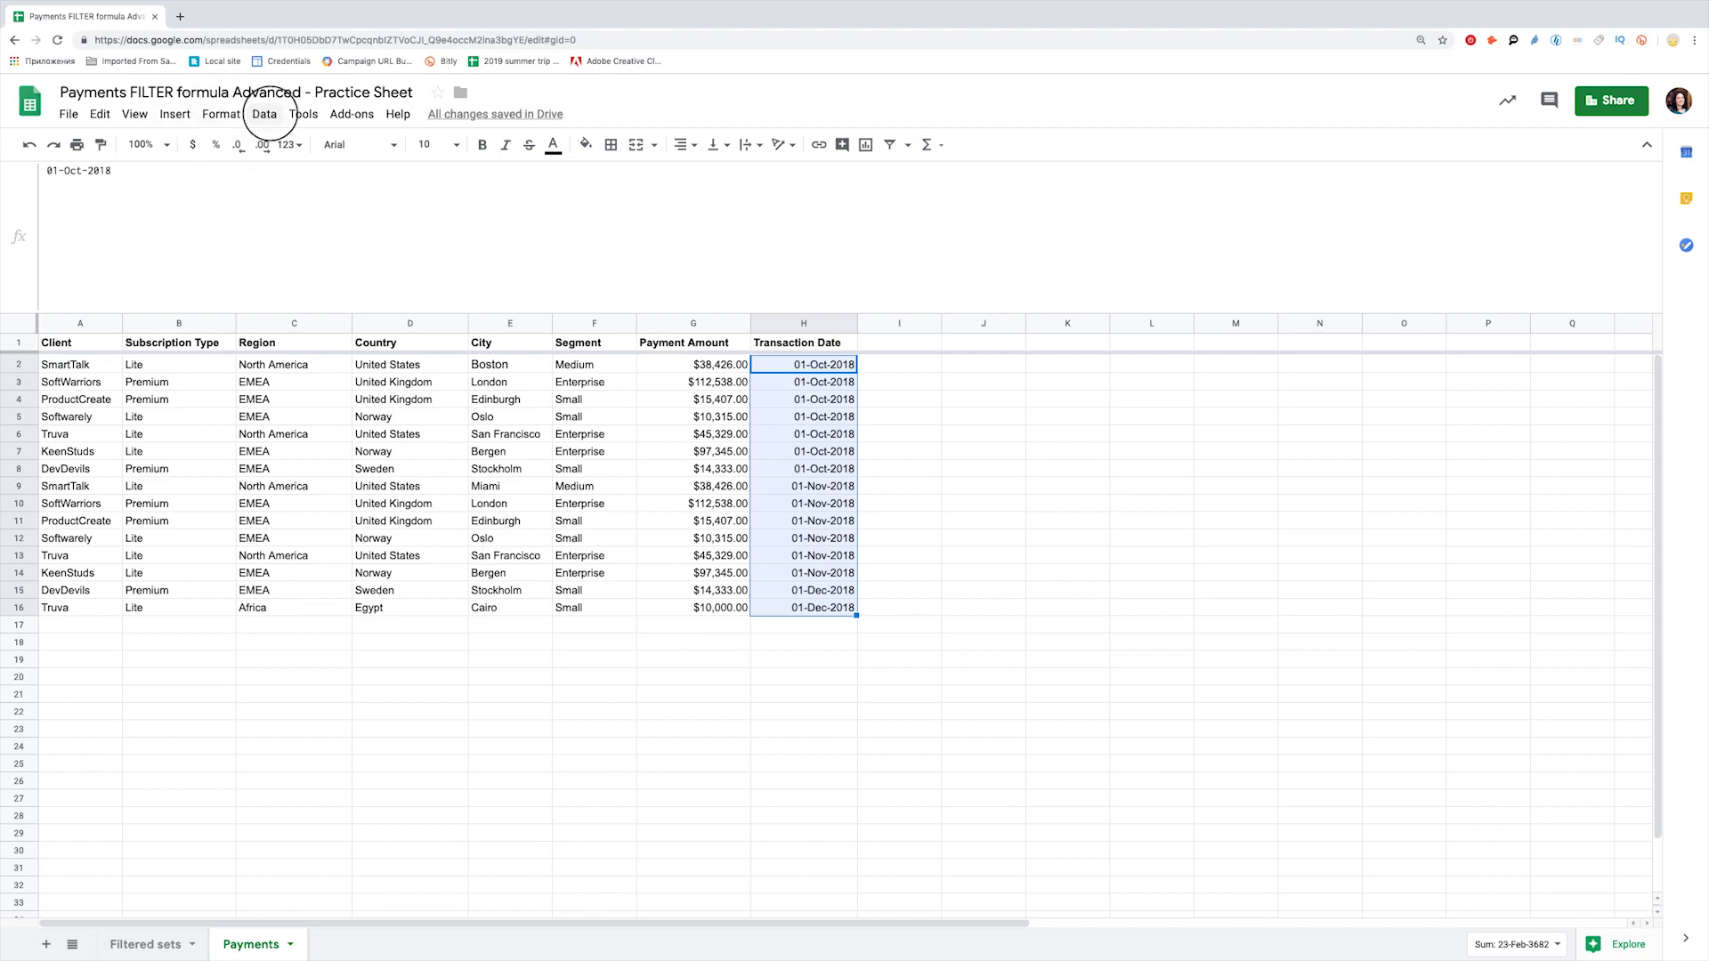
{"action": "left_click", "coordinate": [265, 114]}
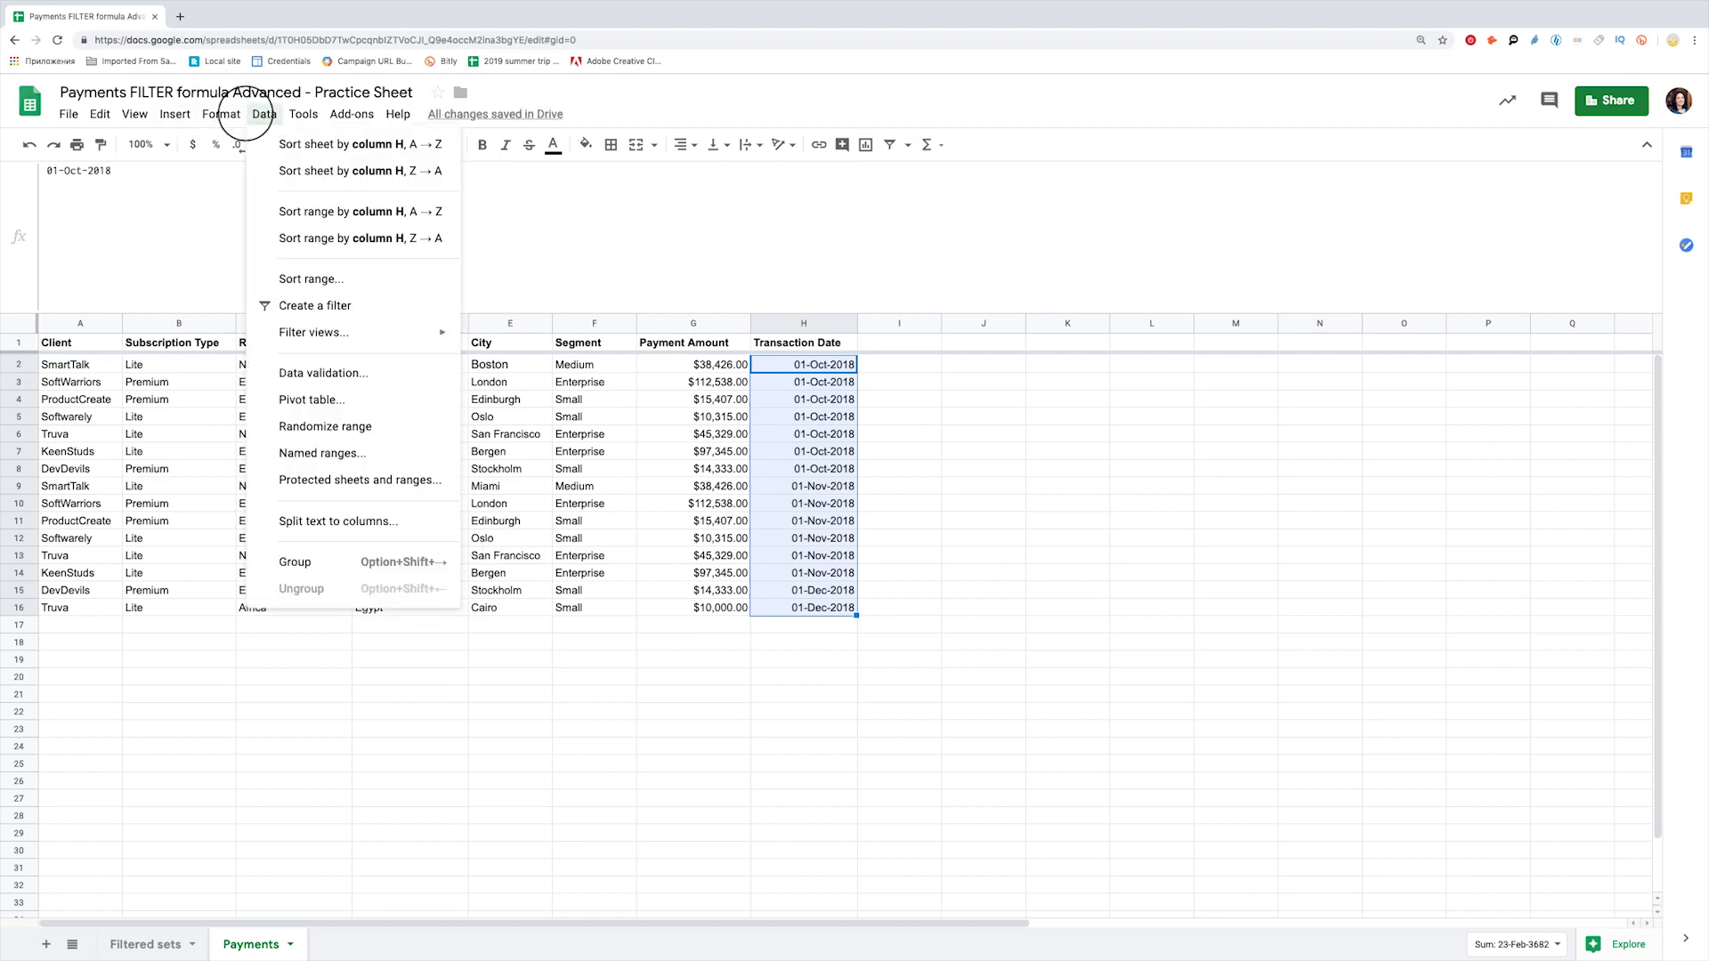
{"action": "mouse_move", "coordinate": [221, 114]}
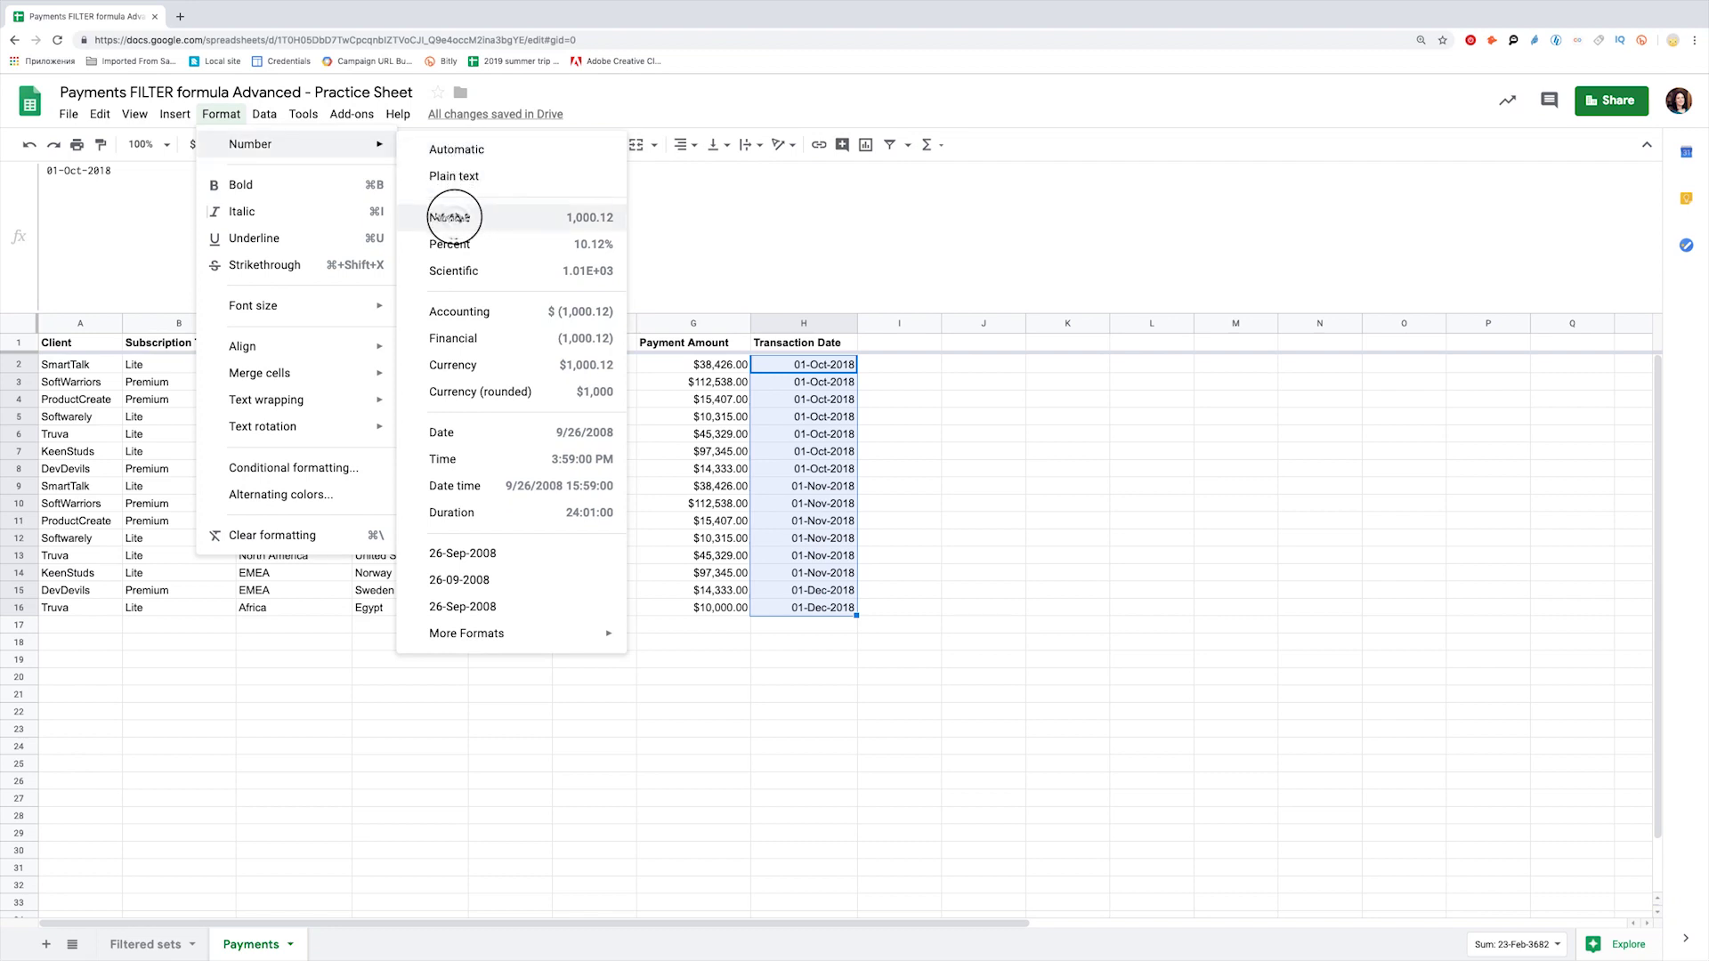
{"action": "left_click", "coordinate": [452, 218]}
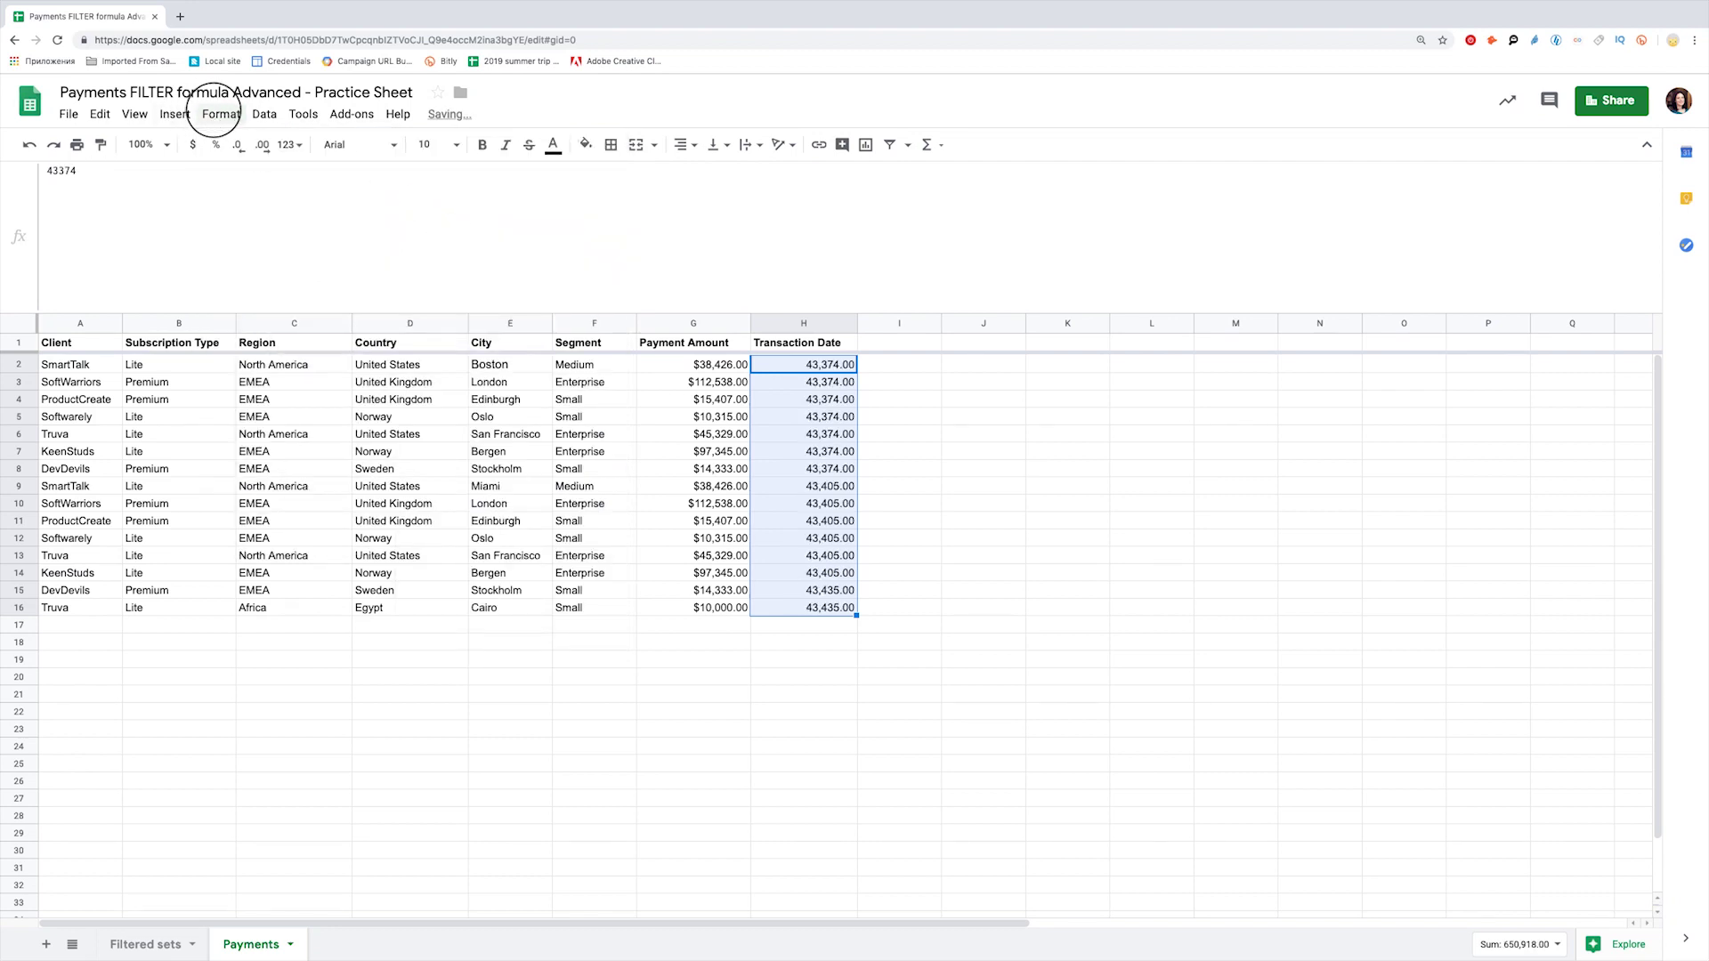
{"action": "left_click", "coordinate": [221, 114]}
{"action": "mouse_move", "coordinate": [237, 145]}
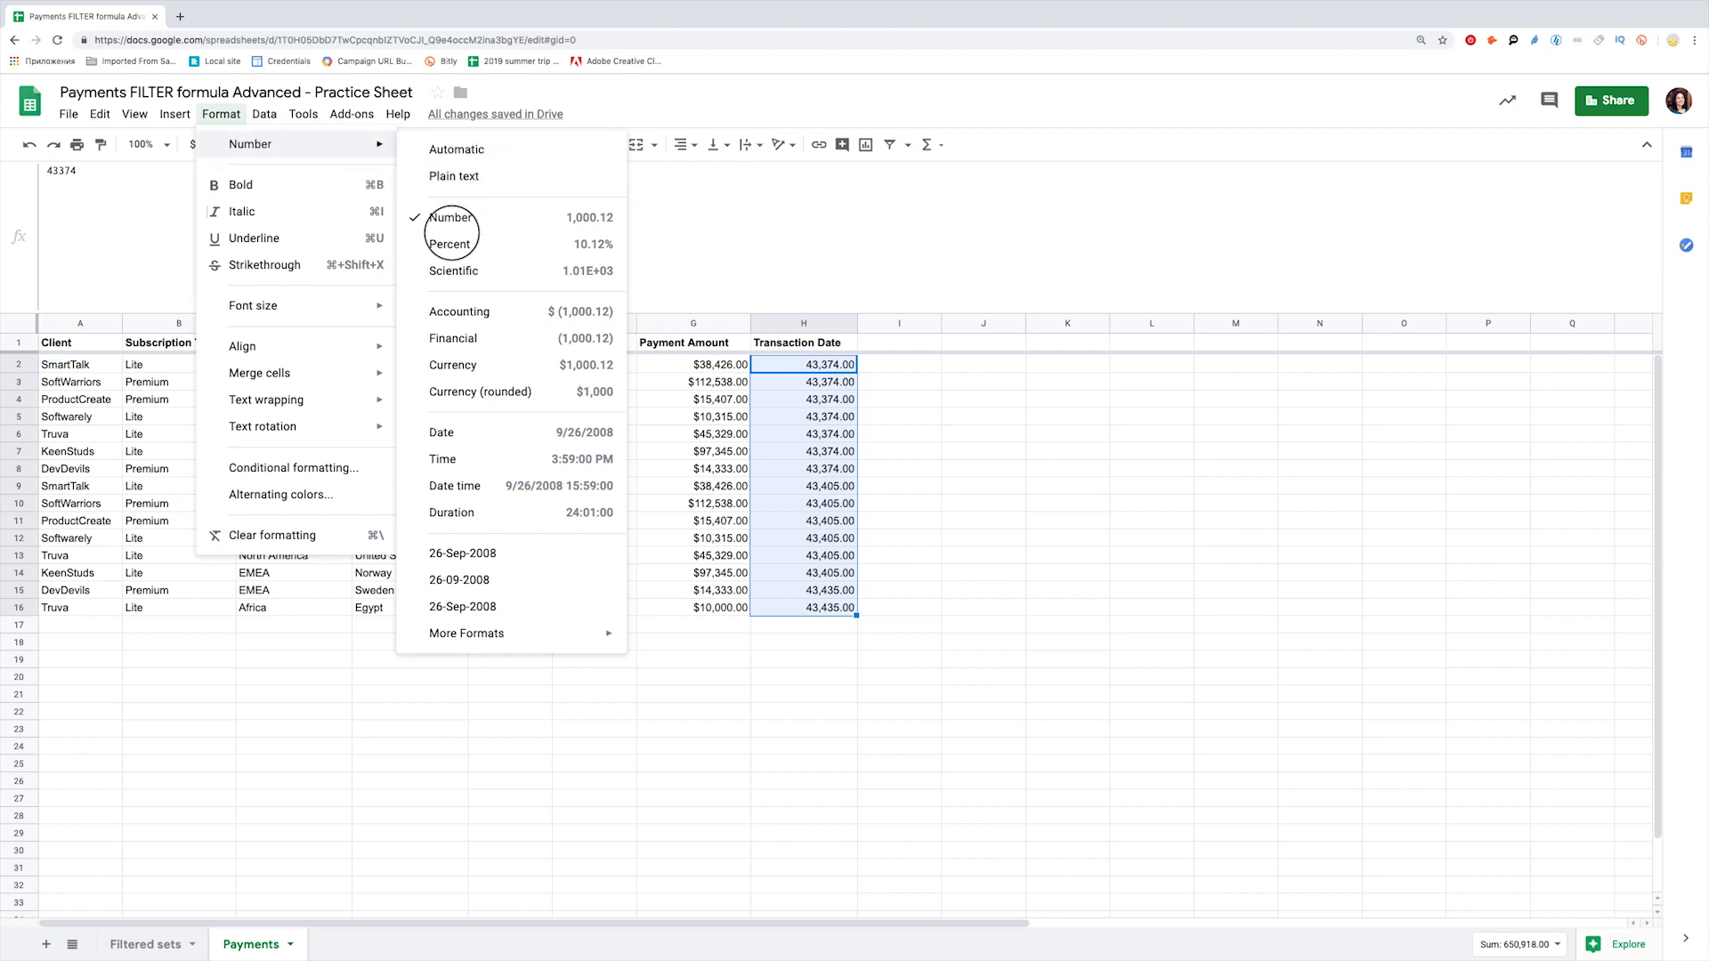
{"action": "left_click", "coordinate": [442, 433]}
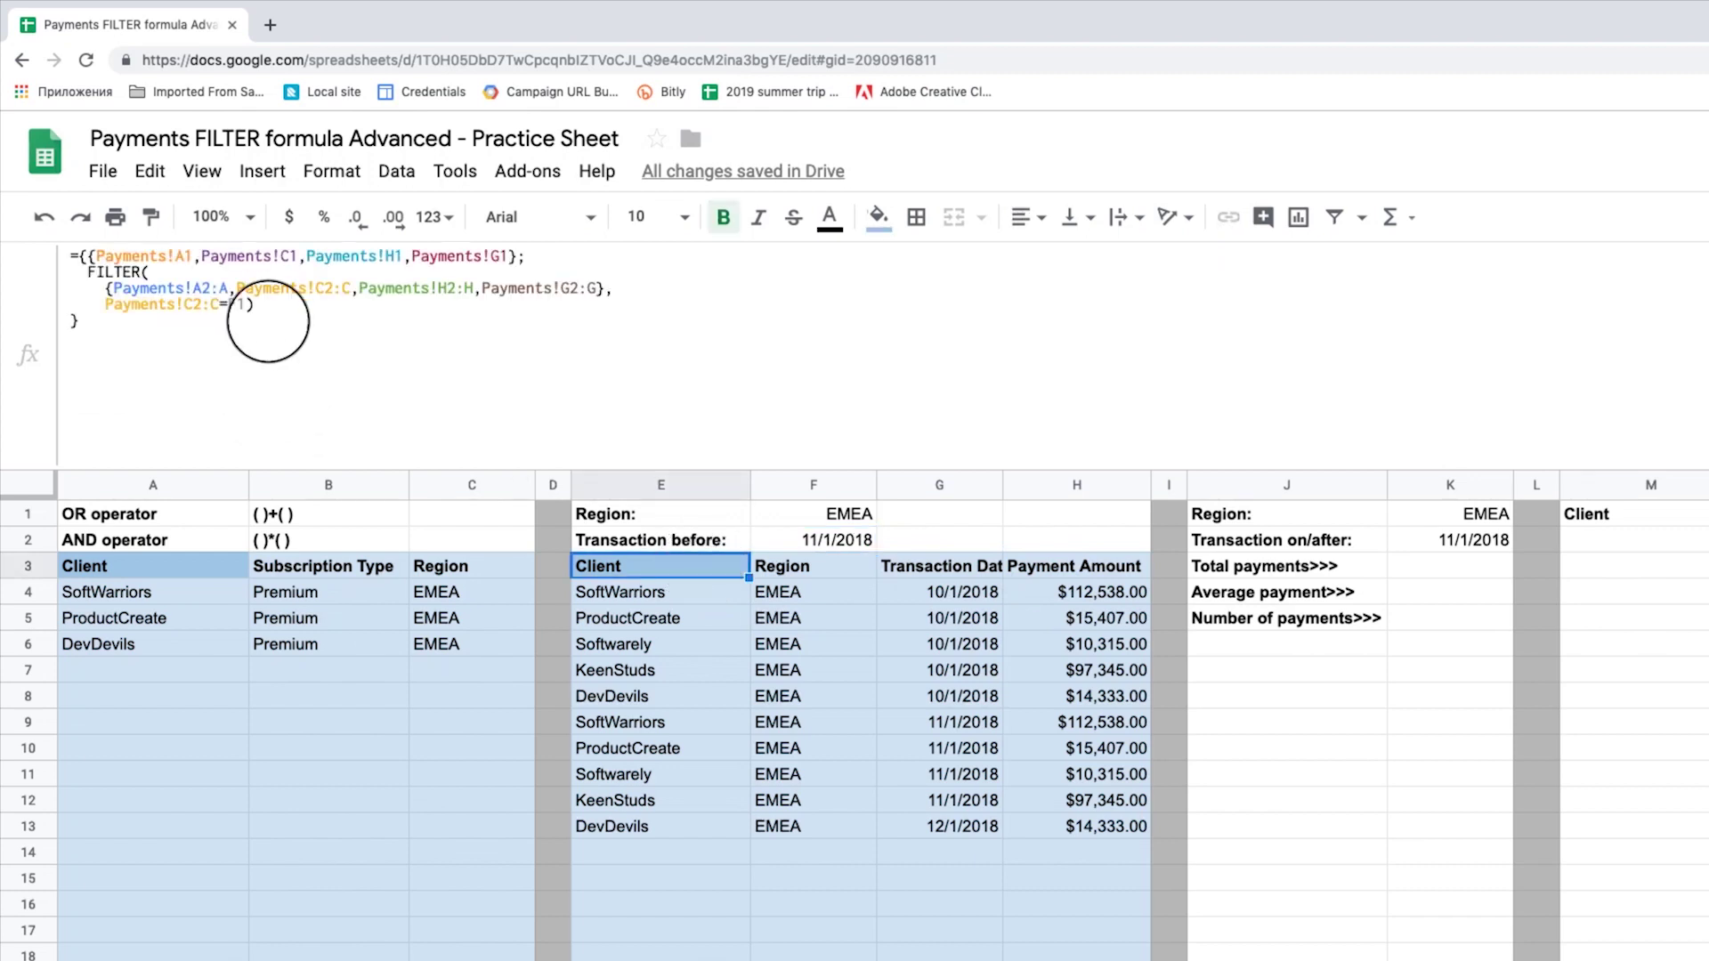
Add Payments!H2:H<F2 as a second condition to E3's FILTER, keeping only pre-11/1/2018 EMEA rows.
{"action": "left_click", "coordinate": [248, 303]}
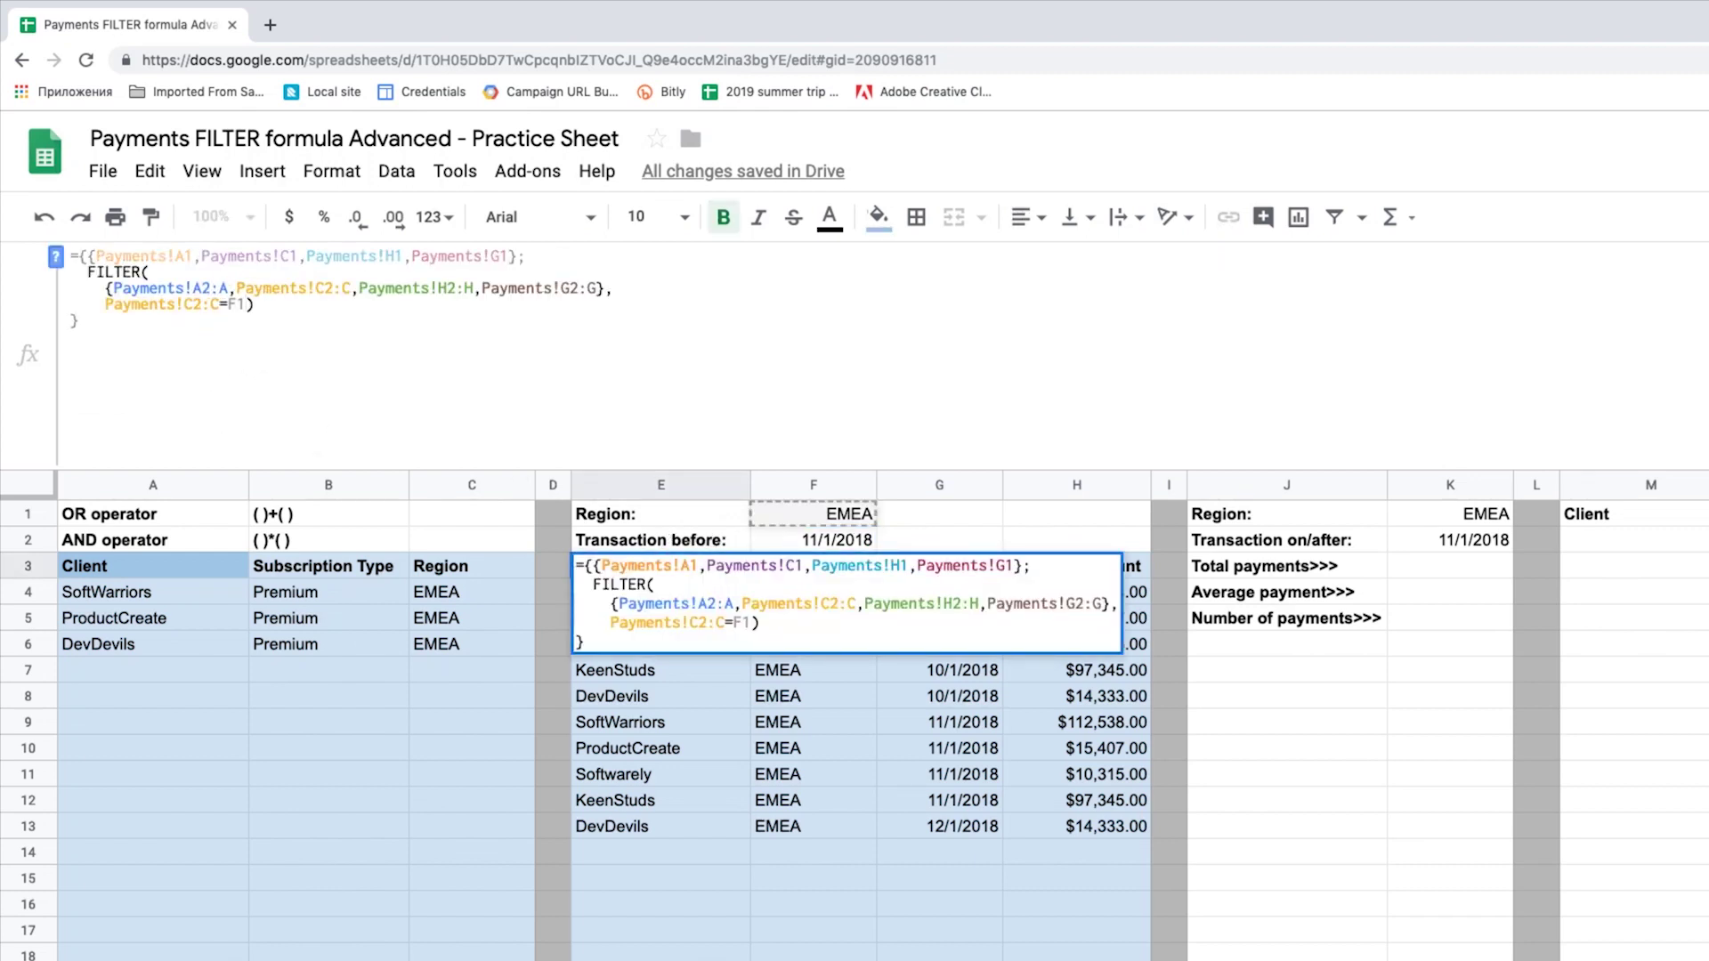
{"action": "type", "text": "F1,Payments!H2"}
{"action": "type", "text": "Payments!H2:H"}
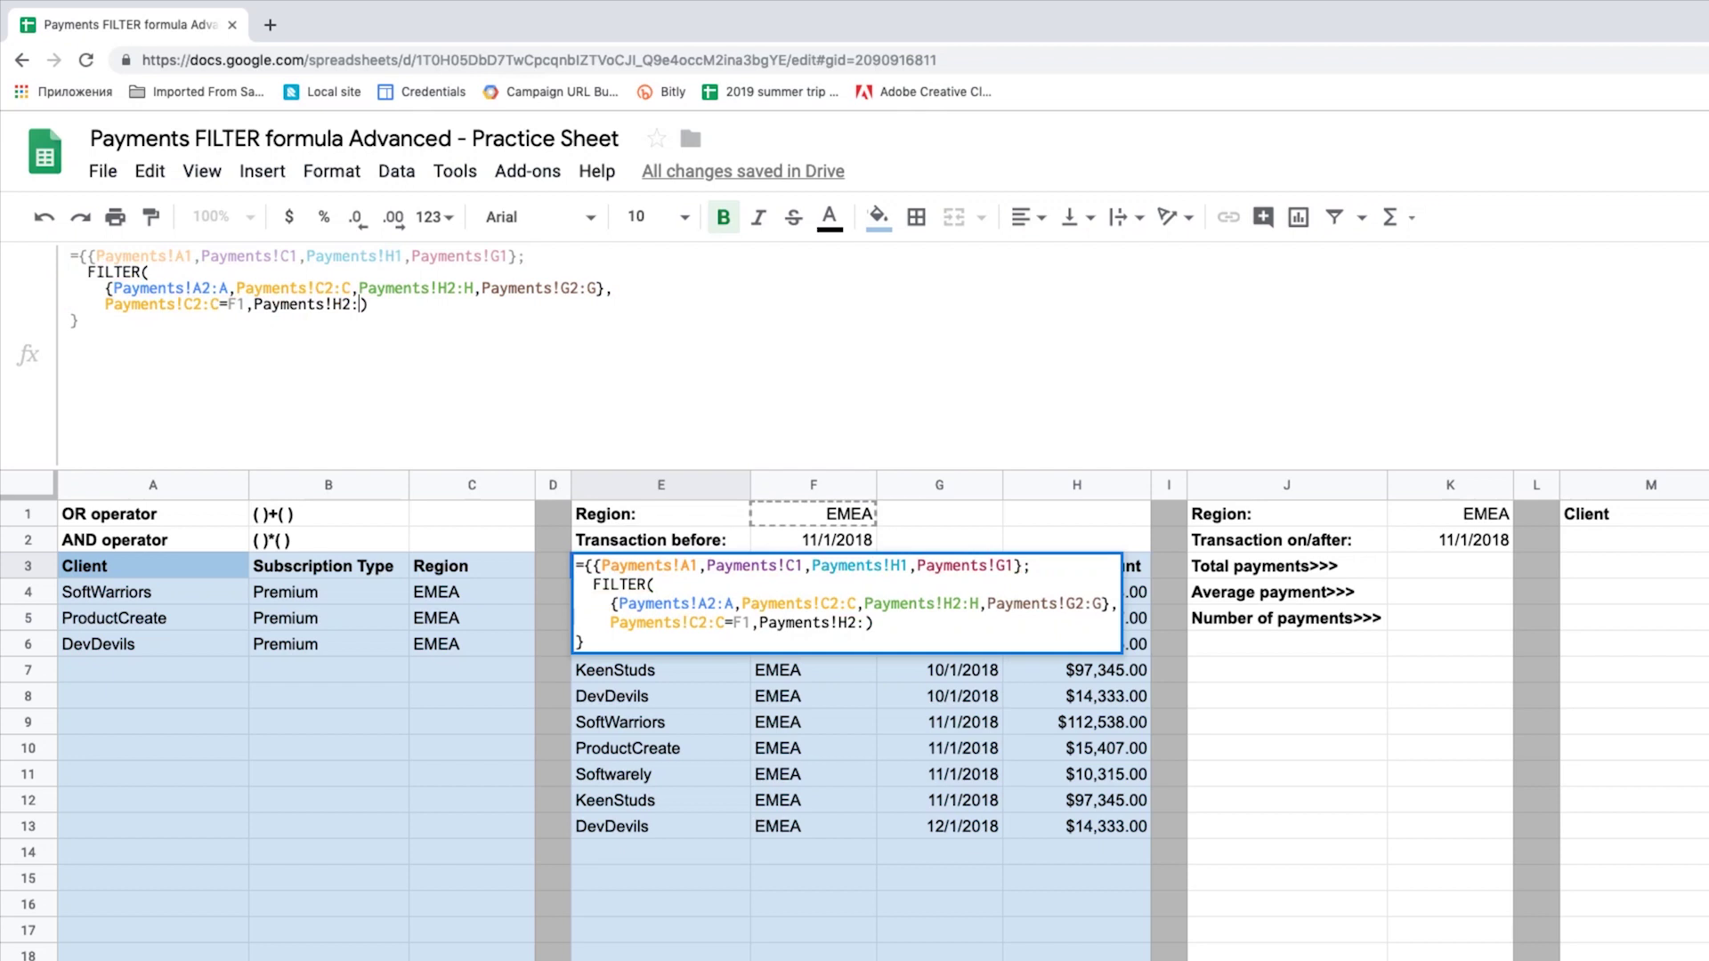
{"action": "type", "text": "<"}
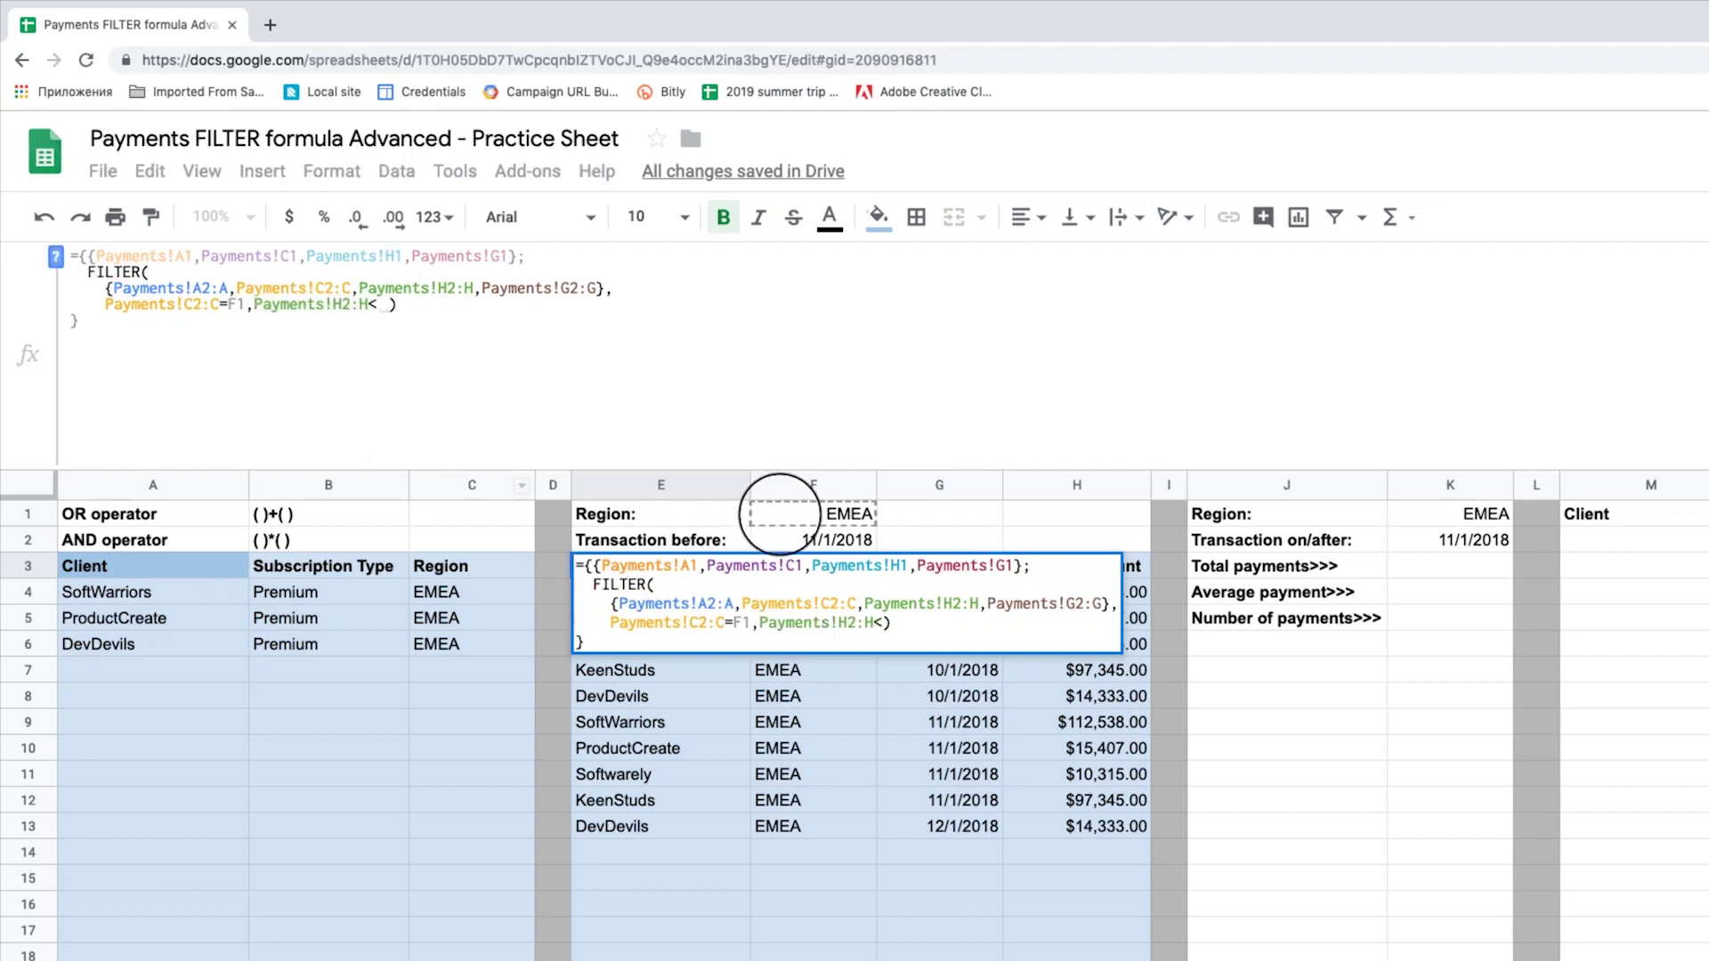
{"action": "left_click", "coordinate": [790, 537]}
{"action": "key", "text": "Return"}
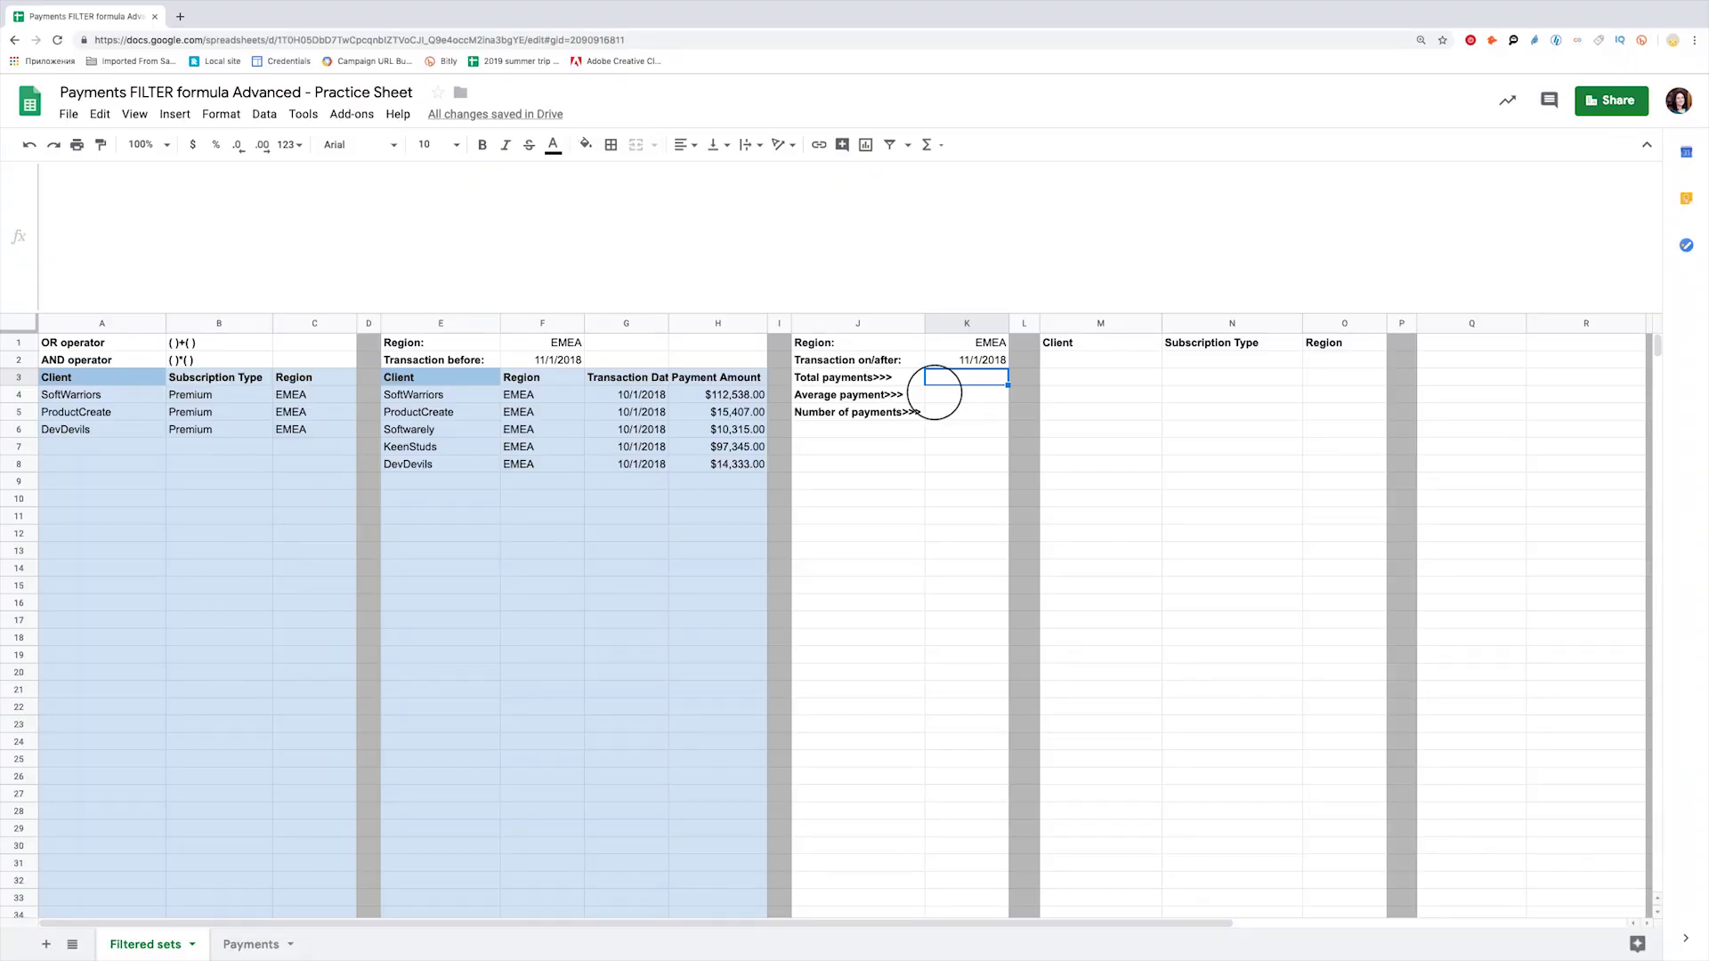
Start a FILTER in K3 returning Payments!G2:G where Payments!C2:C equals K1.
{"action": "key", "text": "Down"}
{"action": "key", "text": "Down"}
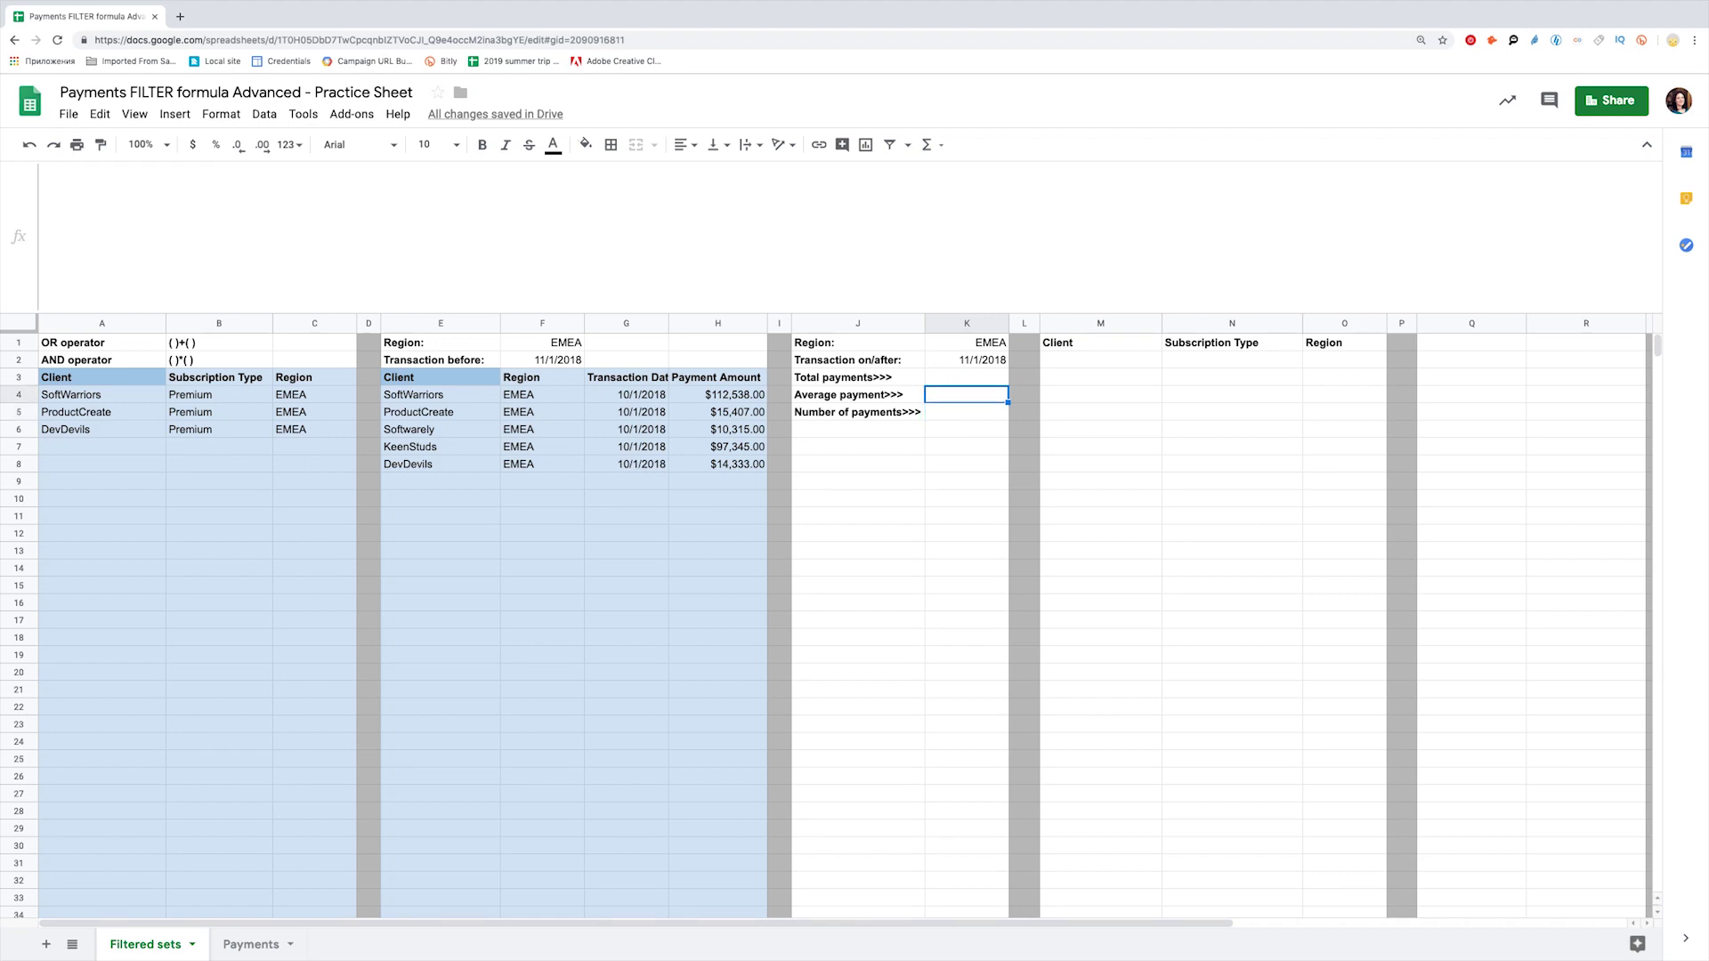
{"action": "key", "text": "Up"}
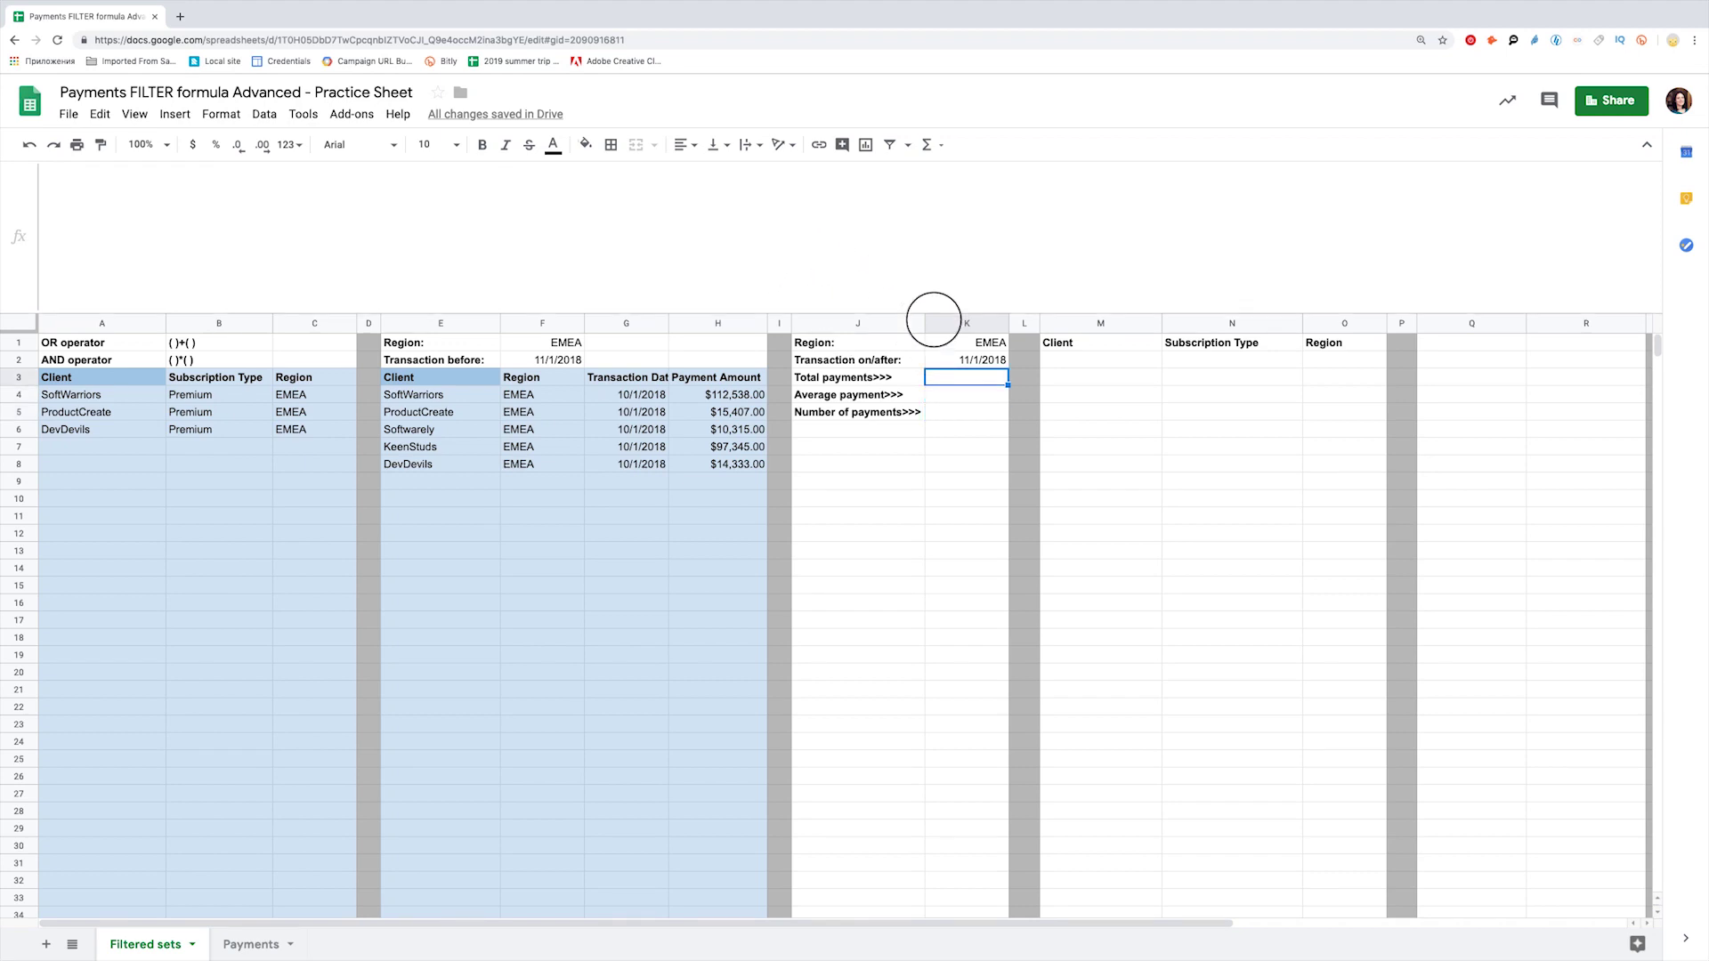
{"action": "left_click", "coordinate": [945, 361]}
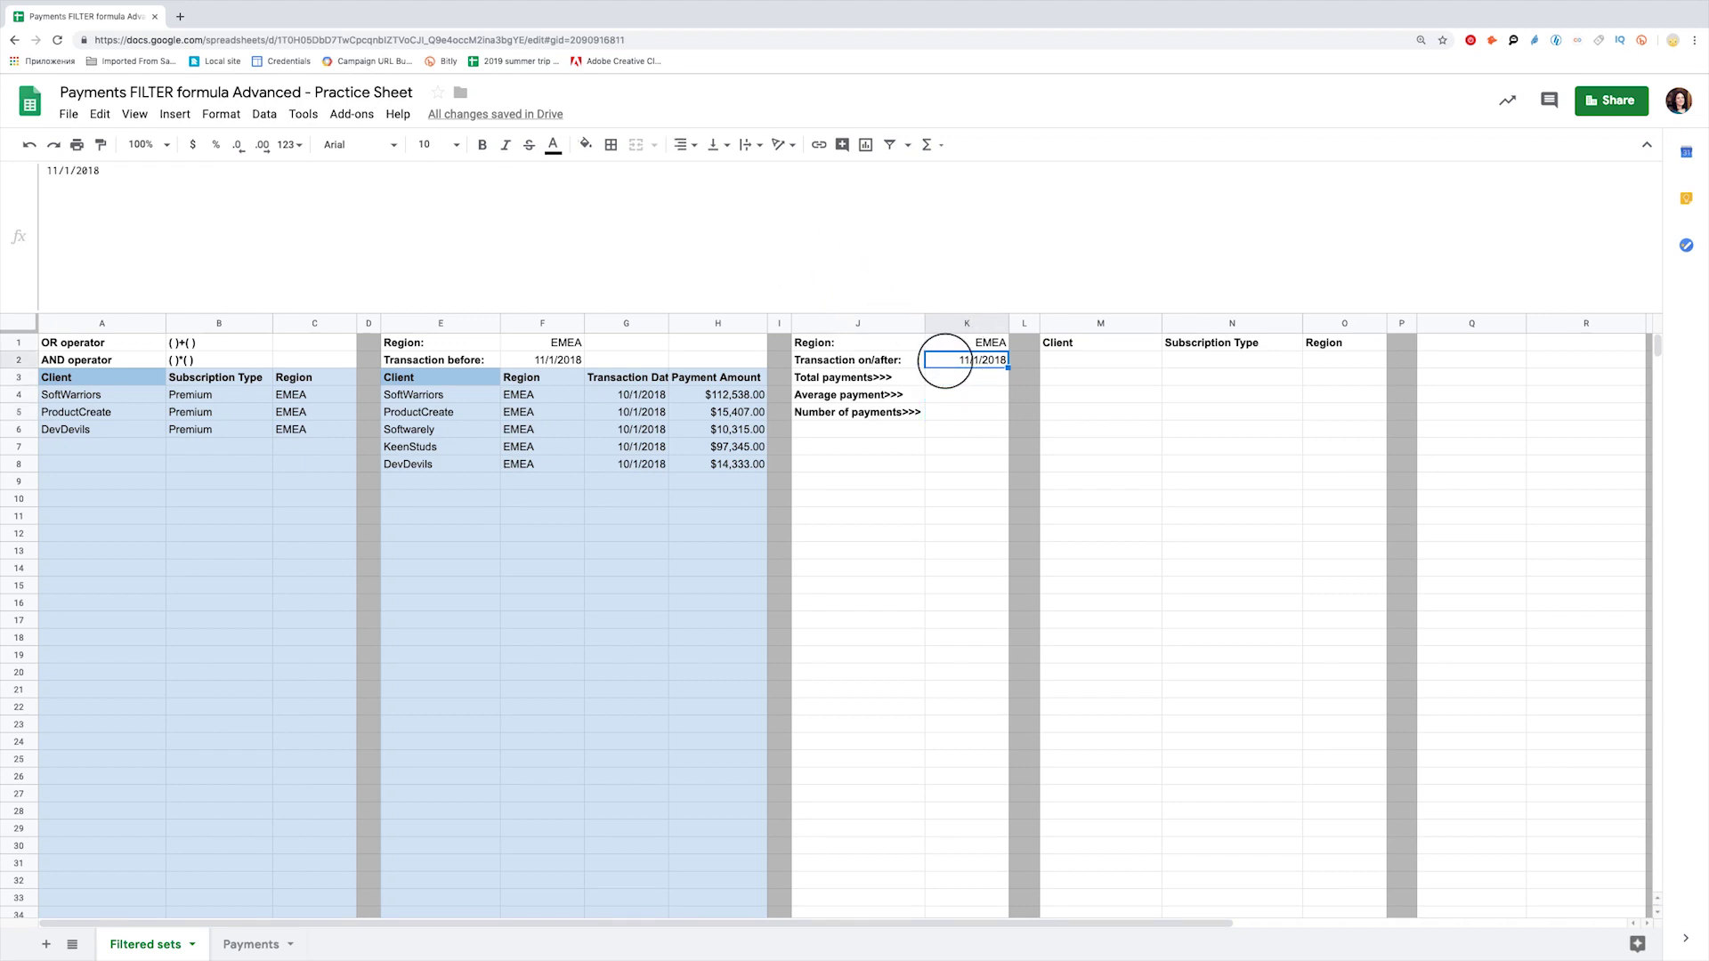
{"action": "key", "text": "Down"}
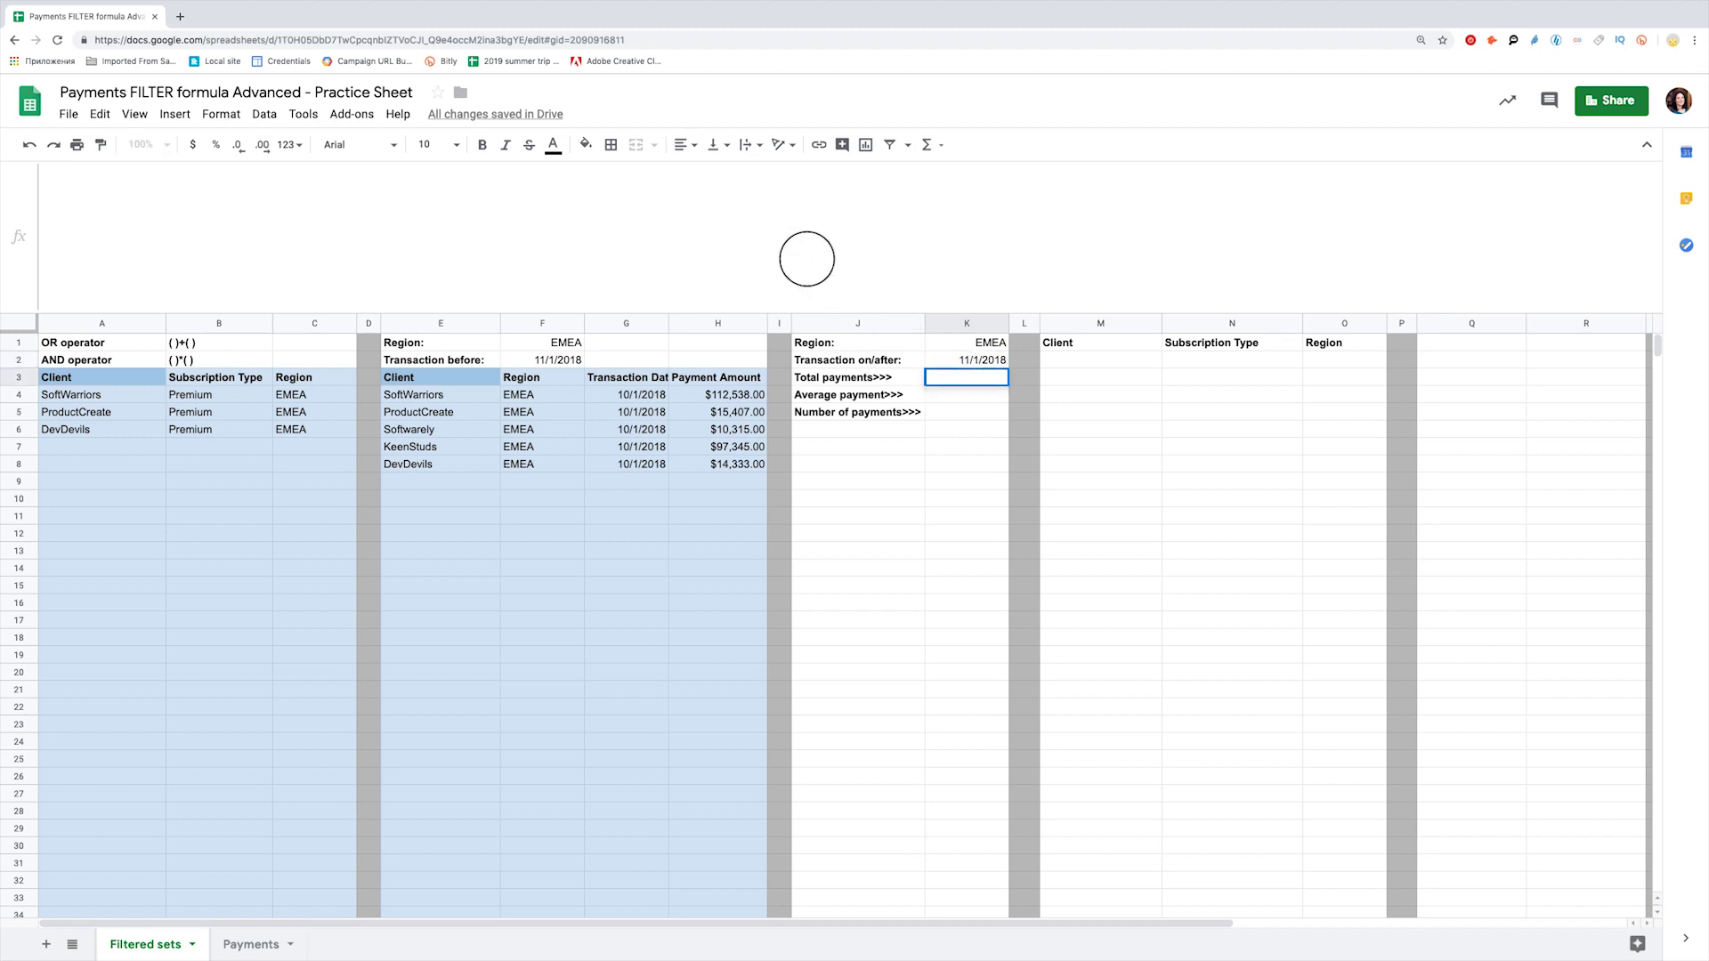
{"action": "type", "text": "=FILTER("}
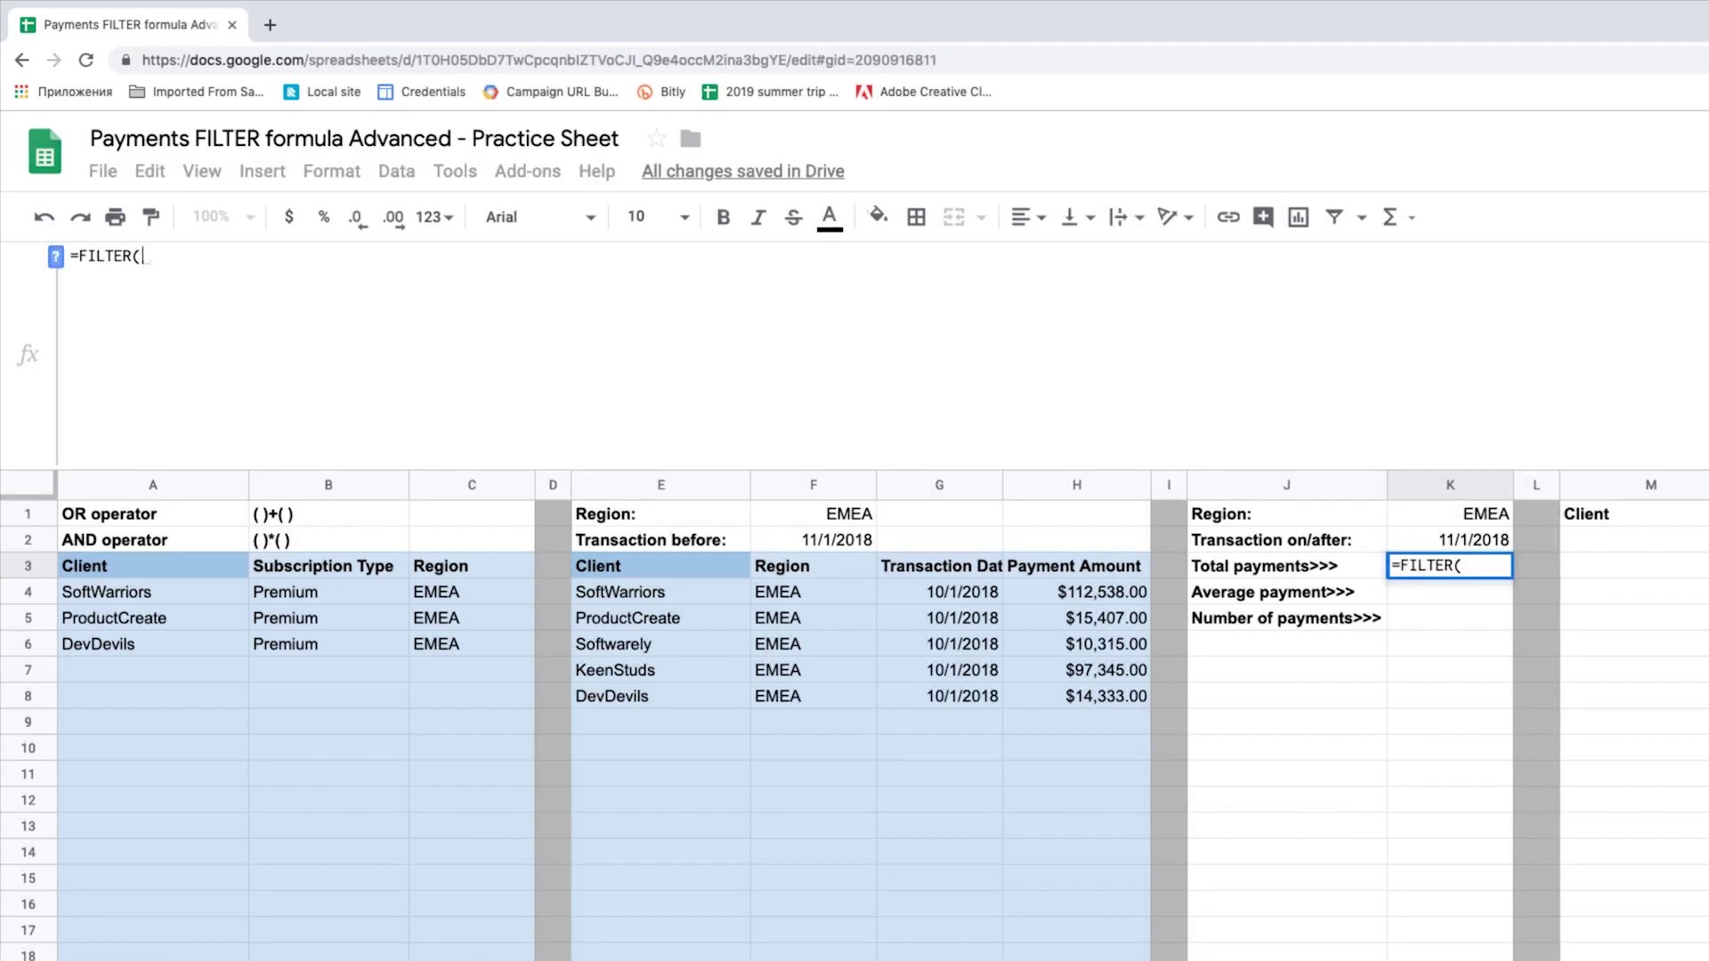
{"action": "key", "text": "ctrl+shift+Page_Up"}
{"action": "left_click", "coordinate": [1040, 485]}
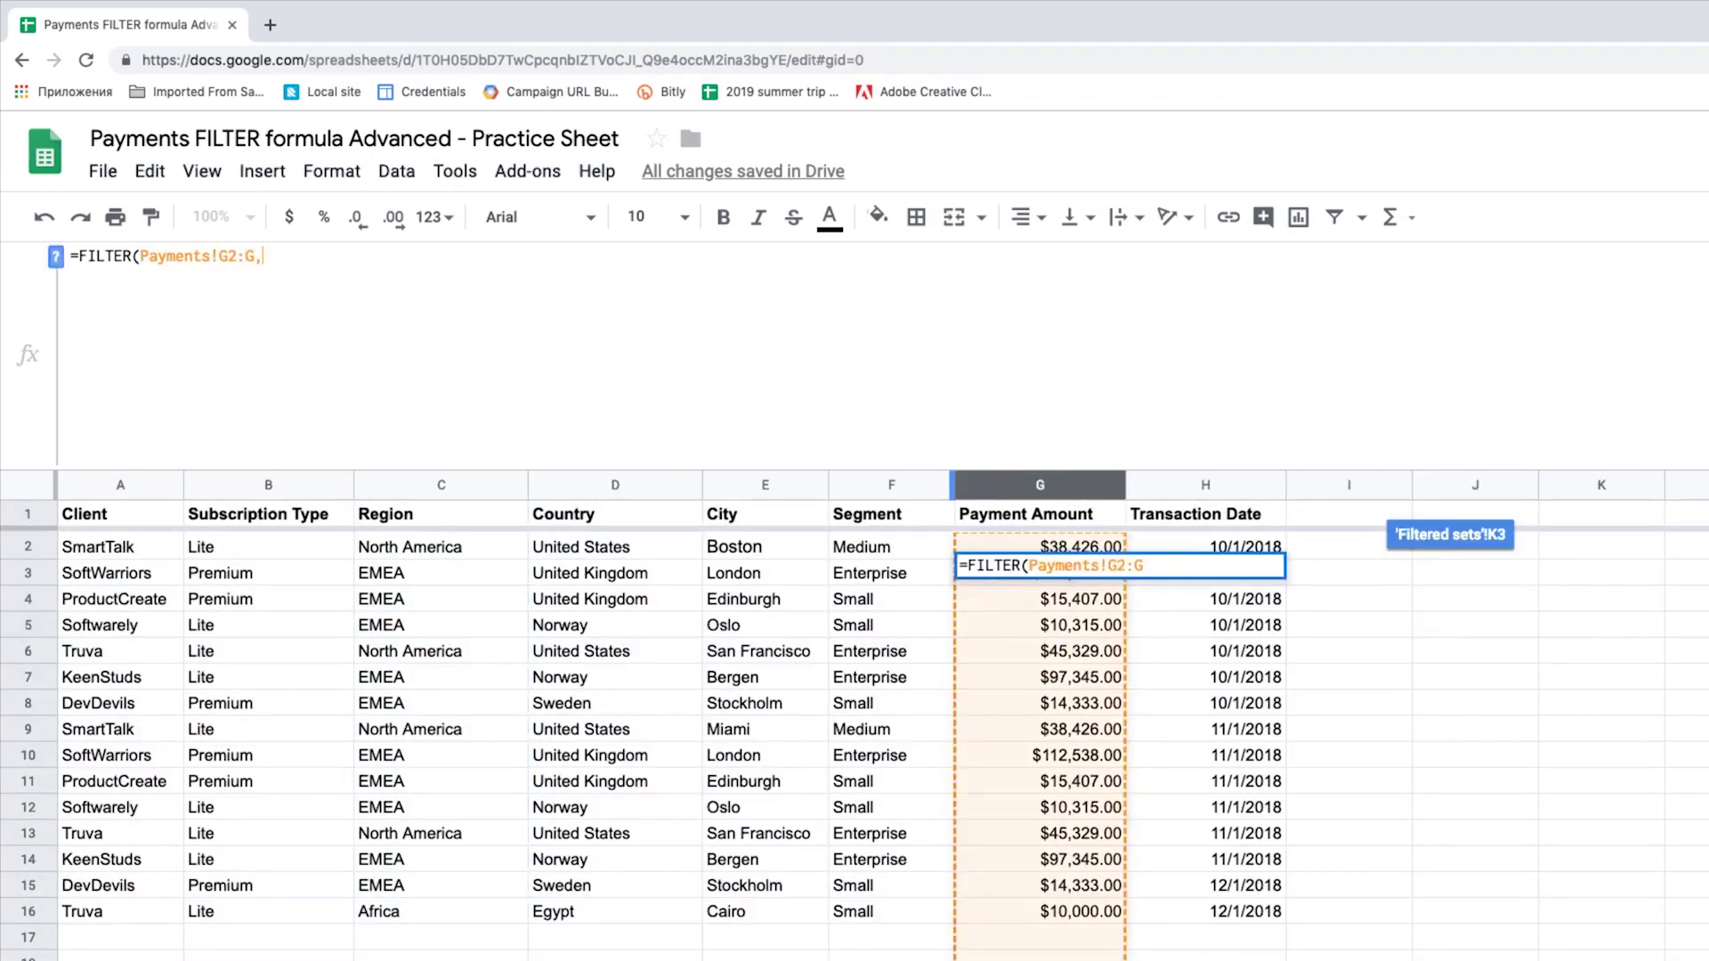
{"action": "left_click", "coordinate": [435, 485]}
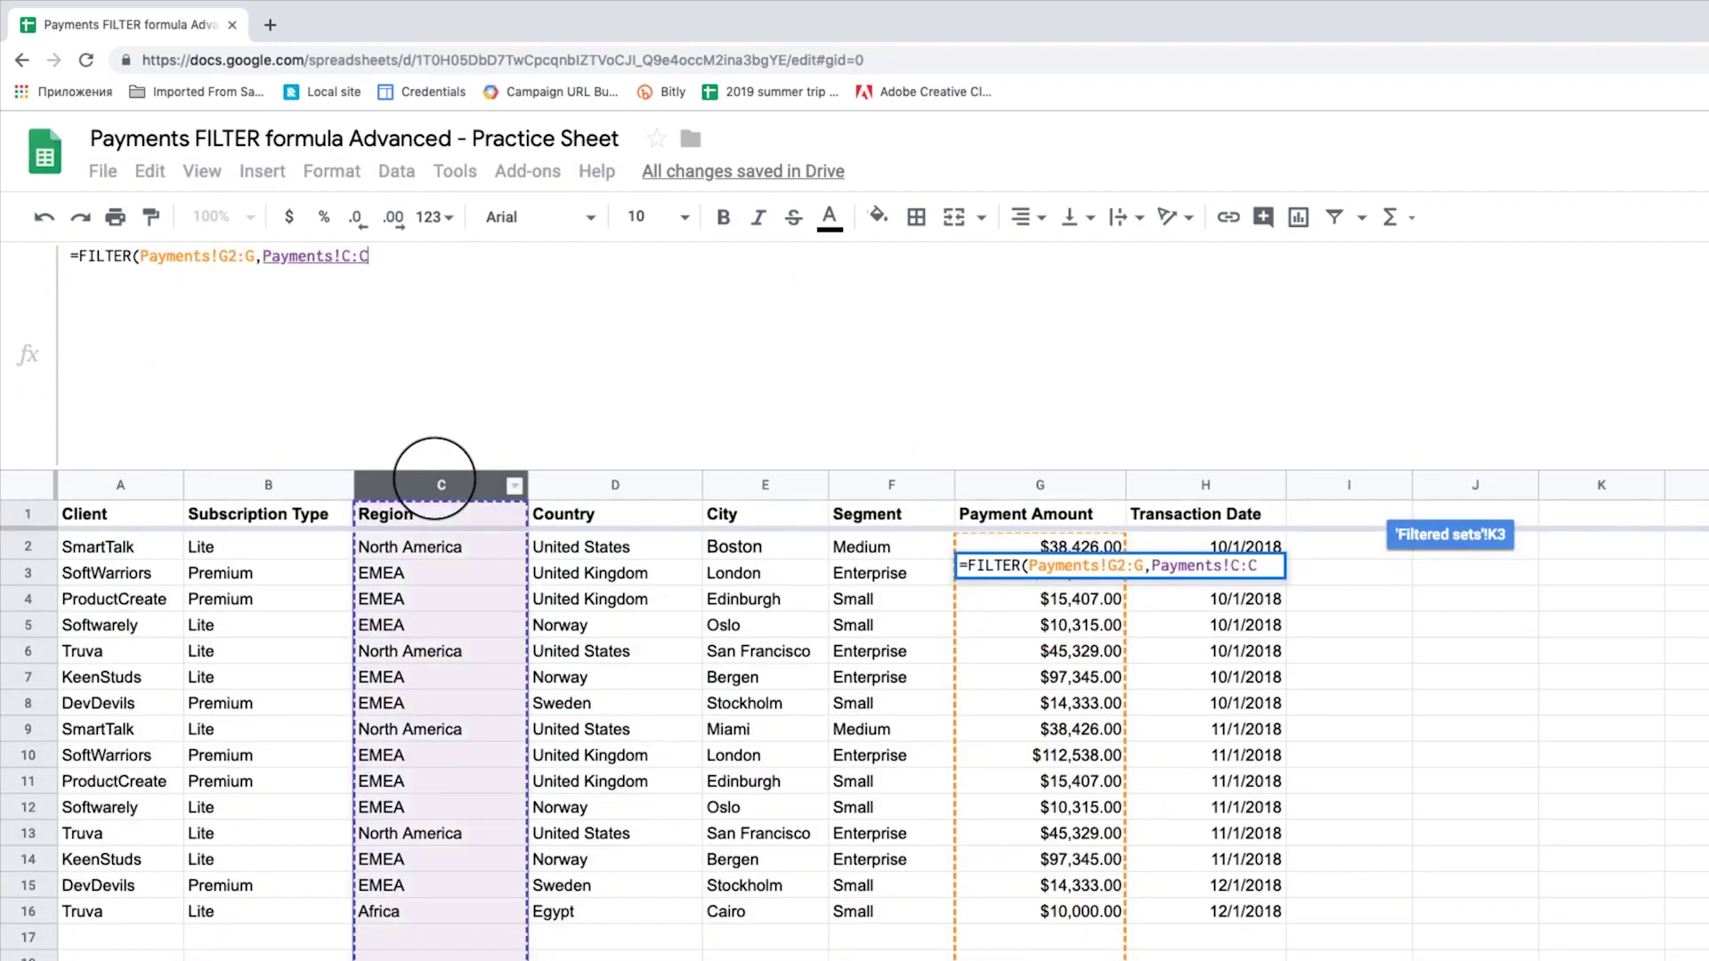
{"action": "left_click", "coordinate": [344, 255]}
{"action": "type", "text": "2"}
{"action": "key", "text": "End"}
{"action": "key", "text": "ctrl+shift+Page_Down"}
{"action": "type", "text": "=K1,"}
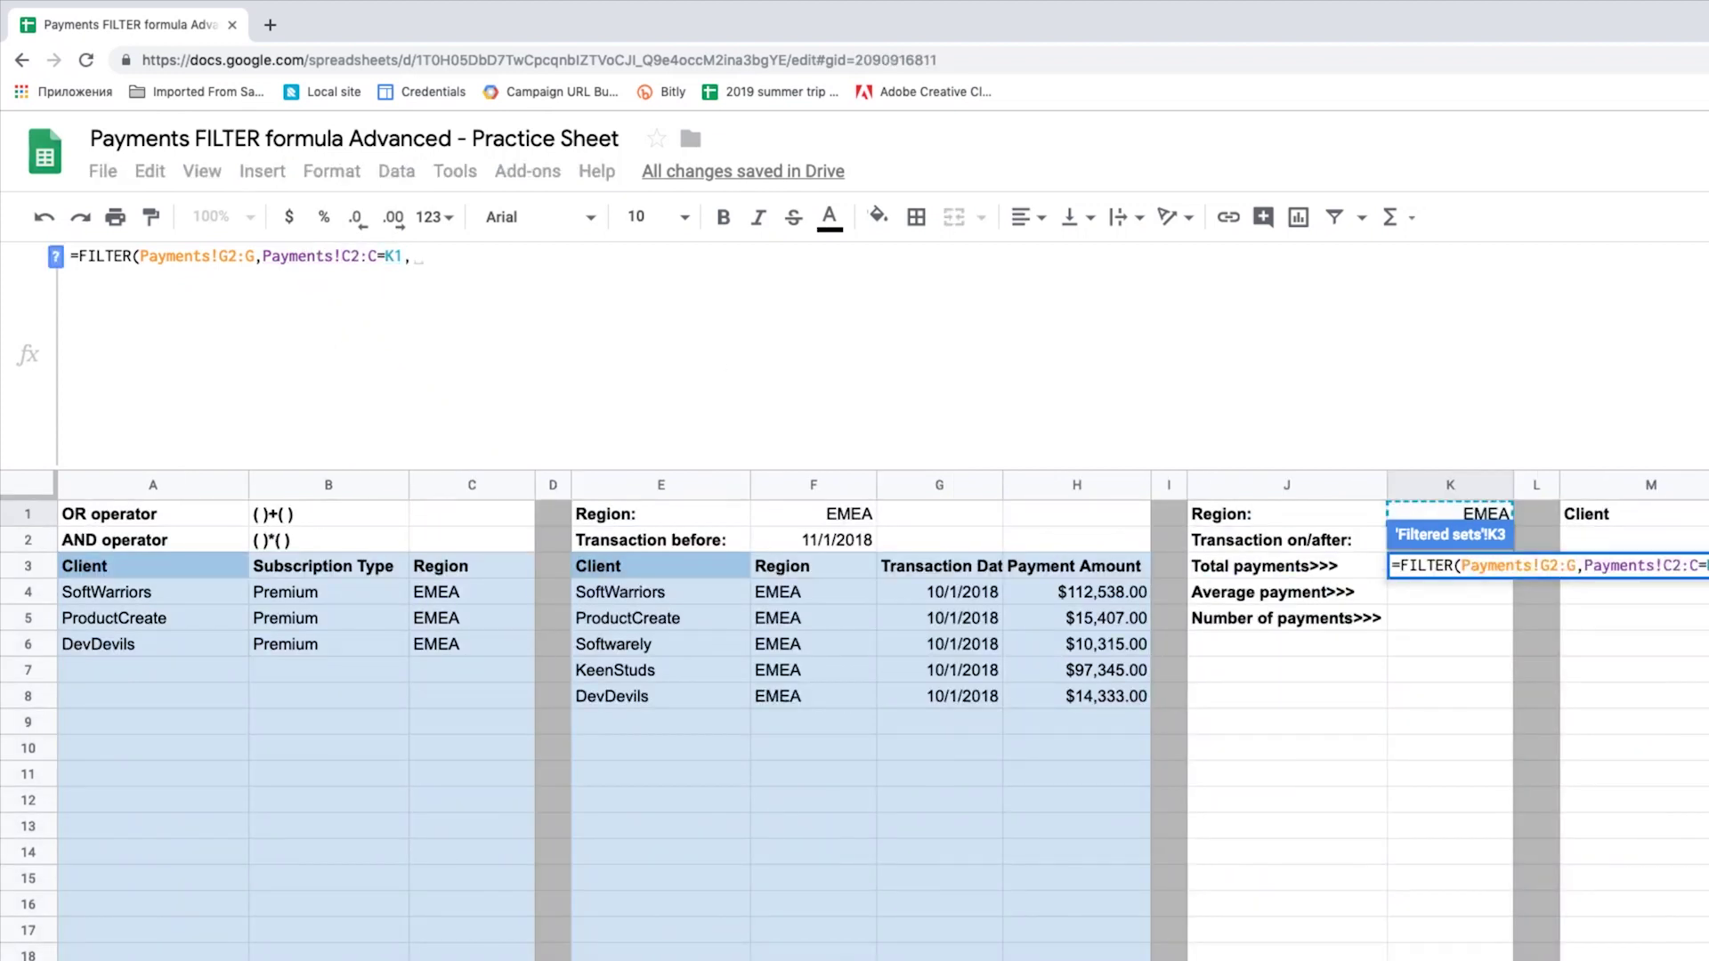
Add the condition Payments!H2:H>=K2 and enter the FILTER formula.
{"action": "key", "text": "ctrl+shift+Page_Up"}
{"action": "left_click", "coordinate": [1157, 485]}
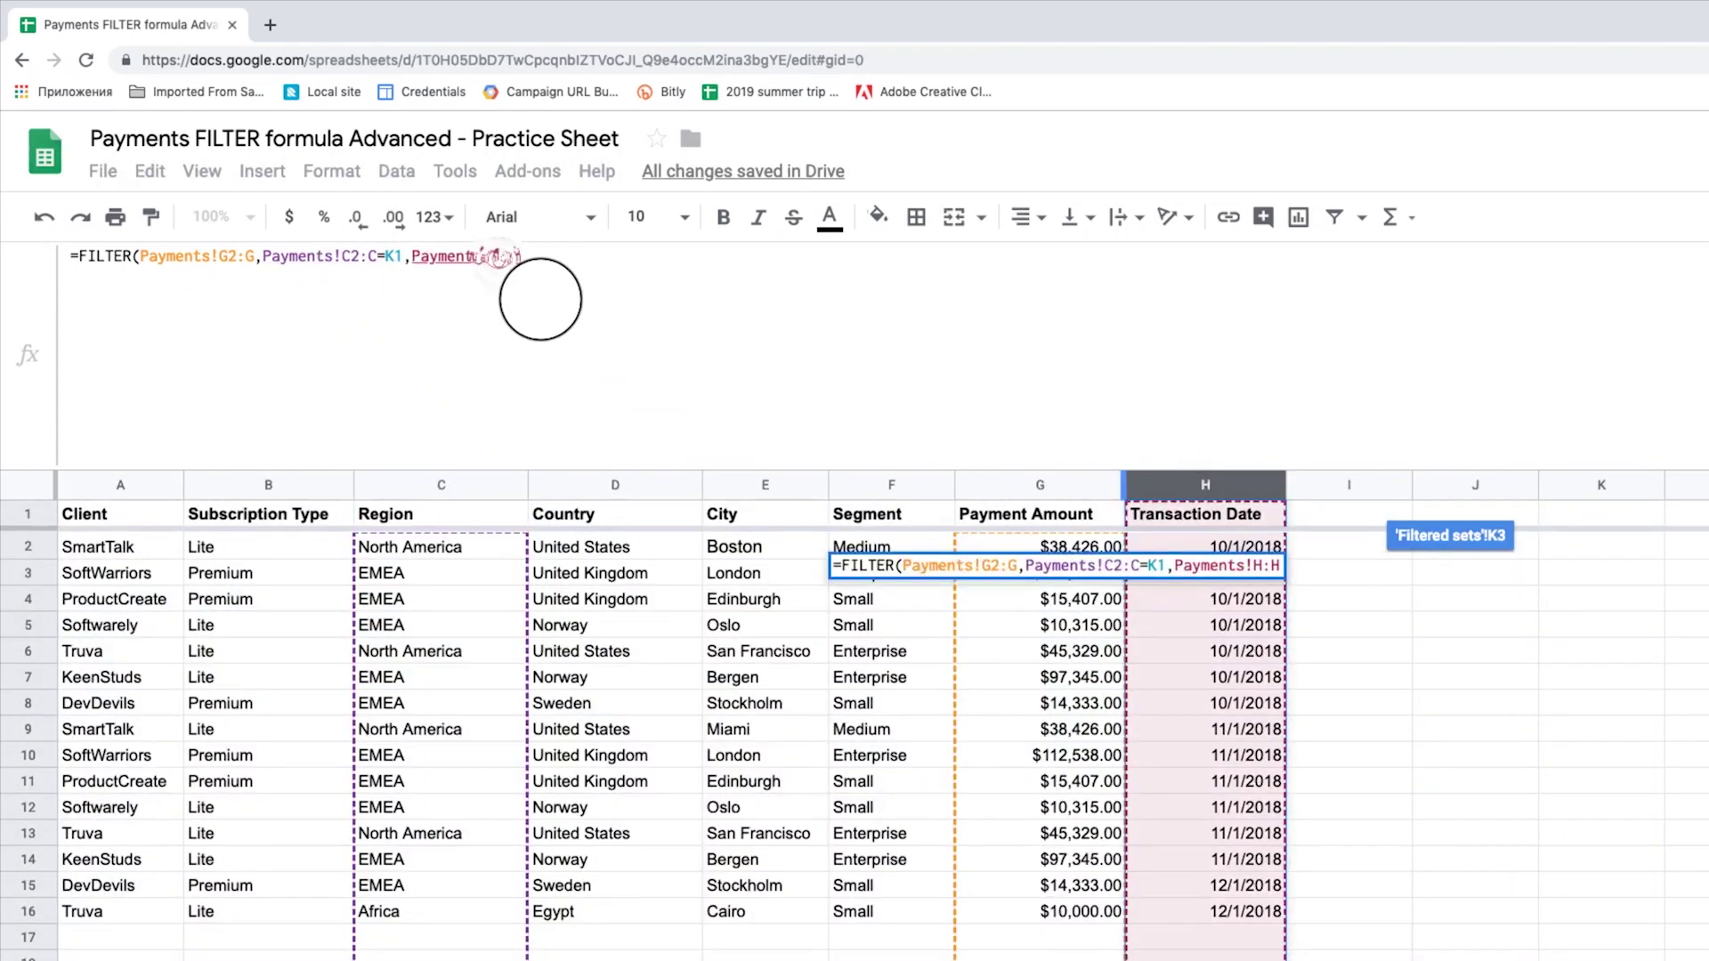
{"action": "left_click", "coordinate": [499, 256]}
{"action": "type", "text": "2"}
{"action": "key", "text": "End"}
{"action": "type", "text": ">="}
{"action": "key", "text": "ctrl+shift+Page_Down"}
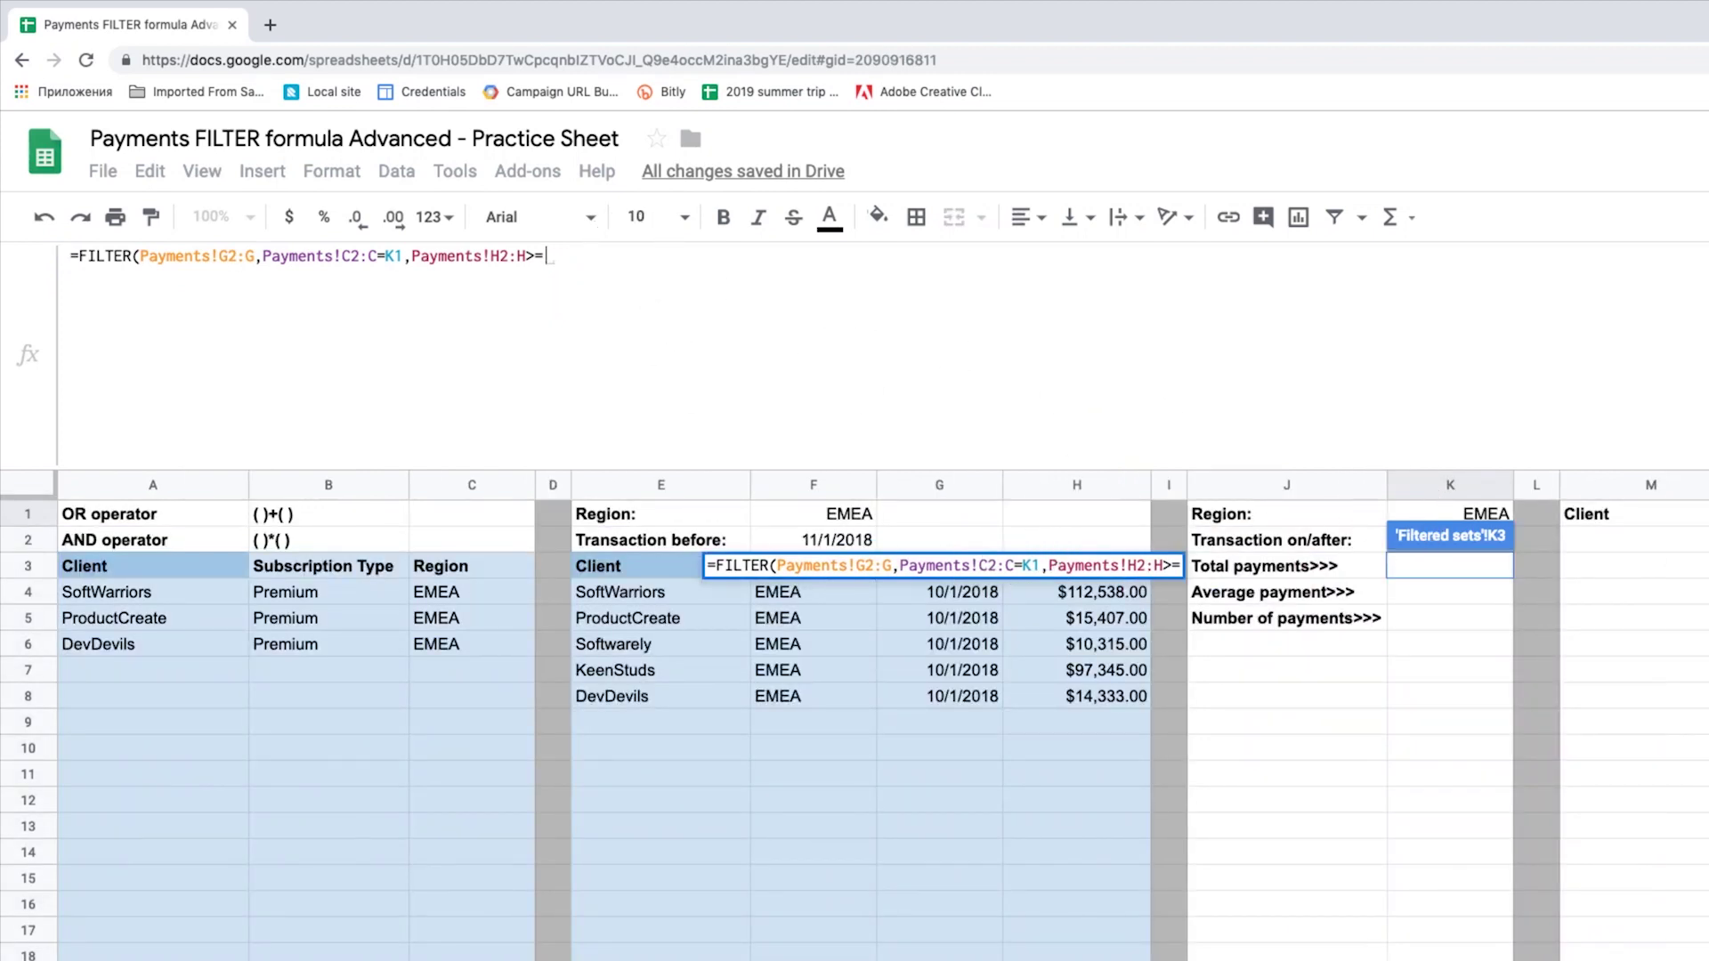
{"action": "type", "text": "K2)"}
{"action": "key", "text": "Return"}
Make the G, C and H ranges and the K1 and K2 references absolute.
{"action": "key", "text": "Up"}
{"action": "left_click", "coordinate": [253, 259]}
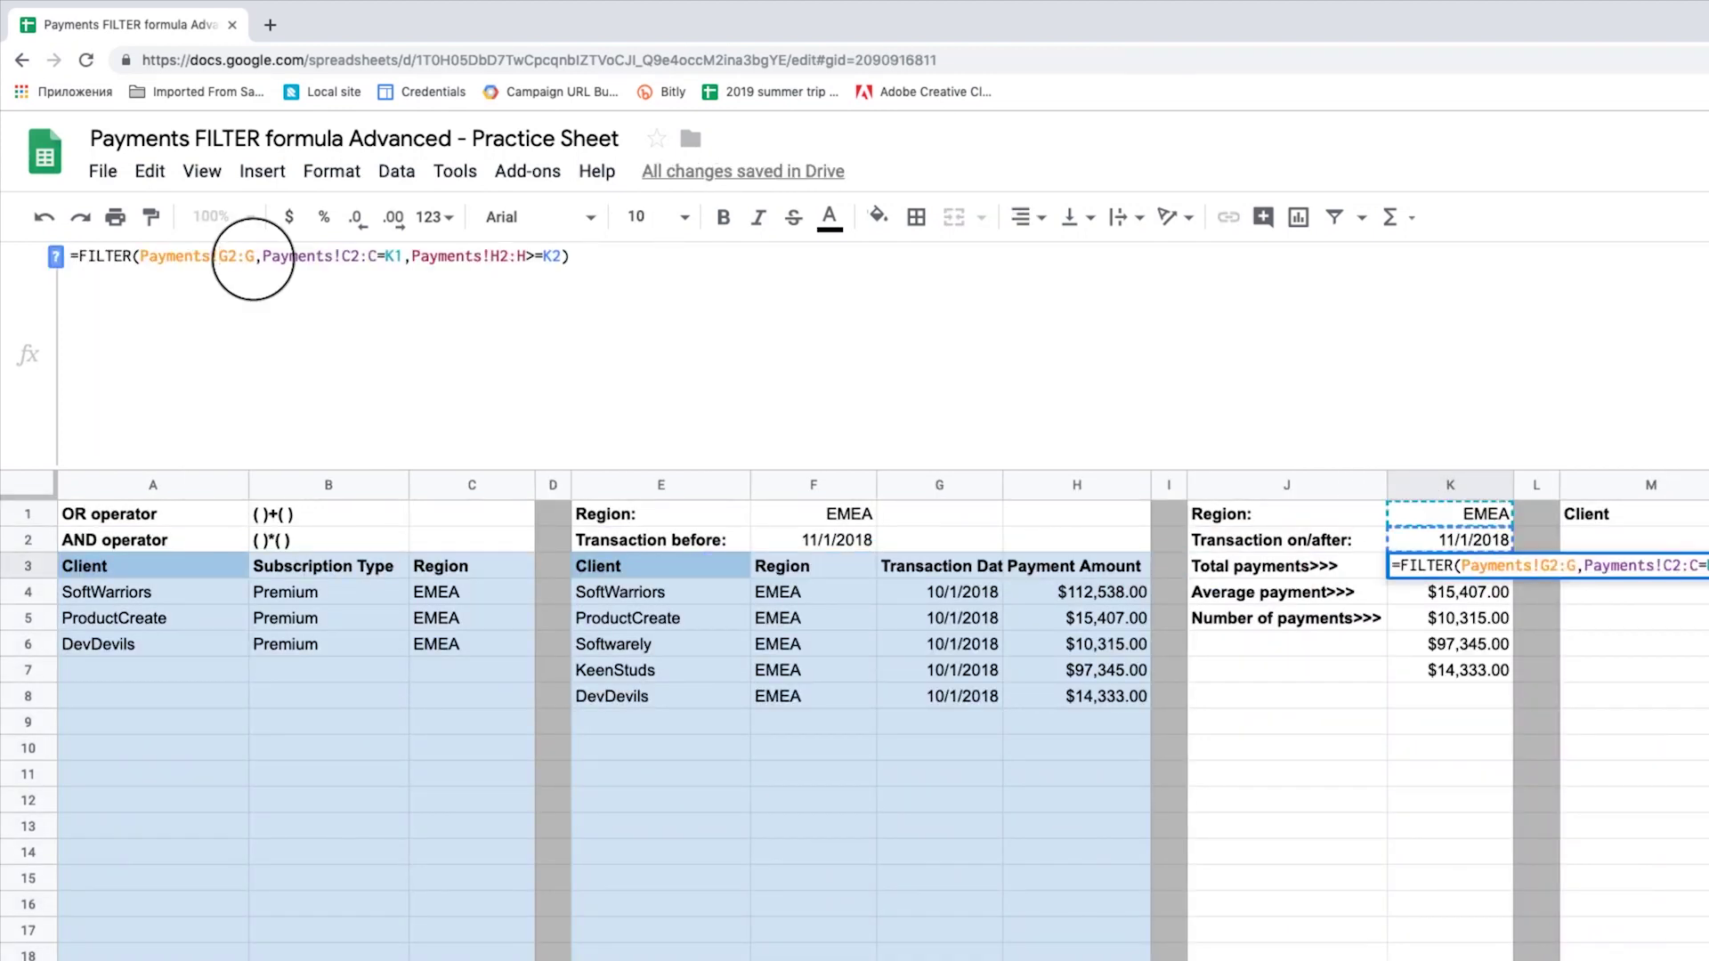
{"action": "key", "text": "F4"}
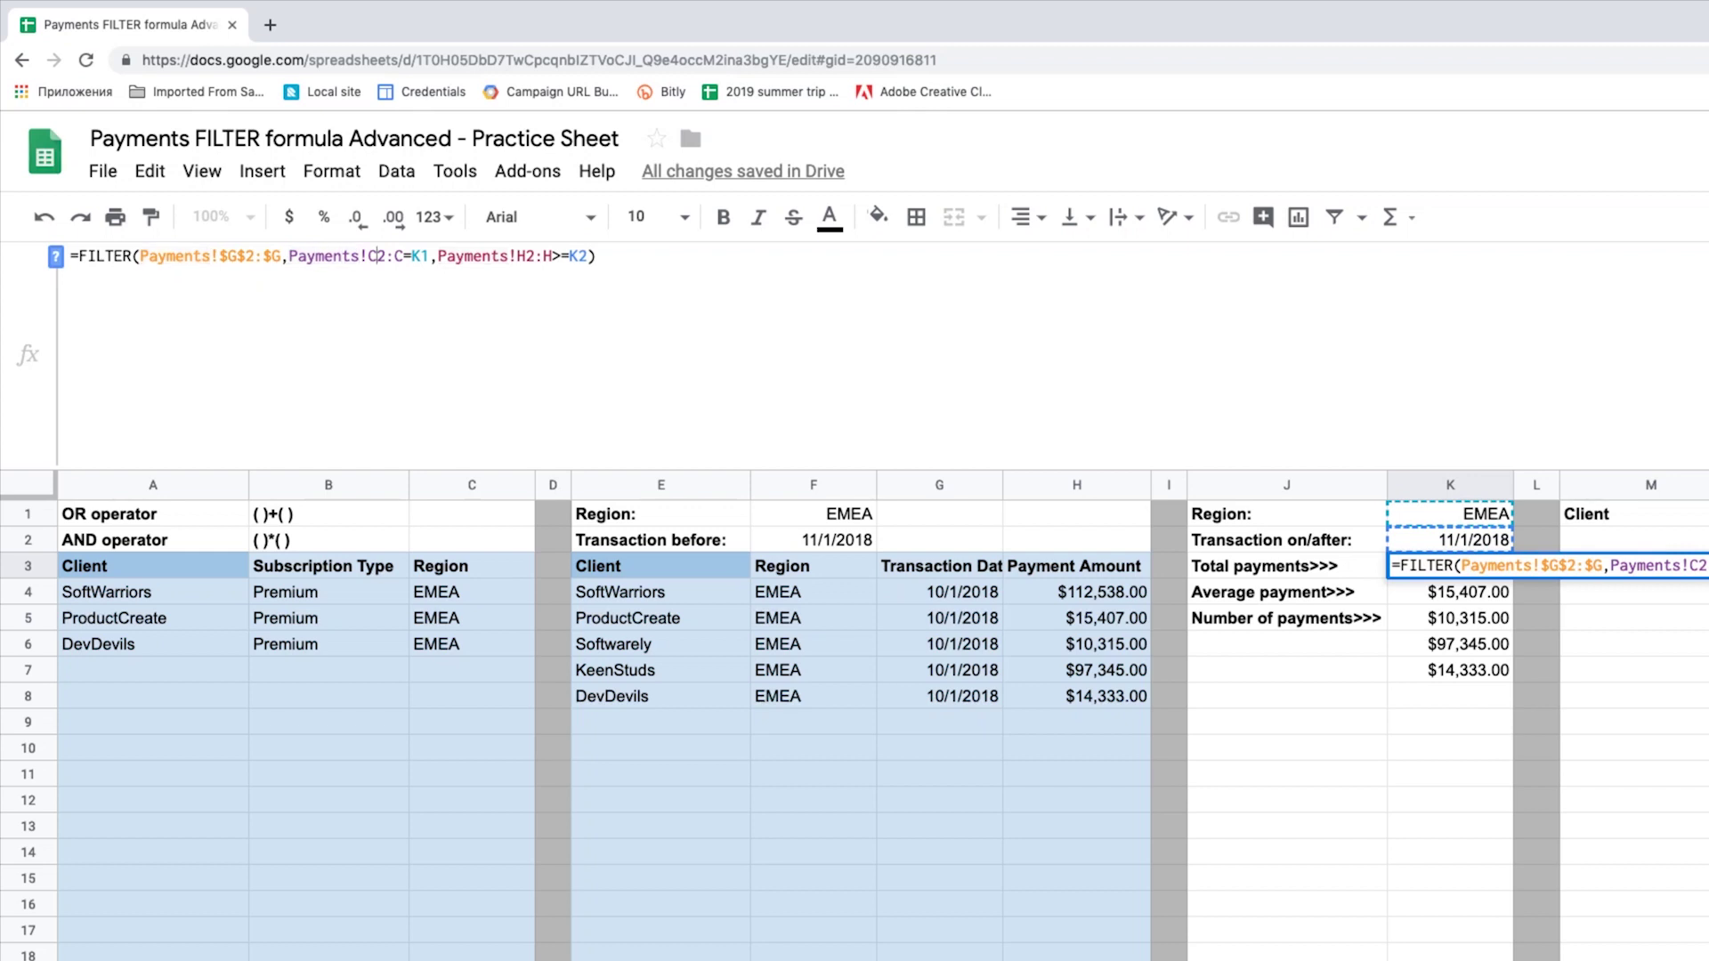
{"action": "left_click", "coordinate": [369, 257]}
{"action": "key", "text": "F4"}
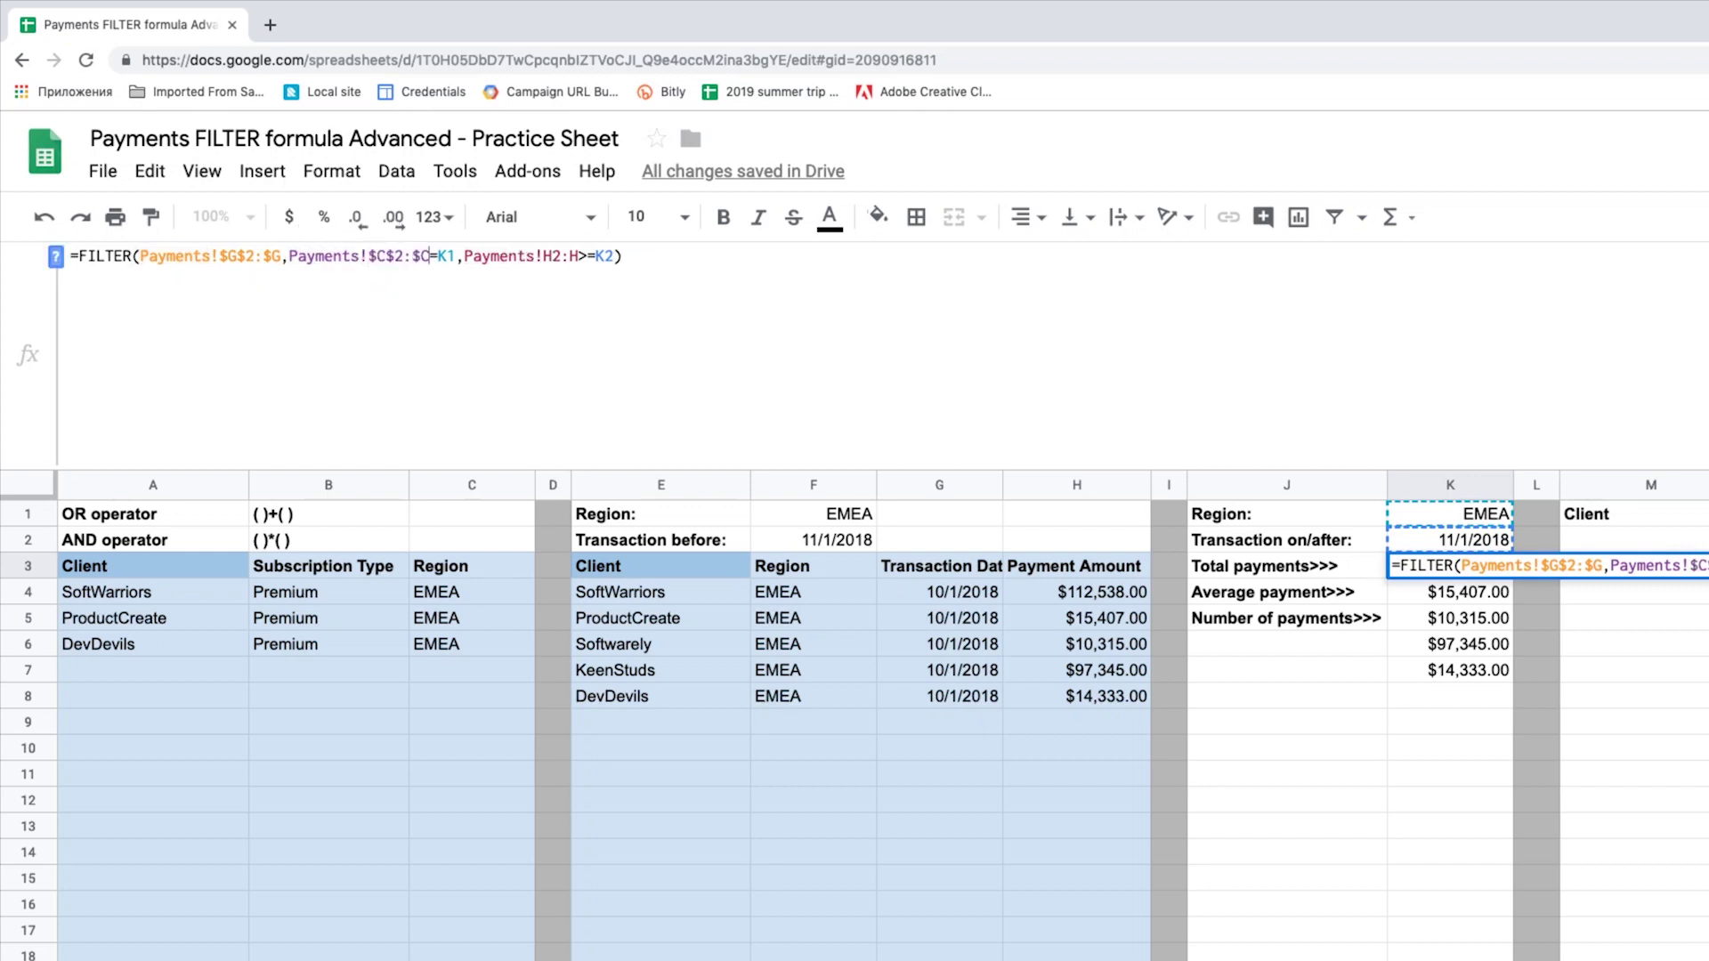
{"action": "left_click", "coordinate": [436, 257]}
{"action": "key", "text": "F4"}
{"action": "left_click", "coordinate": [581, 258]}
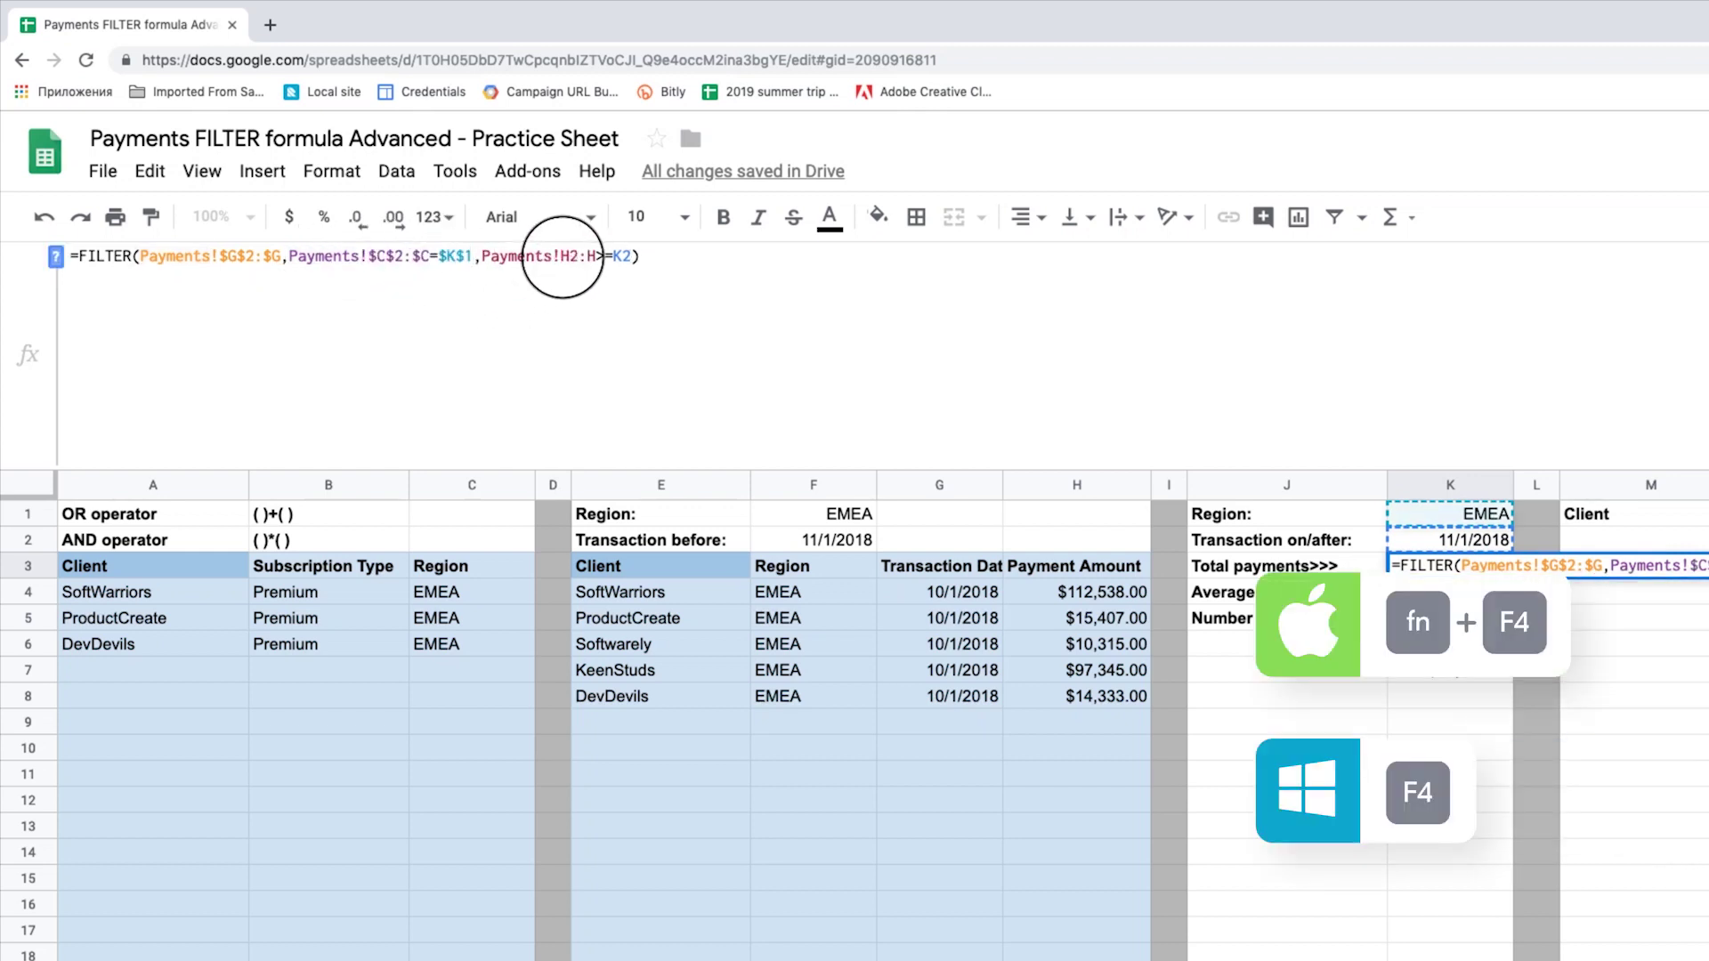
{"action": "key", "text": "F4"}
{"action": "left_click", "coordinate": [641, 258]}
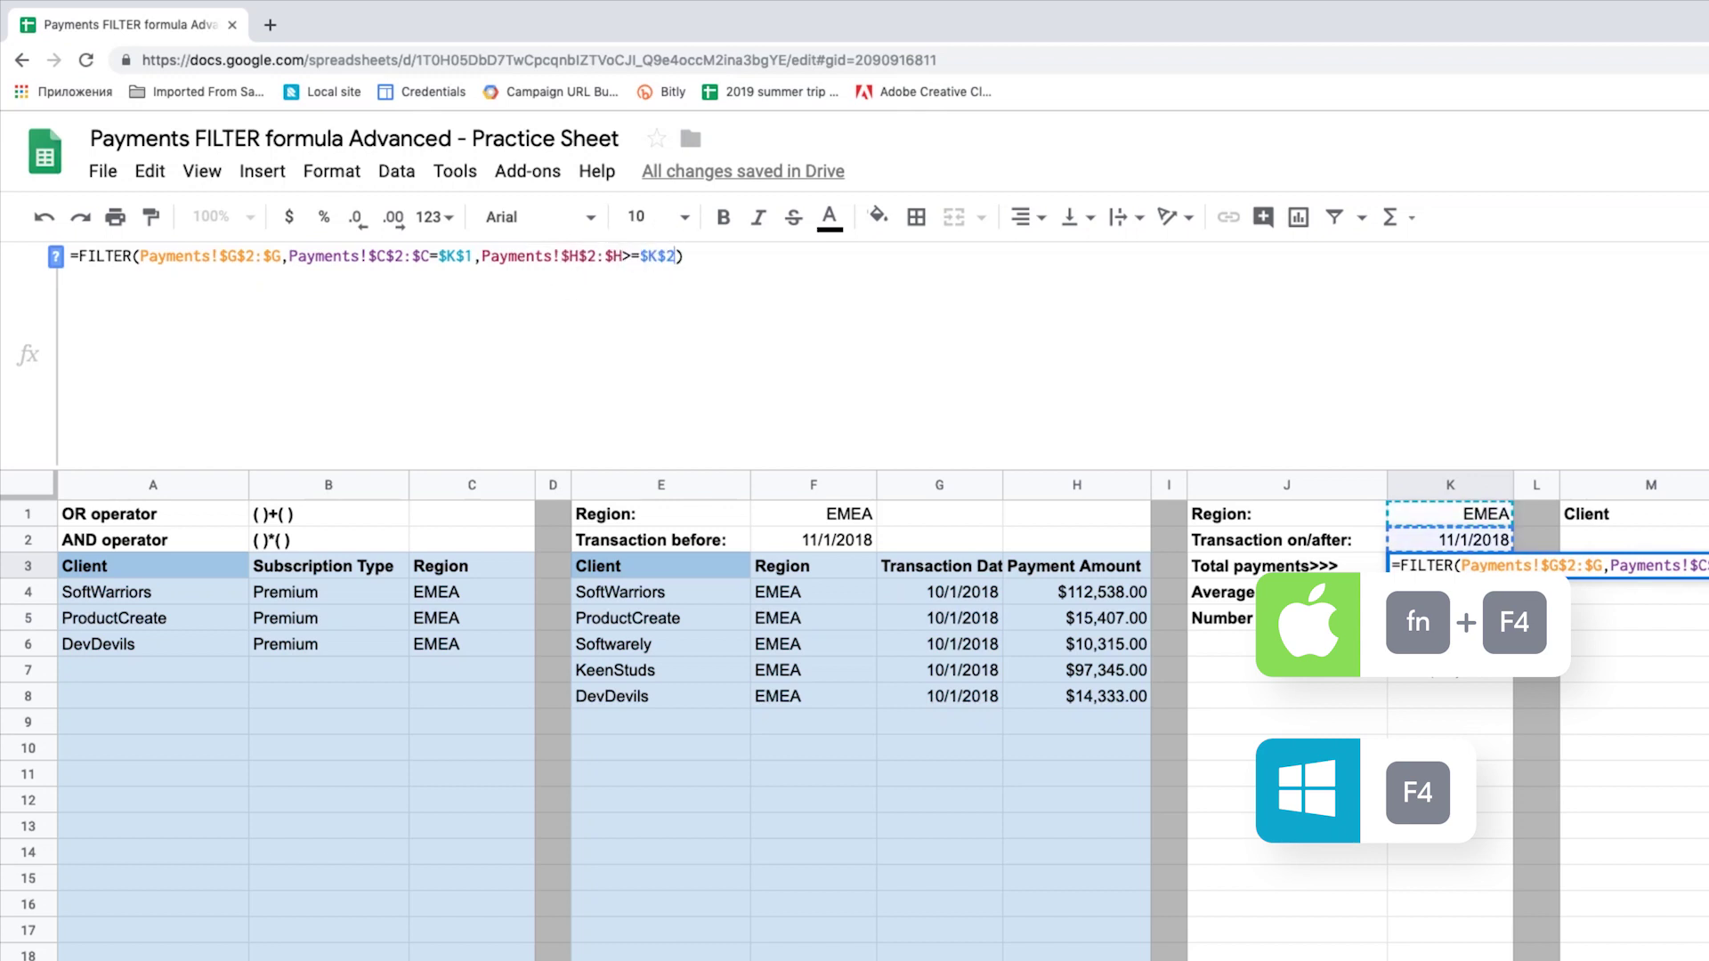
{"action": "key", "text": "F4"}
Wrap the K3 FILTER in SUM( ) to total the matching payments.
{"action": "key", "text": "Home"}
{"action": "key", "text": "Right"}
{"action": "type", "text": "SUM("}
{"action": "left_click", "coordinate": [797, 274]}
{"action": "type", "text": ")"}
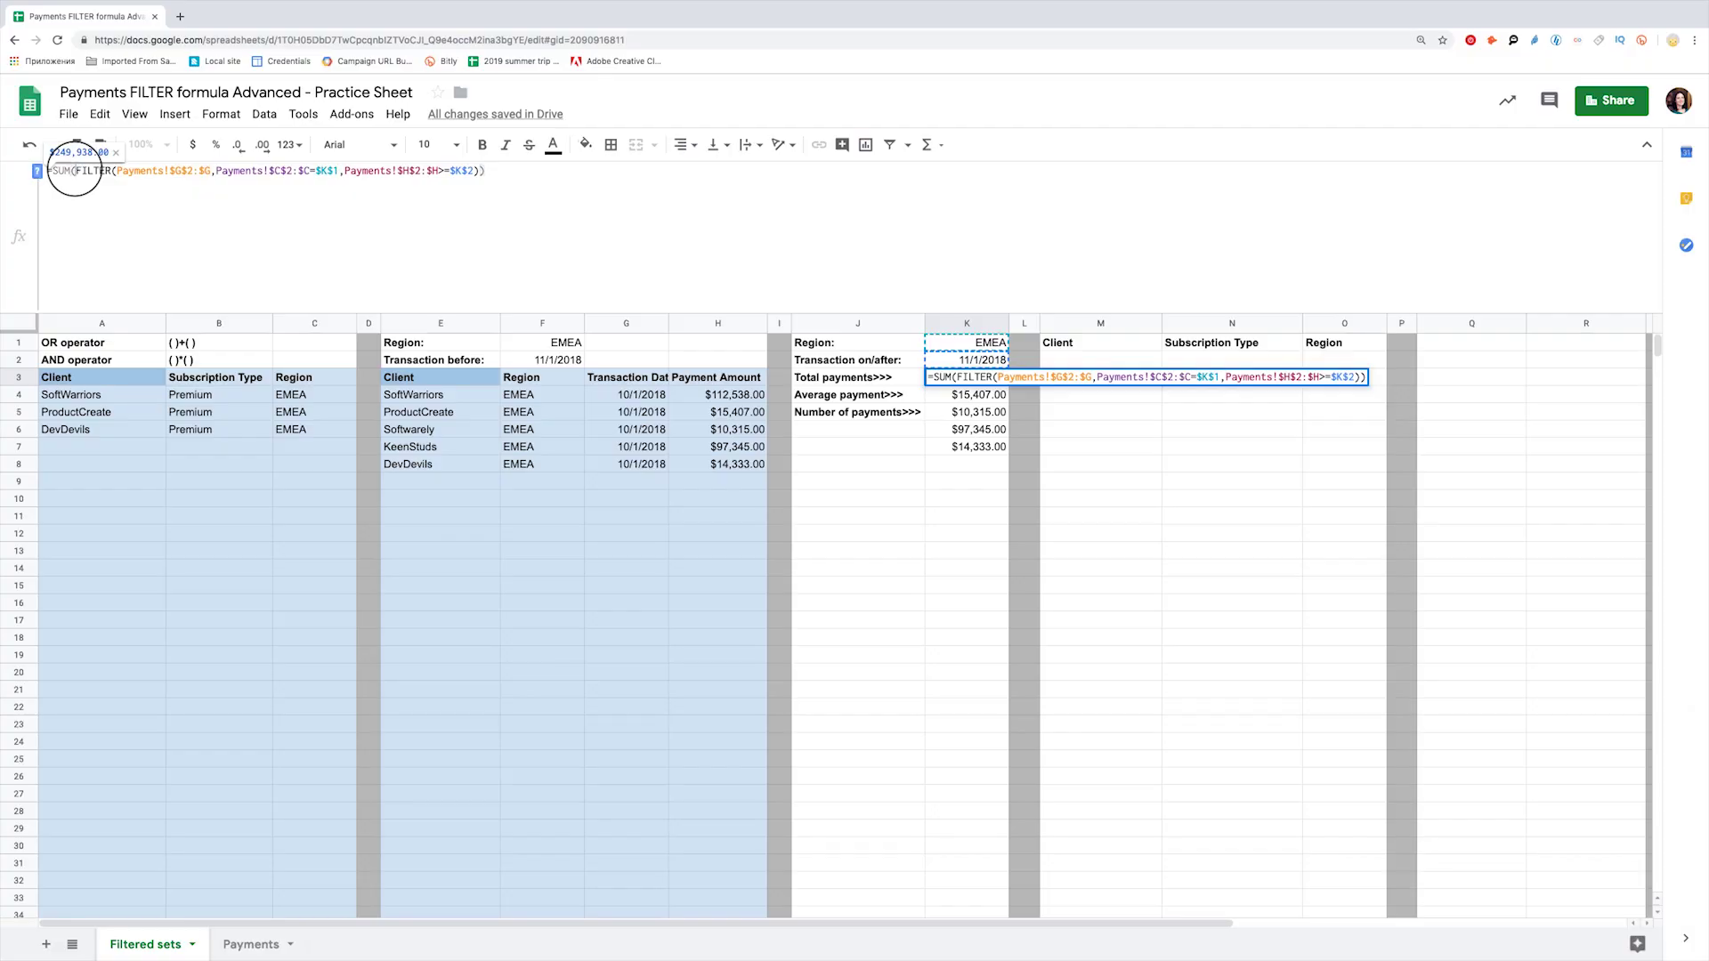
Enter the Total payments formula and an AVERAGE(FILTER()) version for Average payment, $49,987.60.
{"action": "key", "text": "alt+Return"}
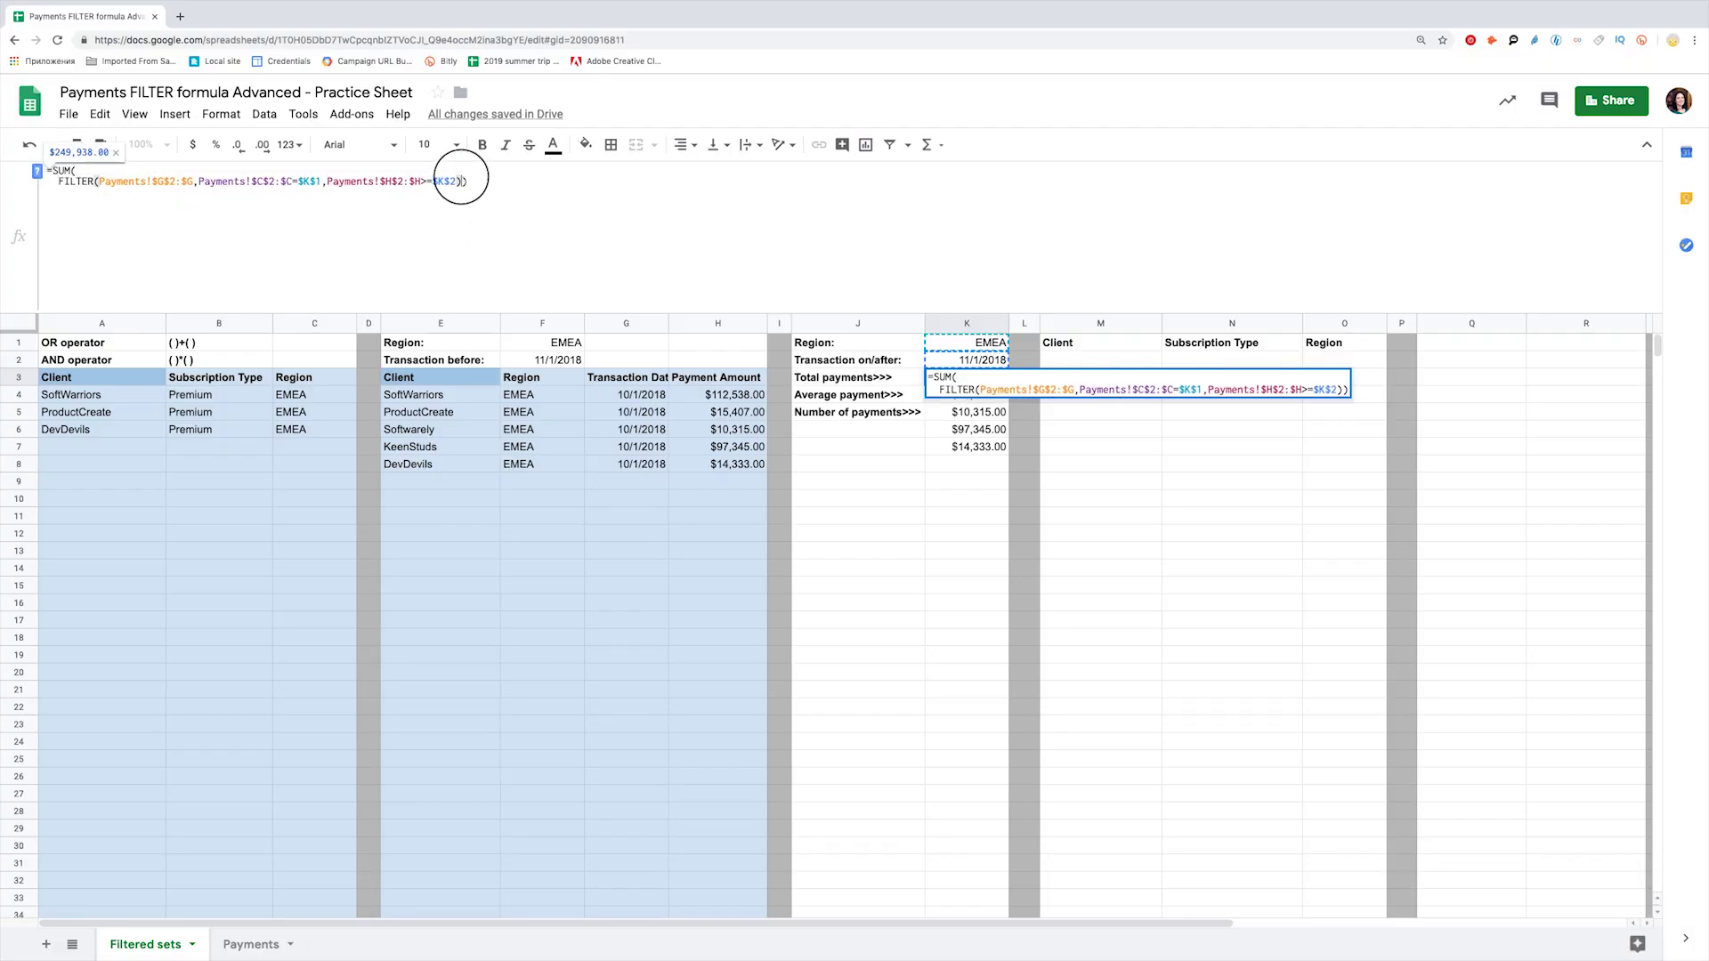
{"action": "key", "text": "Return"}
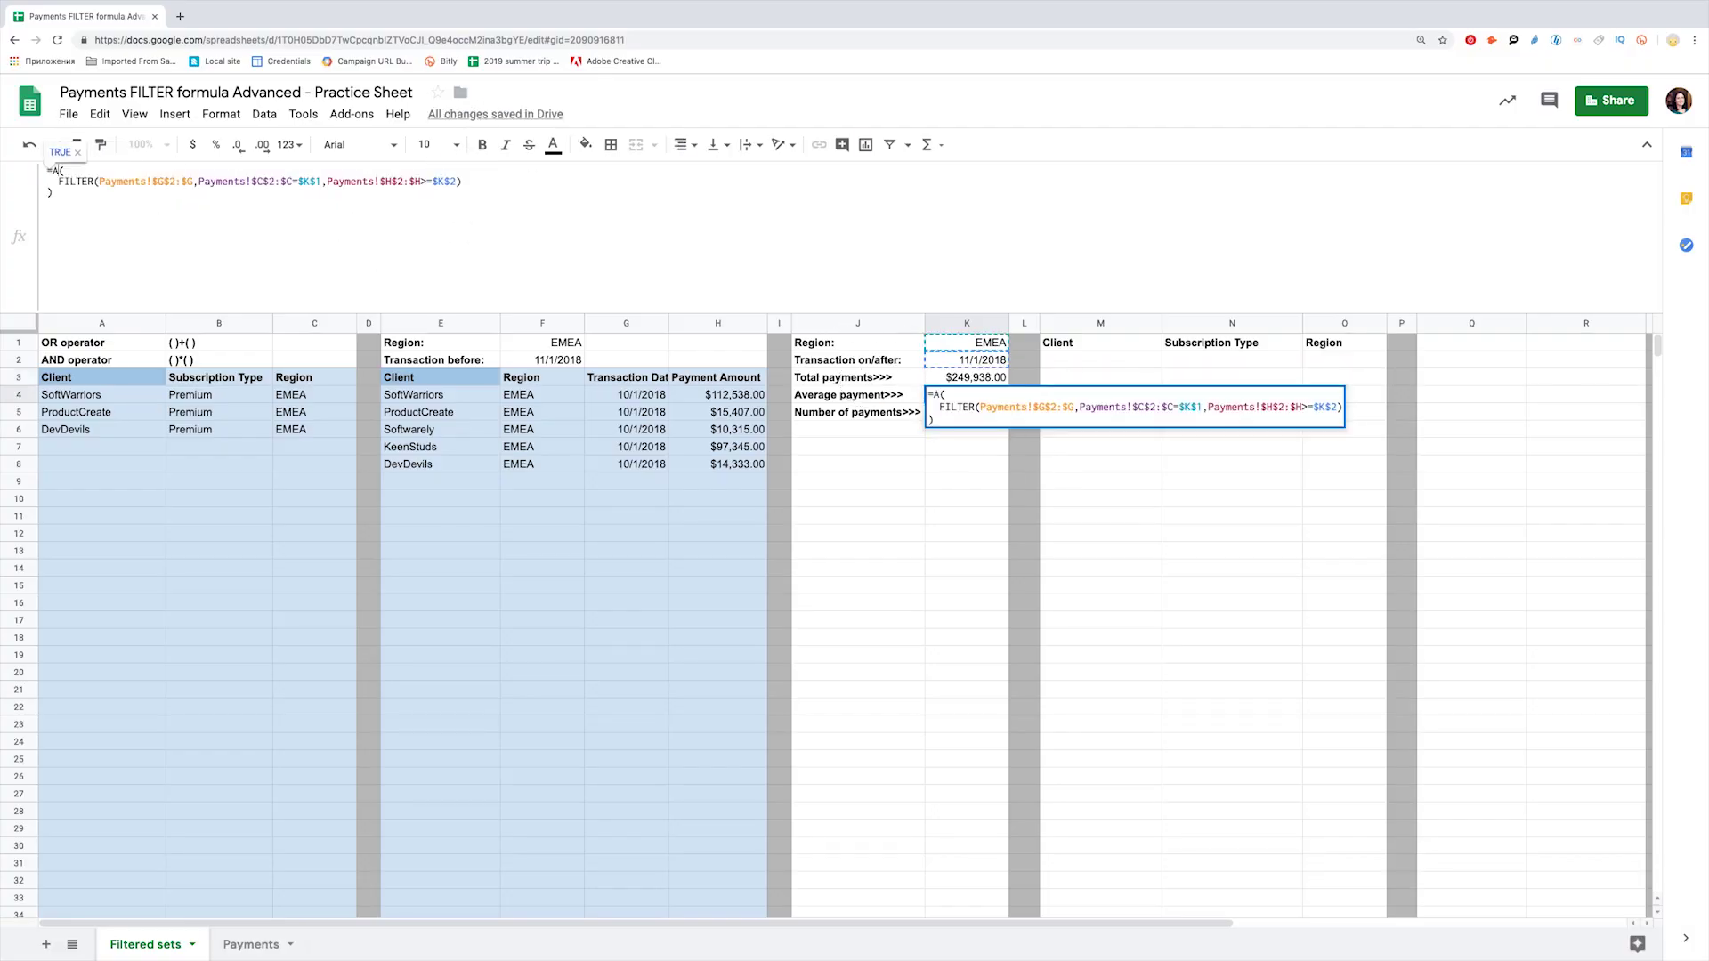
{"action": "type", "text": "V"}
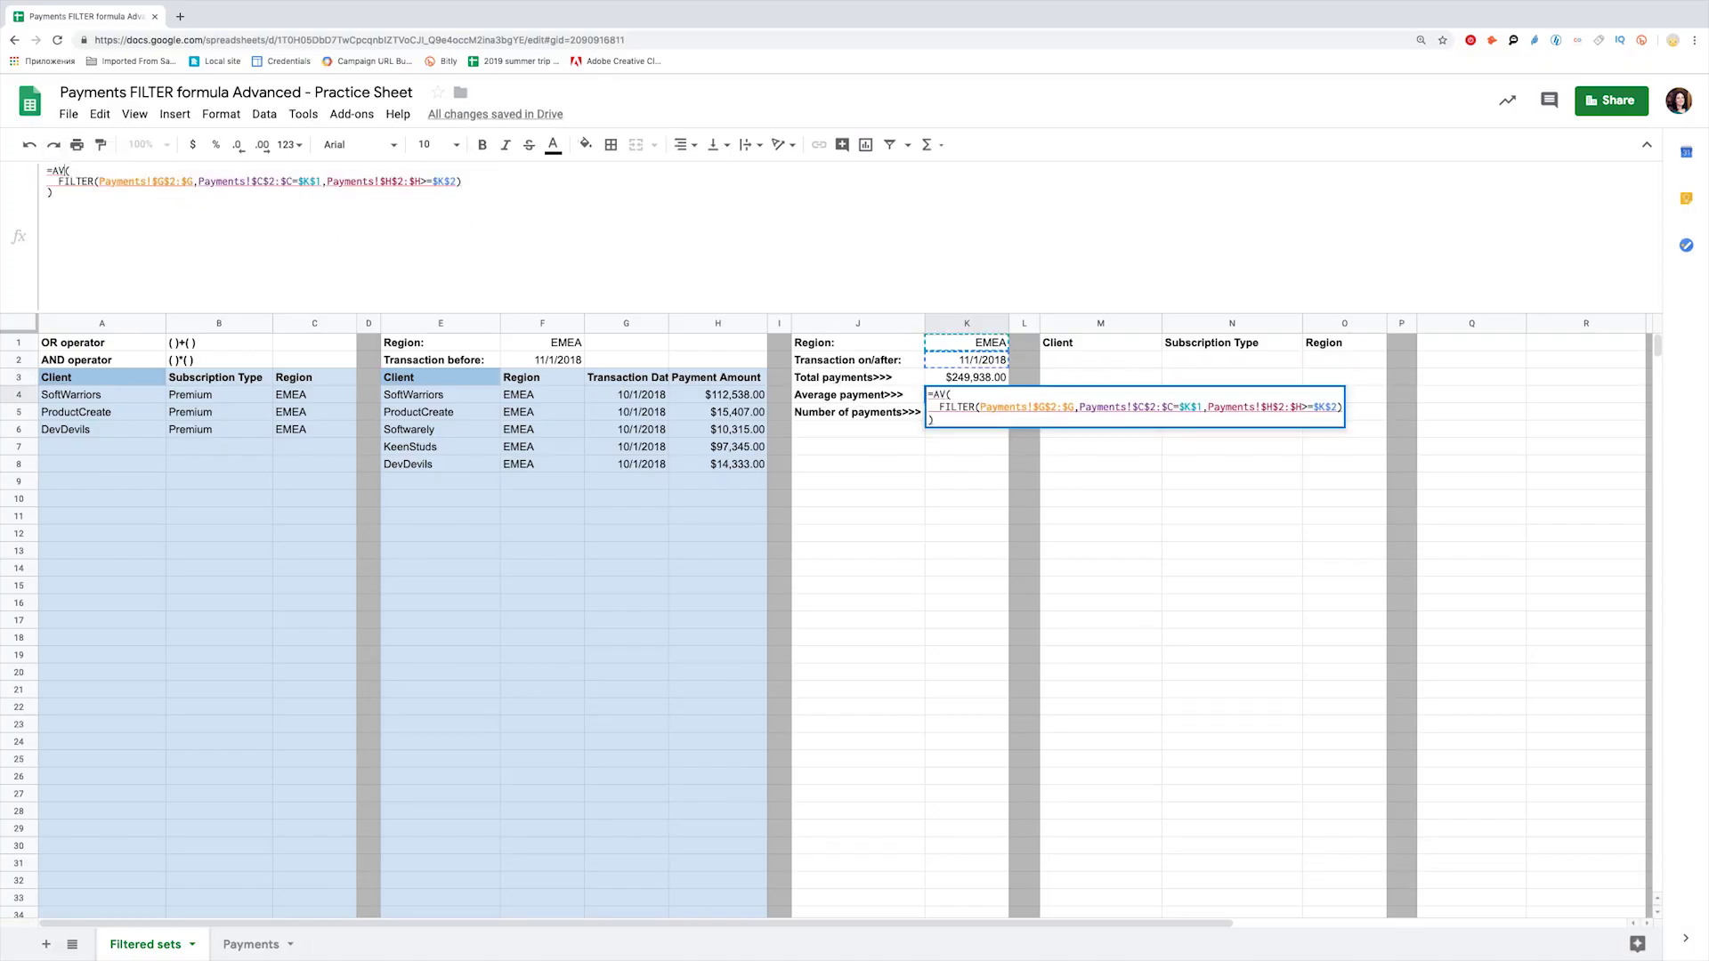
{"action": "type", "text": "ERAGE"}
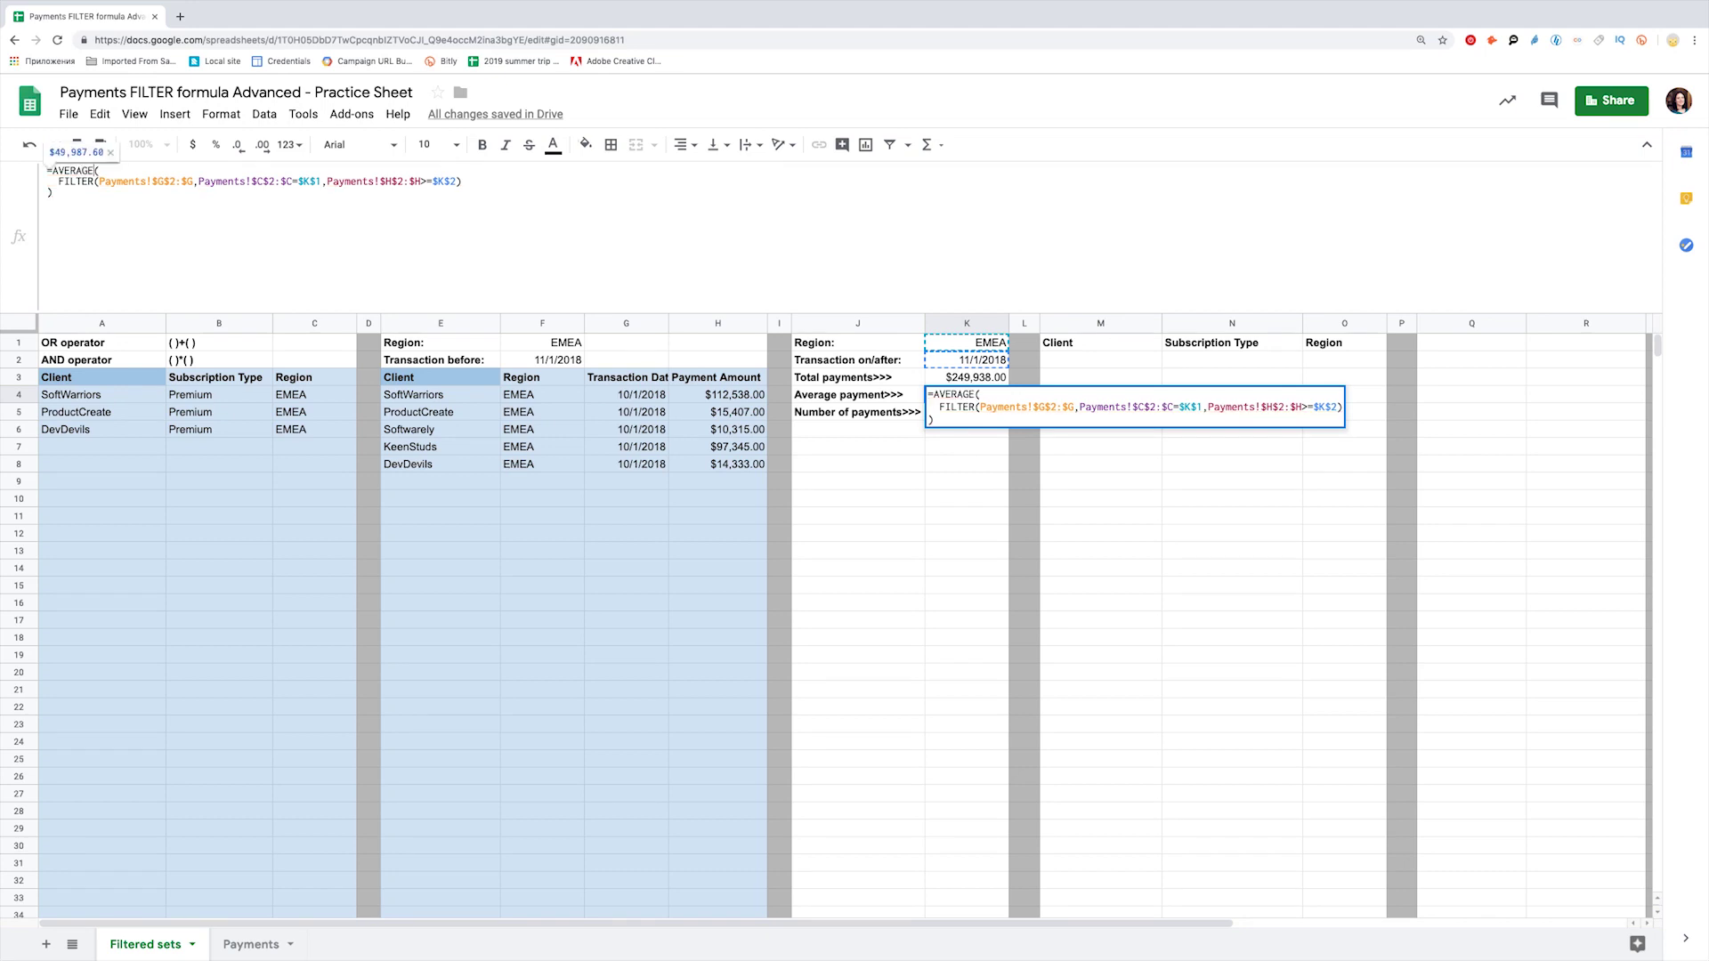
{"action": "left_click", "coordinate": [64, 190]}
{"action": "key", "text": "Return"}
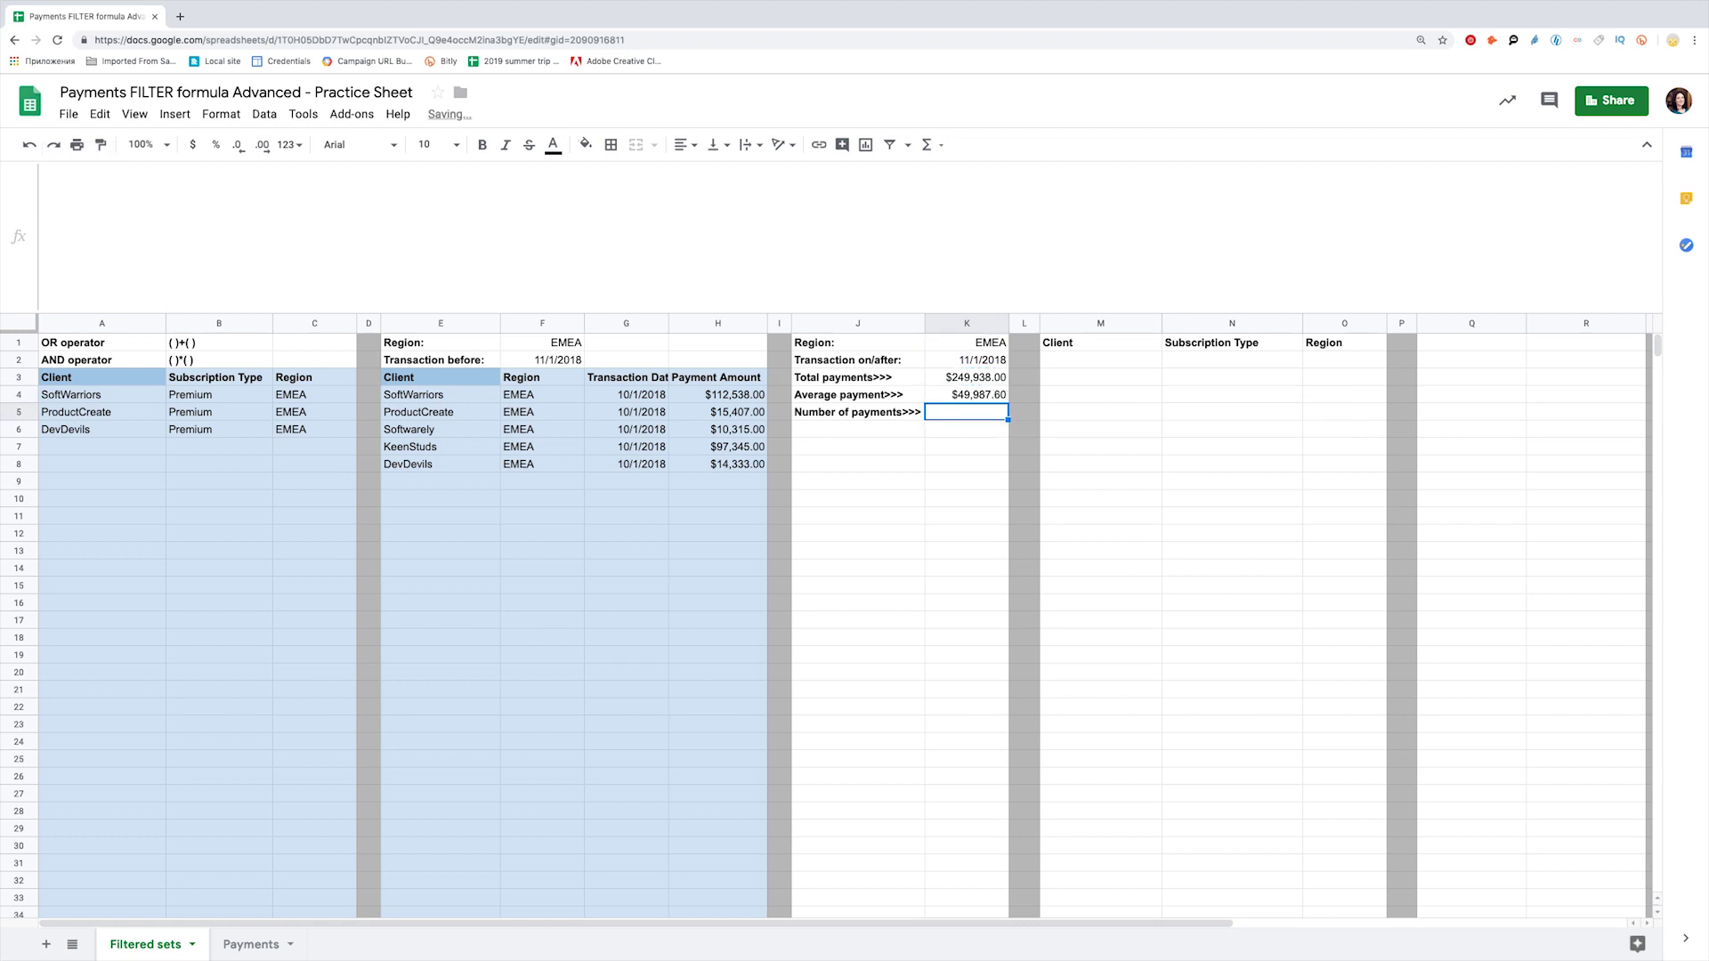
Paste the FILTER into Number of payments wrapped in COUNT( ), split over indented lines.
{"action": "left_click", "coordinate": [45, 172]}
{"action": "type", "text": "FILTER(Payments!$G$2:$G,Payments!$C$2:$C=$K$1,Payments!$H$2:$H>=$K$2)"}
{"action": "left_click", "coordinate": [46, 170]}
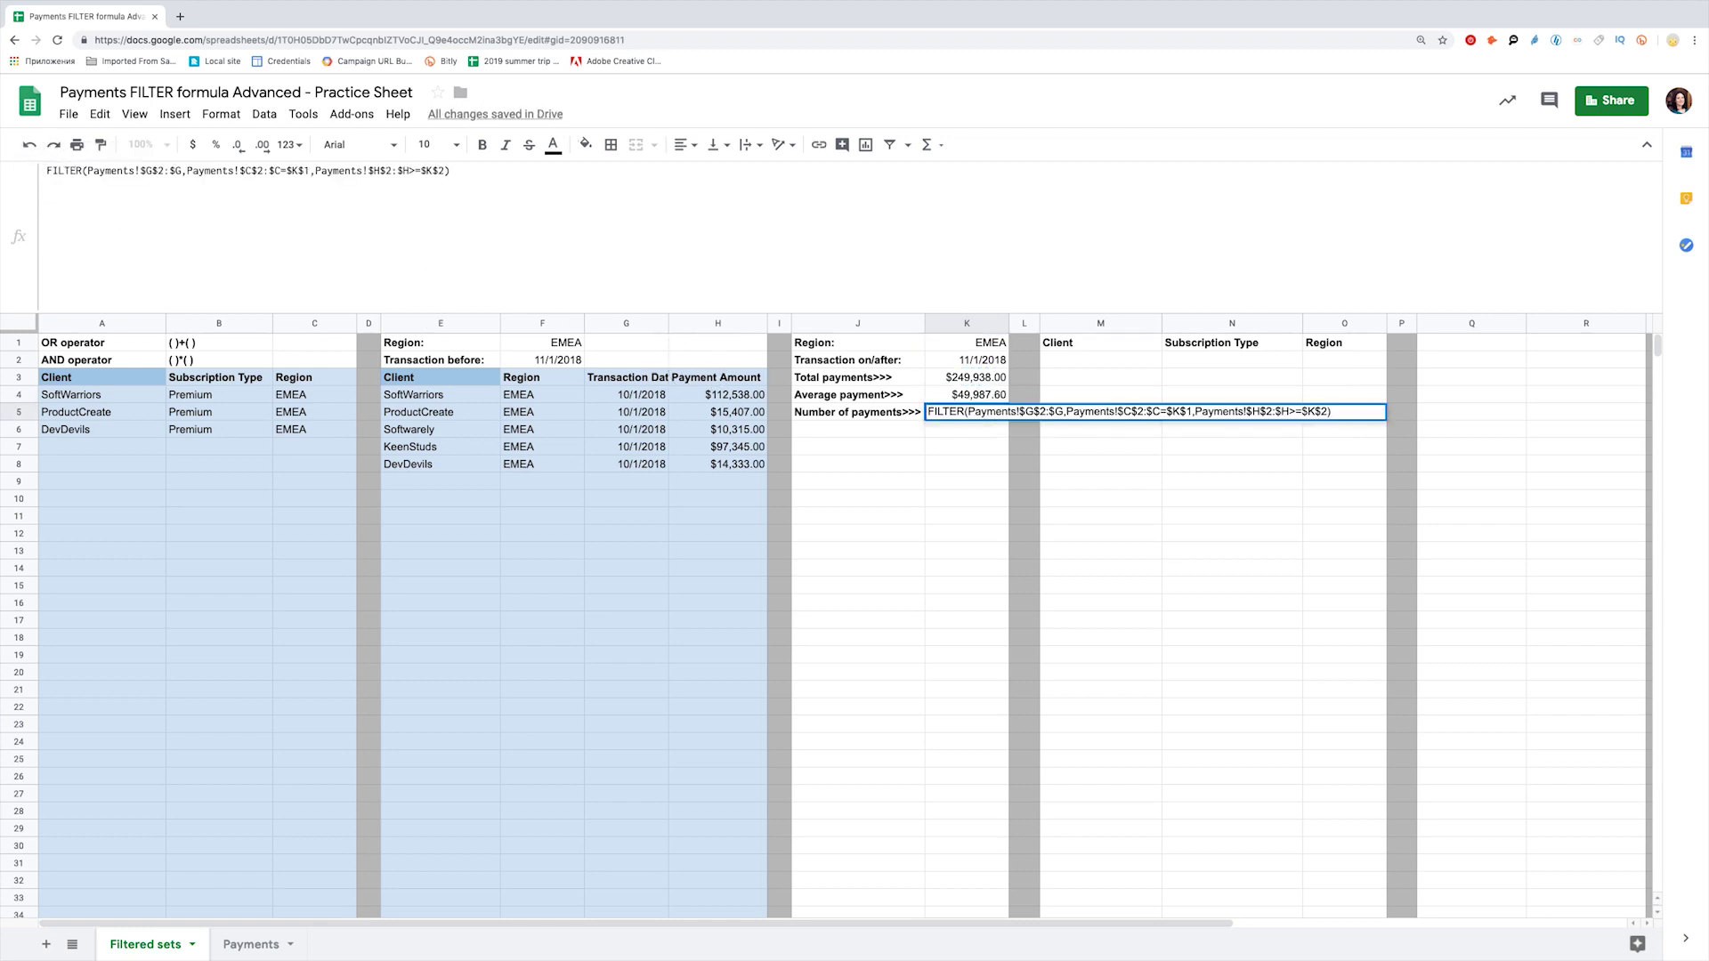
{"action": "type", "text": "="}
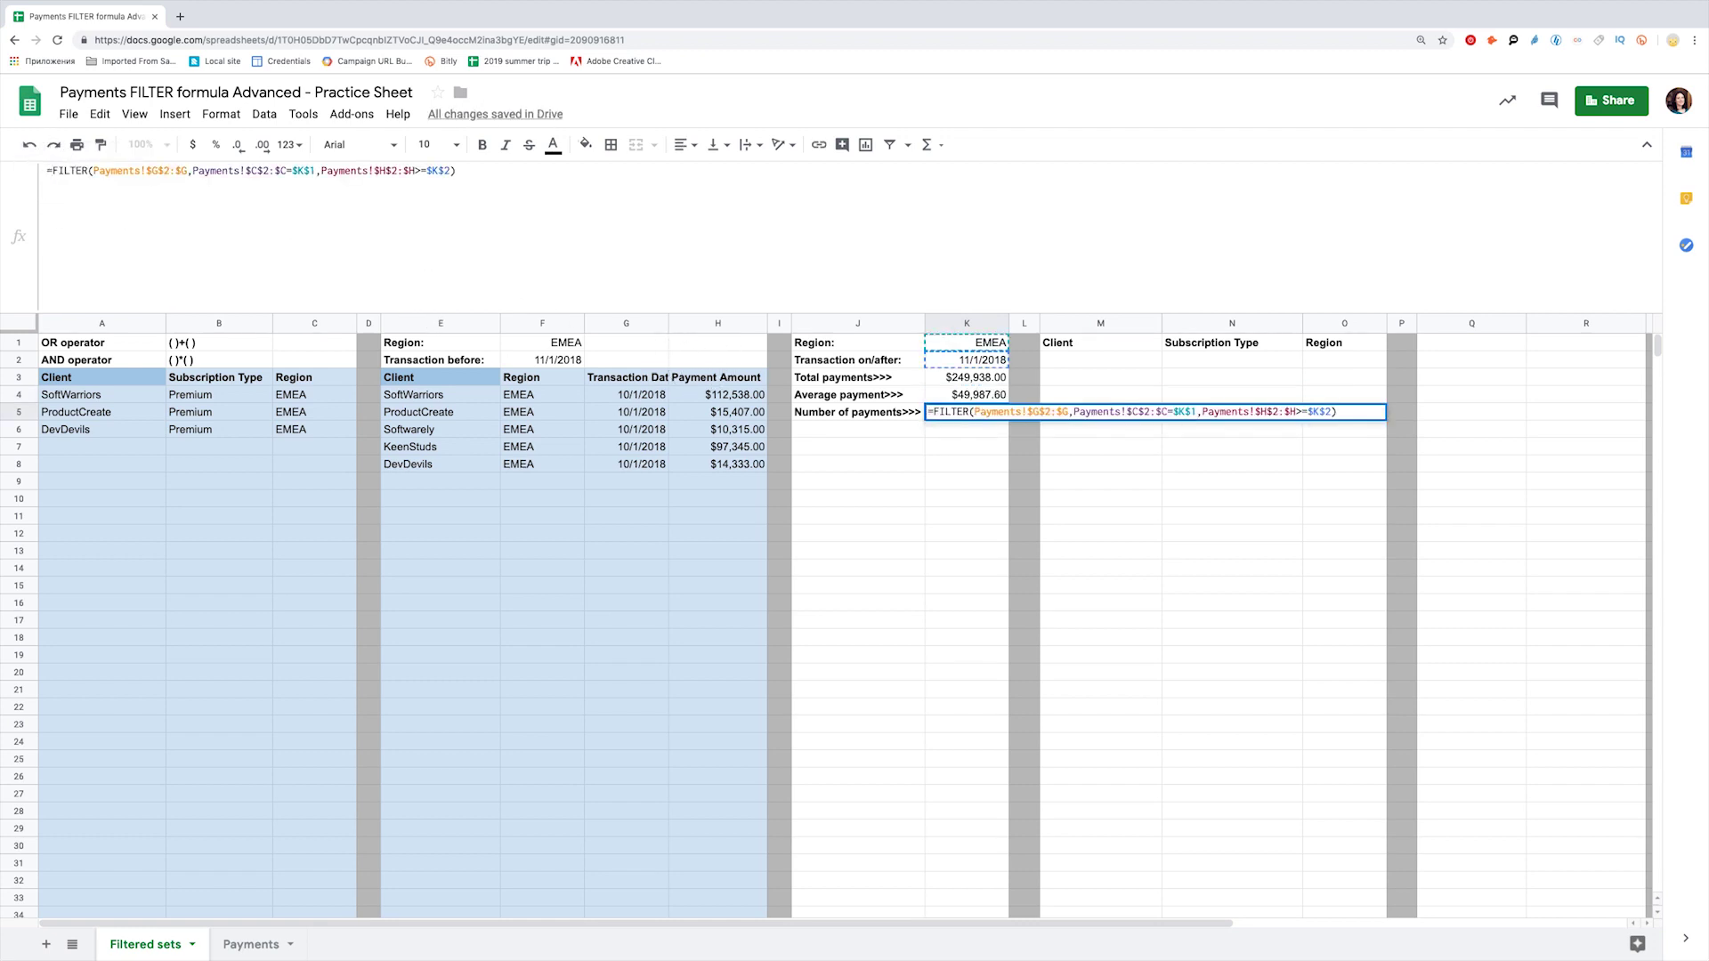
{"action": "type", "text": "COUNT("}
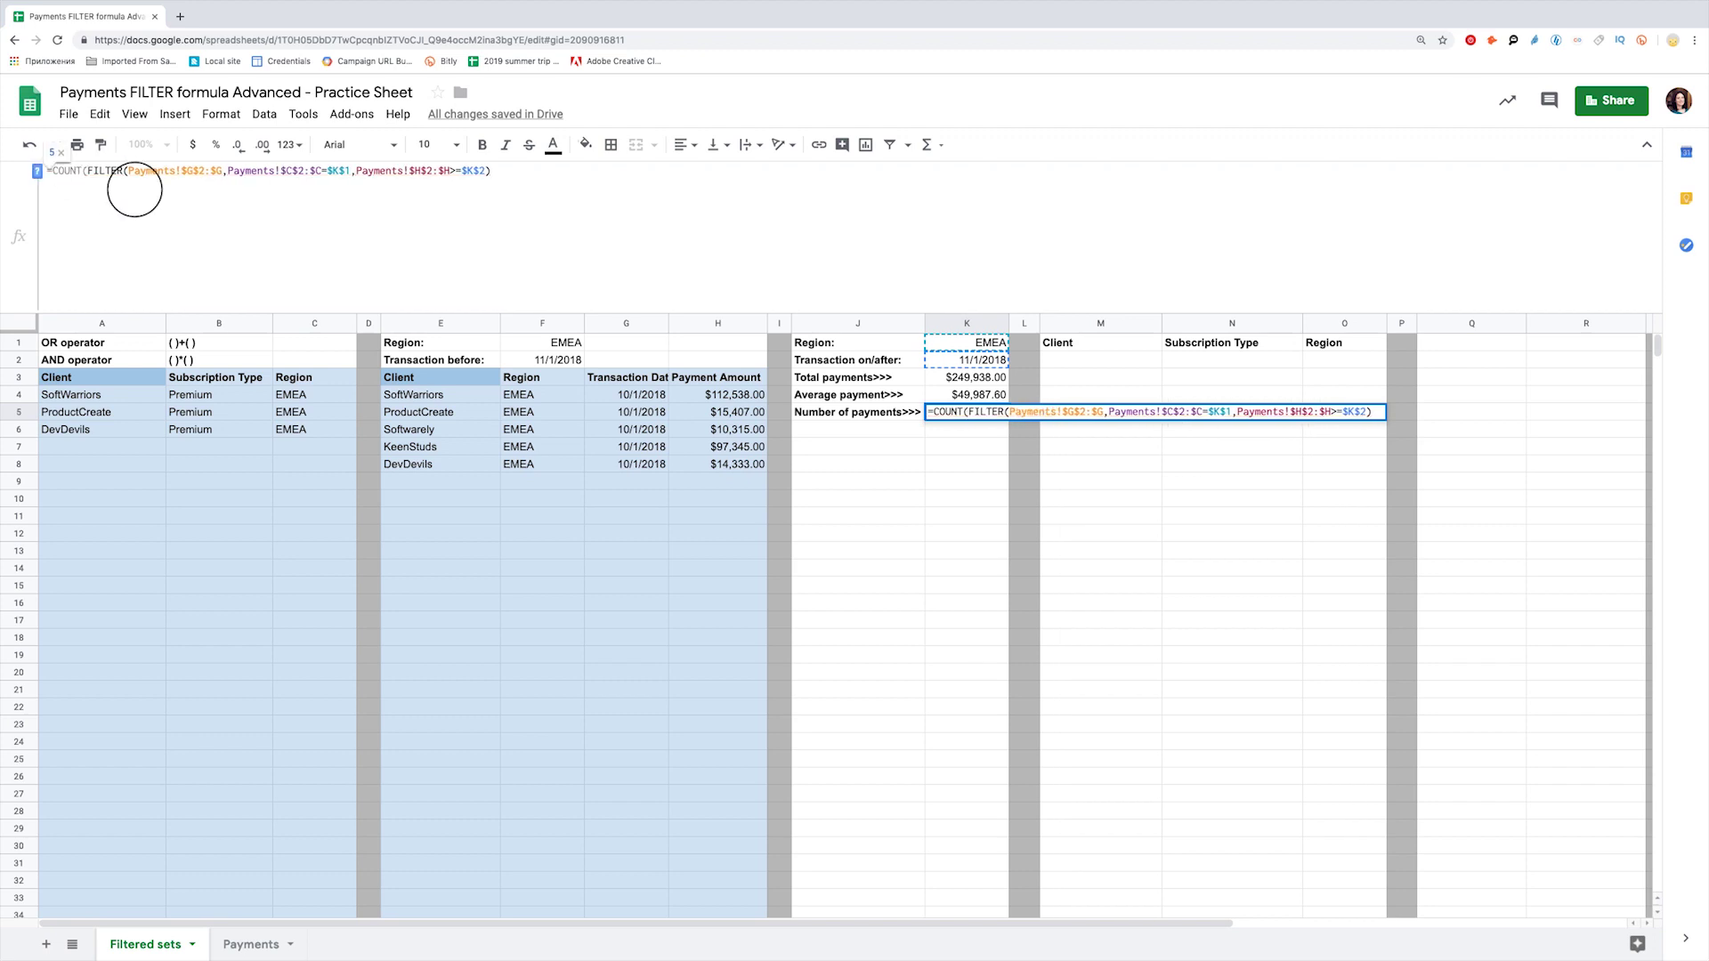
{"action": "key", "text": "ctrl+Return"}
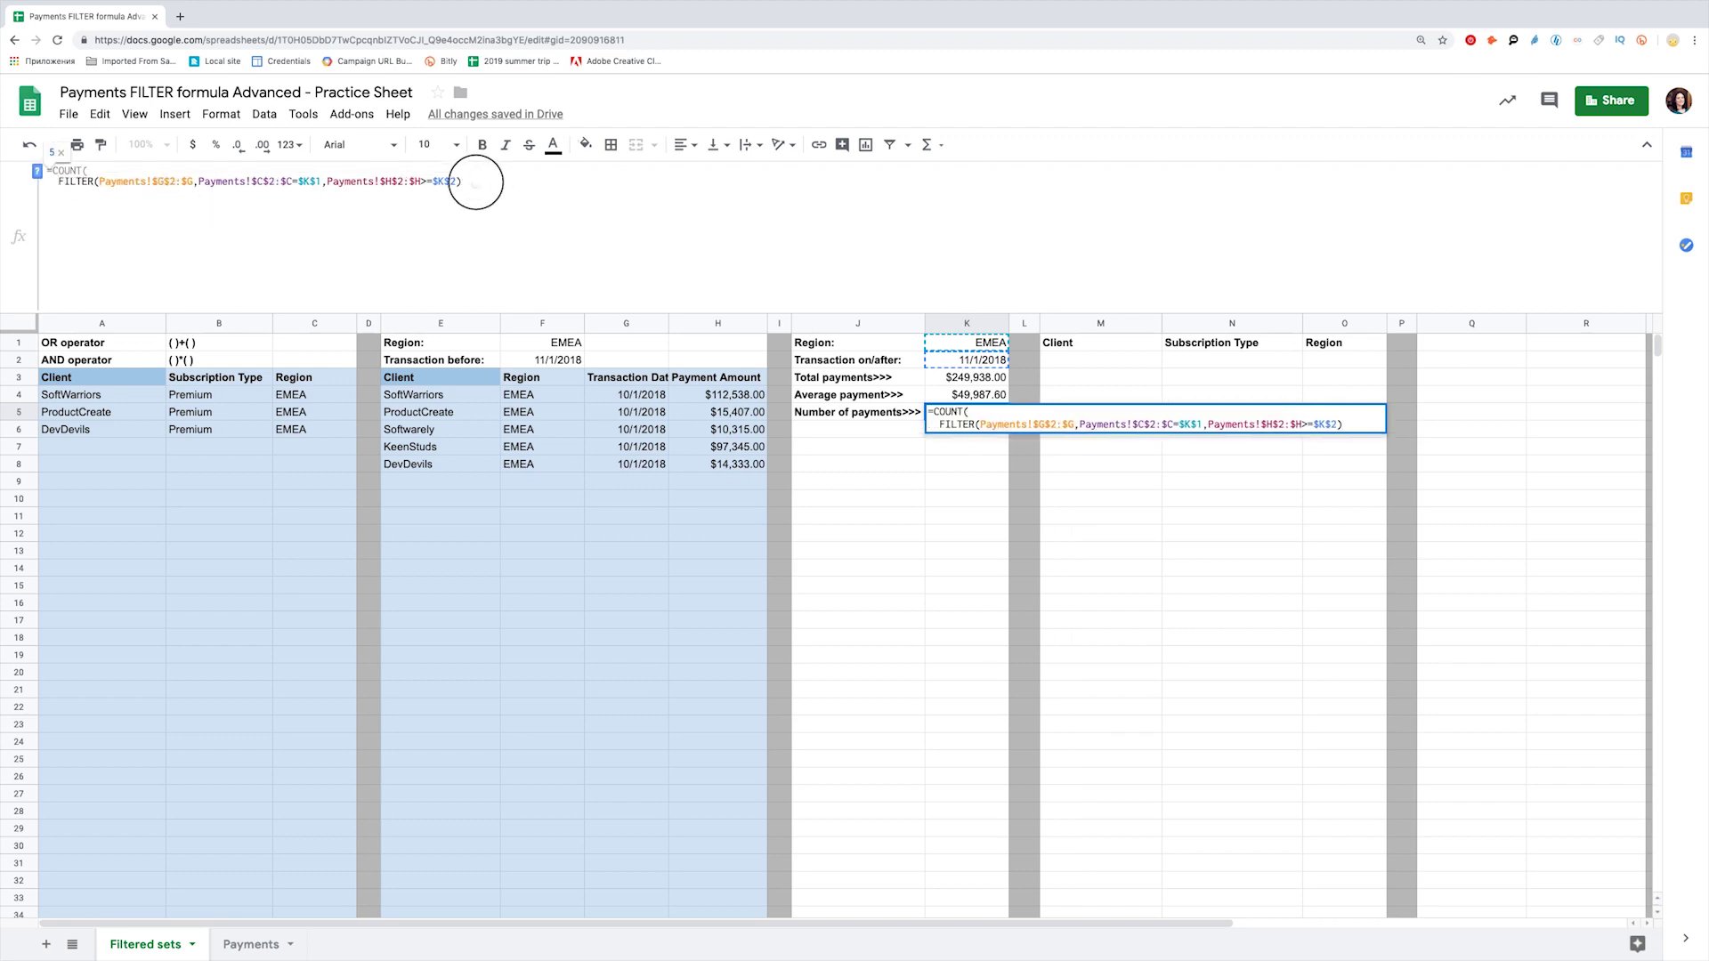
{"action": "left_click", "coordinate": [475, 182]}
{"action": "key", "text": "ctrl+Return"}
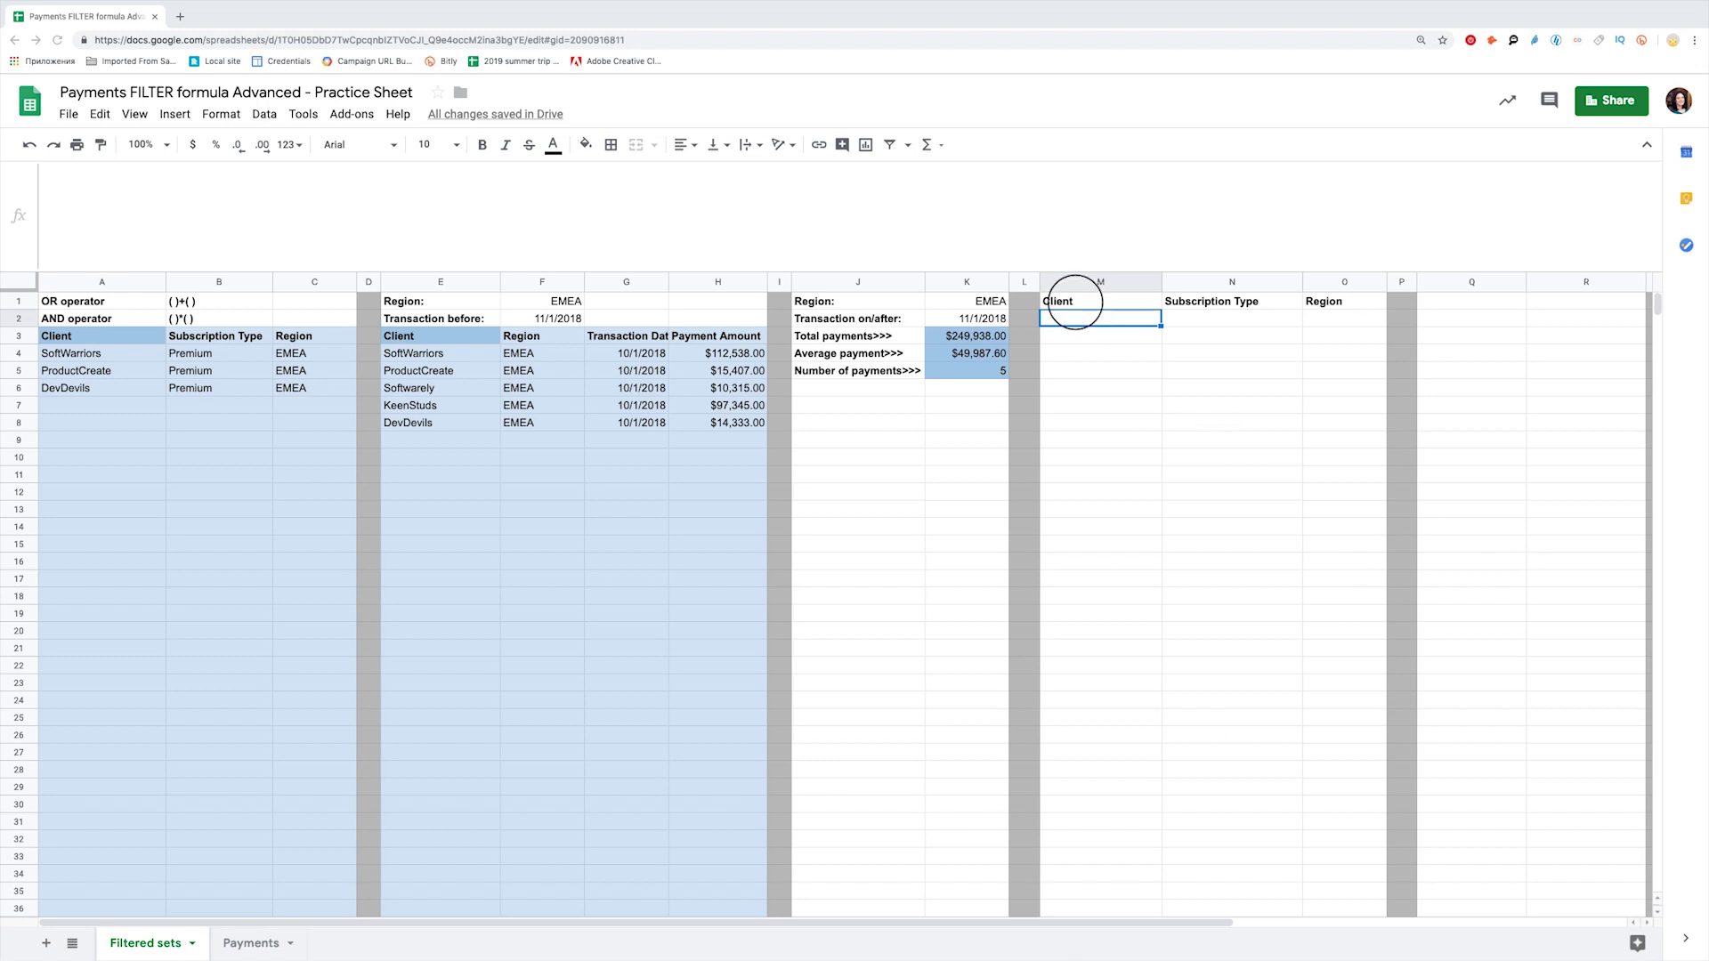
{"action": "left_click", "coordinate": [1075, 303]}
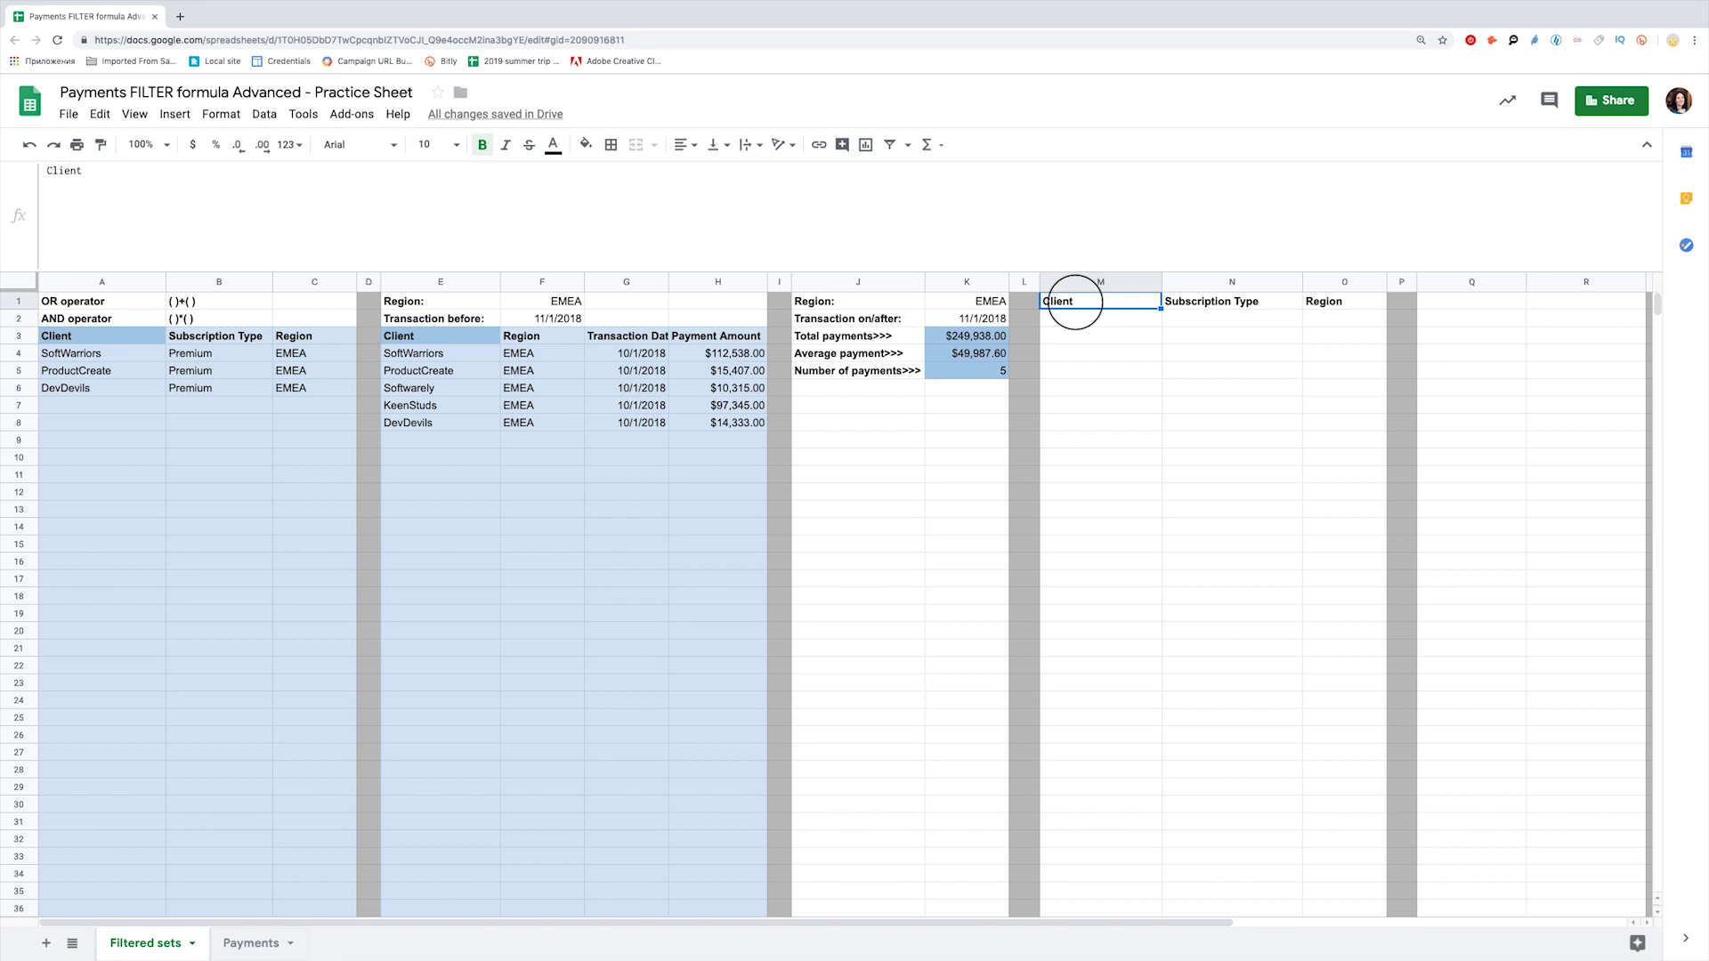
{"action": "left_click", "coordinate": [1188, 302]}
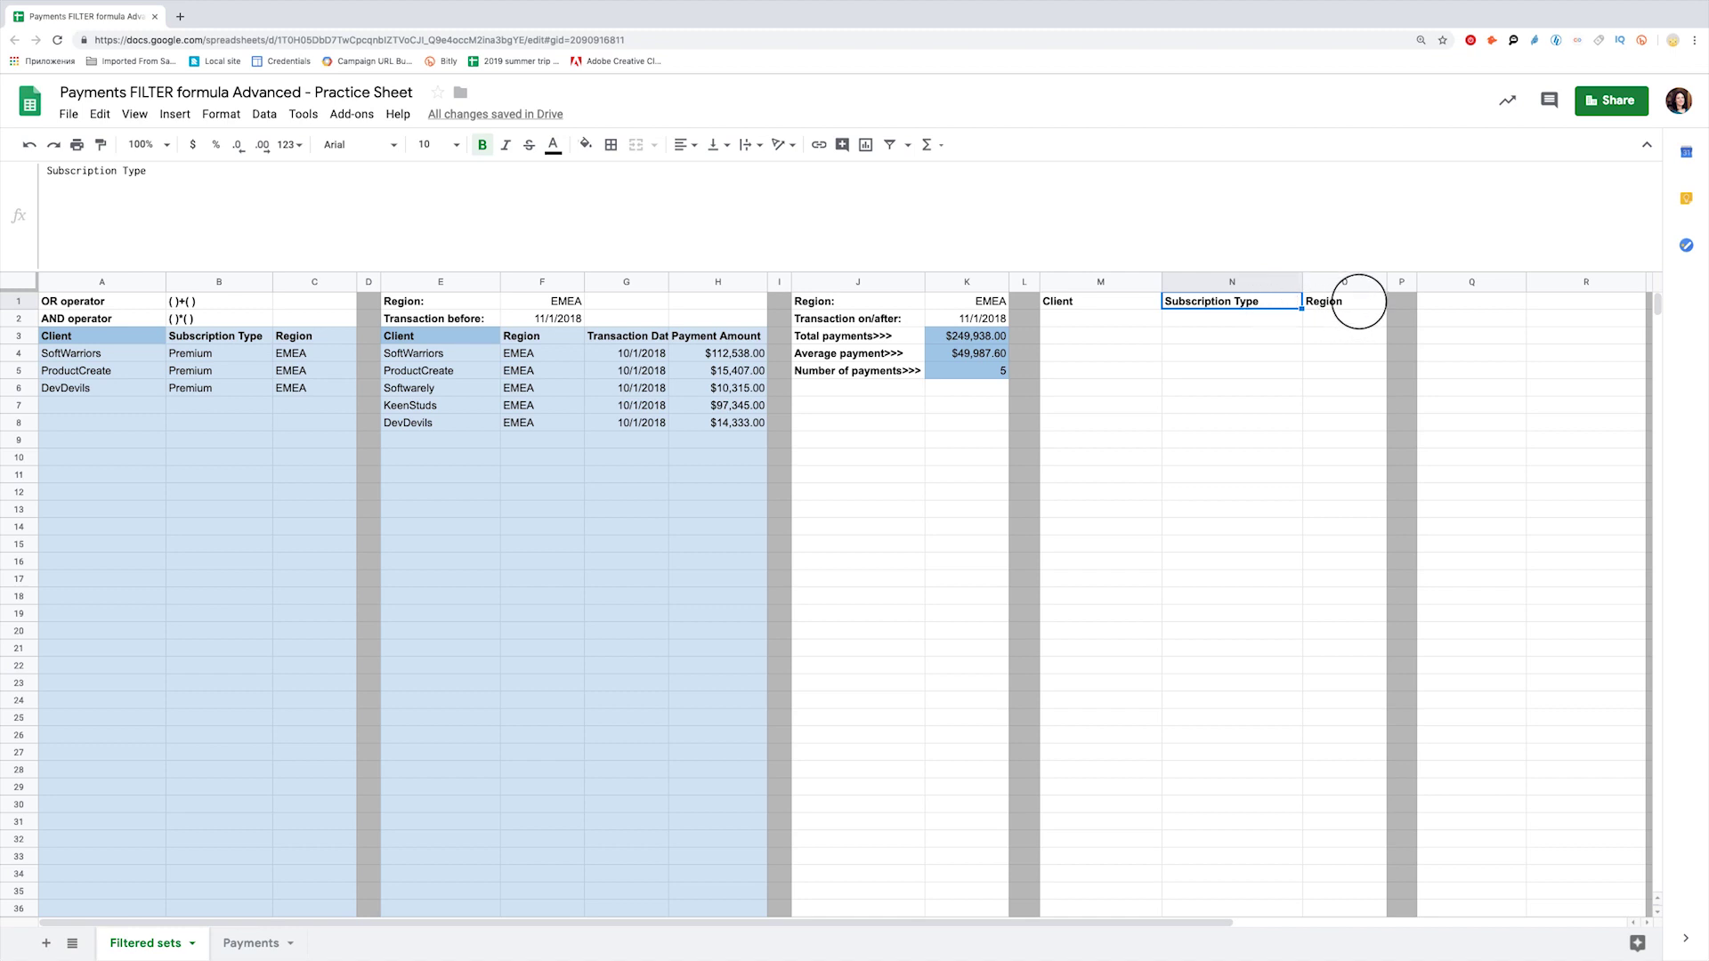
{"action": "left_click", "coordinate": [1359, 301]}
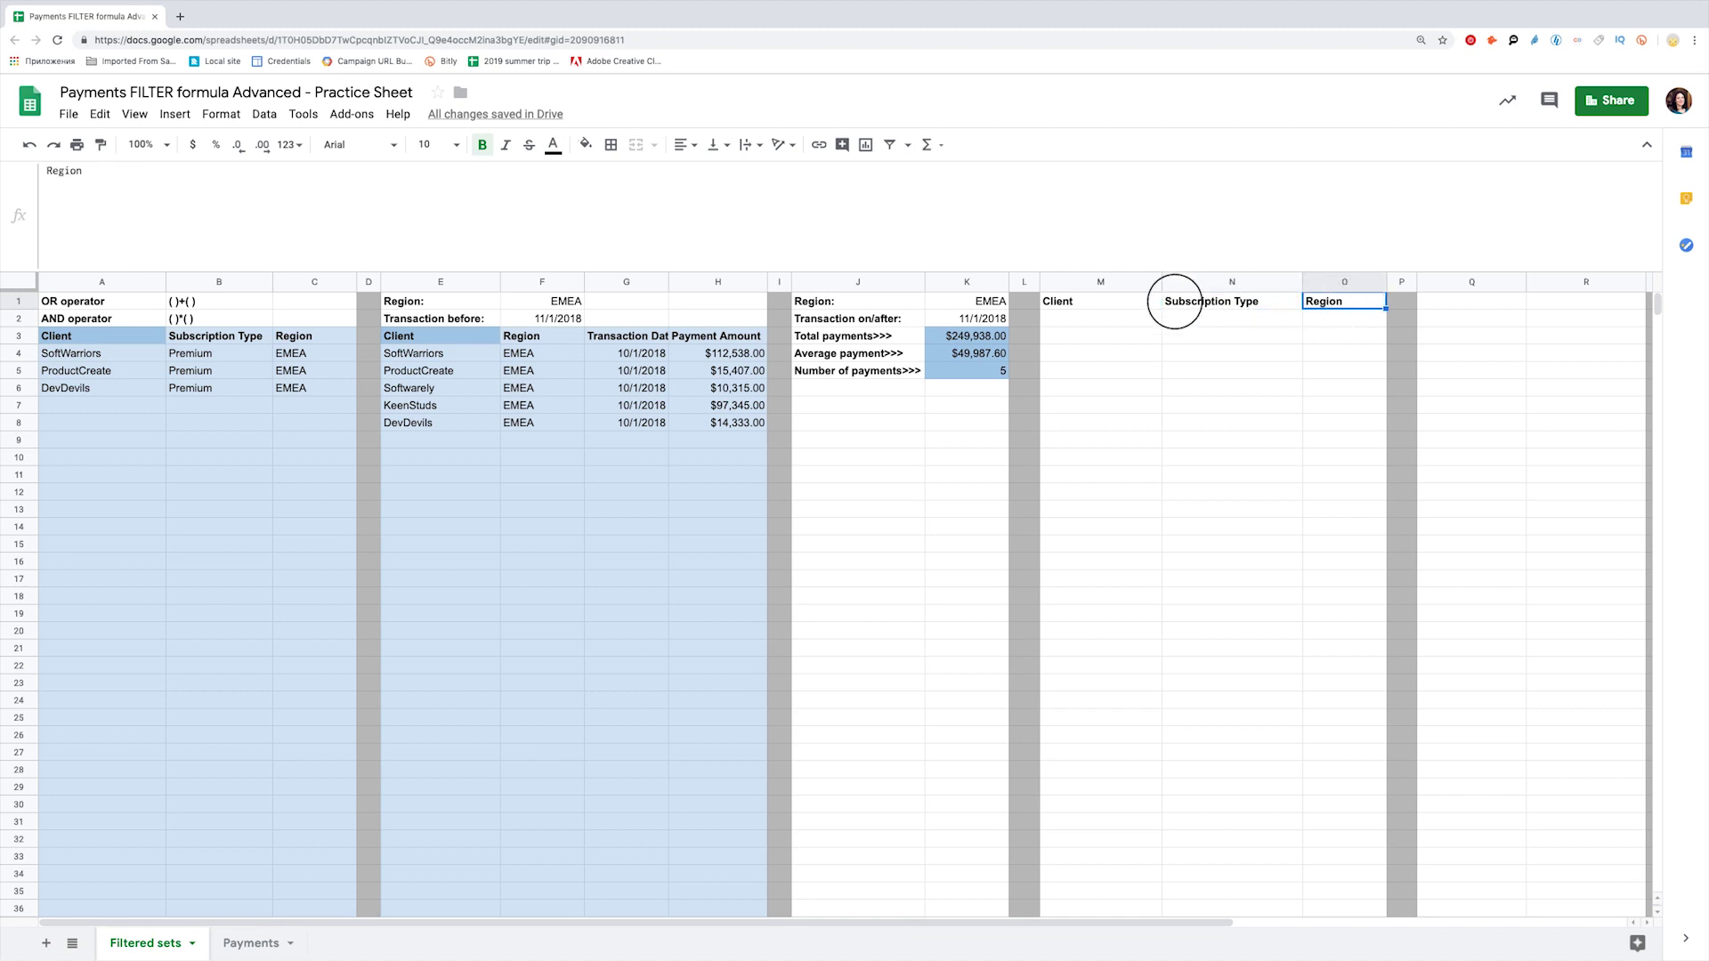
{"action": "left_click", "coordinate": [1140, 316]}
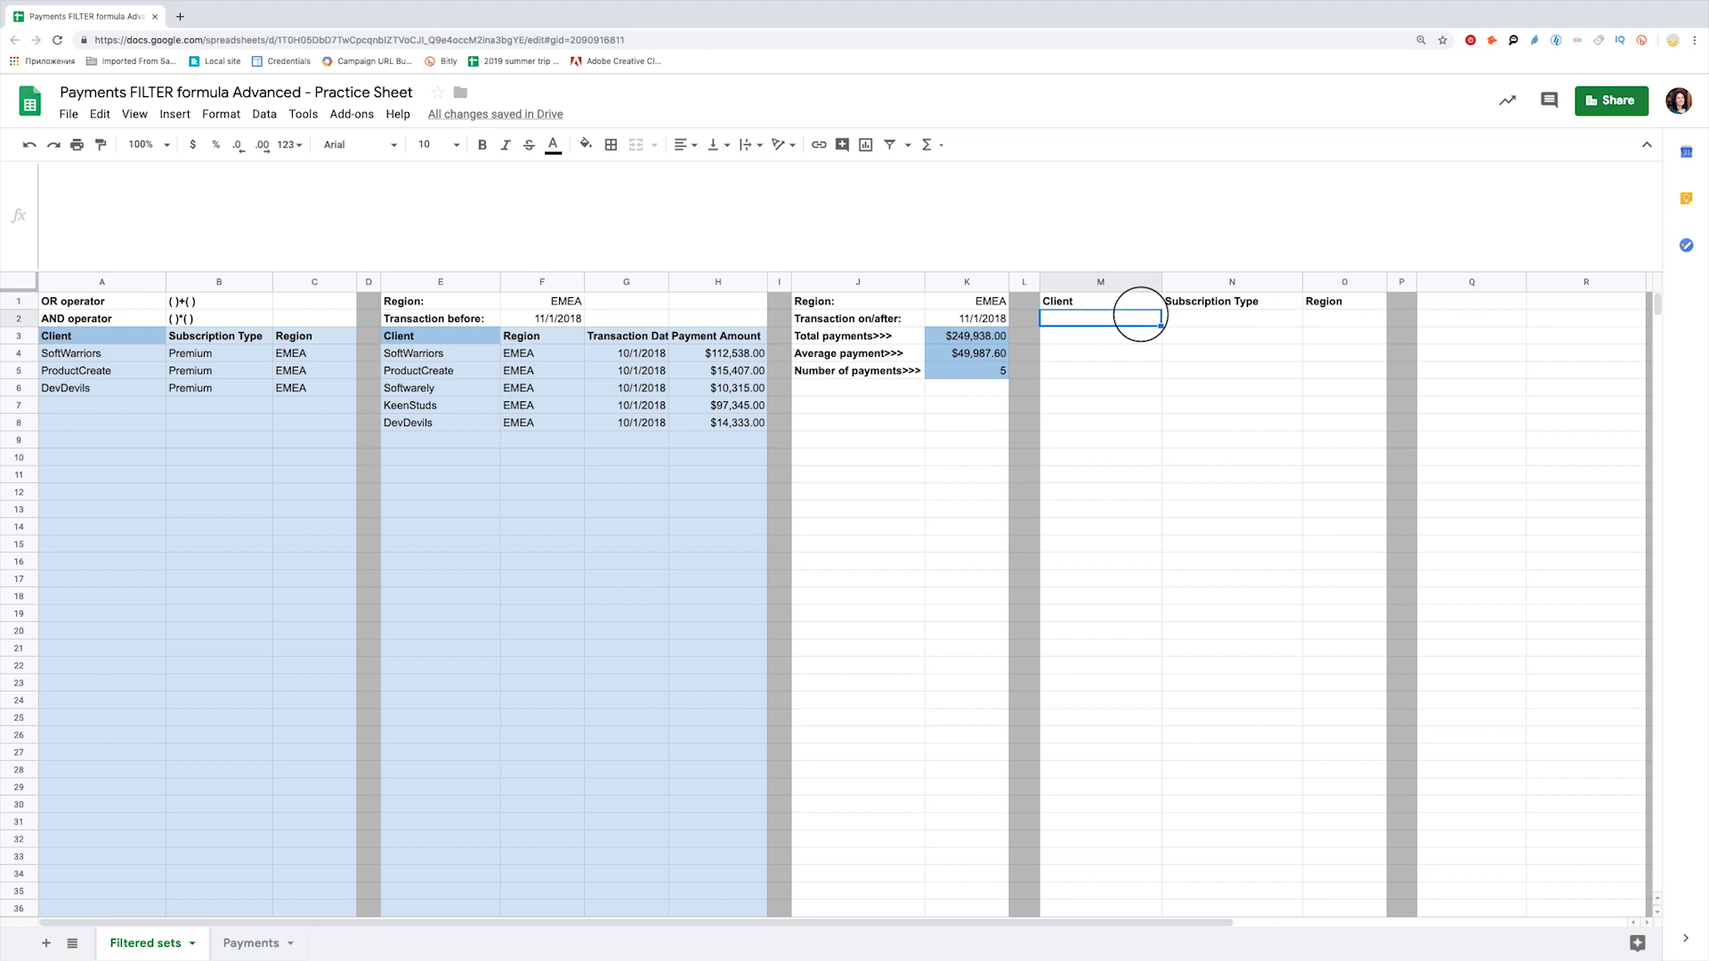
Enter =FILTER(Payments!A:C,ROW(Payments!A:A)>ROW(Payments!A1)) in M2 to list all Payments rows without the header.
{"action": "left_click", "coordinate": [932, 180]}
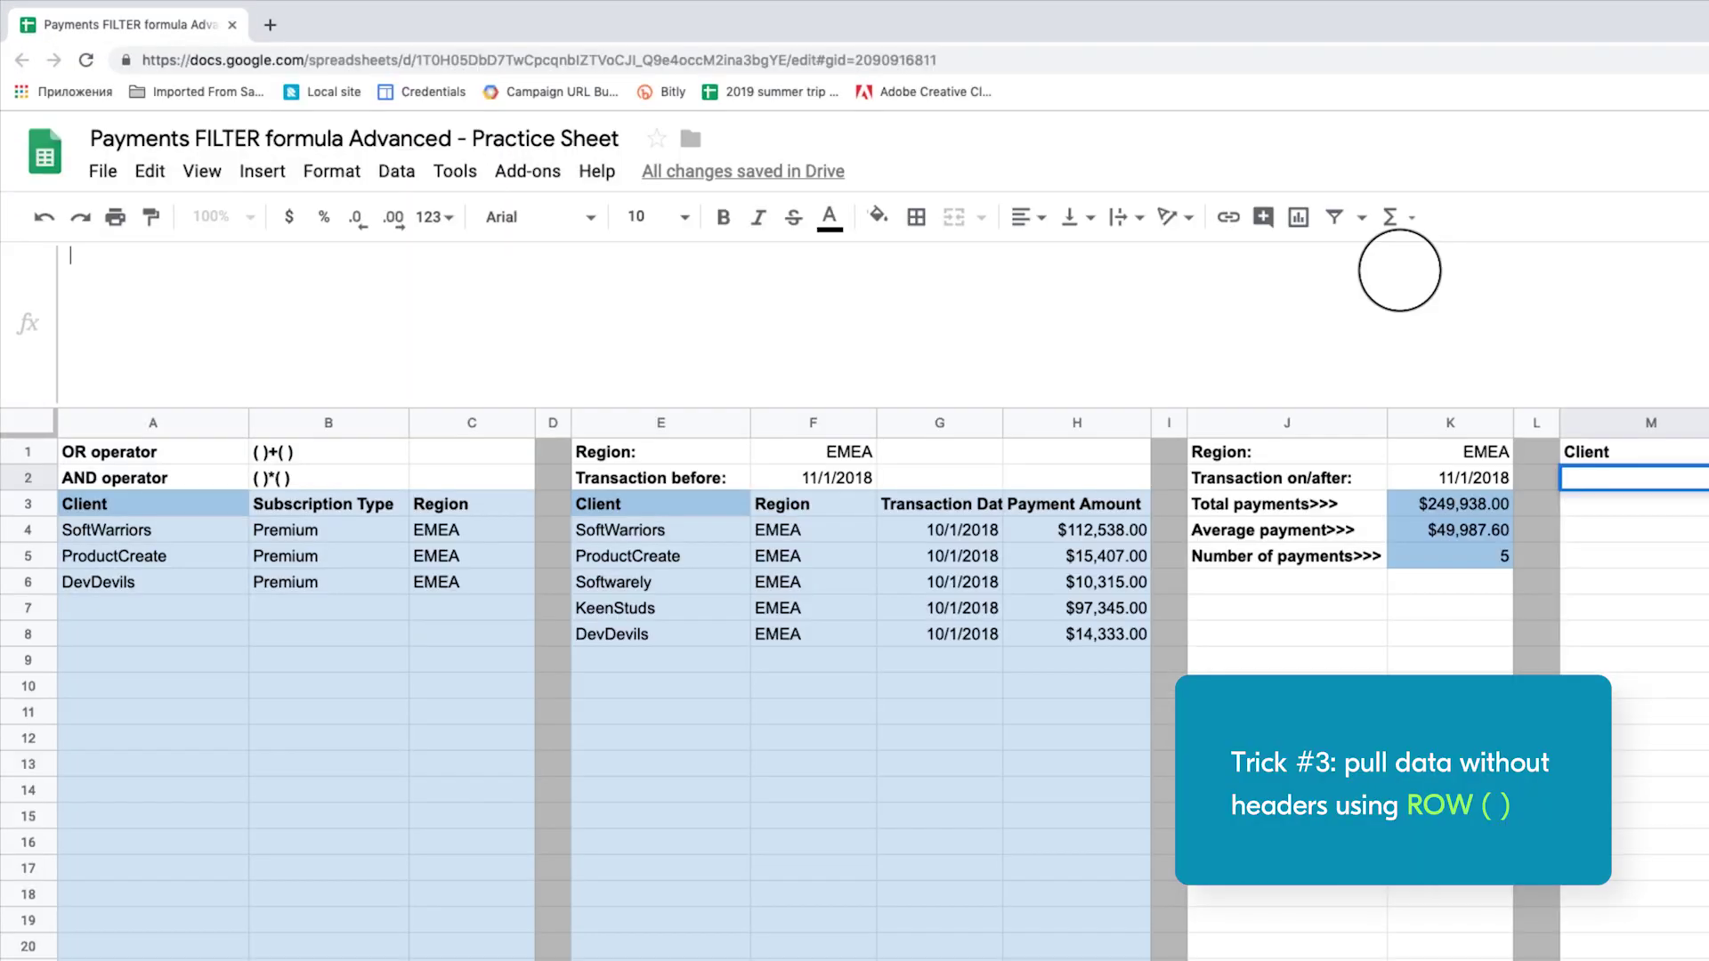
{"action": "type", "text": "=FILTER("}
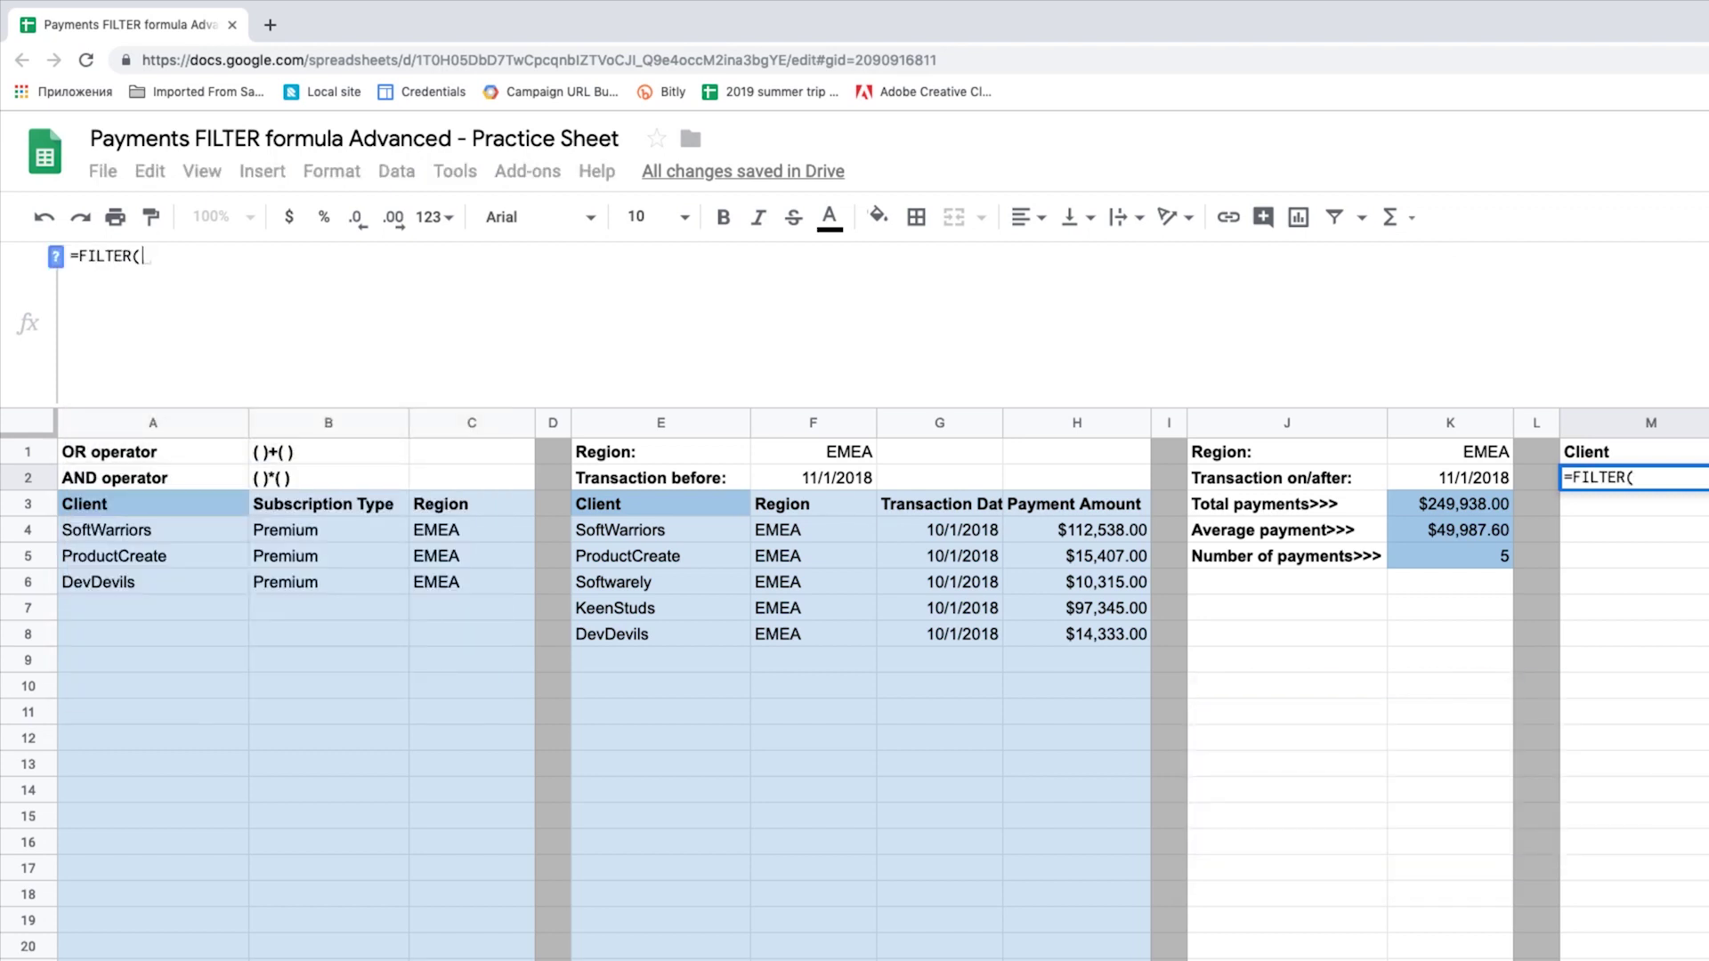
{"action": "type", "text": "Payments!"}
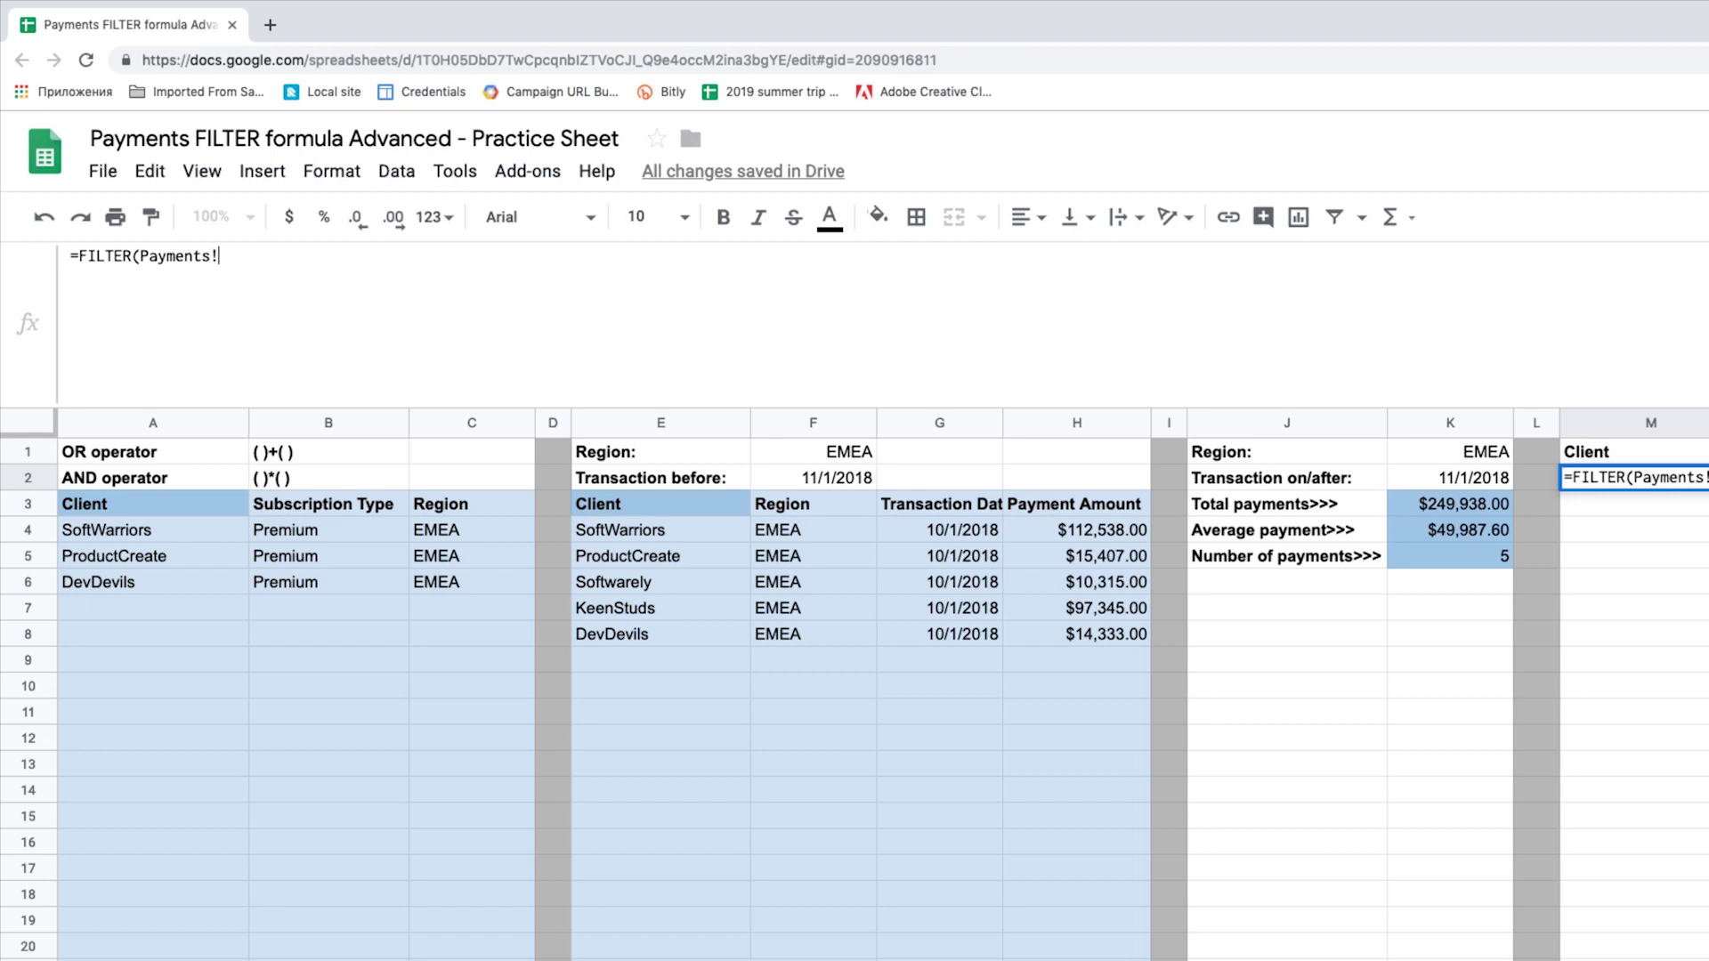
{"action": "type", "text": "A:C,"}
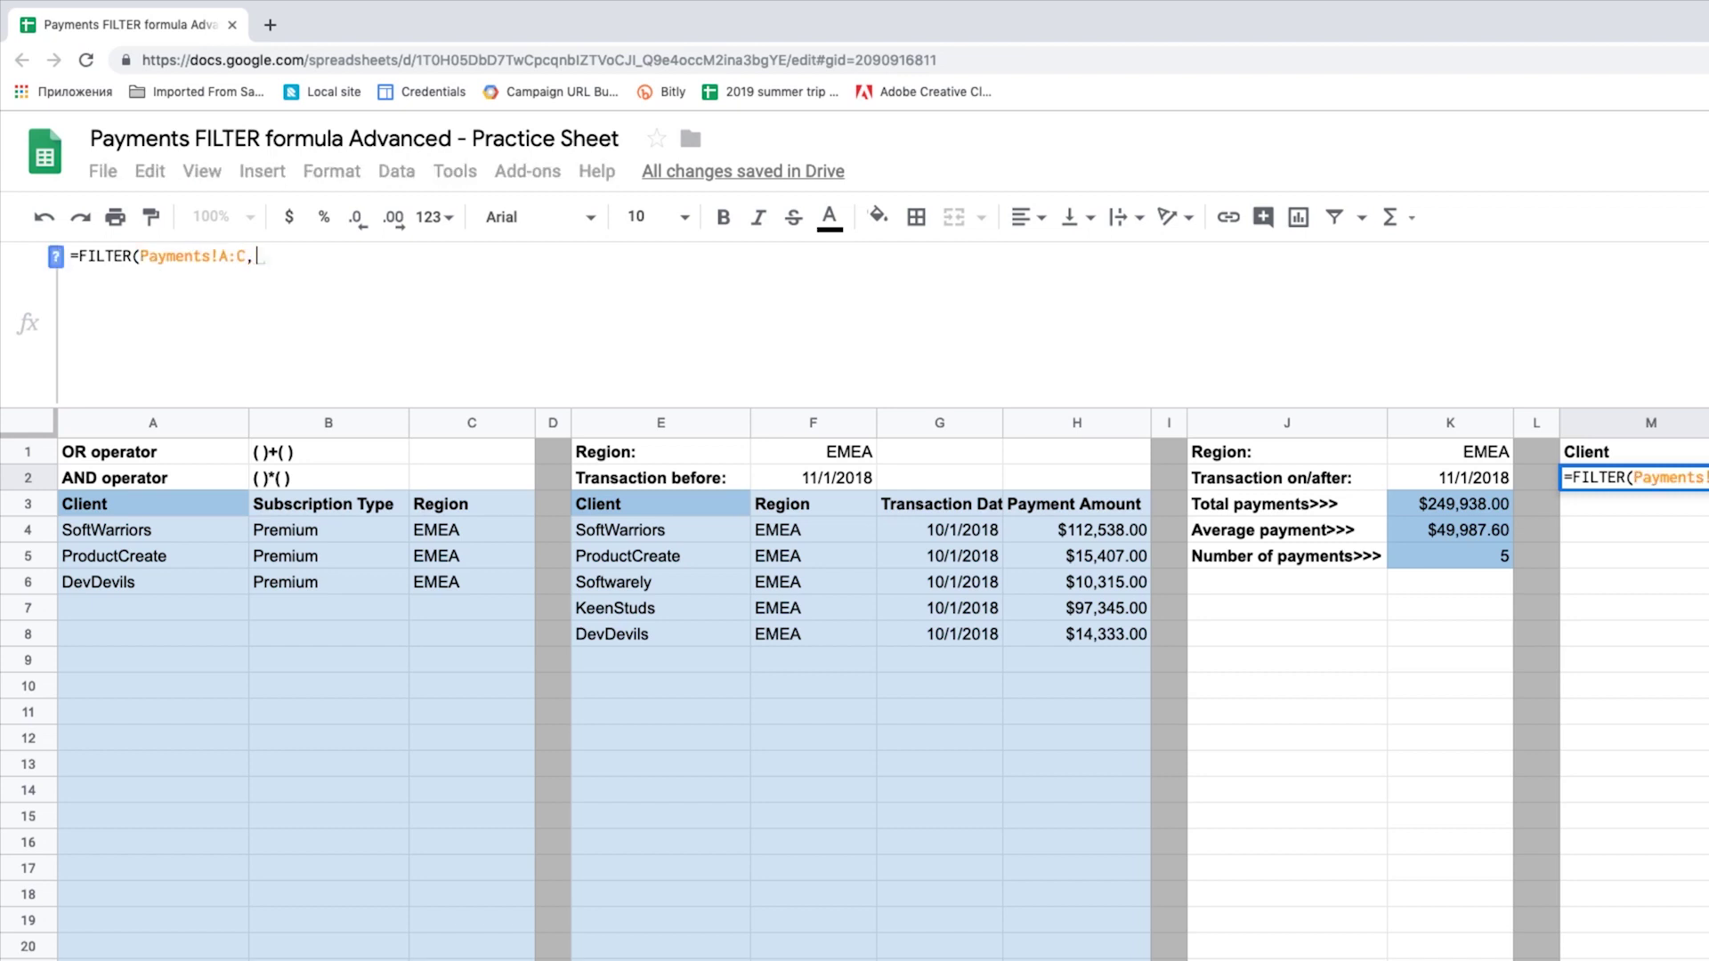
{"action": "type", "text": "ROW("}
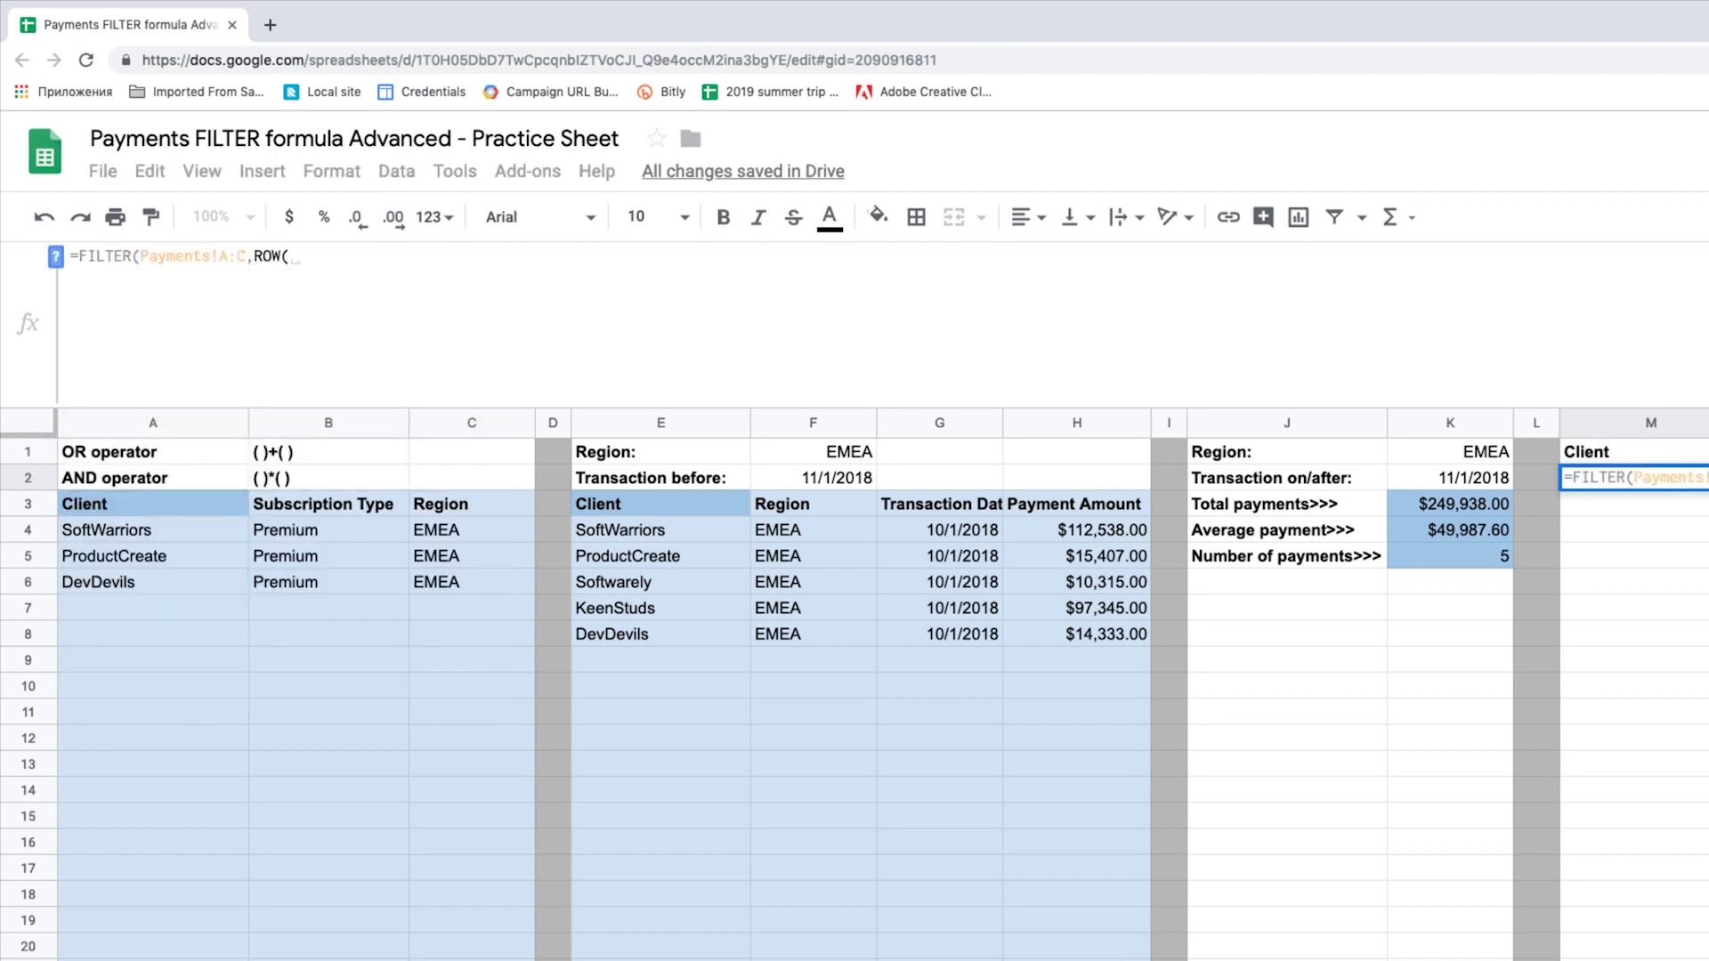
{"action": "type", "text": "Payments!A:A"}
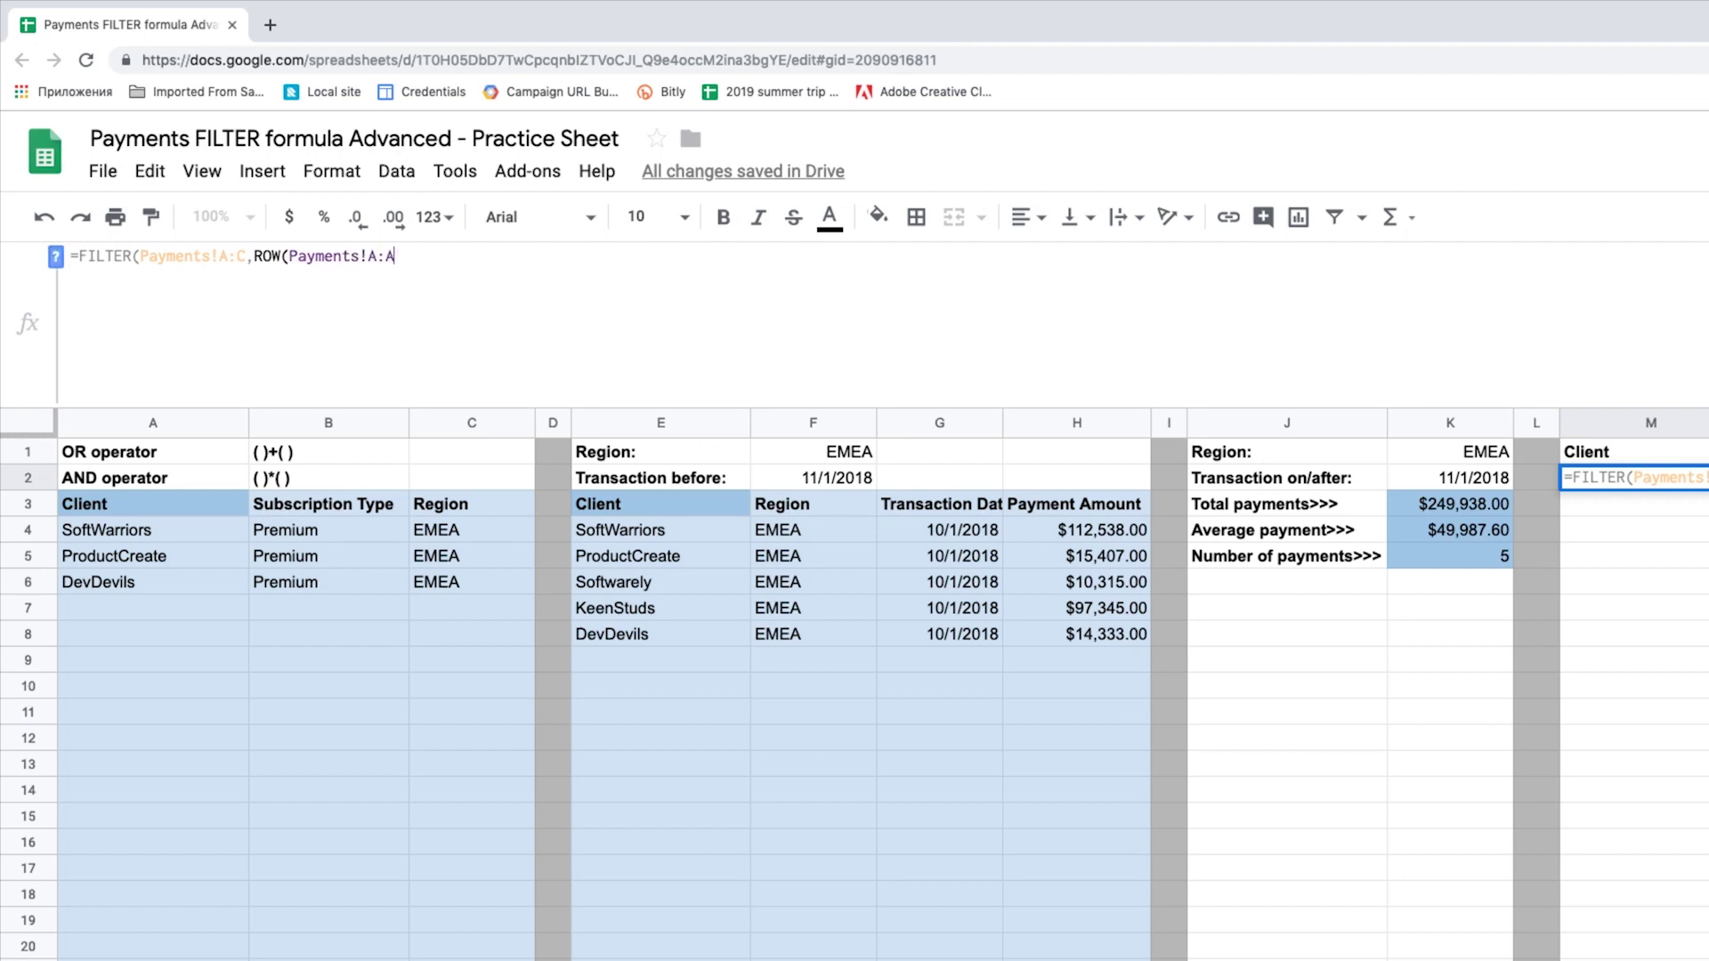
{"action": "type", "text": ")>ROW("}
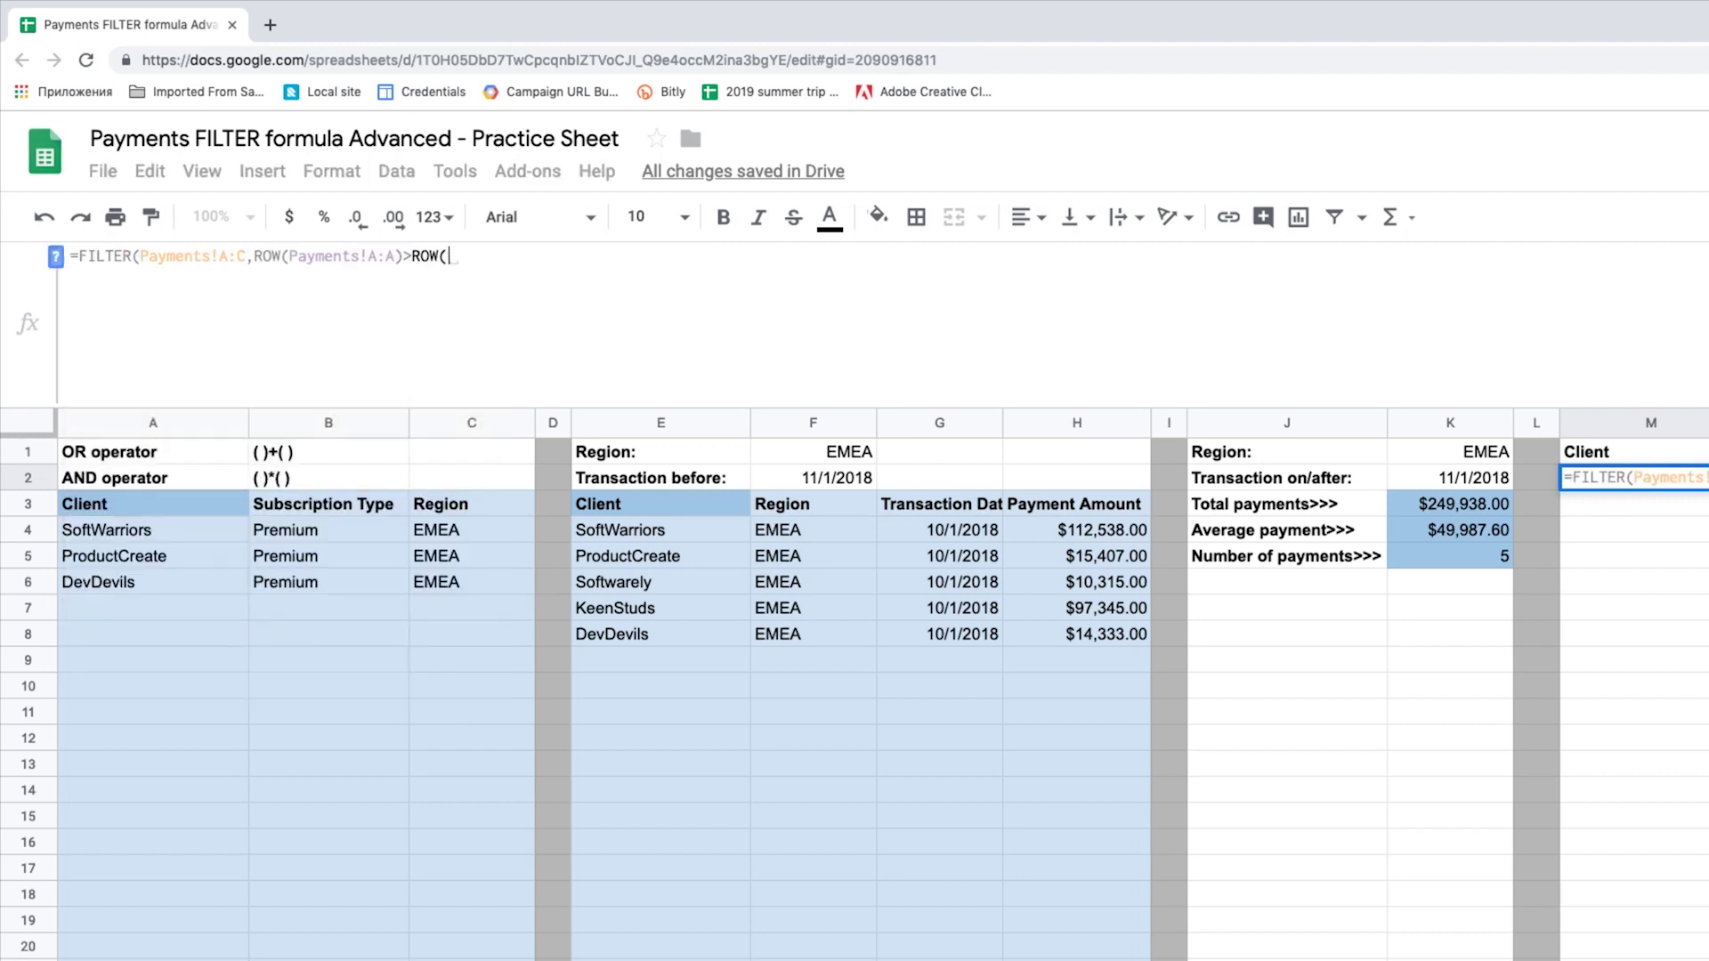
{"action": "type", "text": "Payments!A1)"}
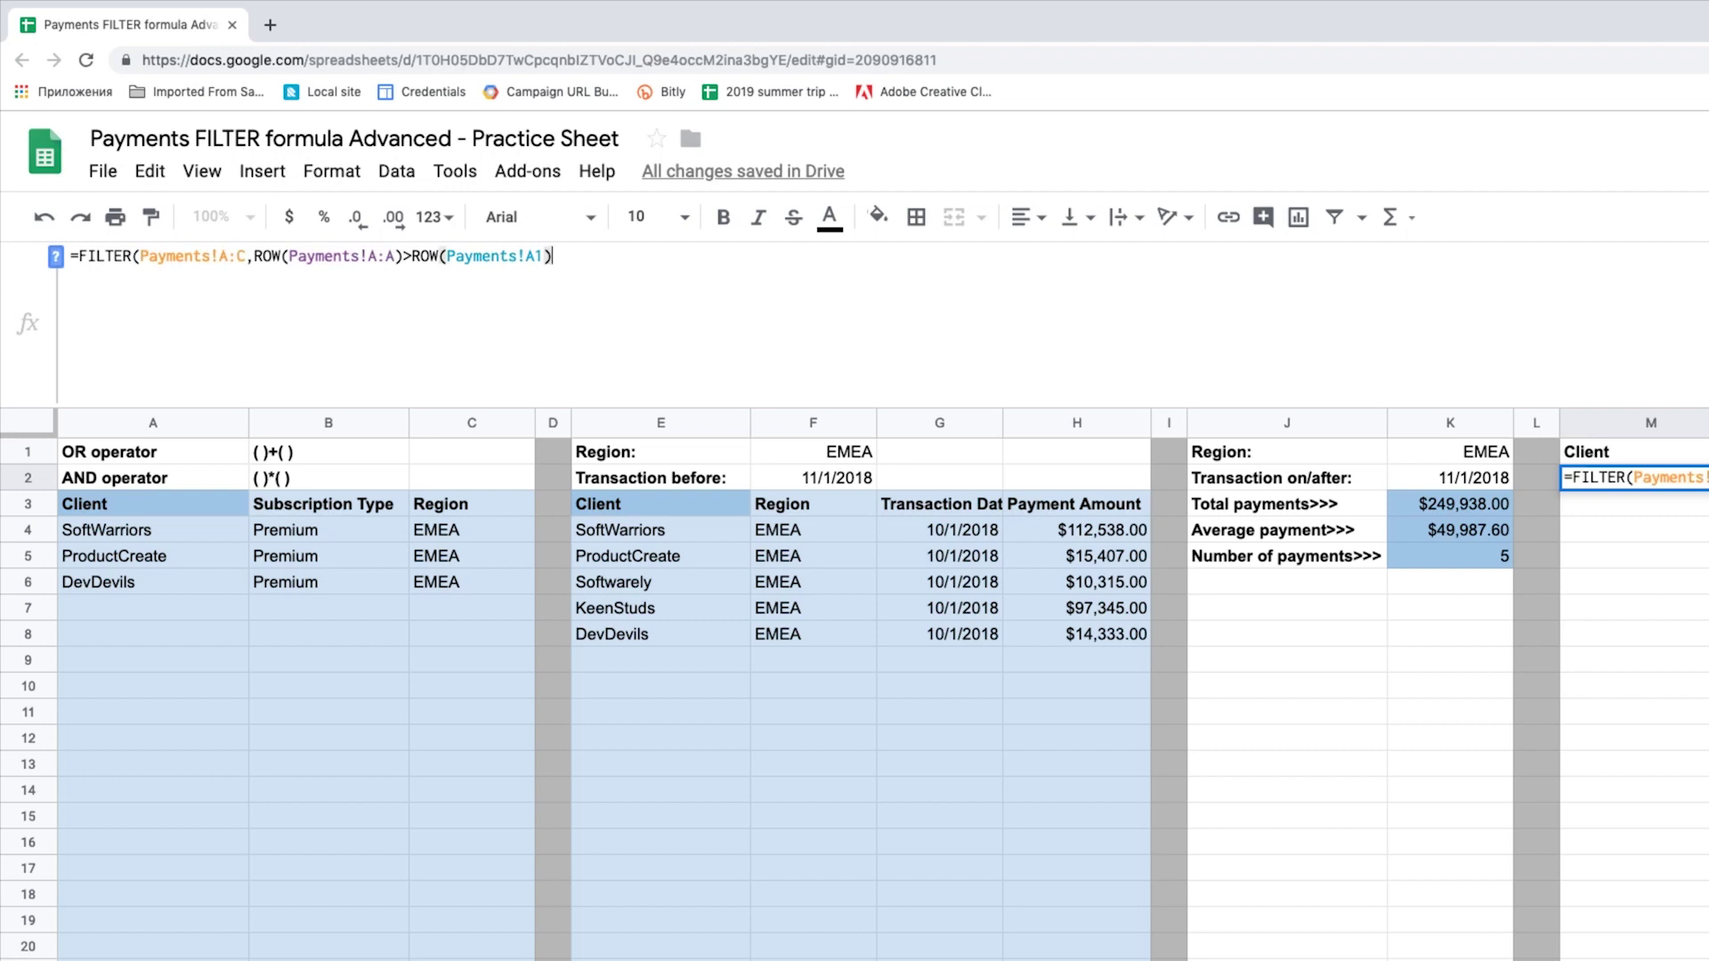
{"action": "type", "text": ")"}
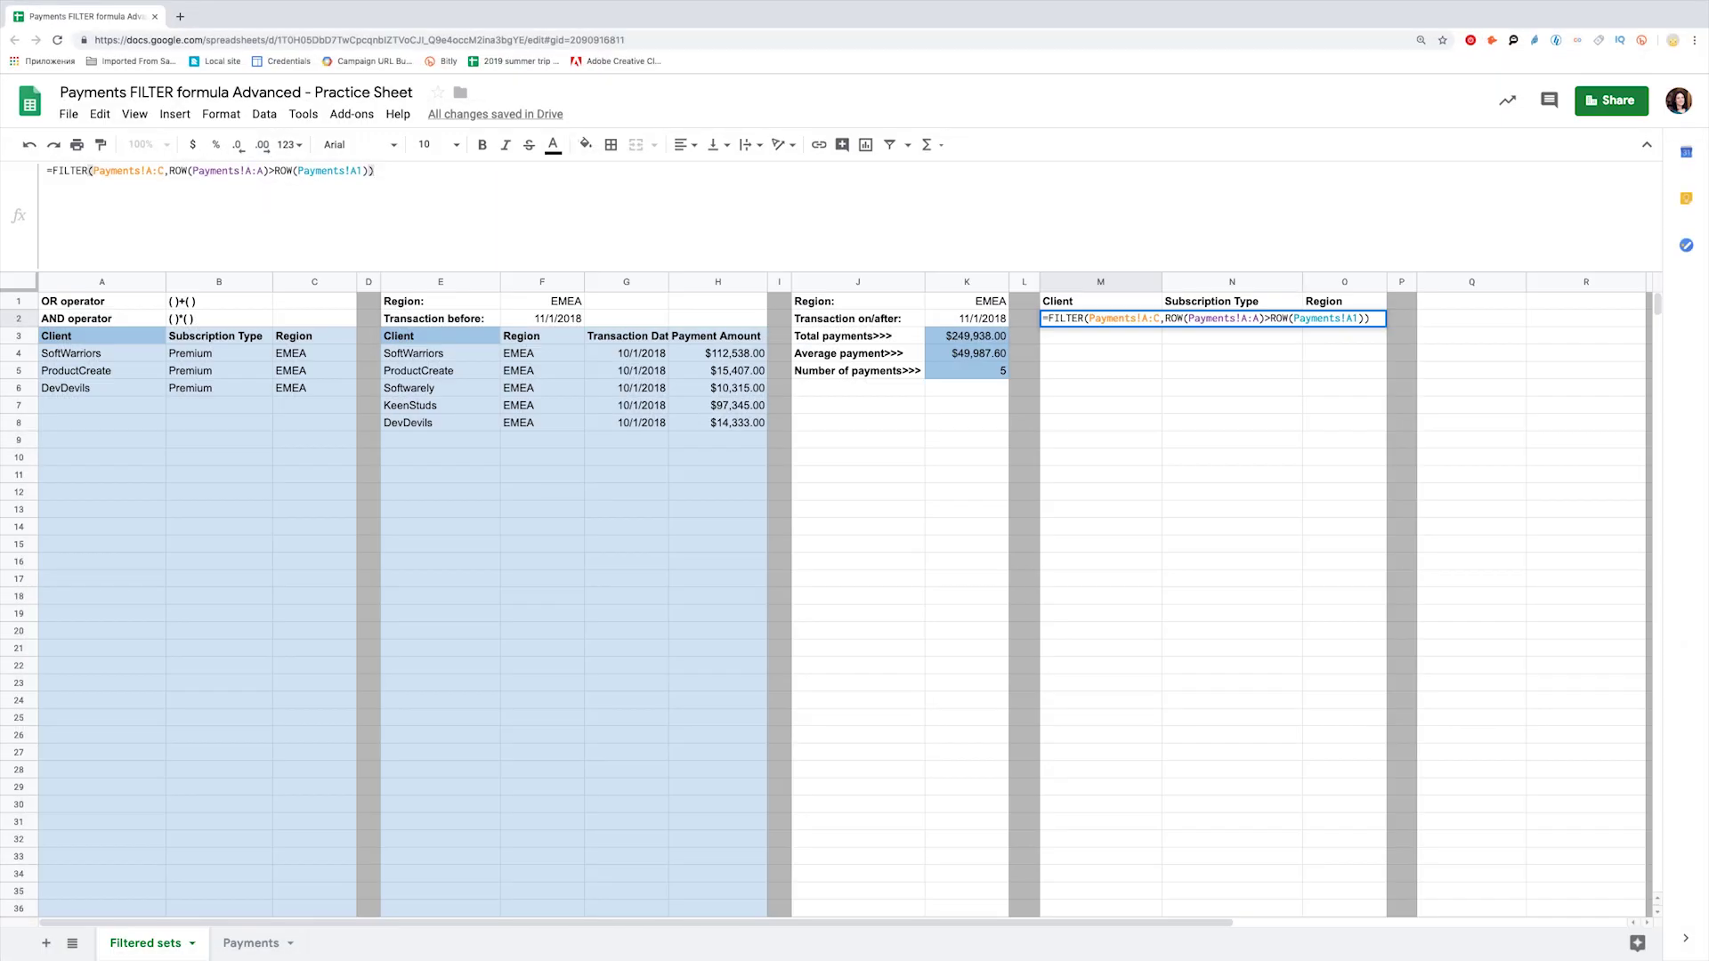
{"action": "key", "text": "Return"}
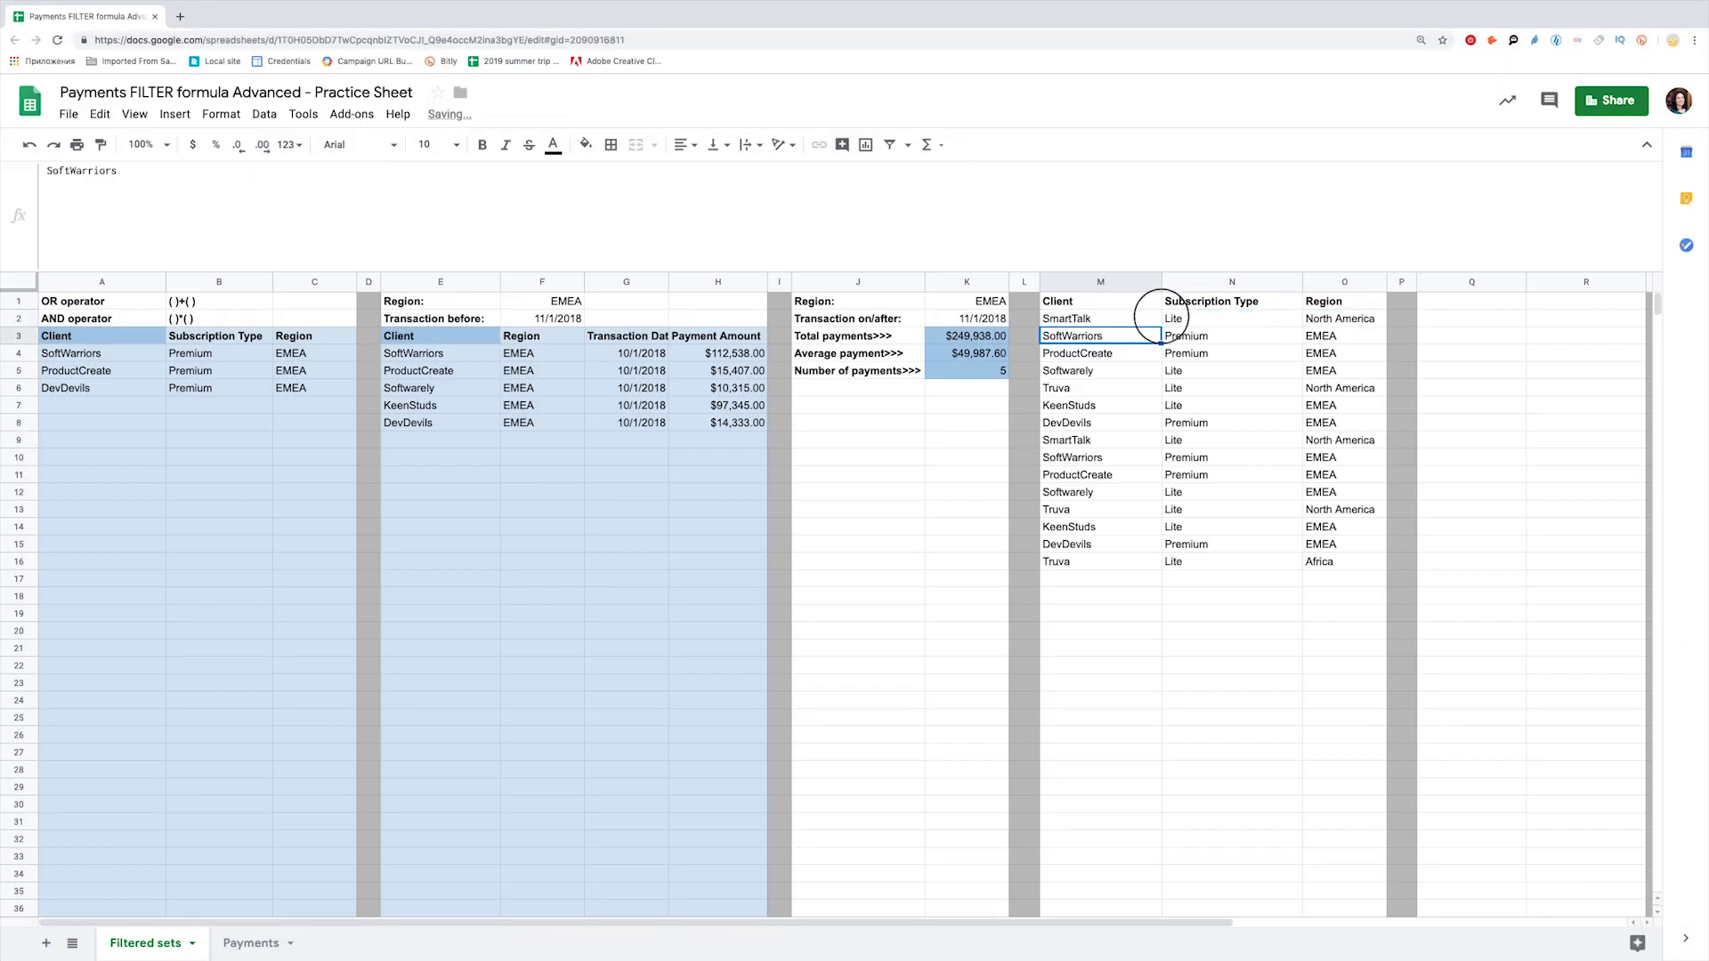
Wrap M2's formula in an outer FILTER with the condition Payments!A1:C1=M1, split across lines.
{"action": "left_click", "coordinate": [1106, 305]}
{"action": "left_click", "coordinate": [1099, 318]}
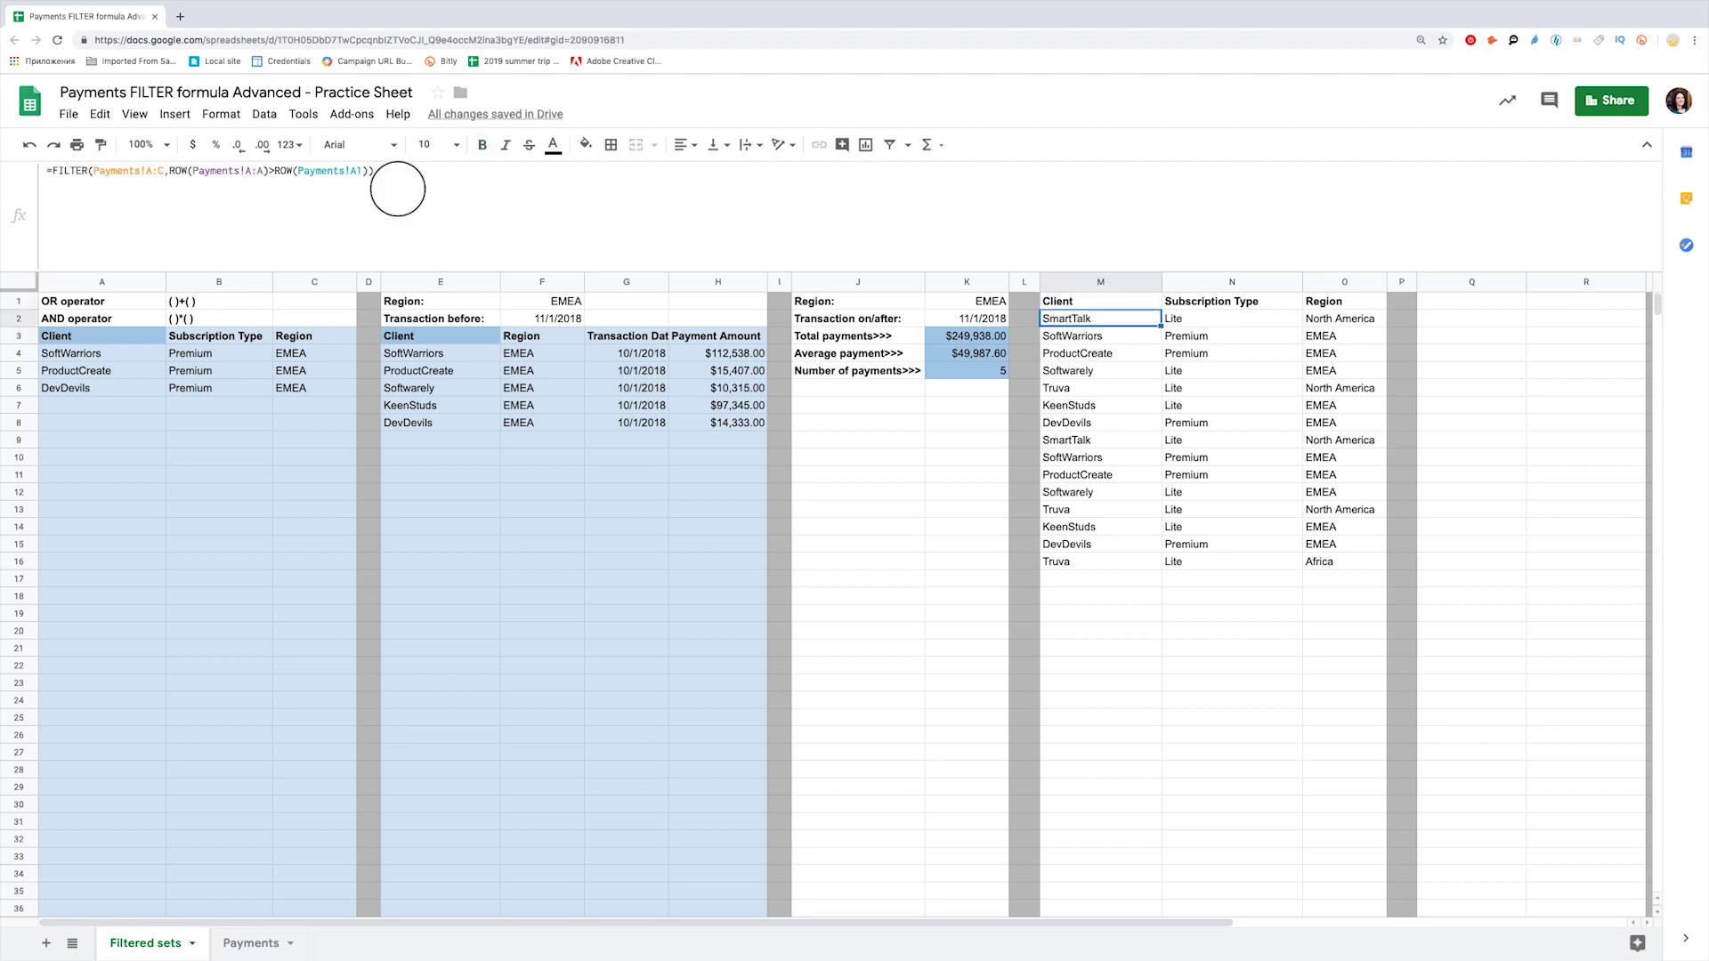
{"action": "left_click", "coordinate": [51, 171]}
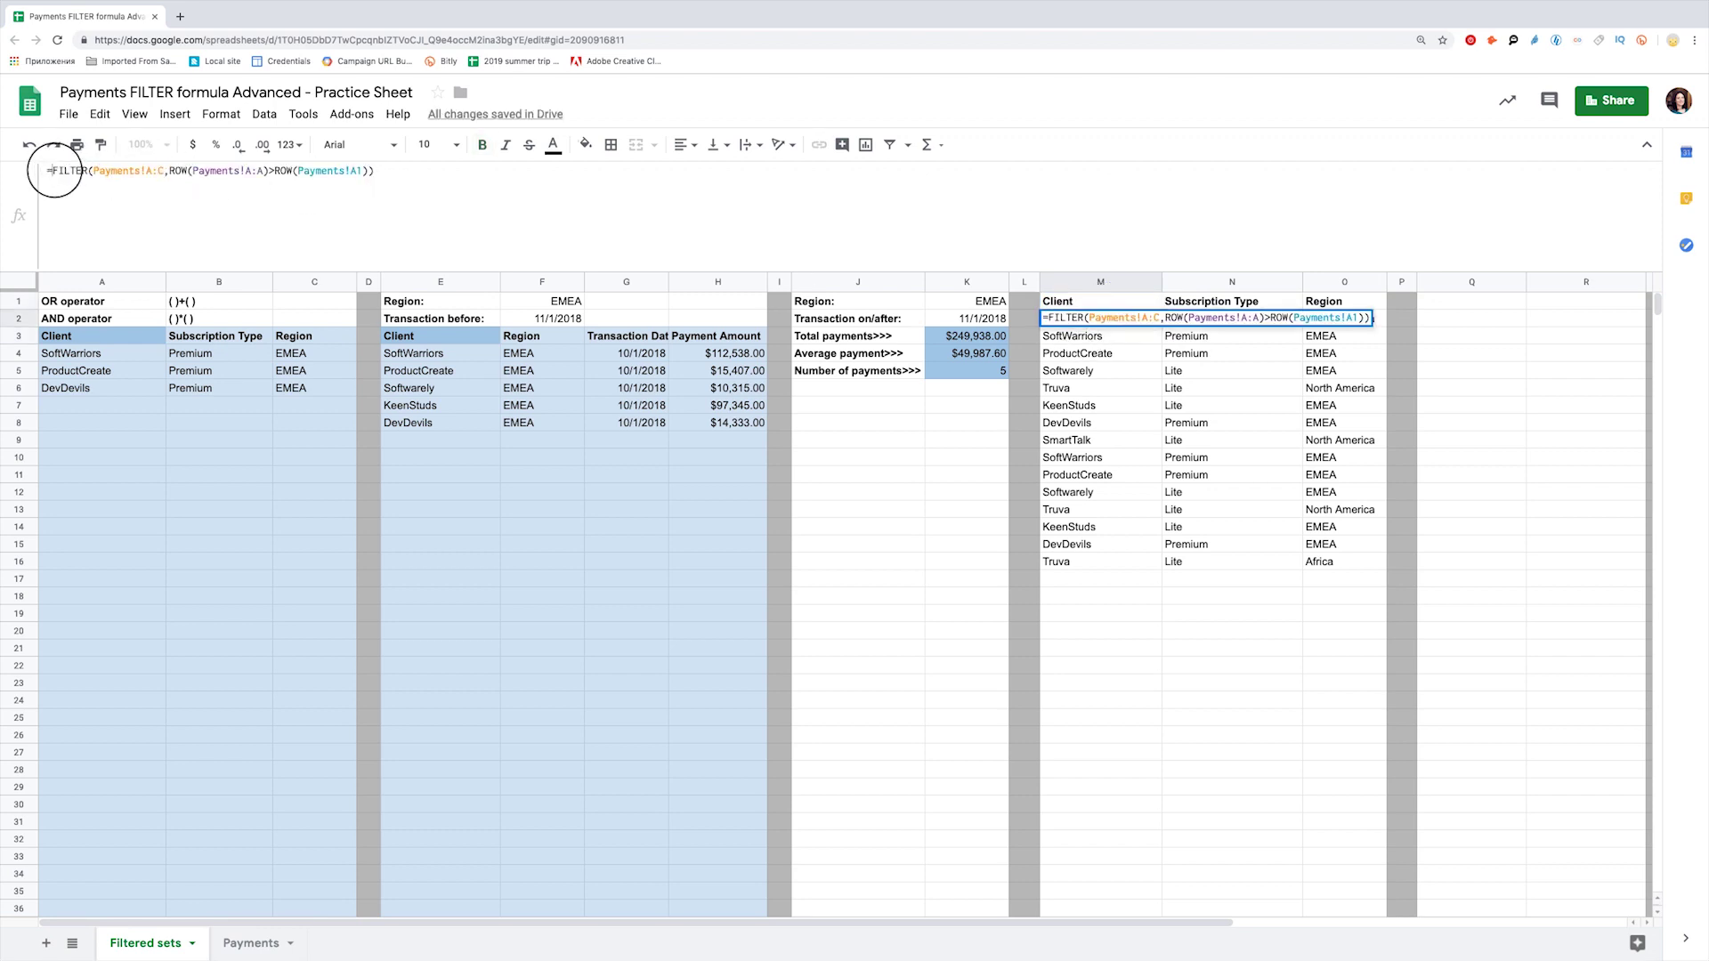
{"action": "type", "text": "FILTER("}
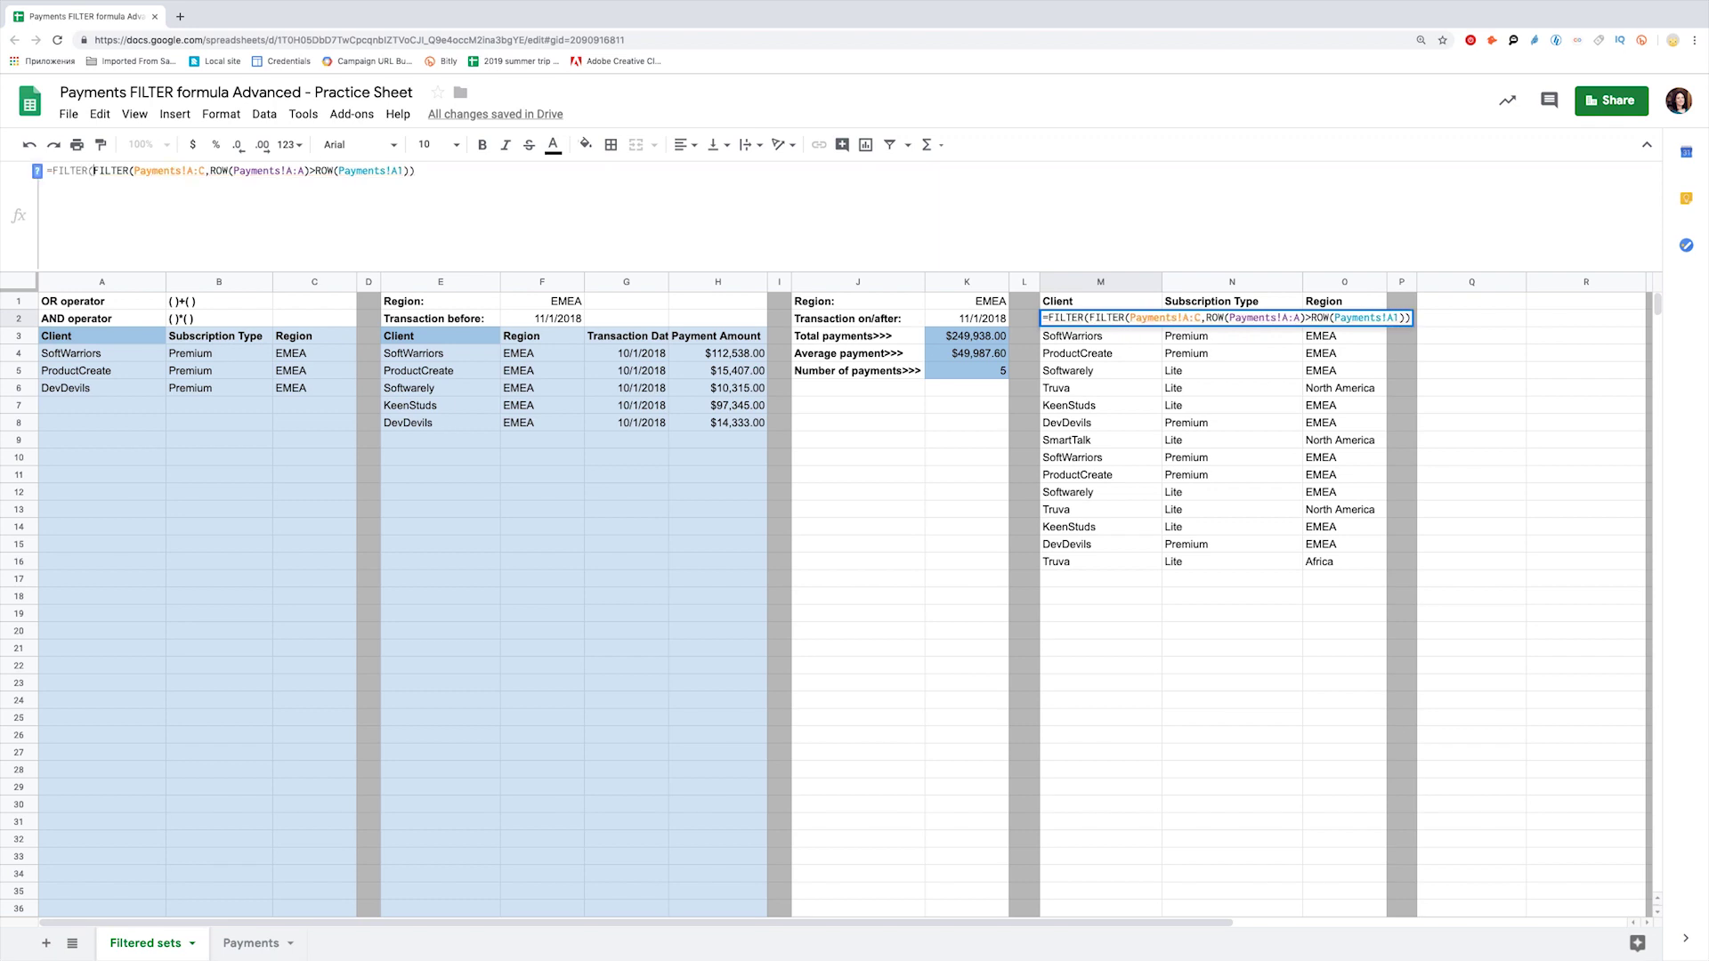
{"action": "key", "text": "alt+Return"}
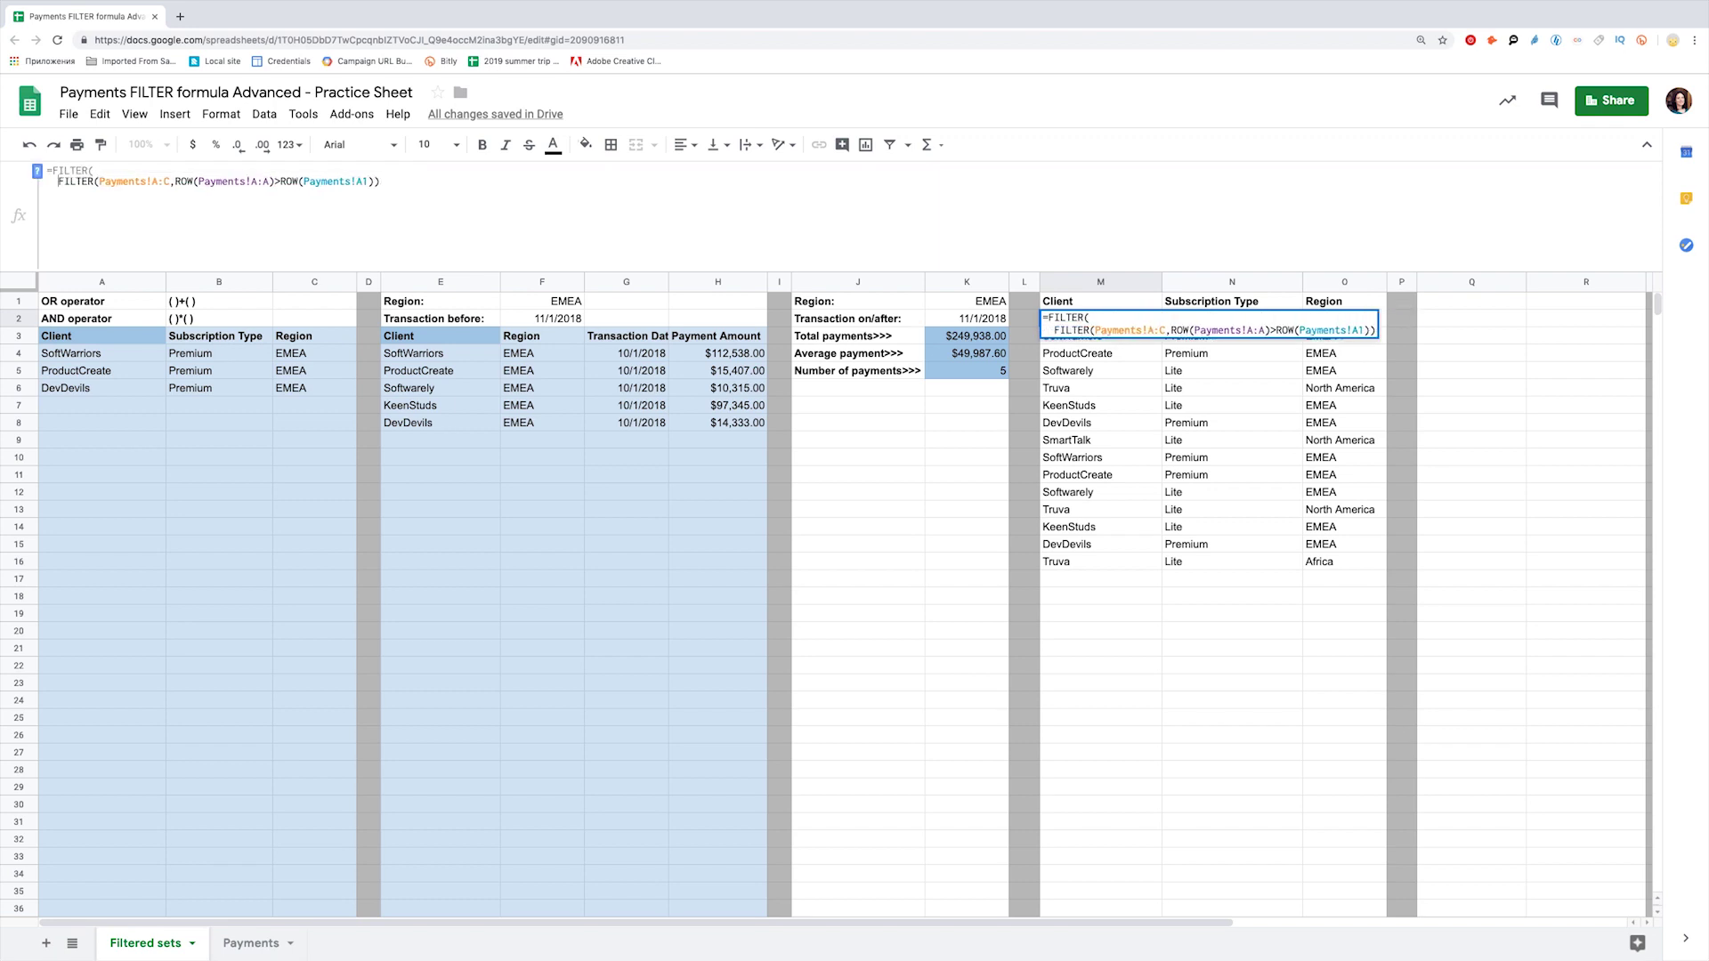
{"action": "left_click", "coordinate": [398, 183]}
{"action": "type", "text": ","}
{"action": "key", "text": "alt+Return"}
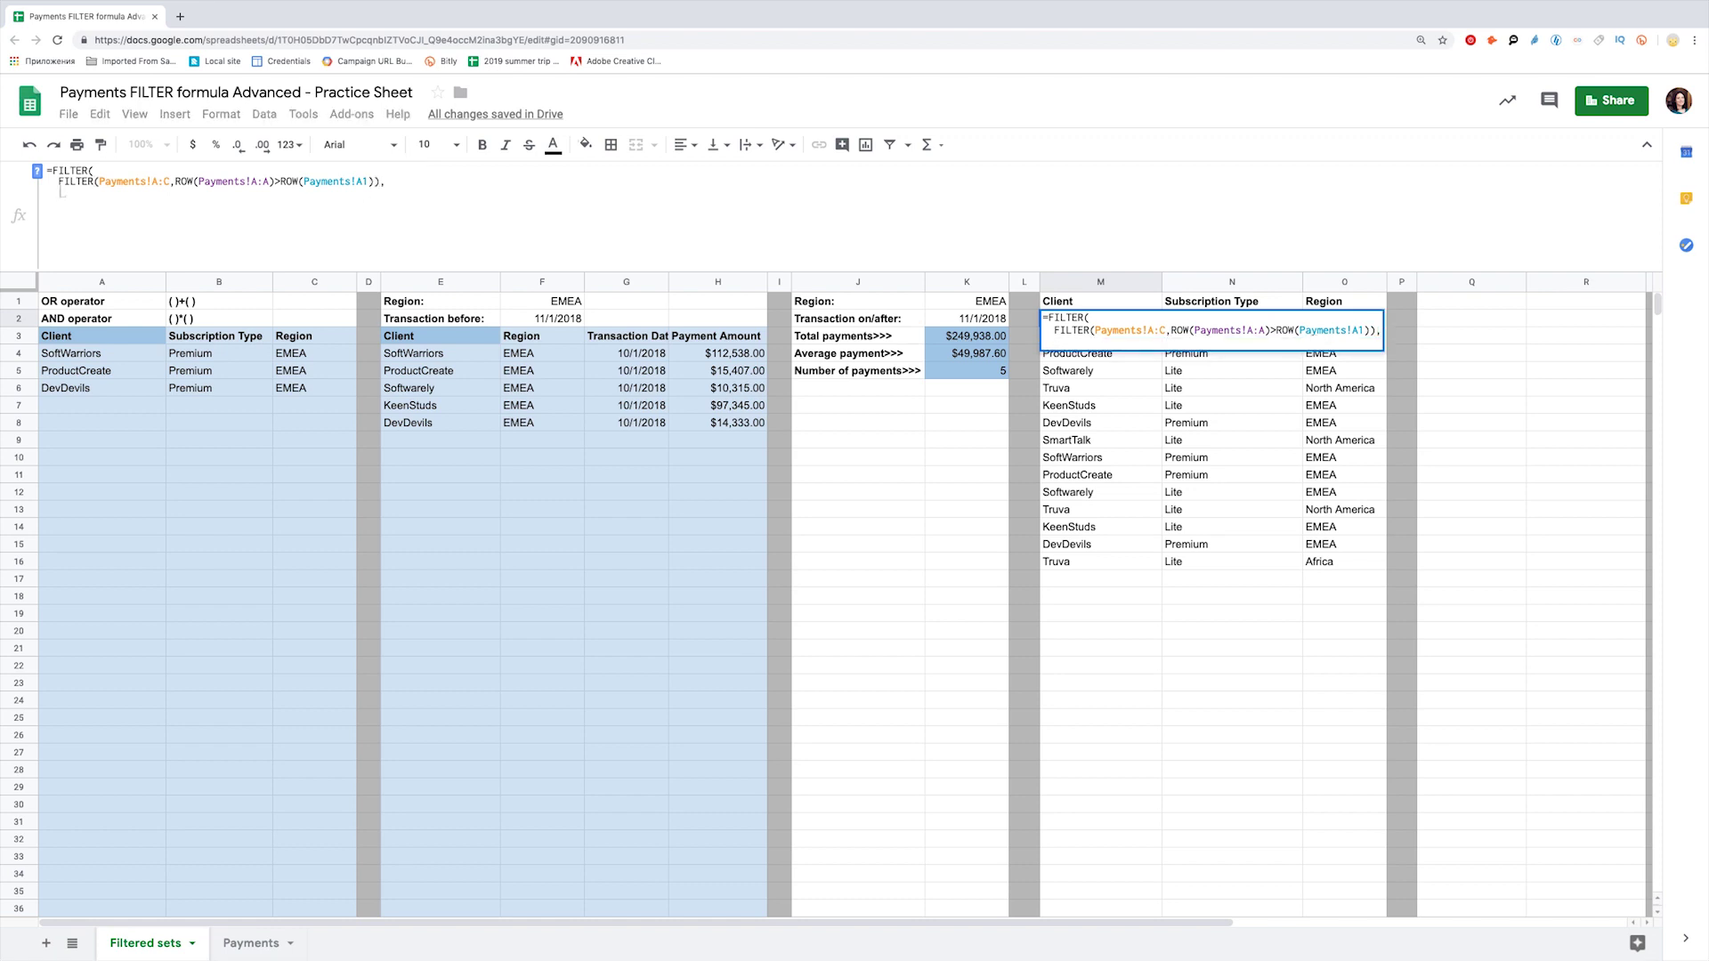
{"action": "type", "text": "Payments!"}
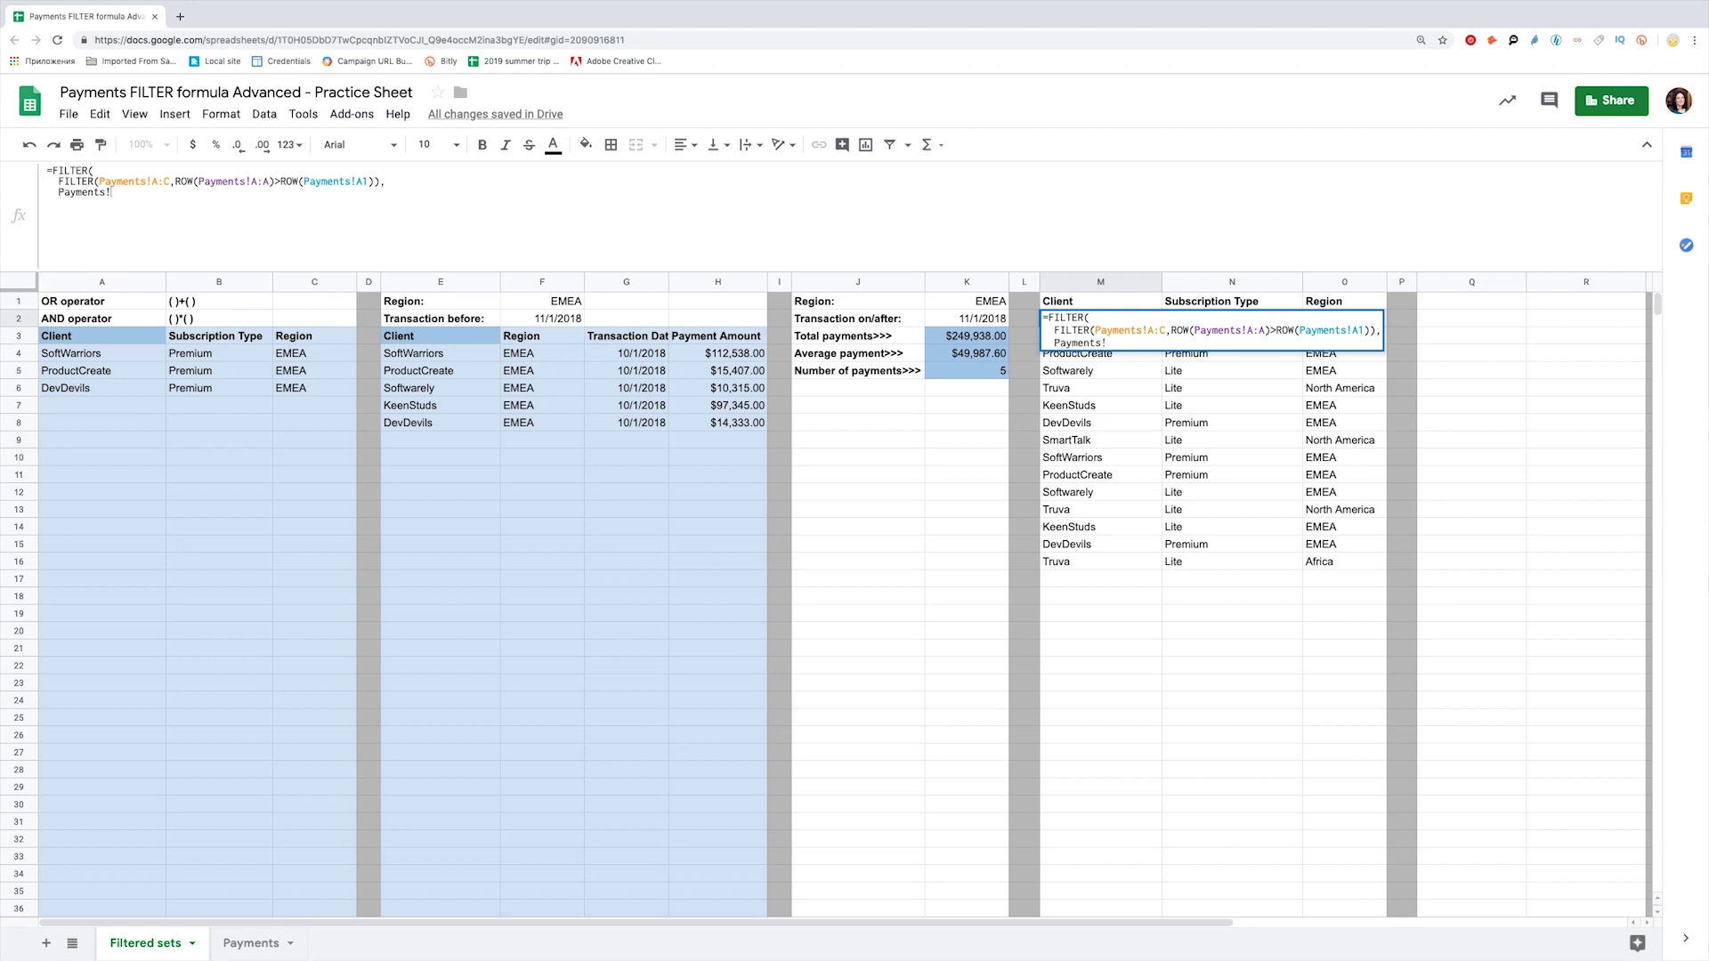
{"action": "type", "text": "A1:C1"}
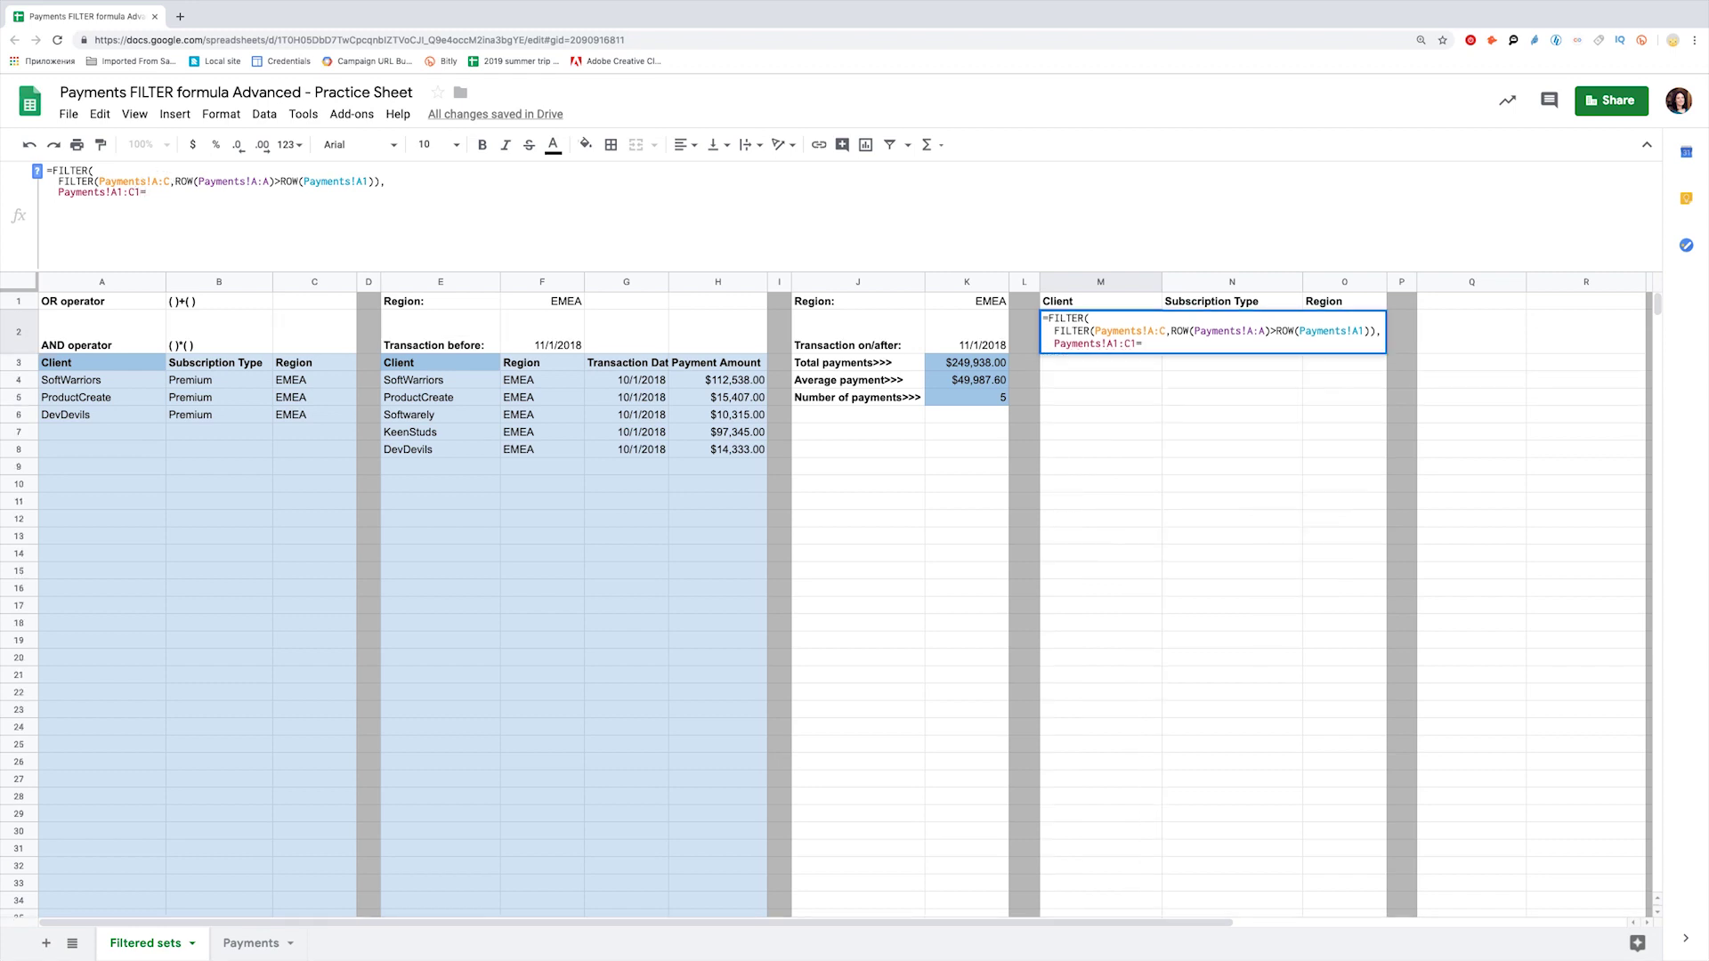
{"action": "type", "text": "=M1)"}
Make the Payments!A:C, Payments!A:A and Payments!A1 references in M2 absolute.
{"action": "key", "text": "Return"}
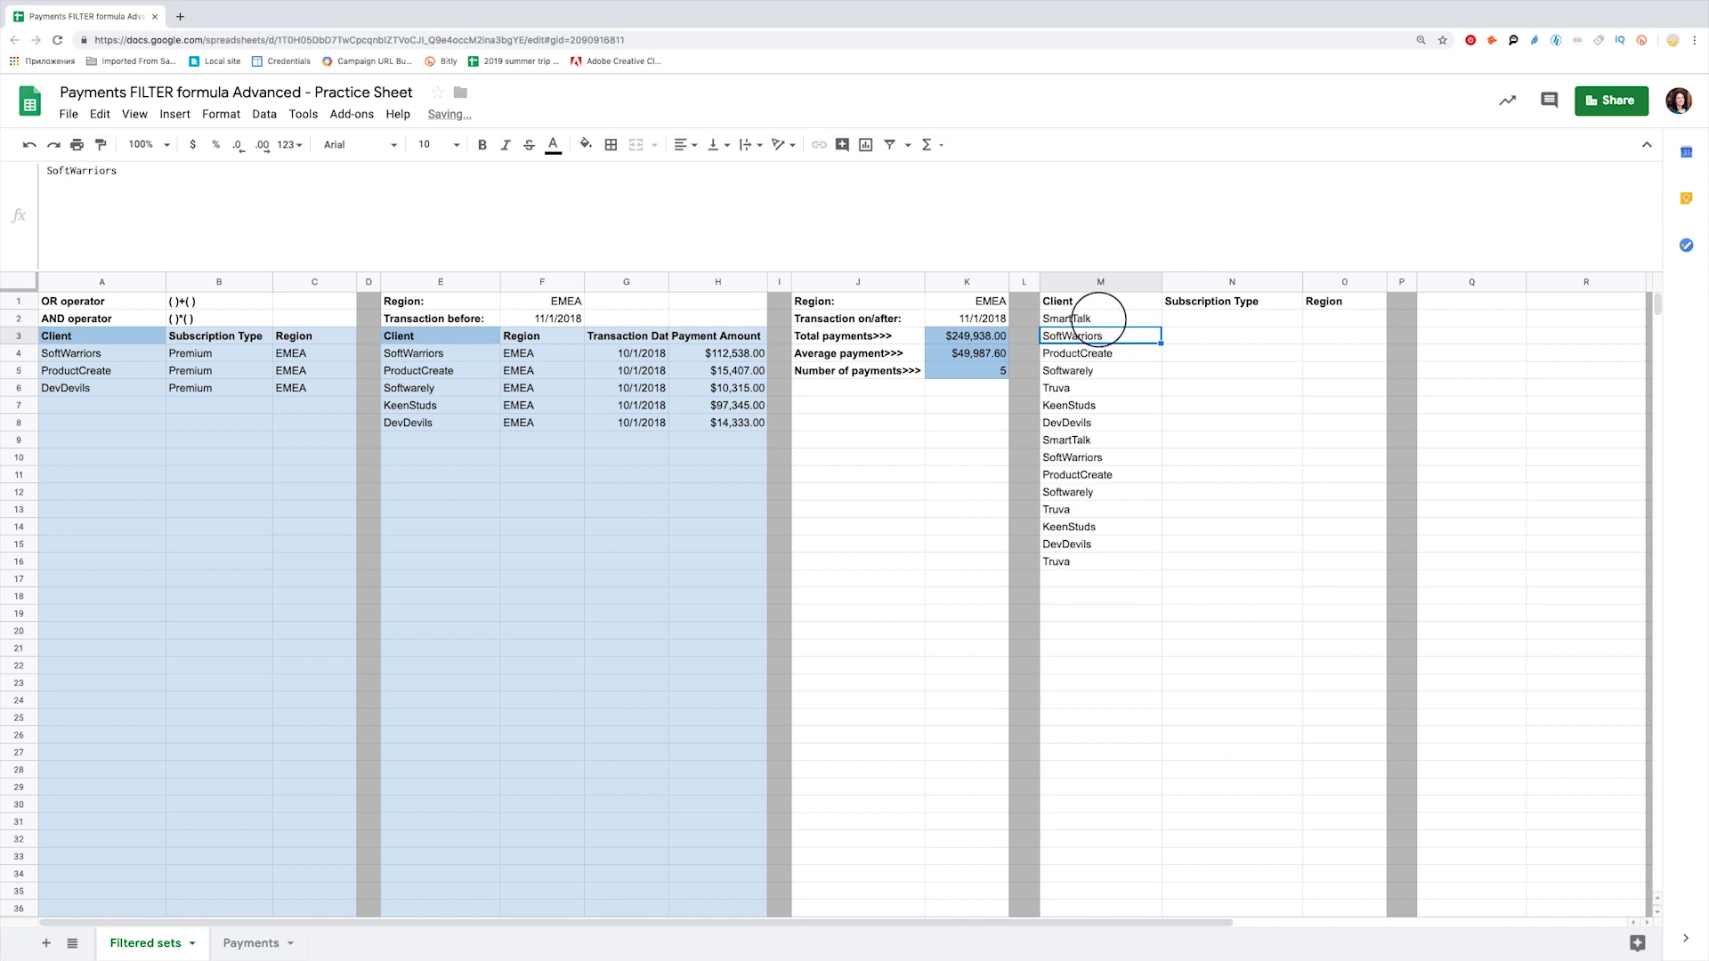
{"action": "left_click", "coordinate": [1098, 318]}
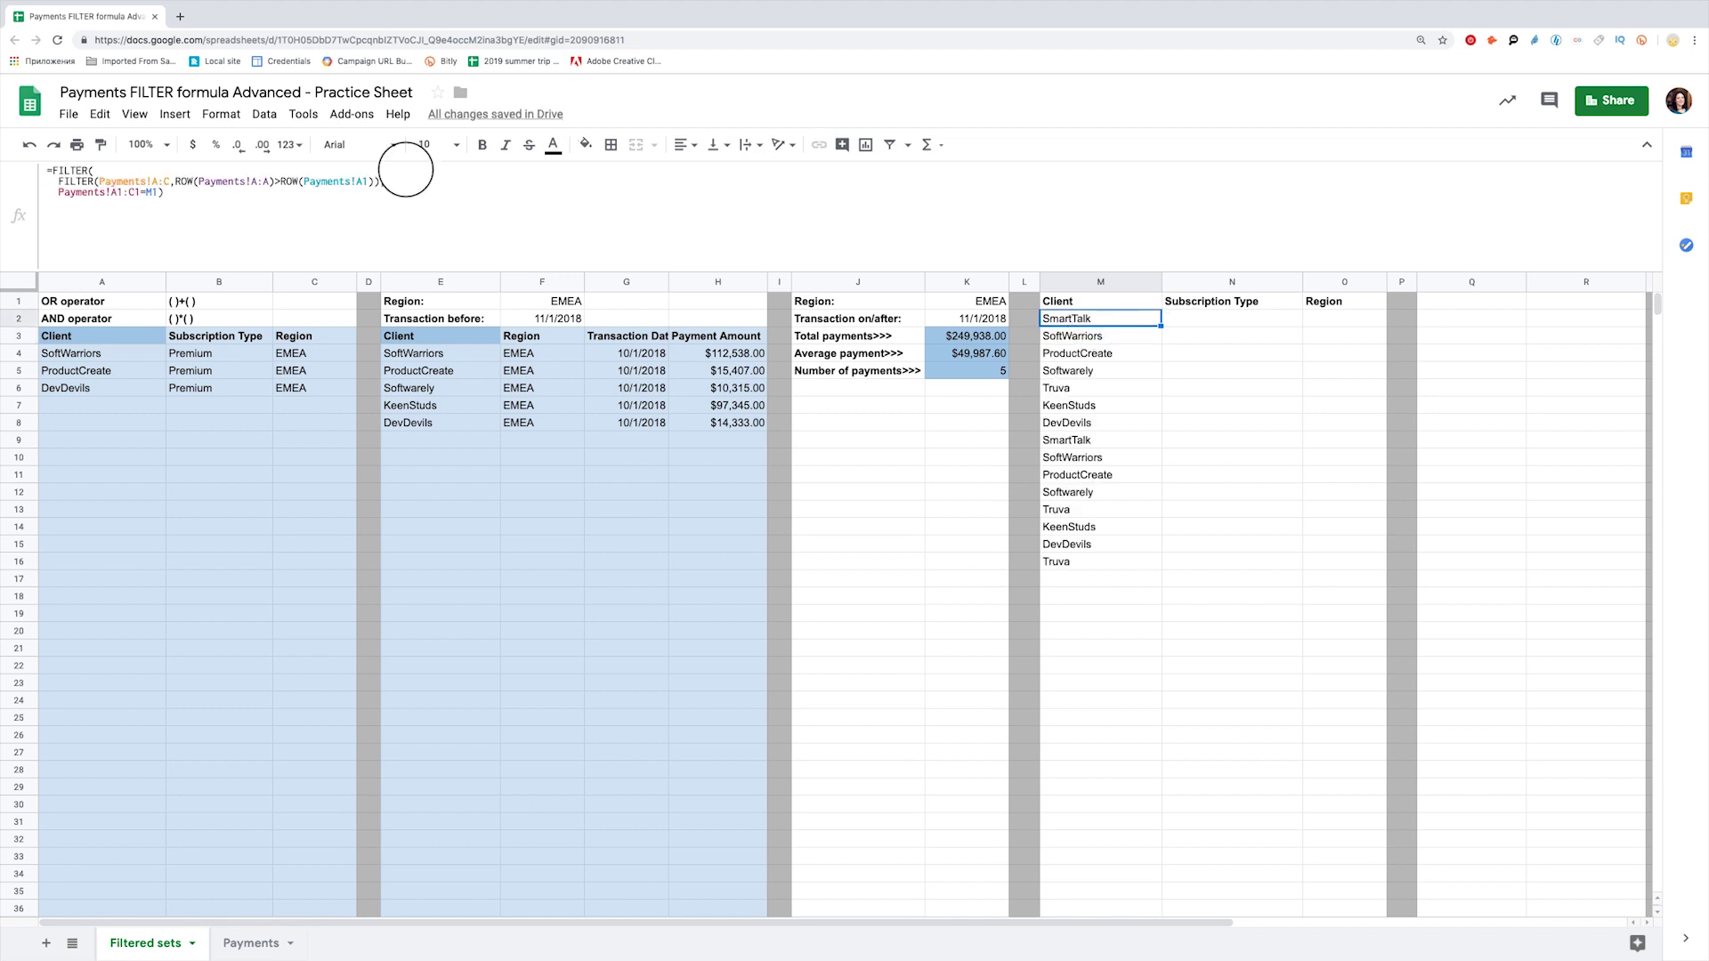
{"action": "left_click", "coordinate": [153, 180]}
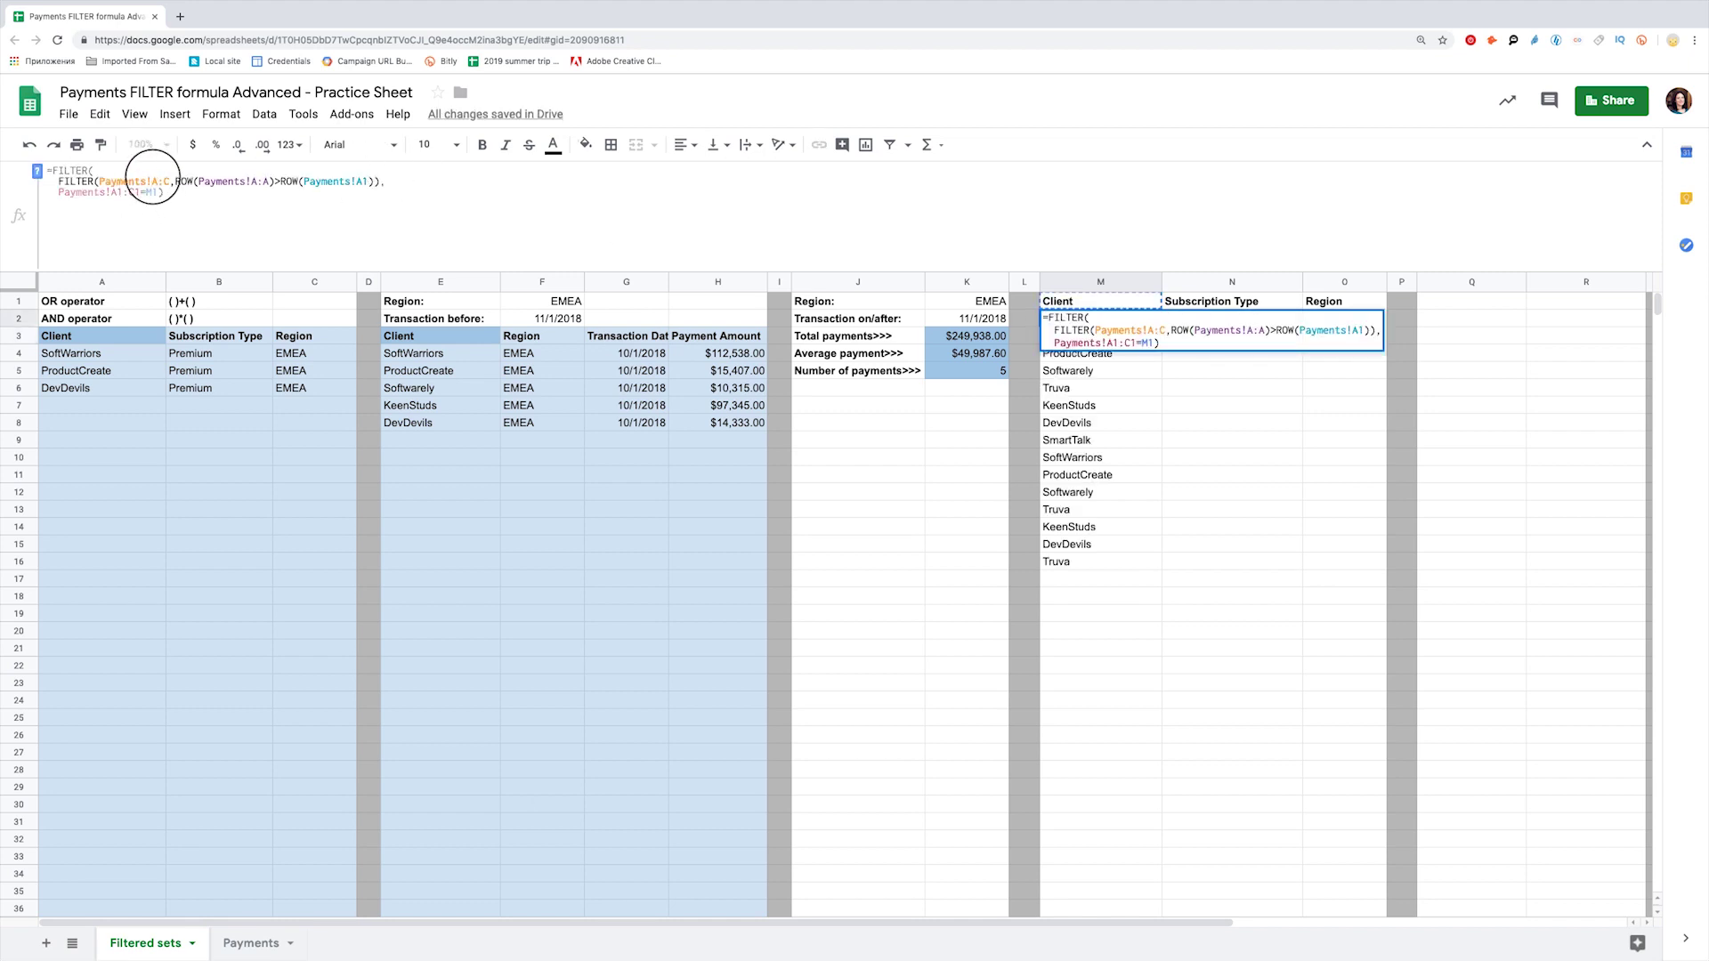
{"action": "key", "text": "F4"}
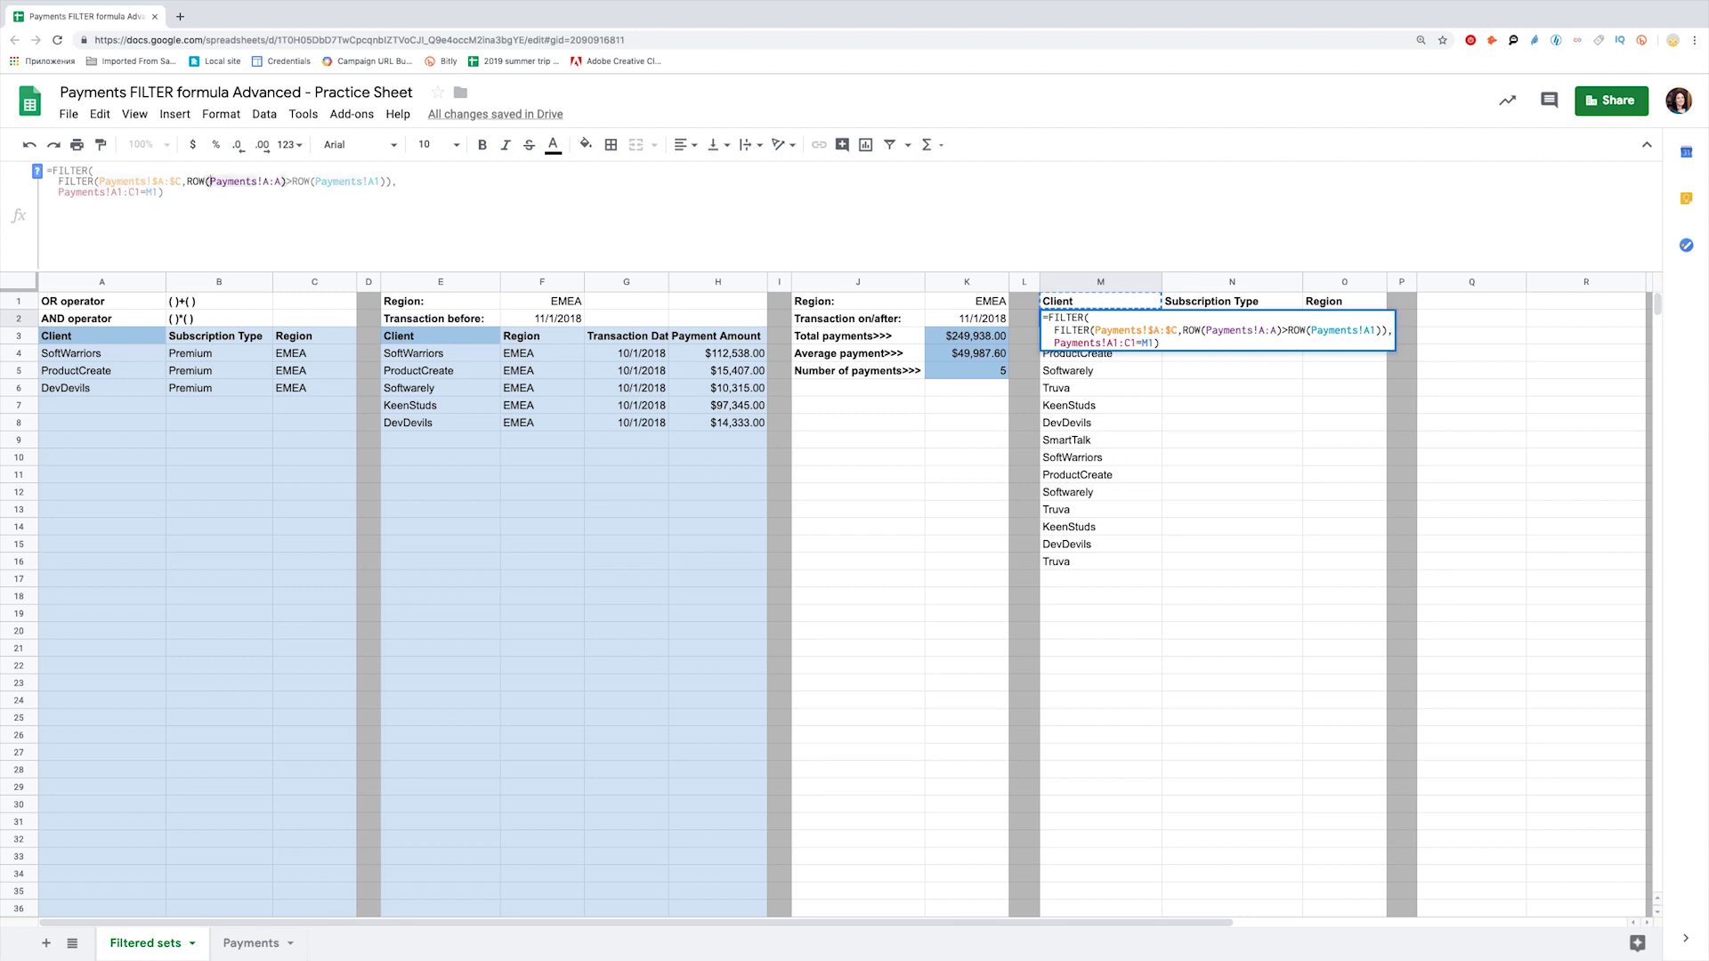
{"action": "key", "text": "F4"}
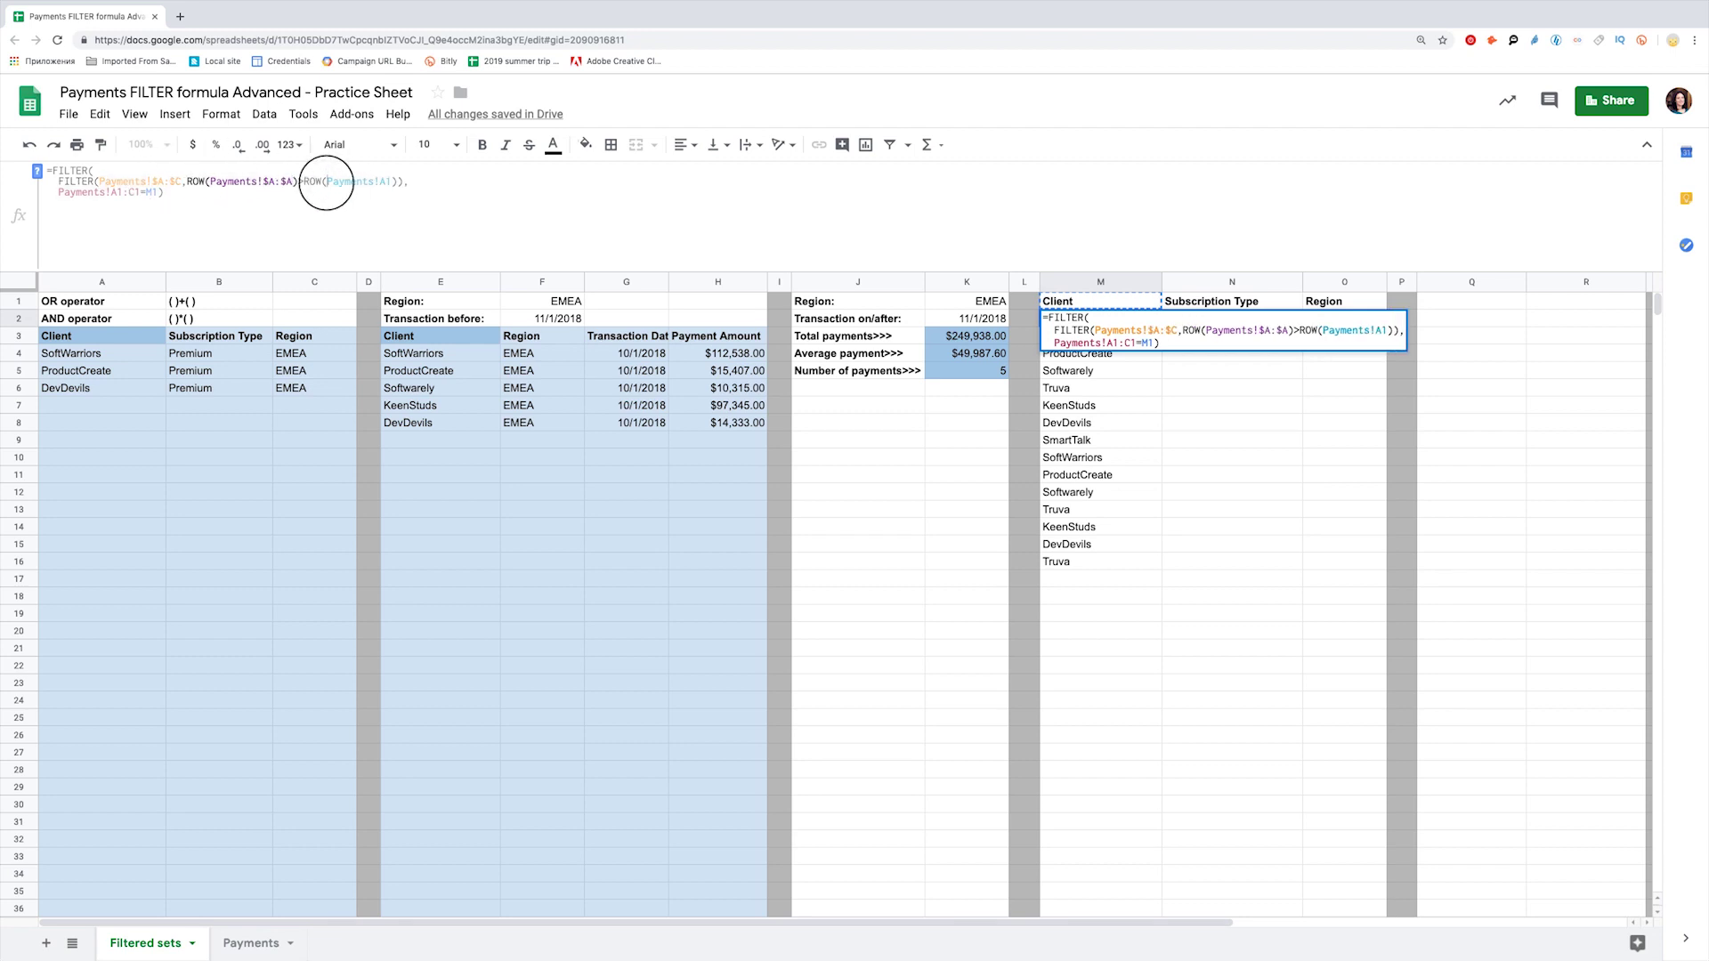
{"action": "left_click", "coordinate": [325, 183]}
{"action": "key", "text": "F4"}
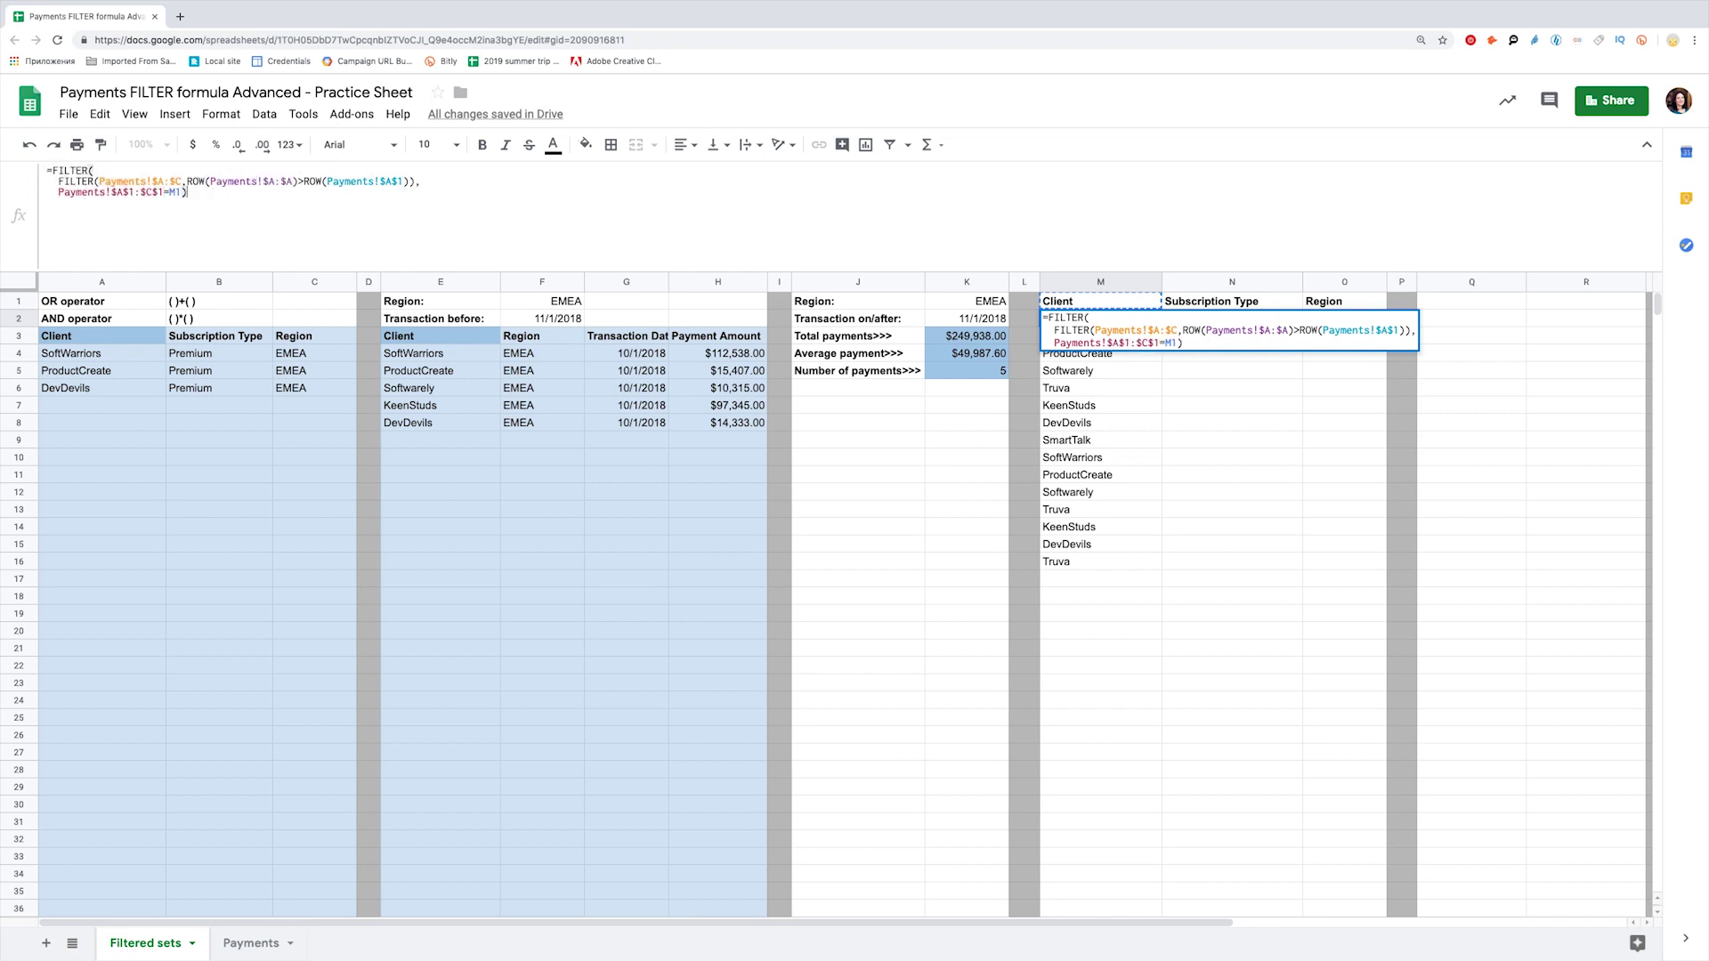
{"action": "key", "text": "Return"}
Copy the M2 formula across to N2 and O2 and check their header comparisons.
{"action": "left_click", "coordinate": [1068, 318]}
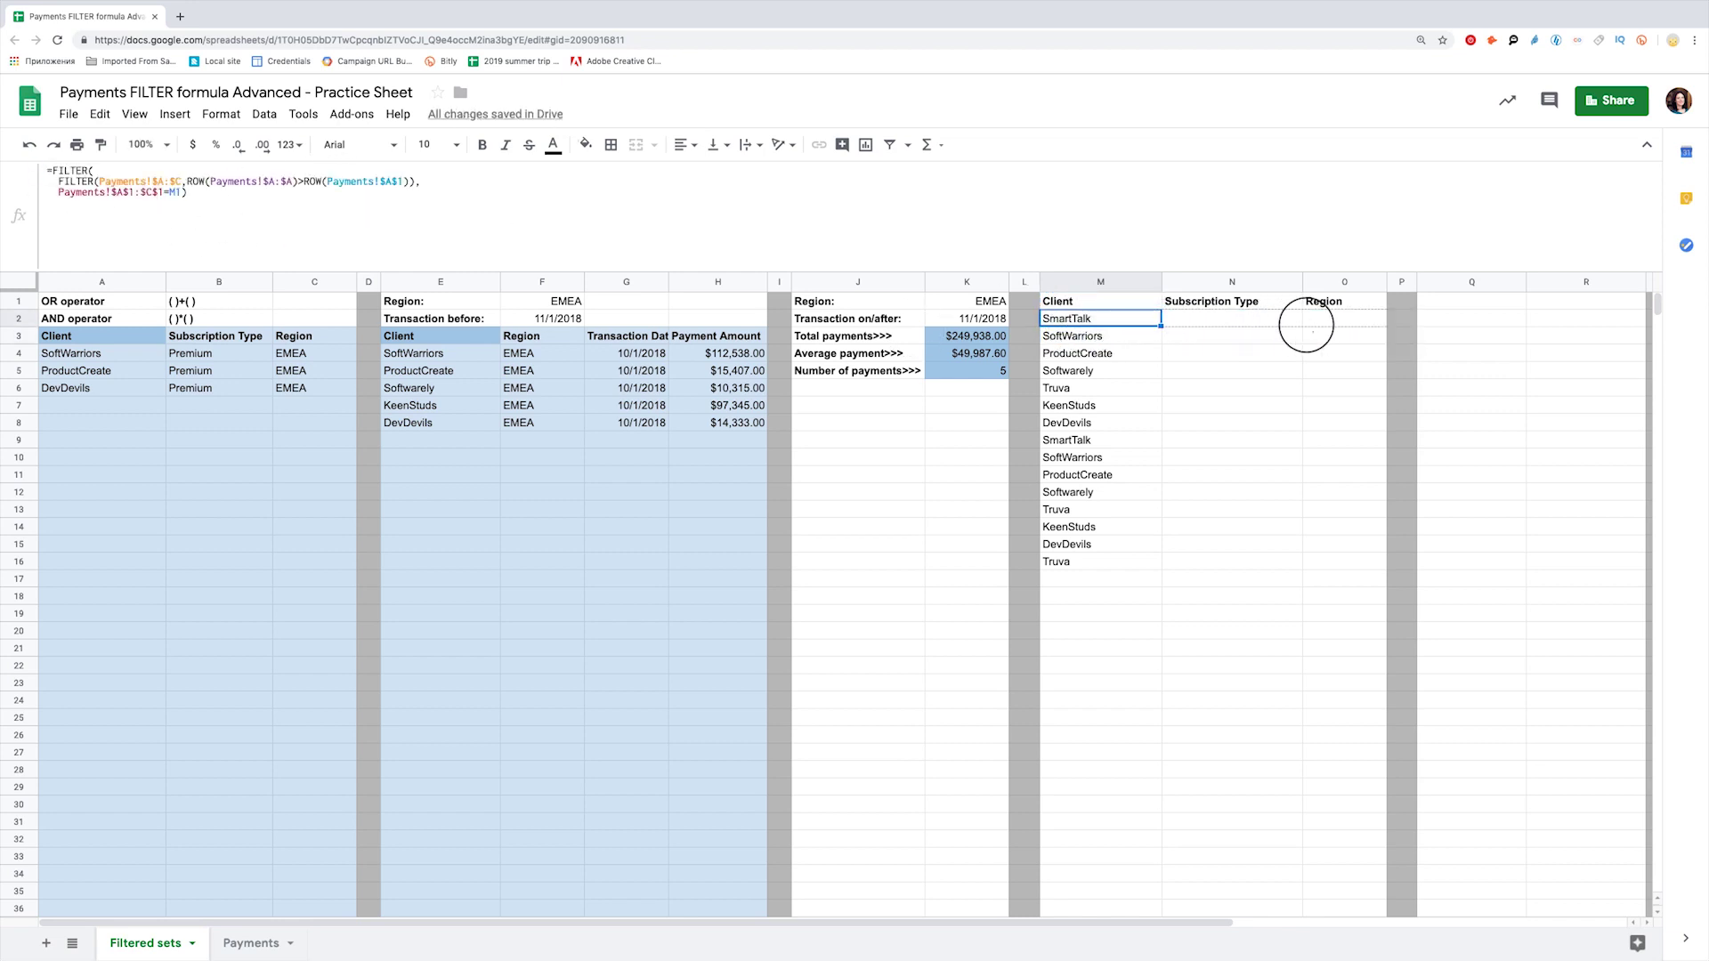
{"action": "left_click", "coordinate": [1326, 320], "text": "shift"}
{"action": "left_click", "coordinate": [1262, 320]}
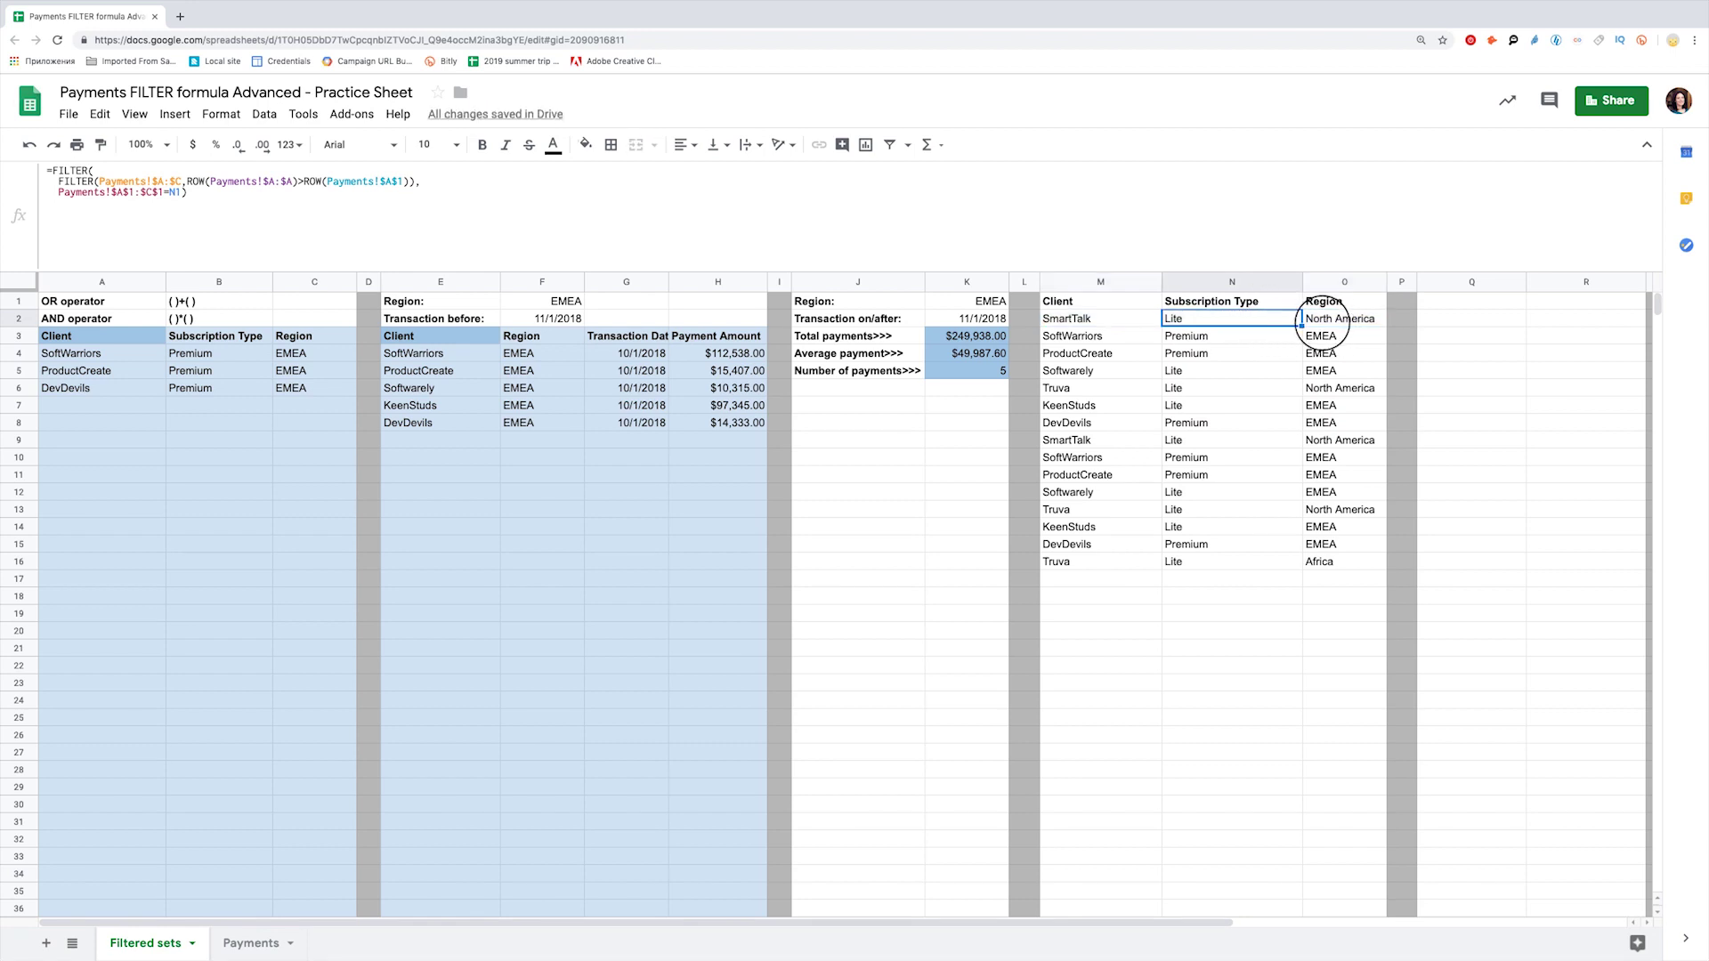
{"action": "left_click", "coordinate": [1326, 319]}
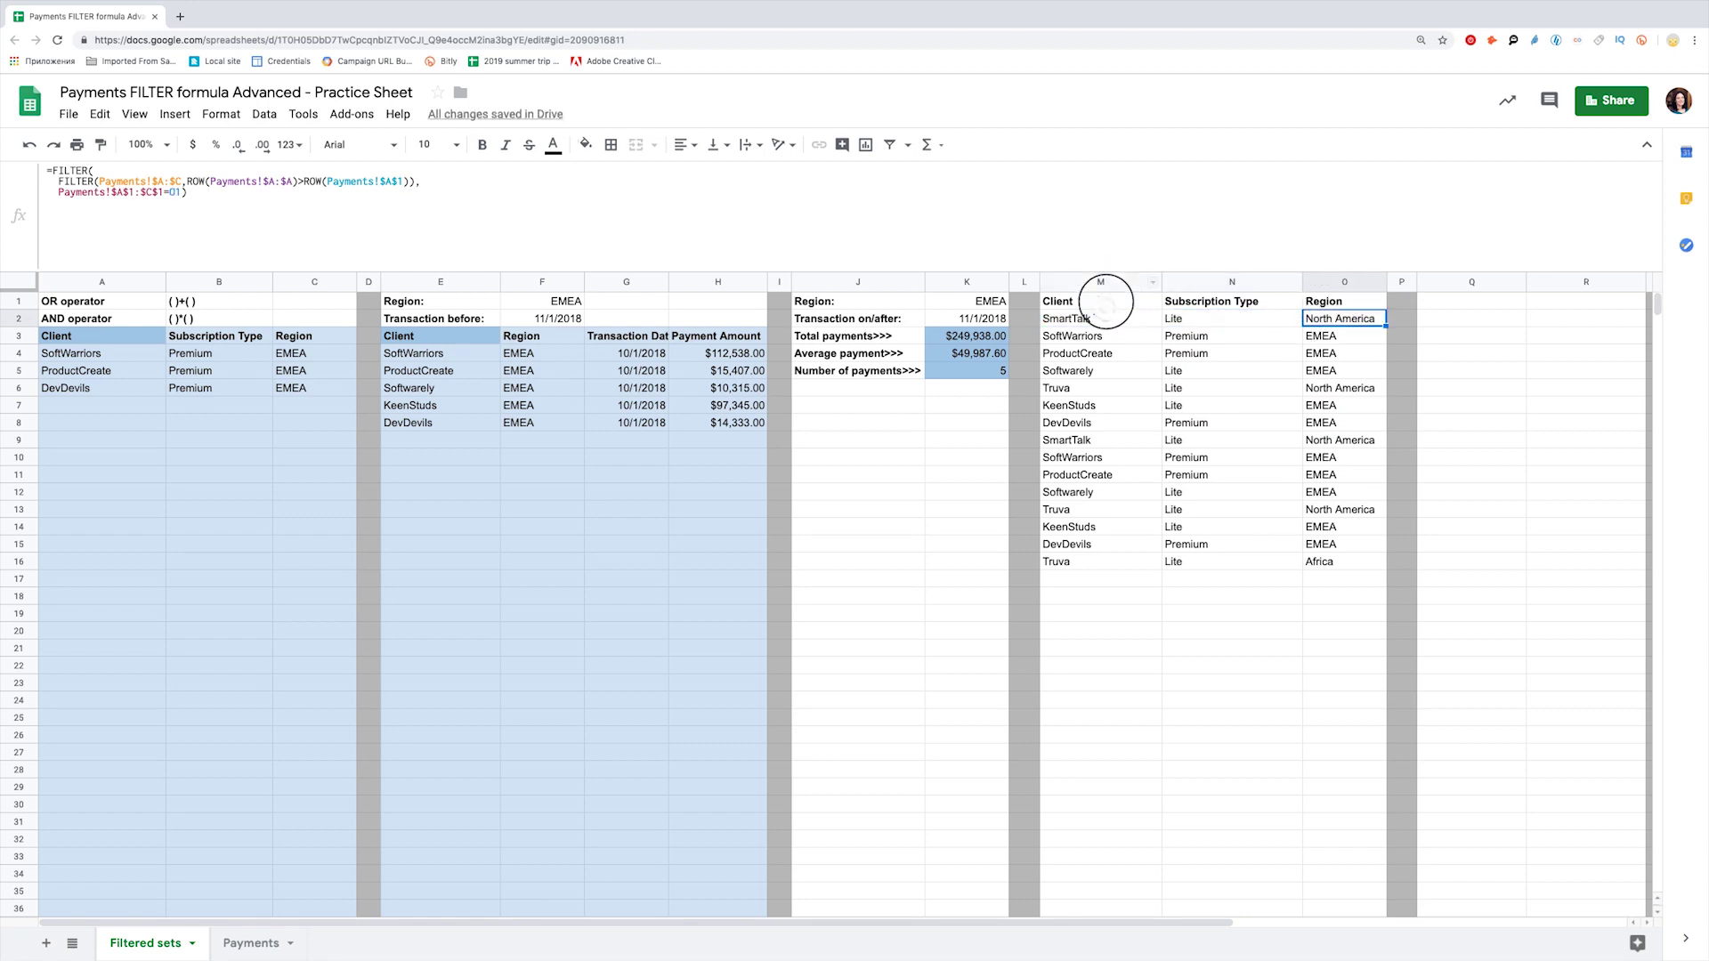
{"action": "left_click", "coordinate": [1101, 301]}
Rename the M1 header to 'Client Names'.
{"action": "left_click", "coordinate": [184, 193]}
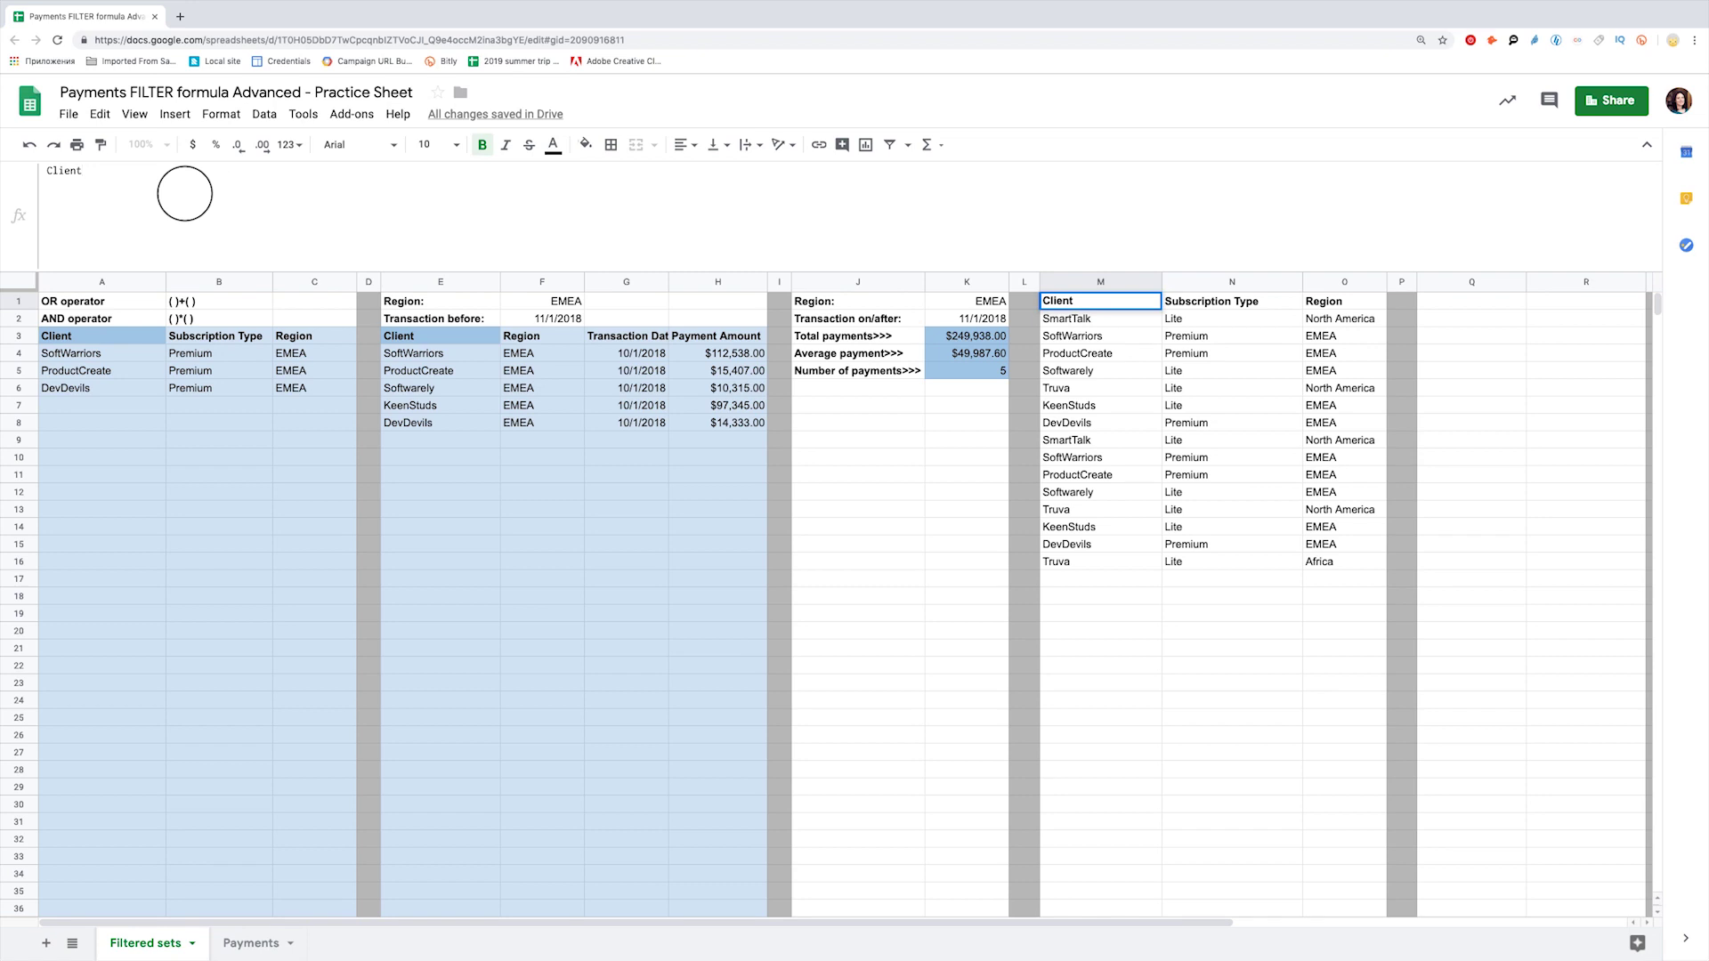
{"action": "type", "text": "Names"}
{"action": "key", "text": "Return"}
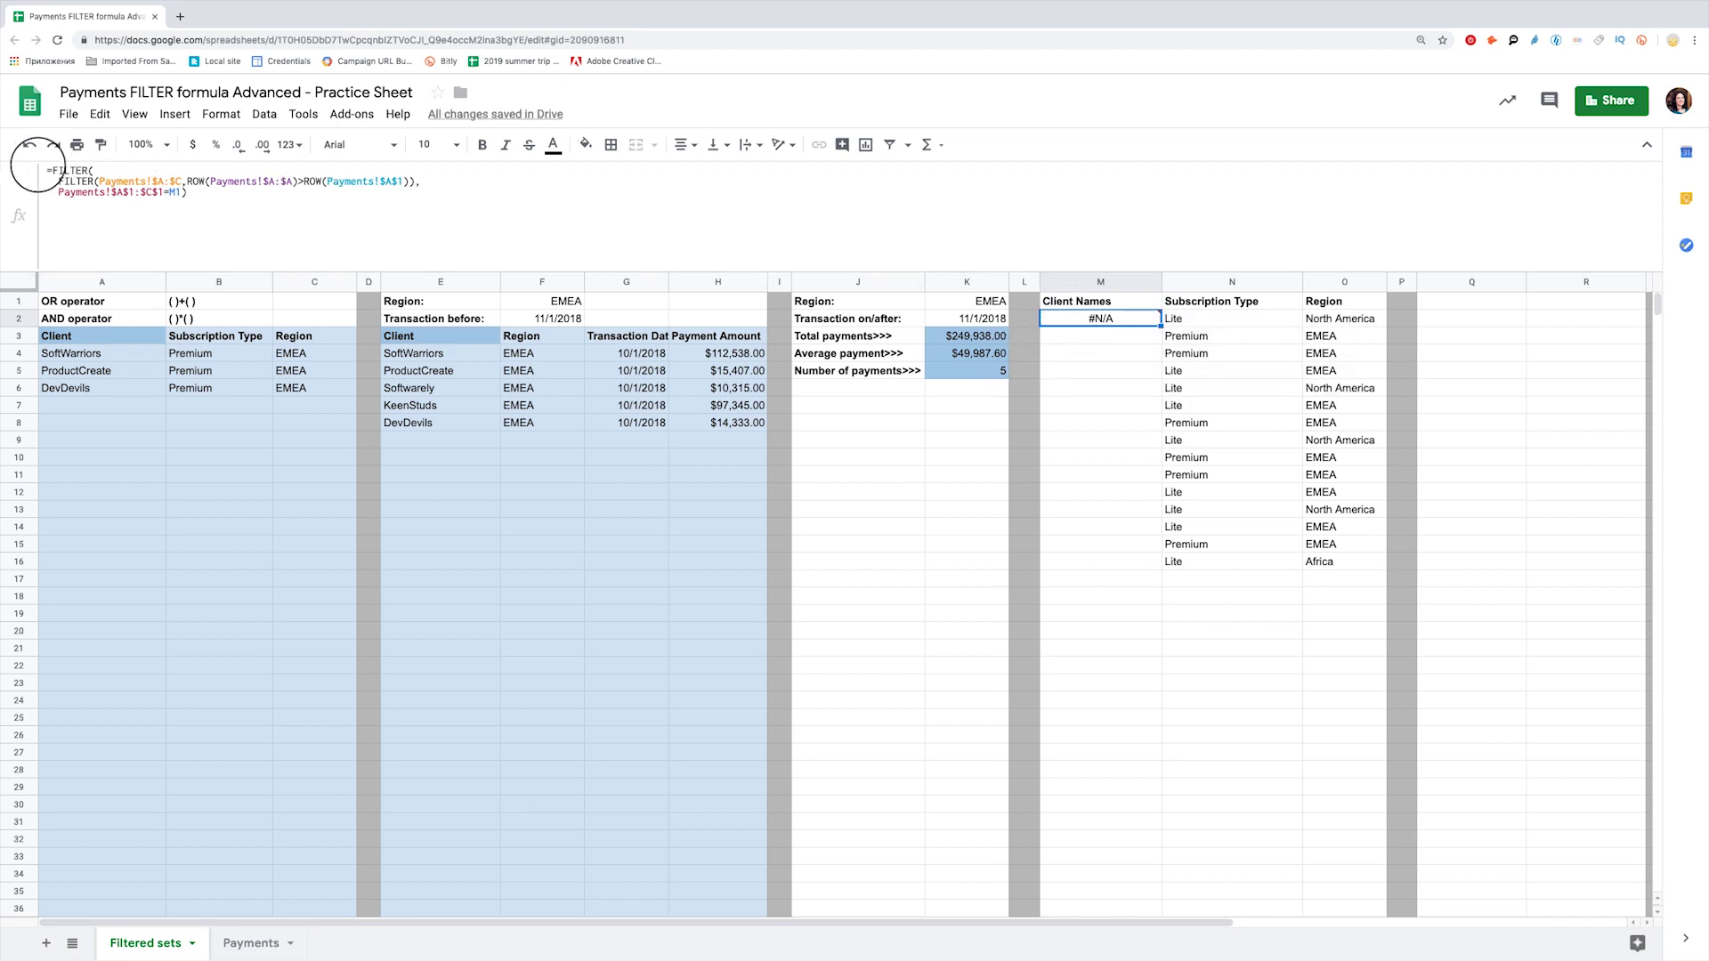
Wrap M2's formula in IFERROR( ), placing the nested FILTER calls on indented lines.
{"action": "left_click", "coordinate": [53, 169]}
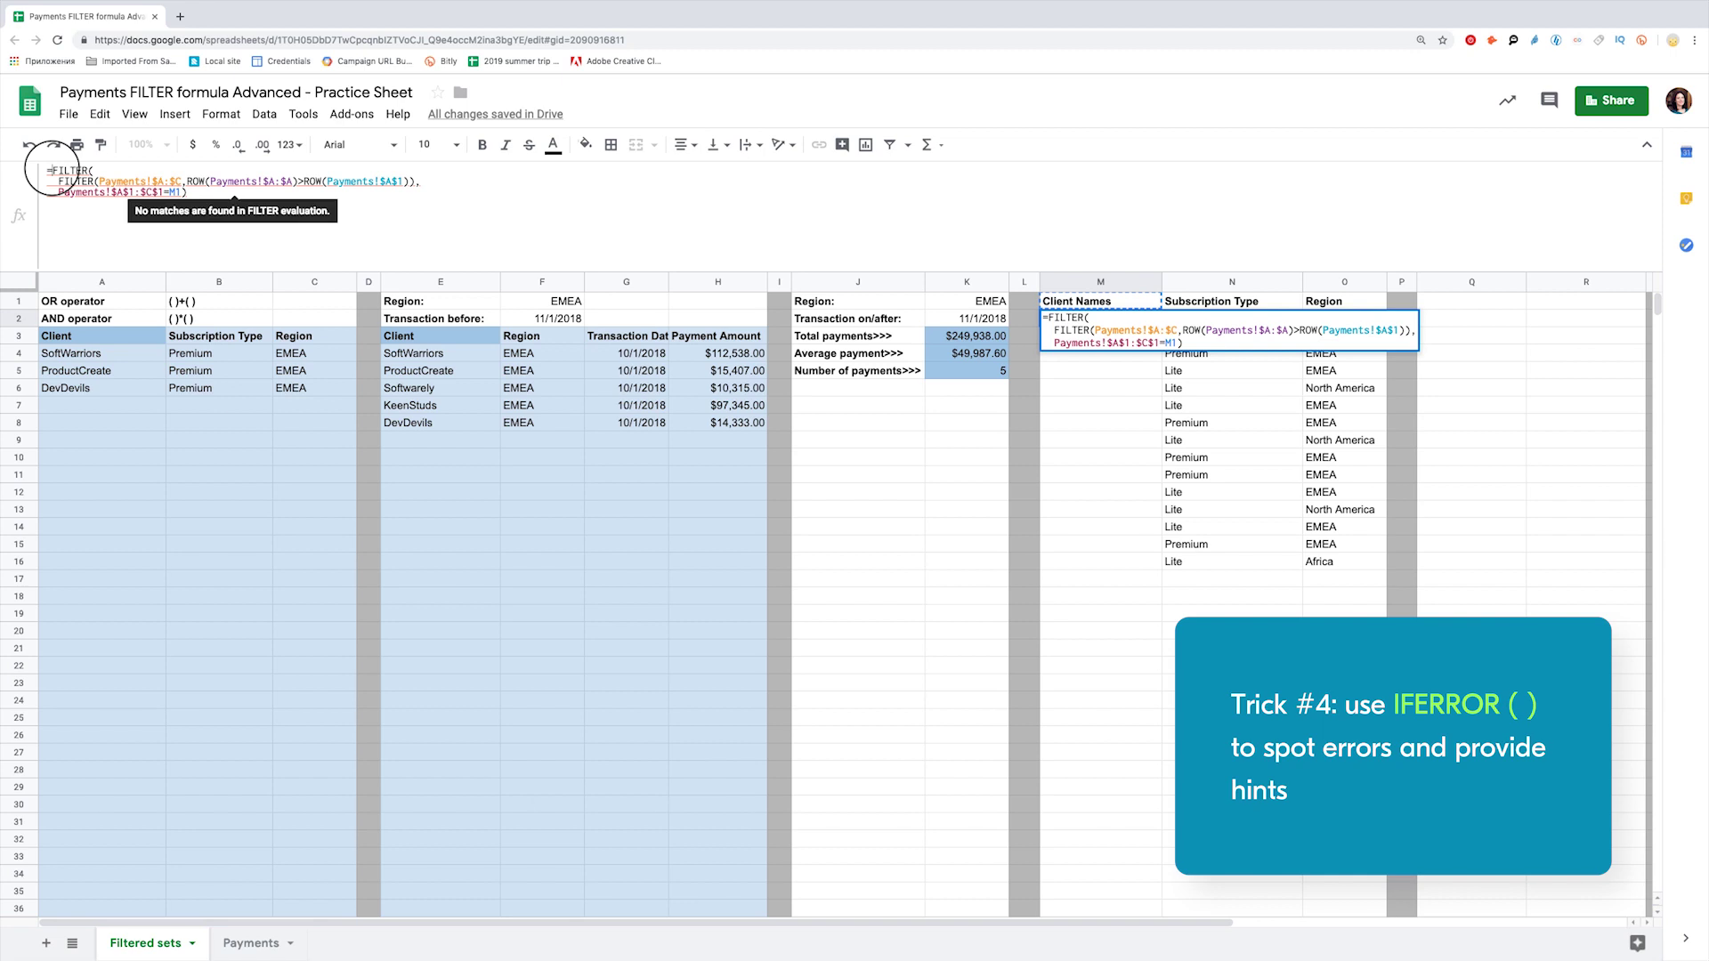
{"action": "type", "text": "IFER"}
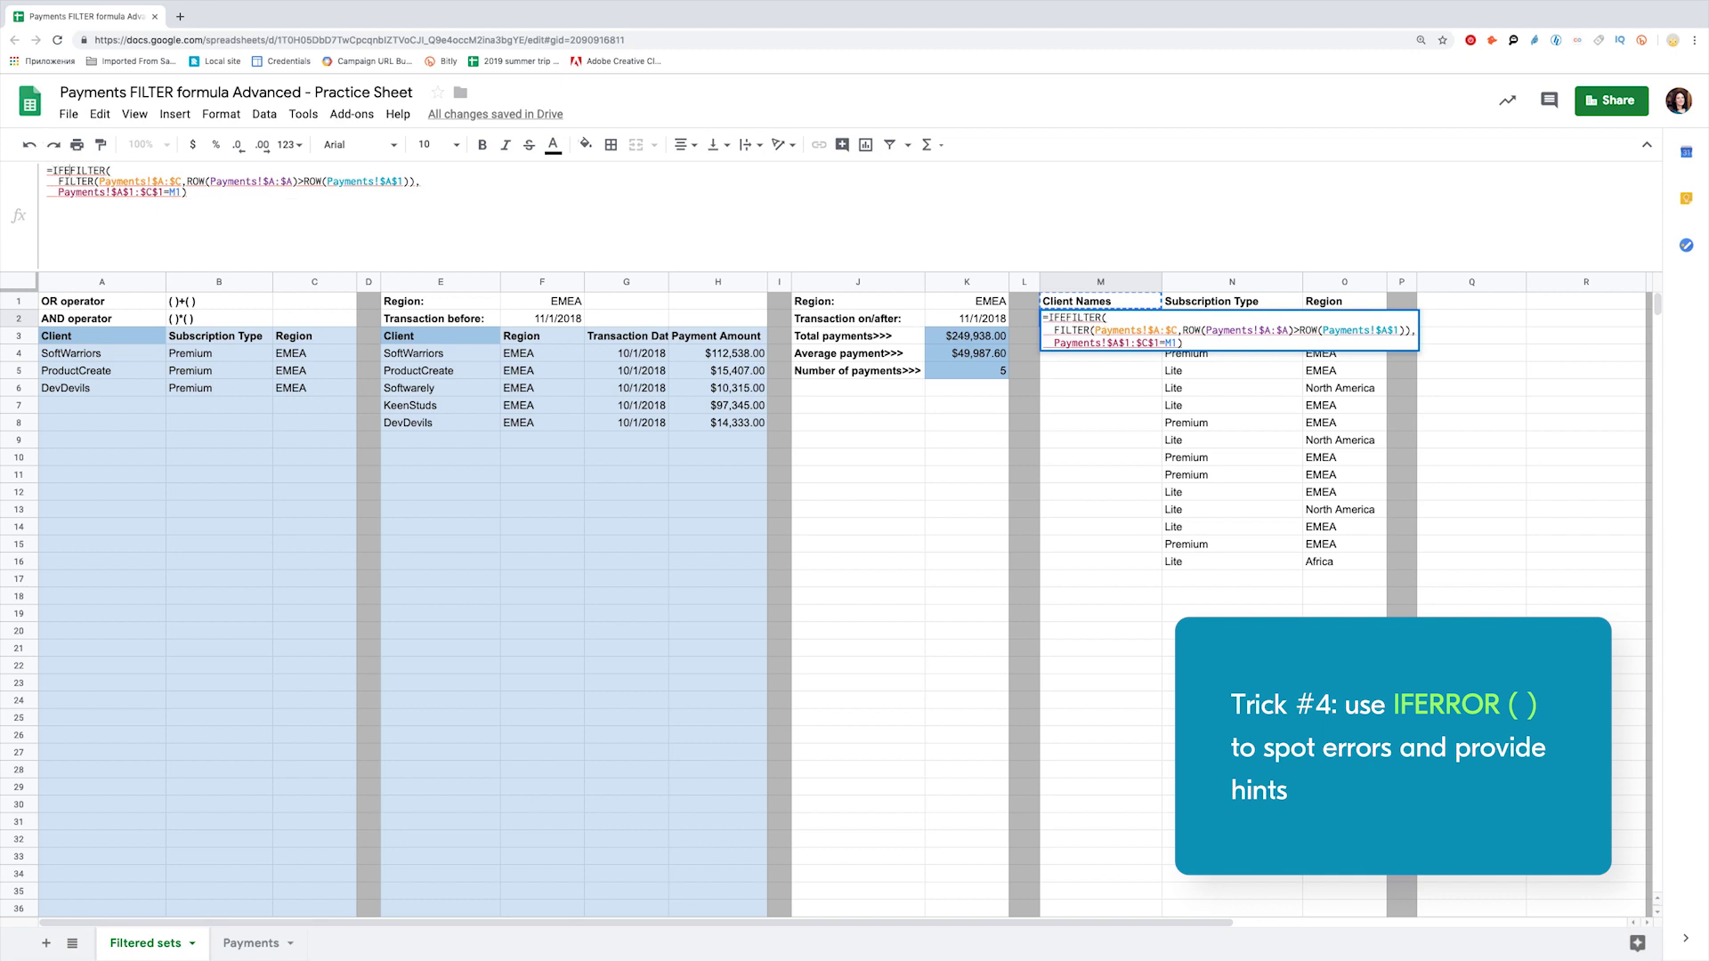
{"action": "type", "text": "ROR("}
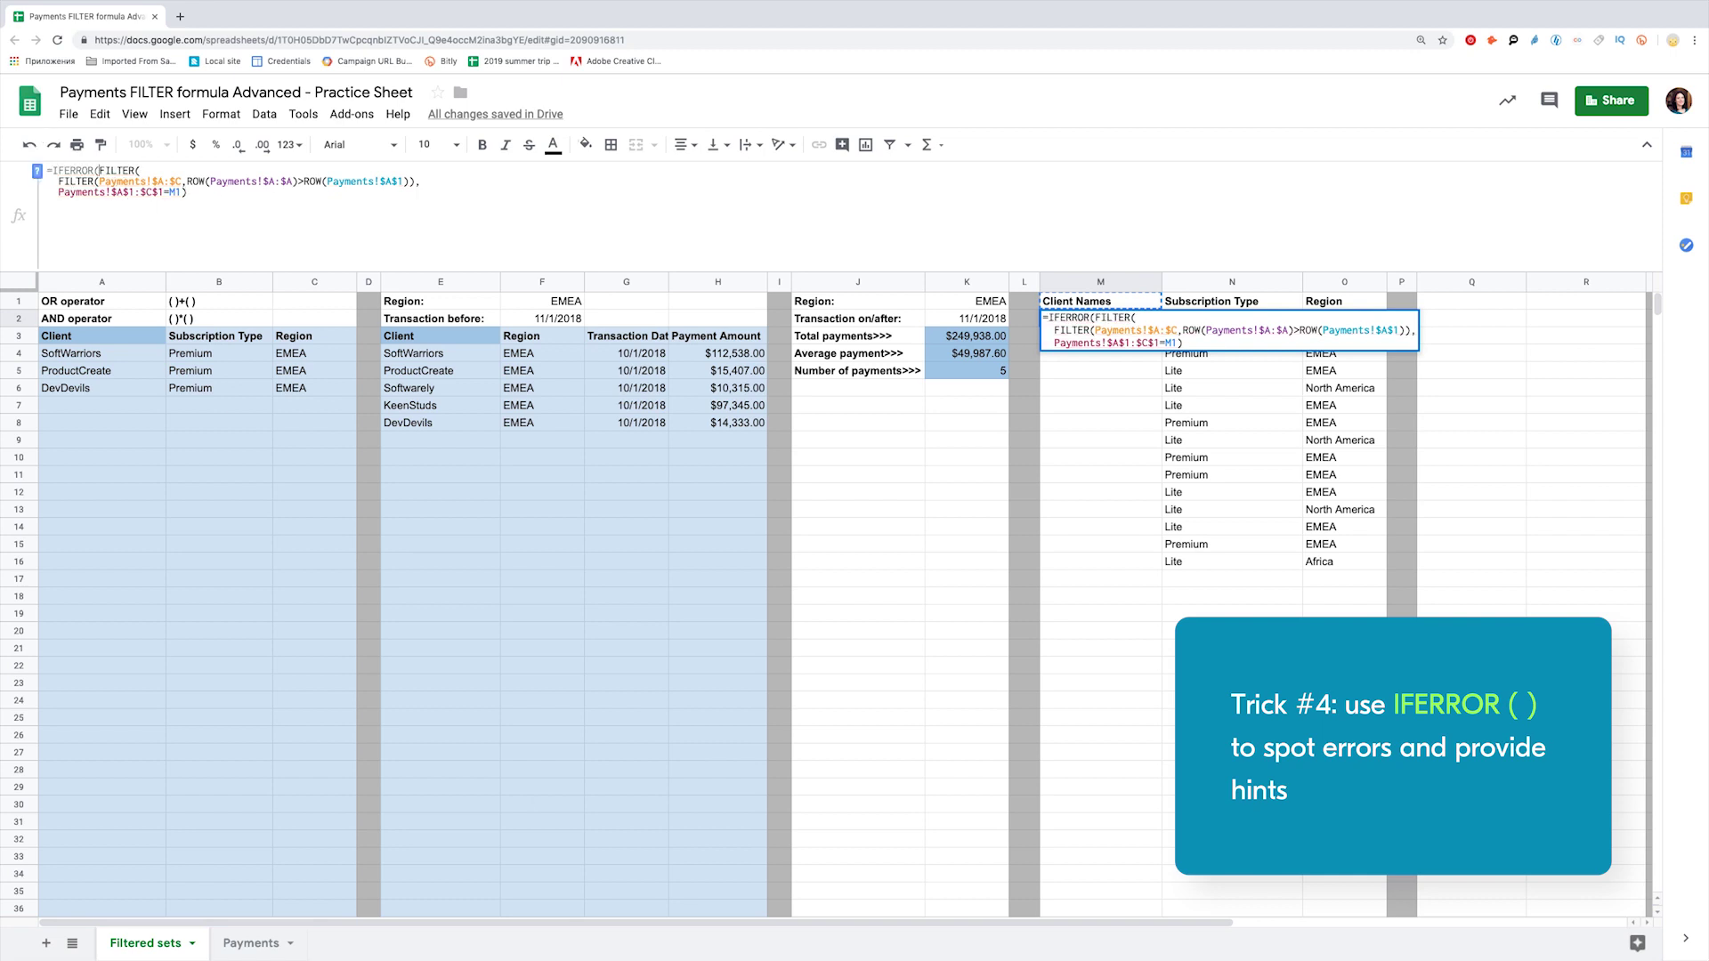
{"action": "key", "text": "ctrl+Return"}
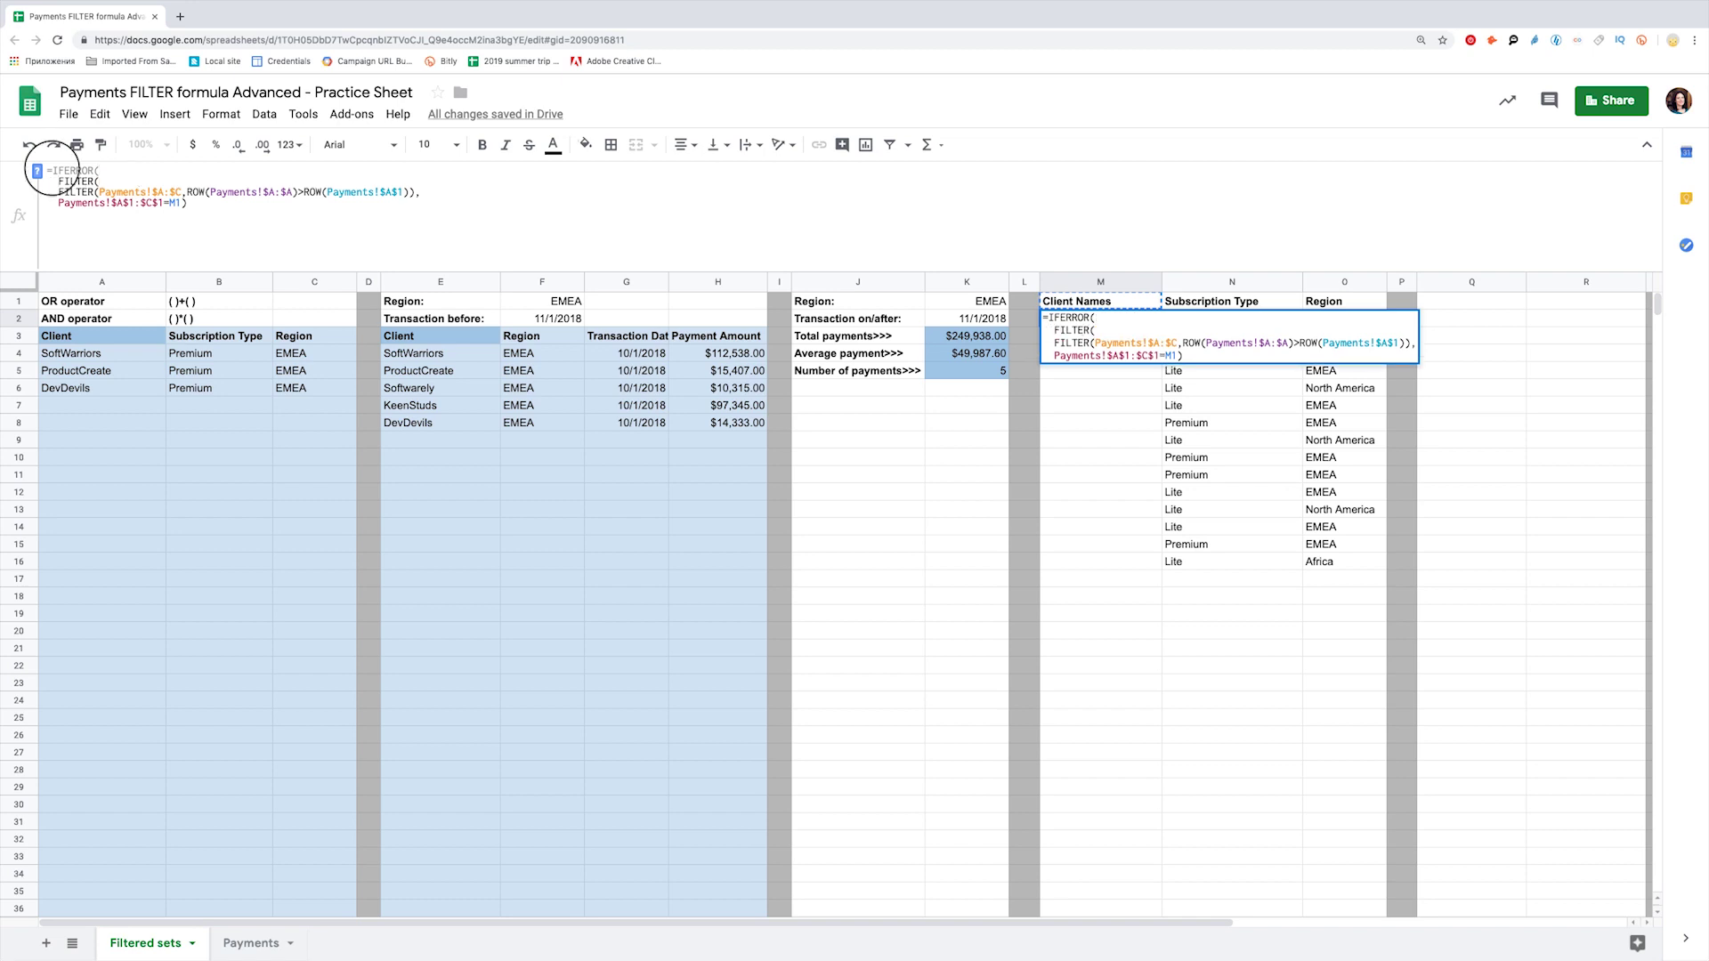
{"action": "left_click", "coordinate": [211, 204]}
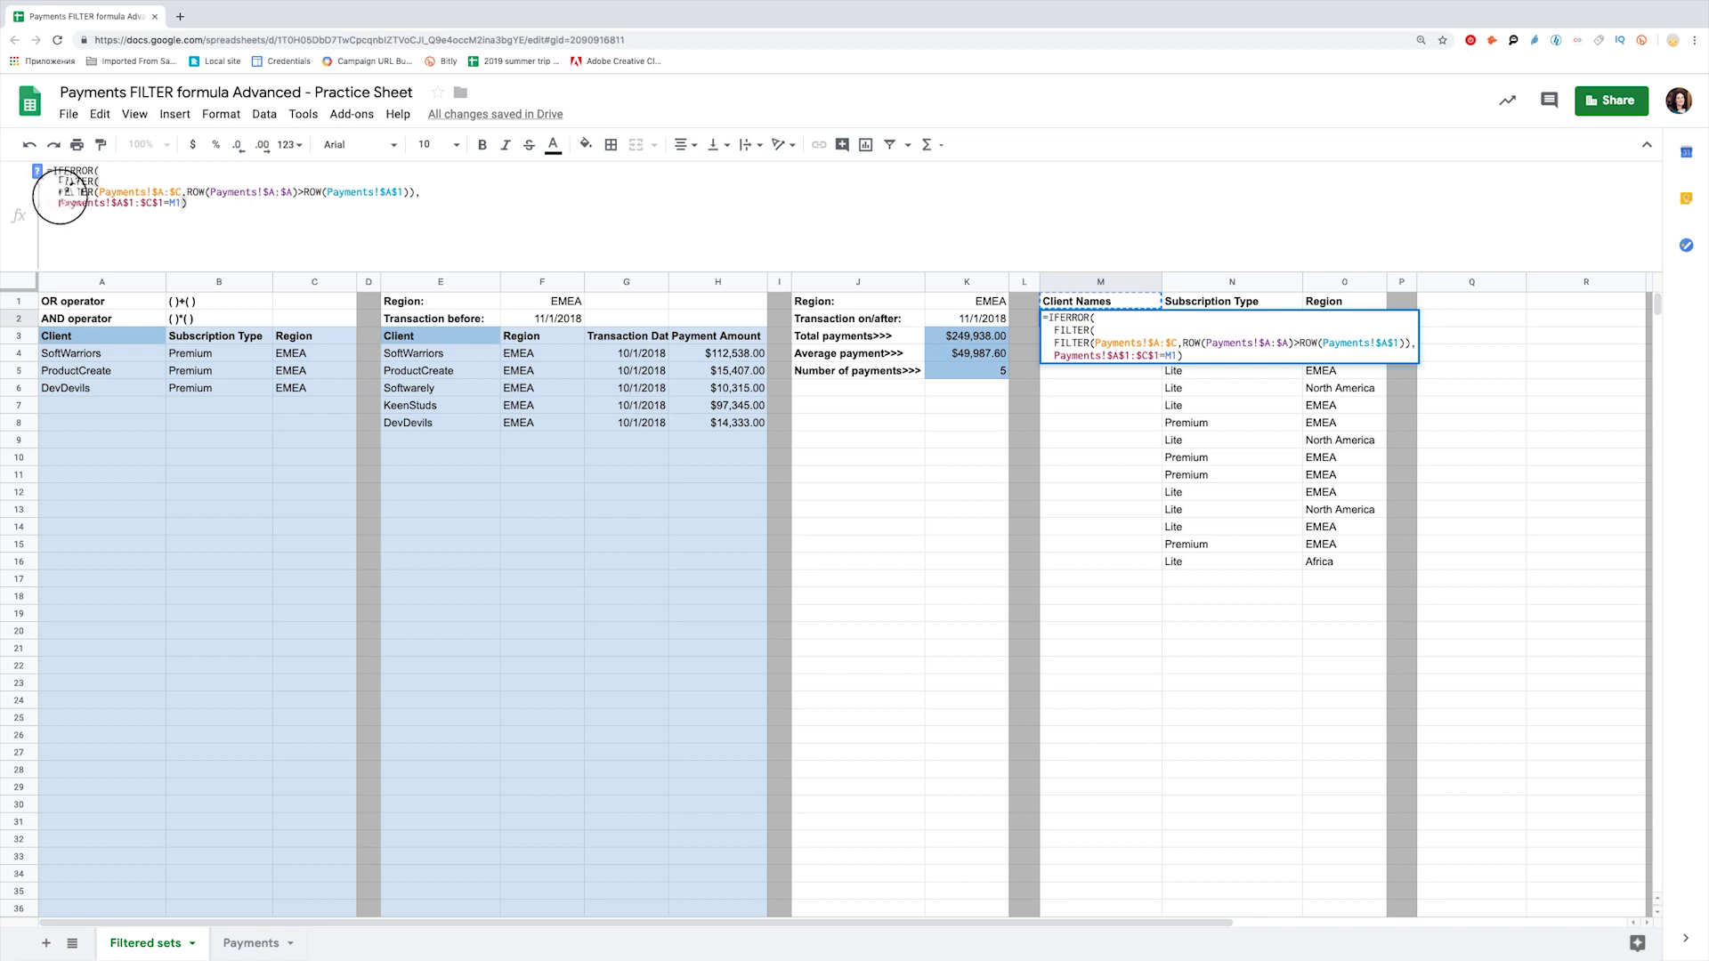
{"action": "left_click", "coordinate": [58, 192]}
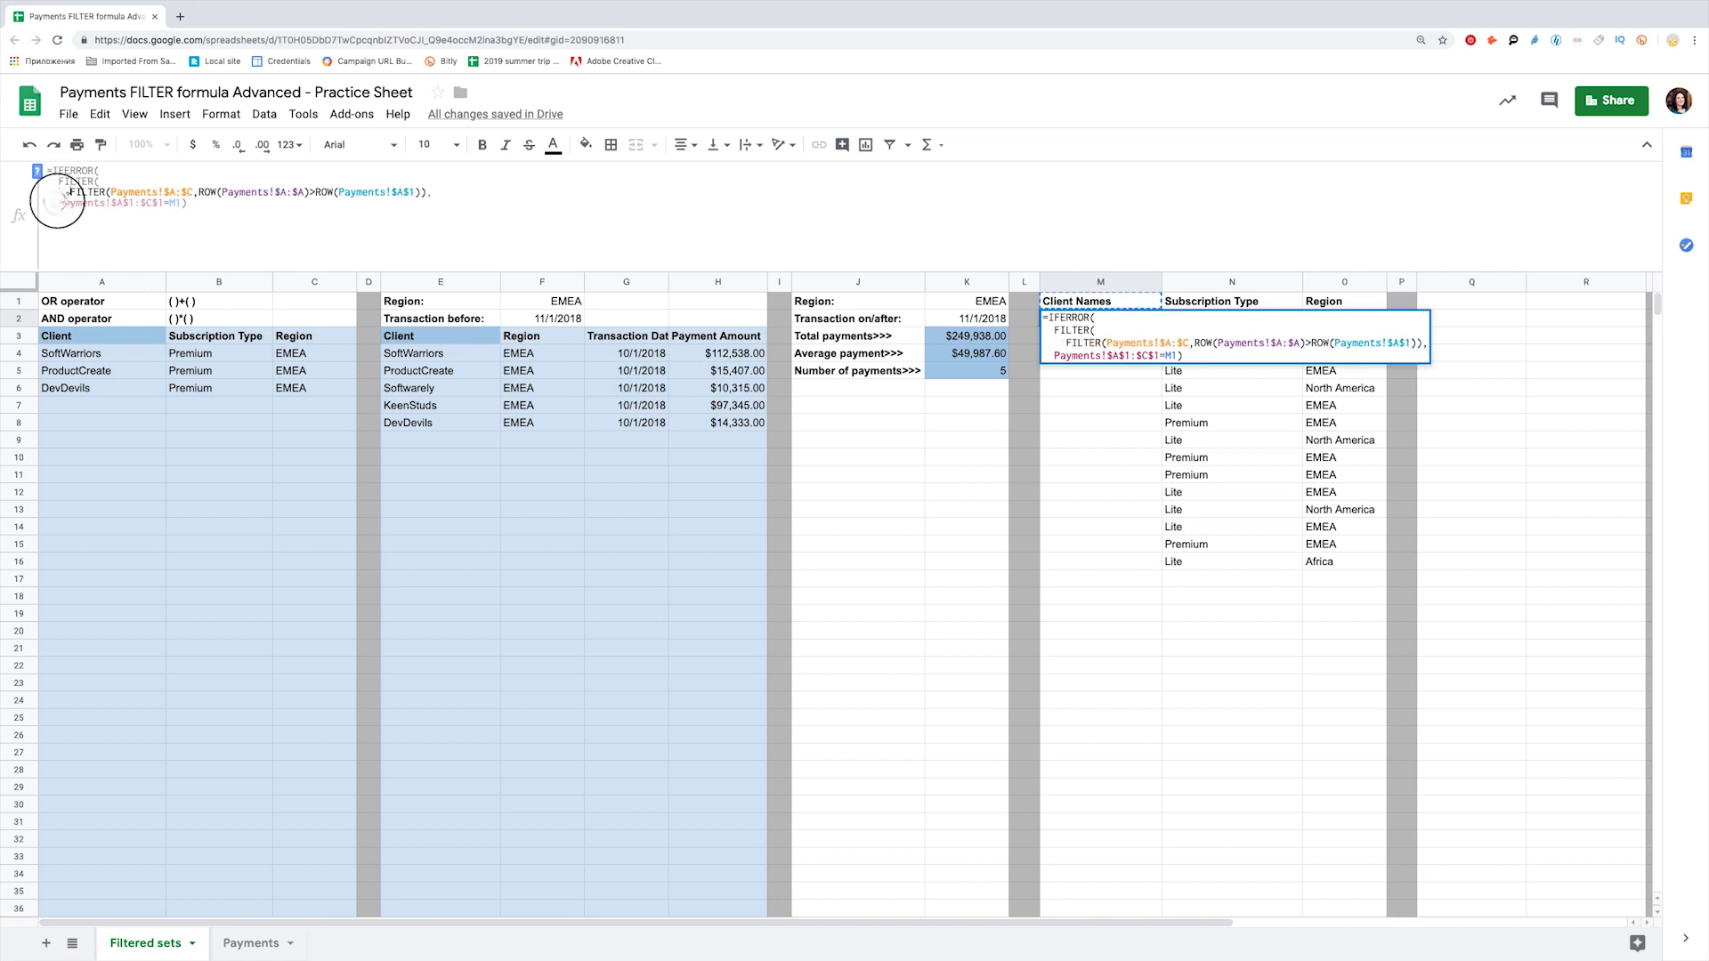
{"action": "left_click", "coordinate": [59, 203]}
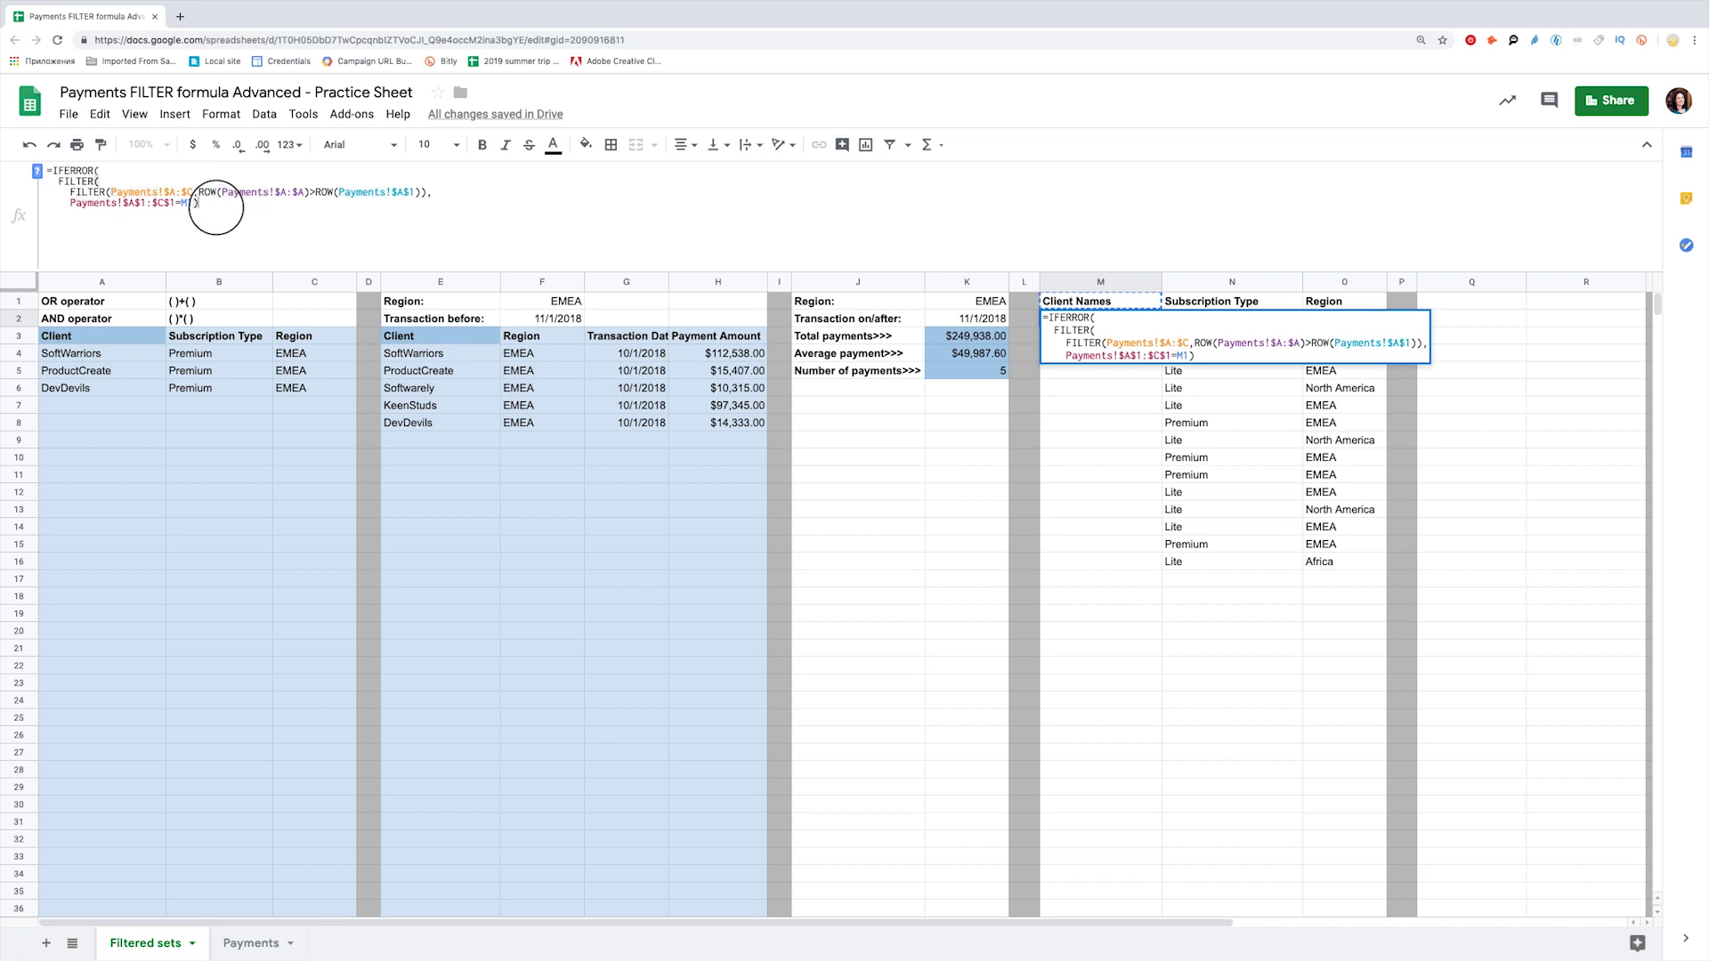
Give M2's IFERROR the fallback "wrong column name" on its own line.
{"action": "key", "text": "Return"}
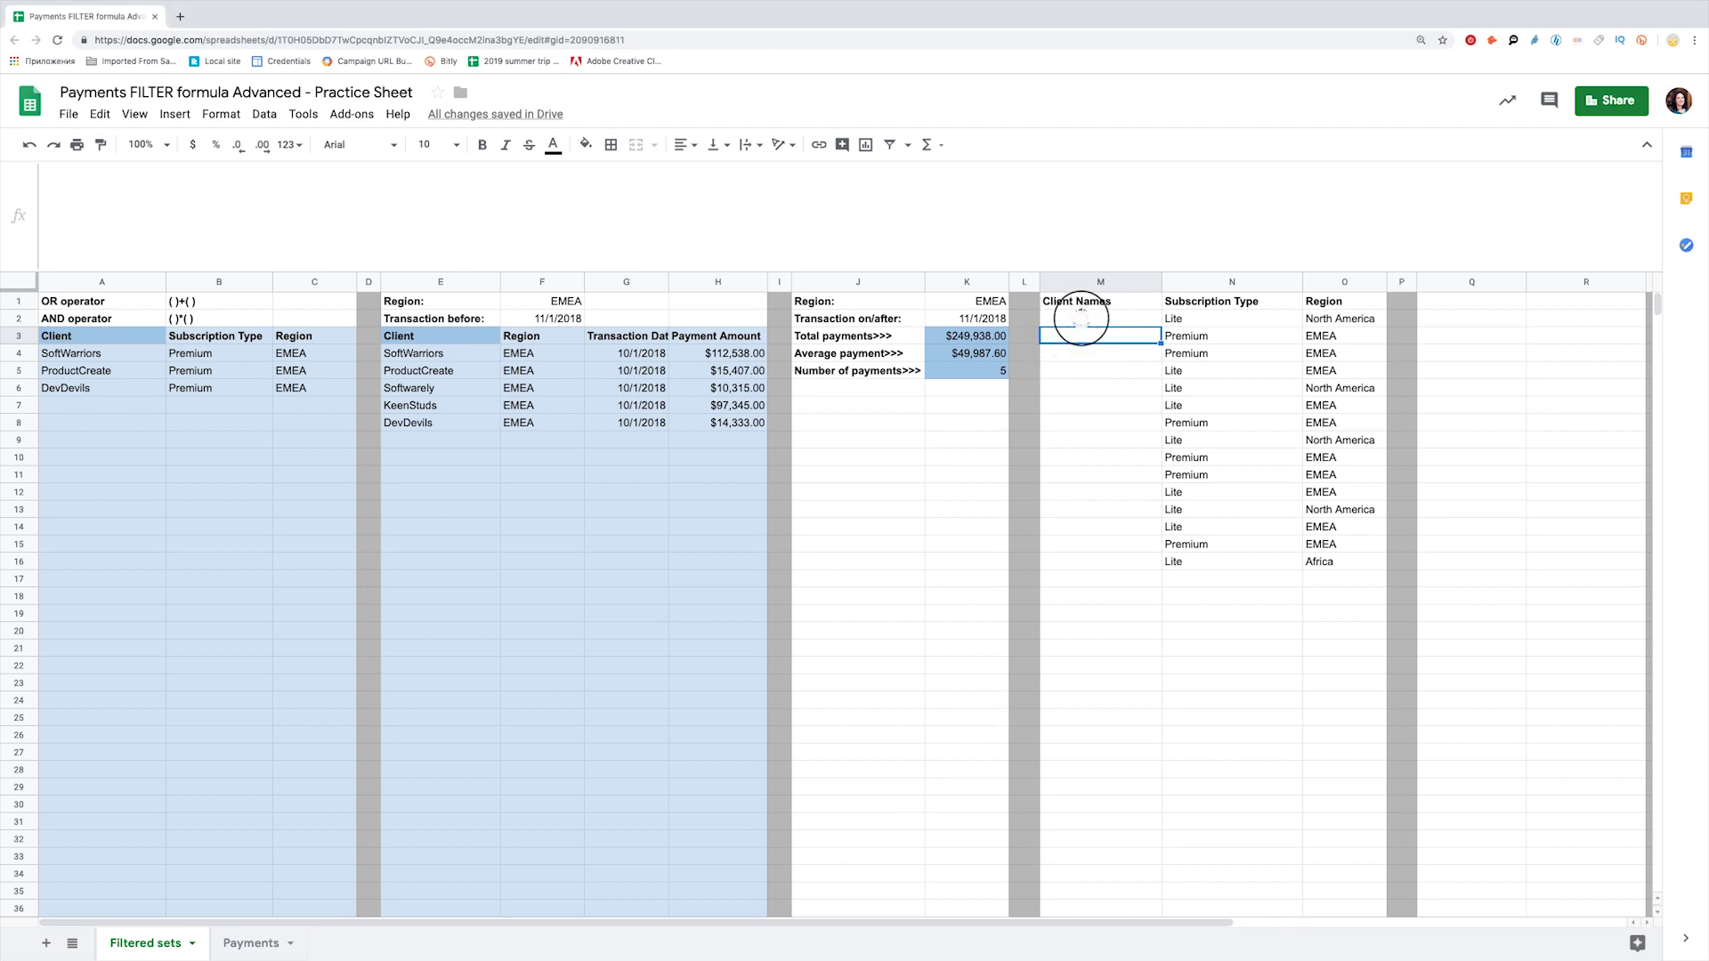
{"action": "left_click", "coordinate": [1079, 318]}
{"action": "left_click", "coordinate": [198, 203]}
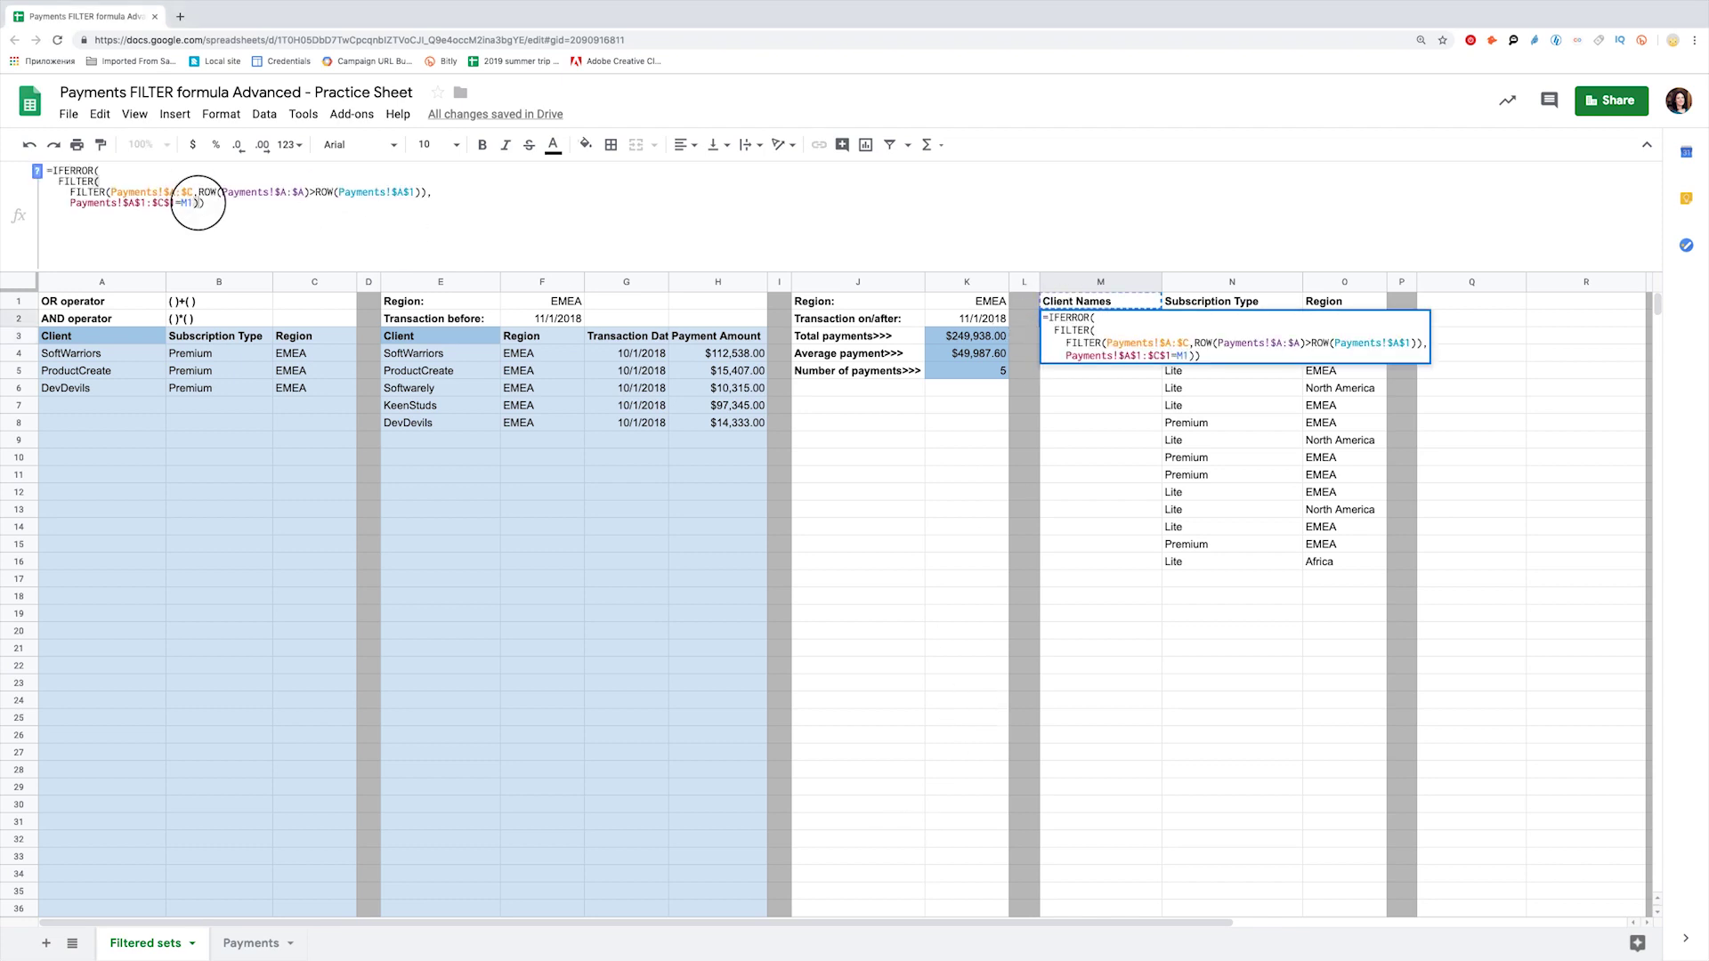
{"action": "key", "text": "alt+Return"}
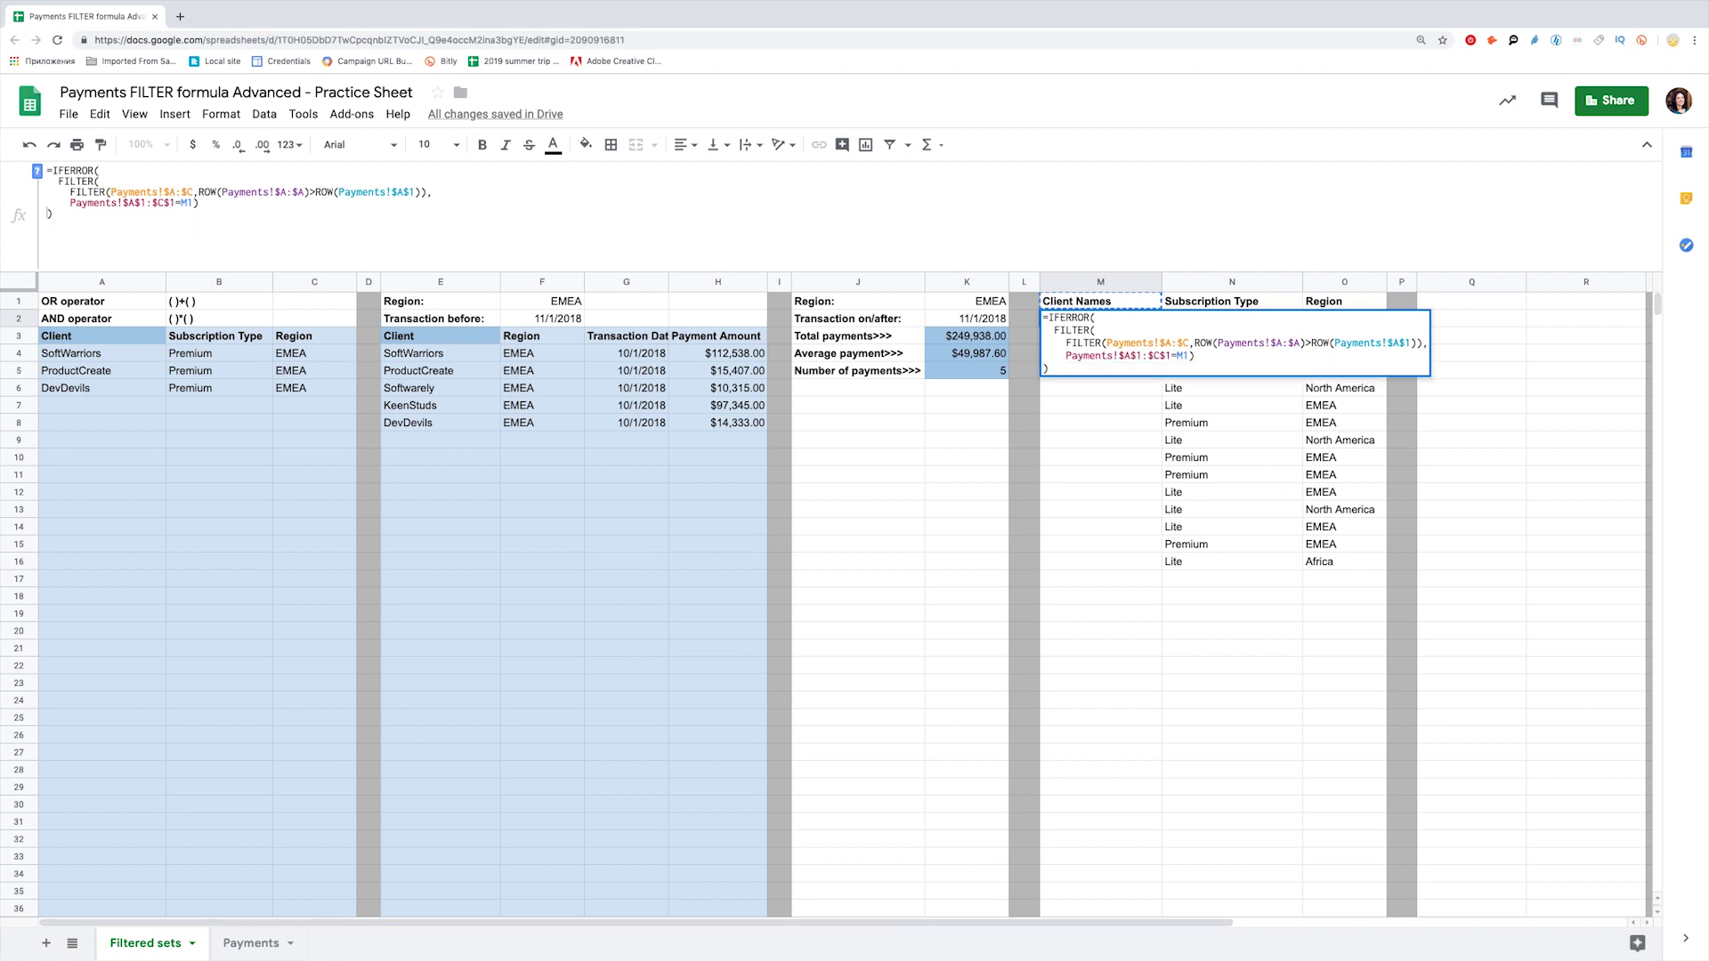
{"action": "type", "text": ","}
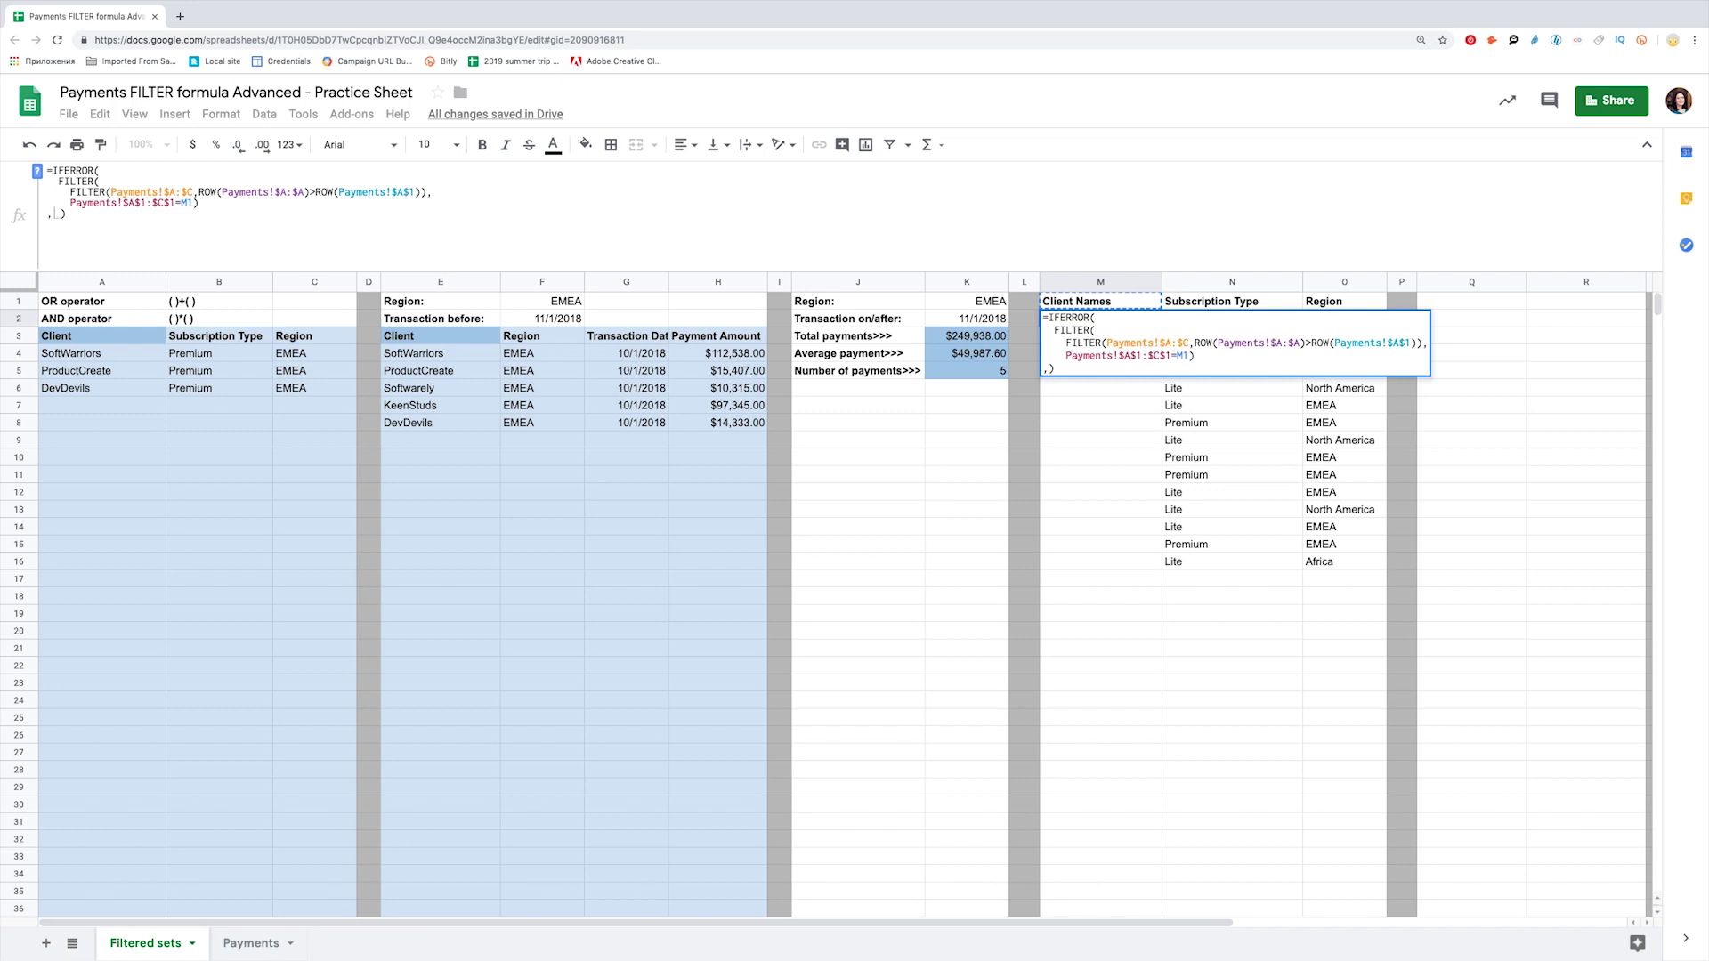
{"action": "type", "text": "\"wrong column name"}
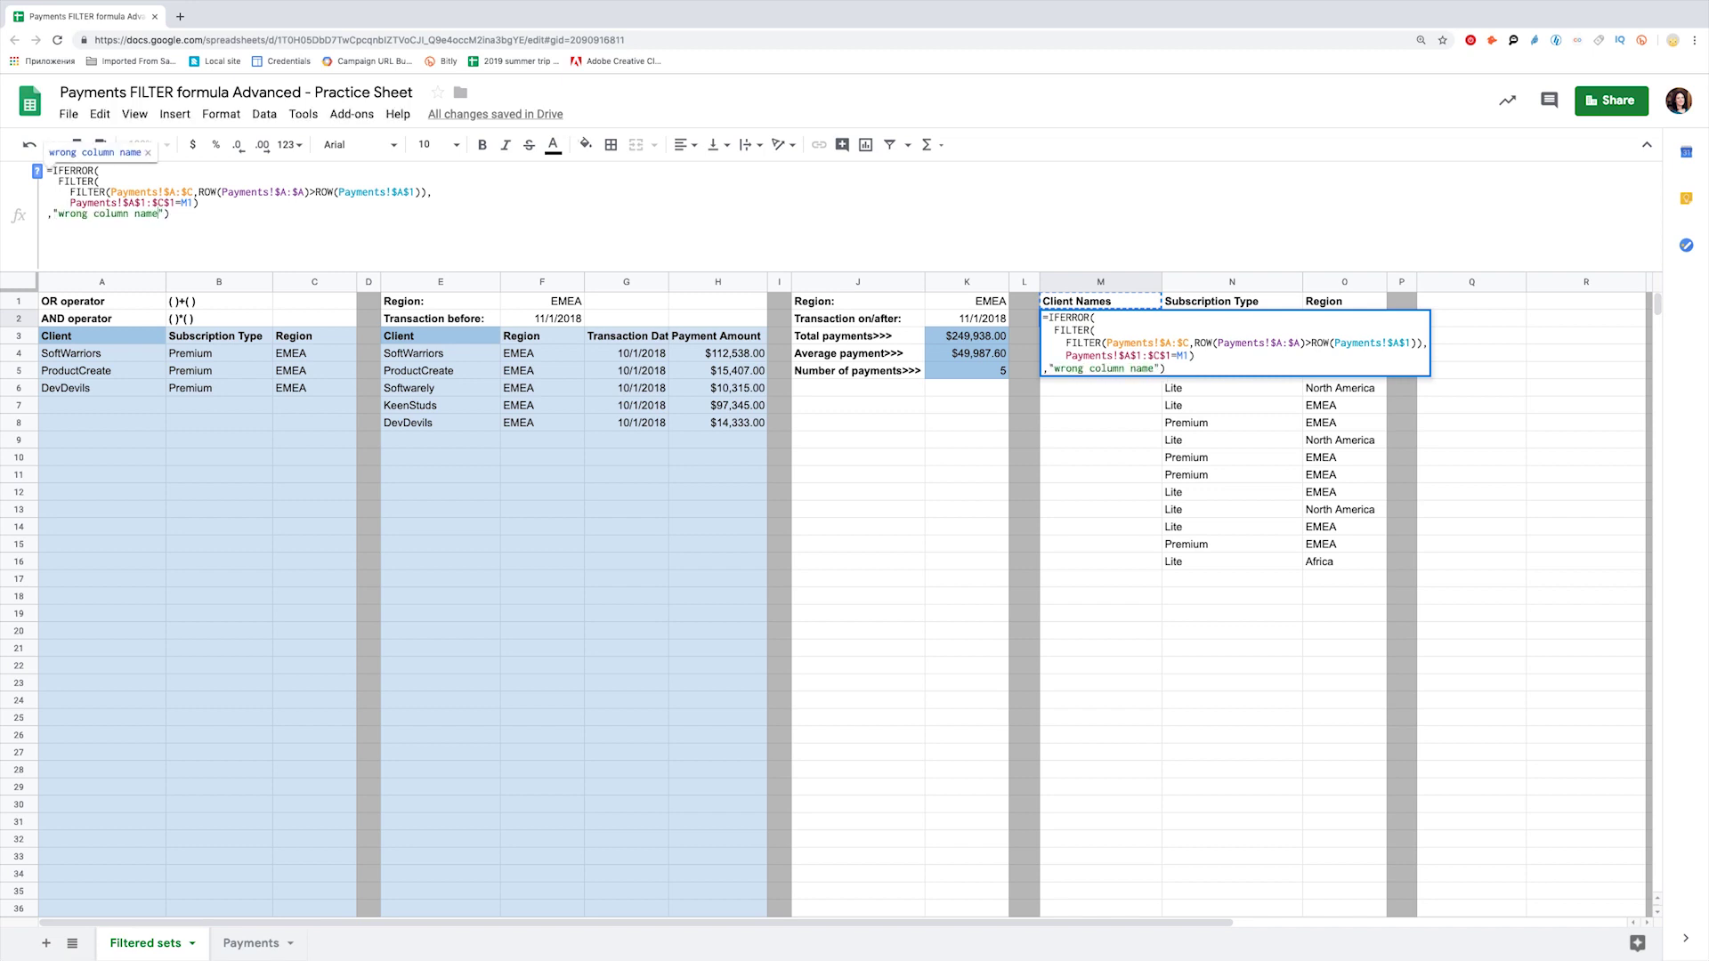
{"action": "key", "text": "shift+Return"}
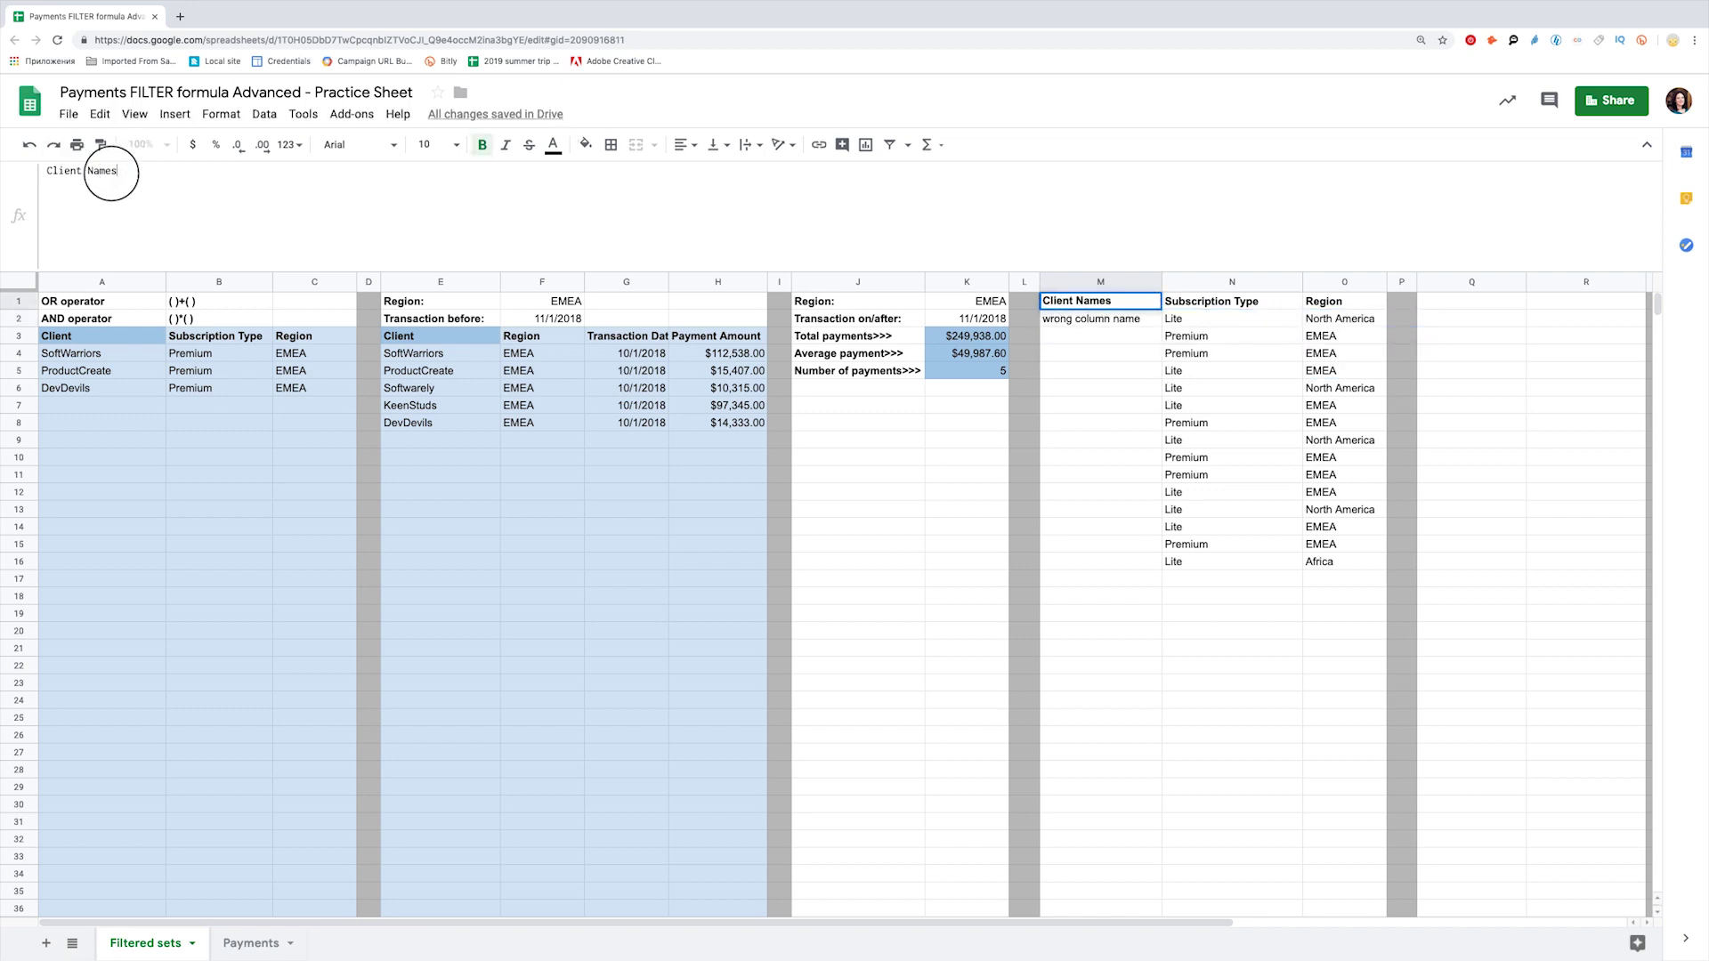
Rename the M1 header back to 'Client'.
{"action": "left_click_drag", "start_coordinate": [118, 171], "coordinate": [87, 171]}
{"action": "key", "text": "BackSpace"}
{"action": "key", "text": "Return"}
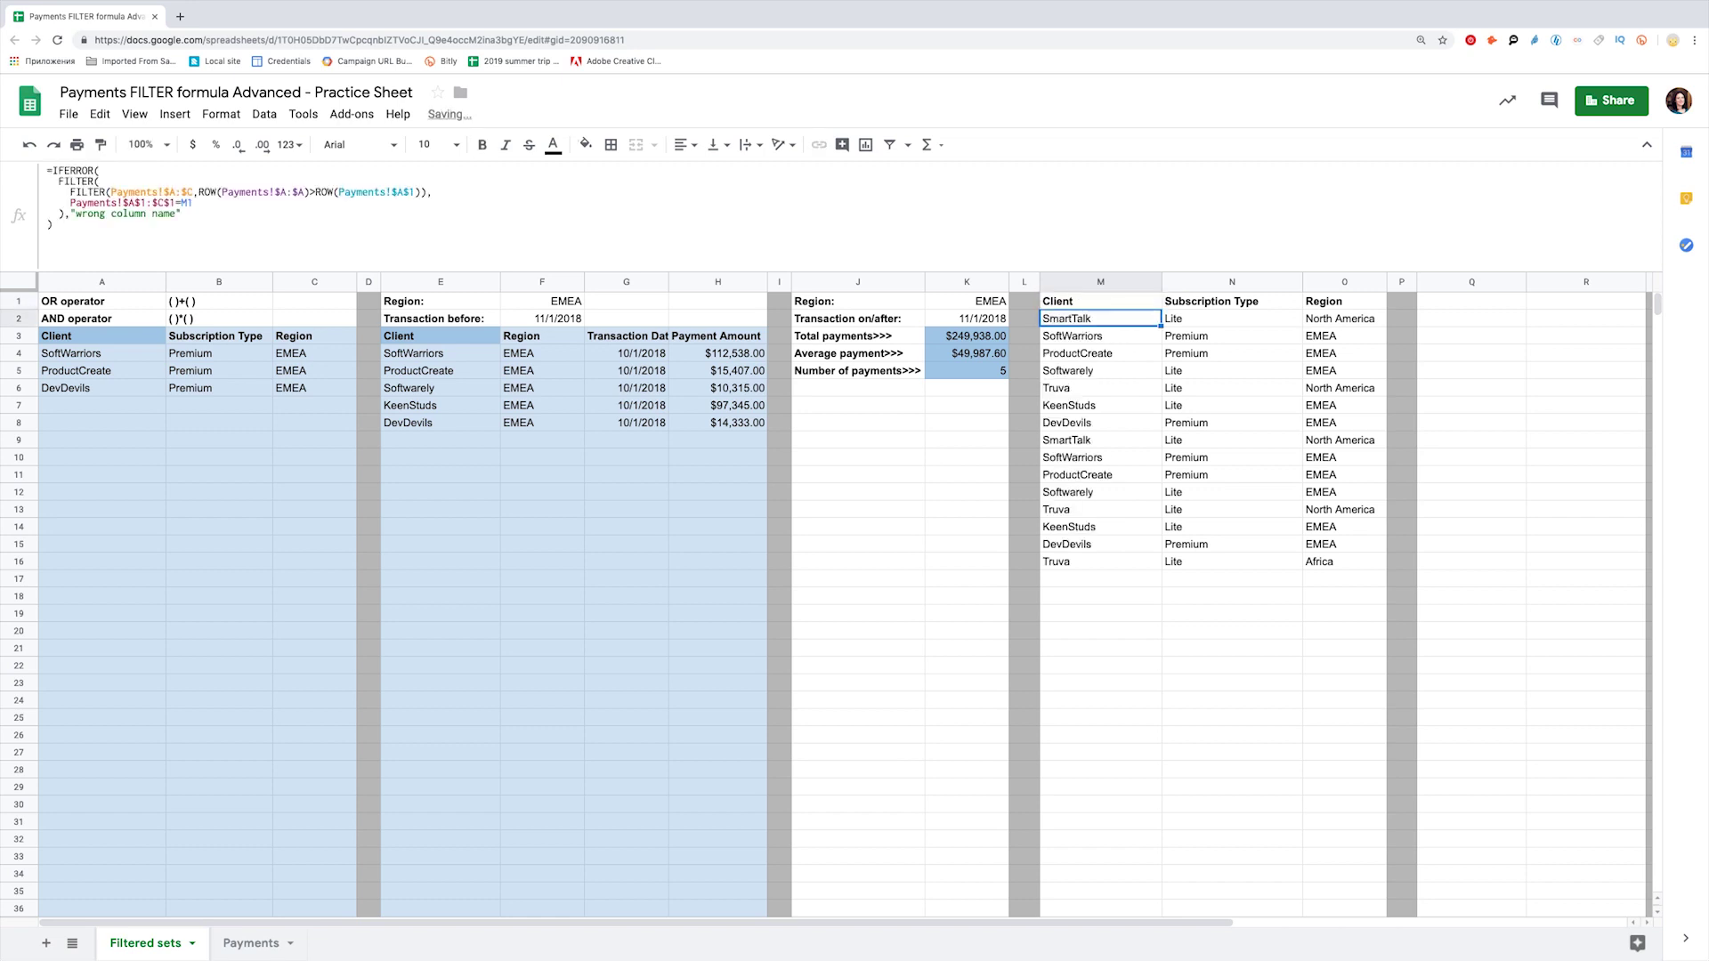
Replace the N2 and O2 formulas with the IFERROR version using the "wrong column name" fallback.
{"action": "left_click", "coordinate": [1179, 319]}
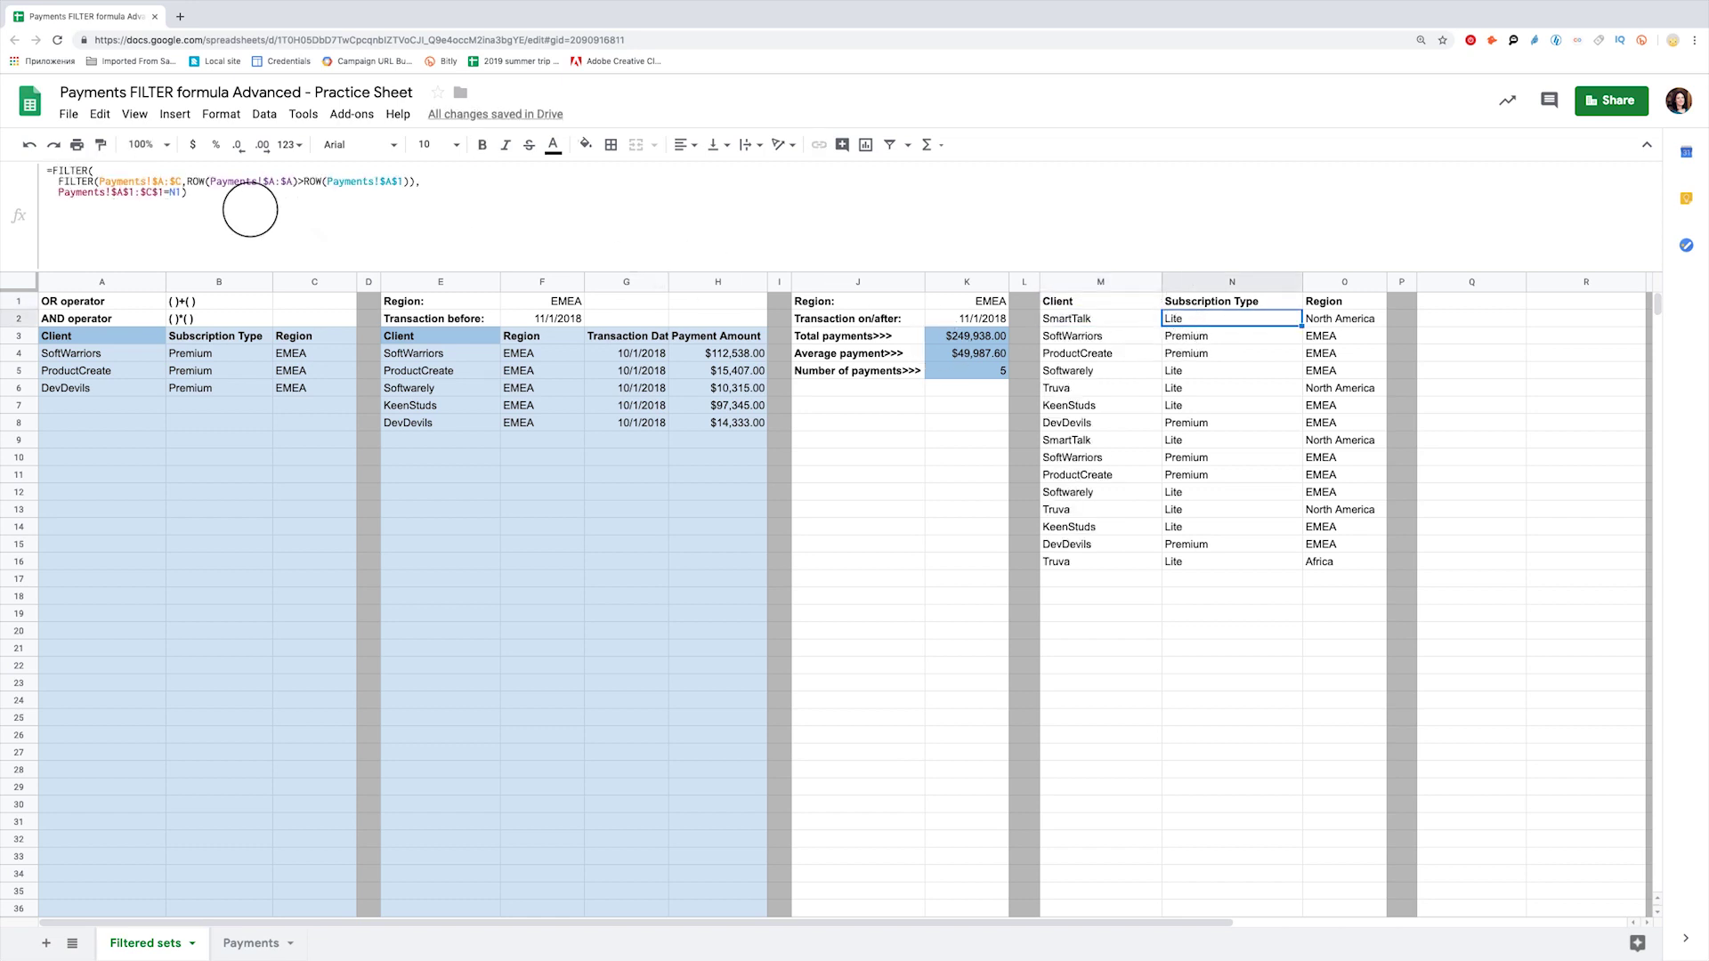
{"action": "left_click", "coordinate": [45, 169]}
{"action": "key", "text": "ctrl+a"}
{"action": "type", "text": "=IFERROR(    FILTER(      FILTER(Payments!$A:$C,ROW(Payments!$A:$A)>ROW(Payments!$A$1)),      Payments!$A$1:$C$1=N1)"}
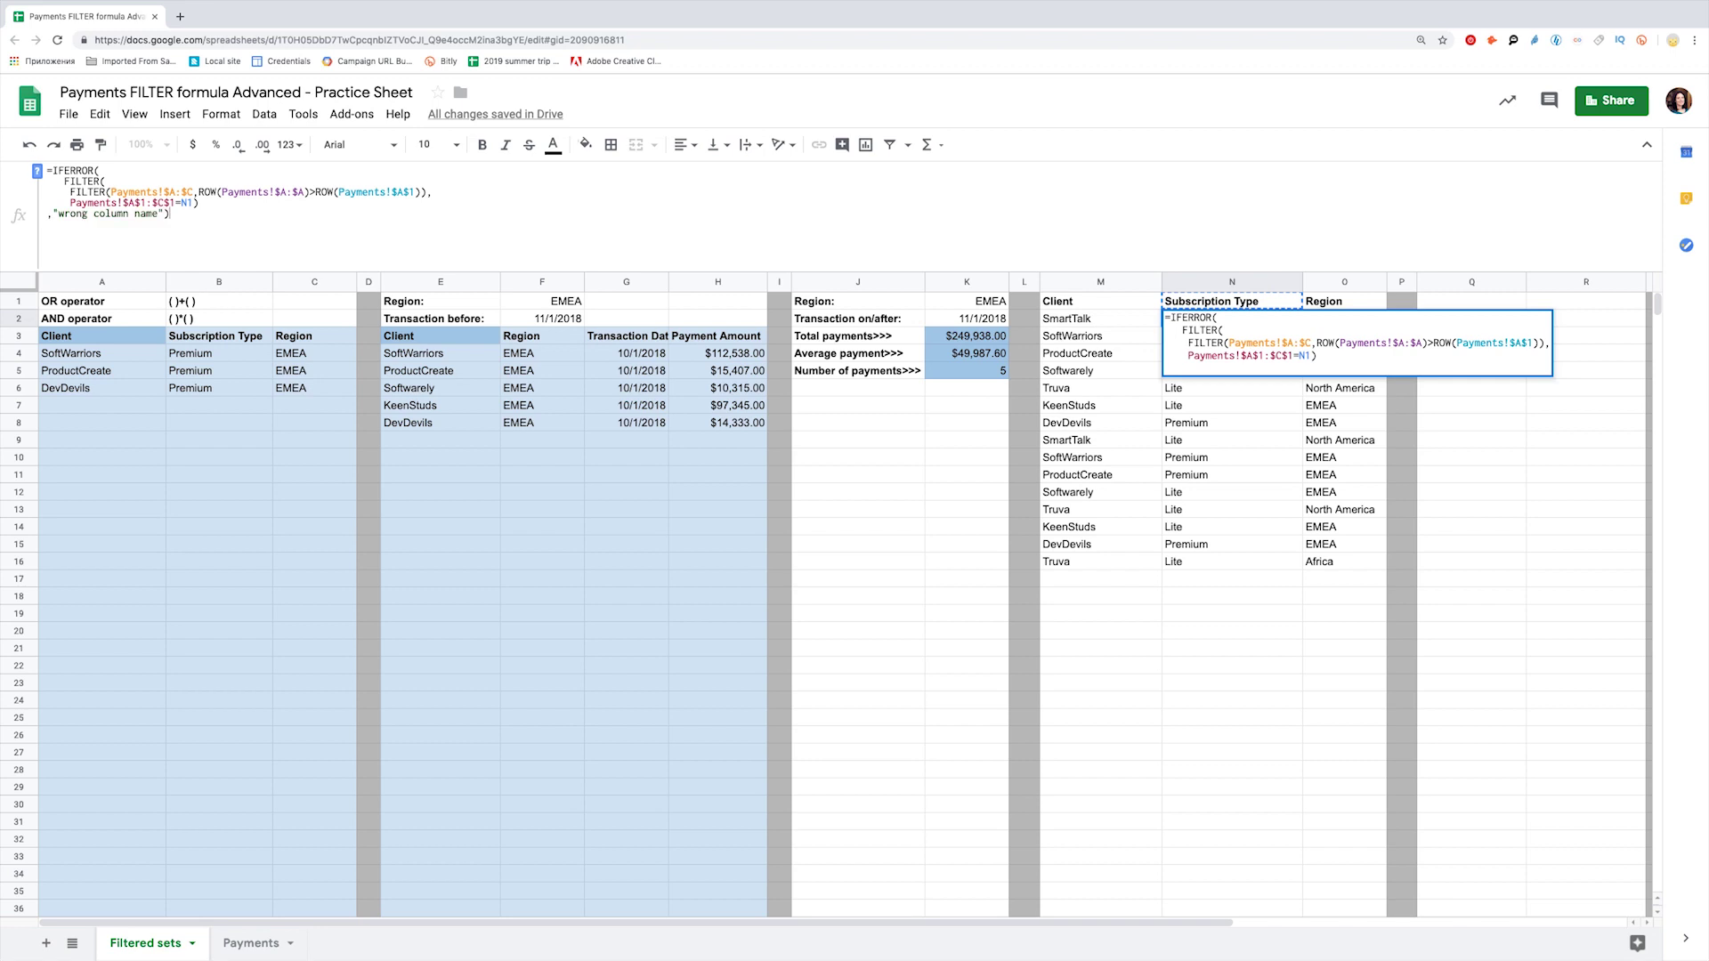
{"action": "key", "text": "Return"}
{"action": "key", "text": "Up"}
{"action": "key", "text": "Right"}
{"action": "key", "text": "Return"}
{"action": "type", "text": ",\"wrong column name\")"}
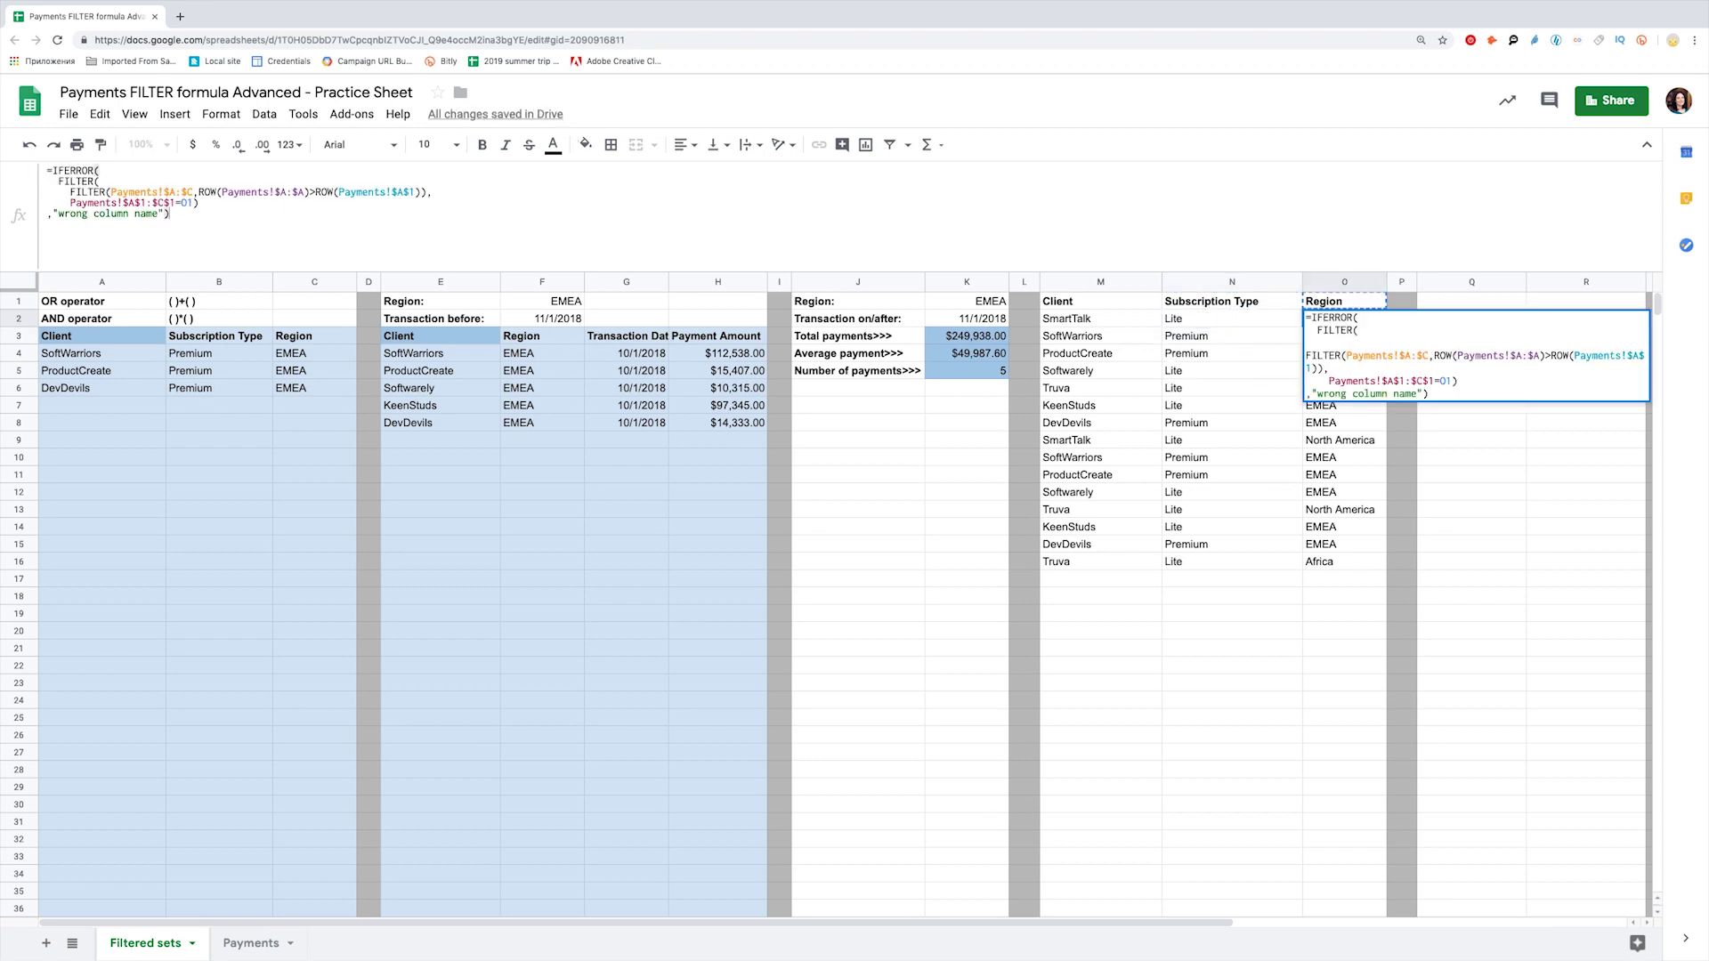
{"action": "key", "text": "Return"}
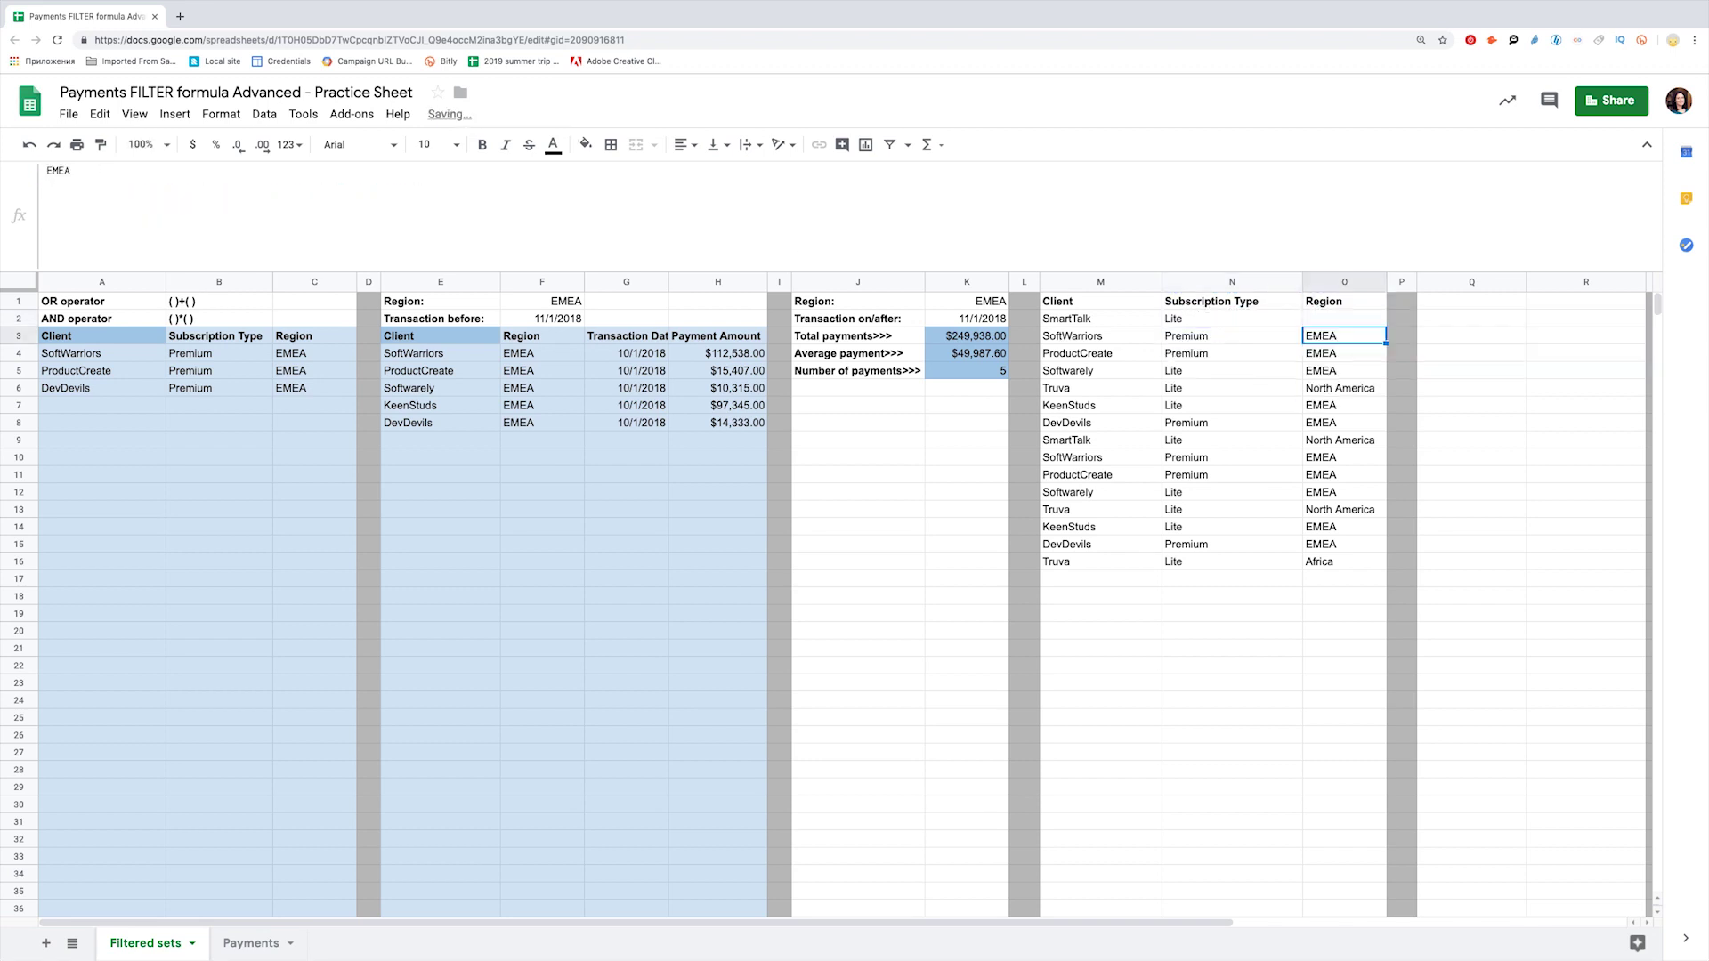
Fill the M–O result block with light blue.
{"action": "key", "text": "Up"}
{"action": "key", "text": "Left"}
{"action": "key", "text": "Left"}
{"action": "key", "text": "shift+Right"}
{"action": "key", "text": "shift+Right"}
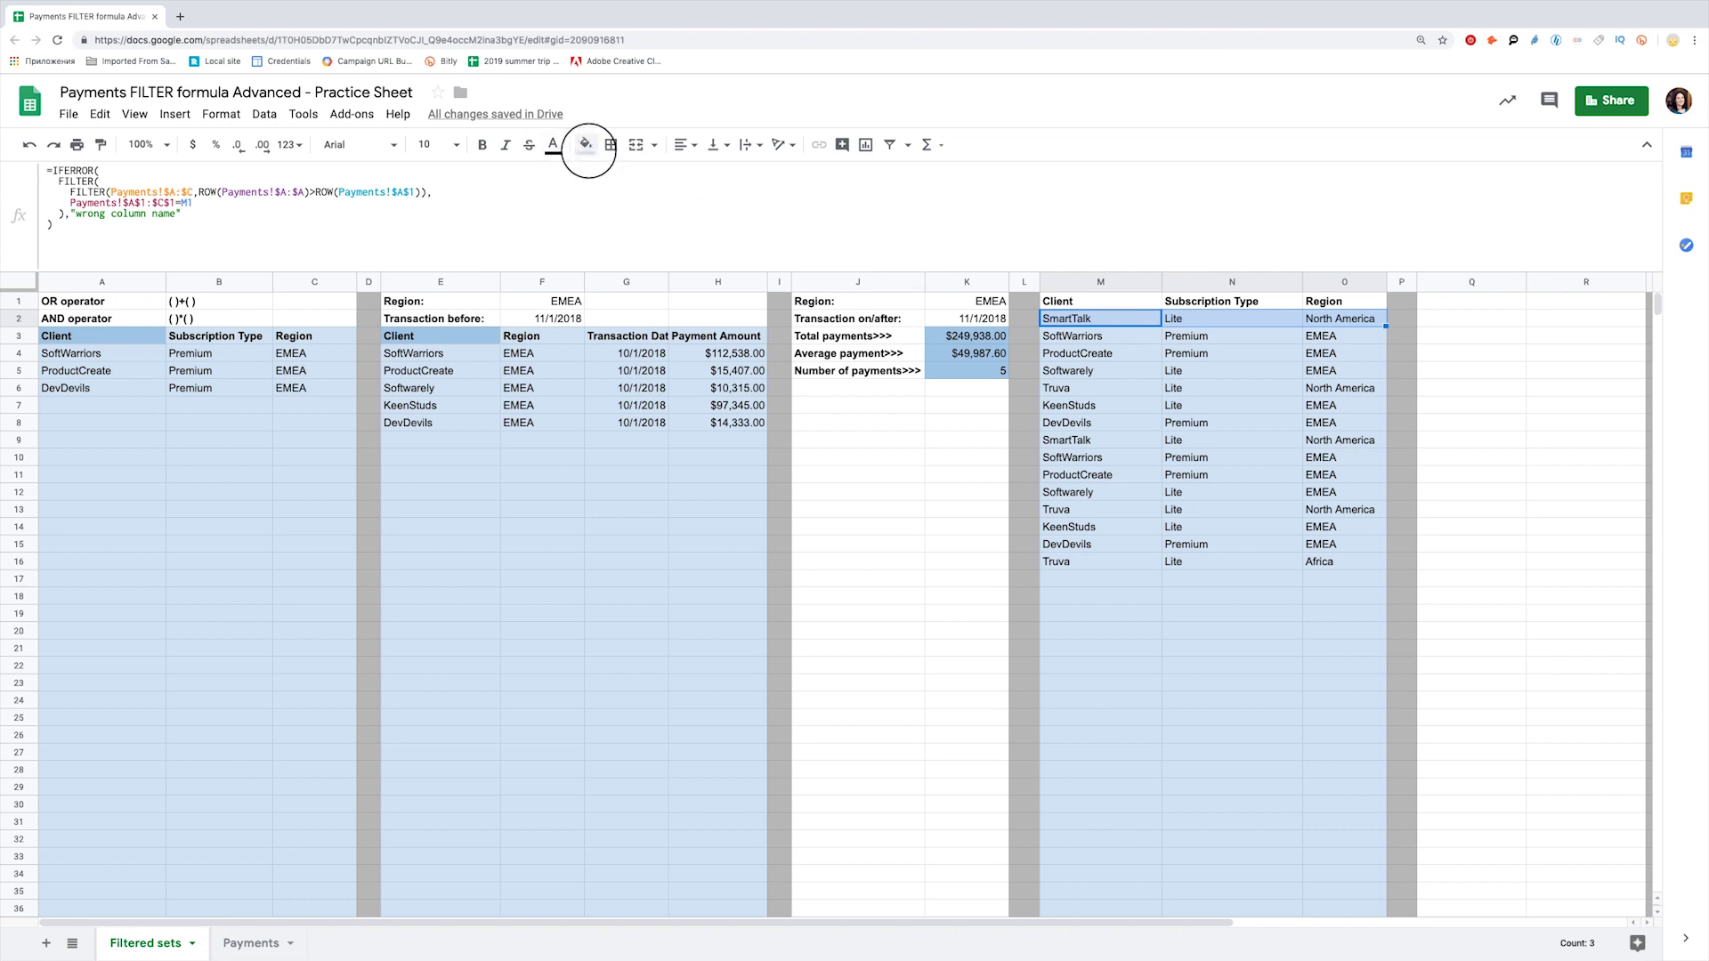
{"action": "left_click", "coordinate": [585, 144]}
{"action": "left_click", "coordinate": [709, 258]}
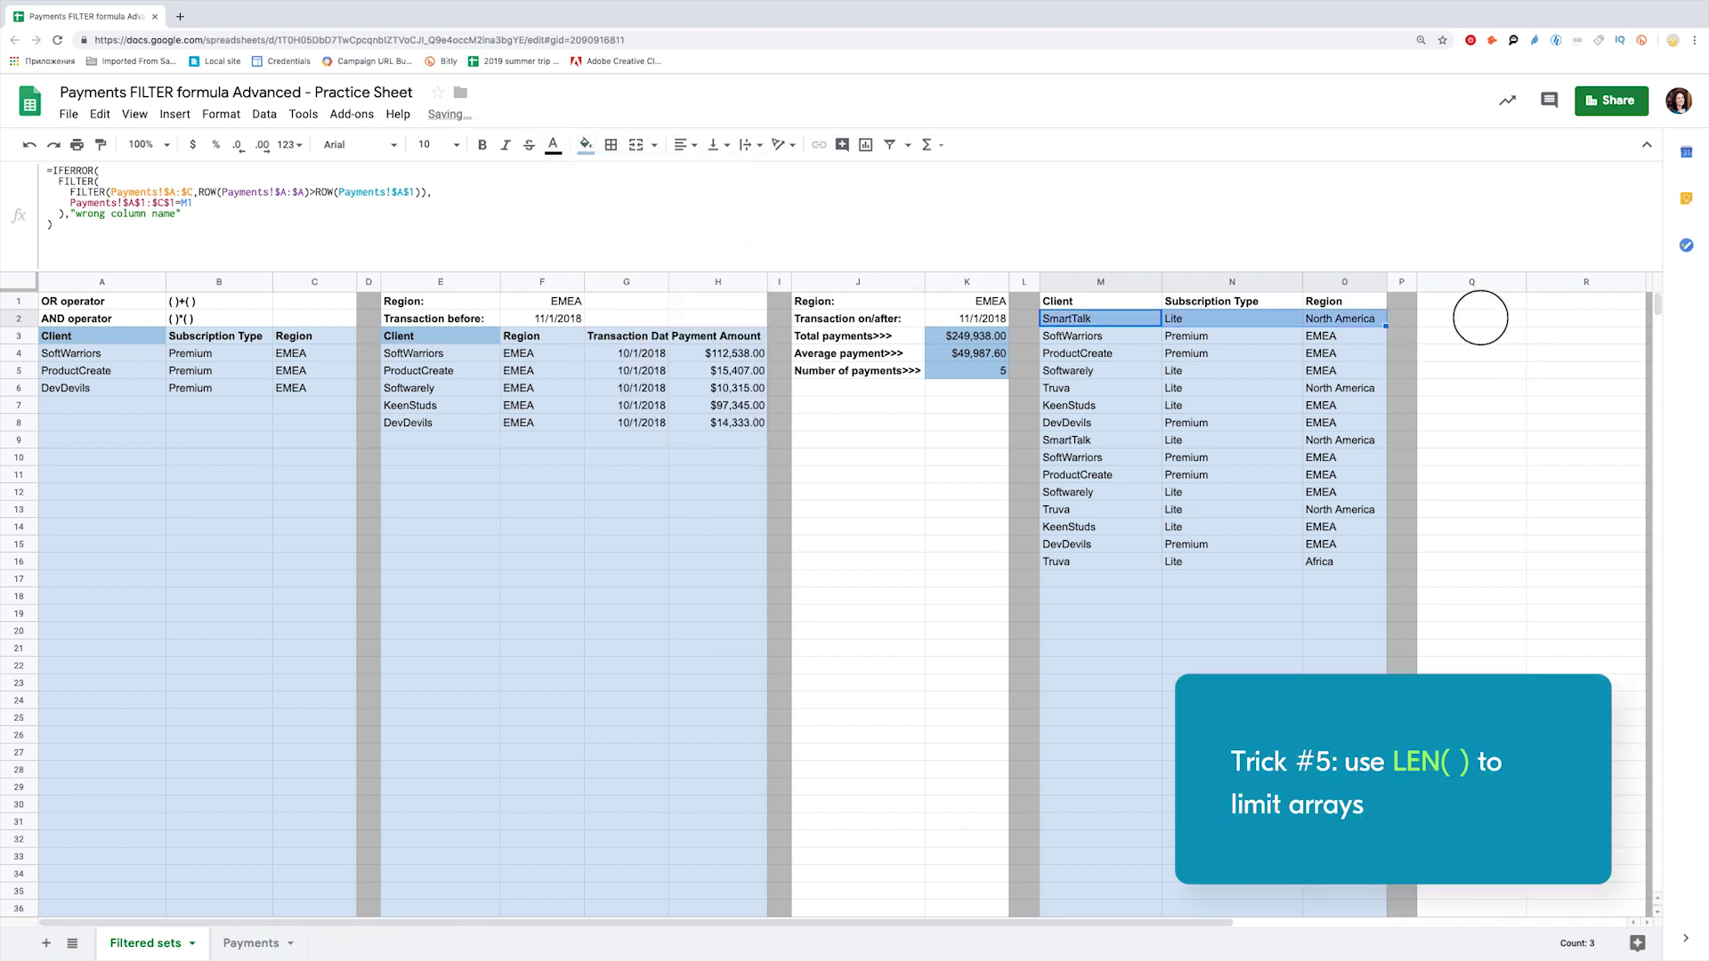
In Q1 enter ={Payments!G1; FILTER(Payments!G2:G,Payments!C2:C="EMEA",LEN(Payments!G2:G)>0)} across several lines.
{"action": "left_click", "coordinate": [1473, 302]}
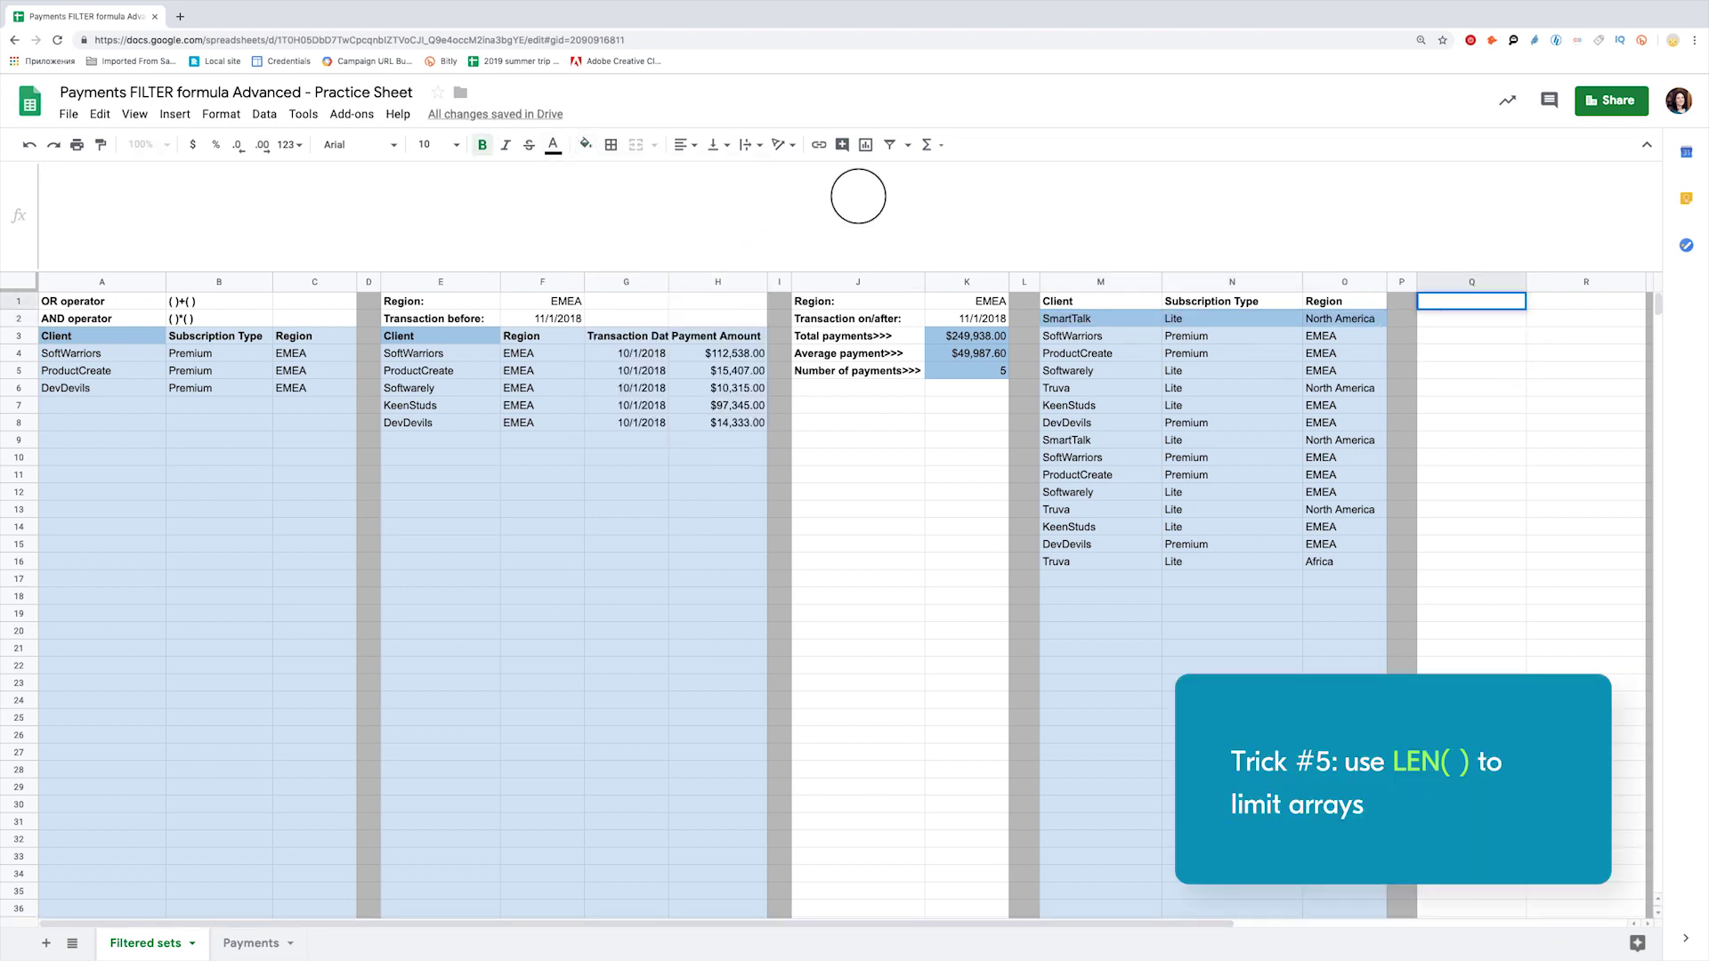
{"action": "type", "text": "="}
{"action": "type", "text": "("}
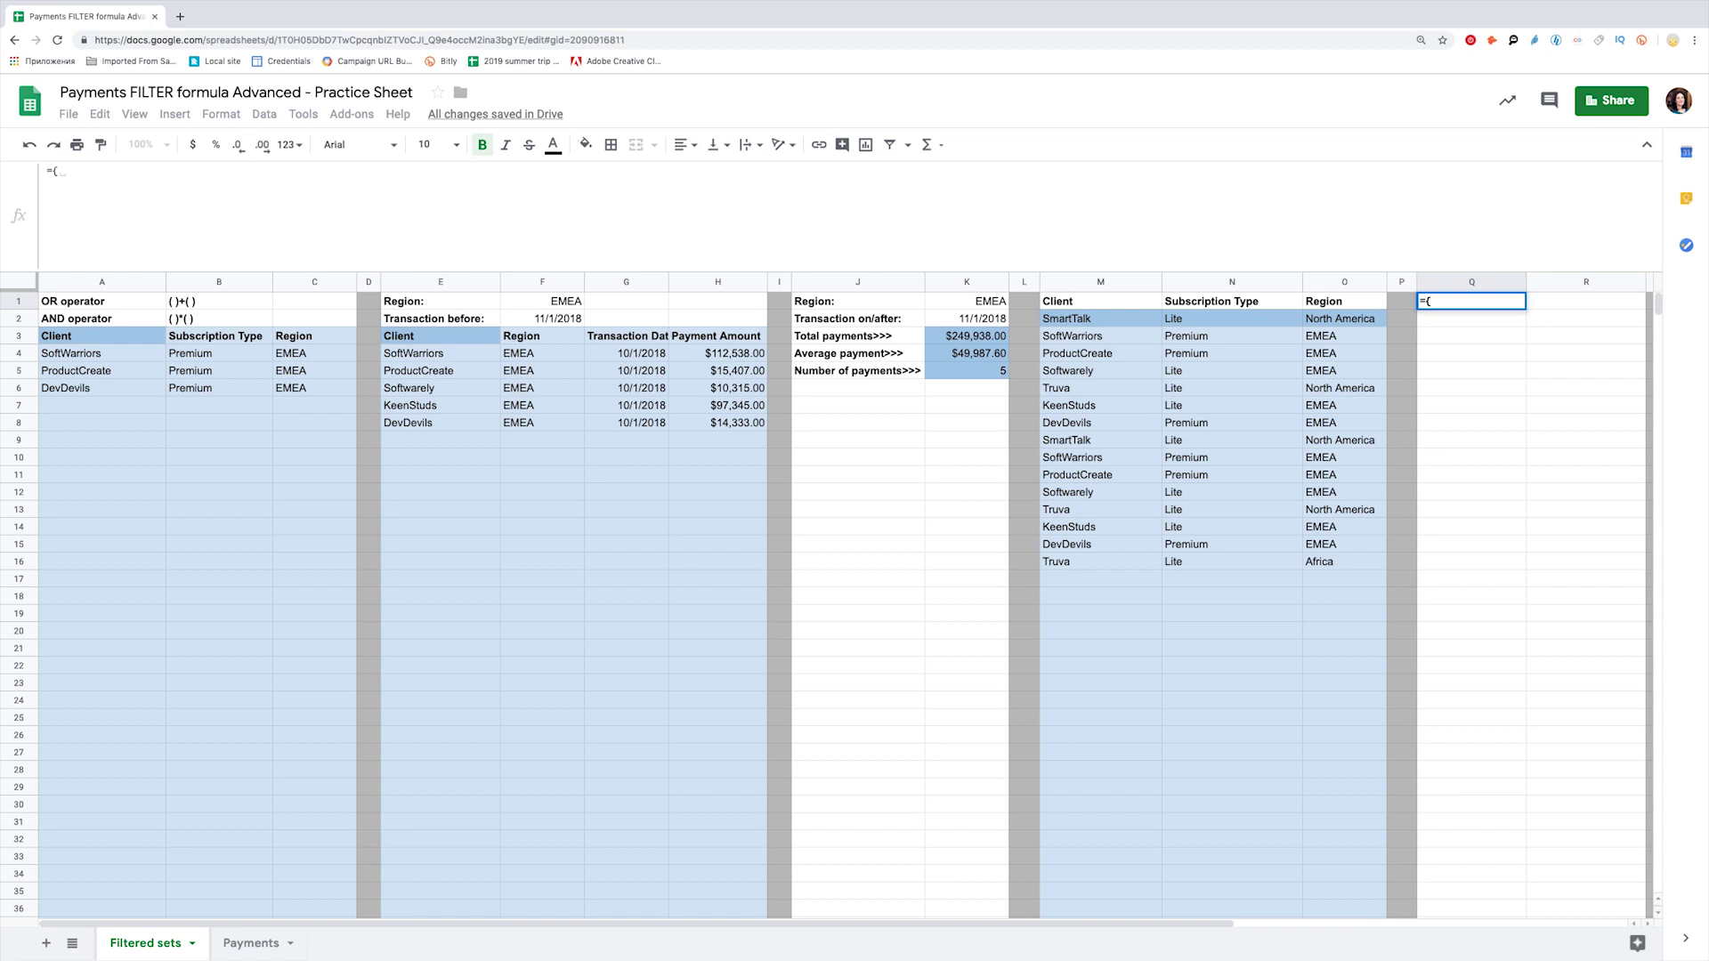
{"action": "type", "text": "Payments!G1"}
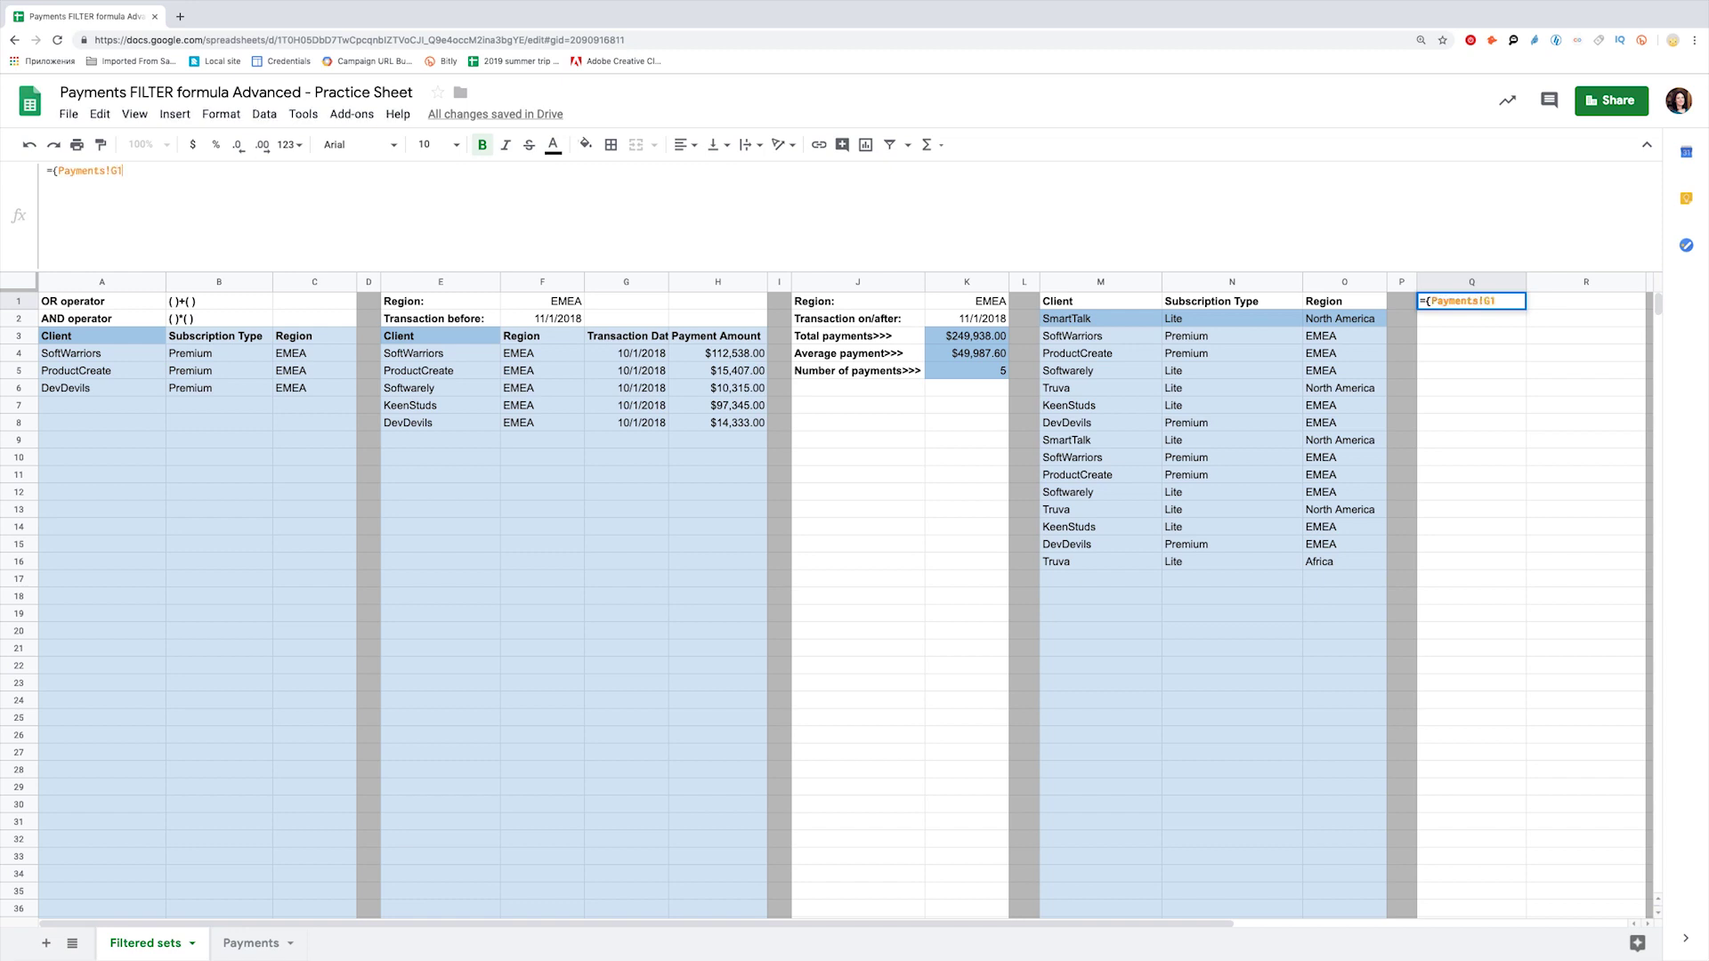
{"action": "type", "text": ";"}
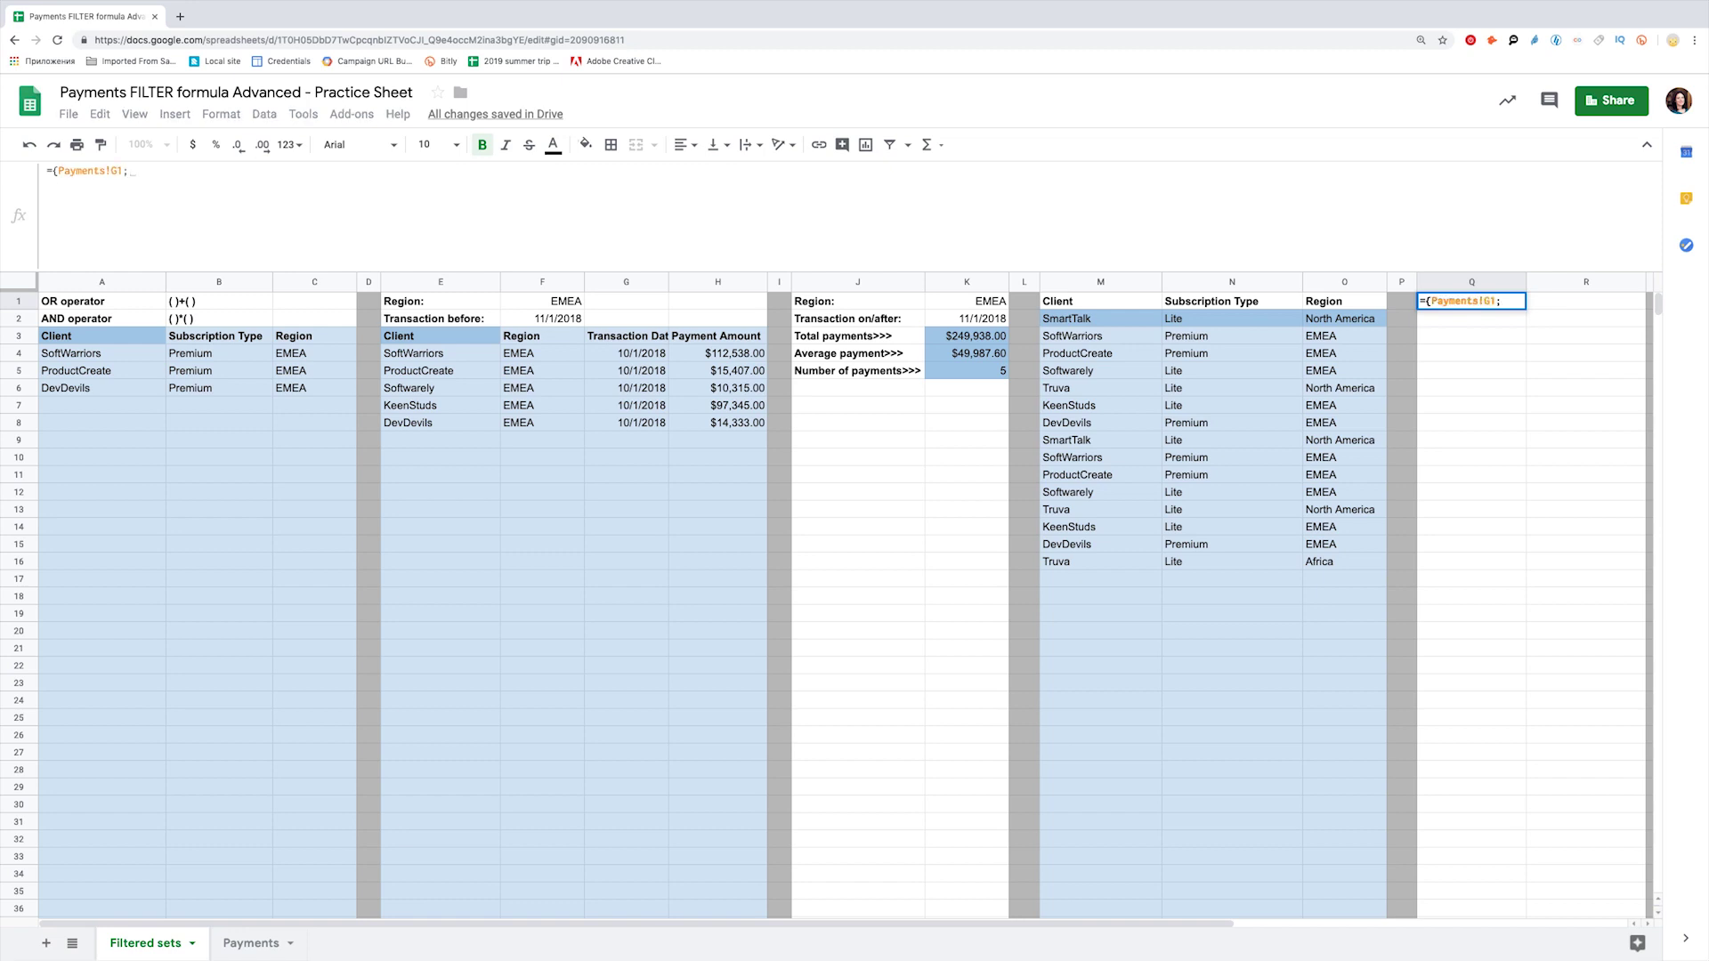
{"action": "key", "text": "ctrl+Return"}
{"action": "type", "text": "FILTER("}
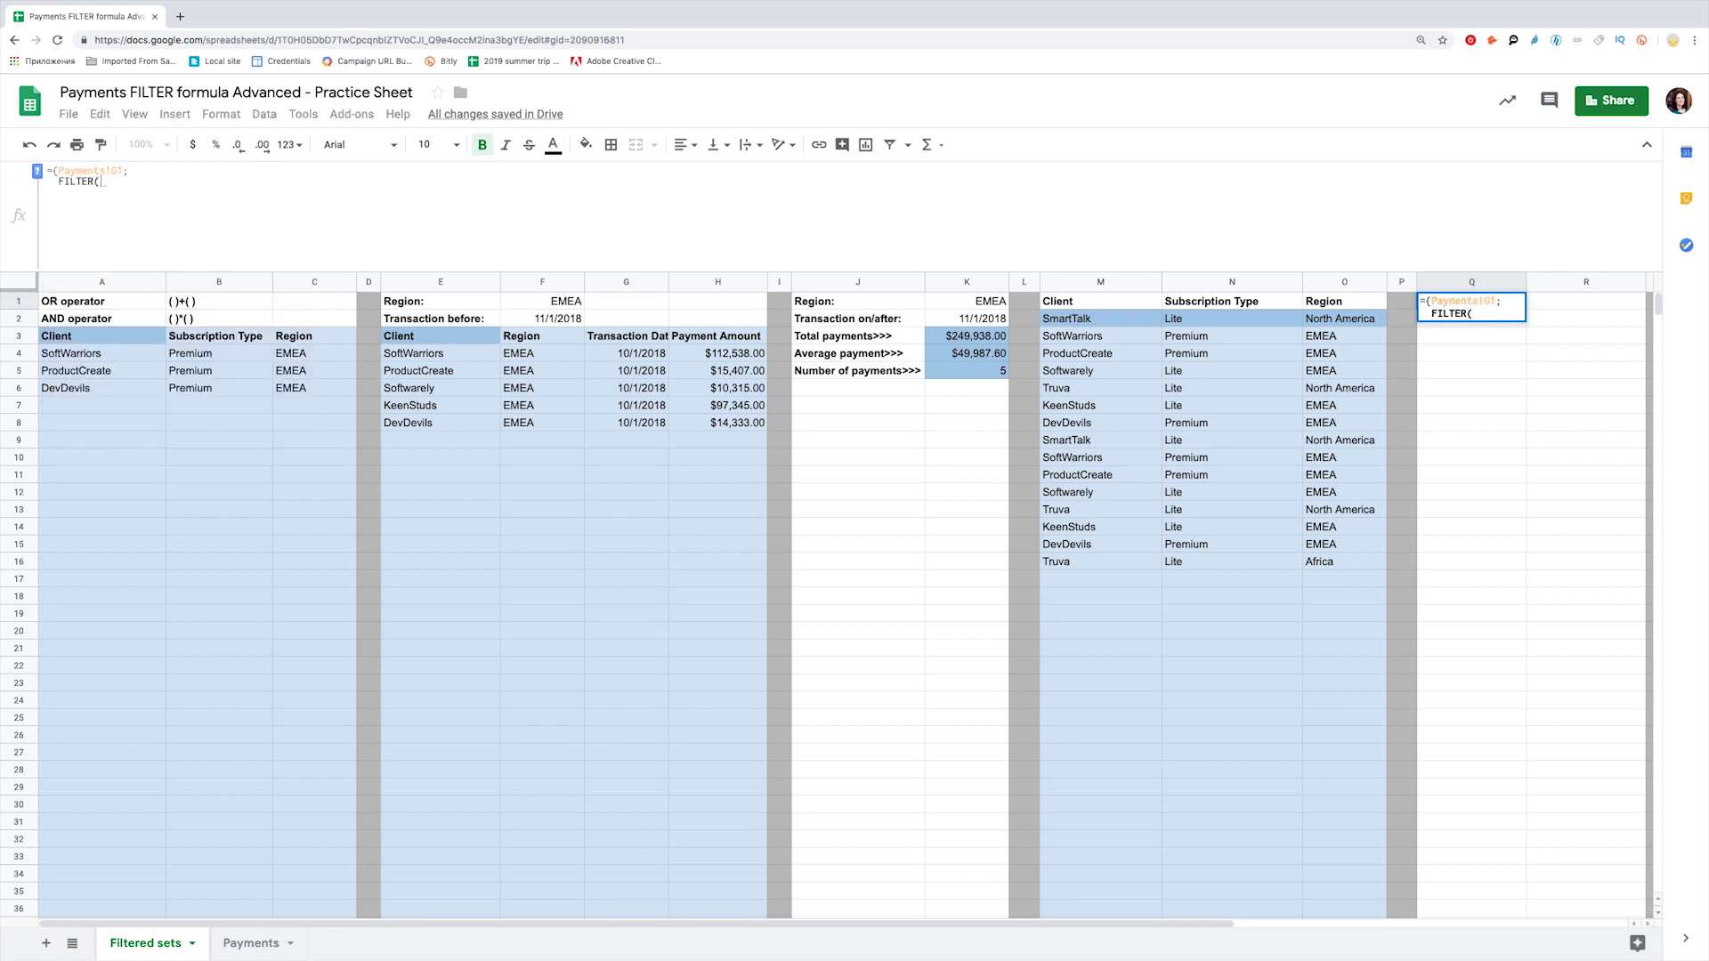
{"action": "type", "text": "Payments!G2"}
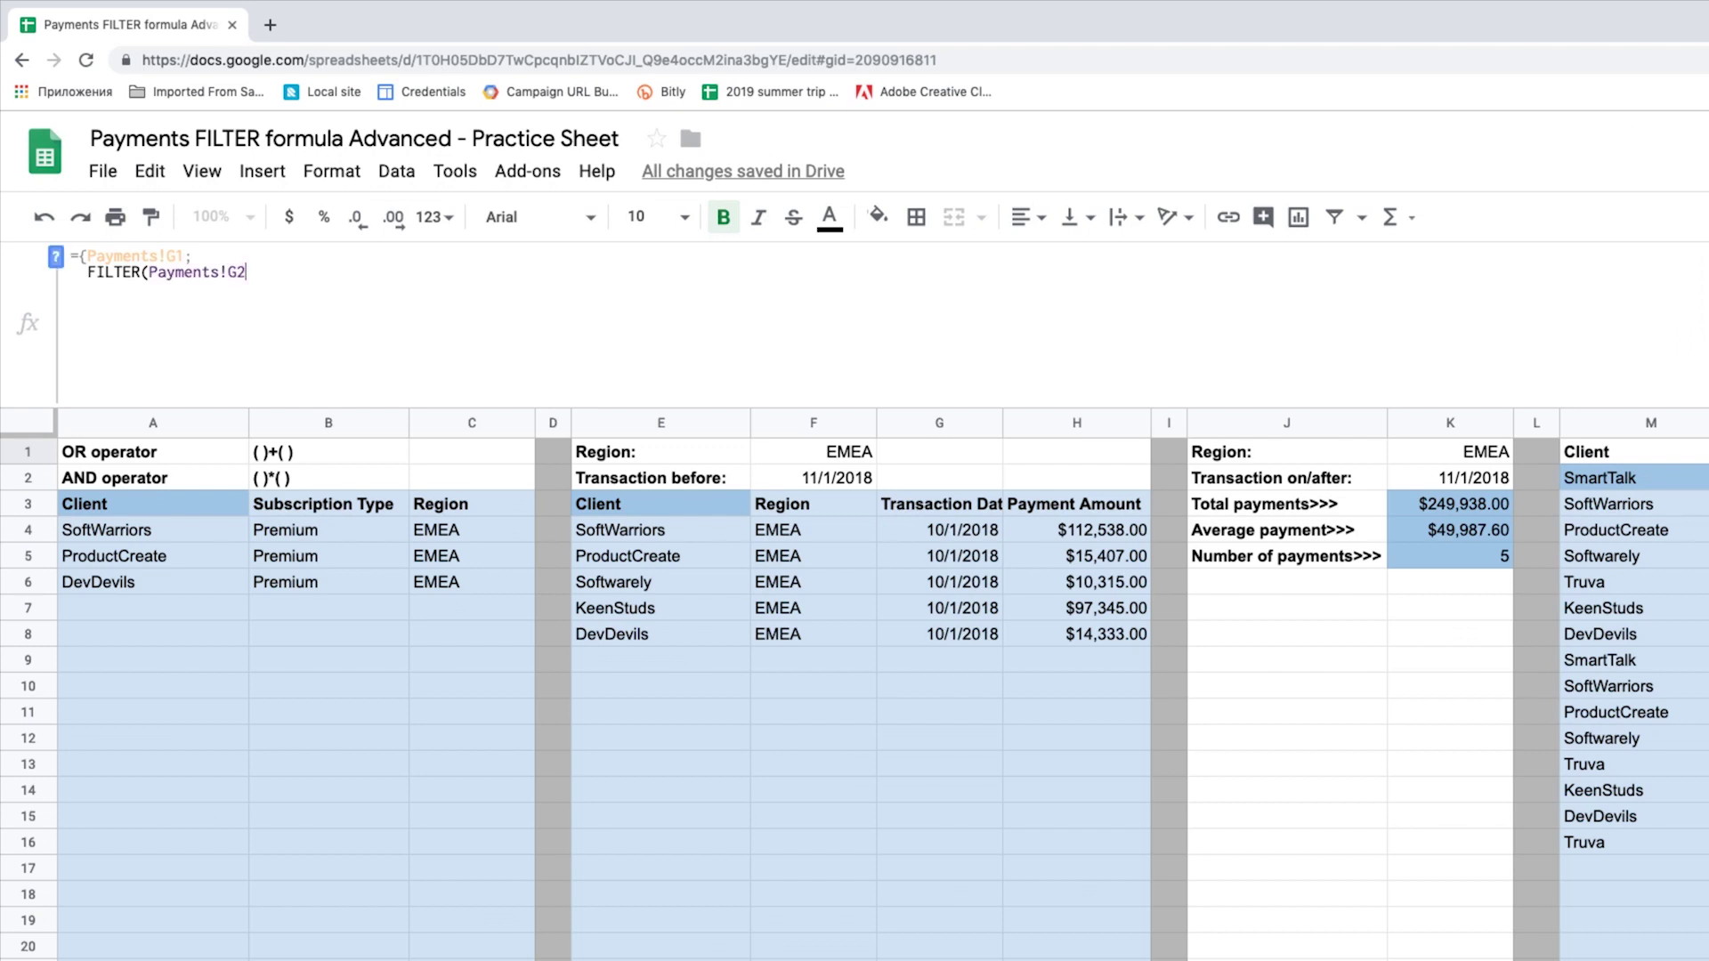
{"action": "type", "text": ":G,"}
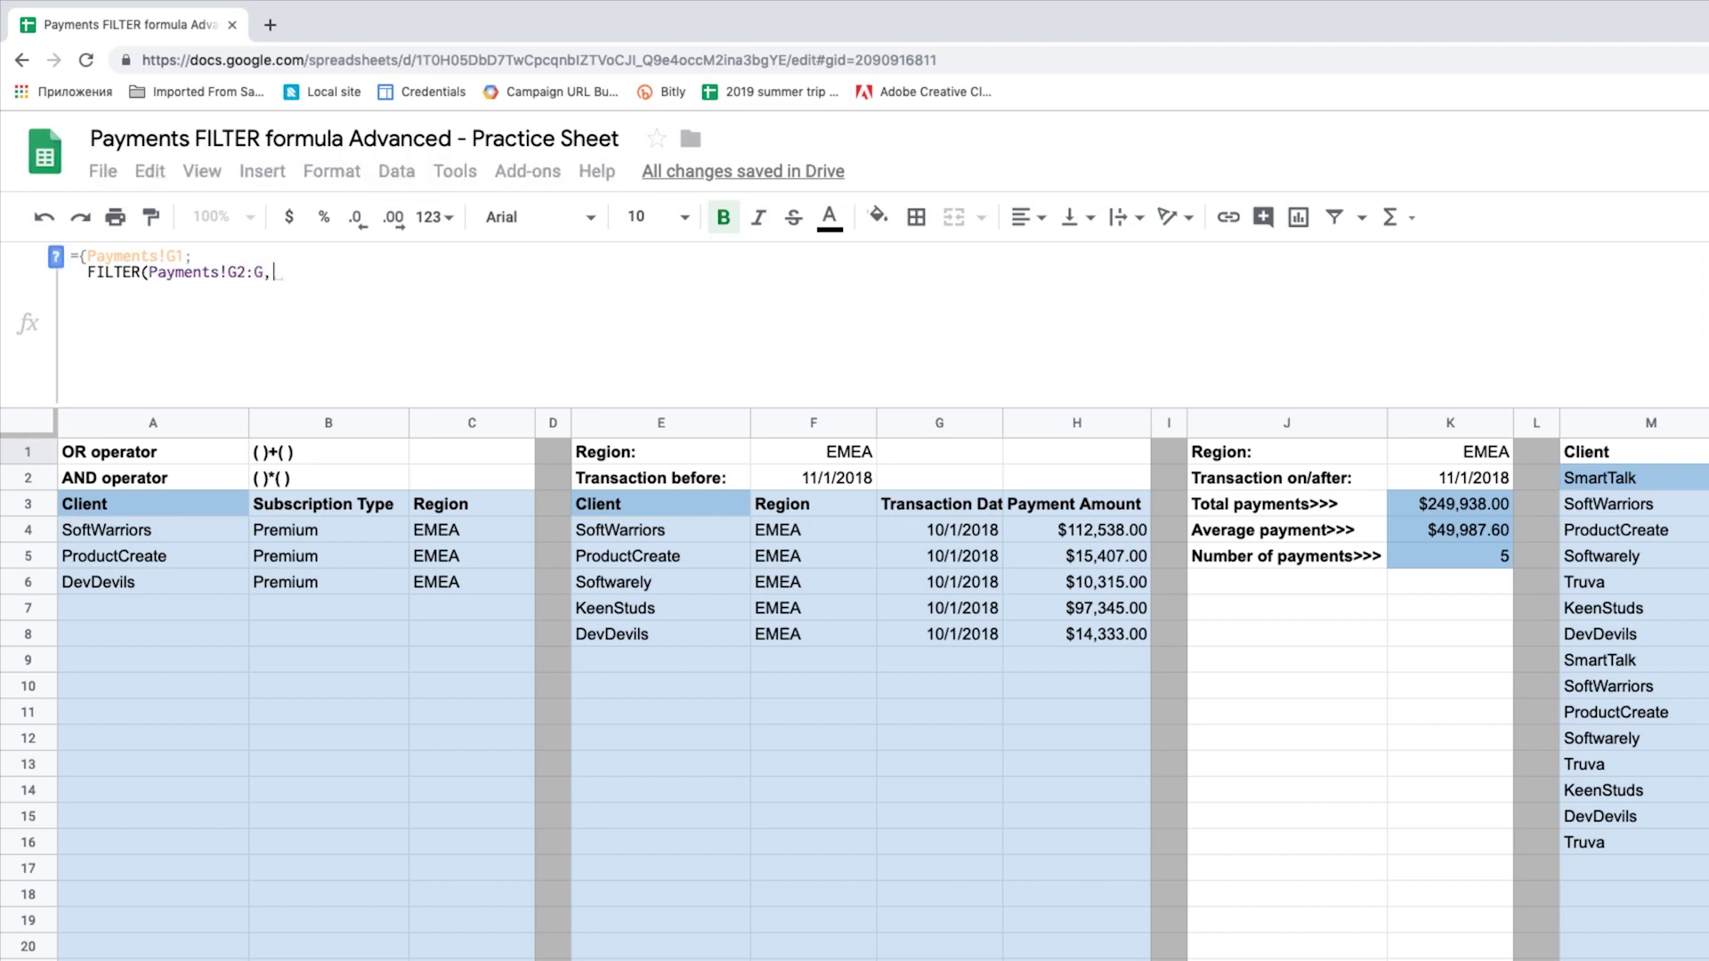
{"action": "type", "text": "Payments!C2"}
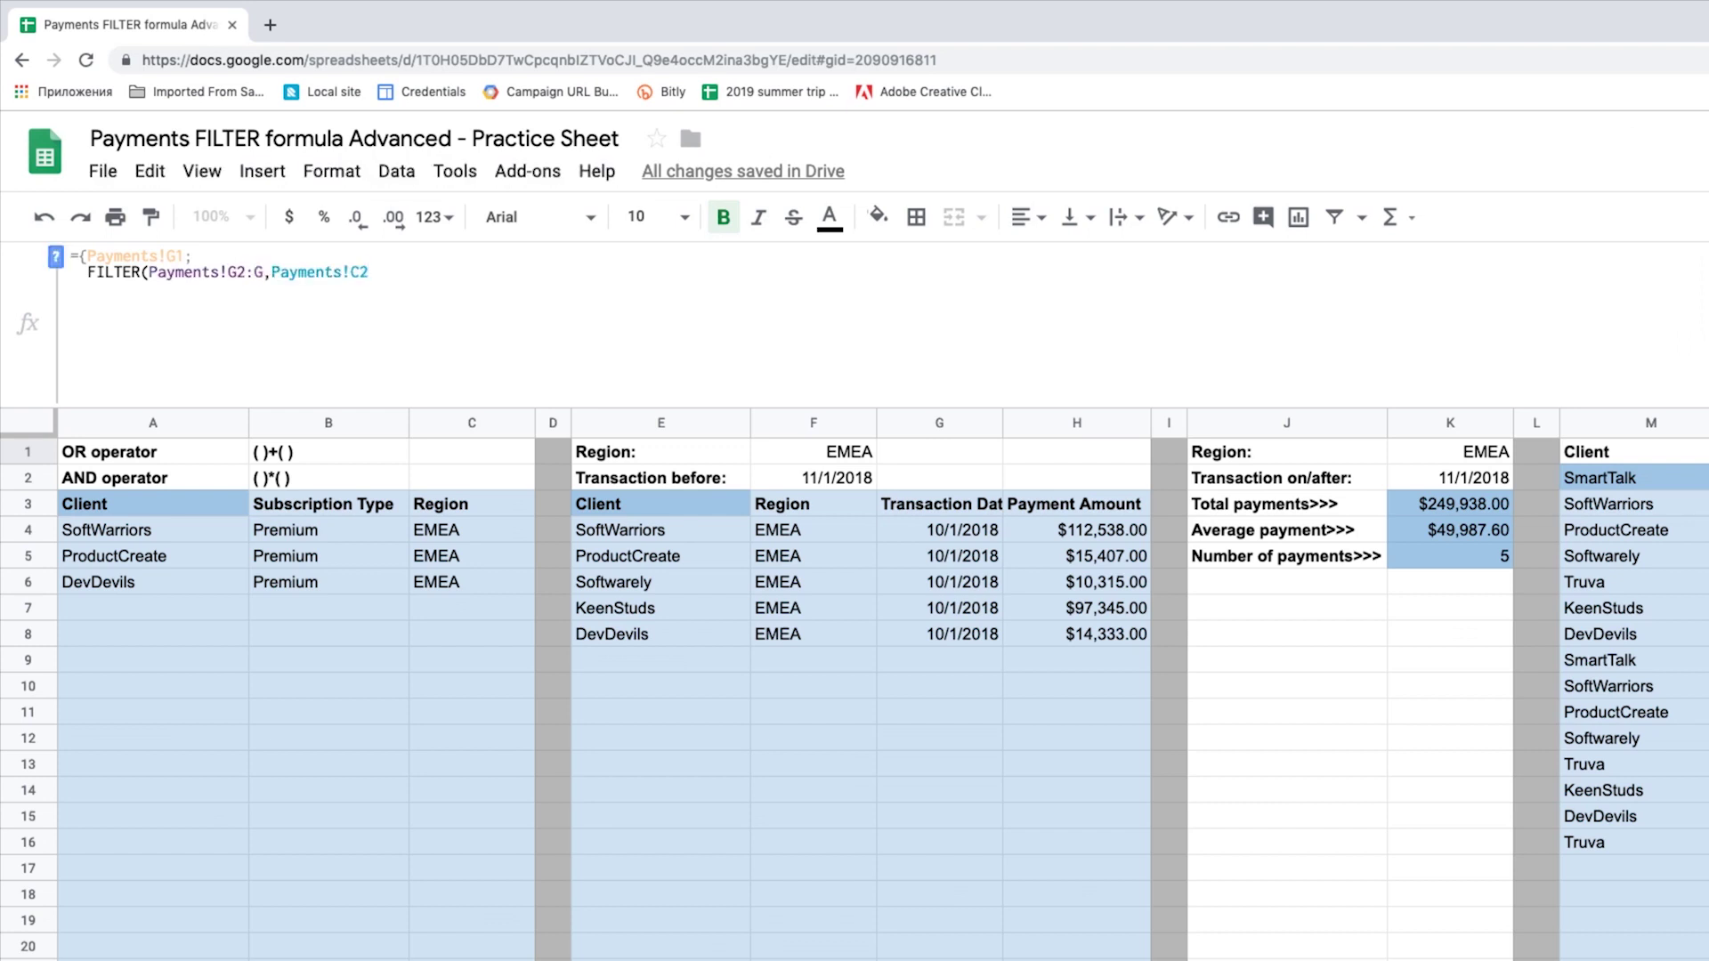
{"action": "type", "text": ":C=\"EMEA\","}
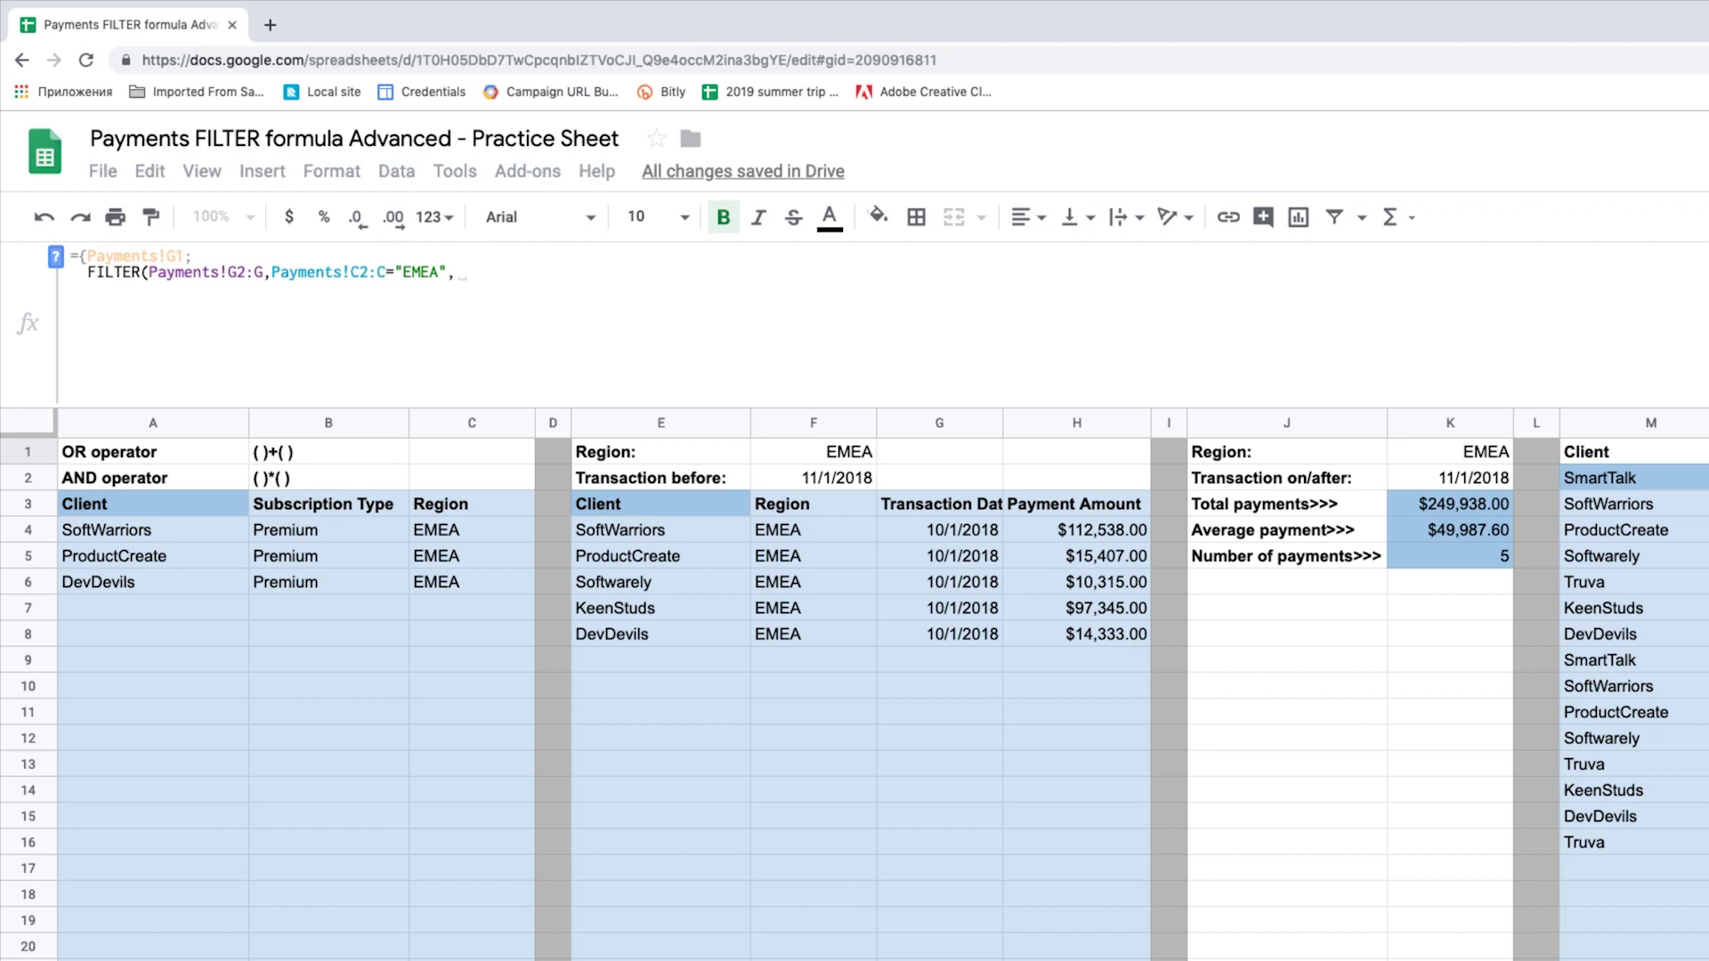
{"action": "key", "text": "alt+Return"}
{"action": "type", "text": "LEN(Payments!"}
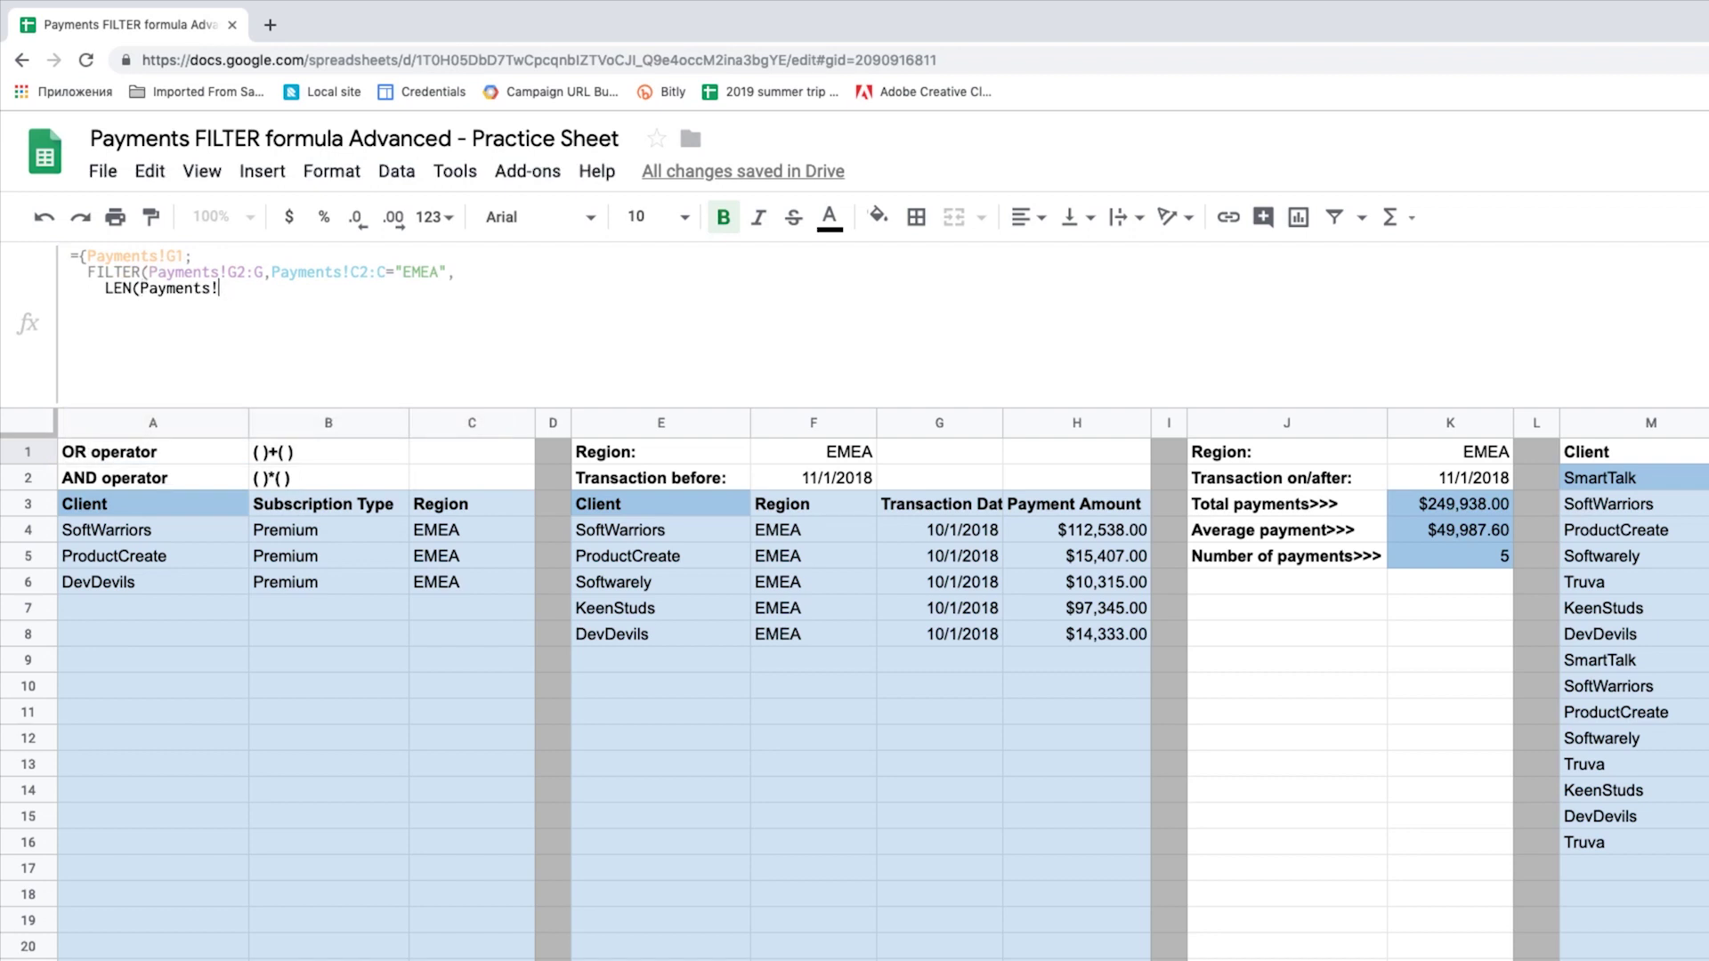
{"action": "type", "text": "G2:G)"}
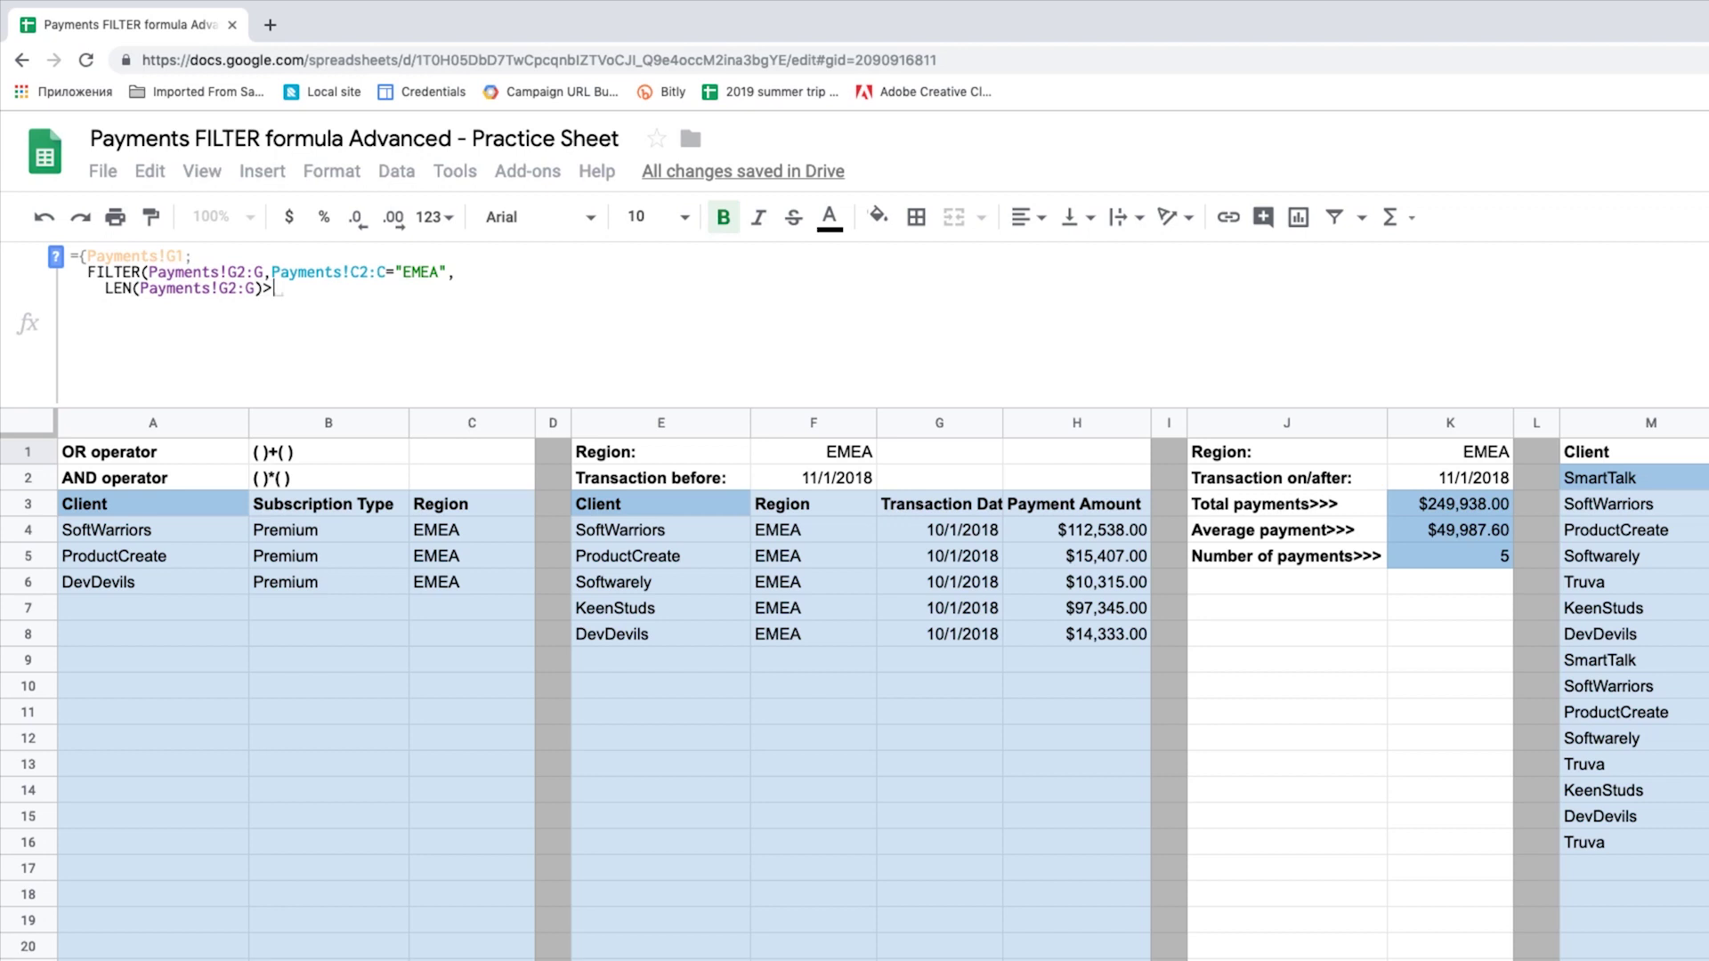
{"action": "type", "text": ">0"}
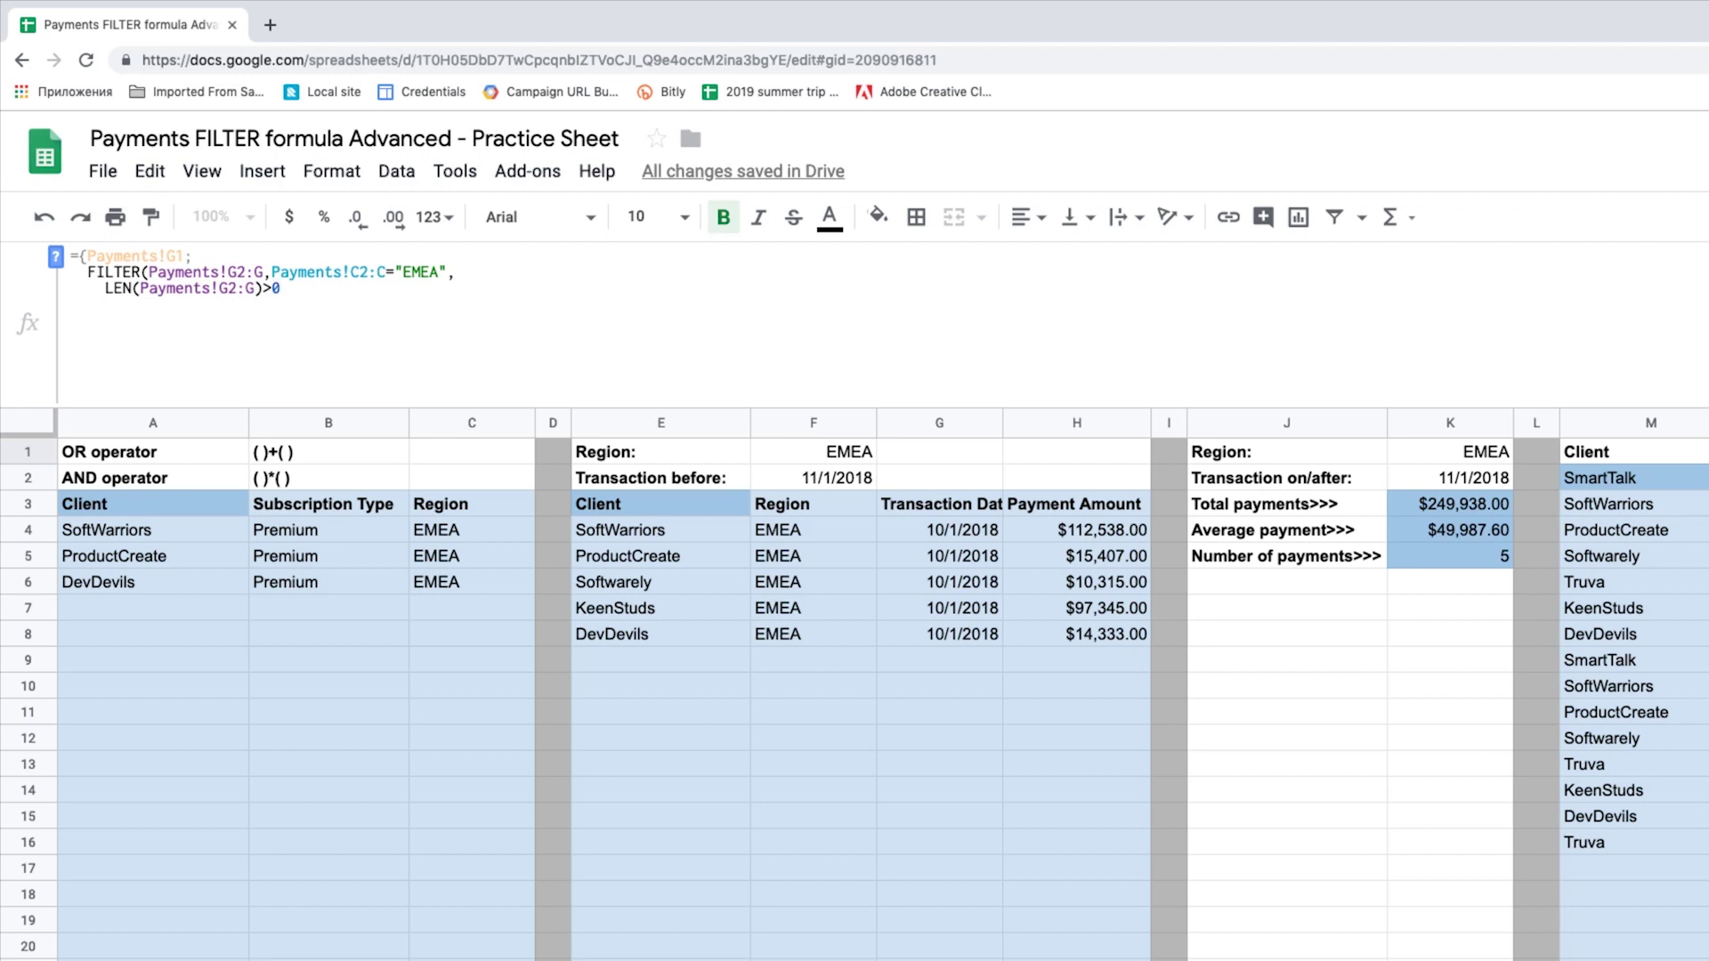
{"action": "key", "text": "ctrl+Return"}
{"action": "type", "text": ")"}
{"action": "key", "text": "ctrl+Return"}
{"action": "type", "text": "}"}
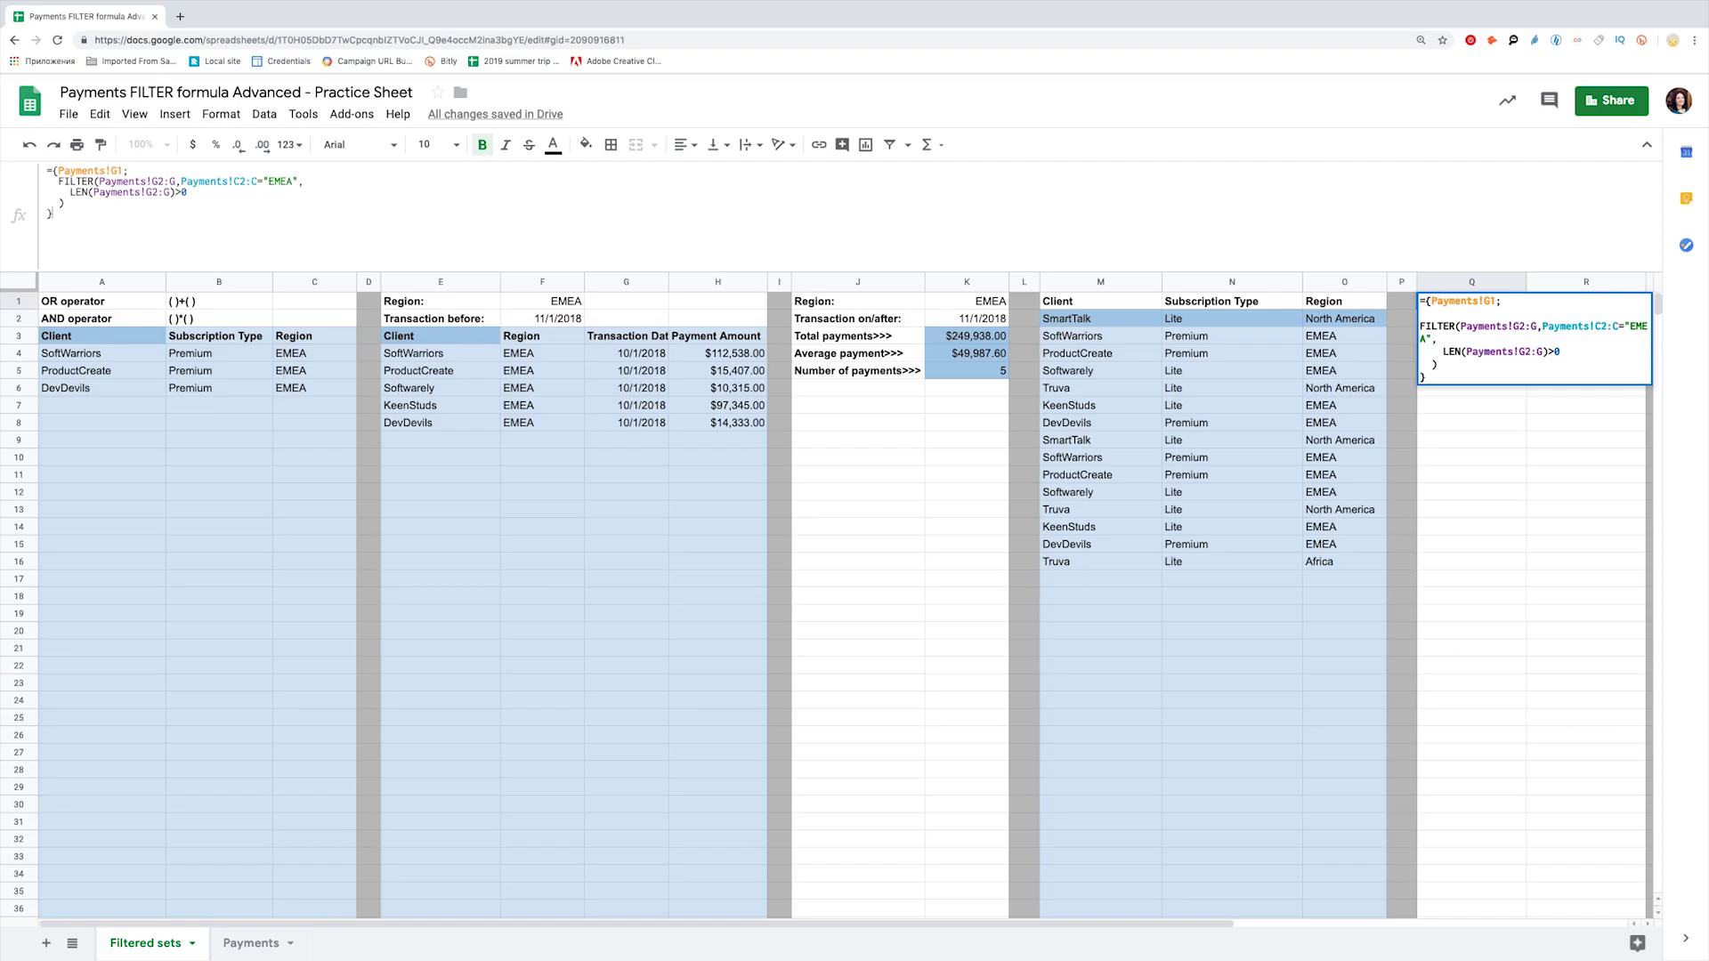
{"action": "key", "text": "Return"}
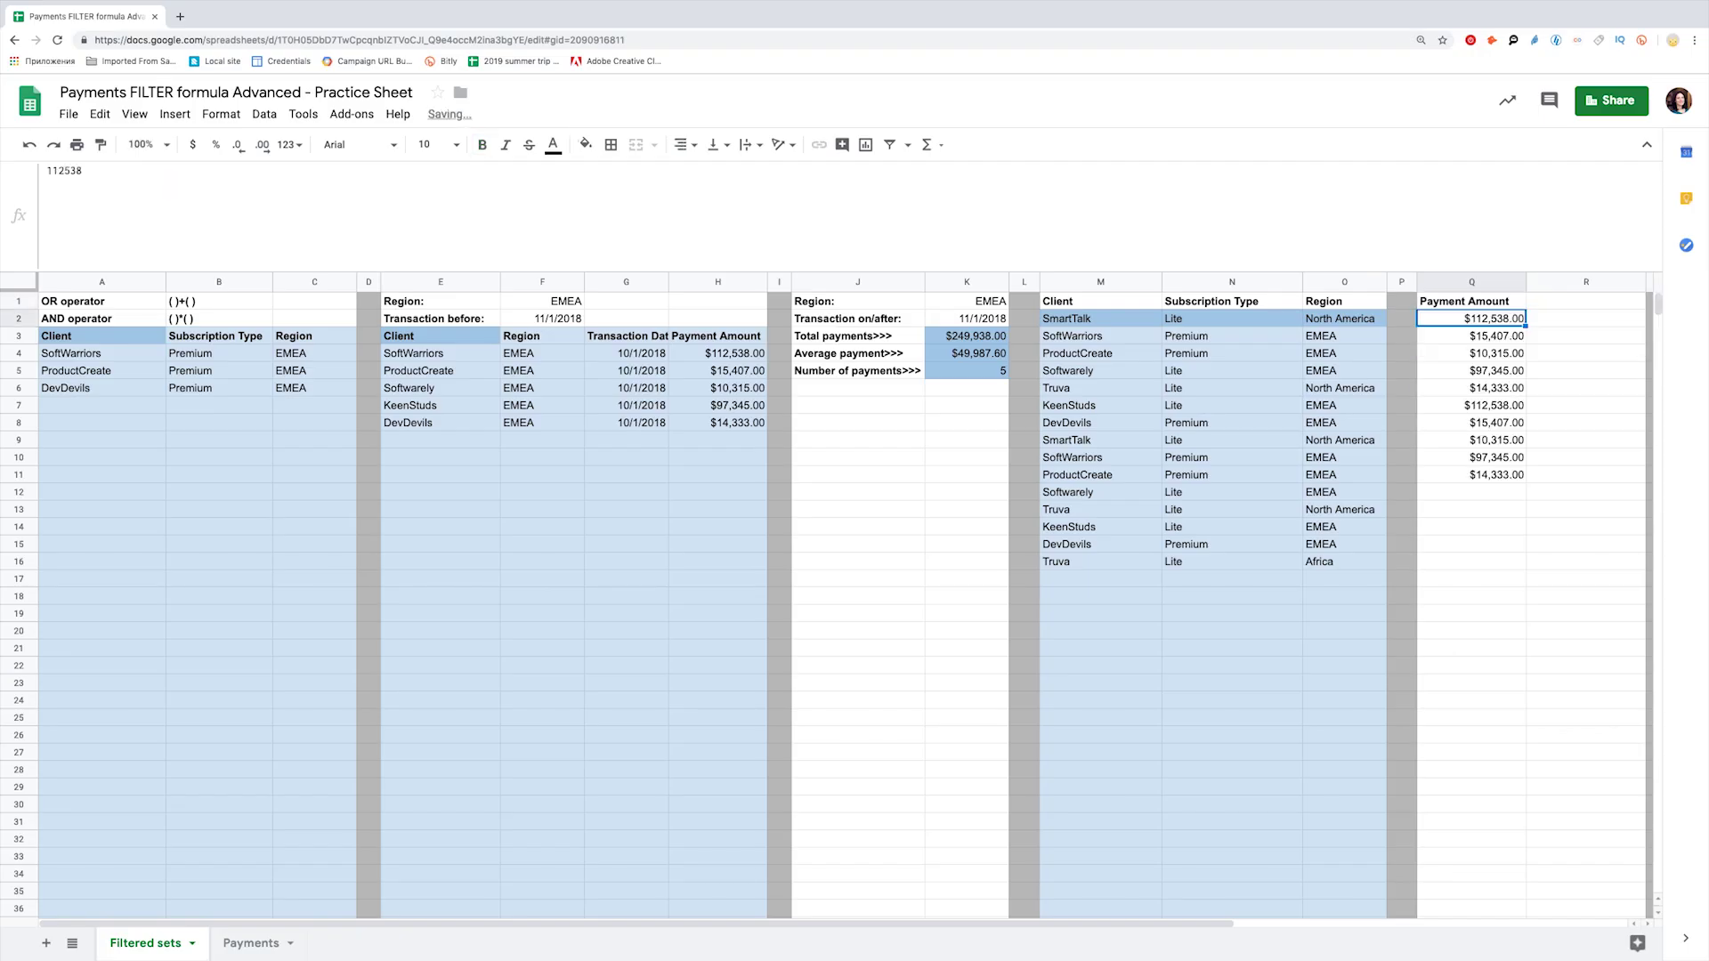
{"action": "left_click", "coordinate": [1552, 303]}
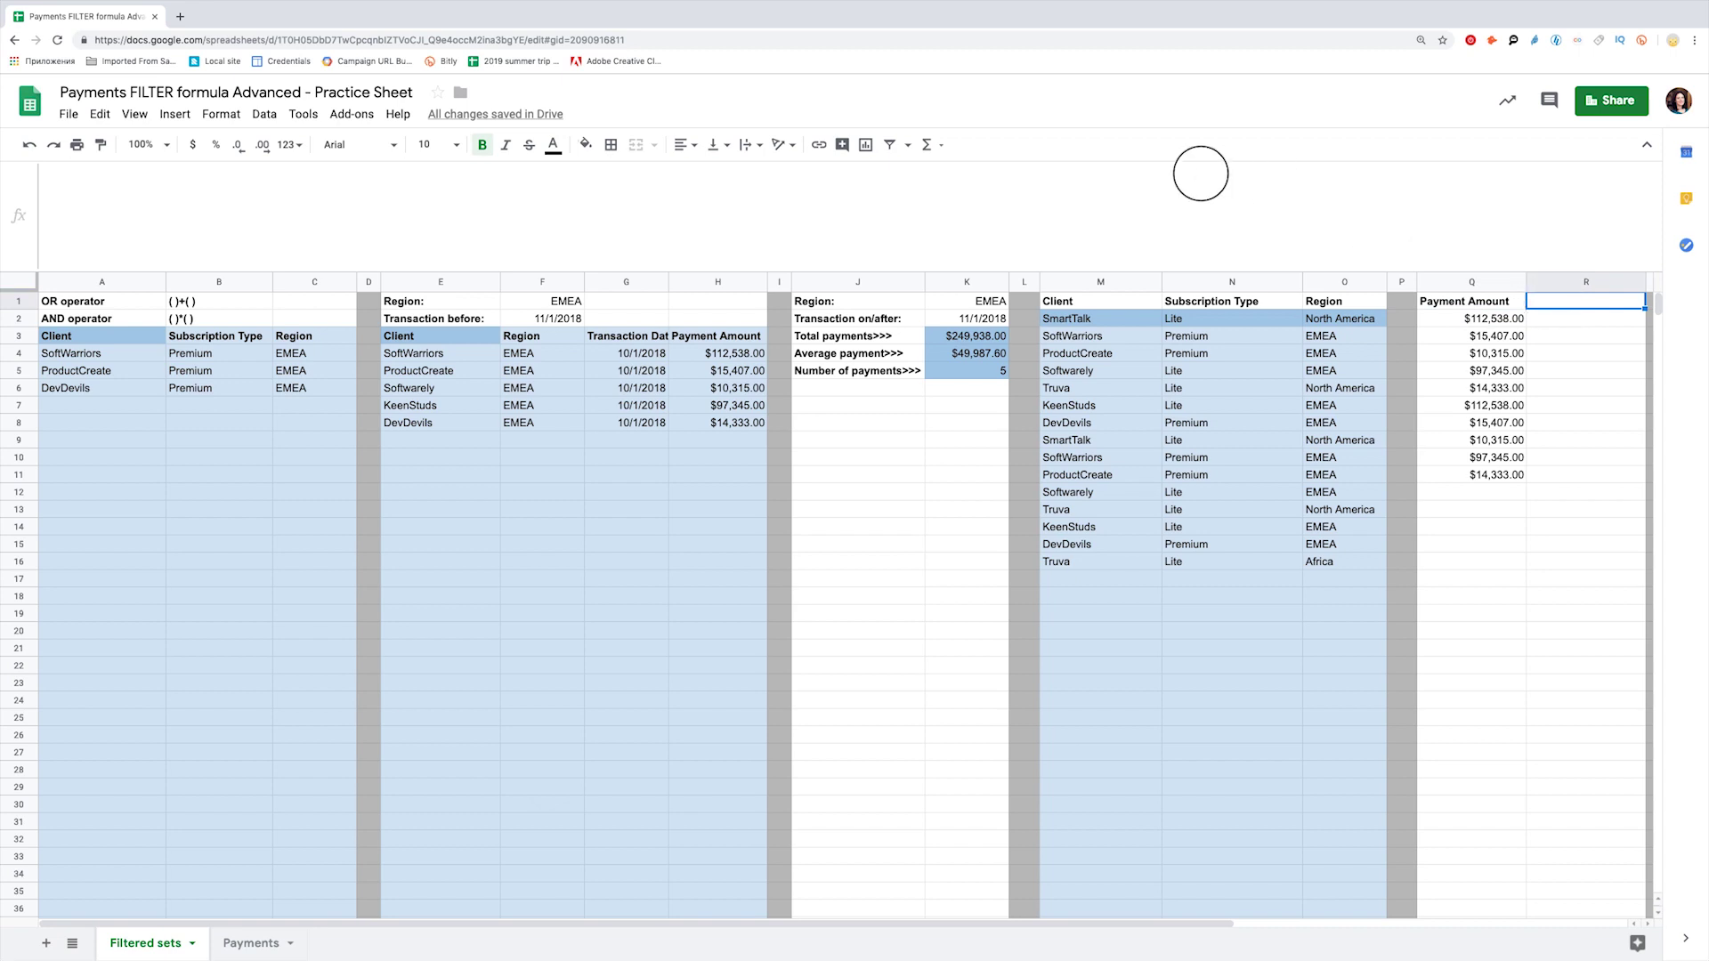
Enter ={"Discount Amount"; ARRAYFORMULA(Q2:Q*0.1)} in R1 to compute 10% of each payment amount.
{"action": "left_click", "coordinate": [1200, 174]}
{"action": "type", "text": "="}
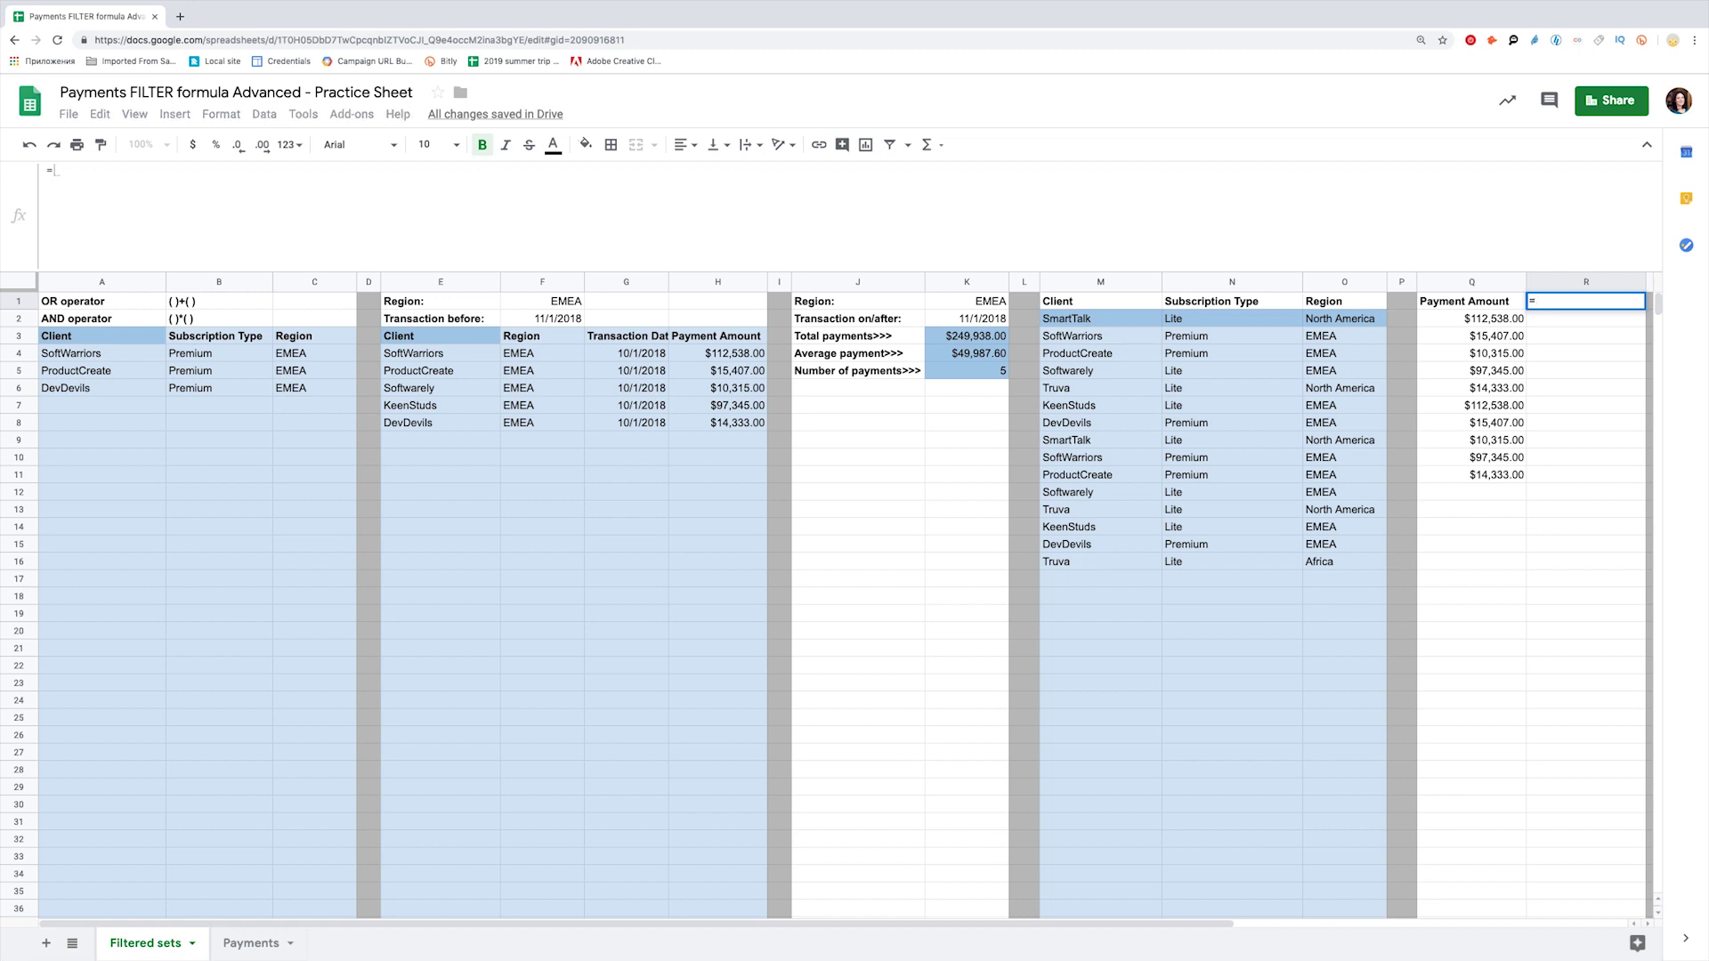
{"action": "type", "text": "{"}
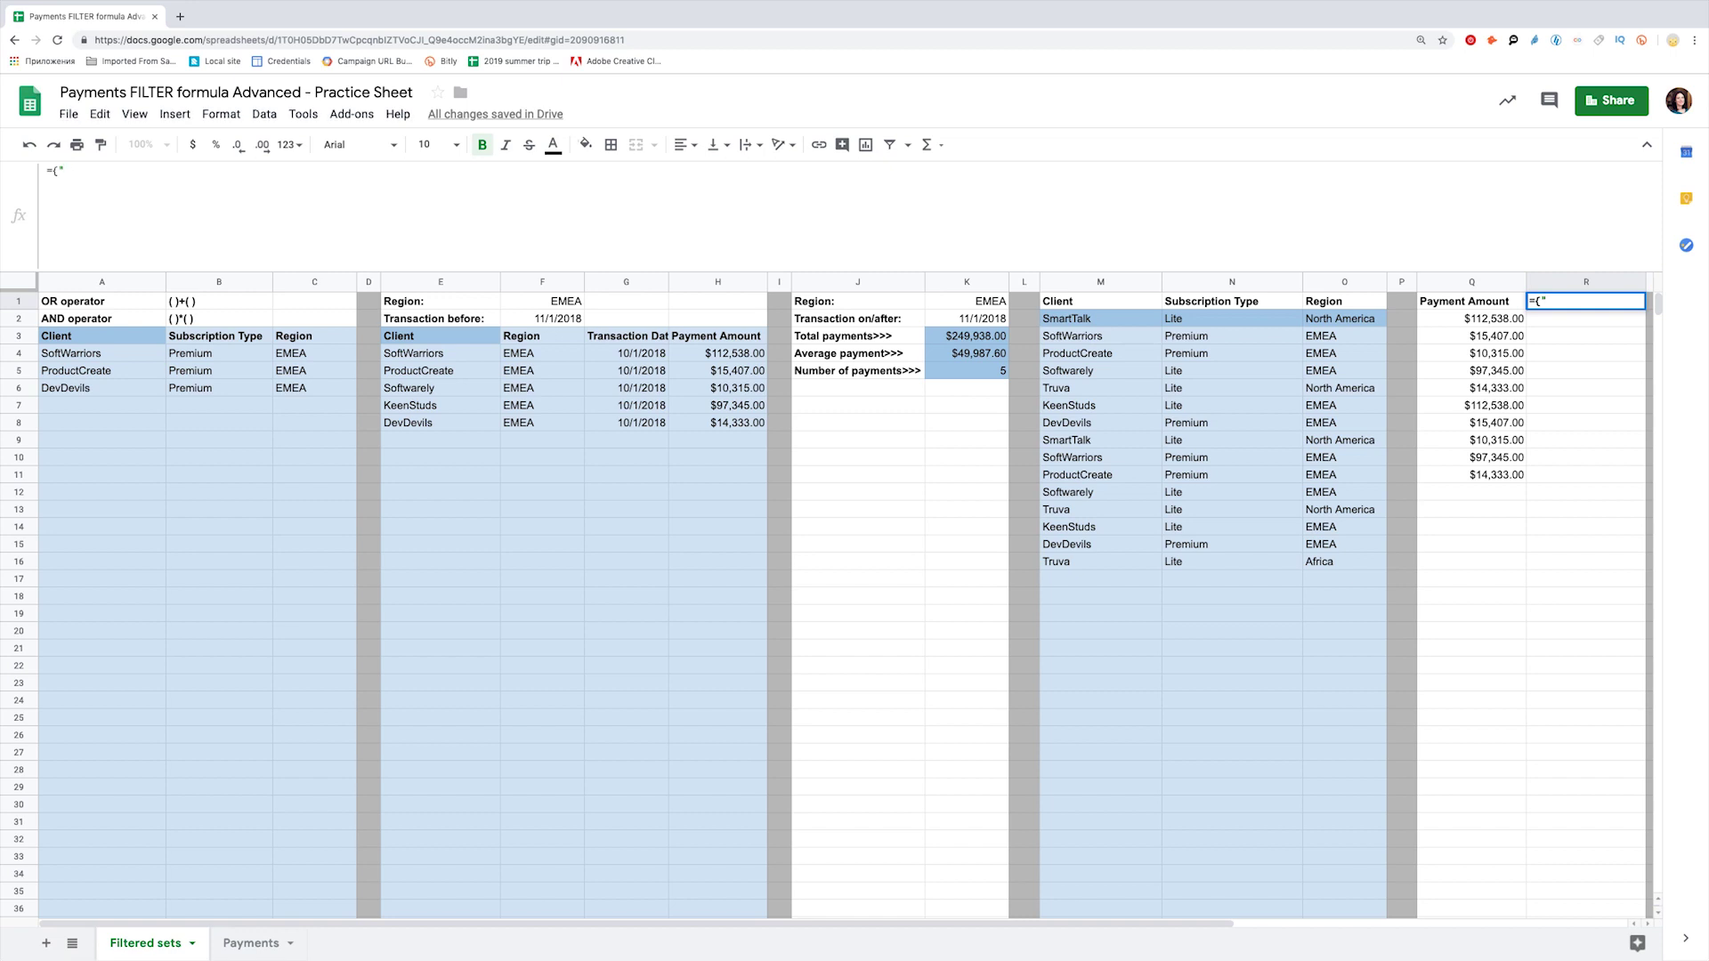
{"action": "type", "text": "\"Discount AMU"}
{"action": "key", "text": "BackSpace"}
{"action": "key", "text": "BackSpace"}
{"action": "type", "text": "mount\";"}
{"action": "key", "text": "ctrl+Return"}
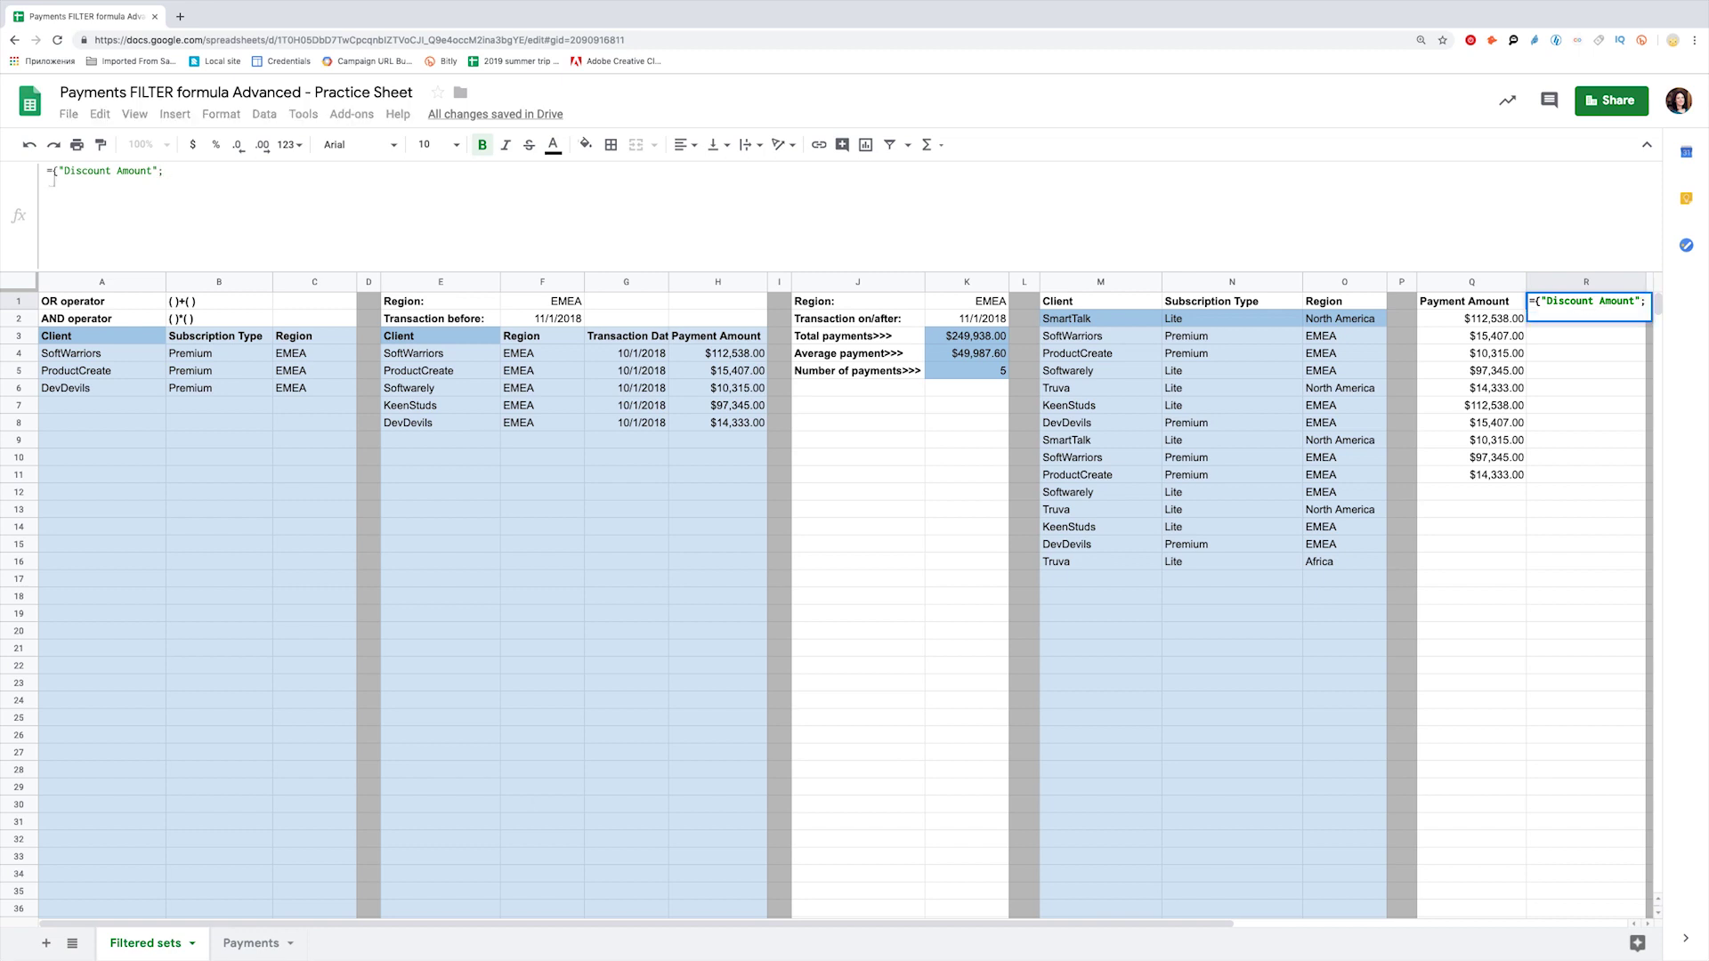
{"action": "type", "text": "AR"}
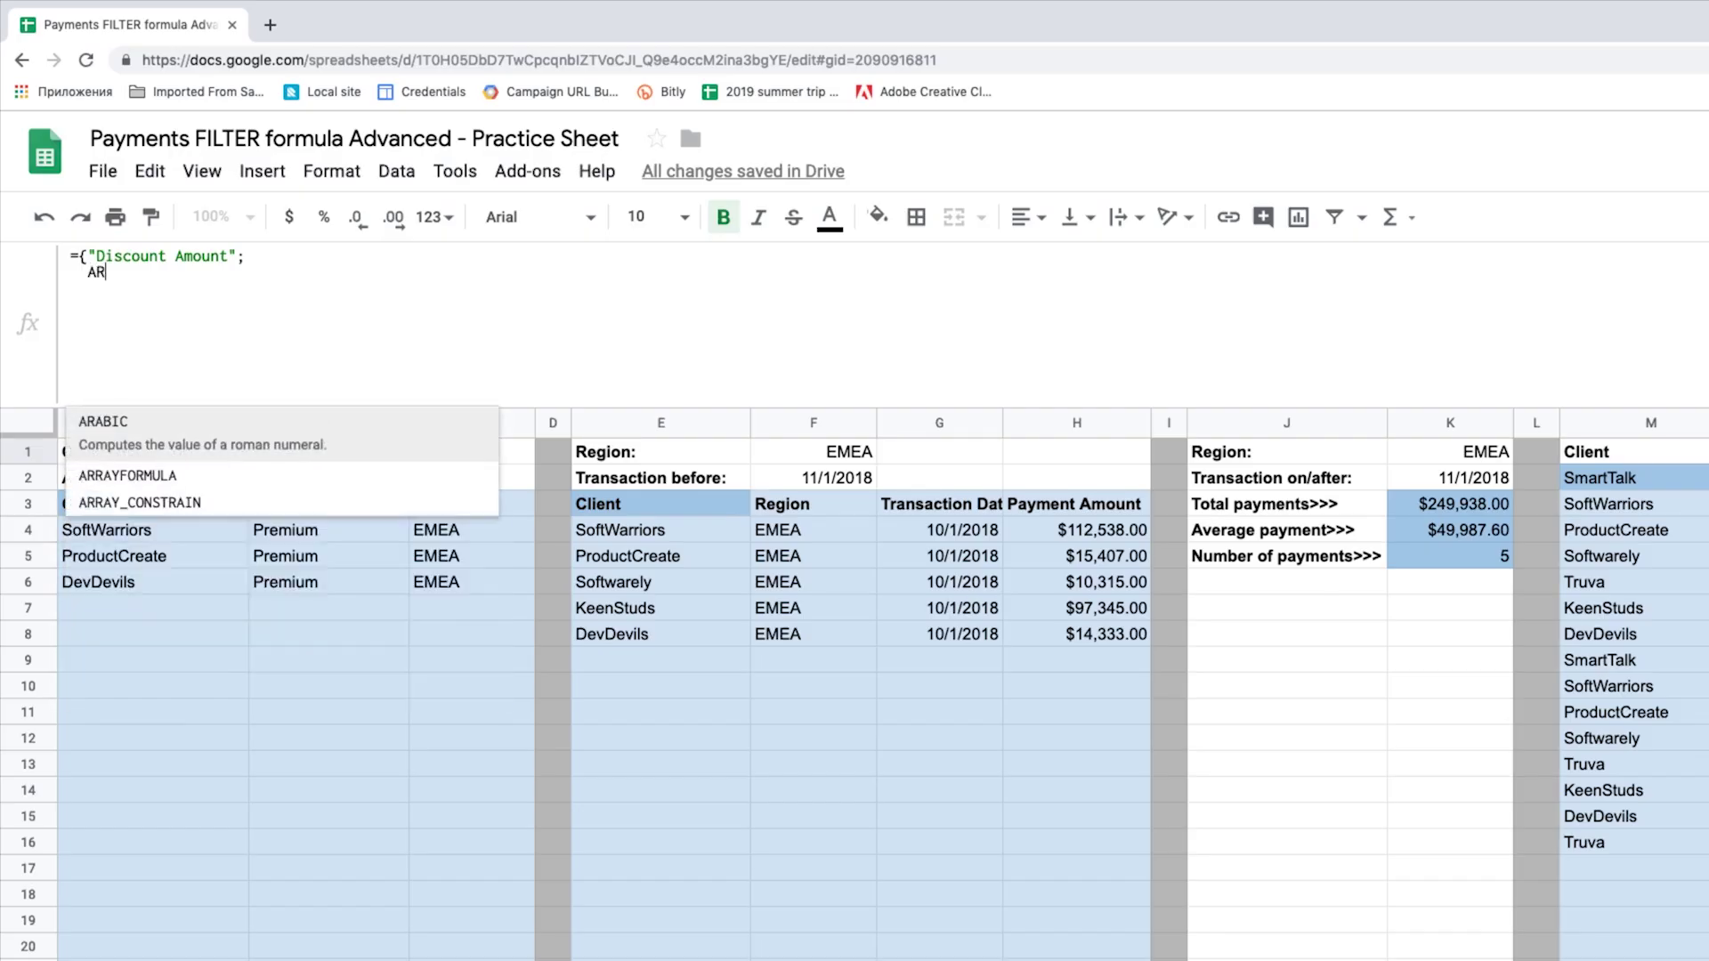
{"action": "type", "text": "RAYFORMULA("}
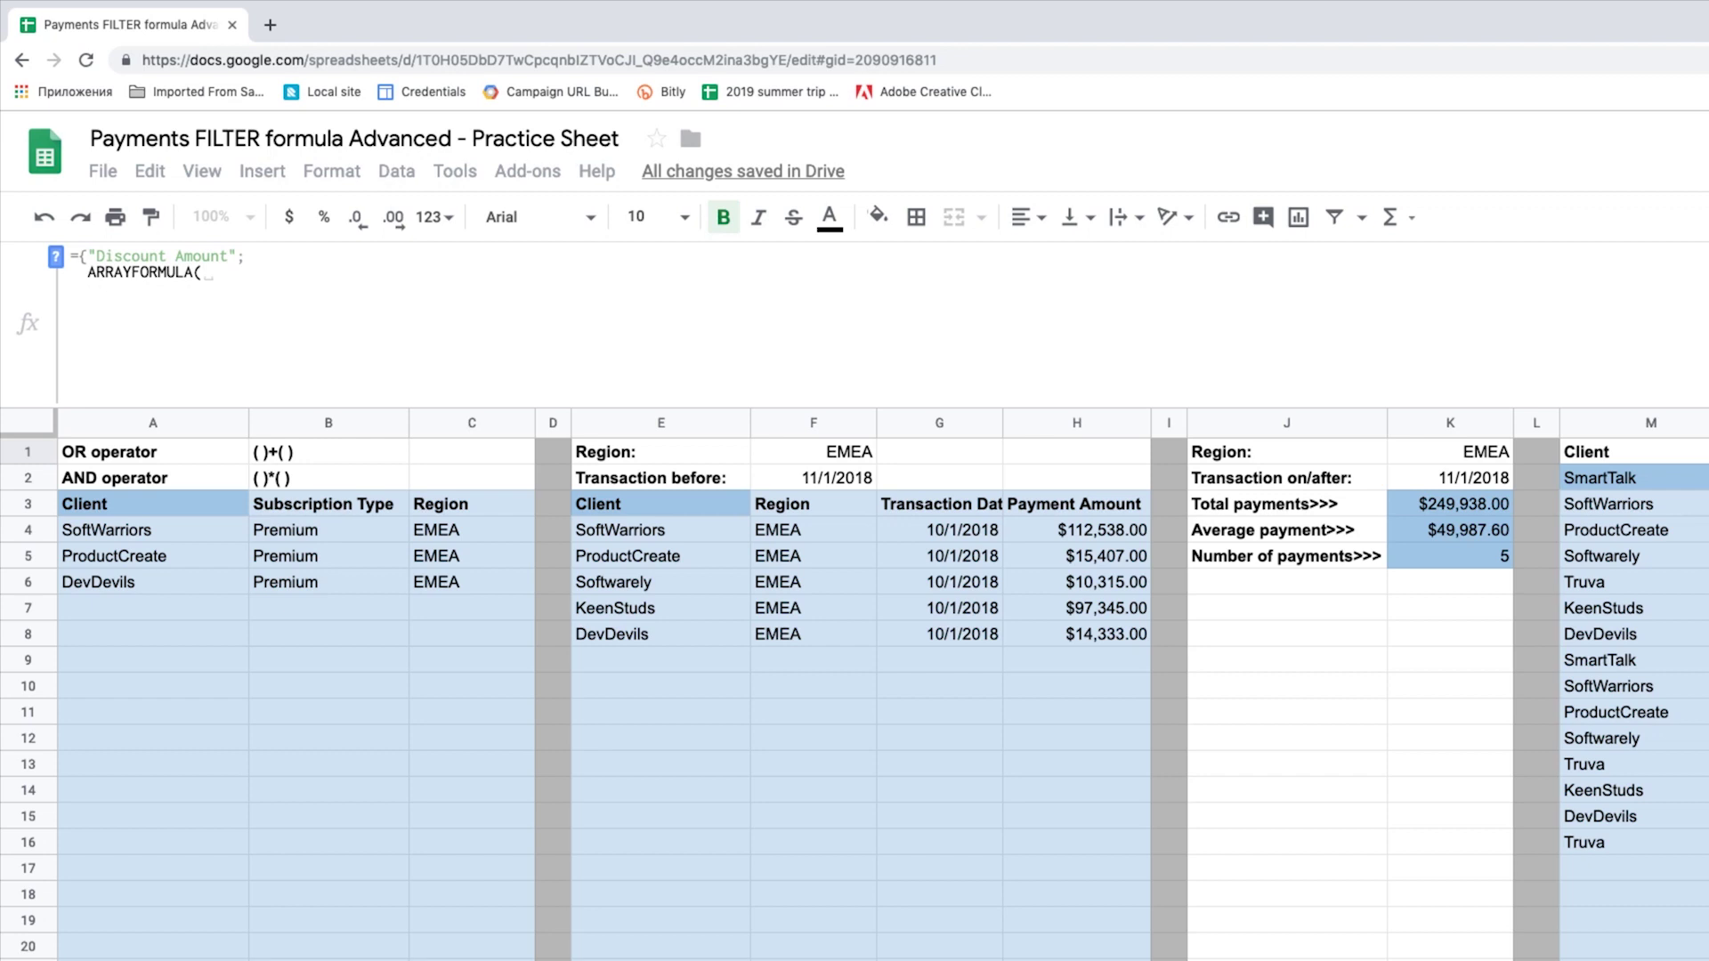
{"action": "type", "text": "Q2:Q*0.1"}
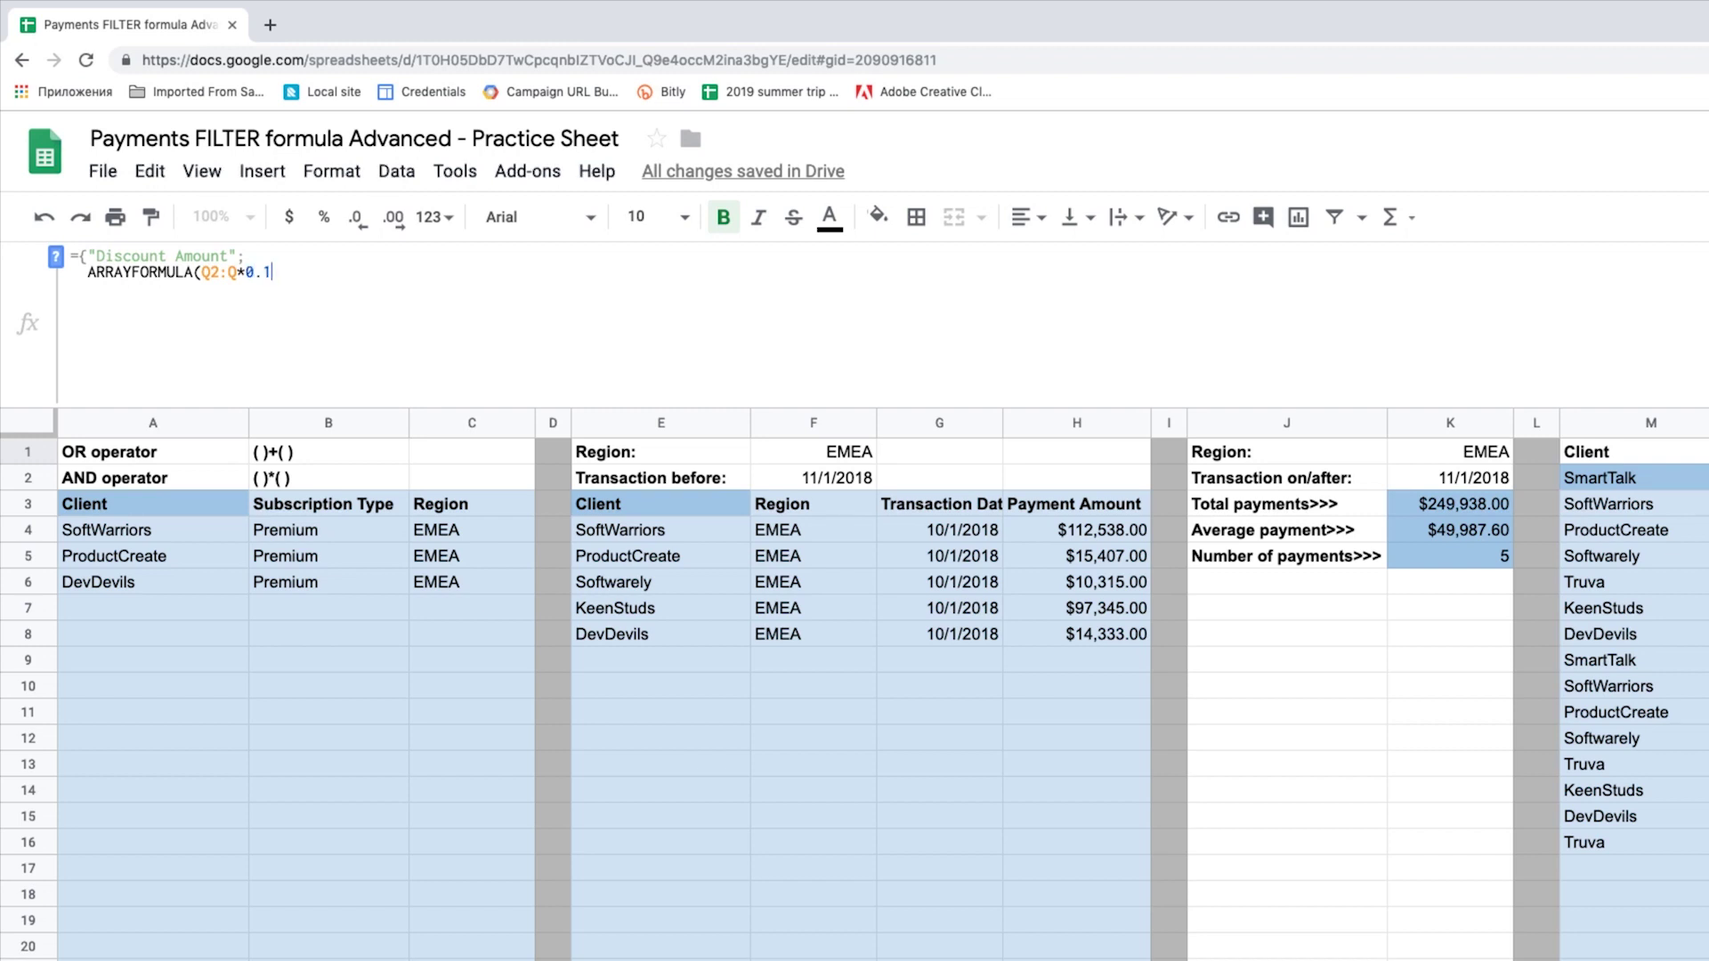
{"action": "type", "text": ")"}
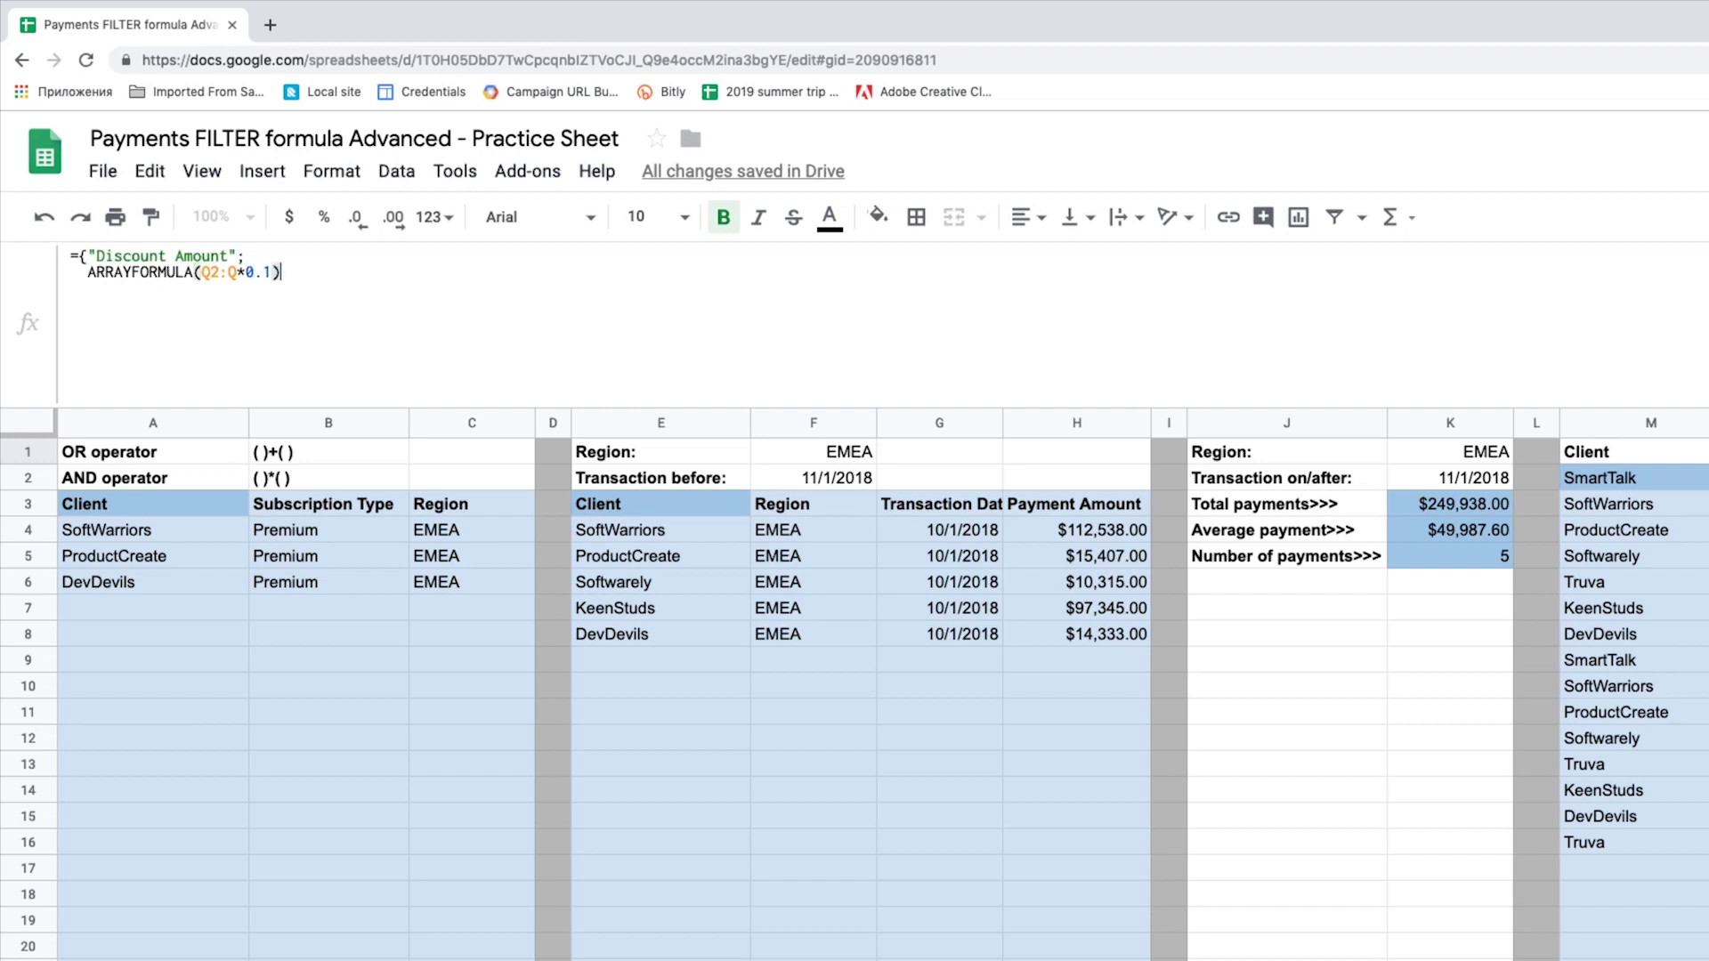
{"action": "key", "text": "alt+Return"}
{"action": "type", "text": "}"}
{"action": "key", "text": "Return"}
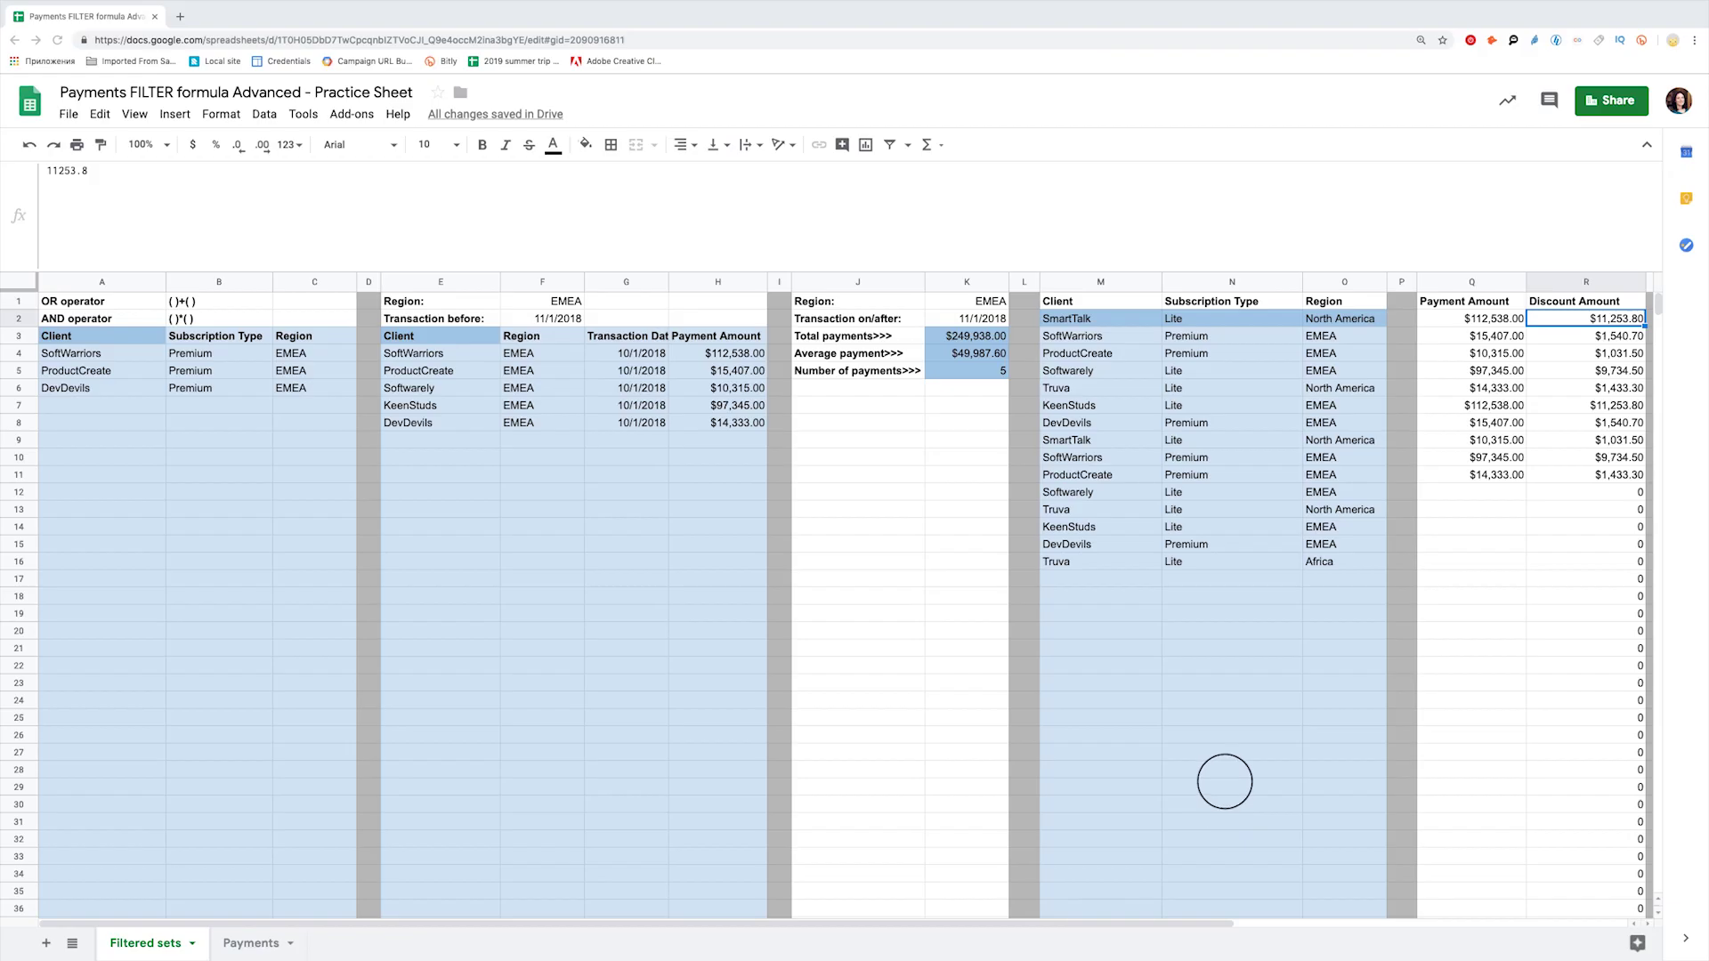
Change the R1 formula to IF(LEN(Q2:Q)=0,,Q2:Q*0.1) so rows without amounts stay blank.
{"action": "left_click", "coordinate": [1547, 301]}
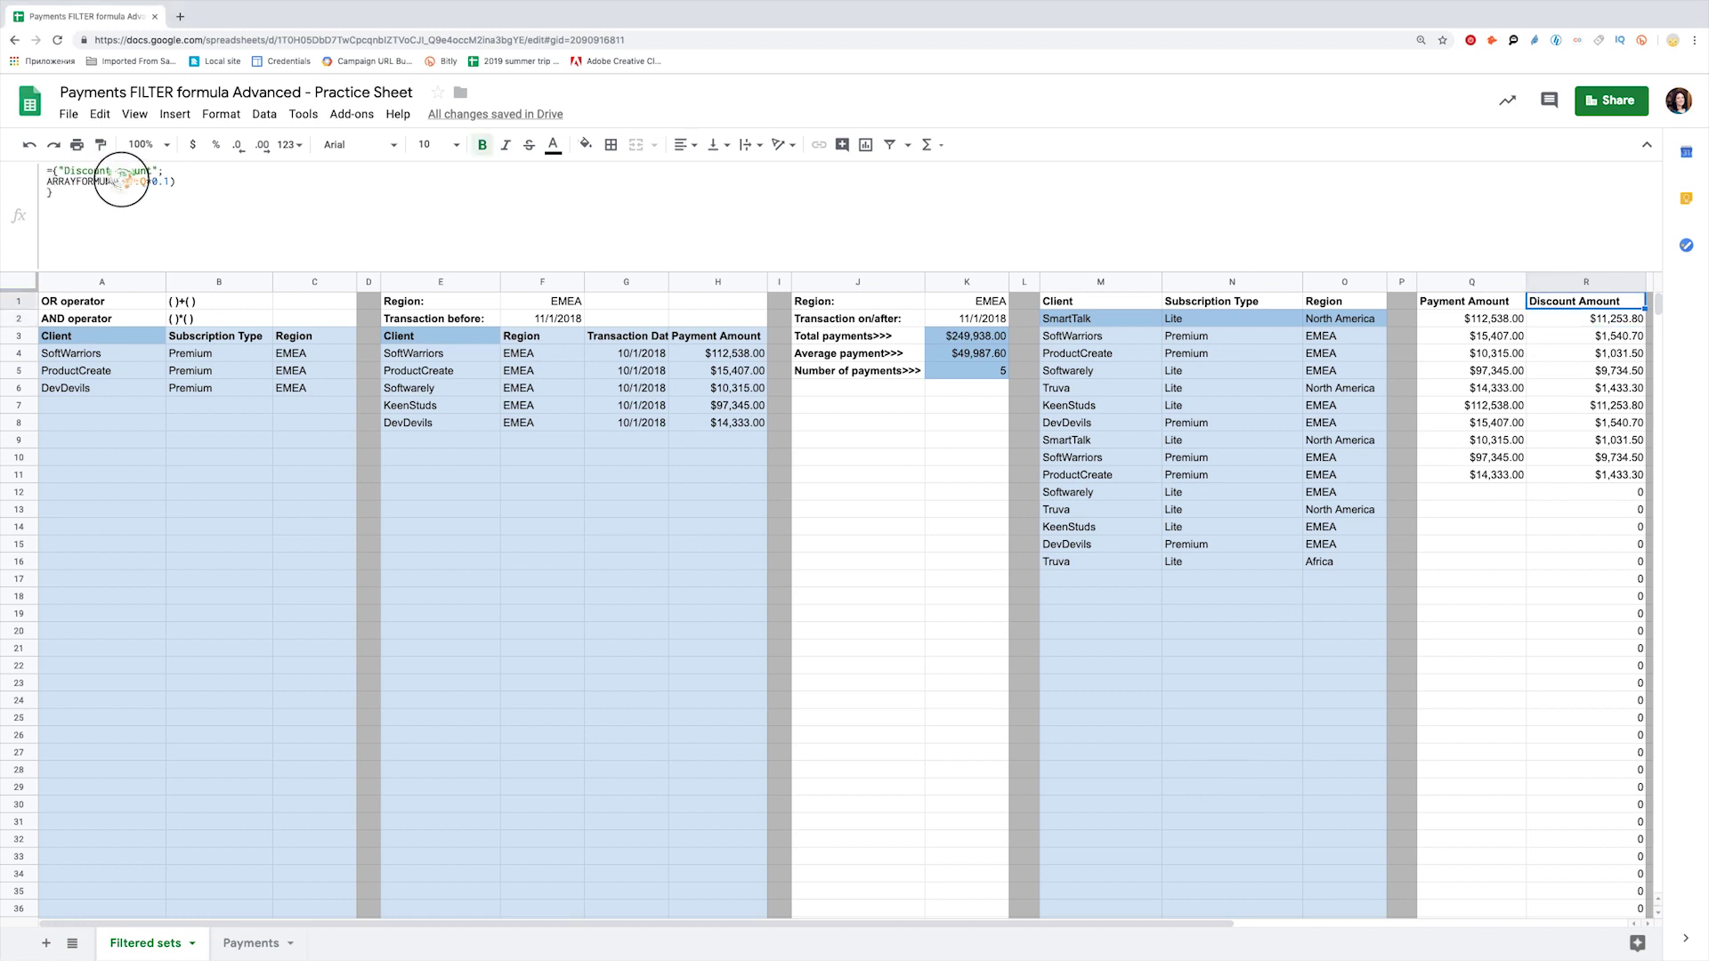
{"action": "left_click", "coordinate": [51, 181]}
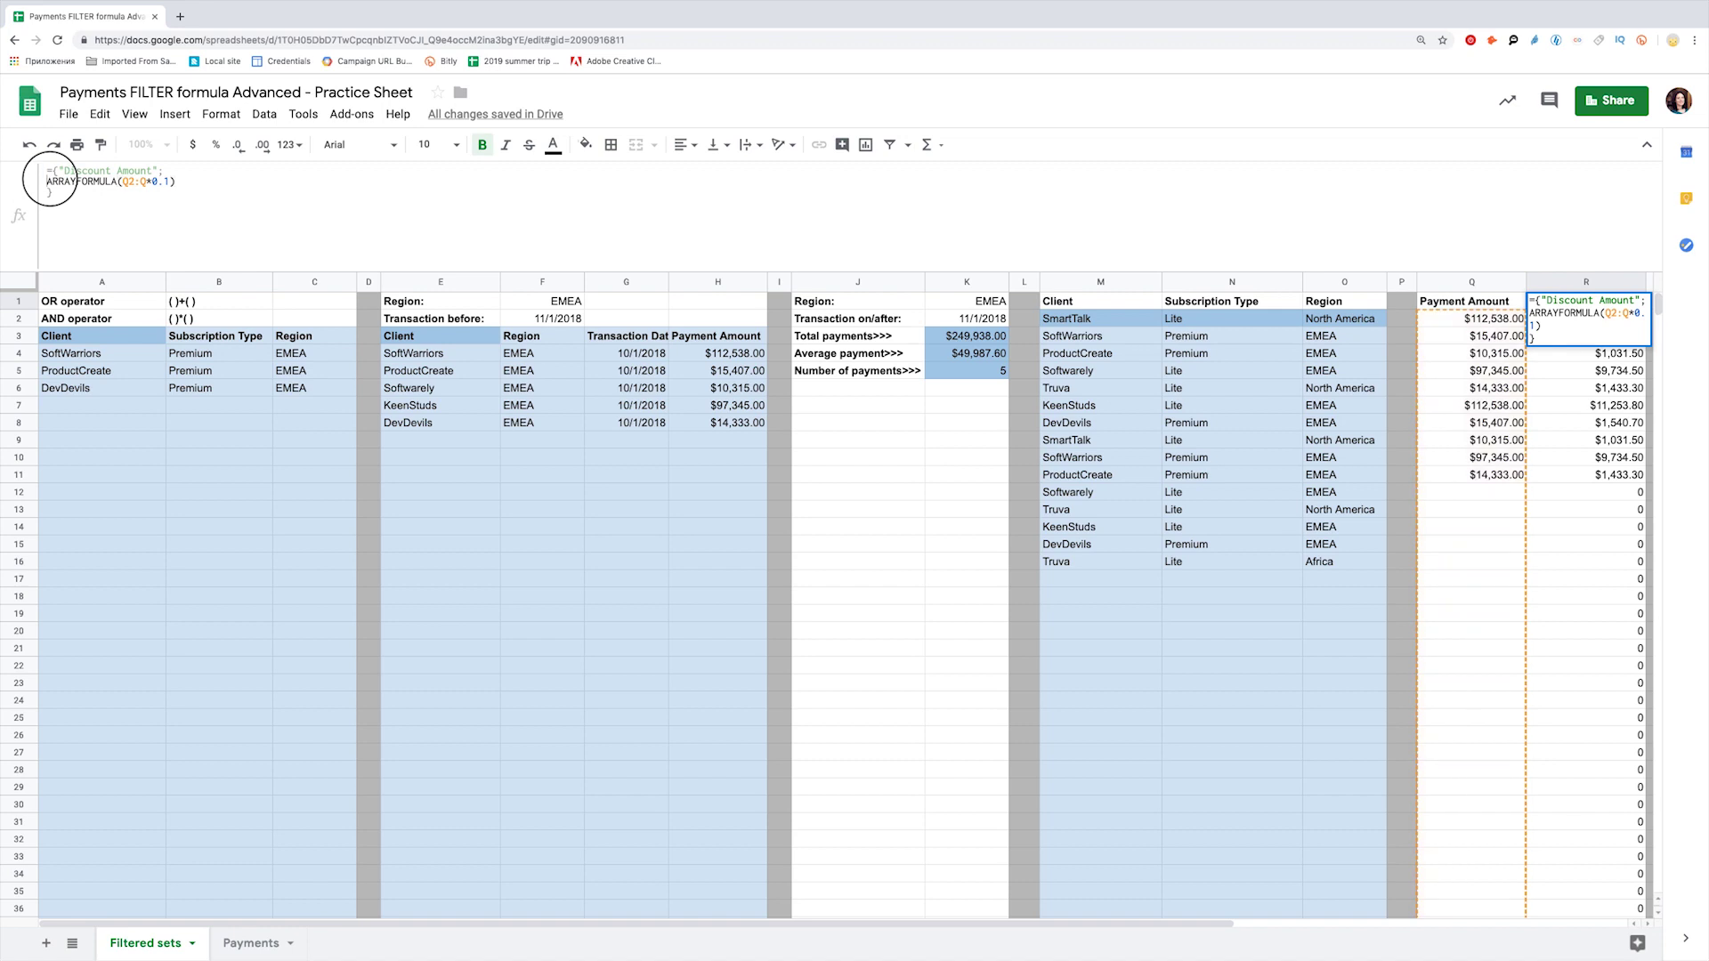
{"action": "left_click", "coordinate": [131, 180]}
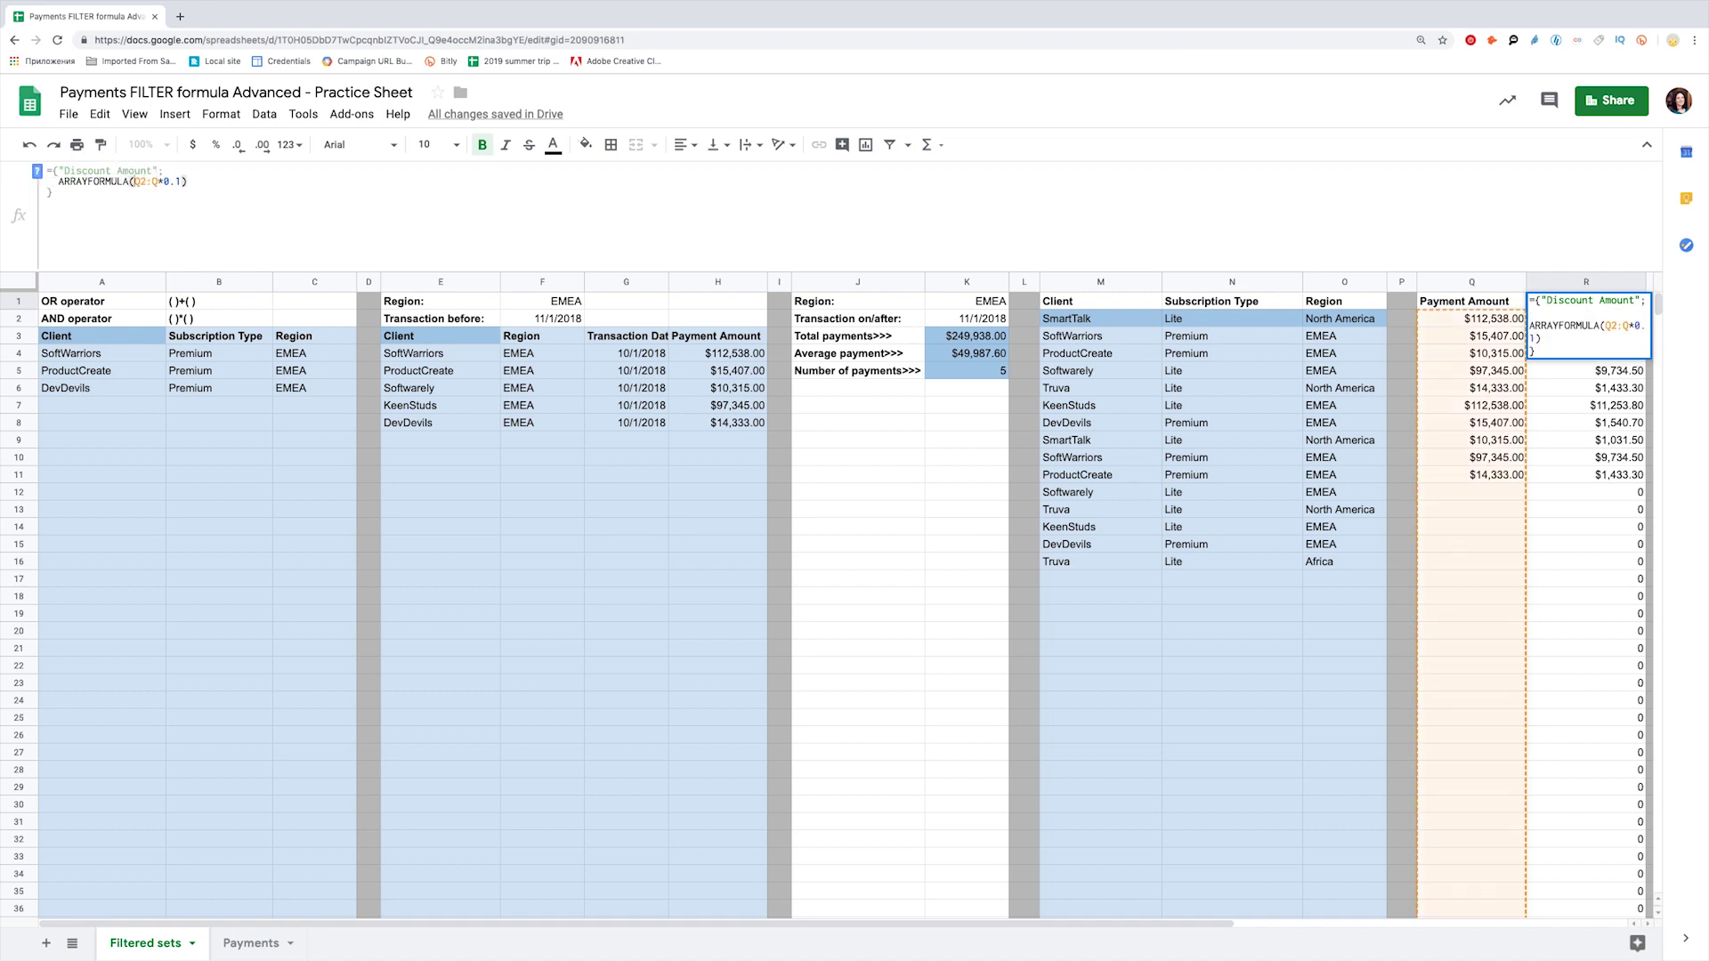
{"action": "key", "text": "ctrl+Return"}
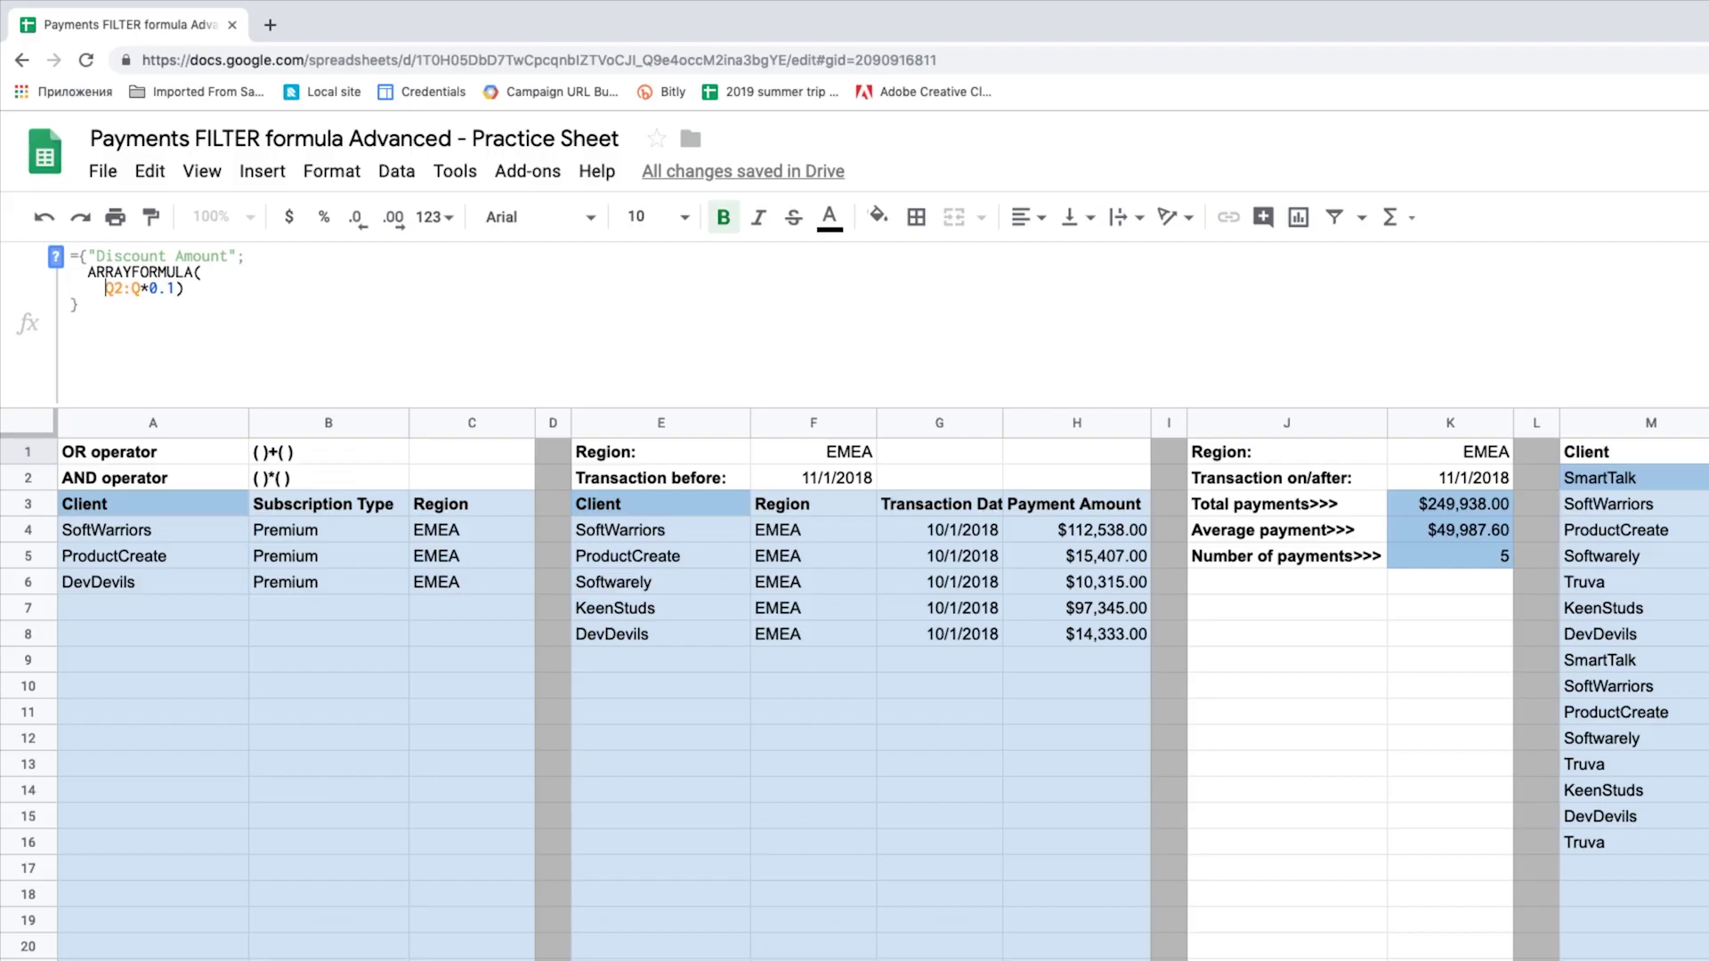
{"action": "type", "text": "IF("}
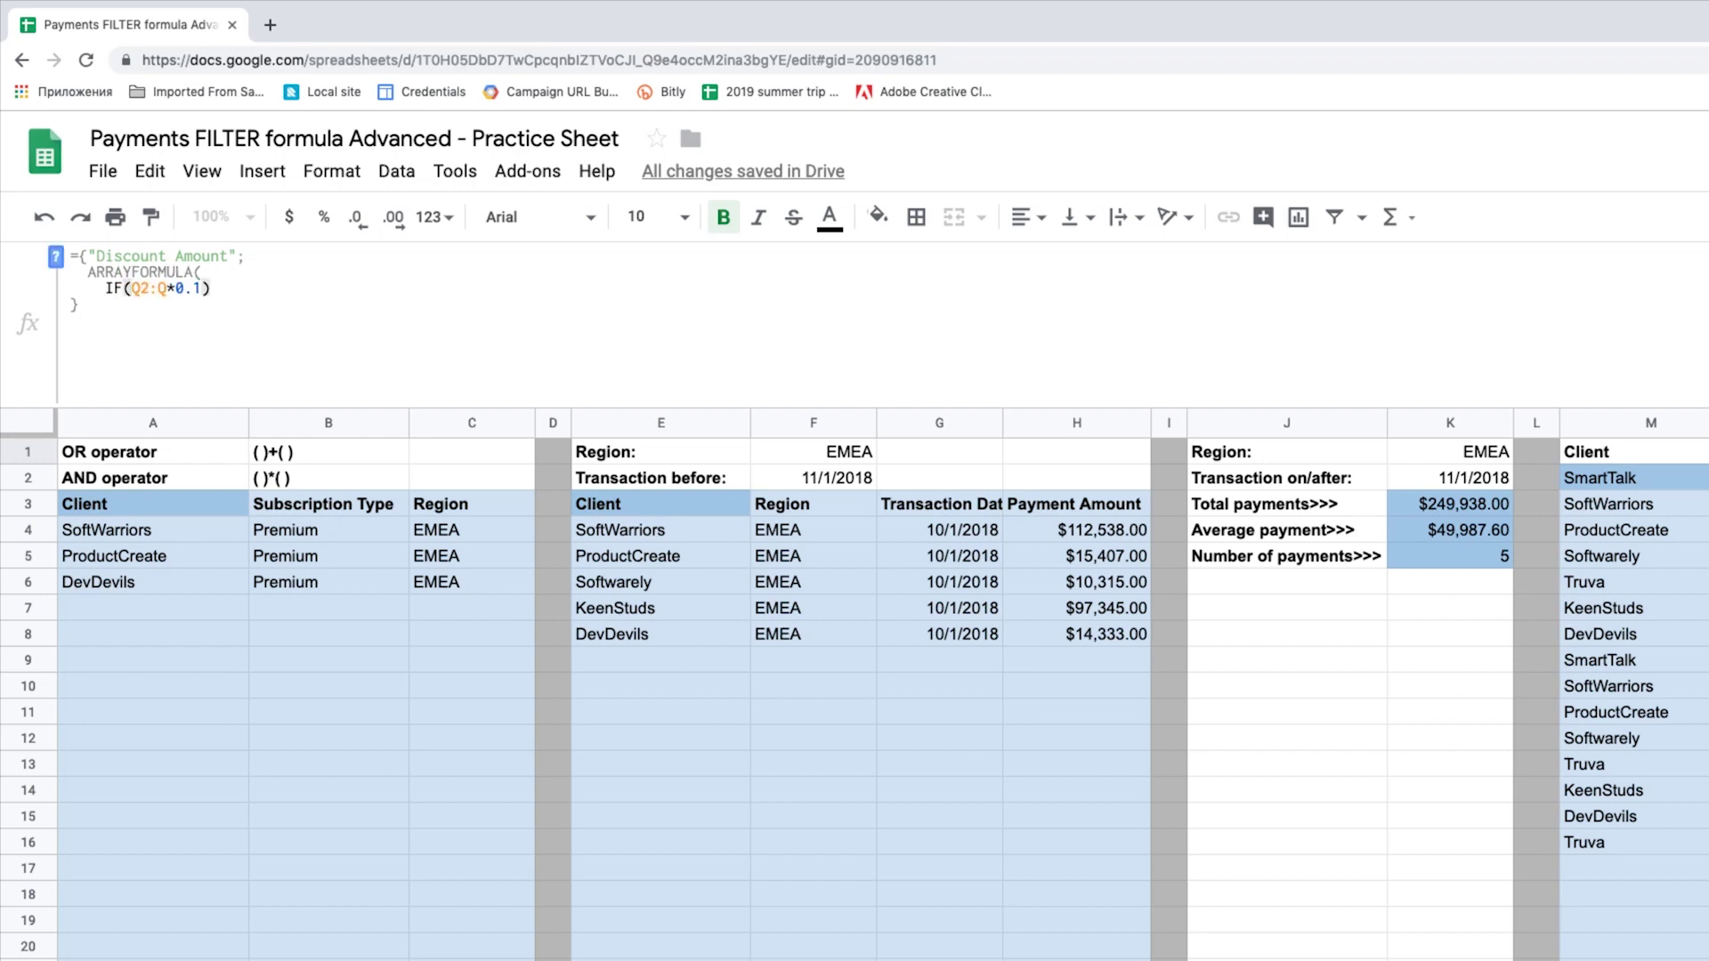
{"action": "key", "text": "ctrl+Return"}
{"action": "type", "text": "LEN"}
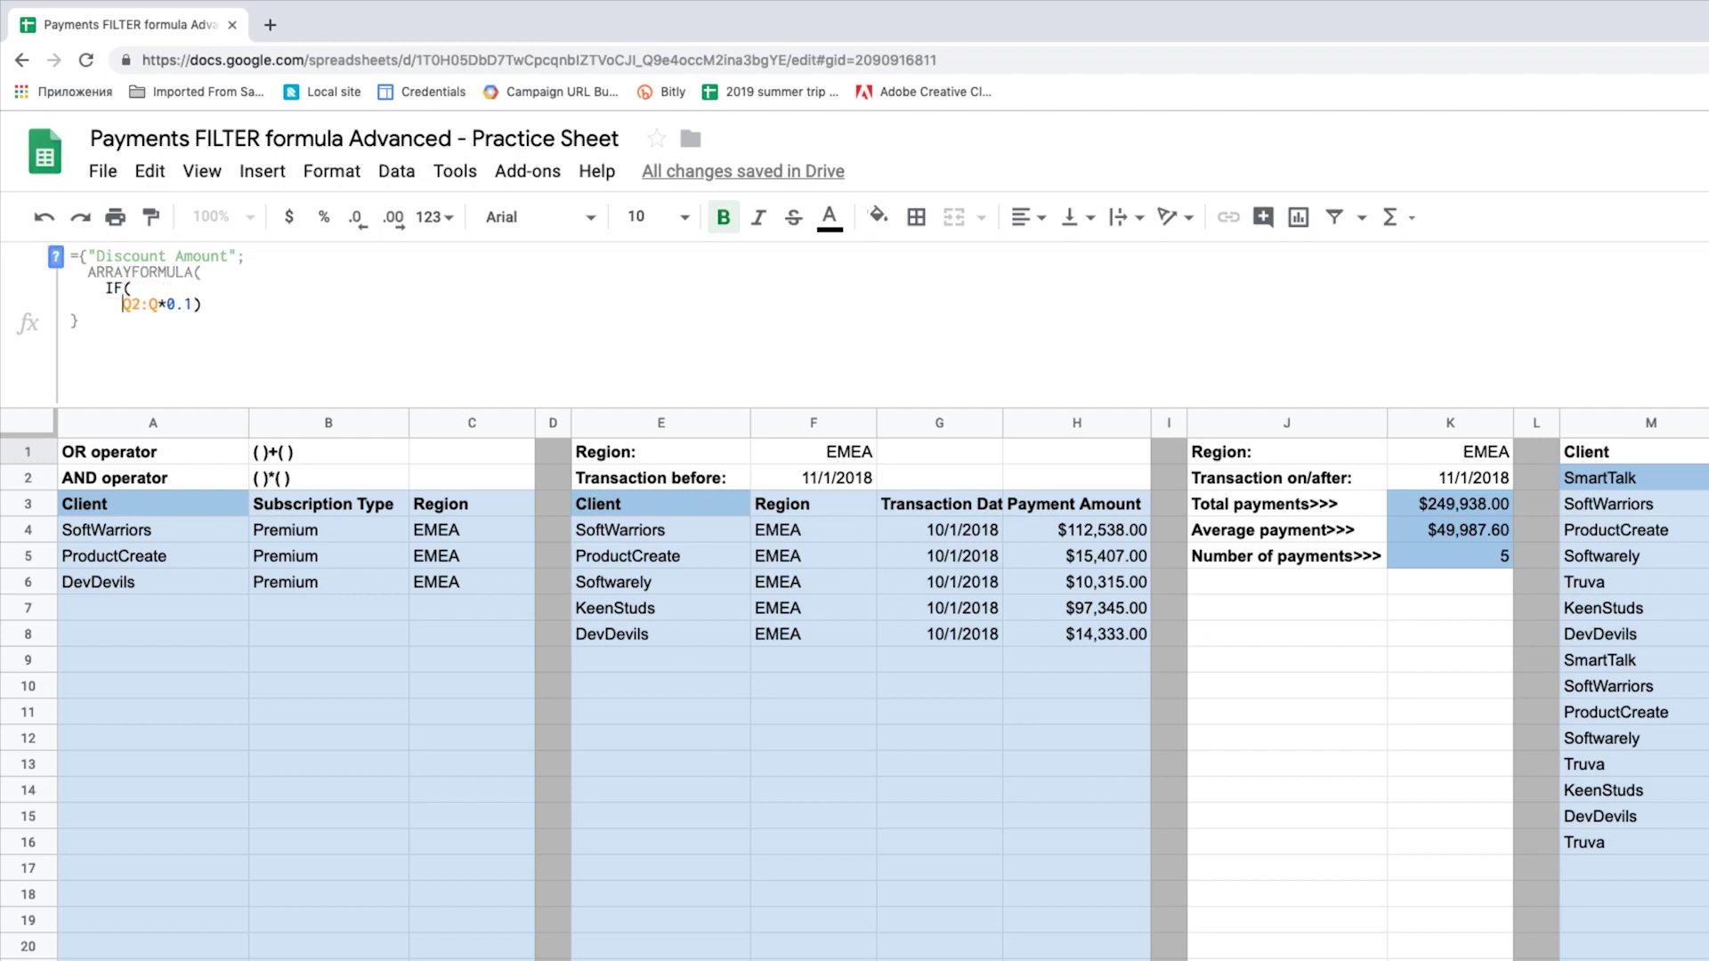
{"action": "type", "text": "(Q2:"}
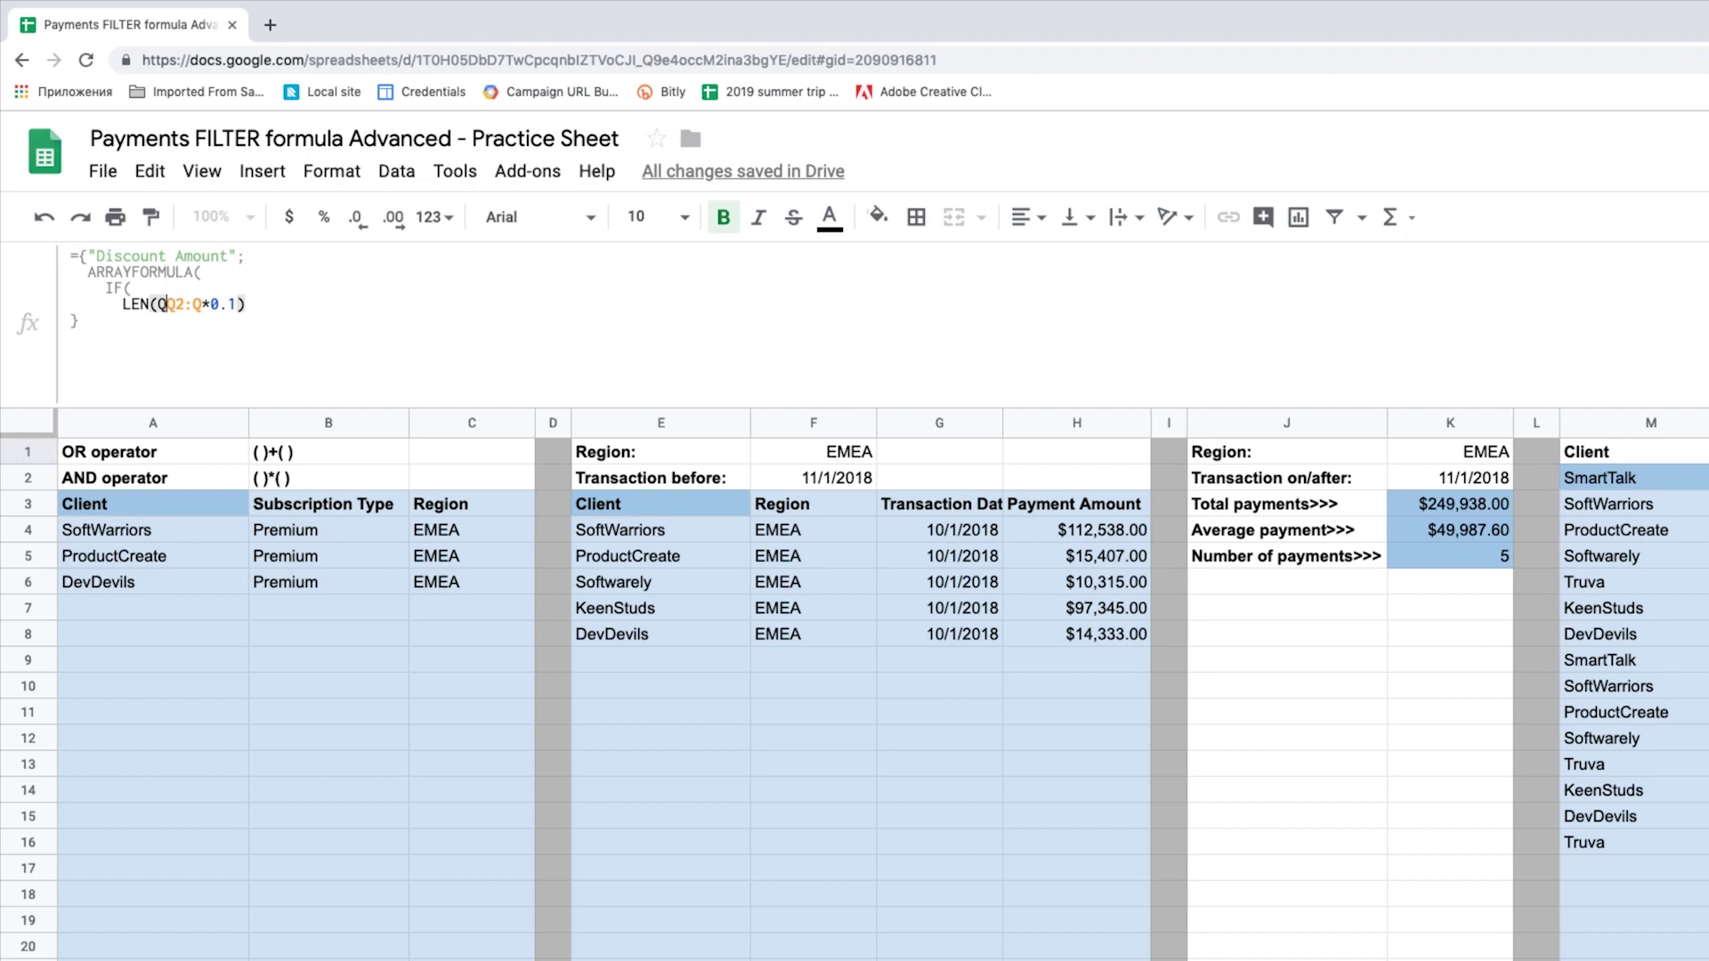
{"action": "type", "text": "Q)=0"}
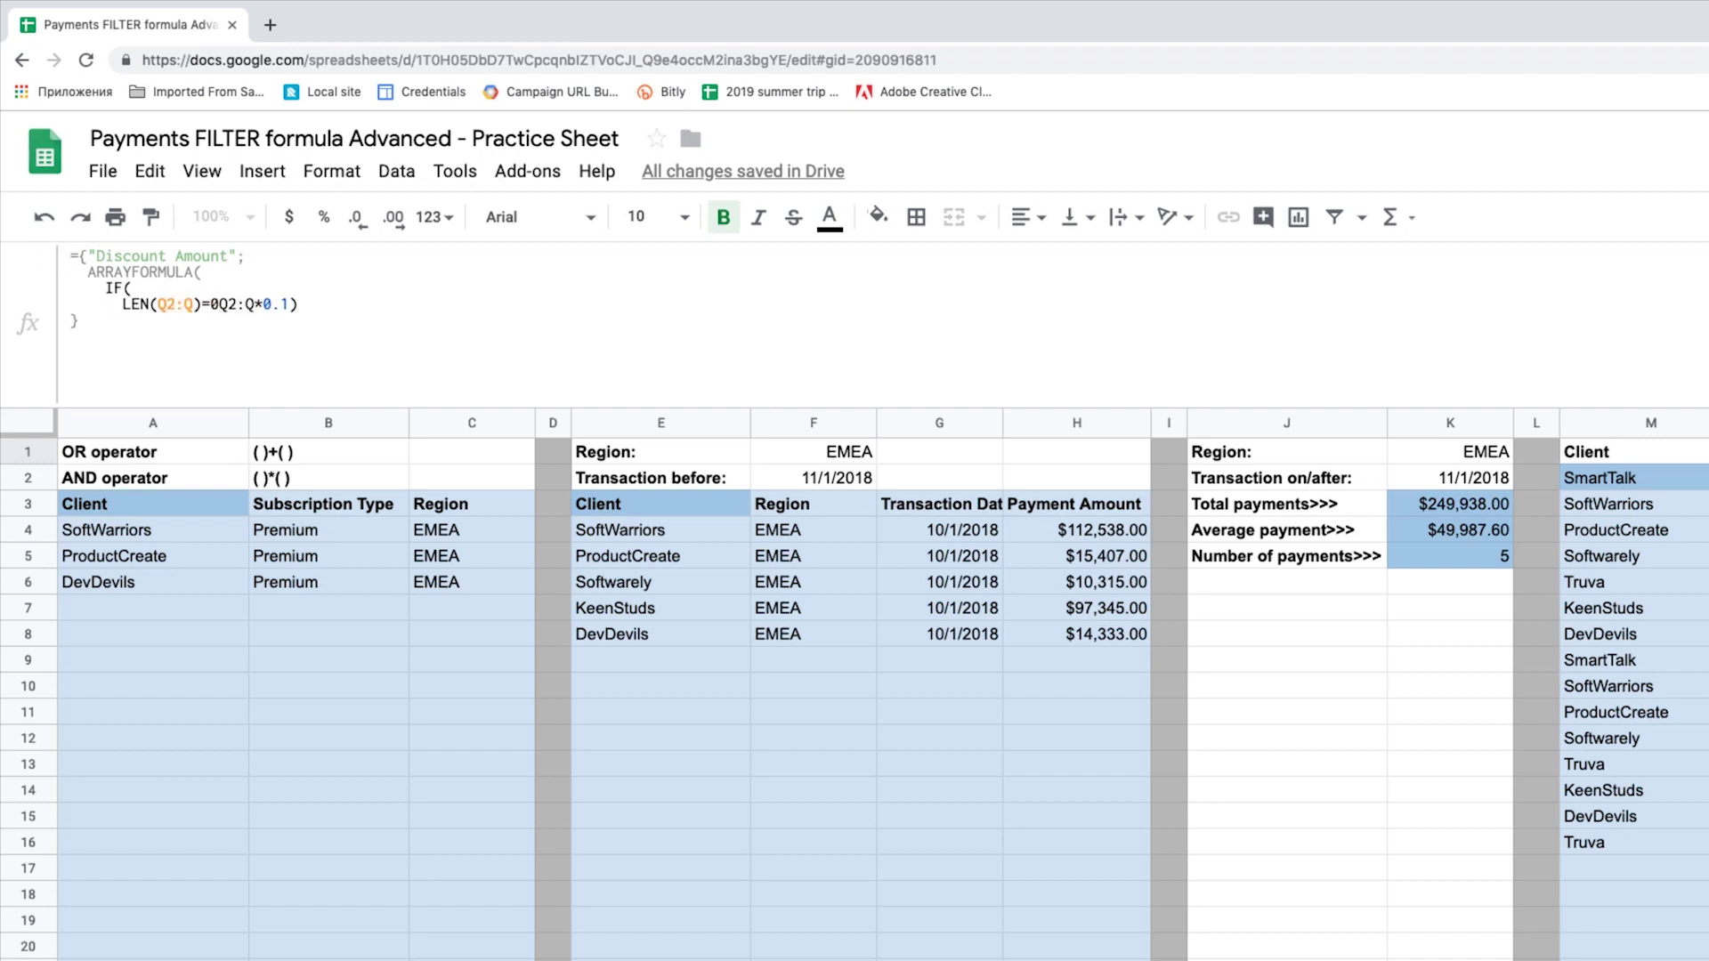
{"action": "type", "text": ",,"}
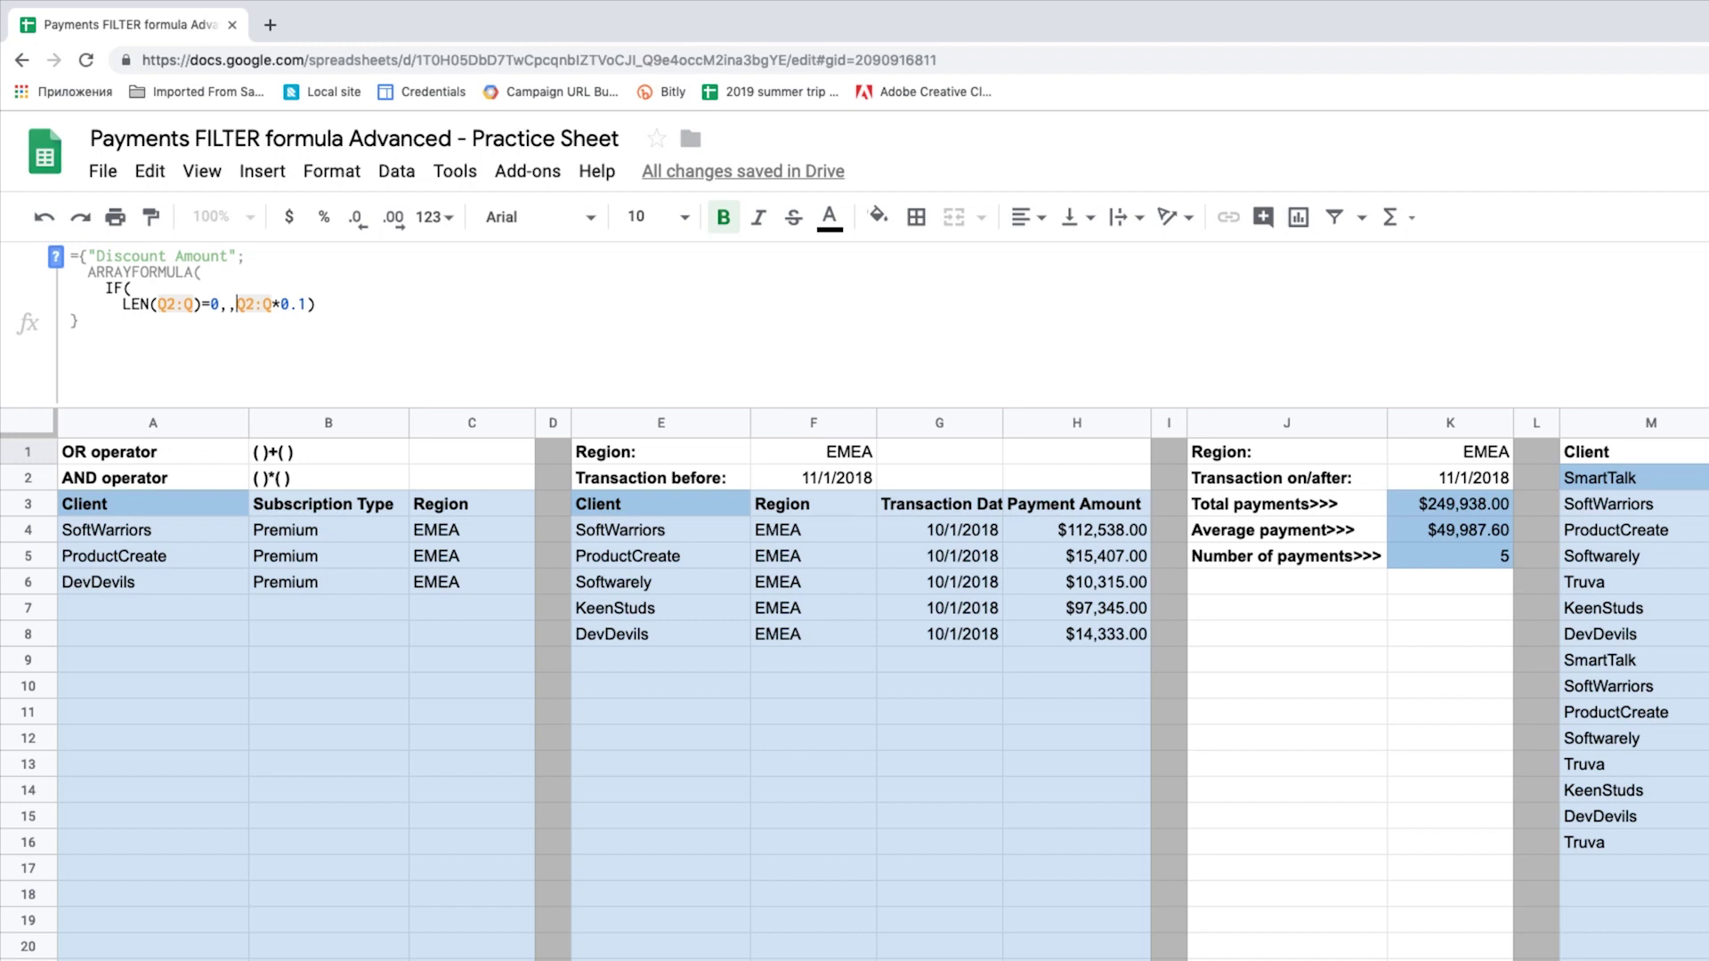
{"action": "key", "text": "Right"}
{"action": "key", "text": "Right"}
{"action": "key", "text": "Right"}
{"action": "key", "text": "Right"}
{"action": "key", "text": "Right"}
{"action": "key", "text": "Right"}
{"action": "key", "text": "Right"}
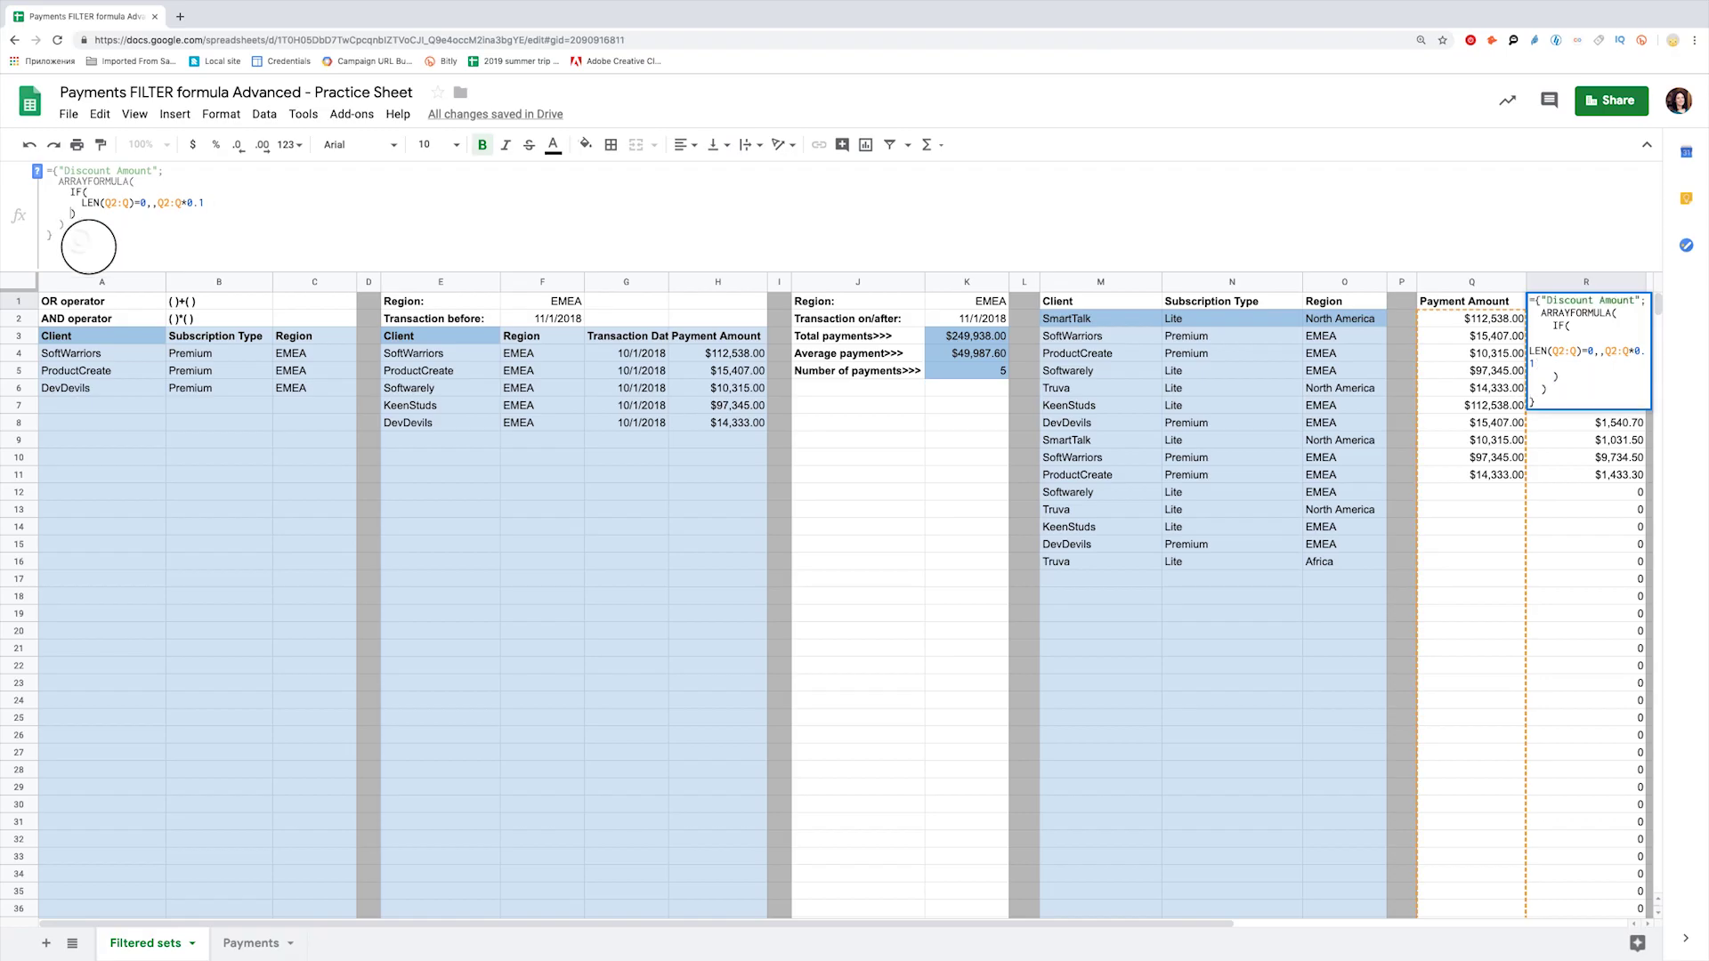
{"action": "key", "text": "Return"}
{"action": "left_click_drag", "start_coordinate": [1507, 305], "coordinate": [1552, 301]}
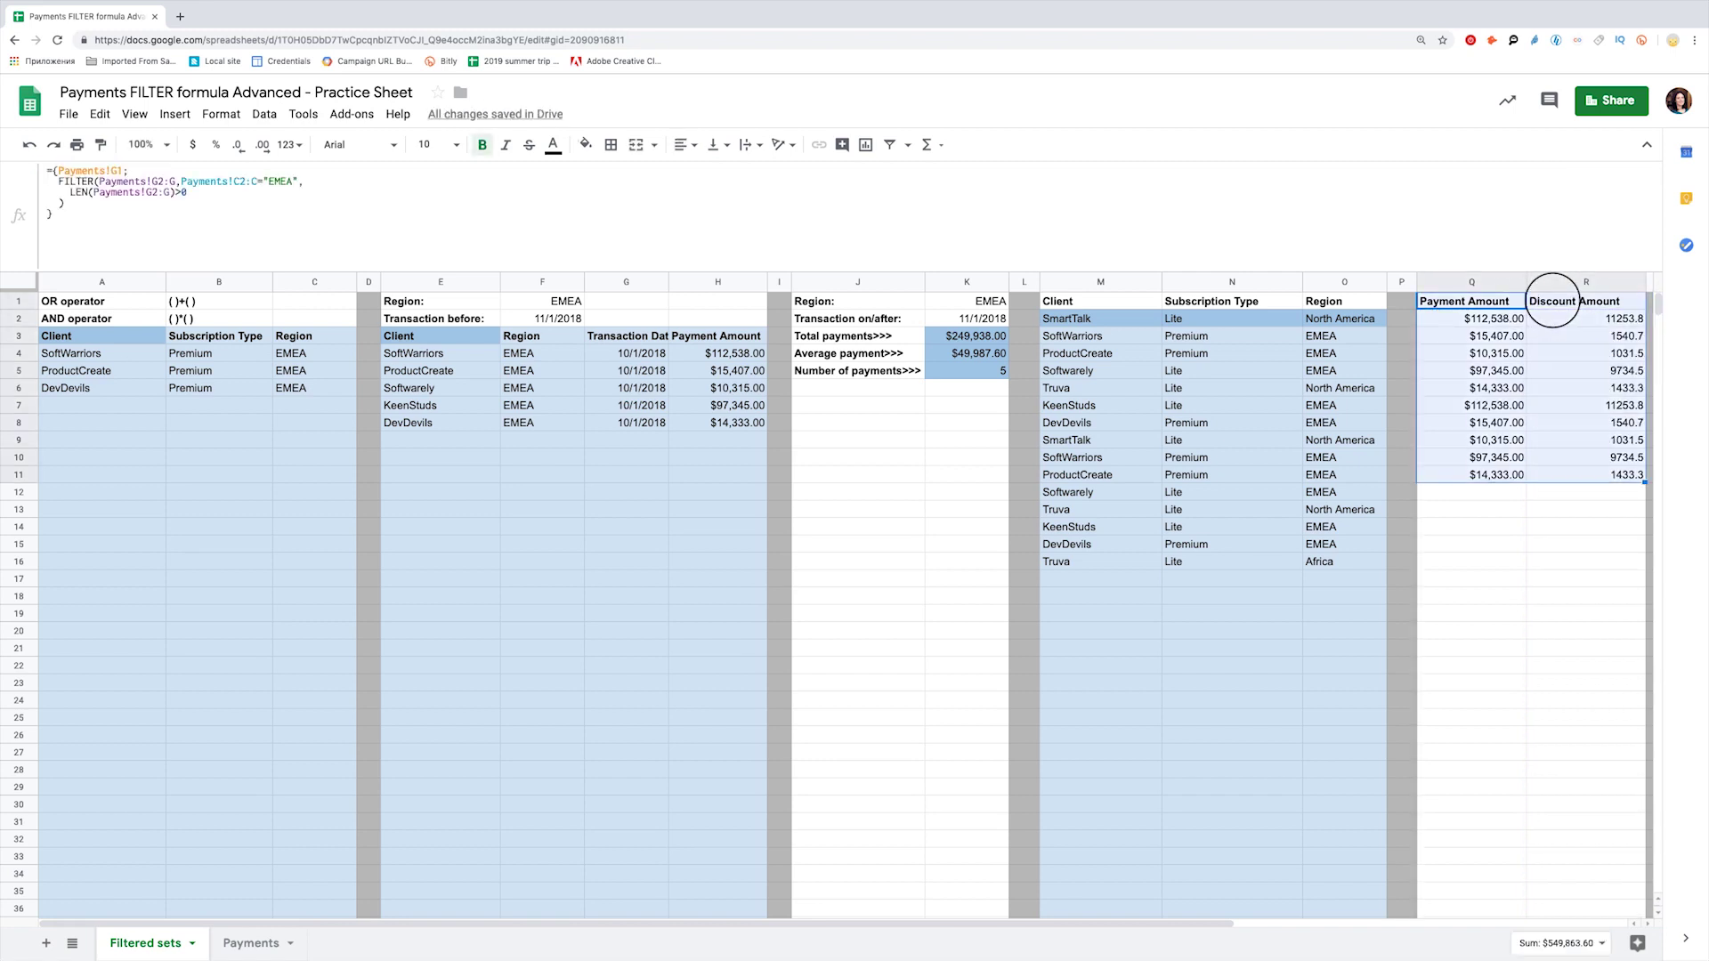
Fill the Q1:R1 Payment Amount and Discount Amount headers blue, then check the first values.
{"action": "left_click", "coordinate": [1506, 304]}
{"action": "left_click_drag", "start_coordinate": [1504, 303], "coordinate": [1580, 303]}
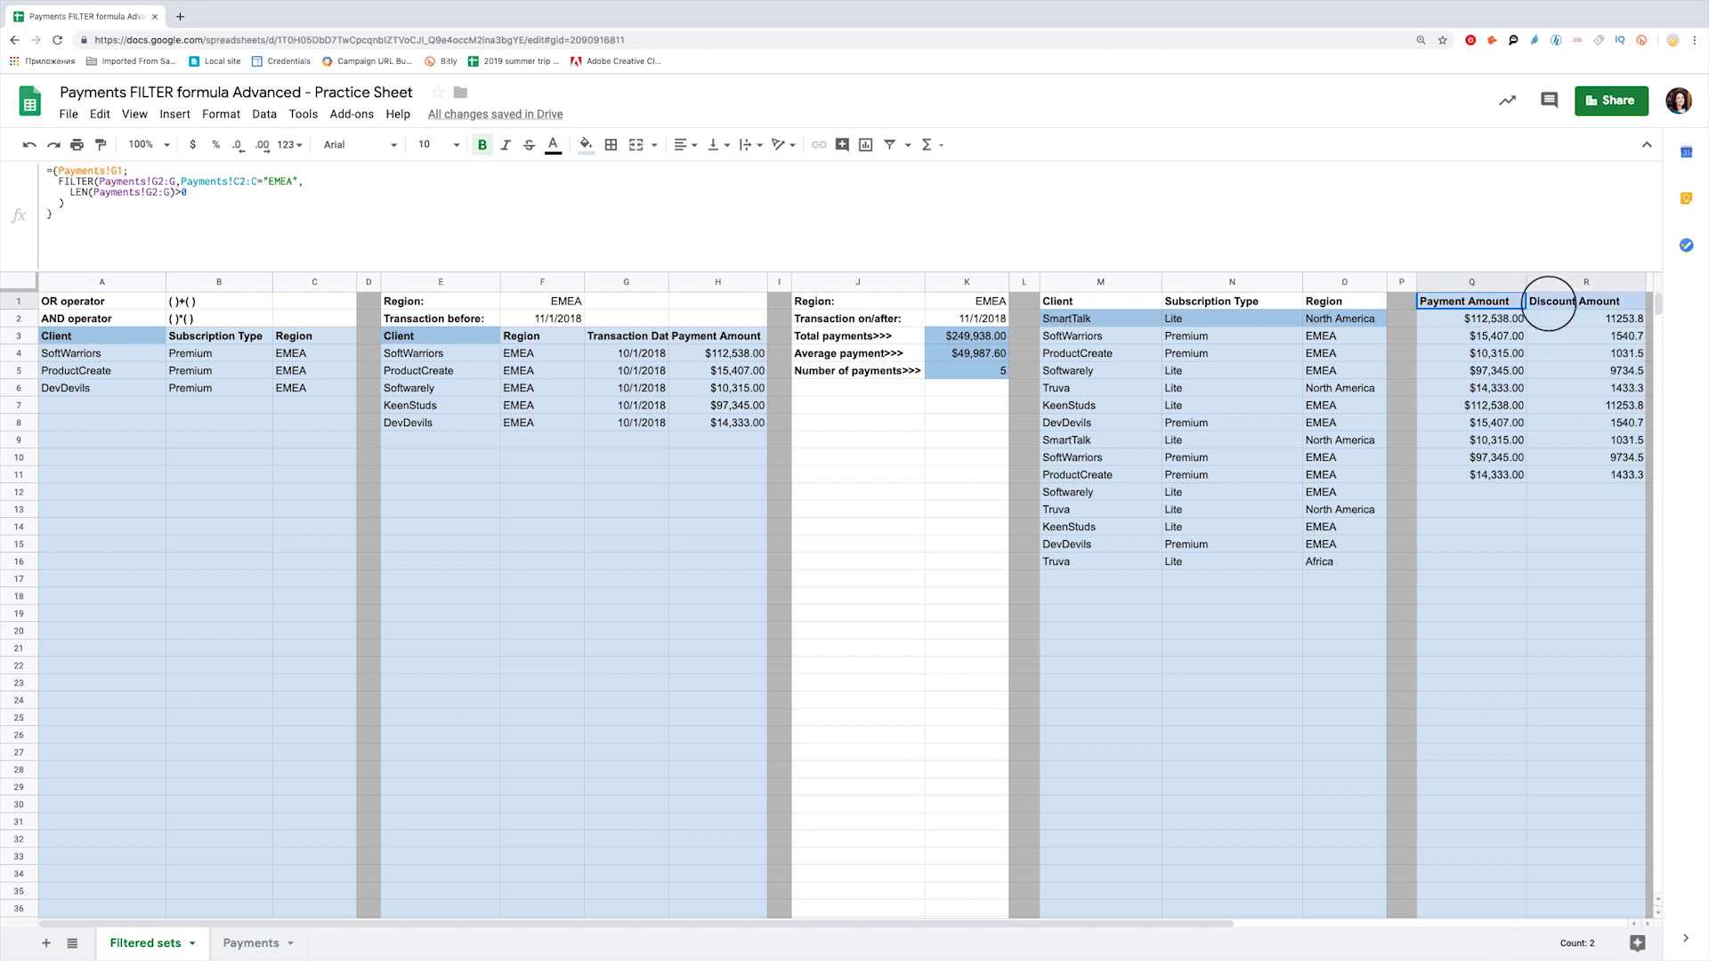
{"action": "left_click", "coordinate": [586, 144]}
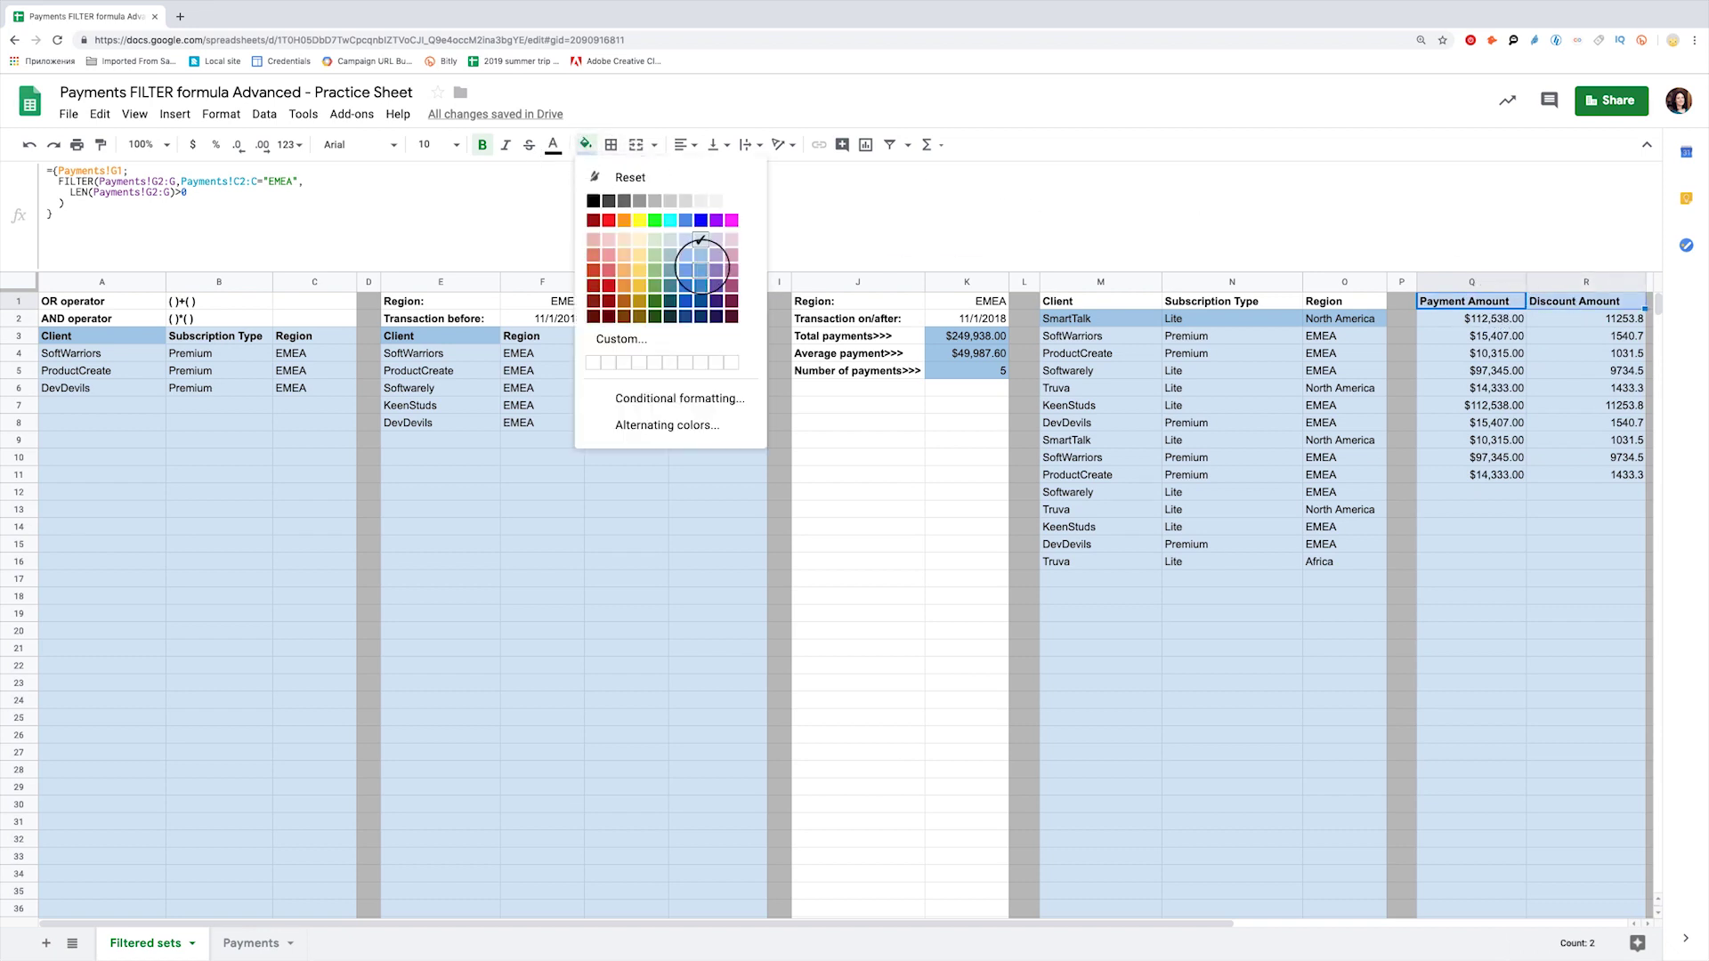
{"action": "left_click", "coordinate": [700, 255]}
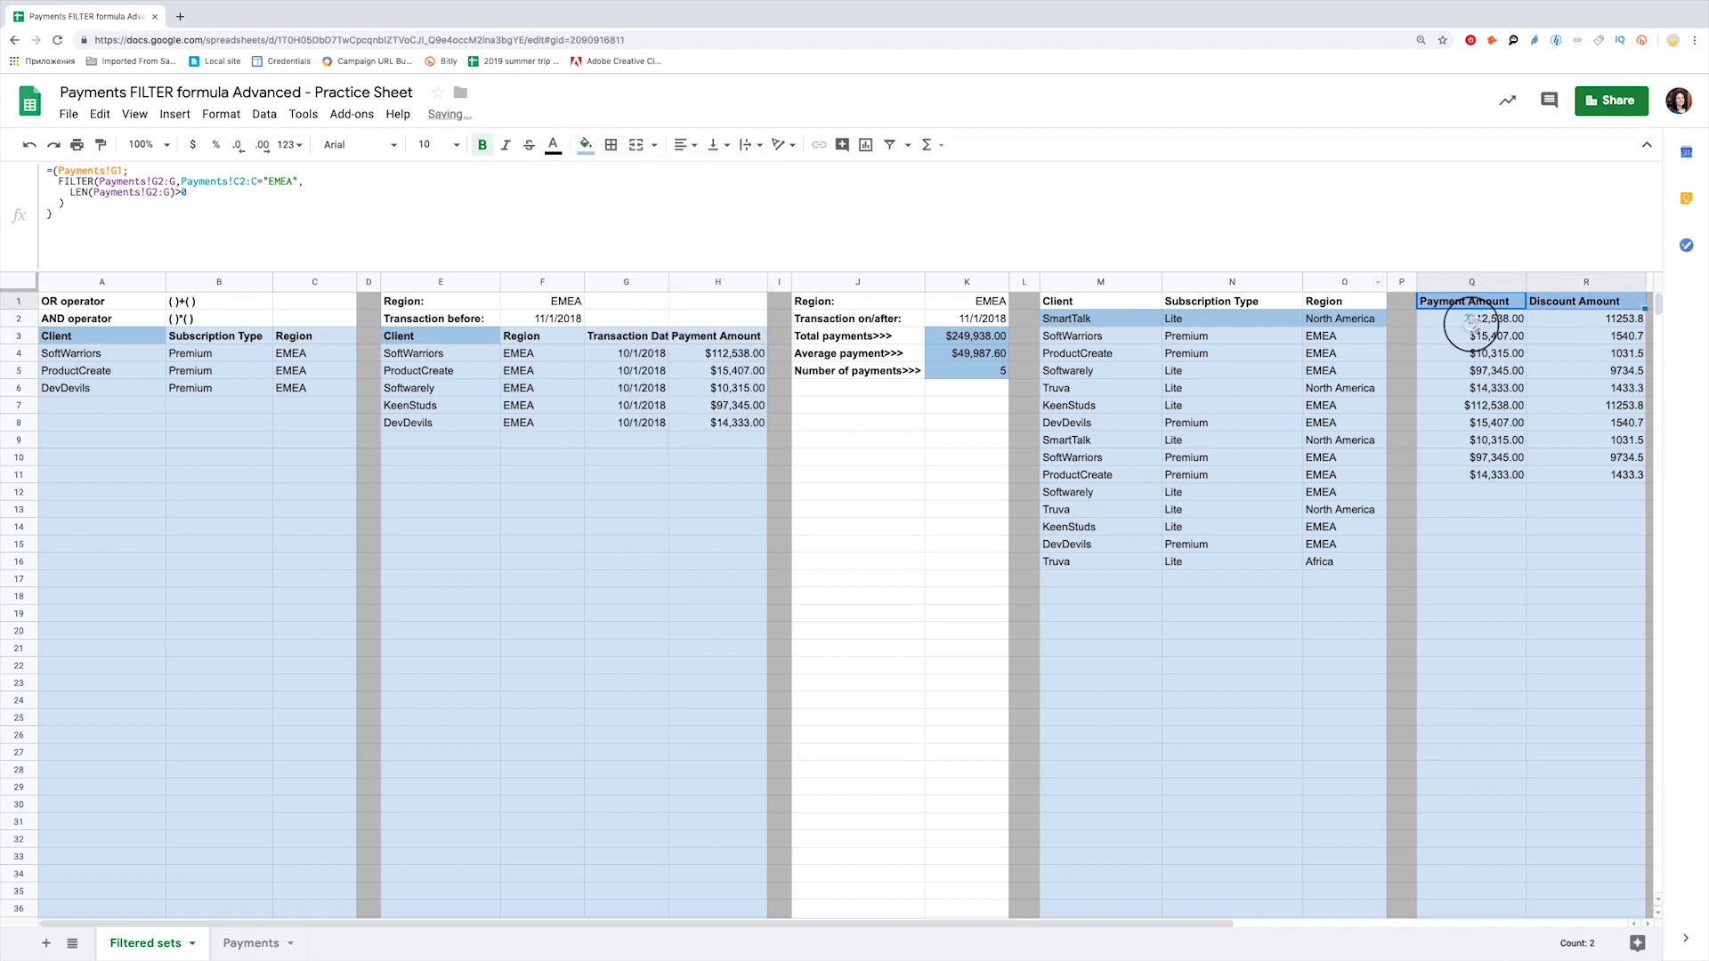
{"action": "left_click", "coordinate": [1473, 321]}
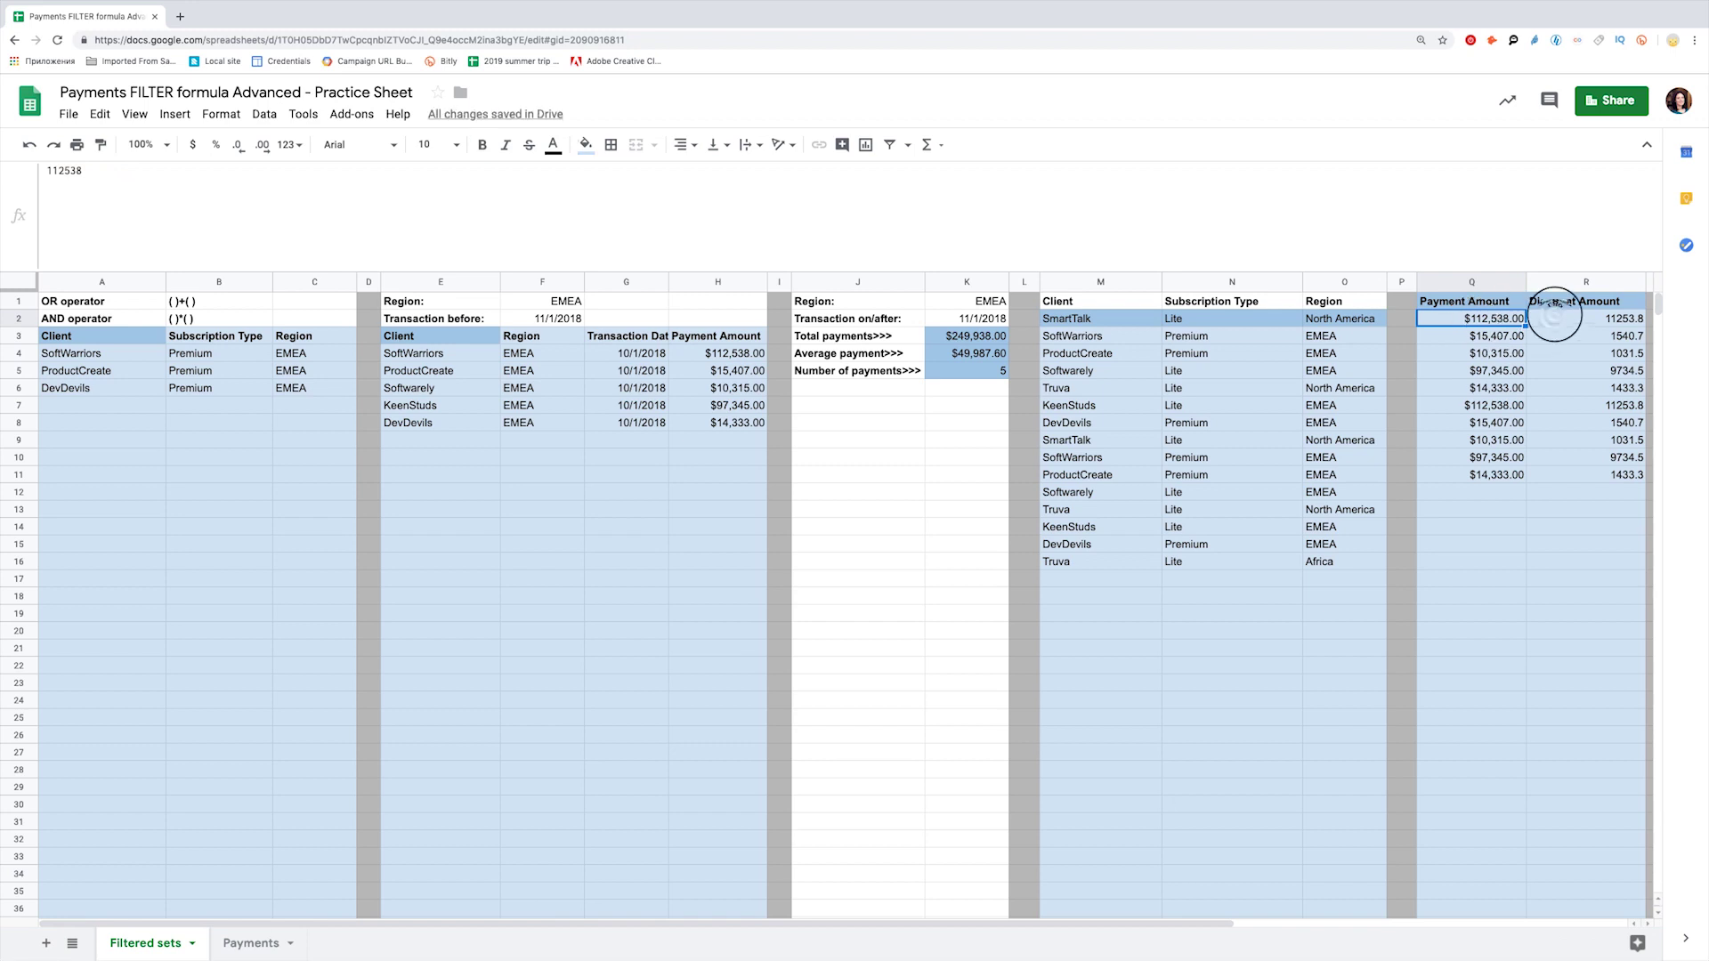
{"action": "left_click", "coordinate": [1554, 317]}
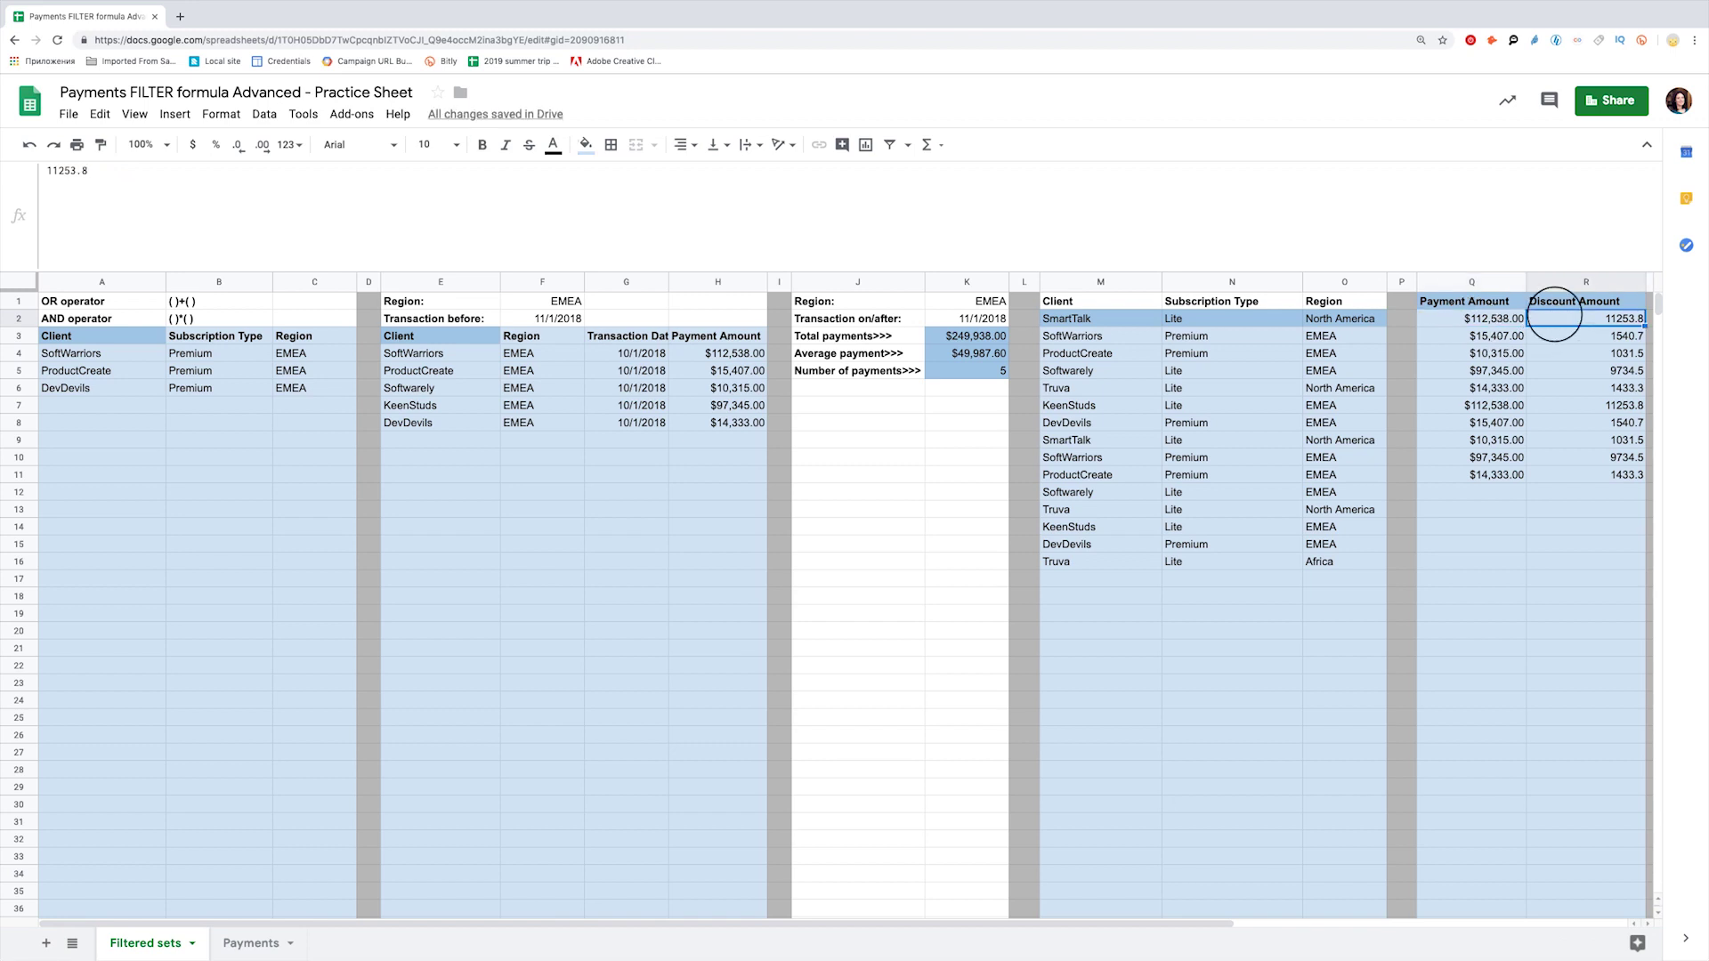